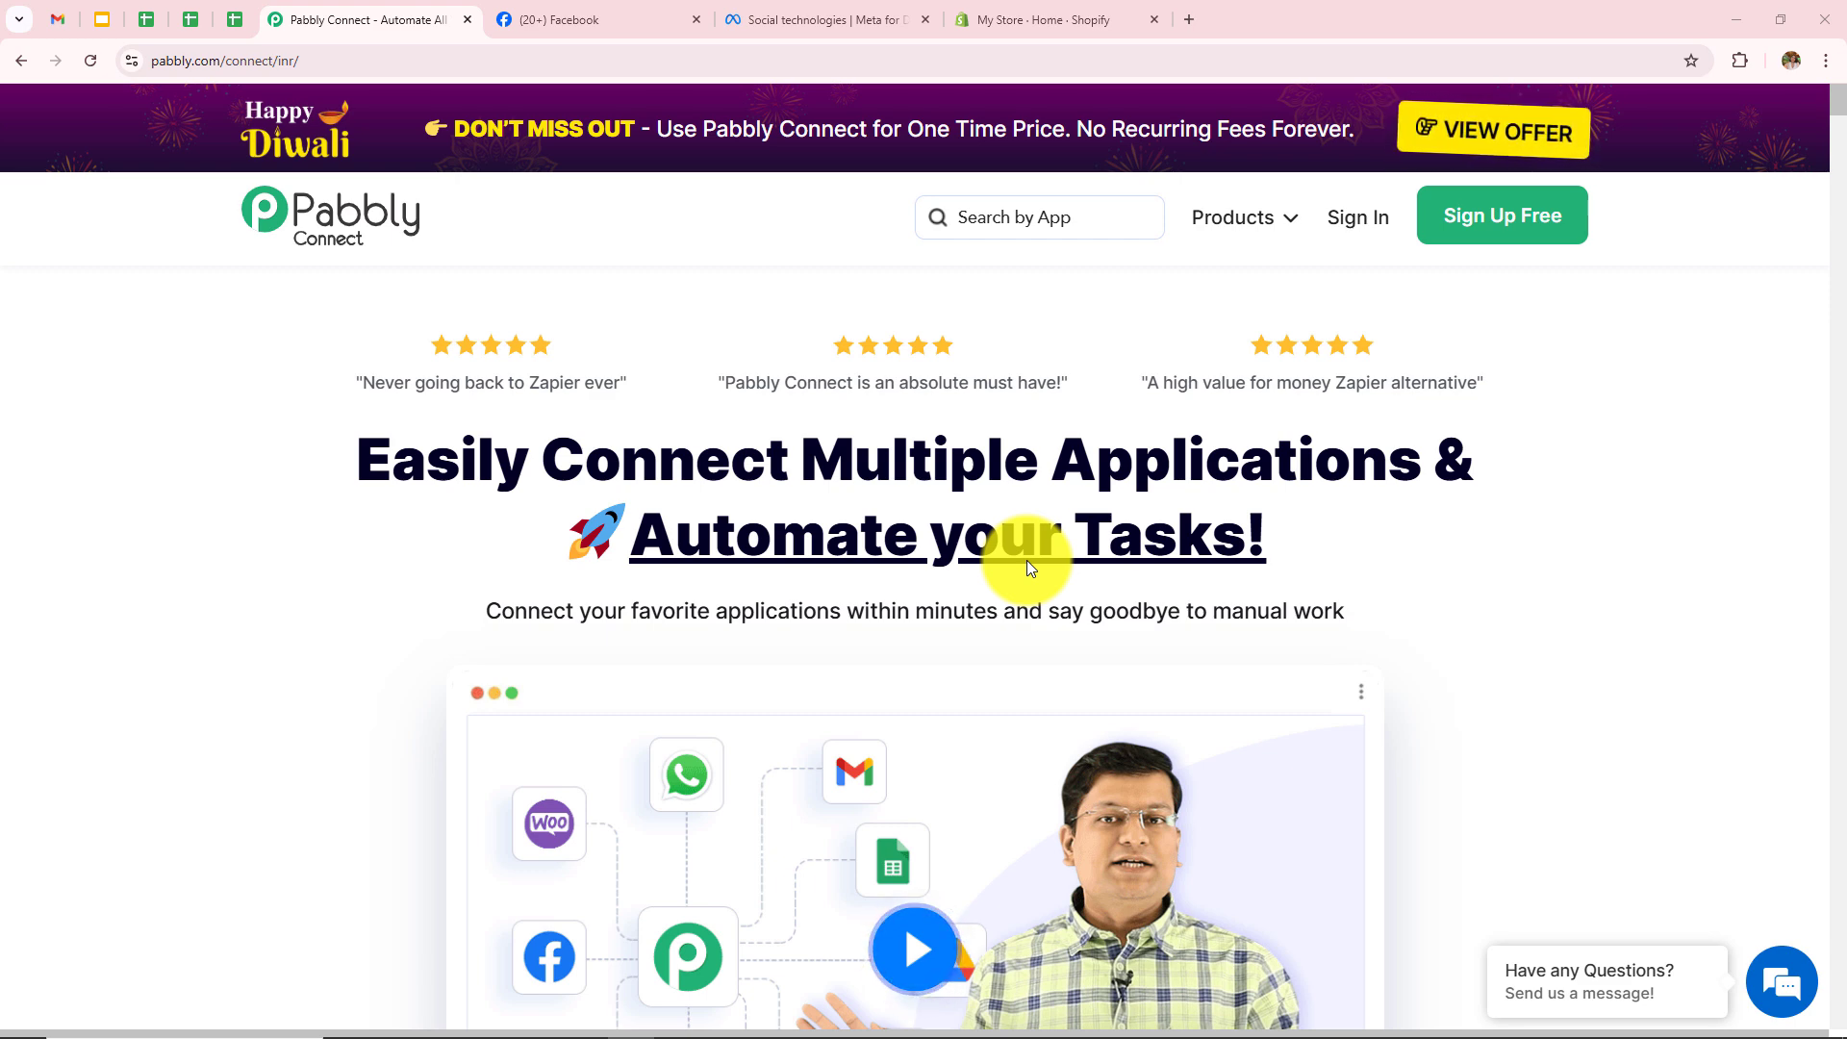
# Step: Sign in through the address bar and reach the All Pabbly Apps overview at accounts.pabbly.com/apps
pyautogui.click(318, 60)
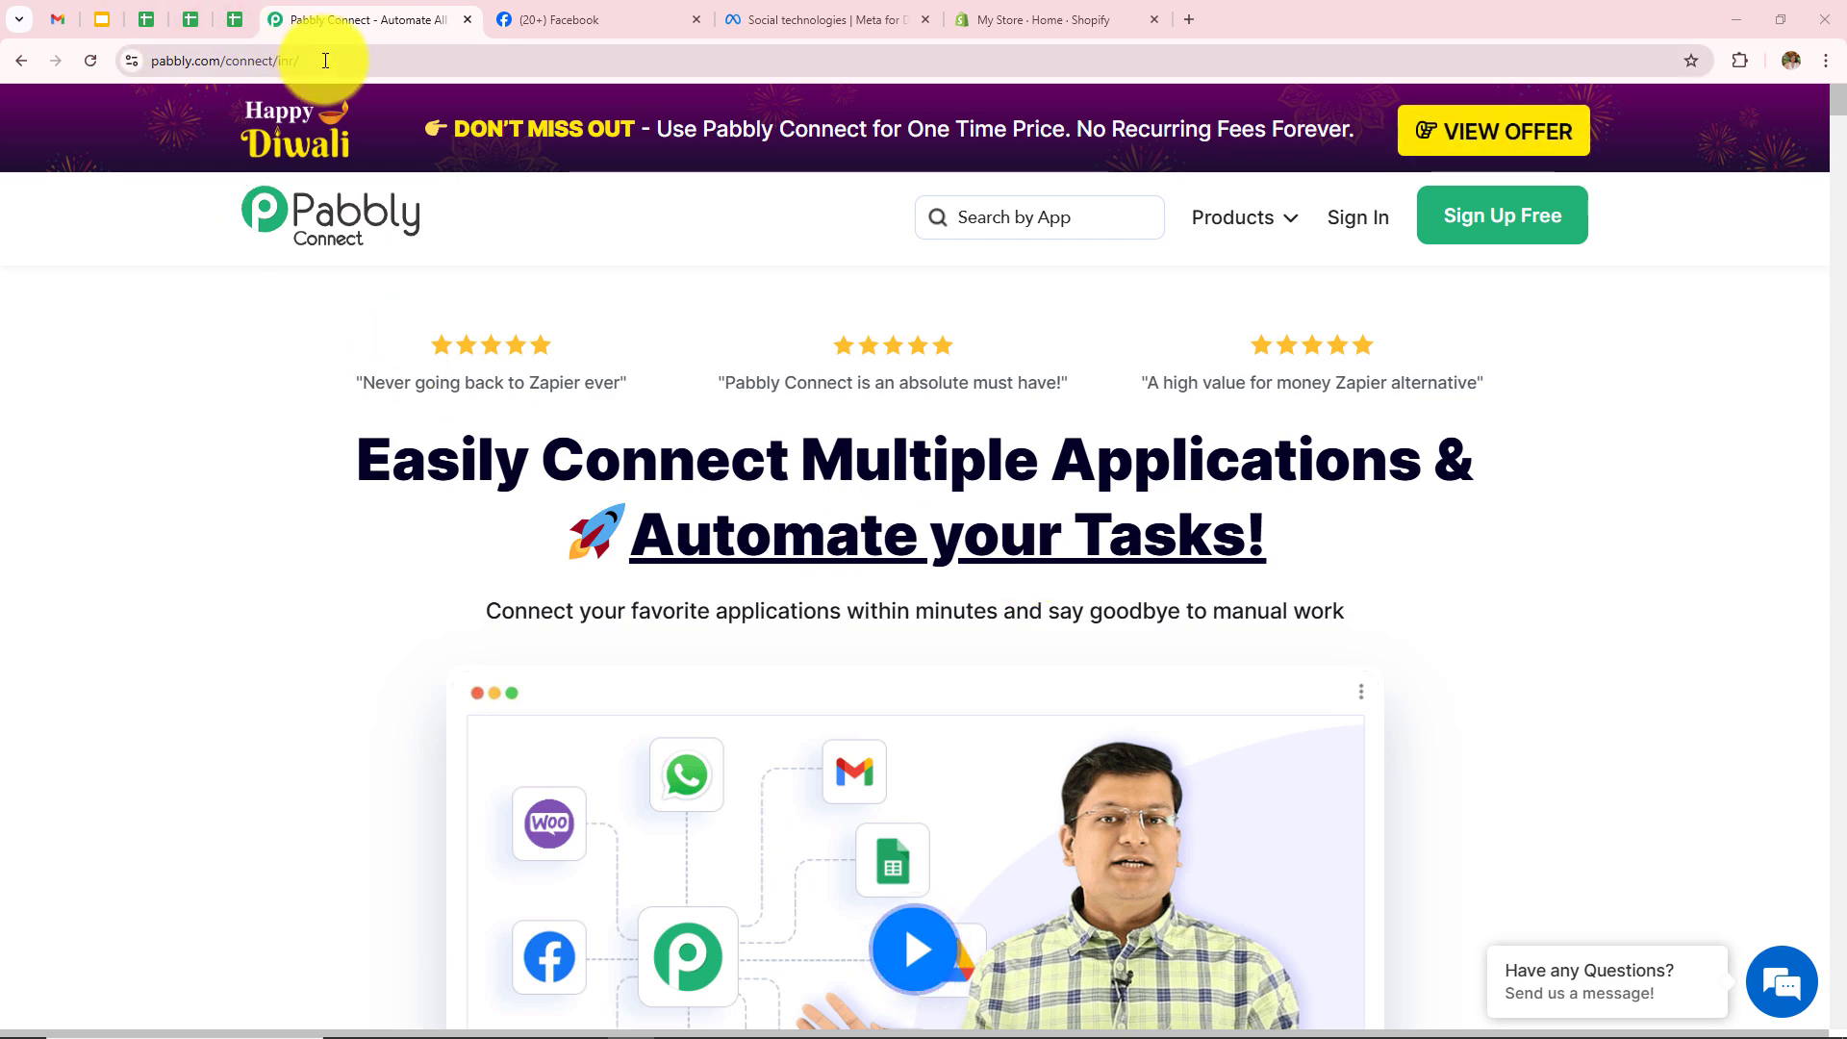
pyautogui.click(117, 354)
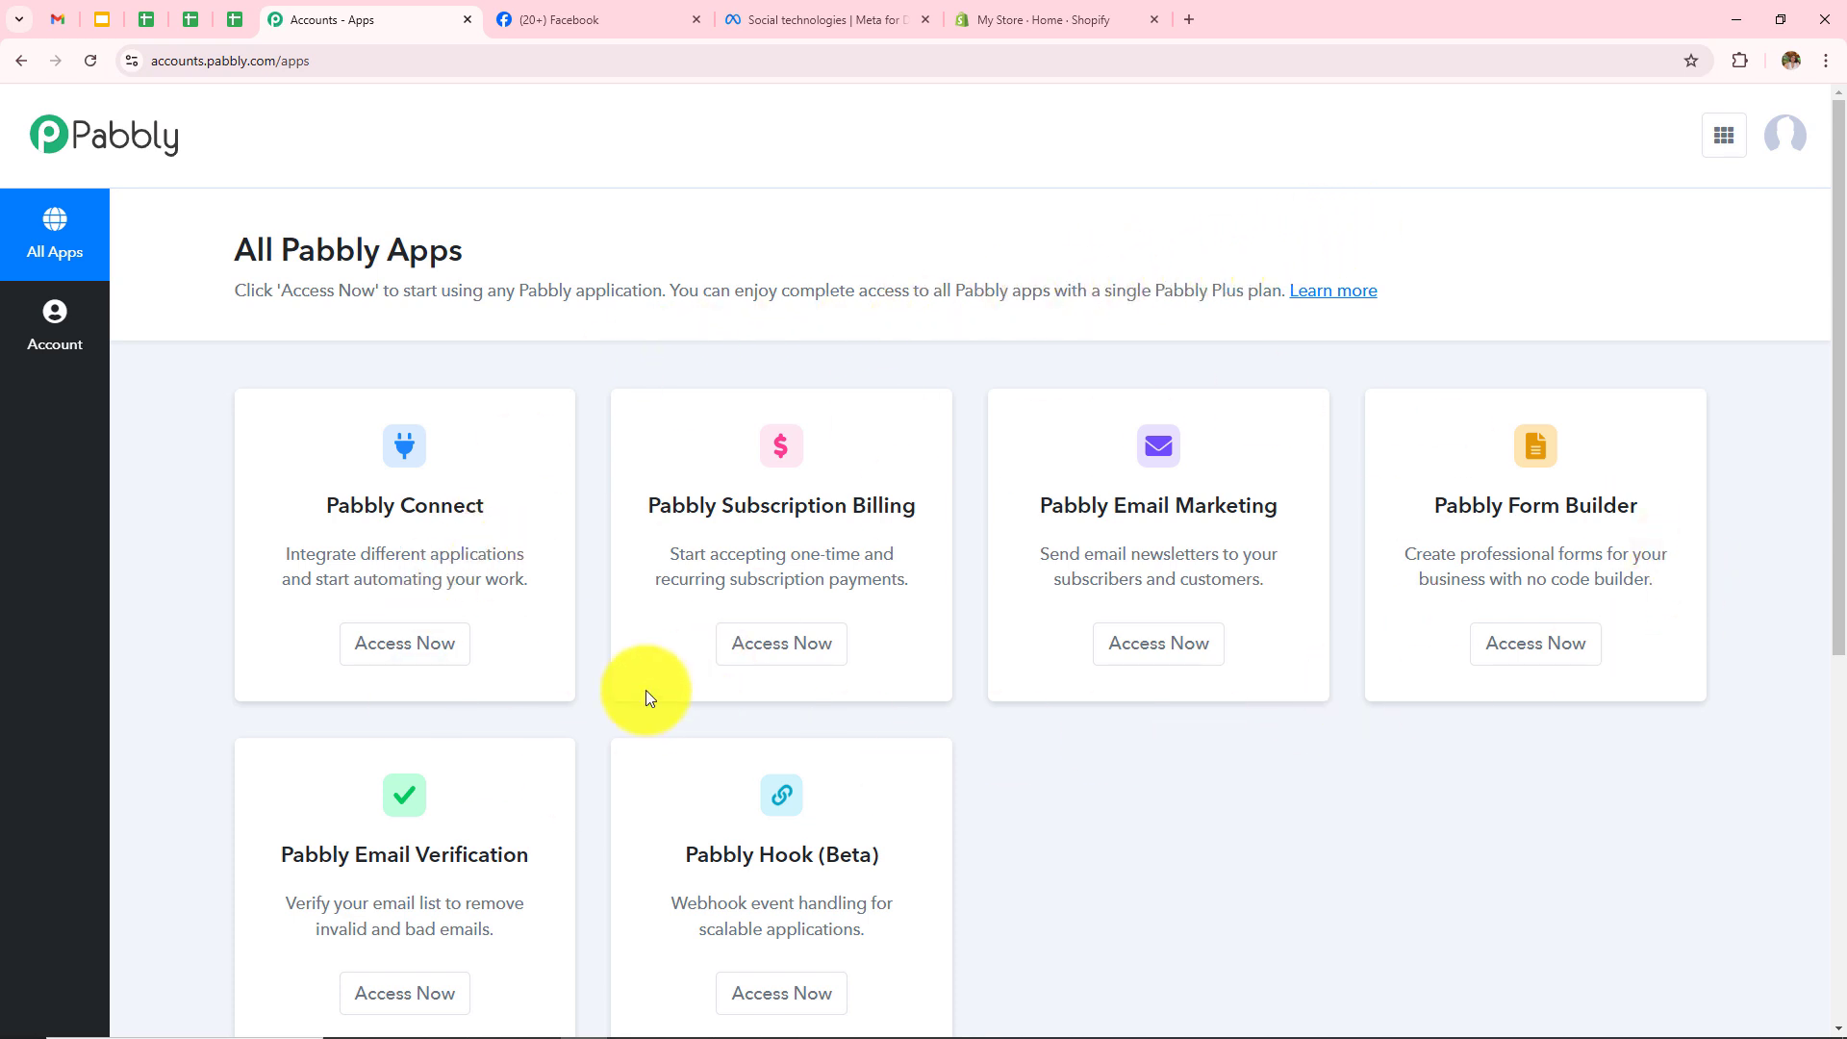
# Step: Launch Pabbly Connect and review the All Workflow and Folders sections of the dashboard
pyautogui.click(385, 660)
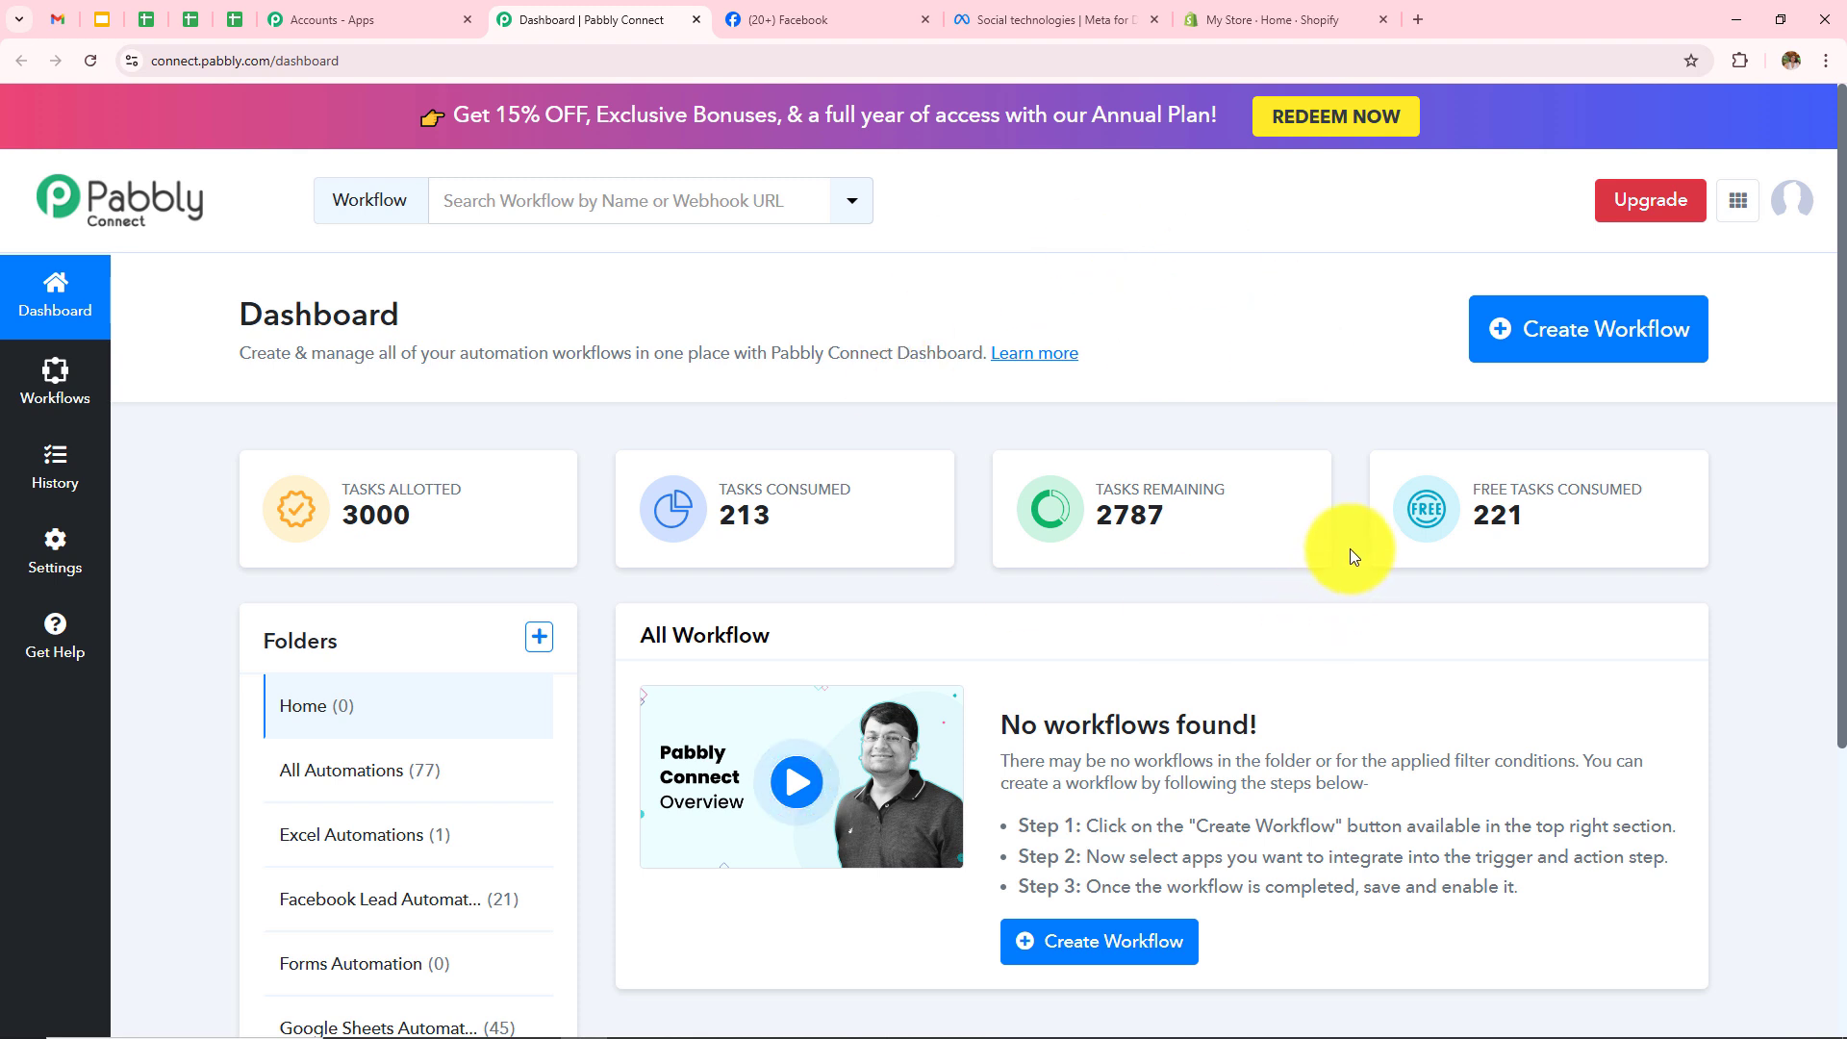
pyautogui.moveTo(639, 633); pyautogui.dragTo(839, 647)
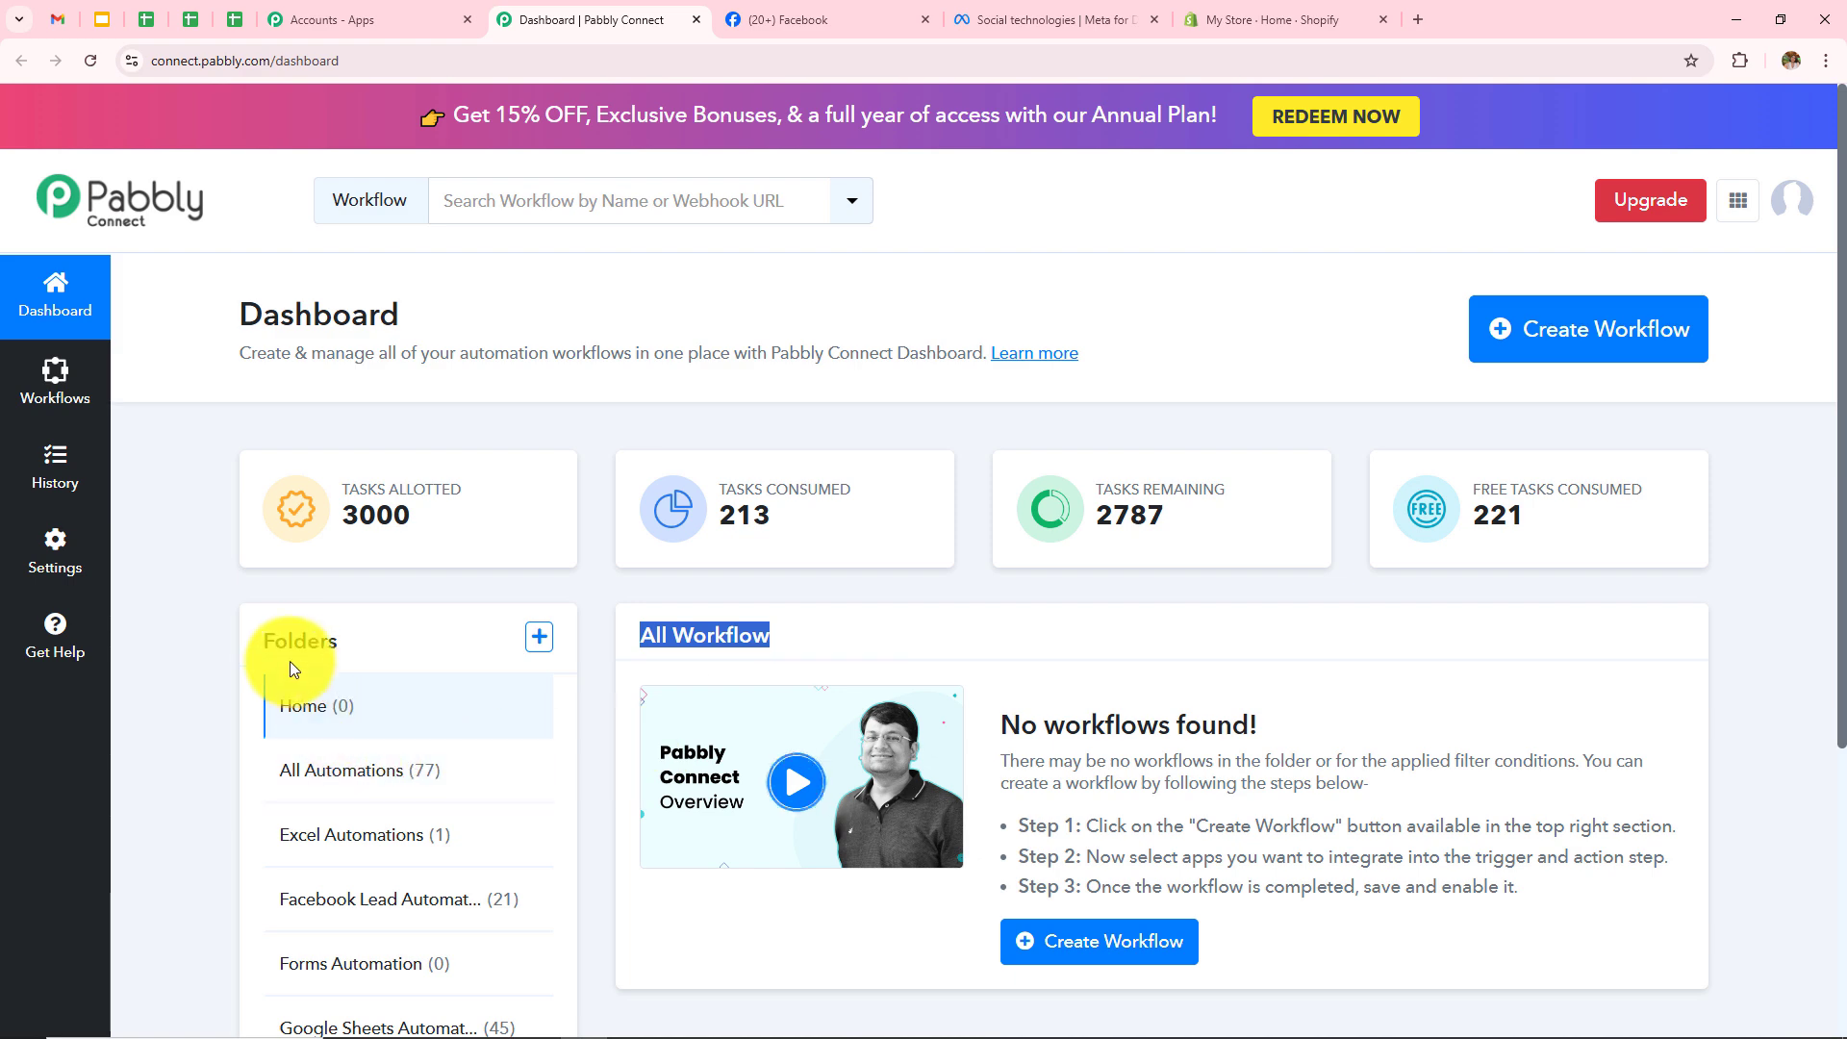
pyautogui.moveTo(256, 637); pyautogui.dragTo(384, 652)
pyautogui.scroll(-3, 321, 489)
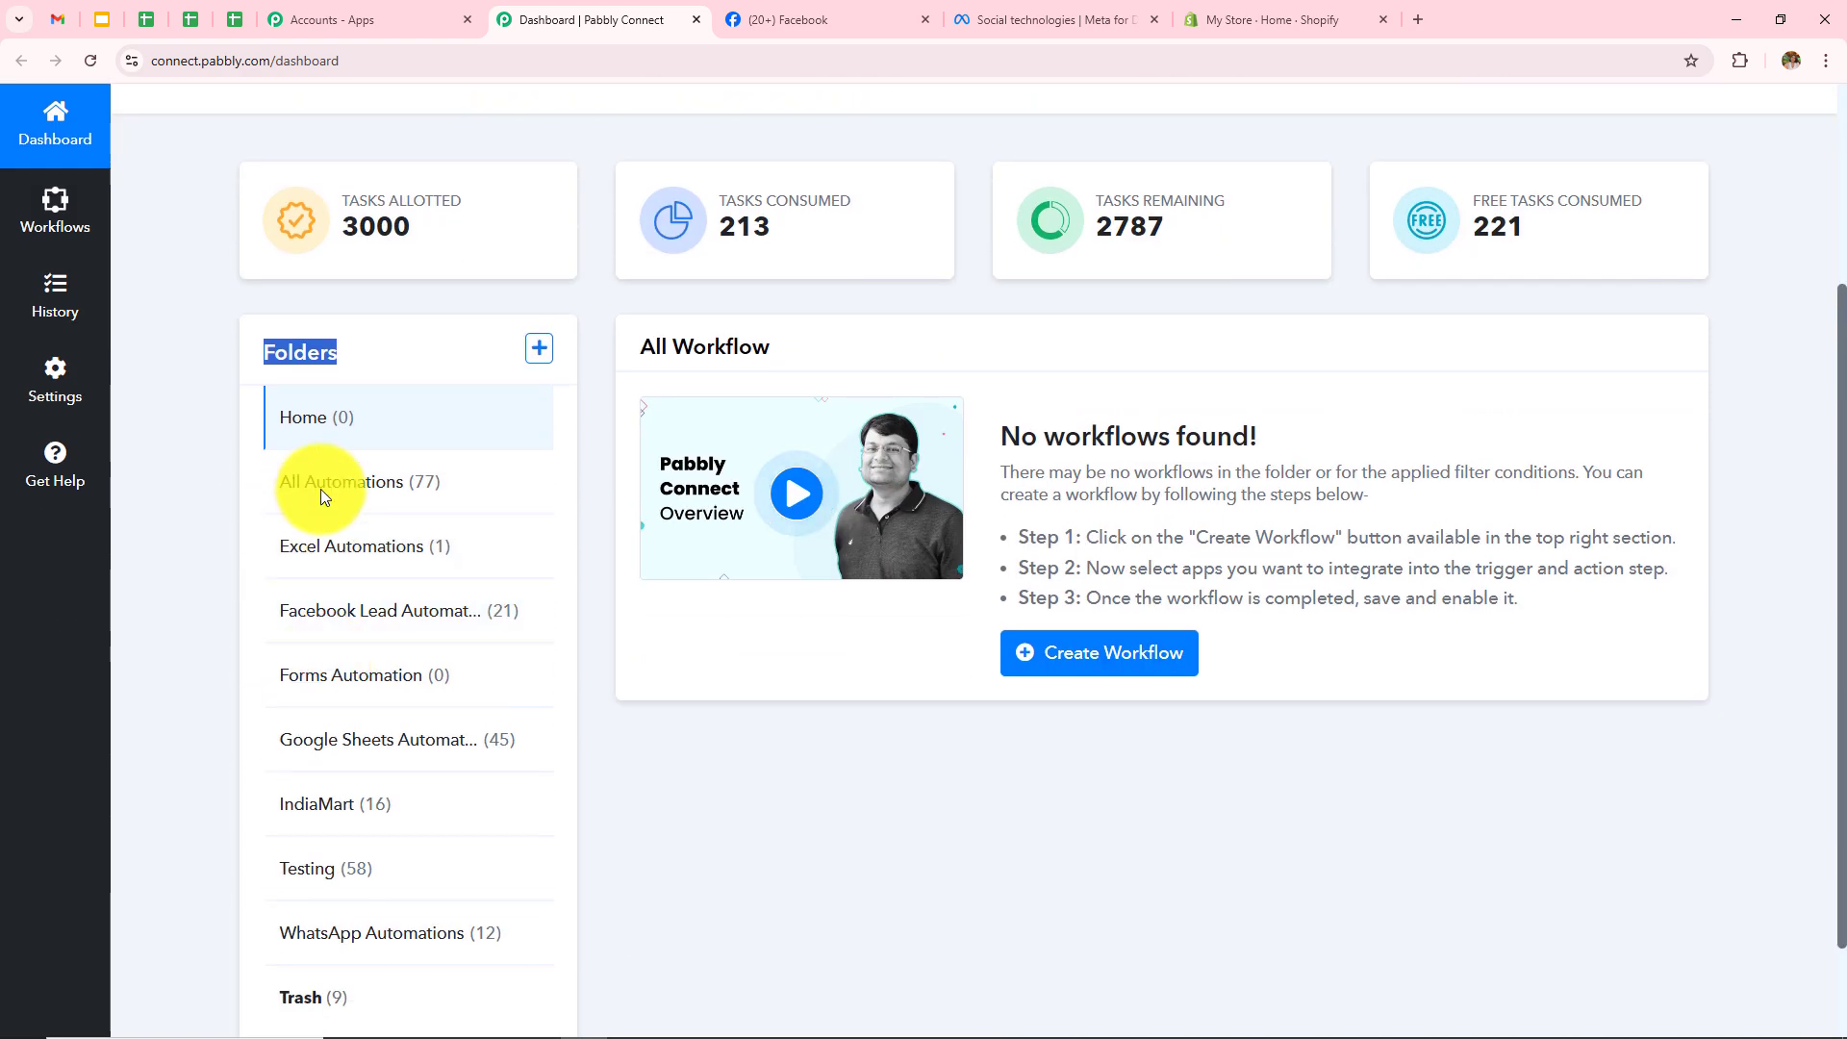
pyautogui.click(837, 830)
pyautogui.scroll(3, 845, 828)
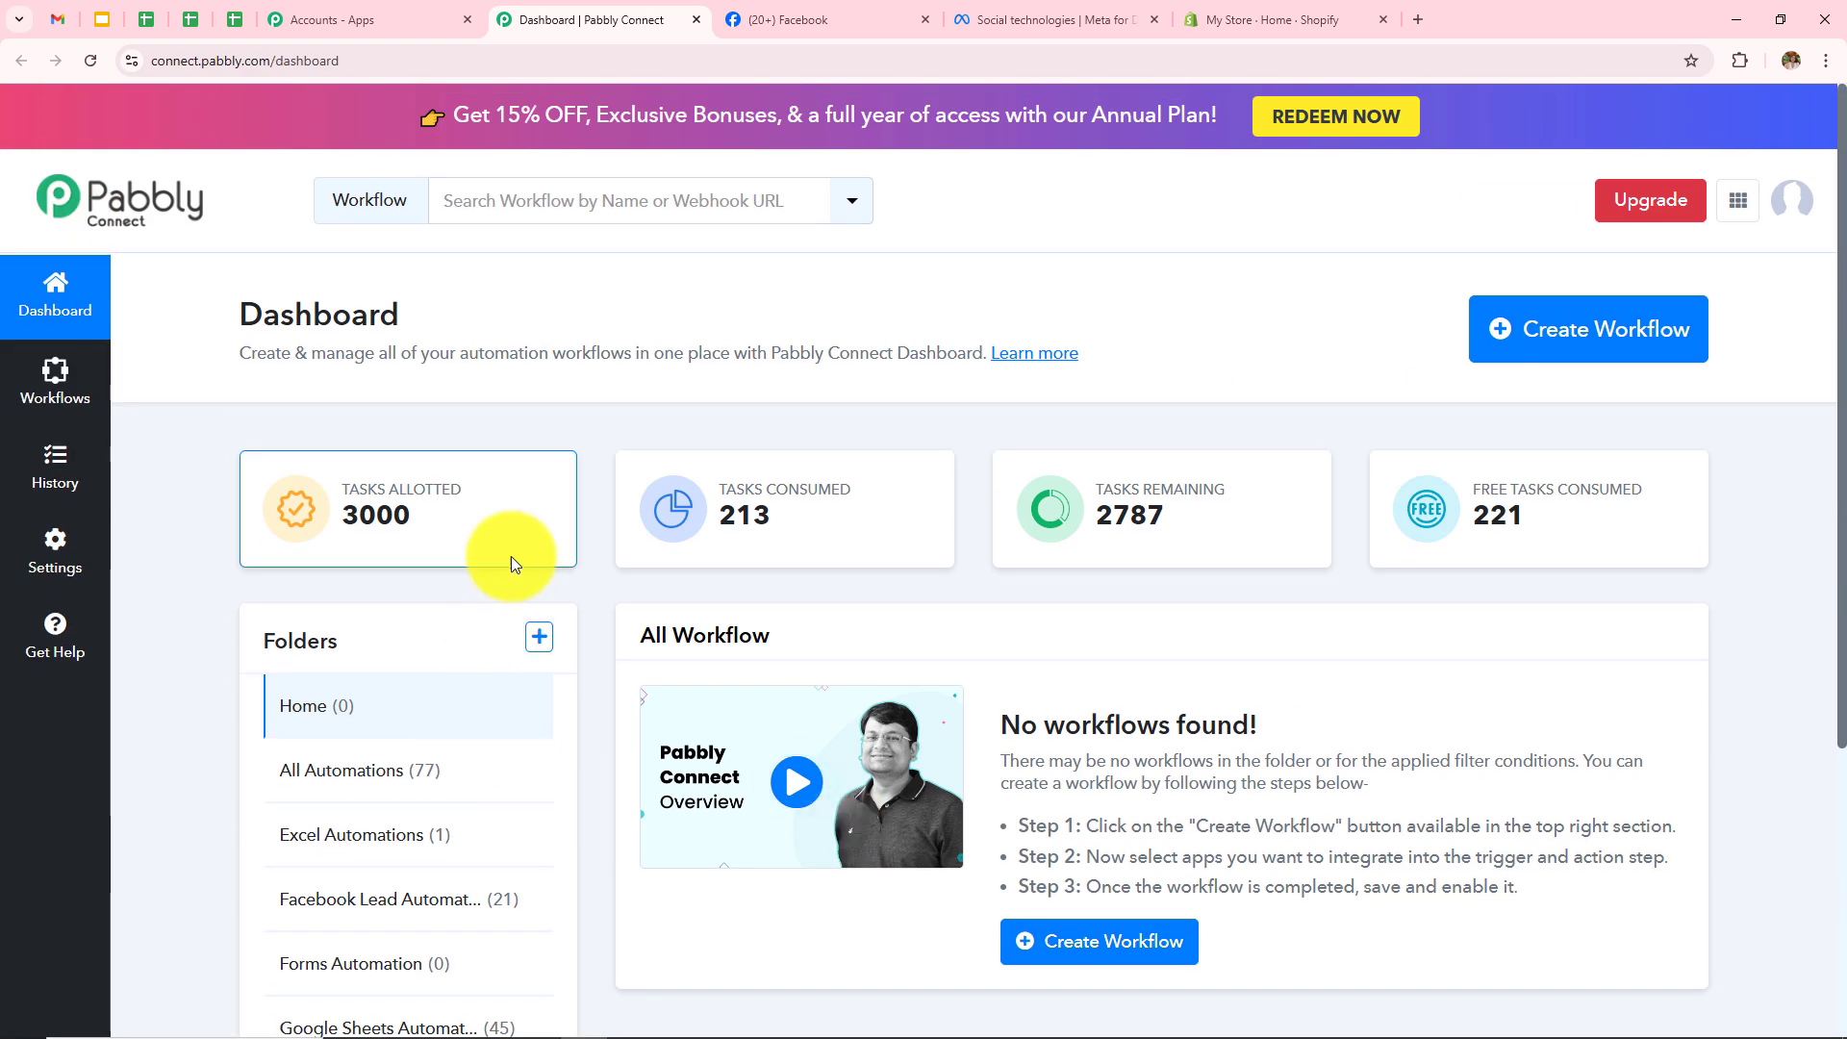
# Step: Look over the Create Folder form's fields and close it without creating a folder
pyautogui.click(530, 653)
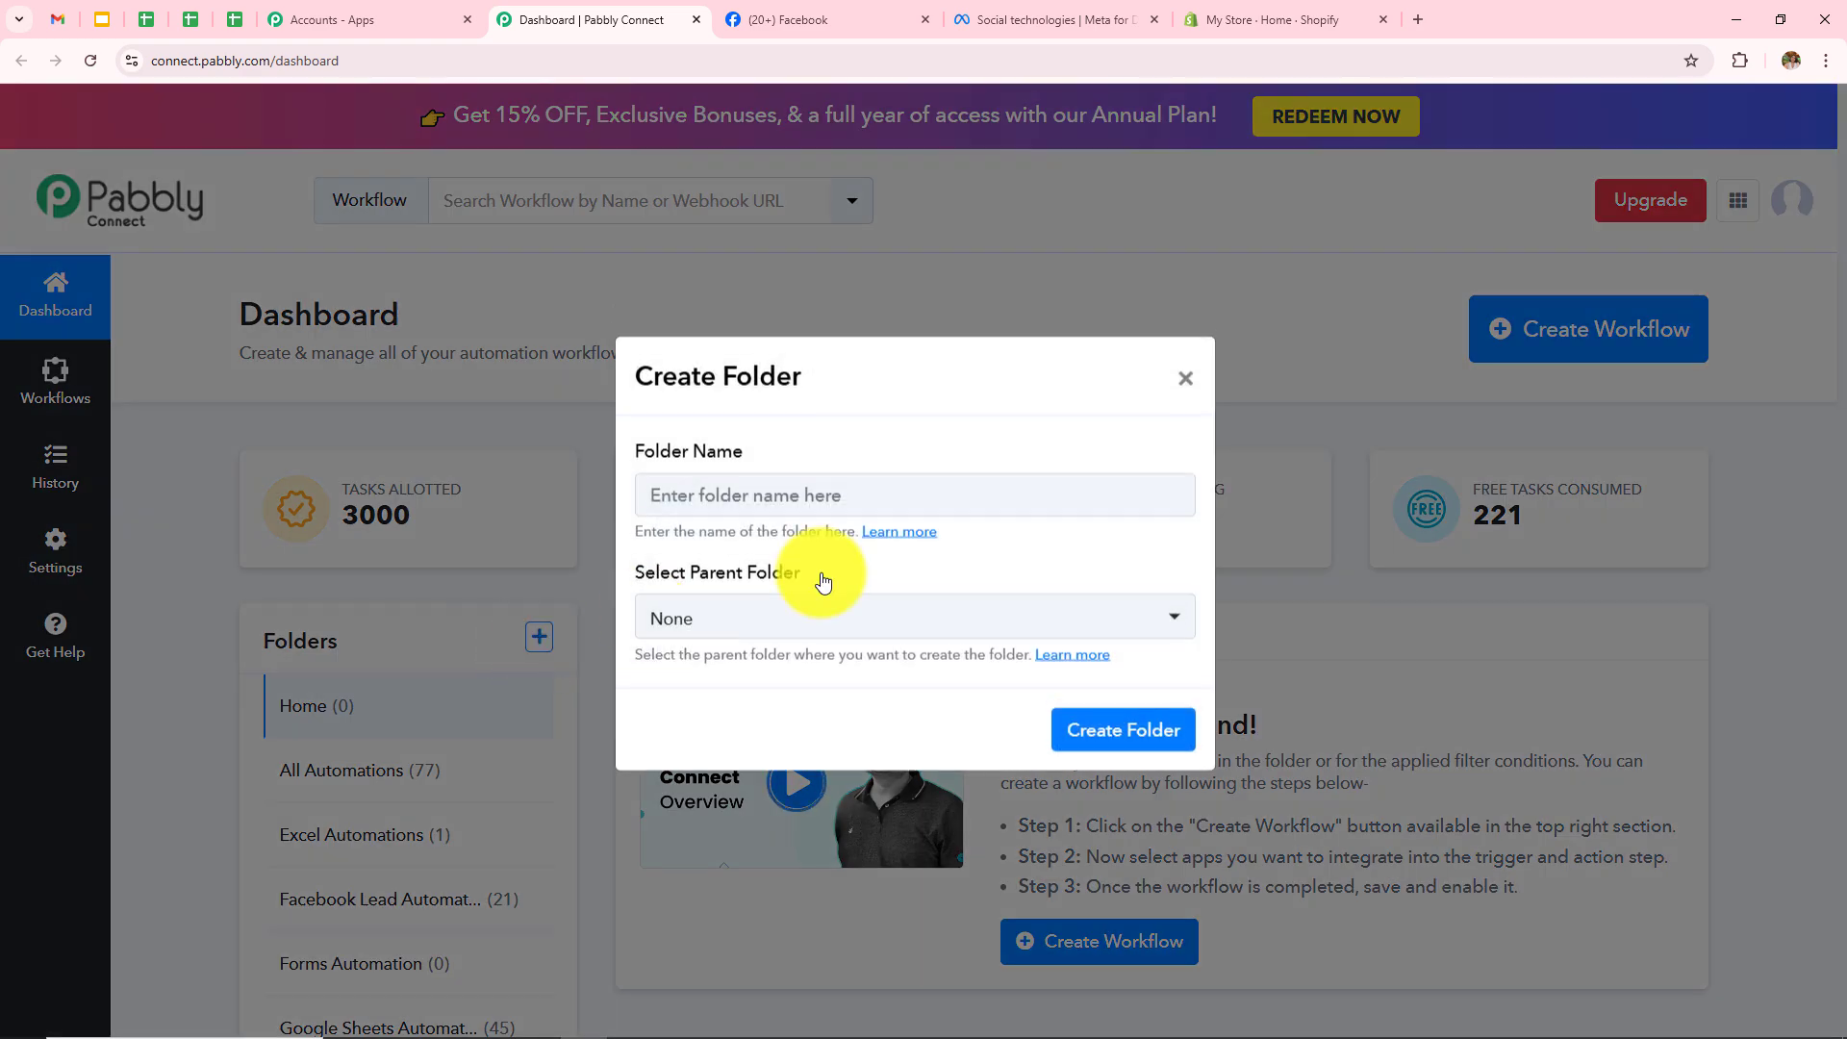
pyautogui.tripleClick(641, 460)
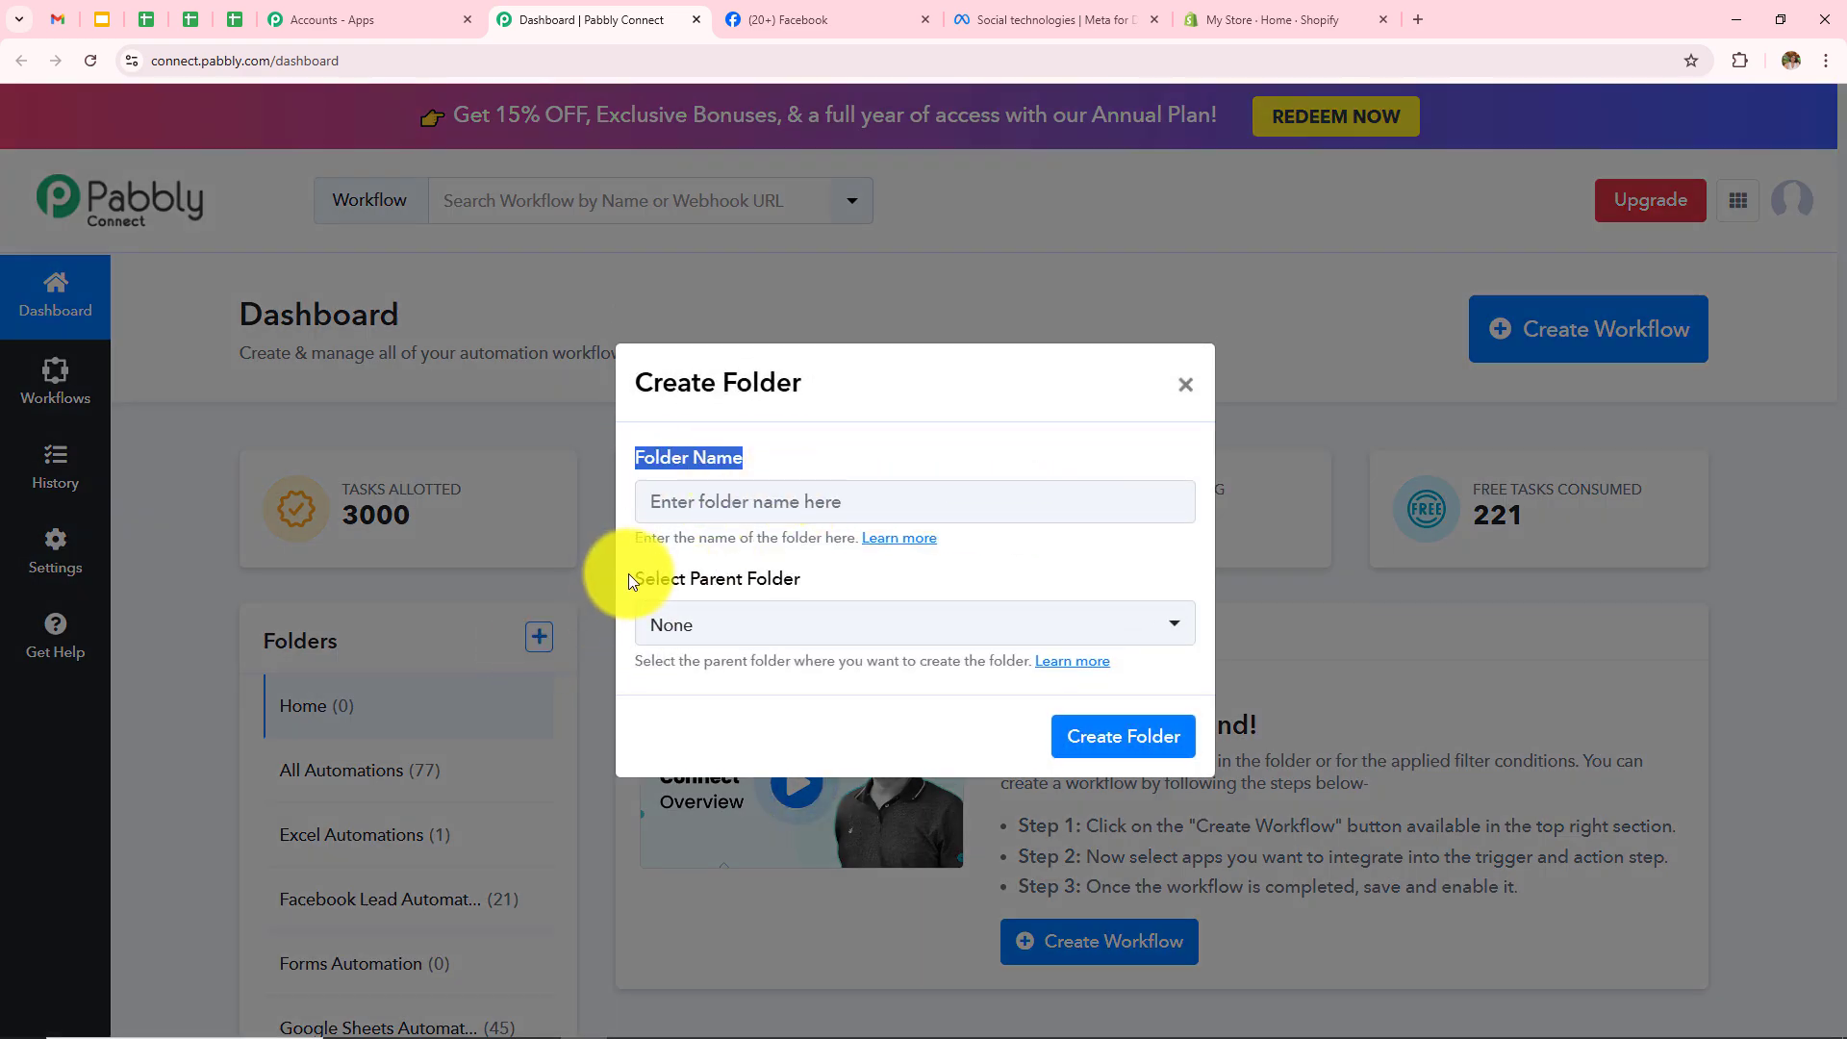
pyautogui.tripleClick(631, 578)
pyautogui.click(1186, 384)
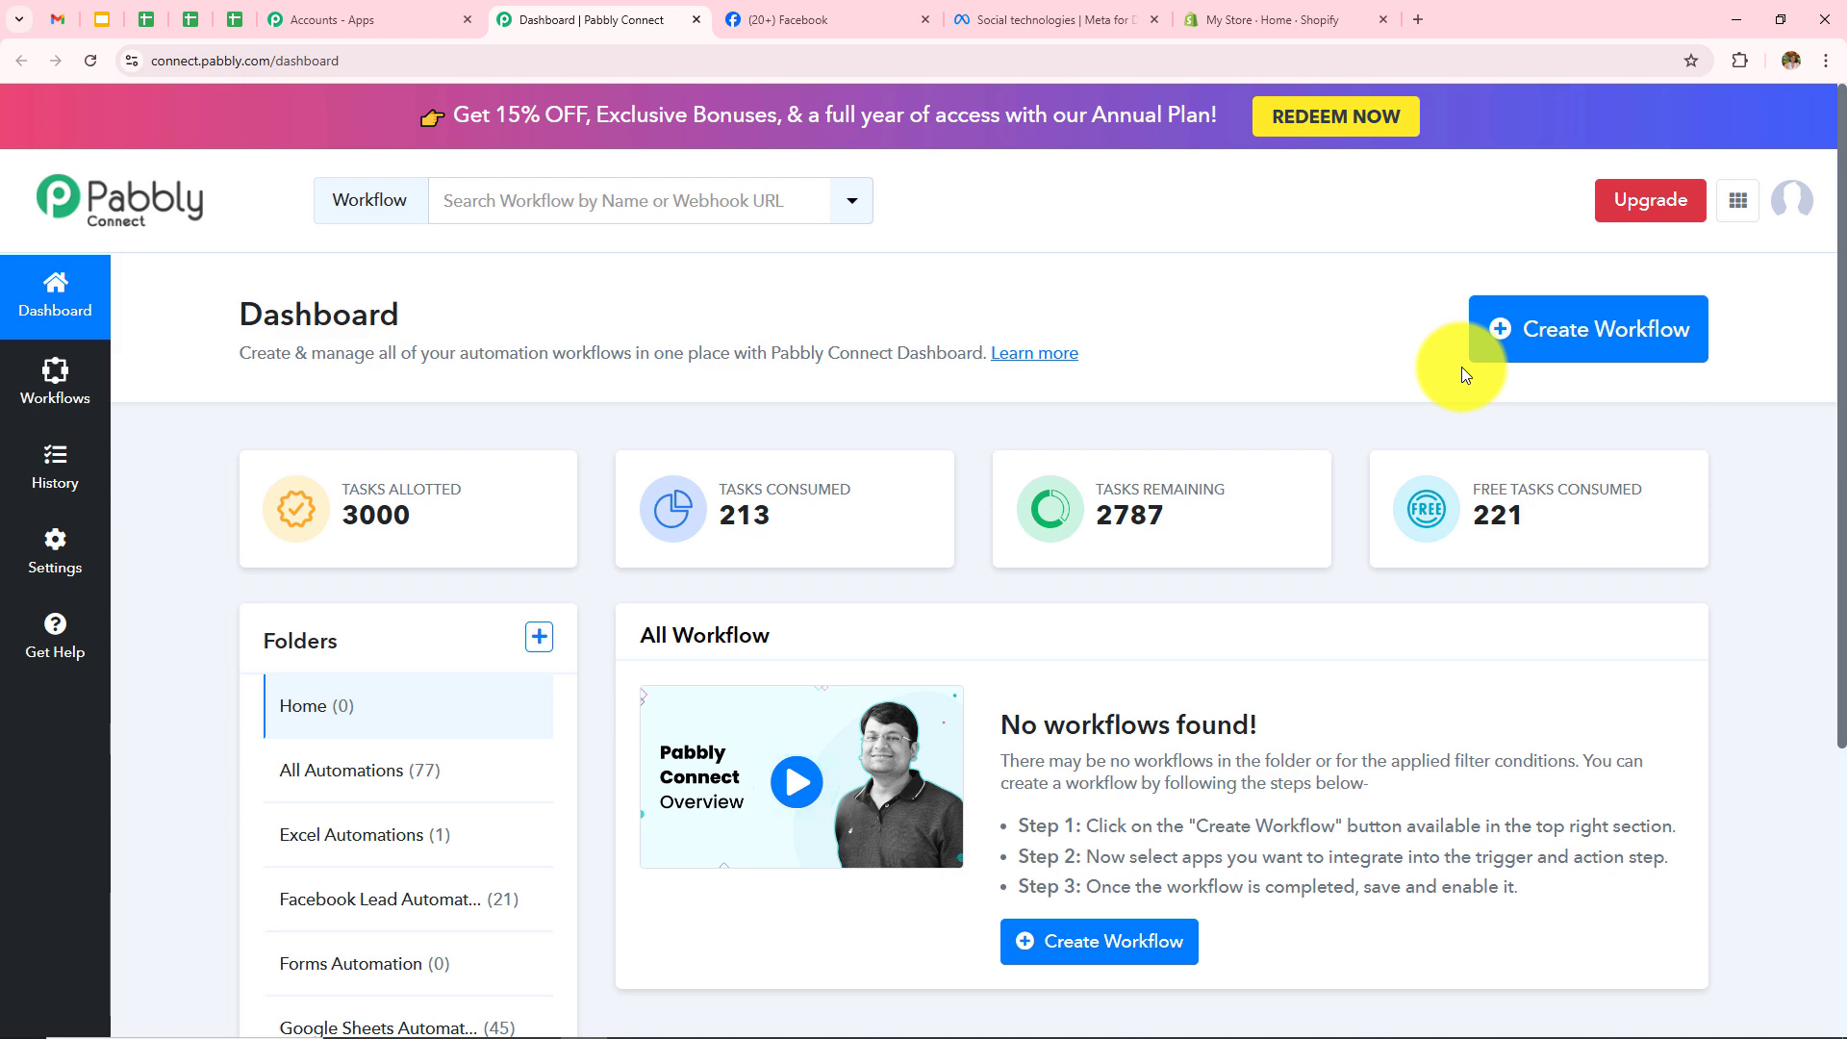
# Step: Create a workflow named 'How to Create Shopify Customer from Facebook Lead Ads' under Facebook Lead Automations
pyautogui.click(1583, 355)
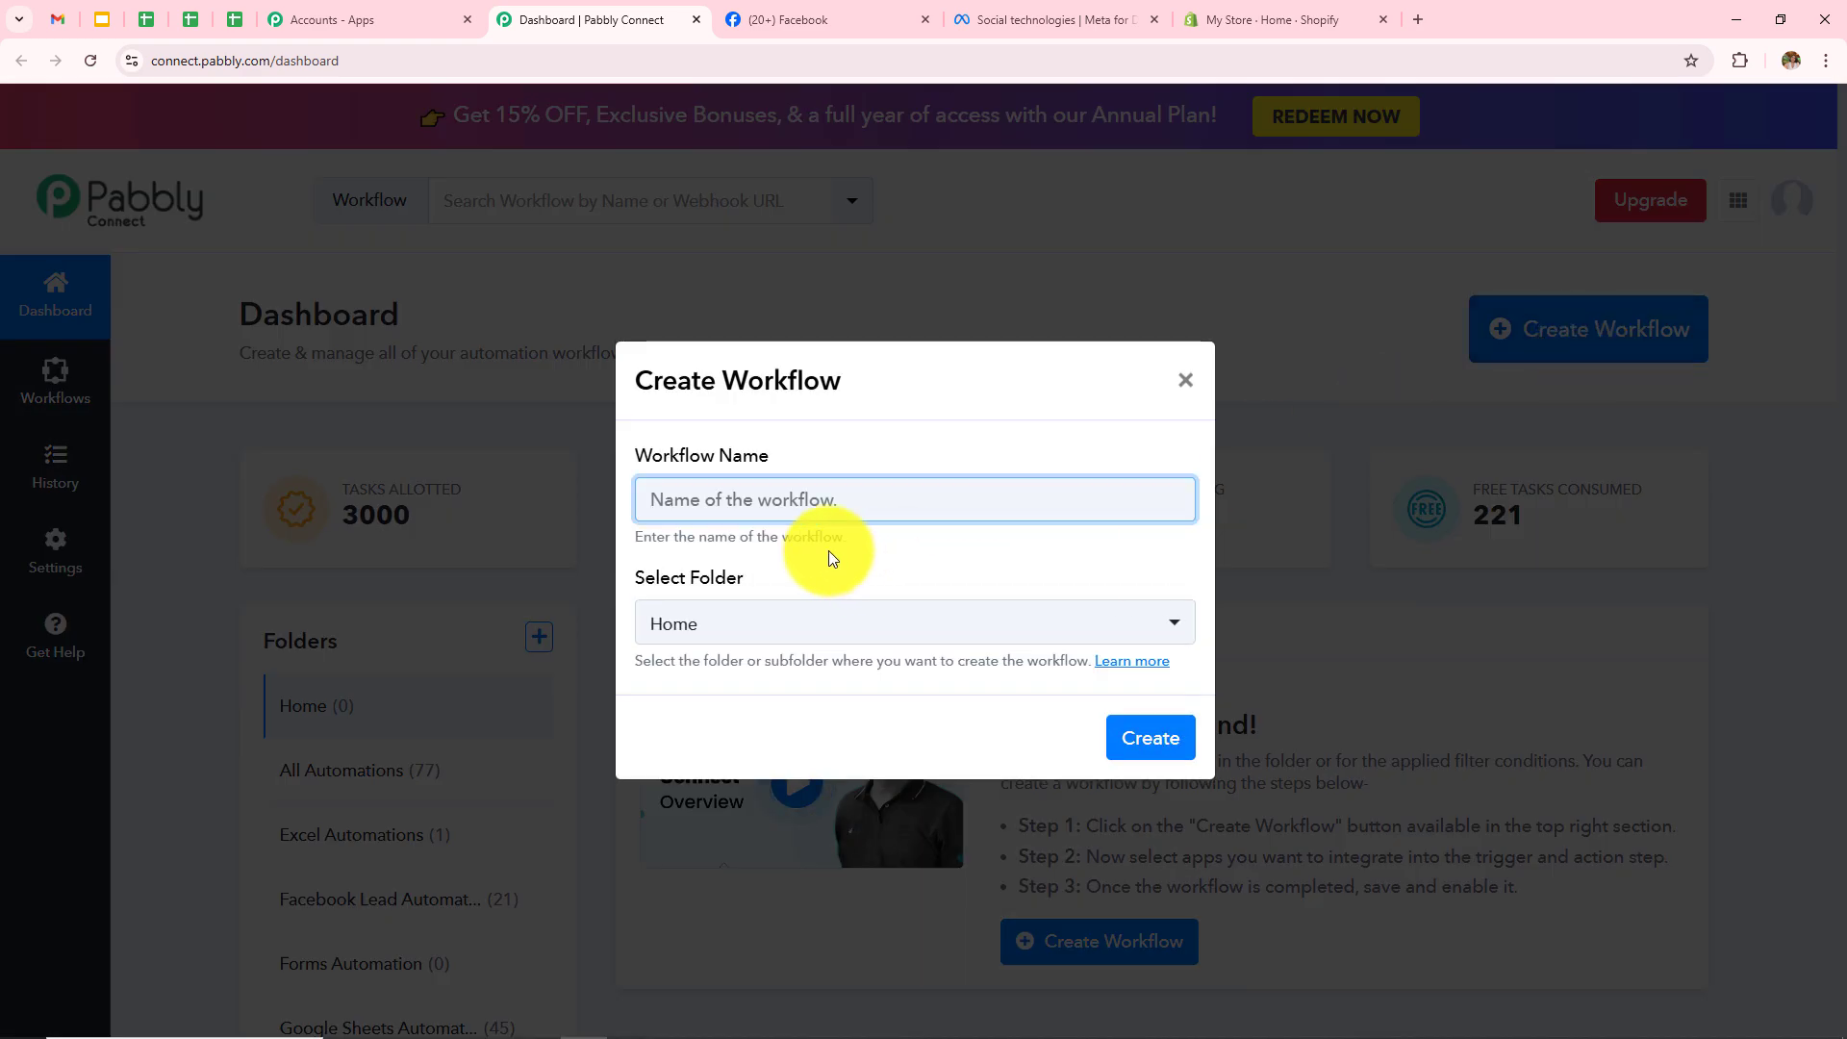
pyautogui.moveTo(638, 460); pyautogui.dragTo(721, 495)
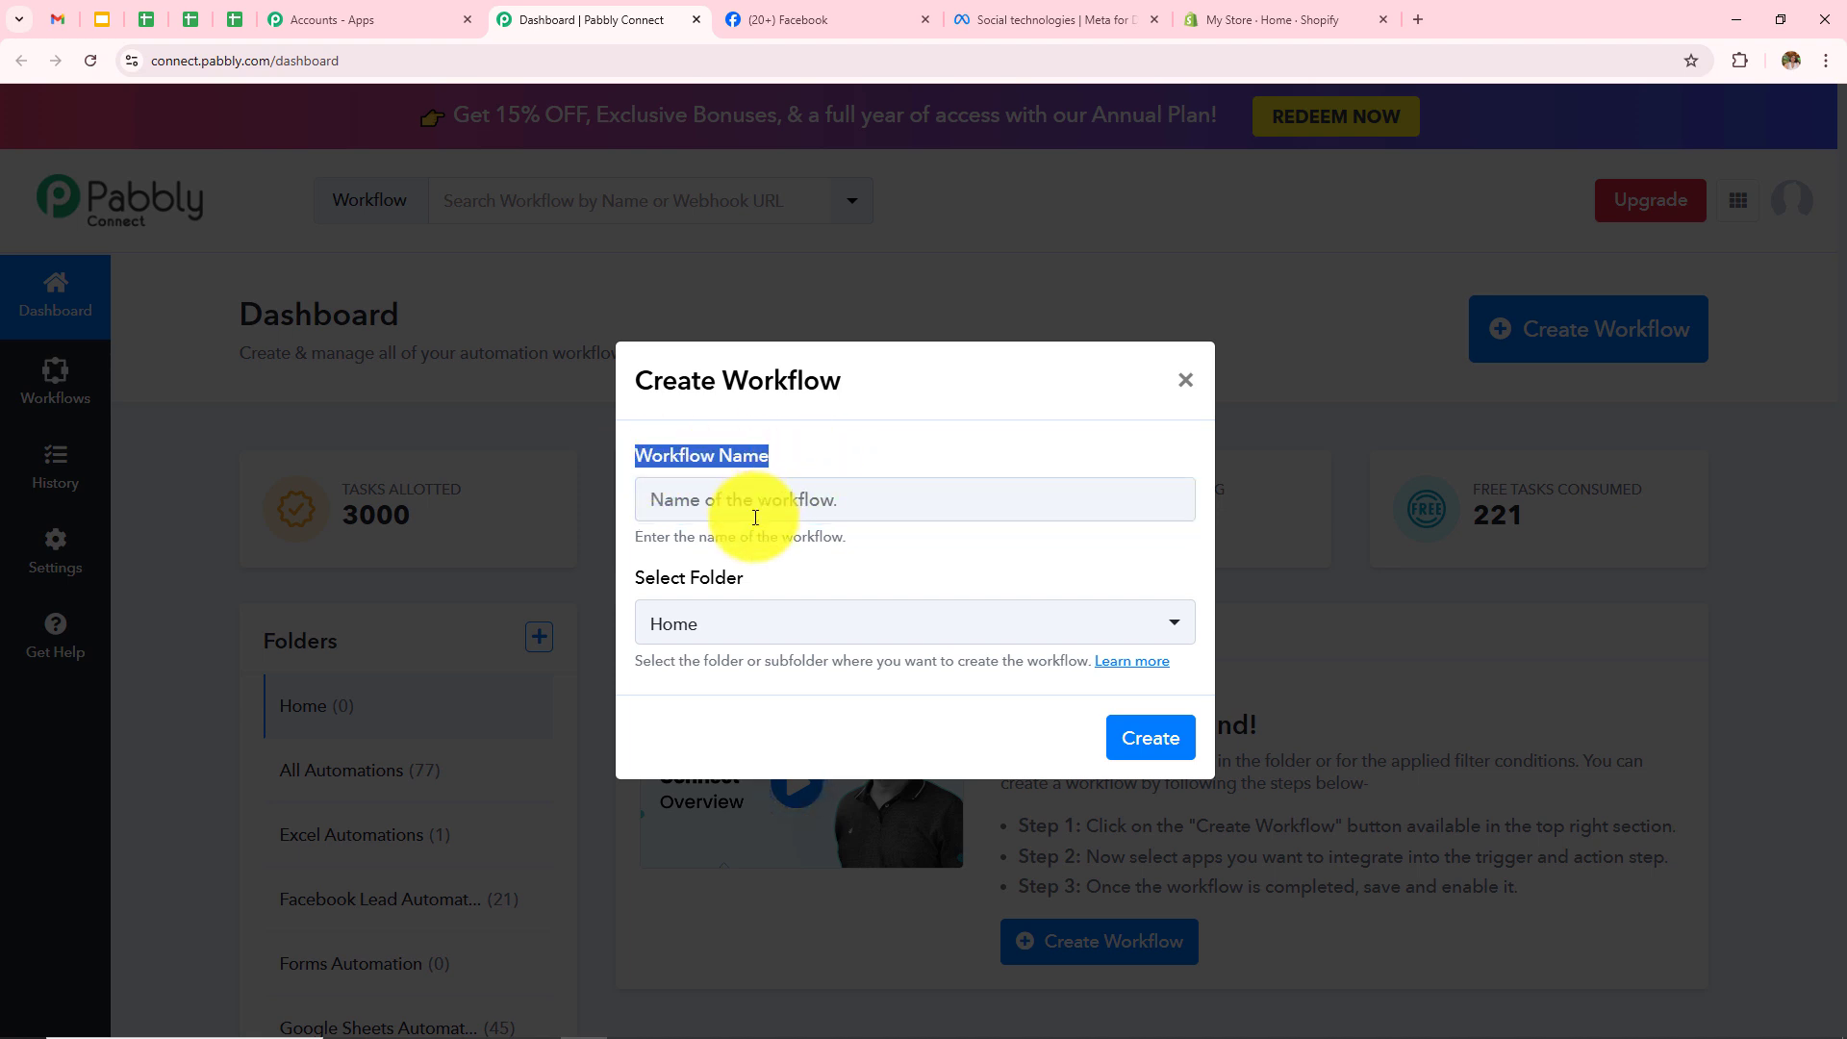
pyautogui.moveTo(639, 581); pyautogui.dragTo(794, 579)
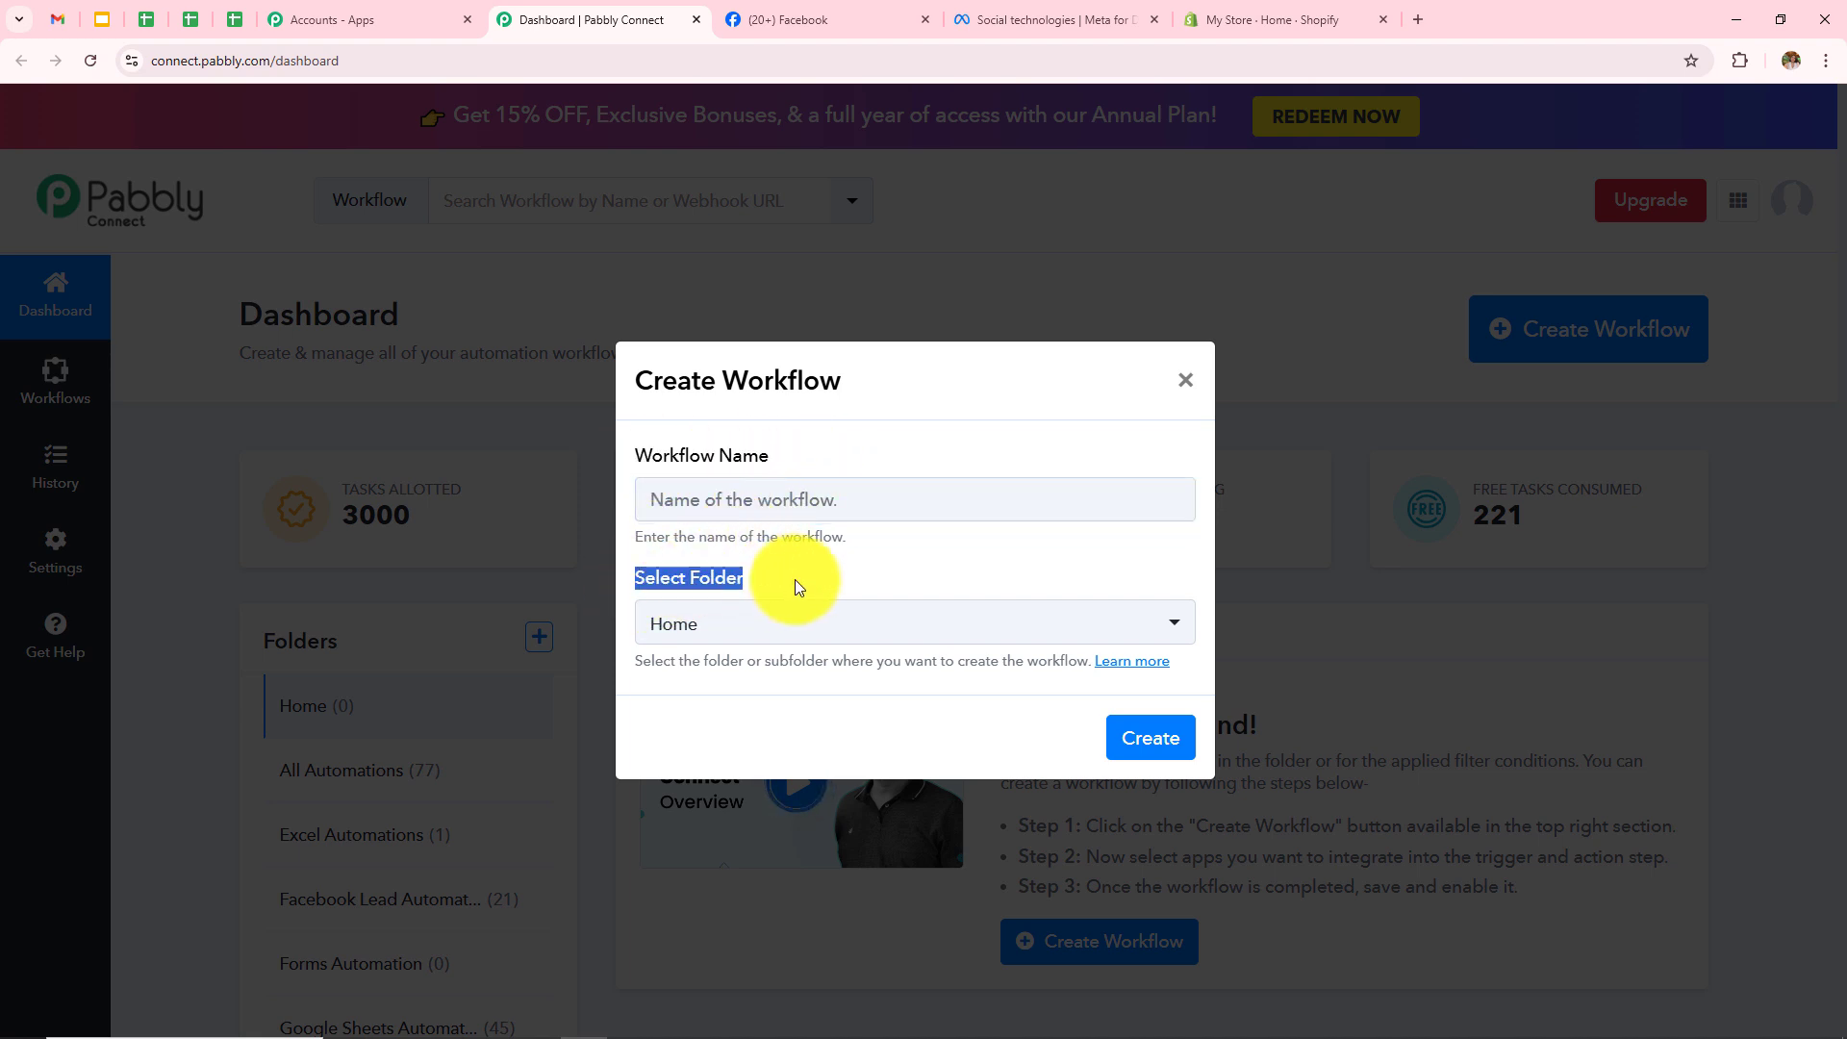
pyautogui.click(882, 506)
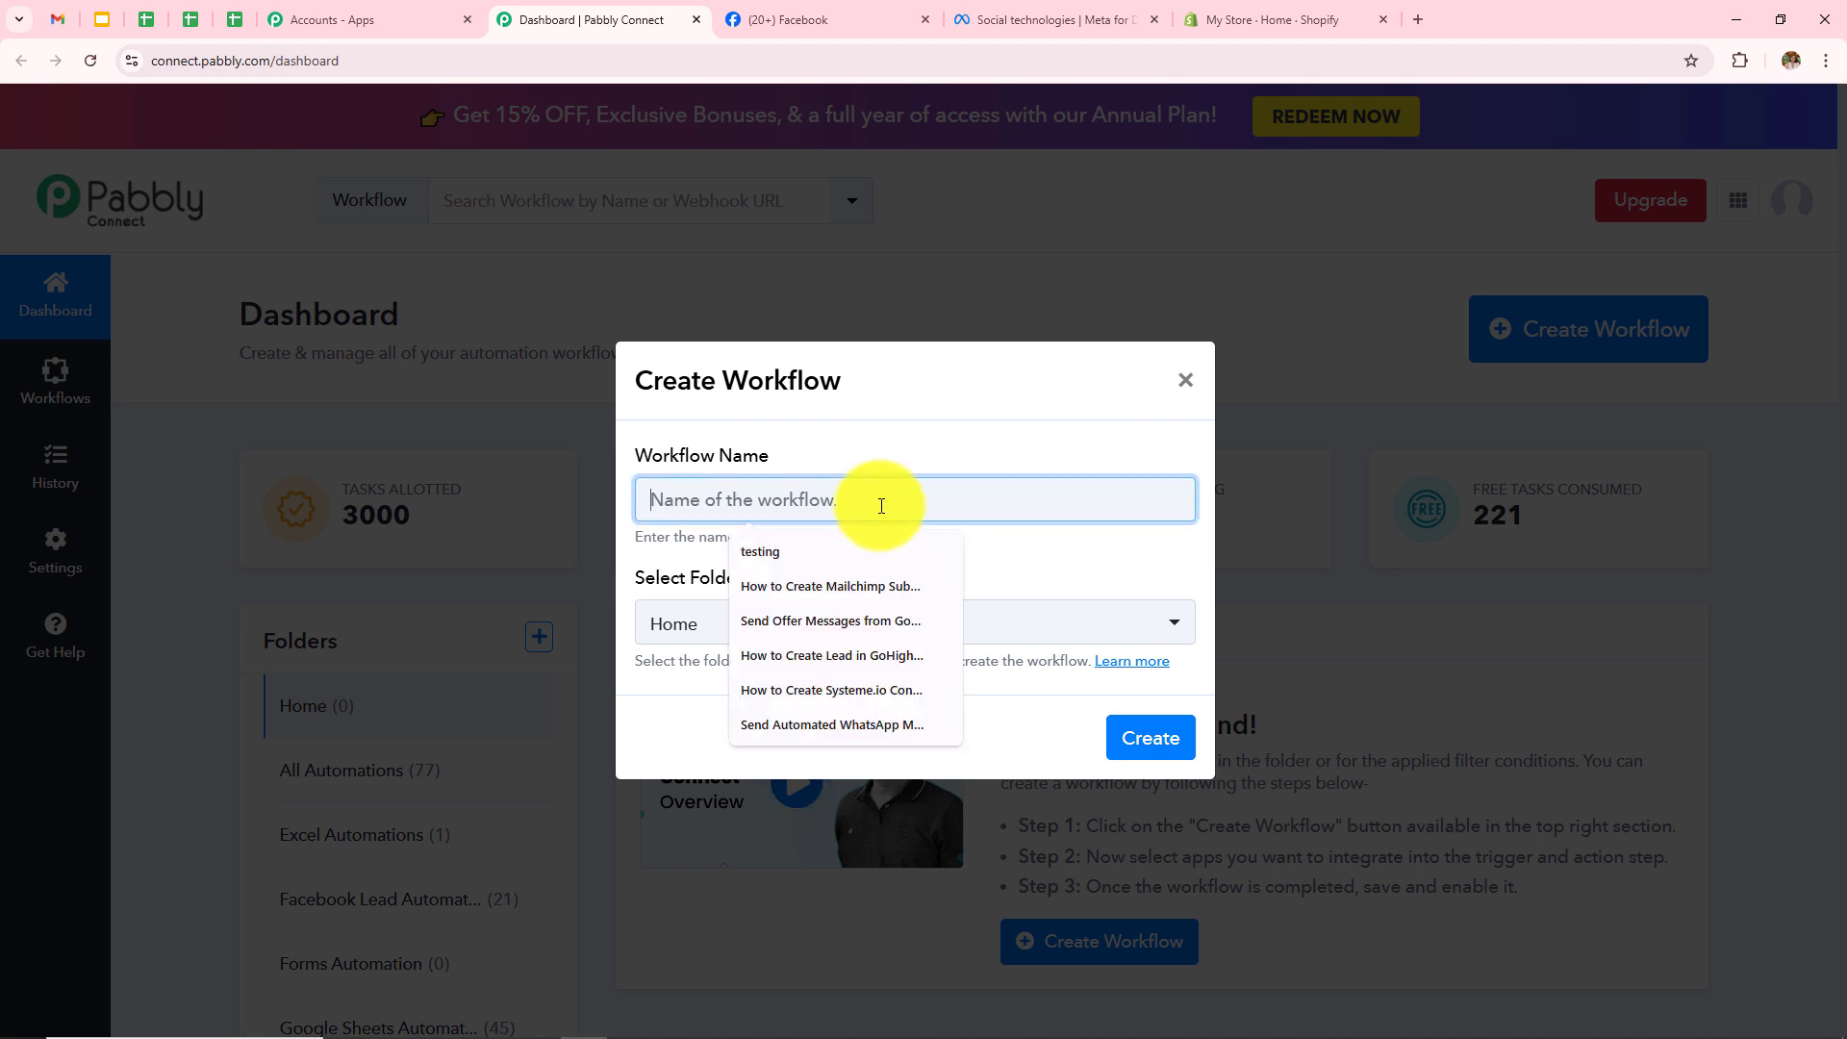
pyautogui.write('How to Create Shopify Customer from Facebook Lead Ads')
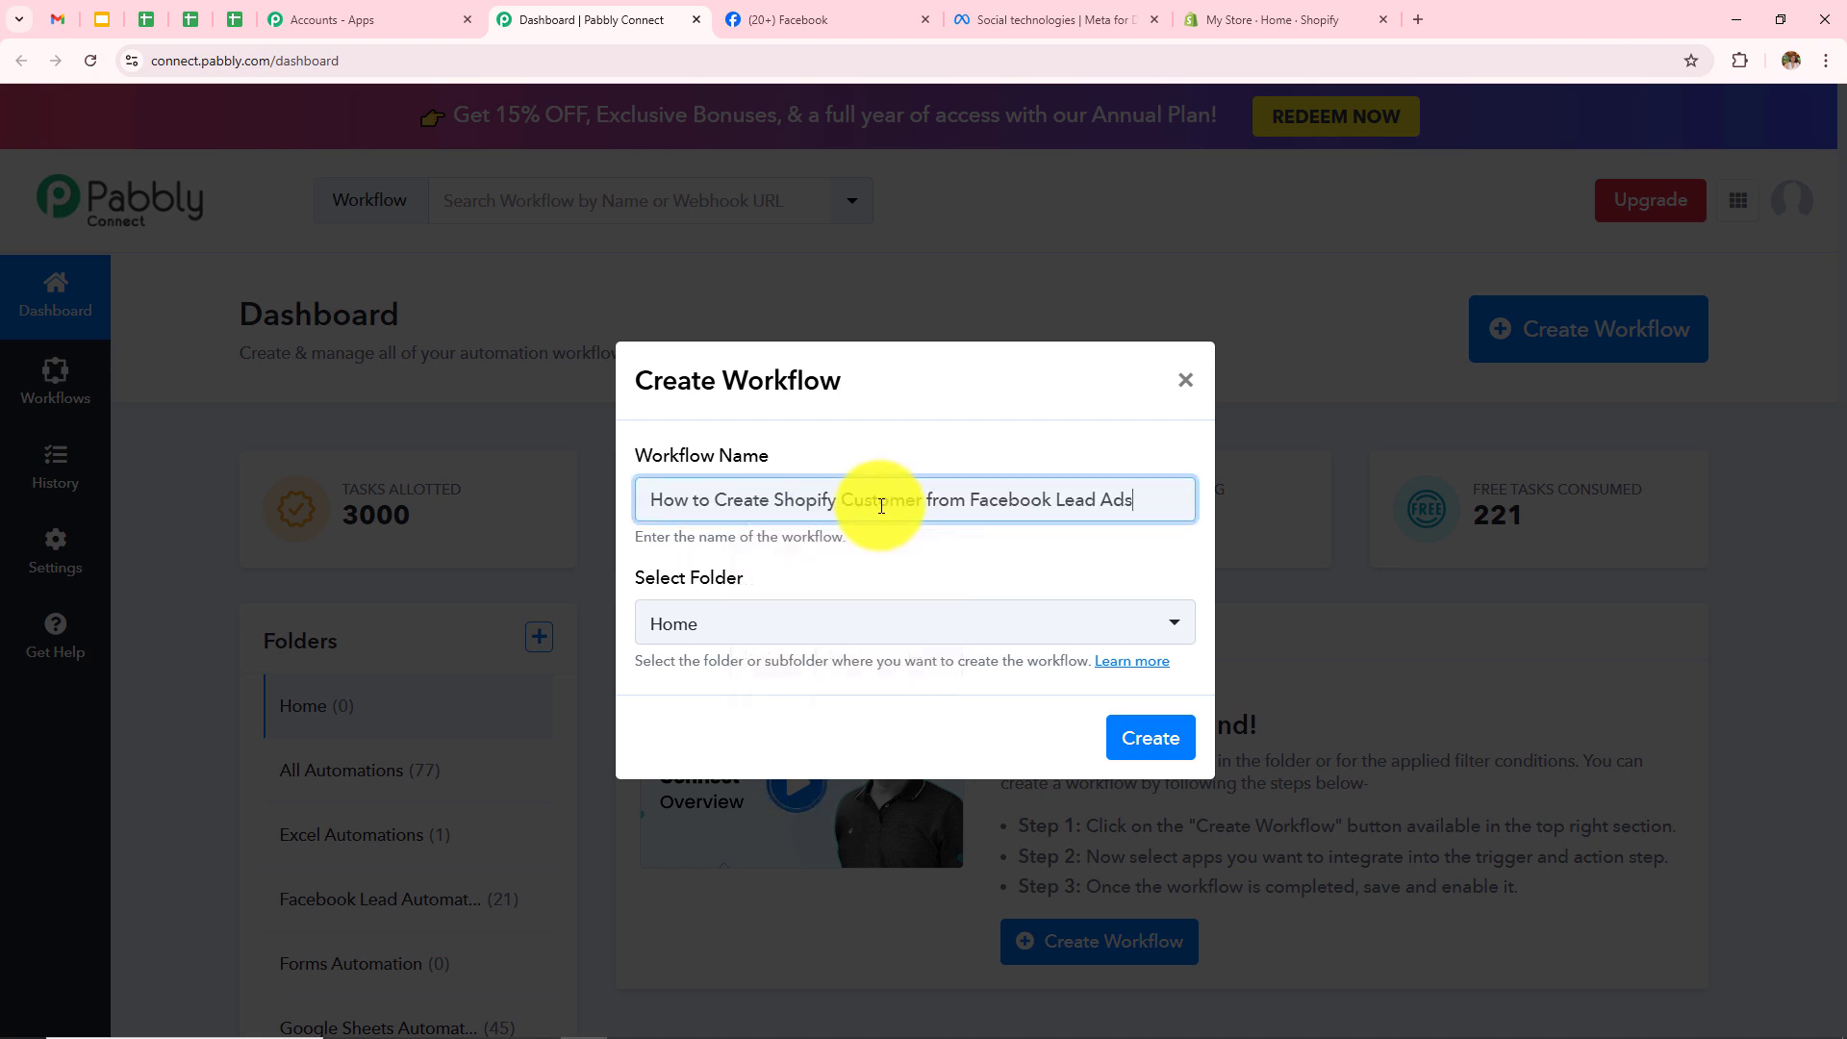
pyautogui.click(838, 621)
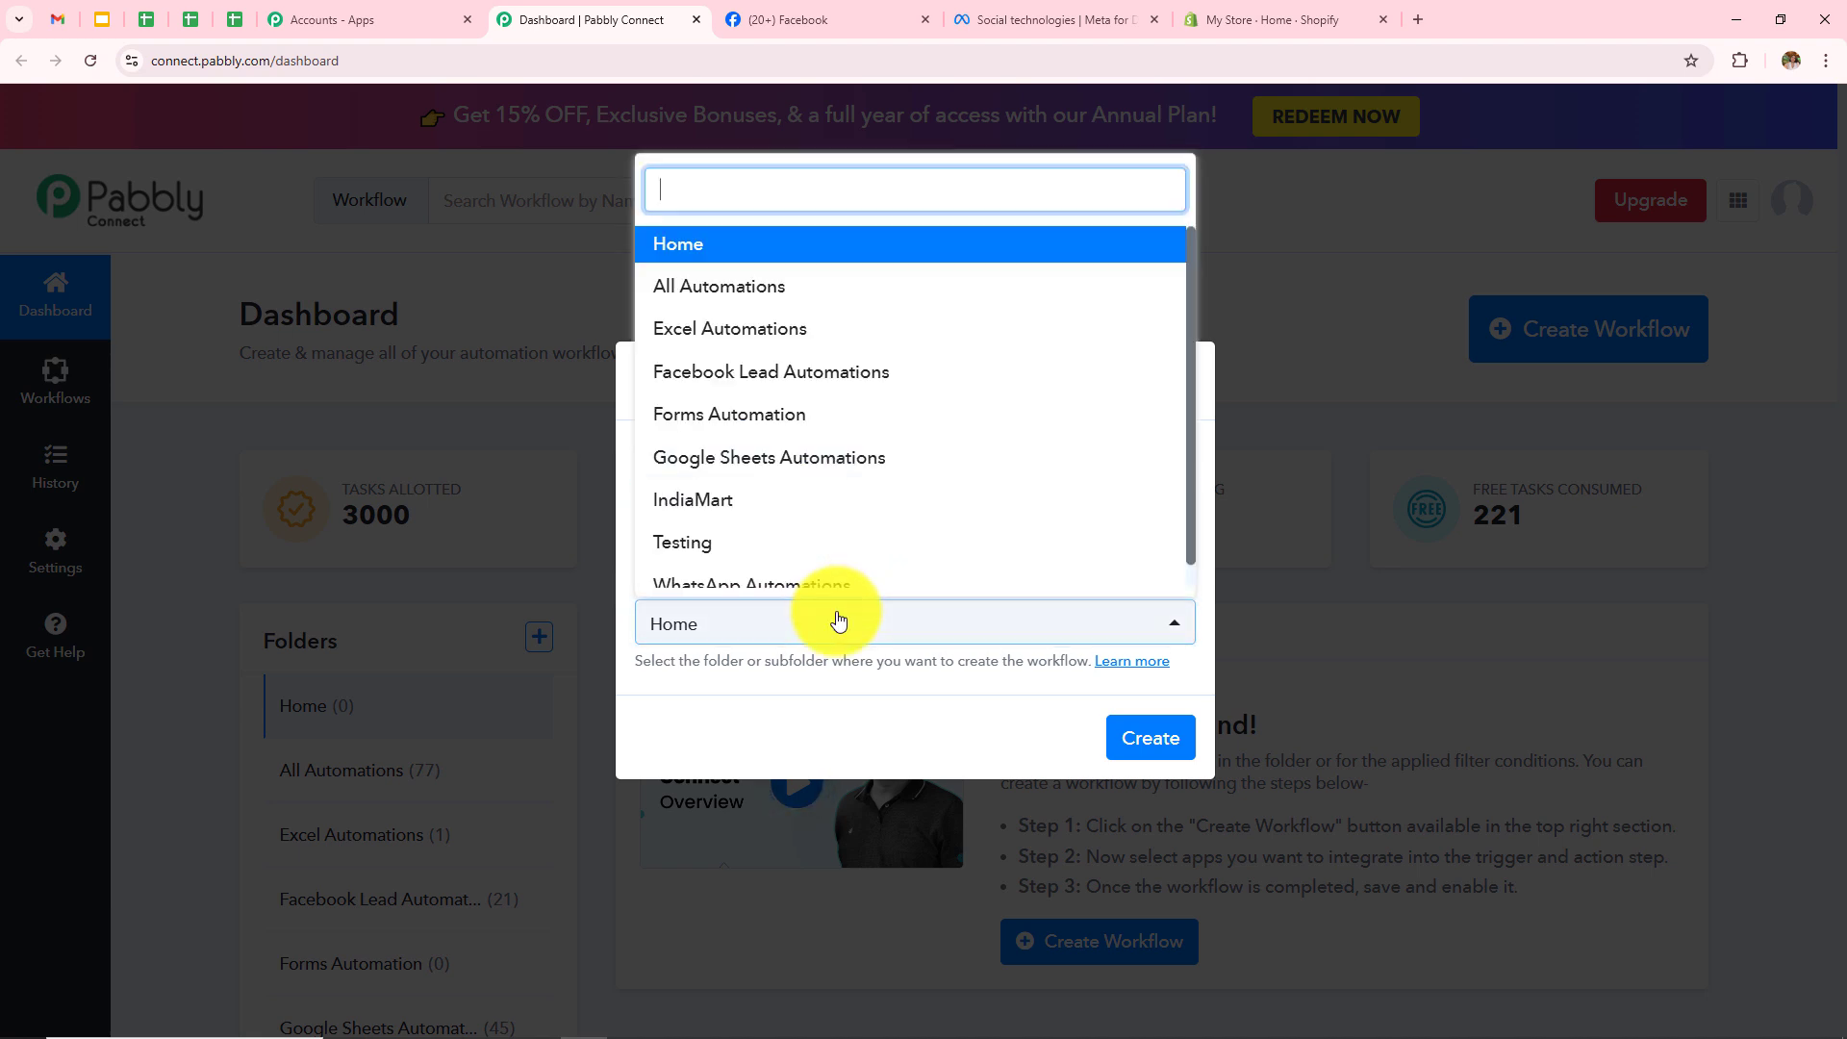
pyautogui.scroll(-1, 856, 424)
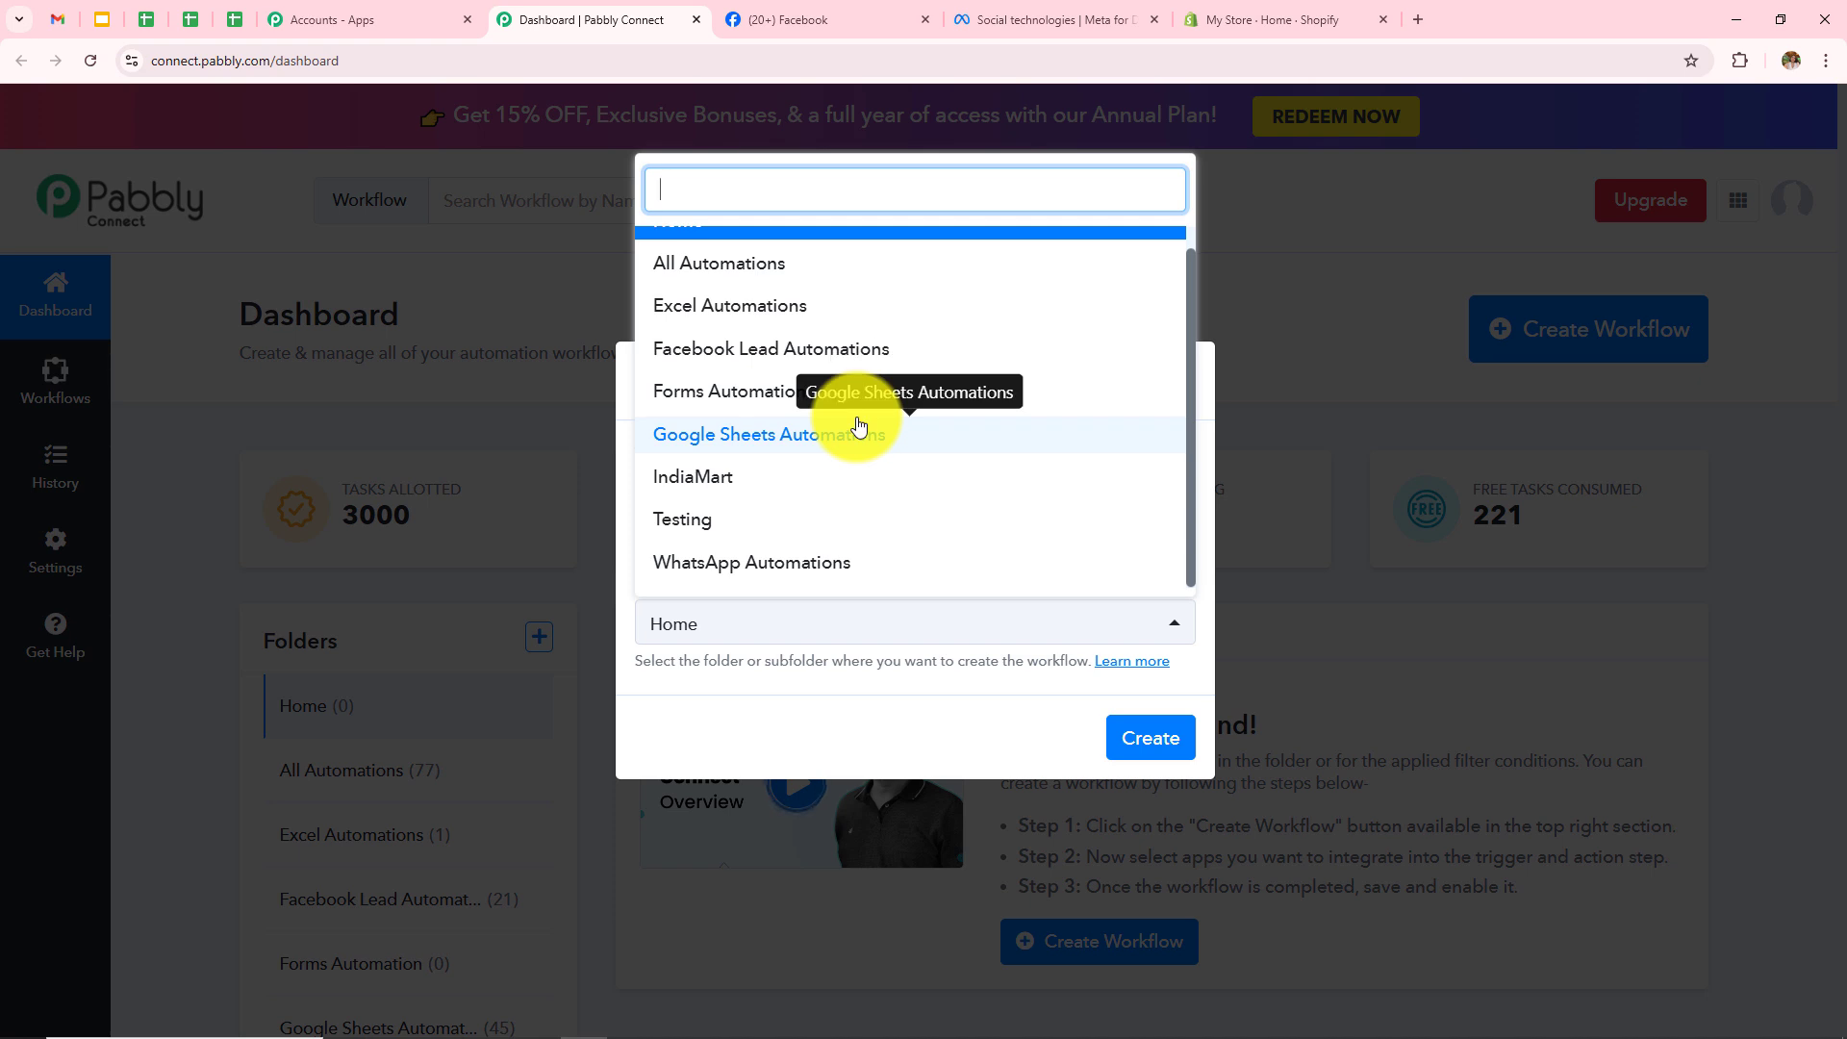
pyautogui.scroll(1, 859, 424)
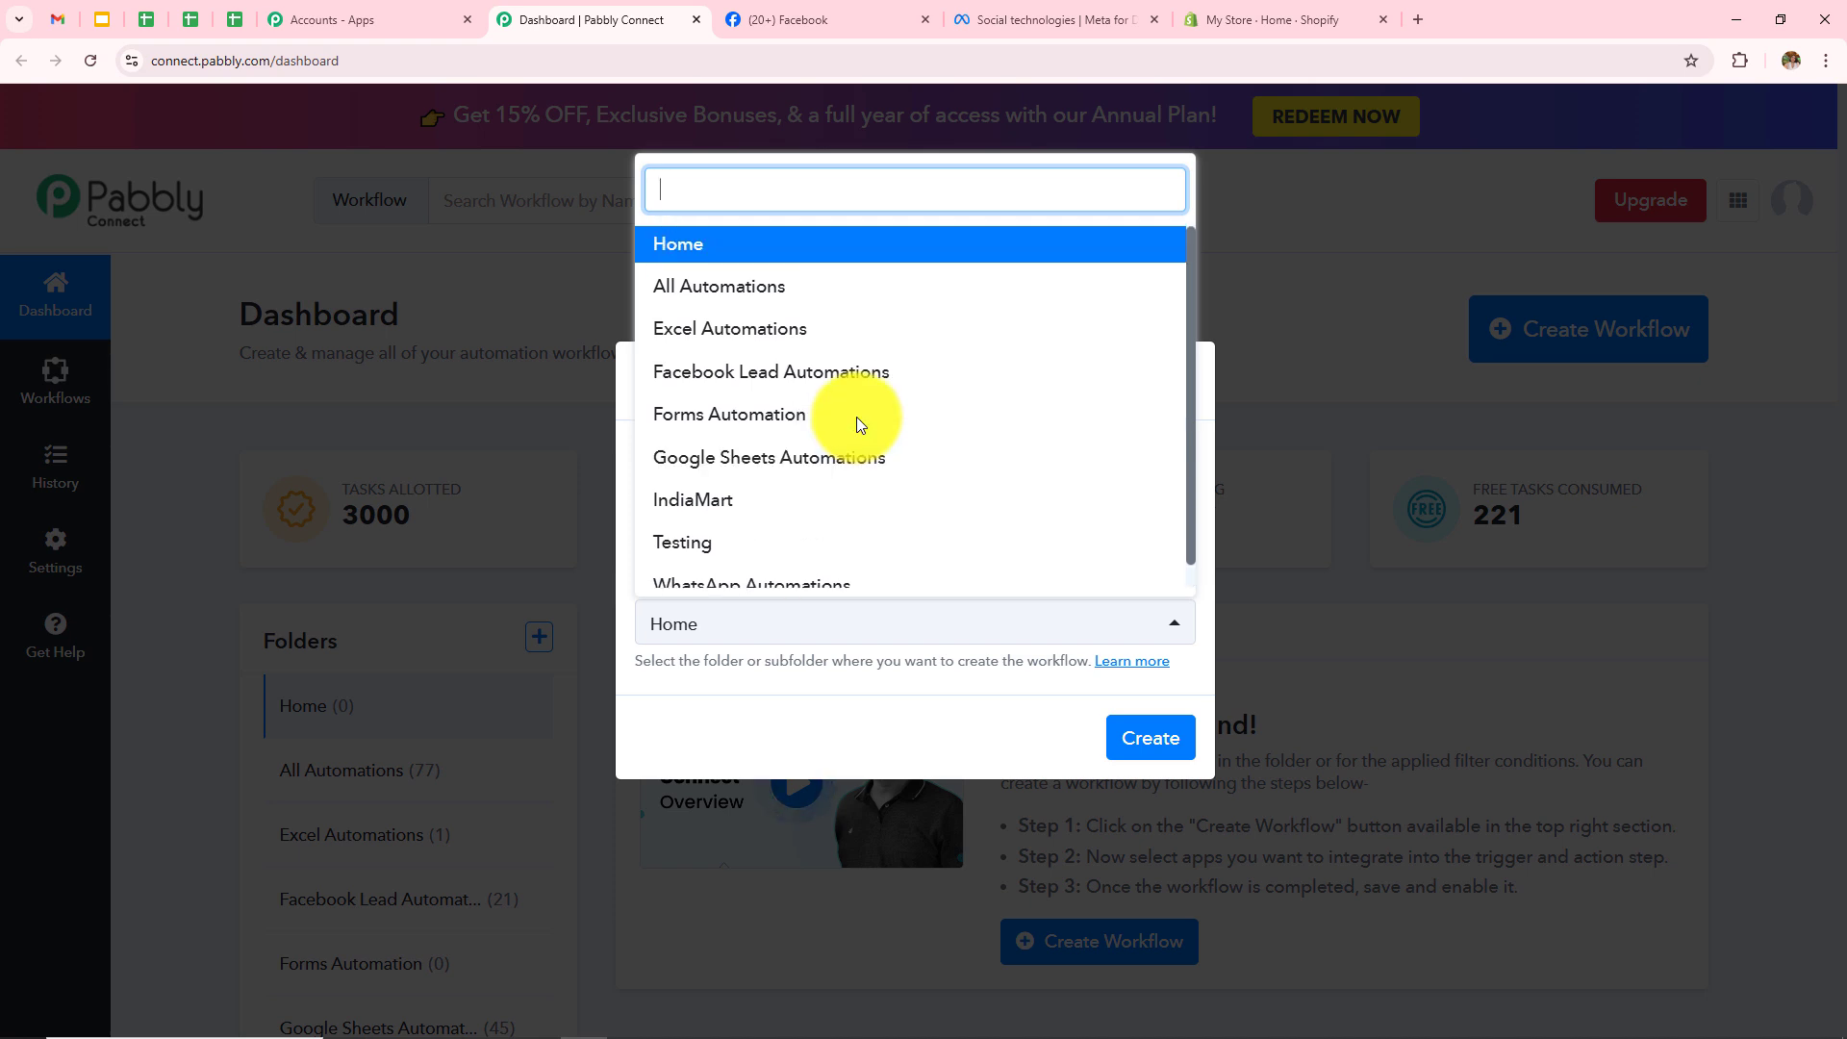
pyautogui.click(689, 371)
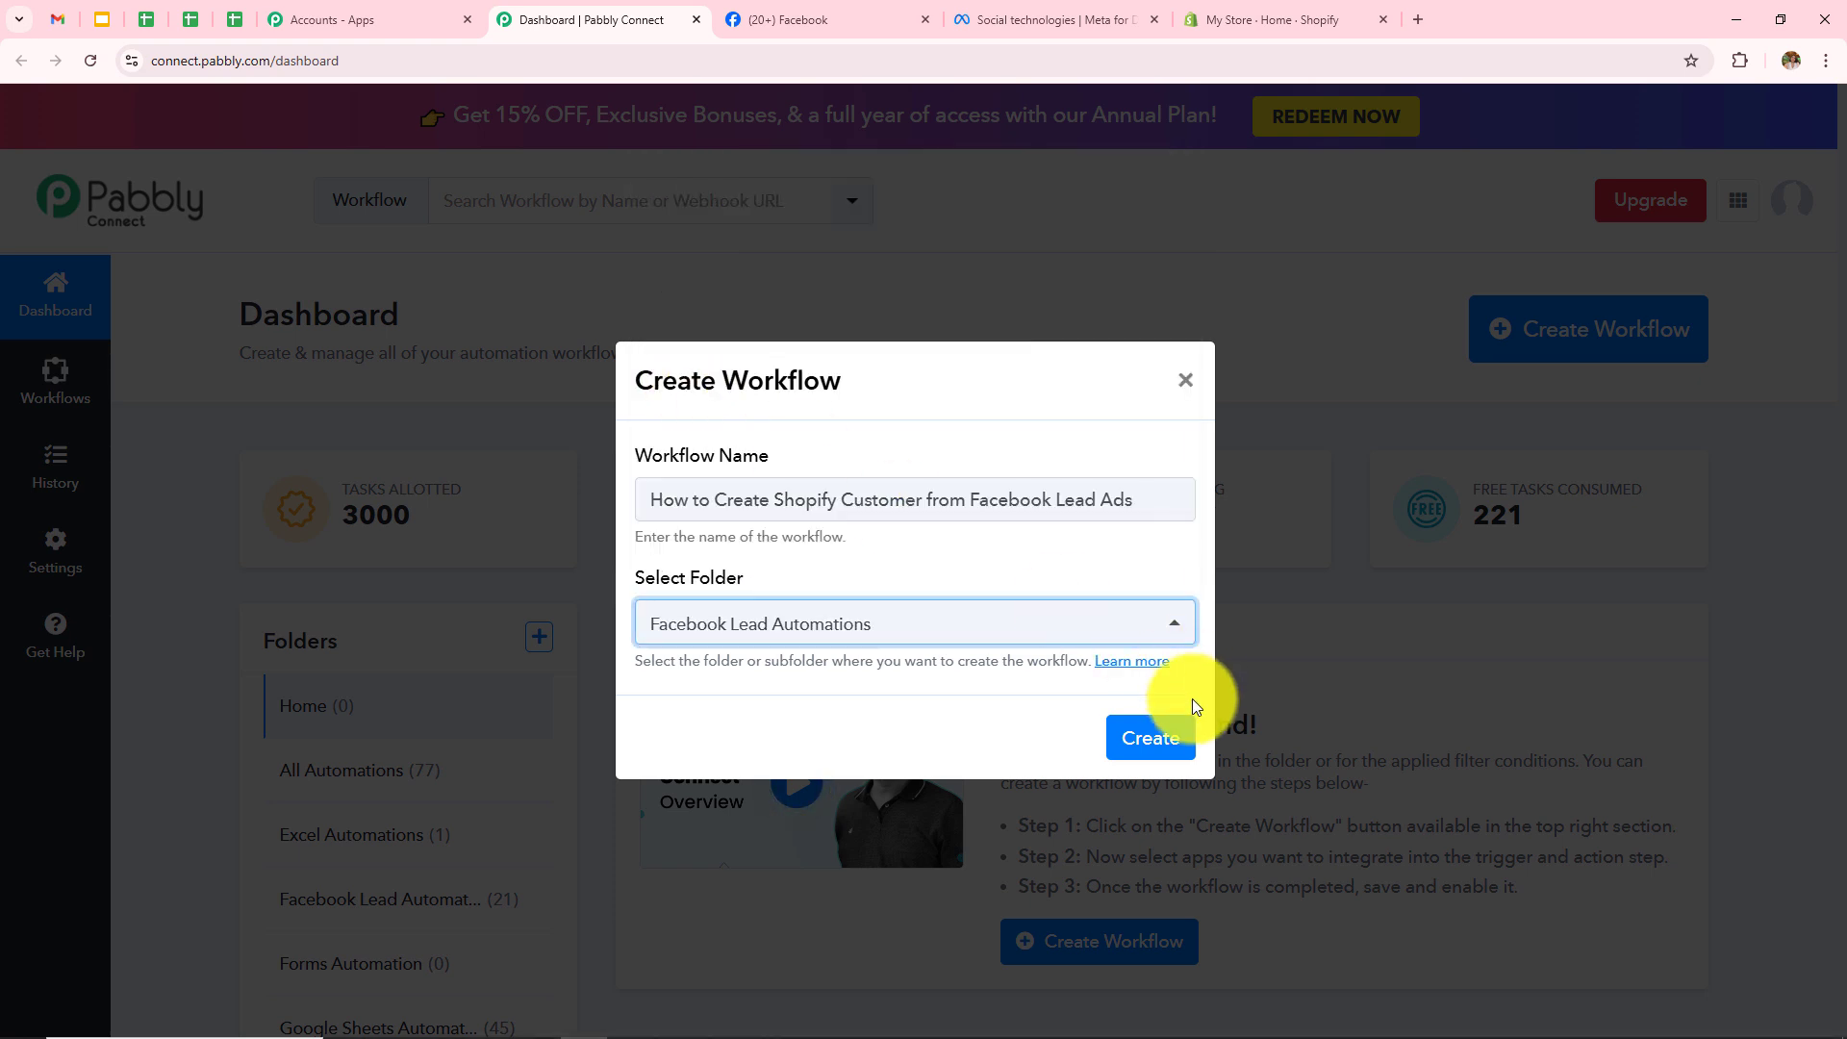
pyautogui.click(1122, 744)
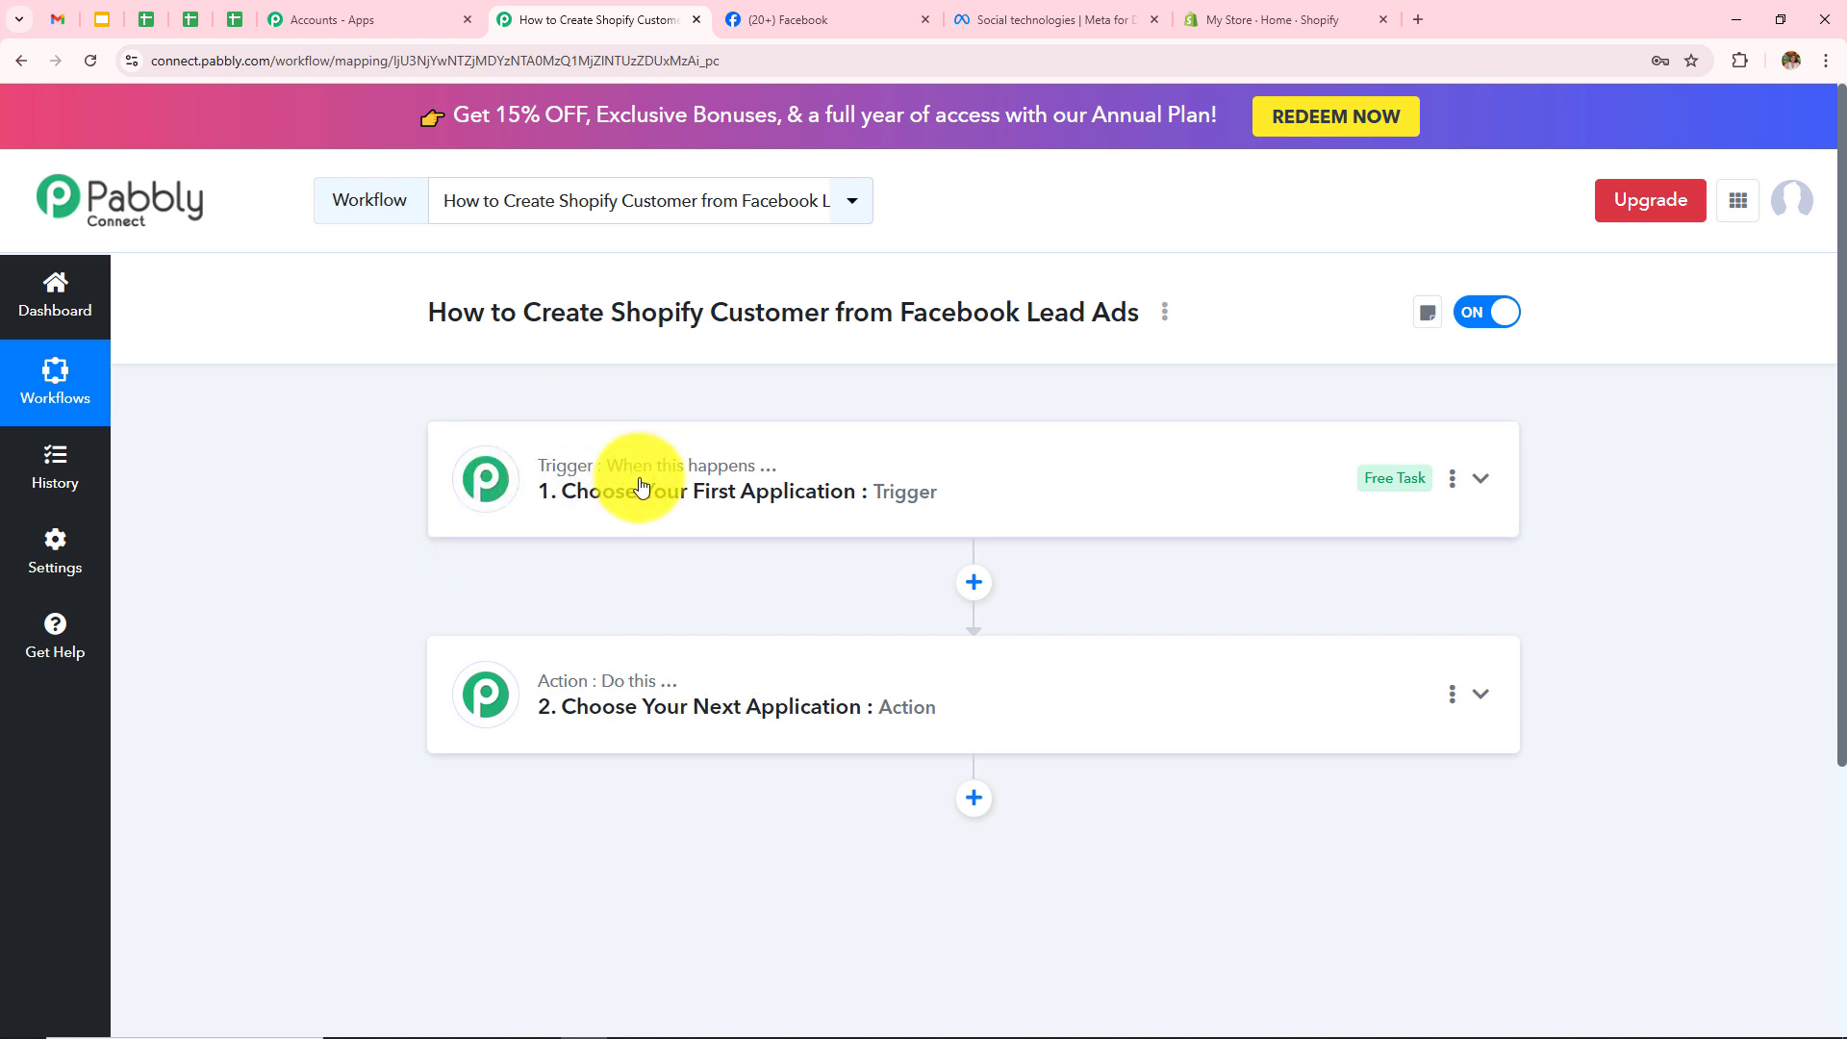
# Step: Search 'Face' and make Facebook Lead Ads the trigger app
pyautogui.moveTo(648, 481)
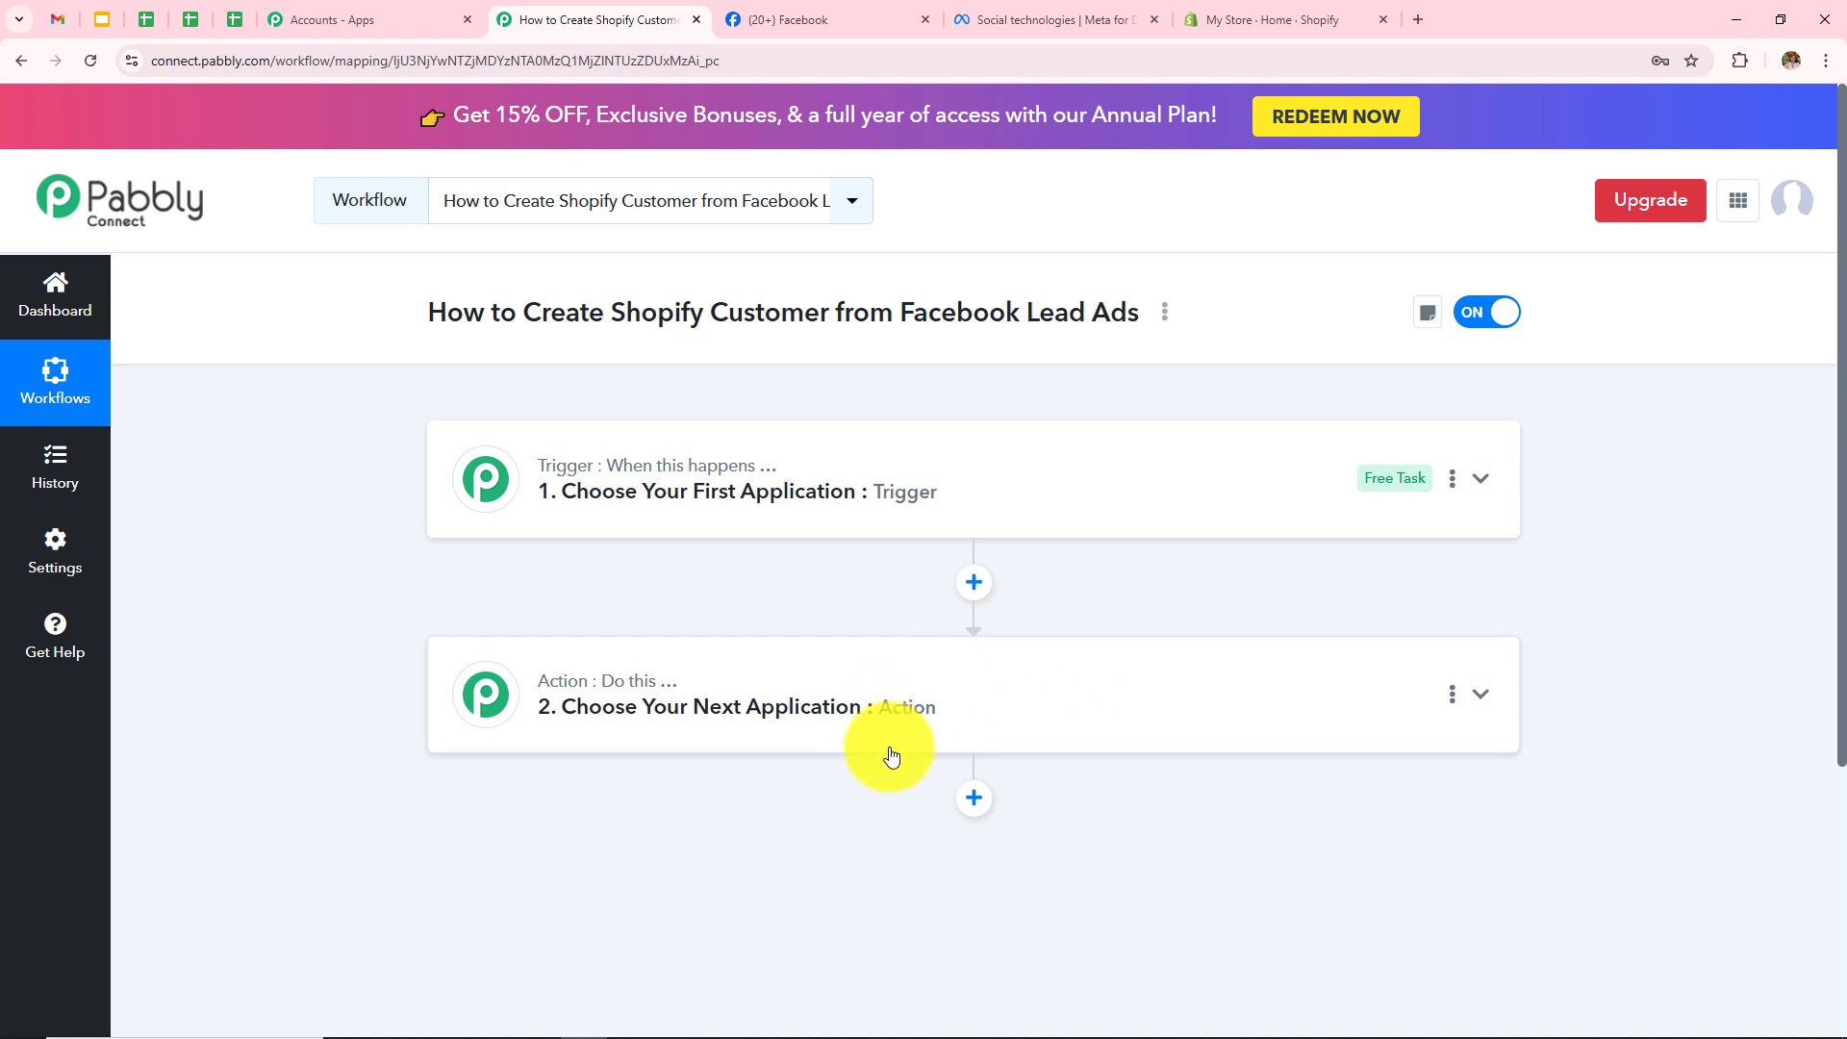
pyautogui.click(812, 495)
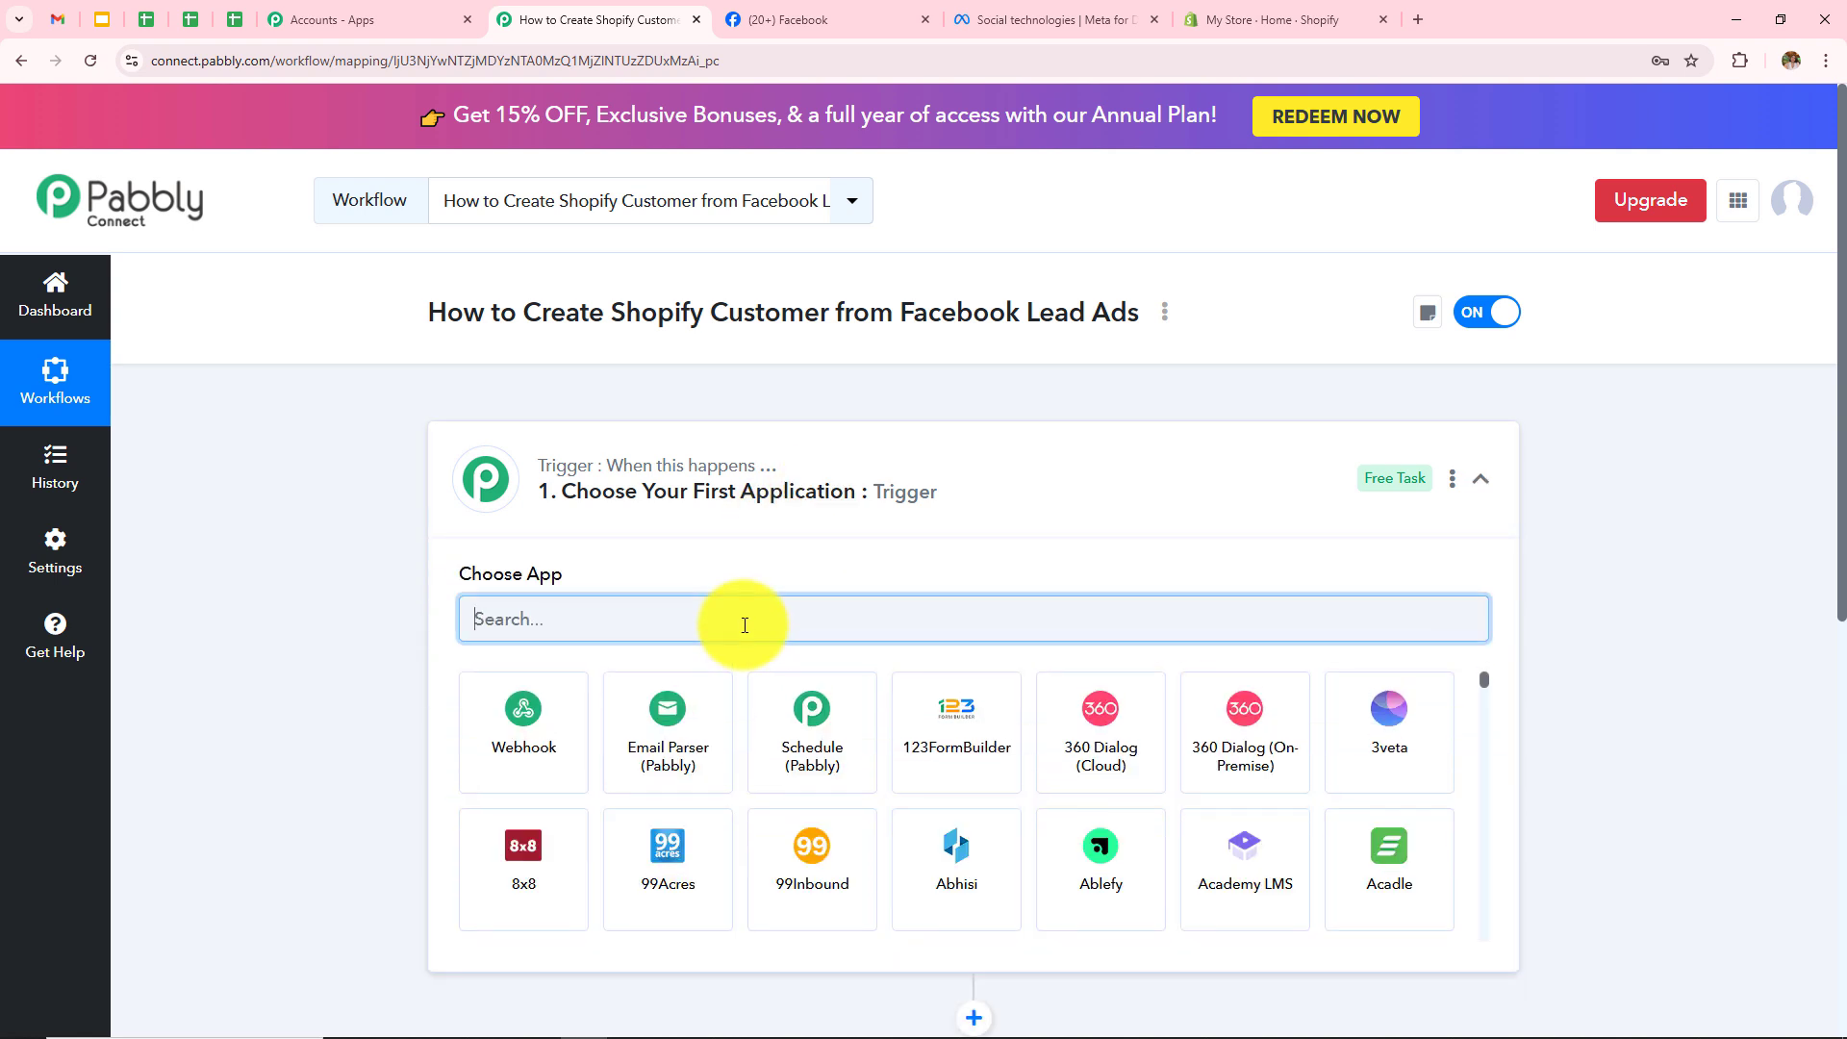
pyautogui.write('Face')
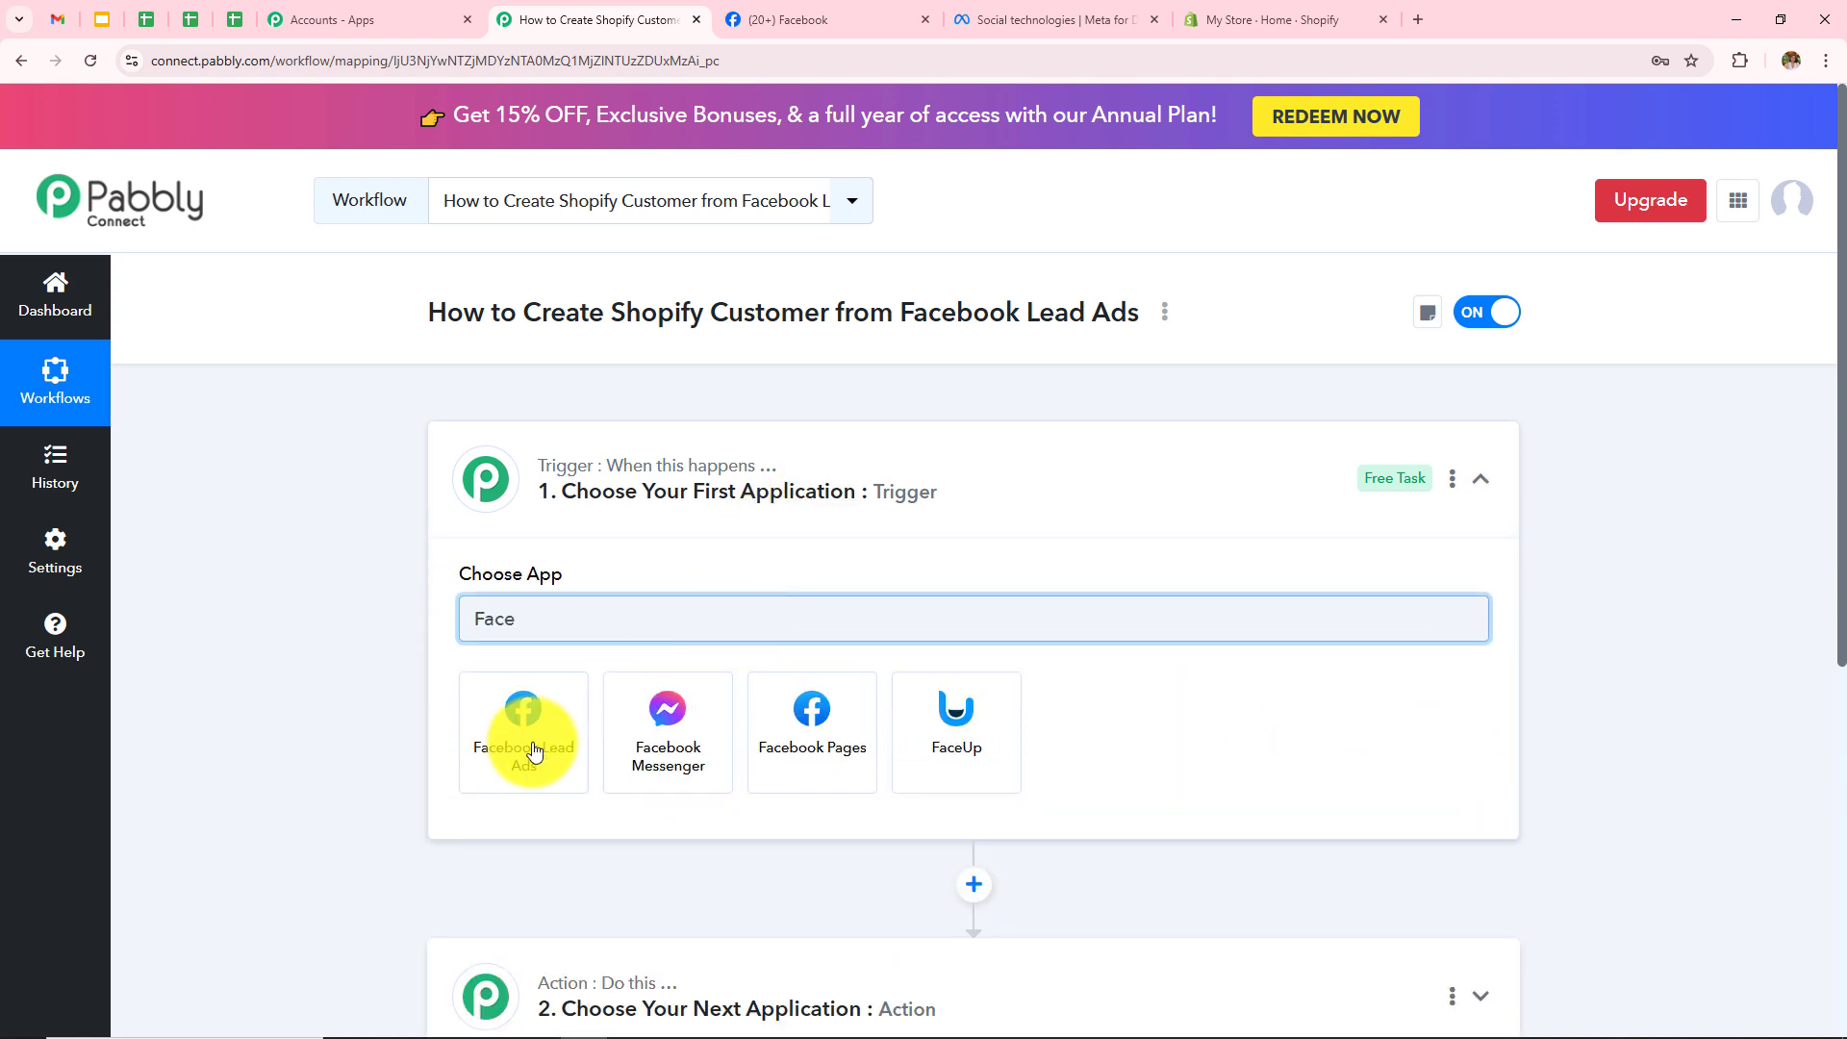
pyautogui.click(528, 750)
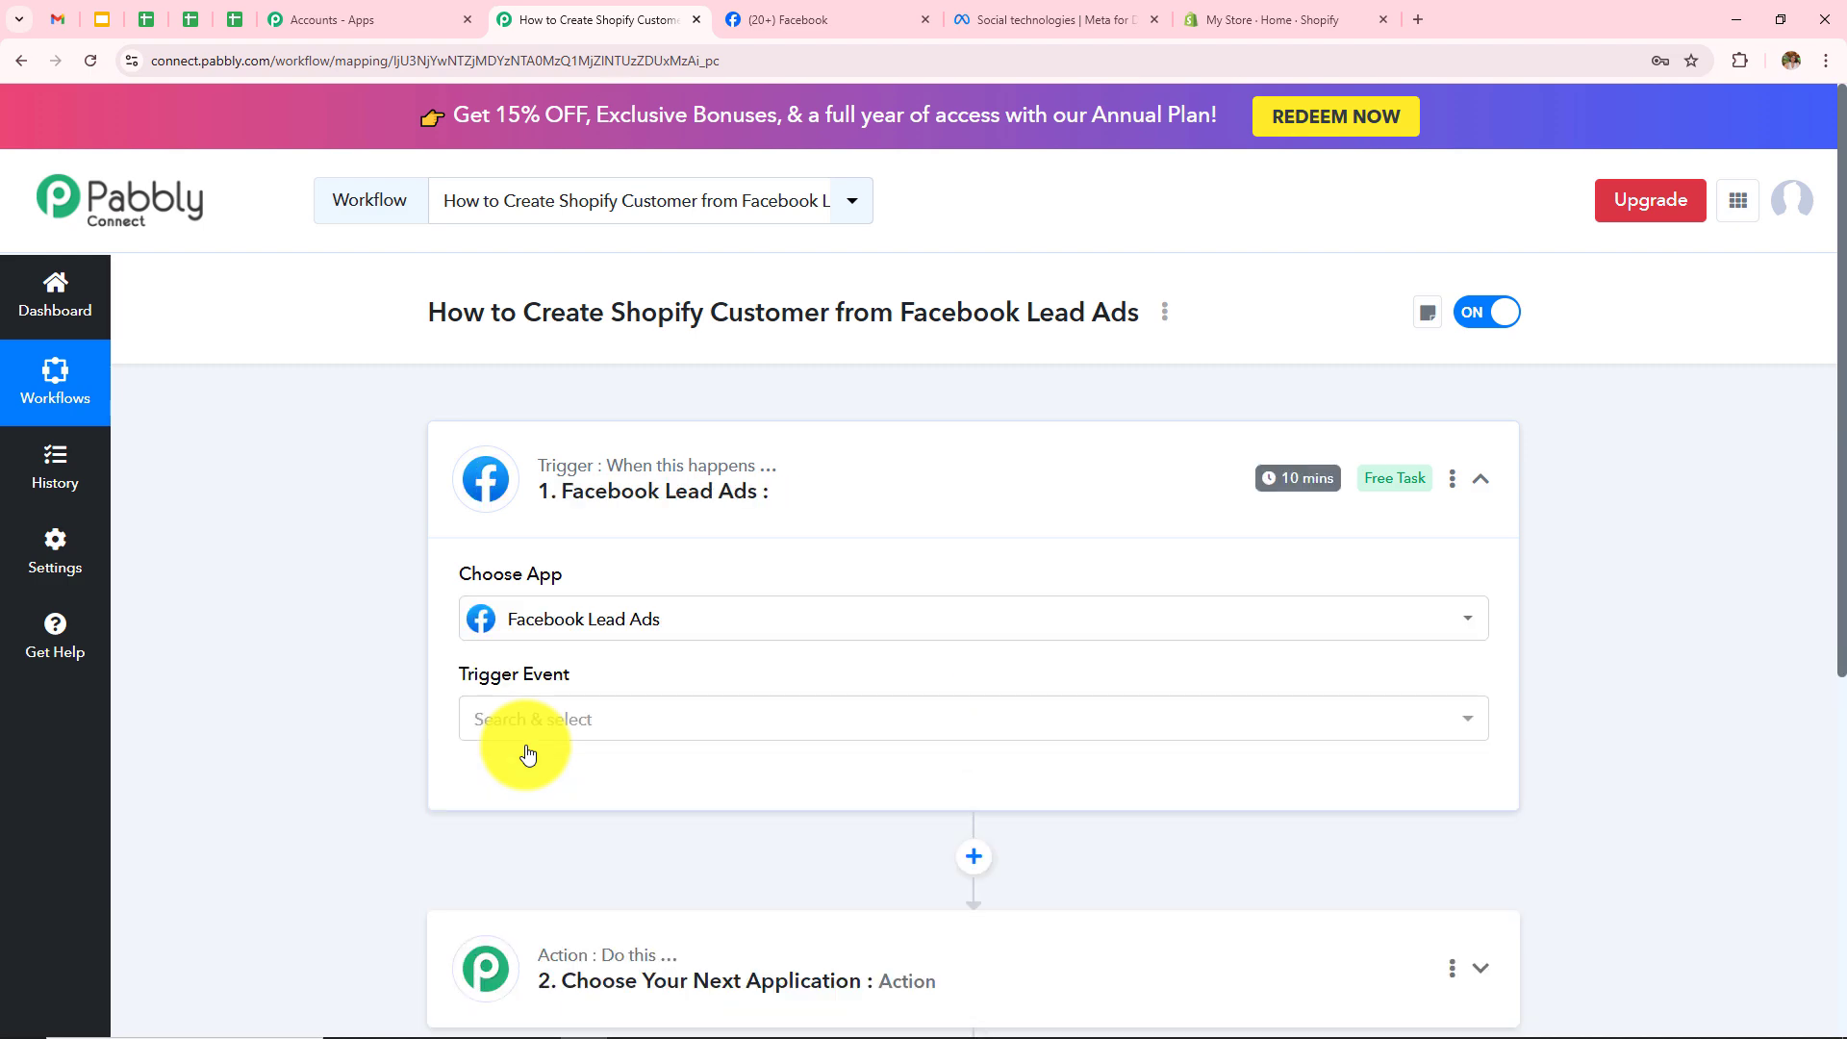
# Step: Set the trigger event to New Lead Instant (Beta) and start connecting the account
pyautogui.click(548, 722)
pyautogui.scroll(-2, 674, 644)
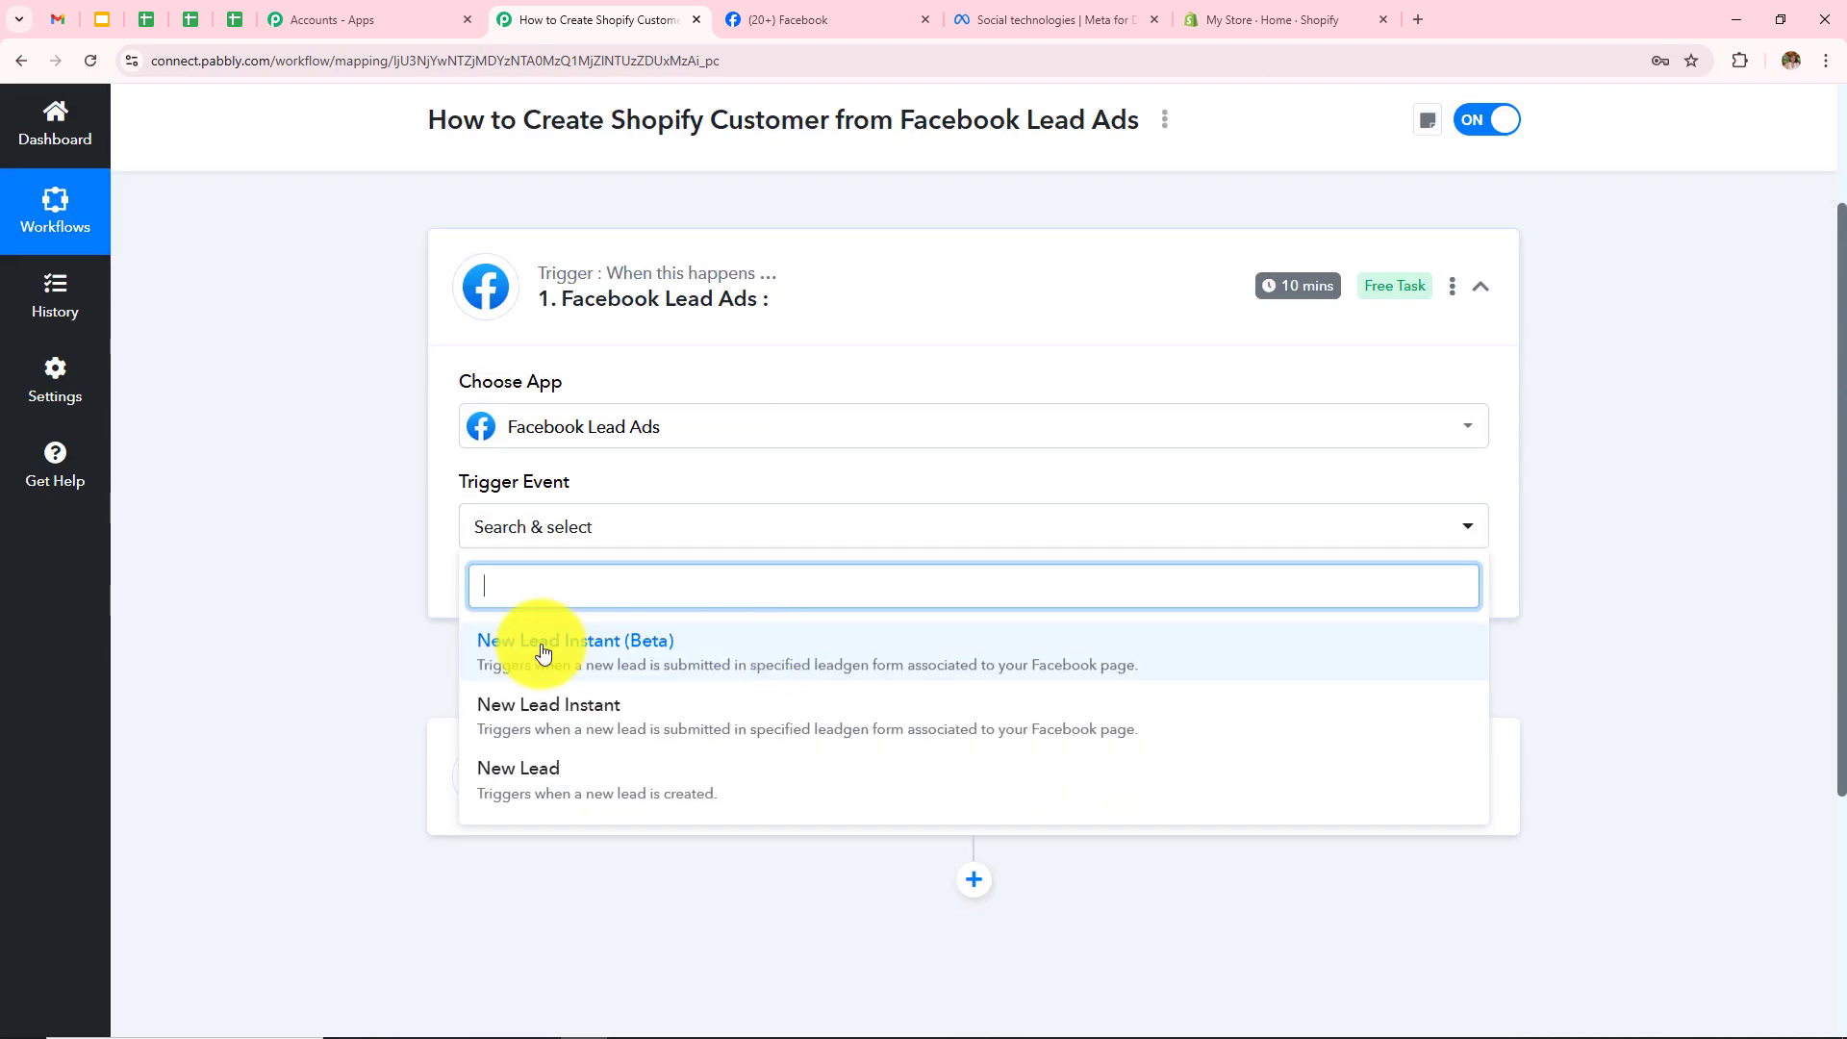
pyautogui.click(577, 646)
pyautogui.scroll(1, 568, 625)
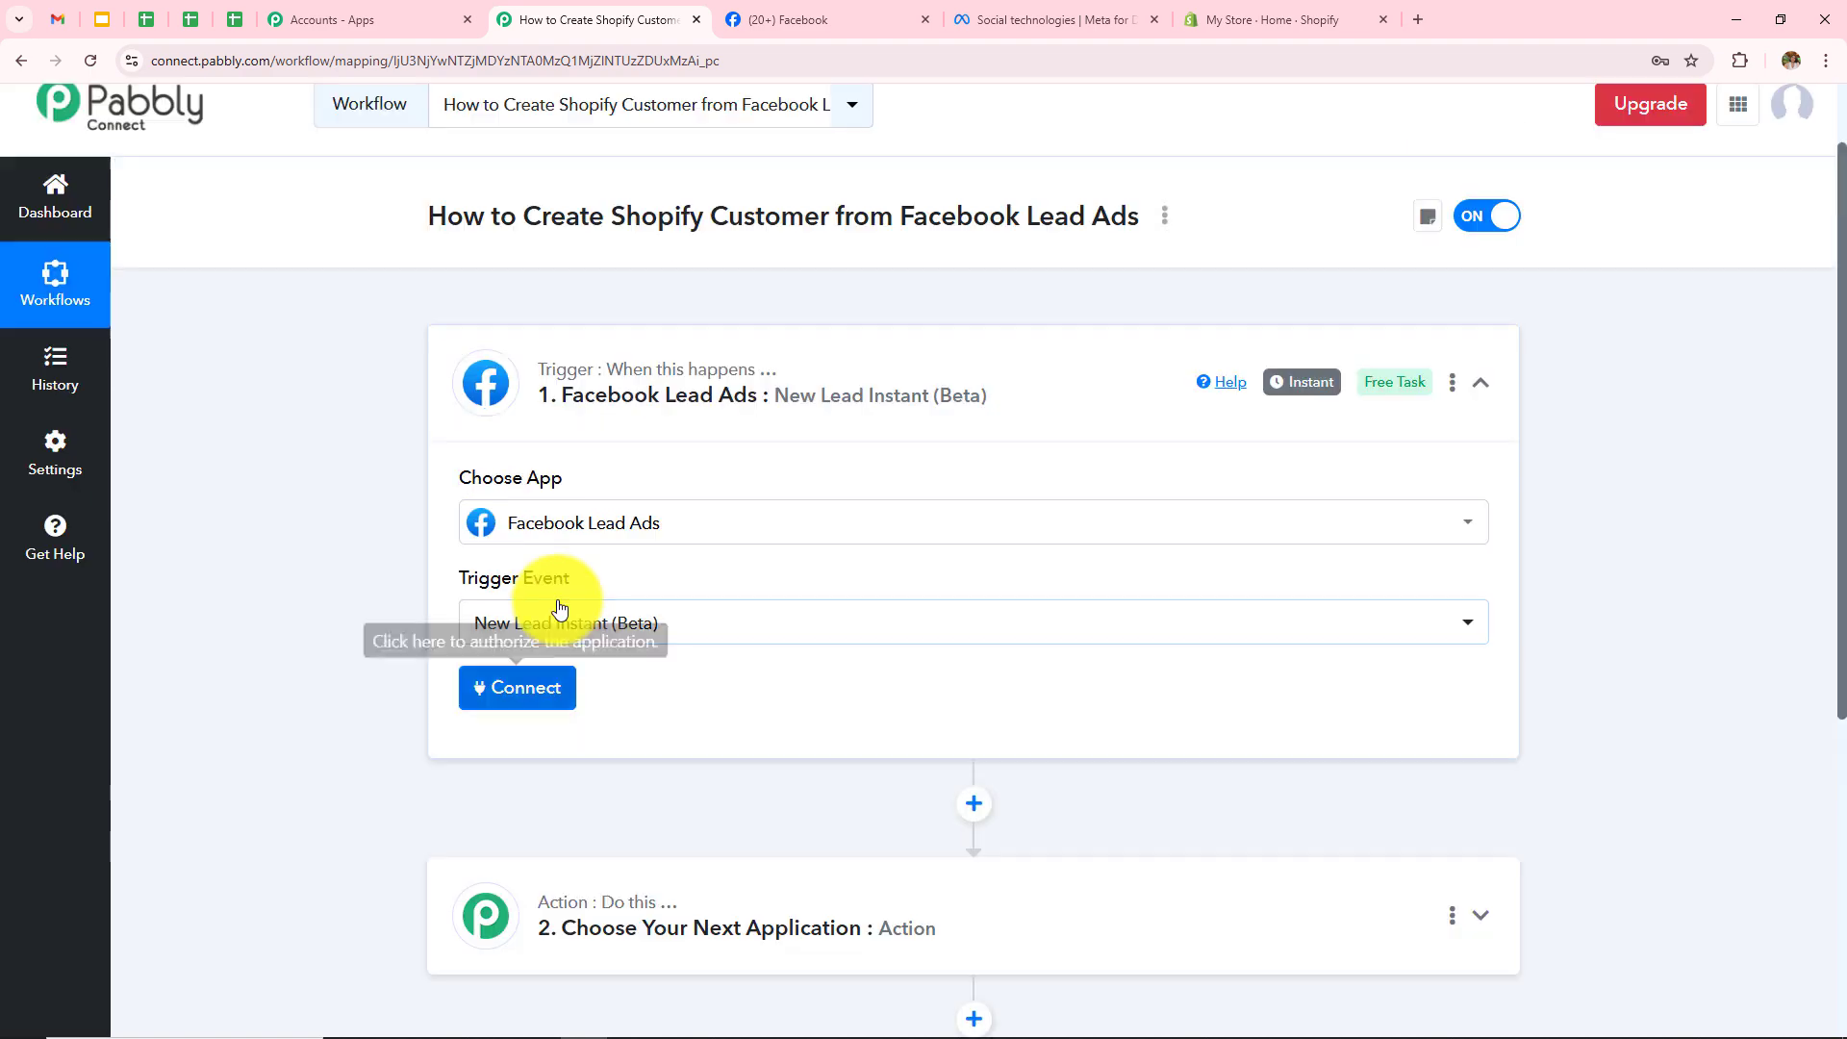
pyautogui.scroll(1, 559, 608)
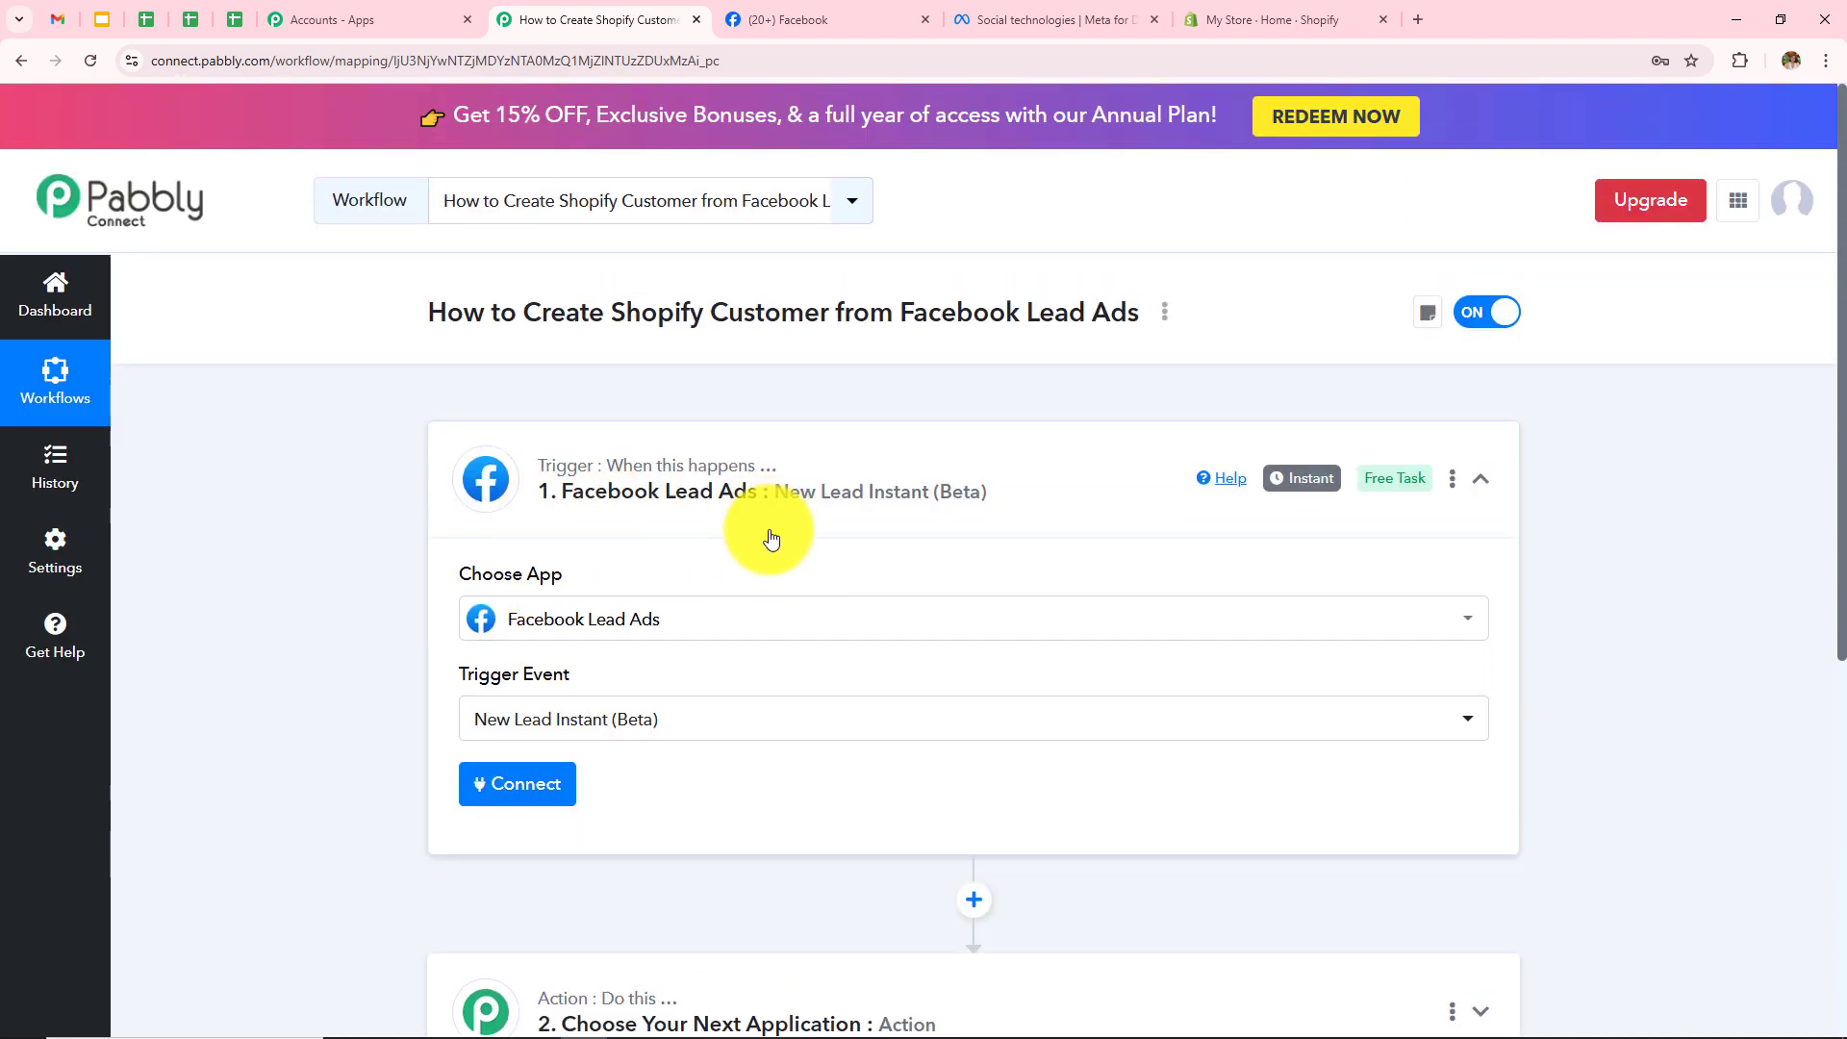
pyautogui.scroll(-2, 693, 538)
pyautogui.click(543, 603)
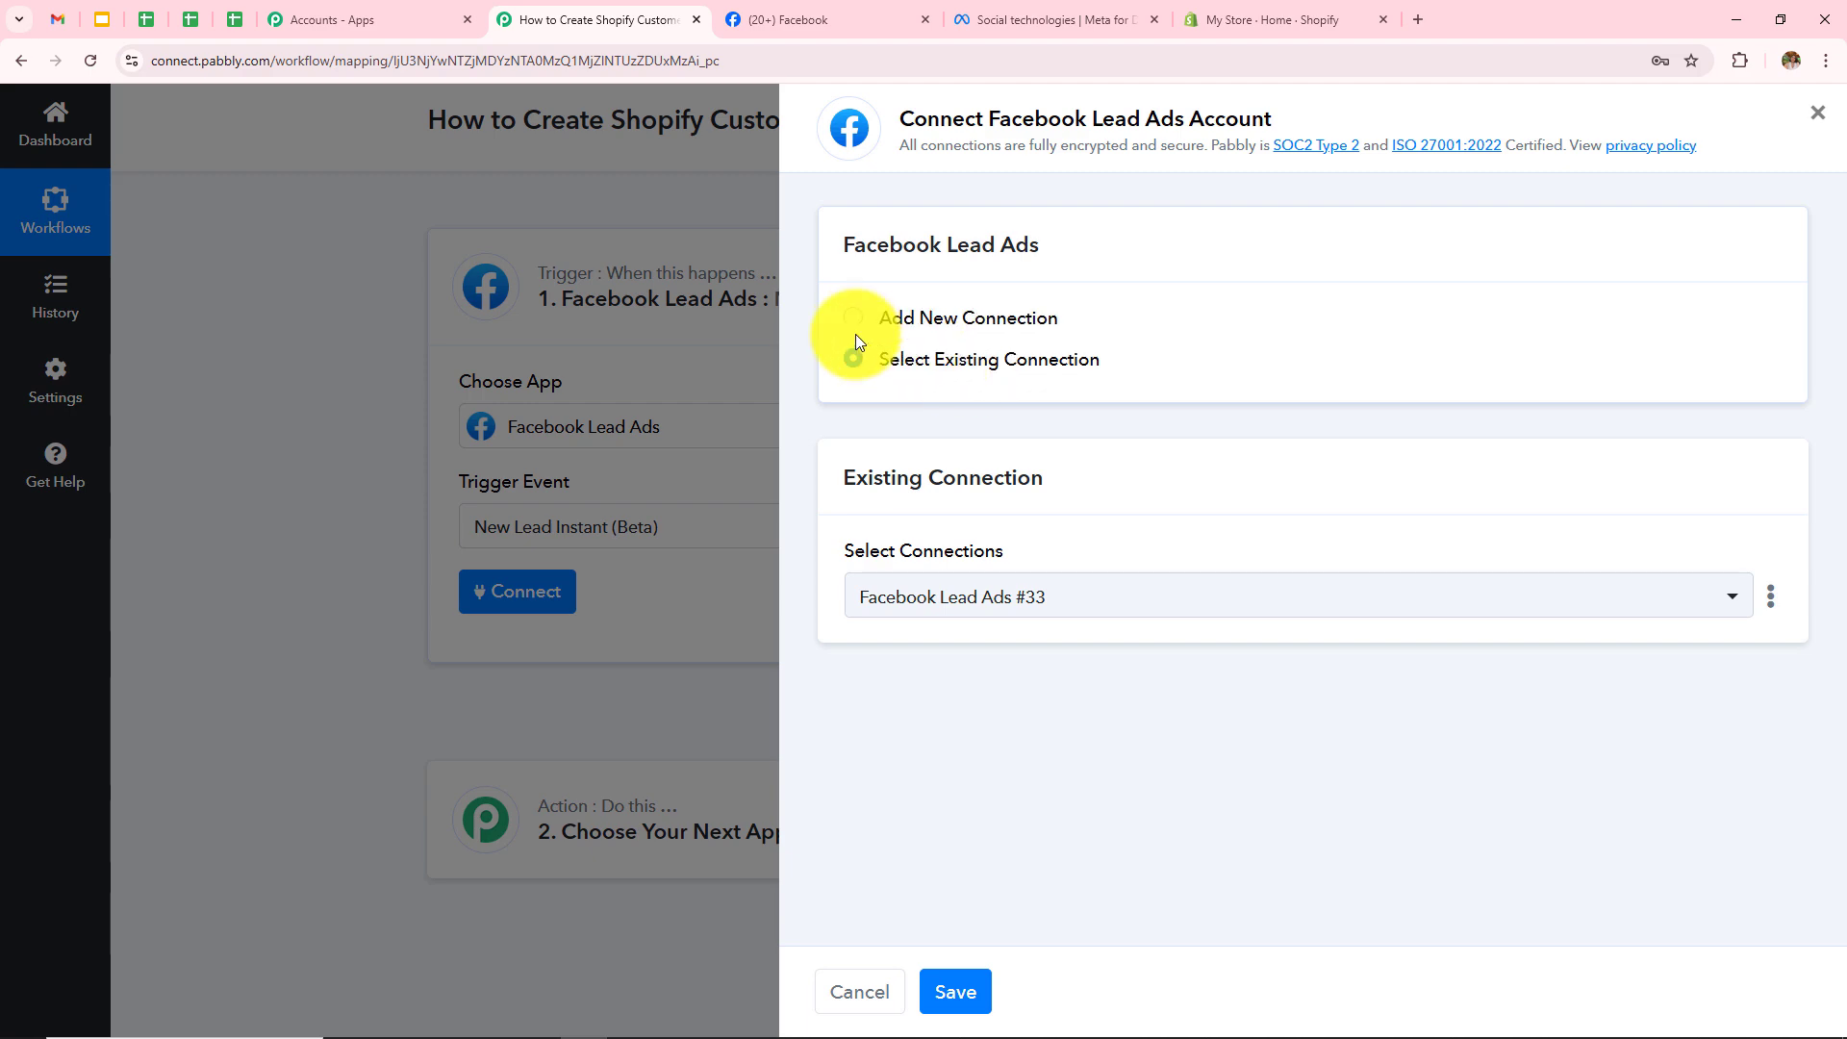
# Step: Add a new Facebook Lead Ads connection and approve it in the Facebook popup
pyautogui.click(854, 320)
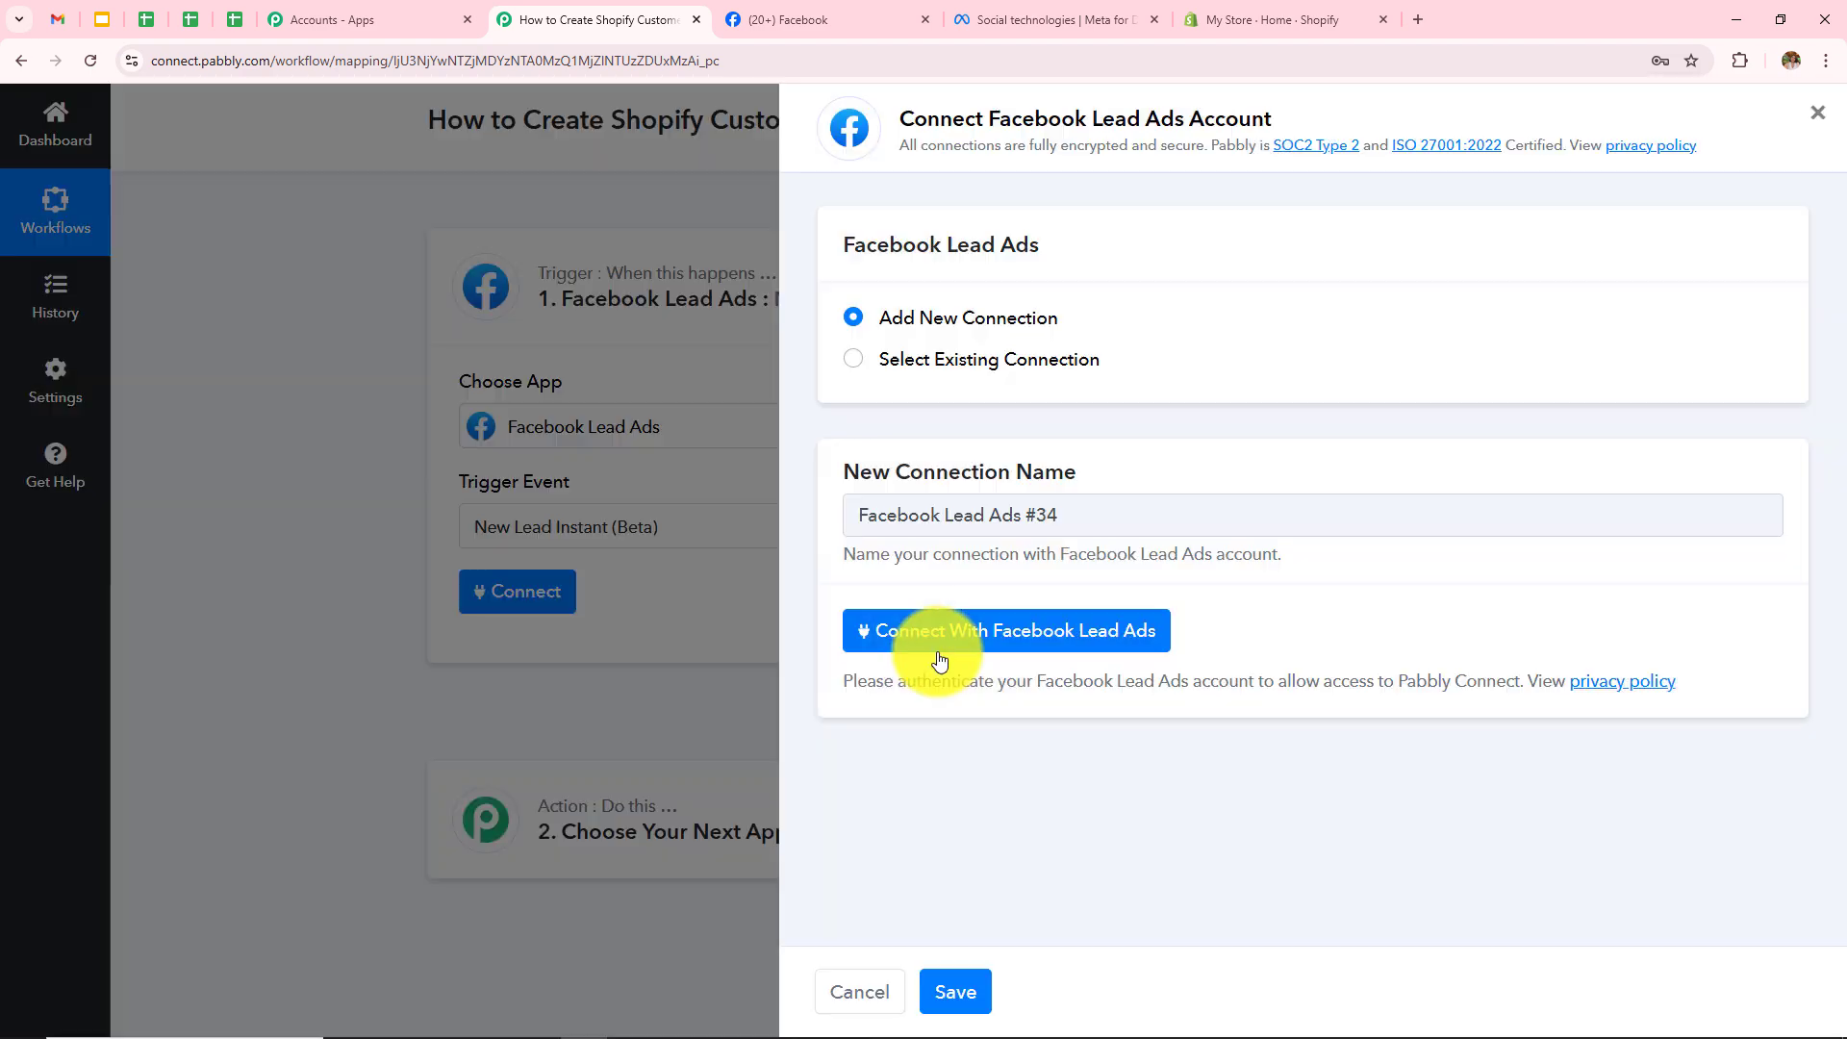
pyautogui.click(940, 658)
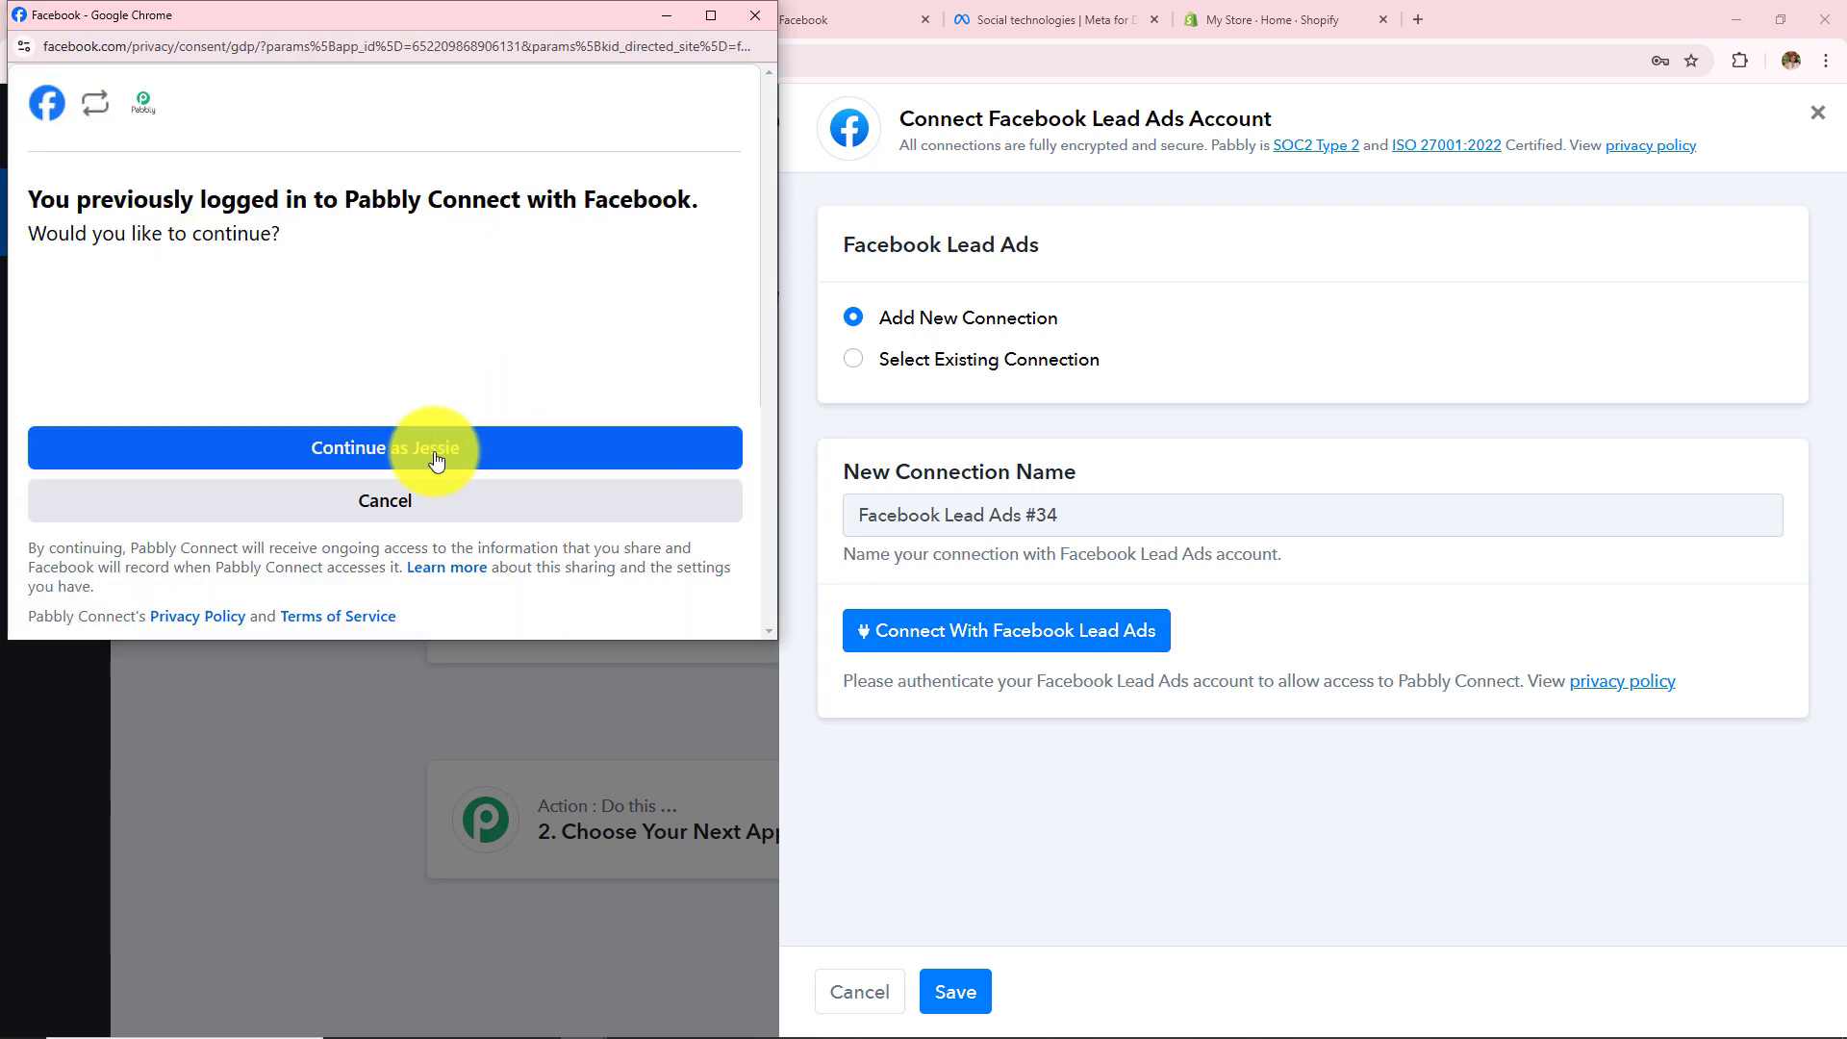
pyautogui.click(410, 464)
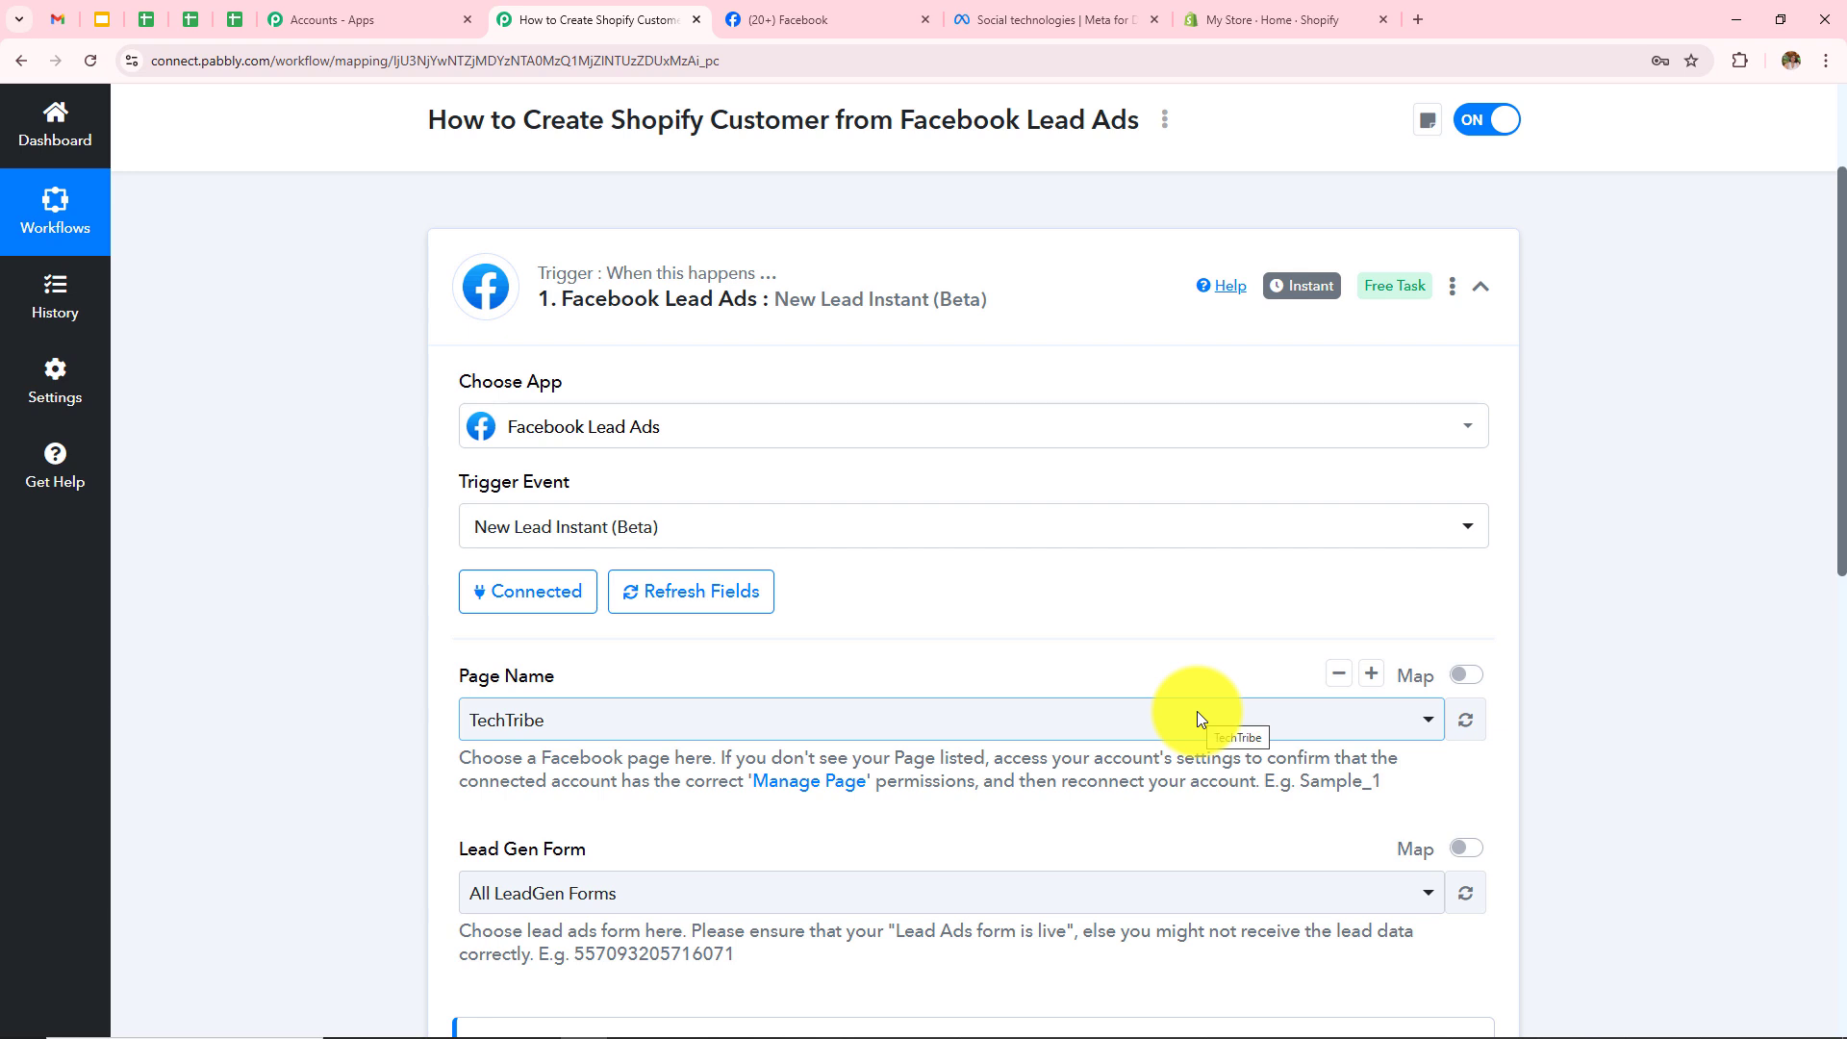
# Step: Review the Page Name and Lead Gen Form fields and confirm the Glam Fusion page in Facebook
pyautogui.scroll(-2, 1197, 717)
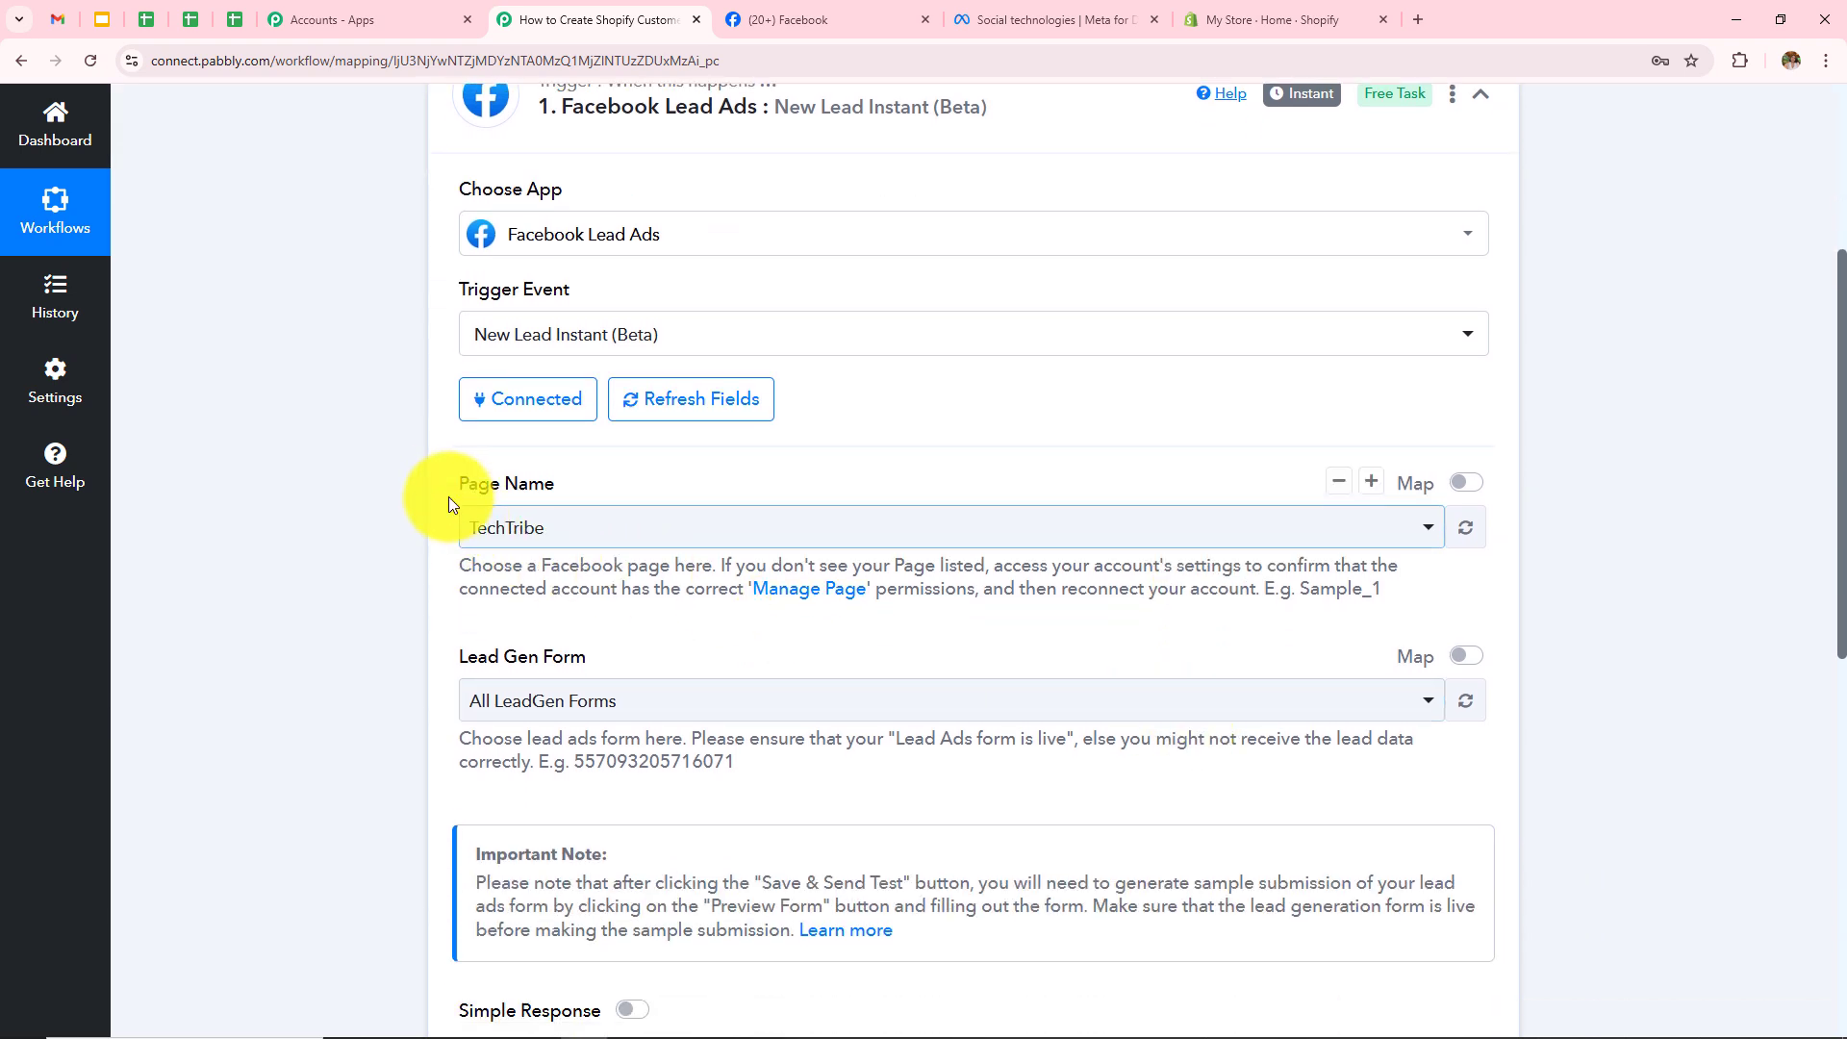
pyautogui.moveTo(453, 482); pyautogui.dragTo(654, 487)
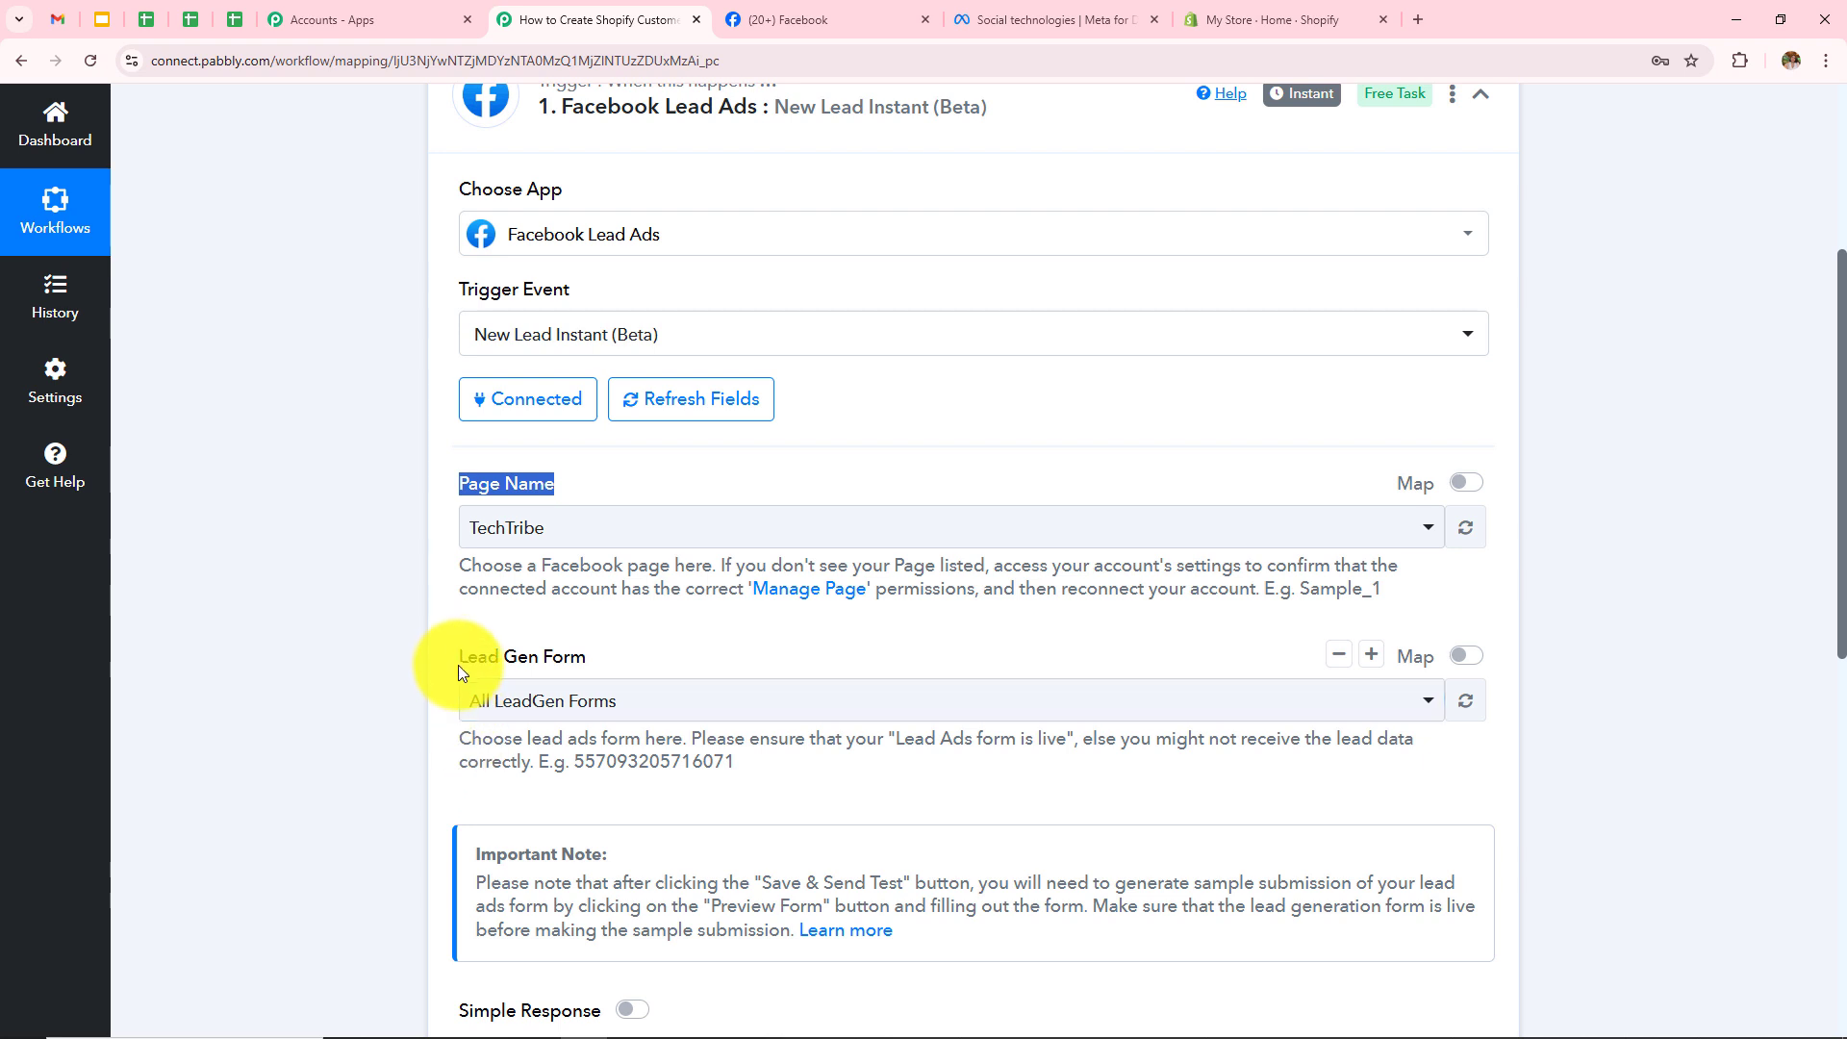
pyautogui.moveTo(458, 666); pyautogui.dragTo(699, 660)
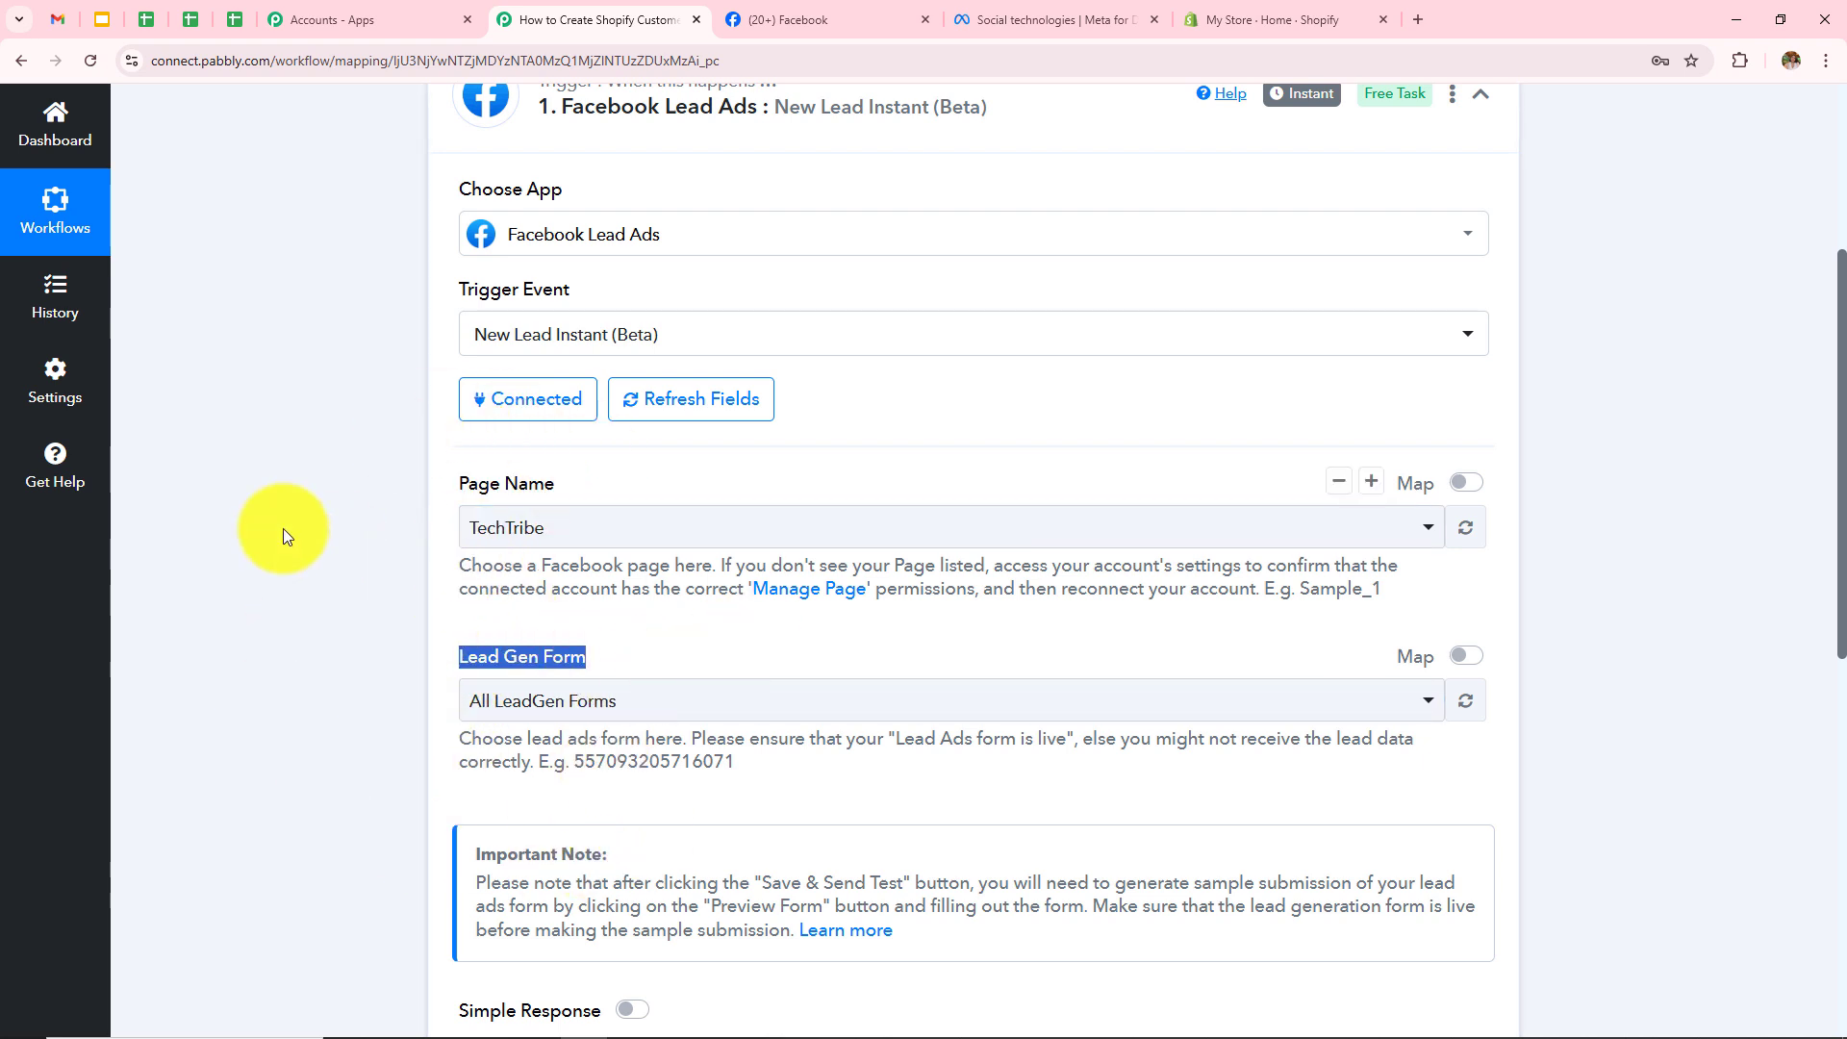
pyautogui.click(268, 521)
pyautogui.scroll(4, 606, 516)
pyautogui.scroll(-3, 616, 516)
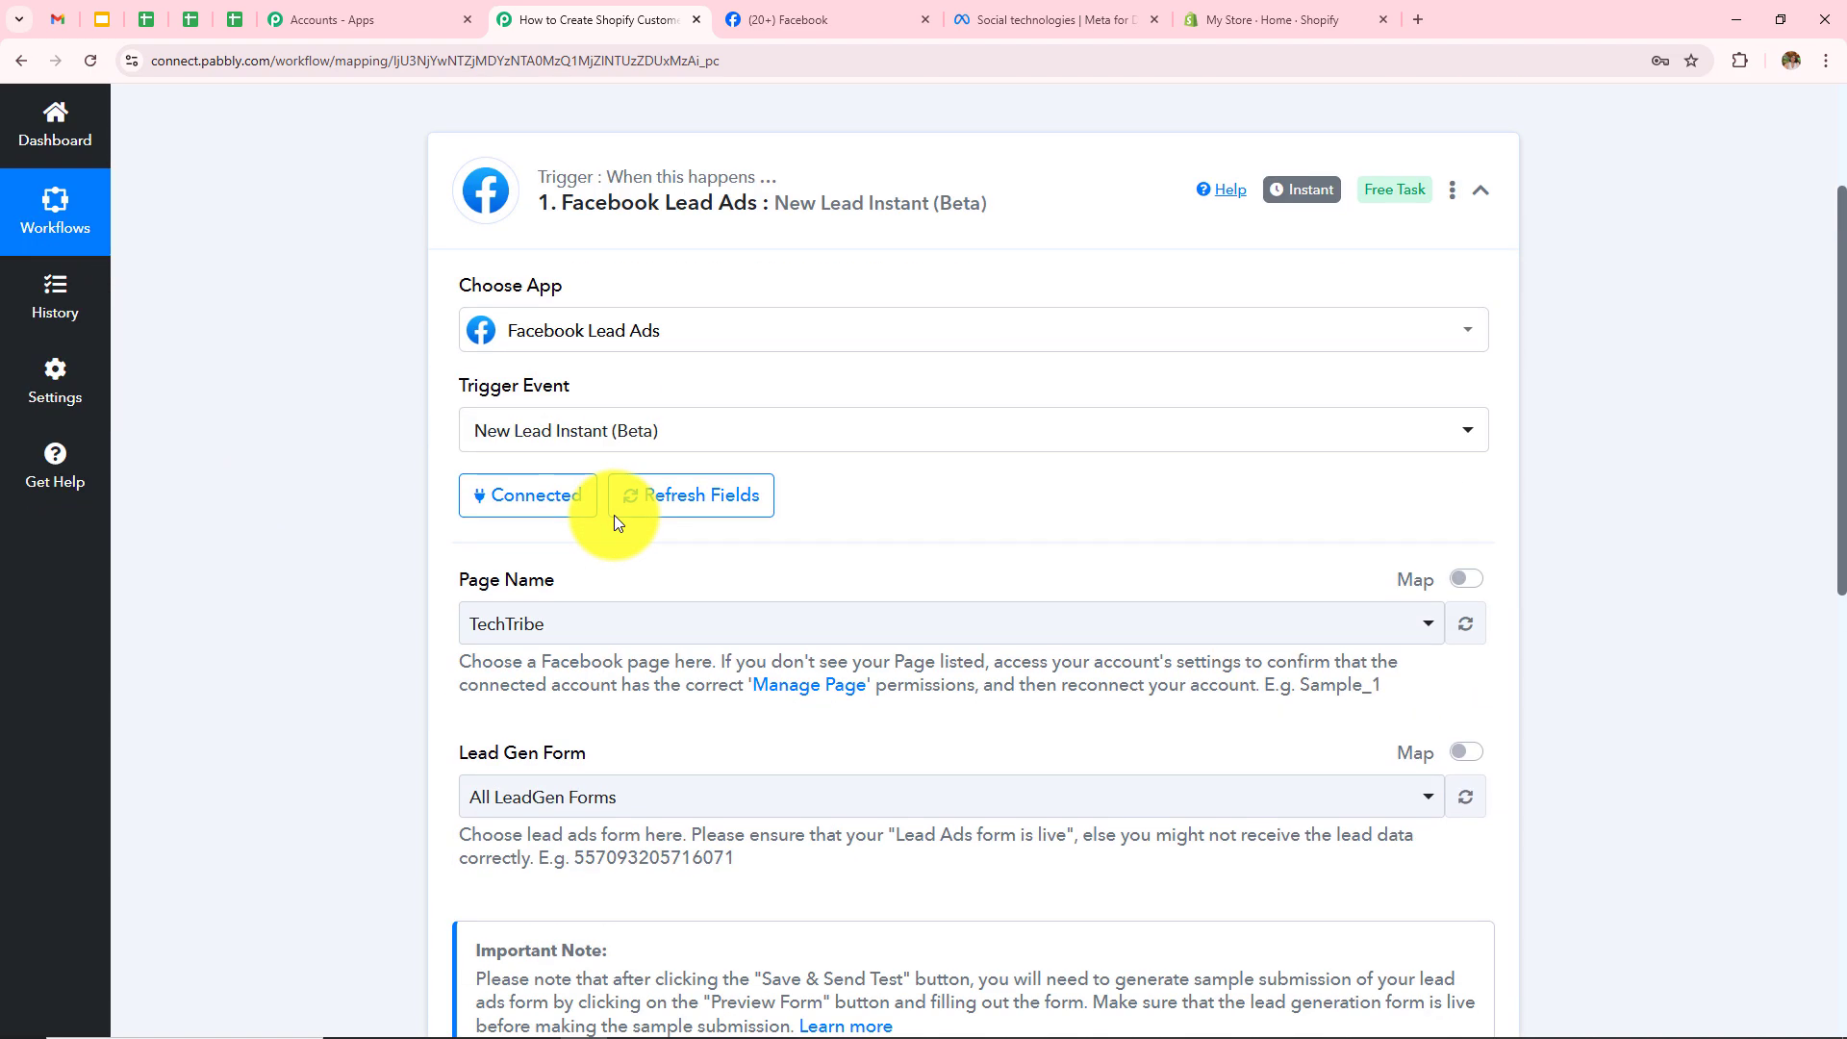
pyautogui.click(842, 19)
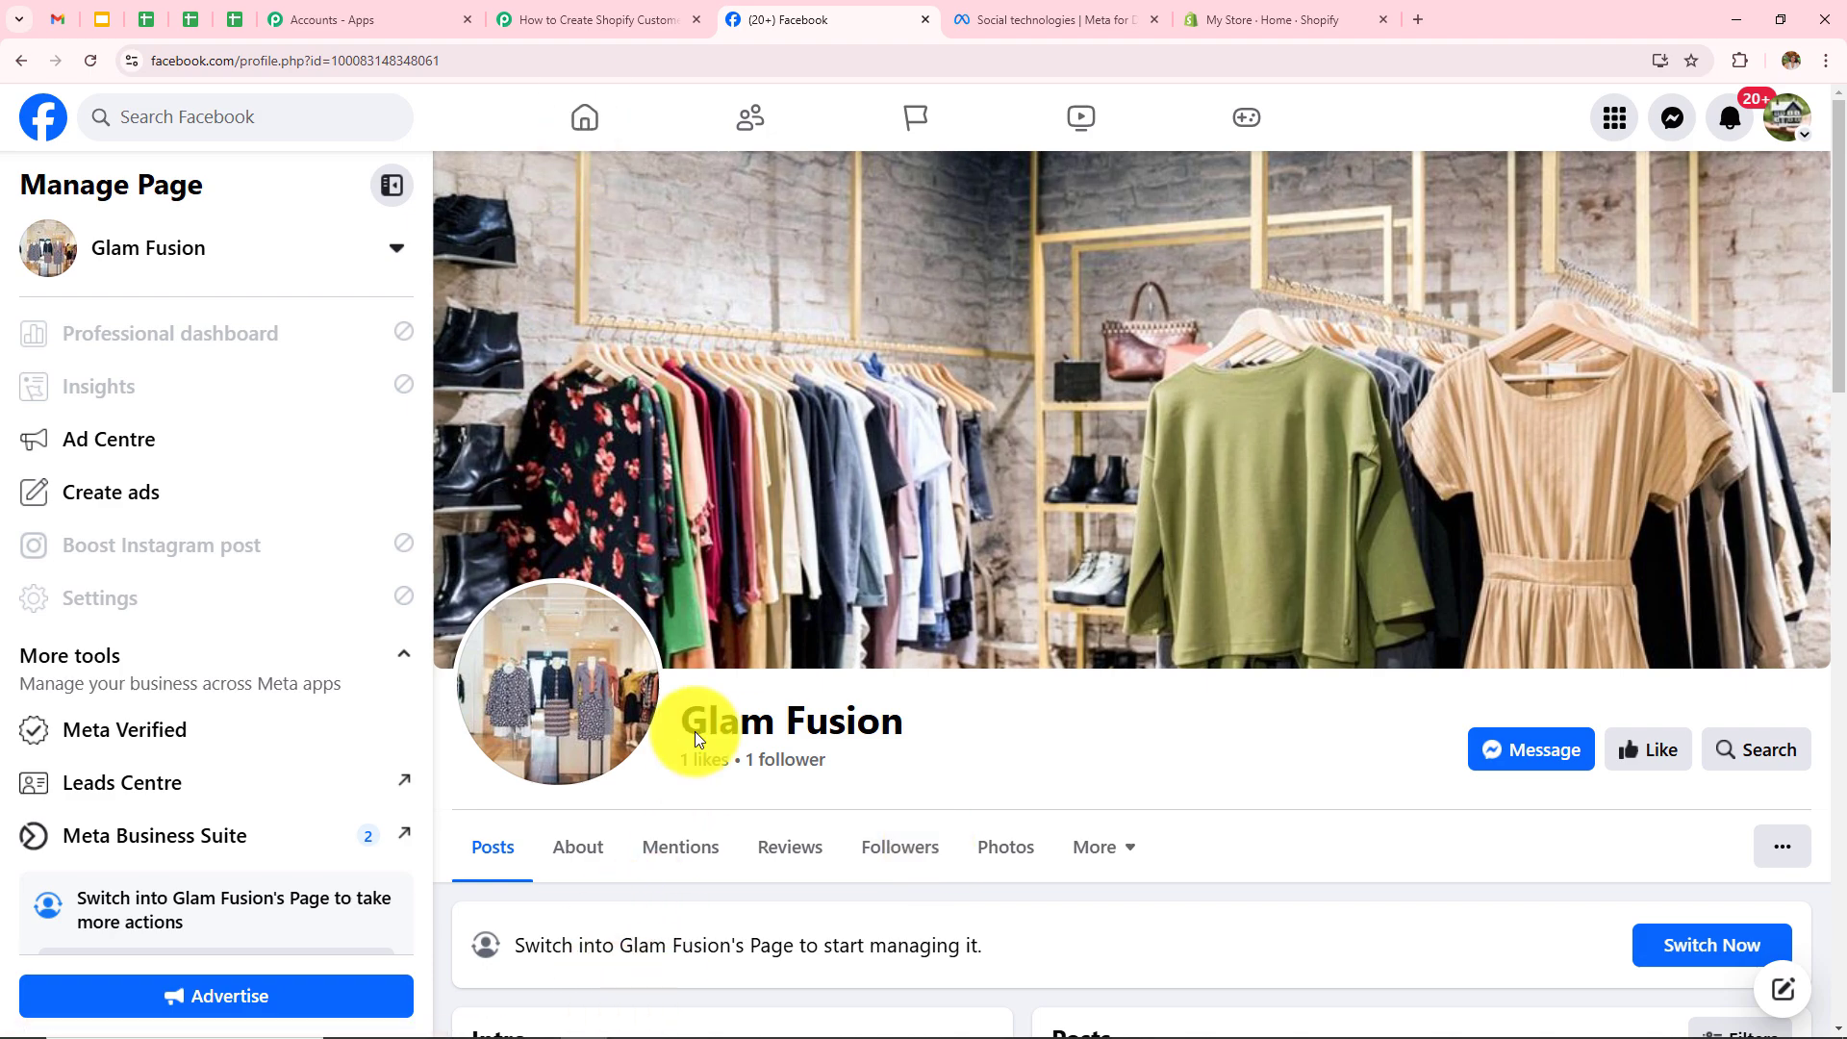
pyautogui.tripleClick(763, 722)
pyautogui.click(597, 20)
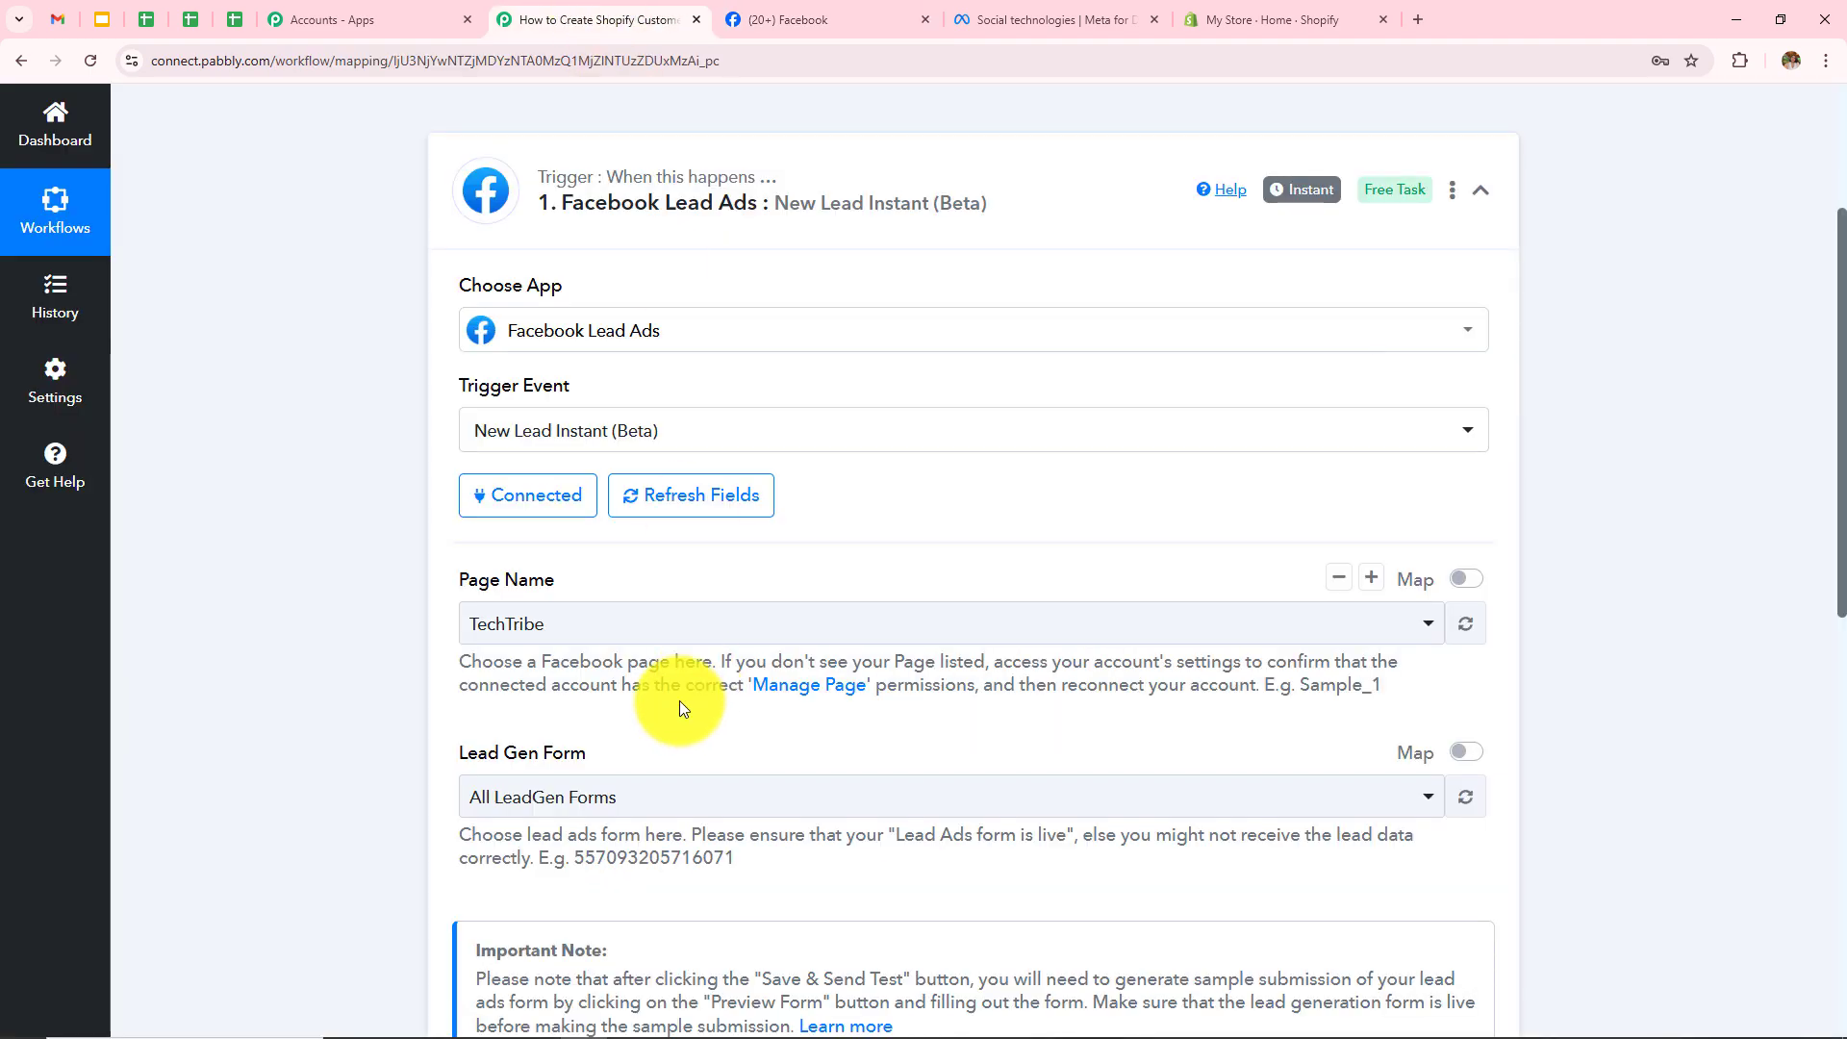
# Step: Set the trigger's Page Name to Glam Fusion, keeping All LeadGen Forms
pyautogui.click(555, 628)
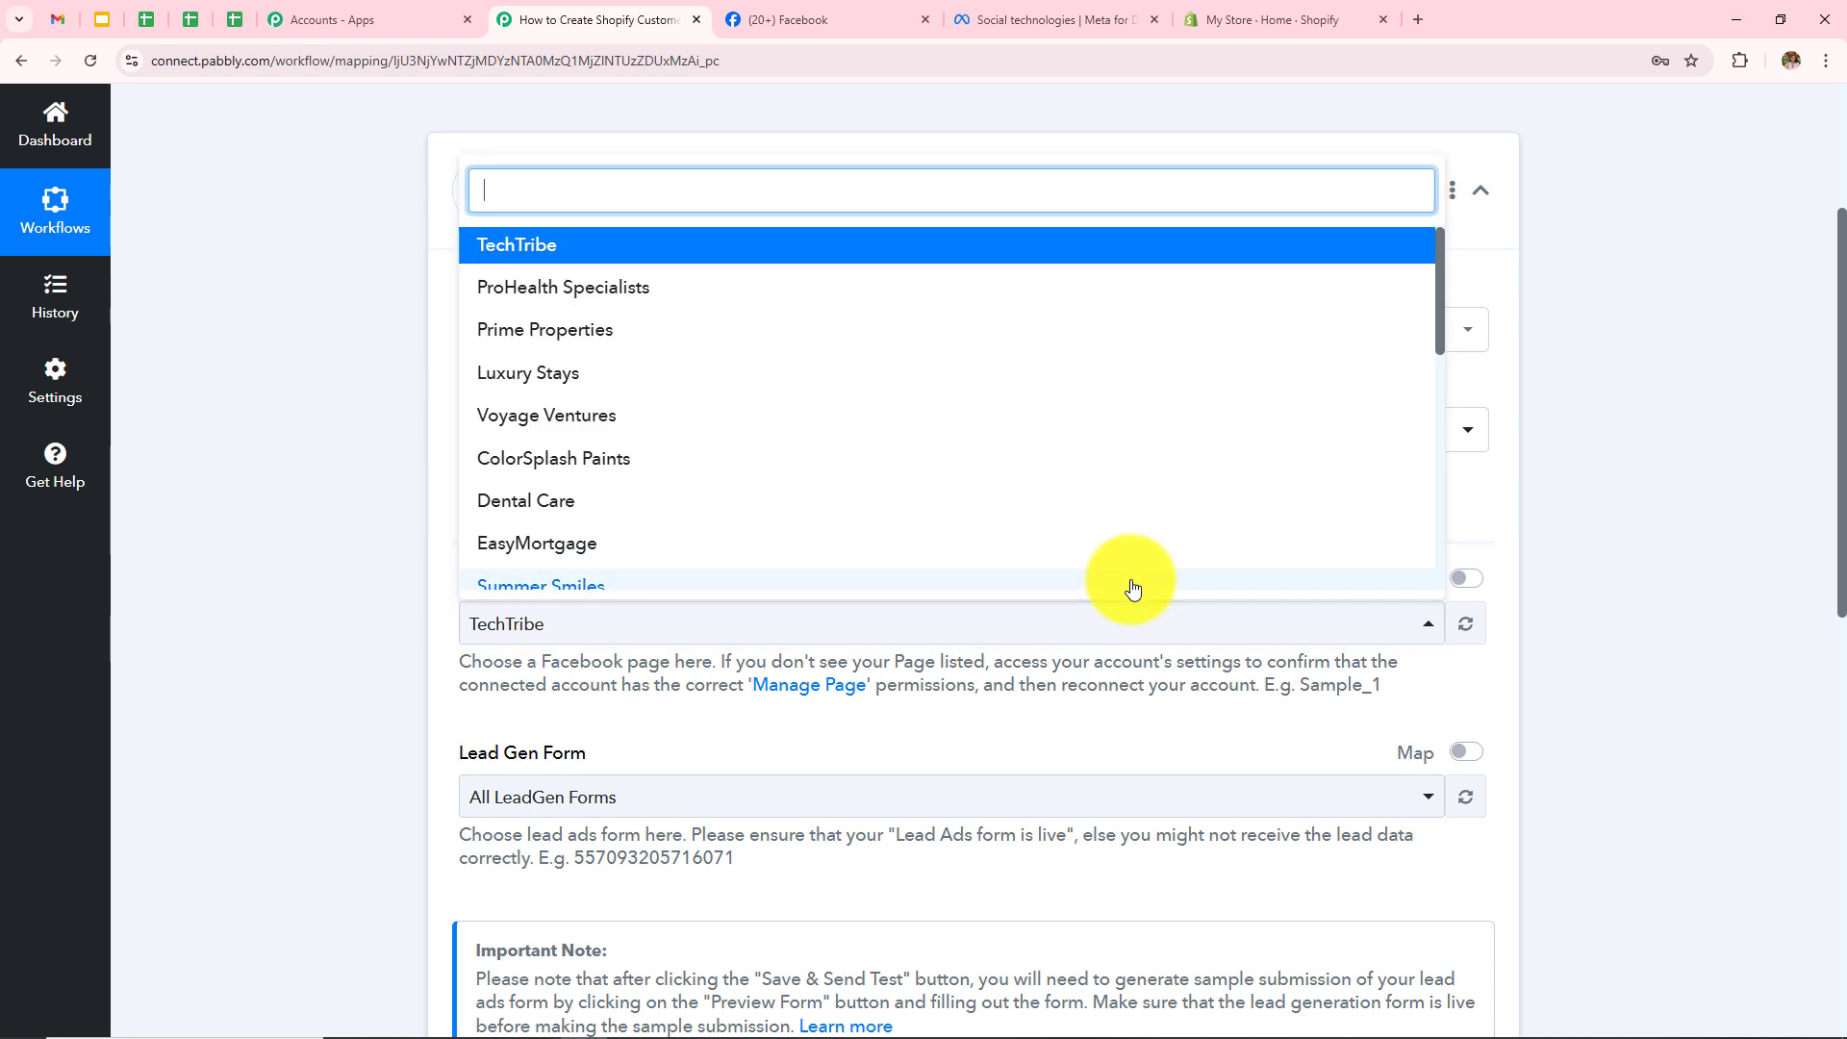
pyautogui.scroll(-4, 770, 477)
pyautogui.scroll(-4, 771, 477)
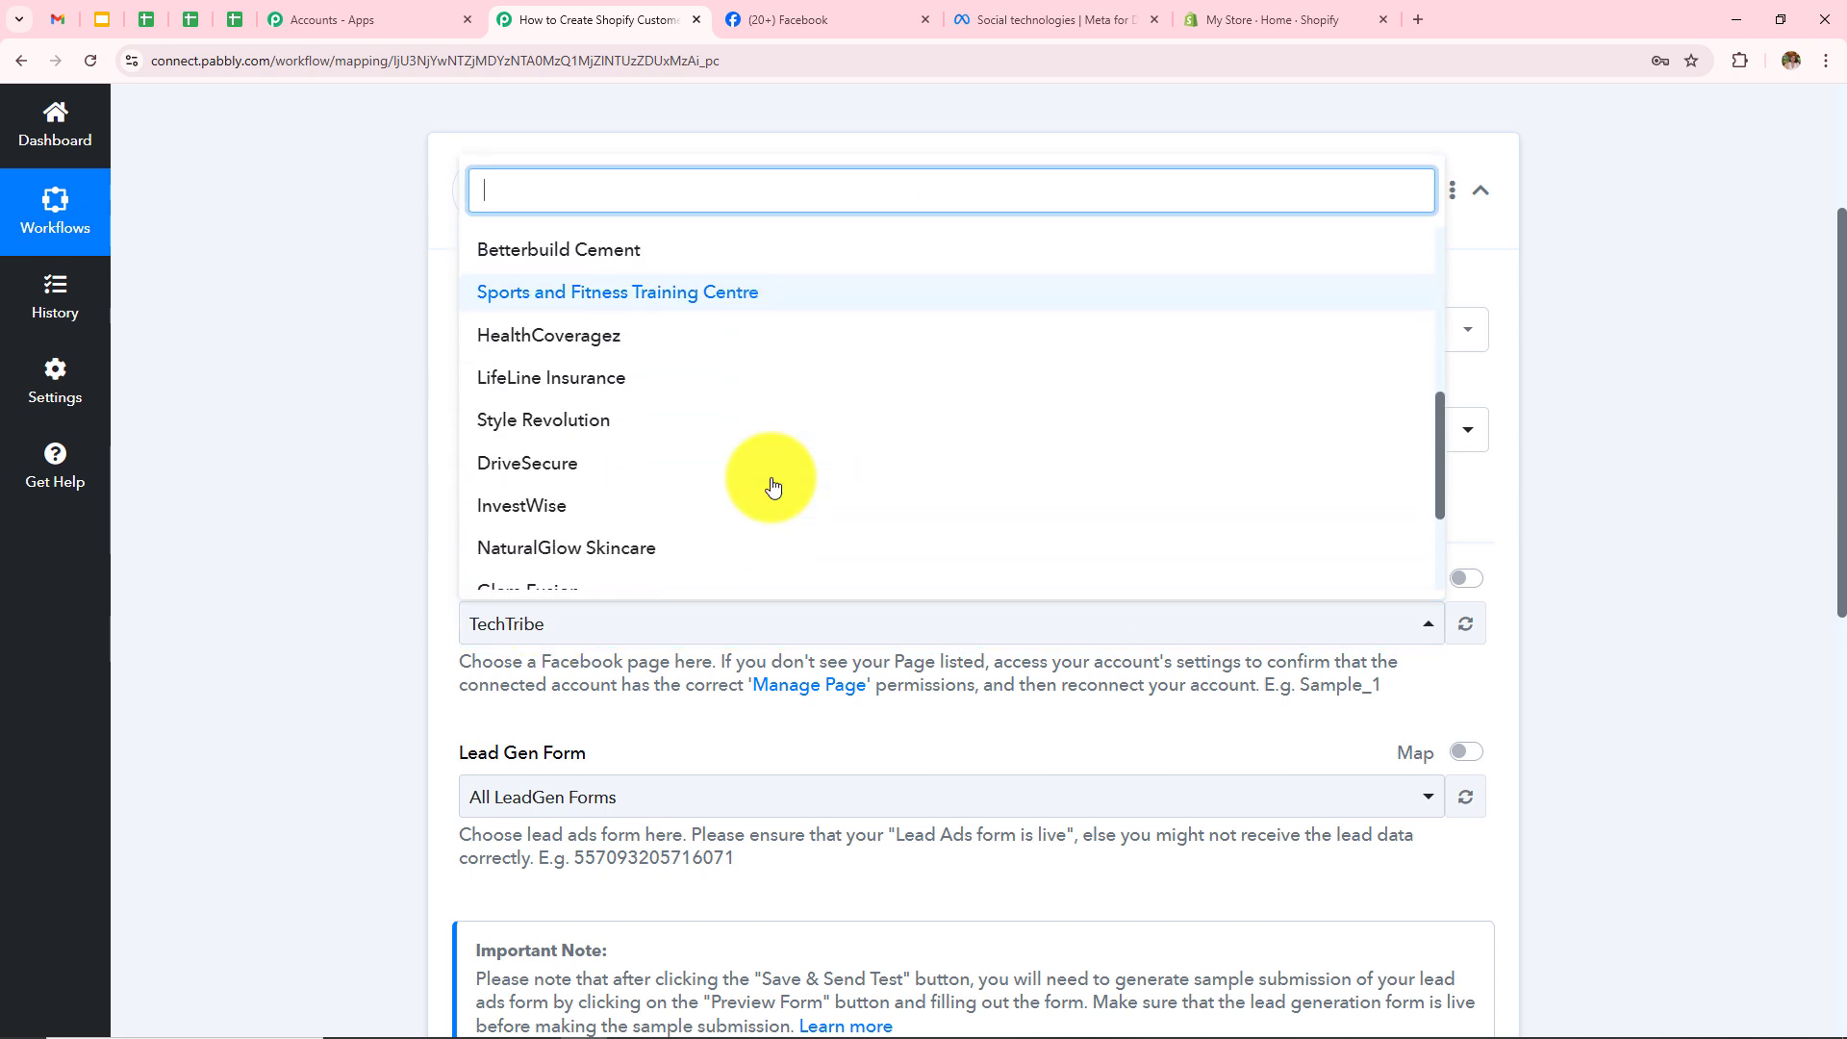
pyautogui.click(538, 408)
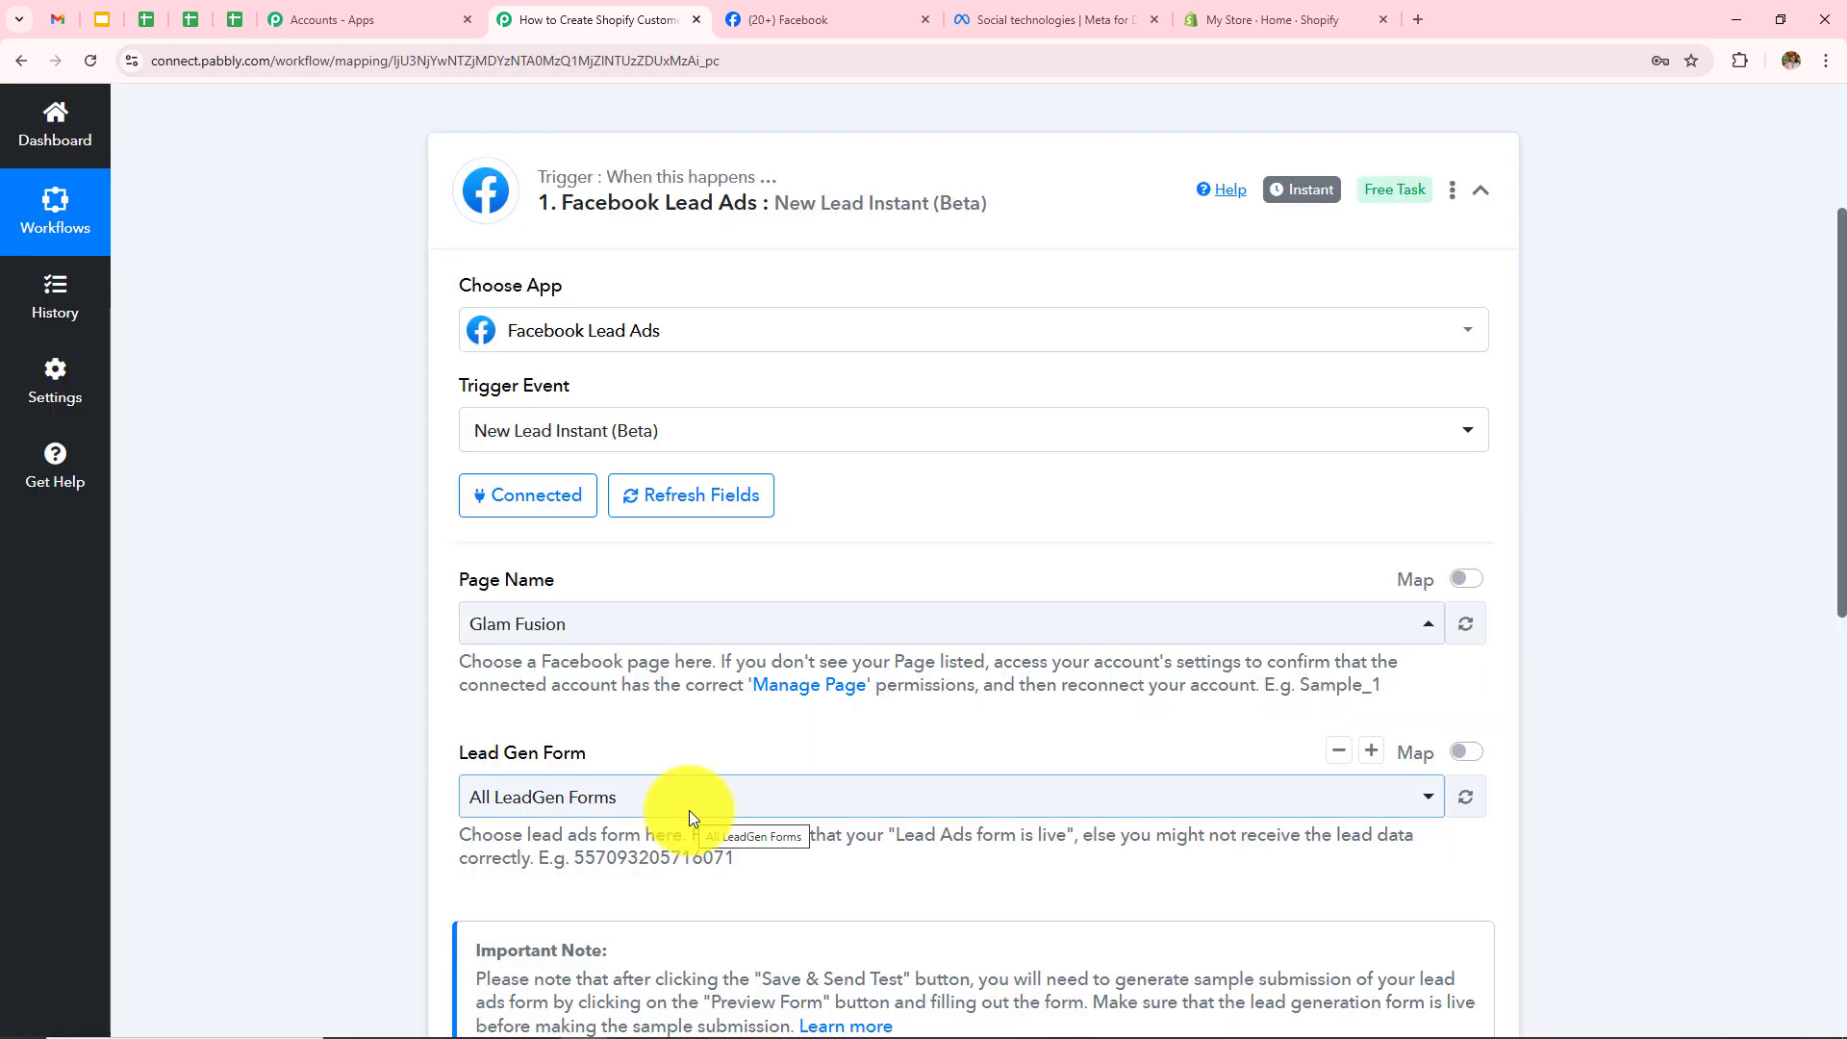
pyautogui.click(578, 804)
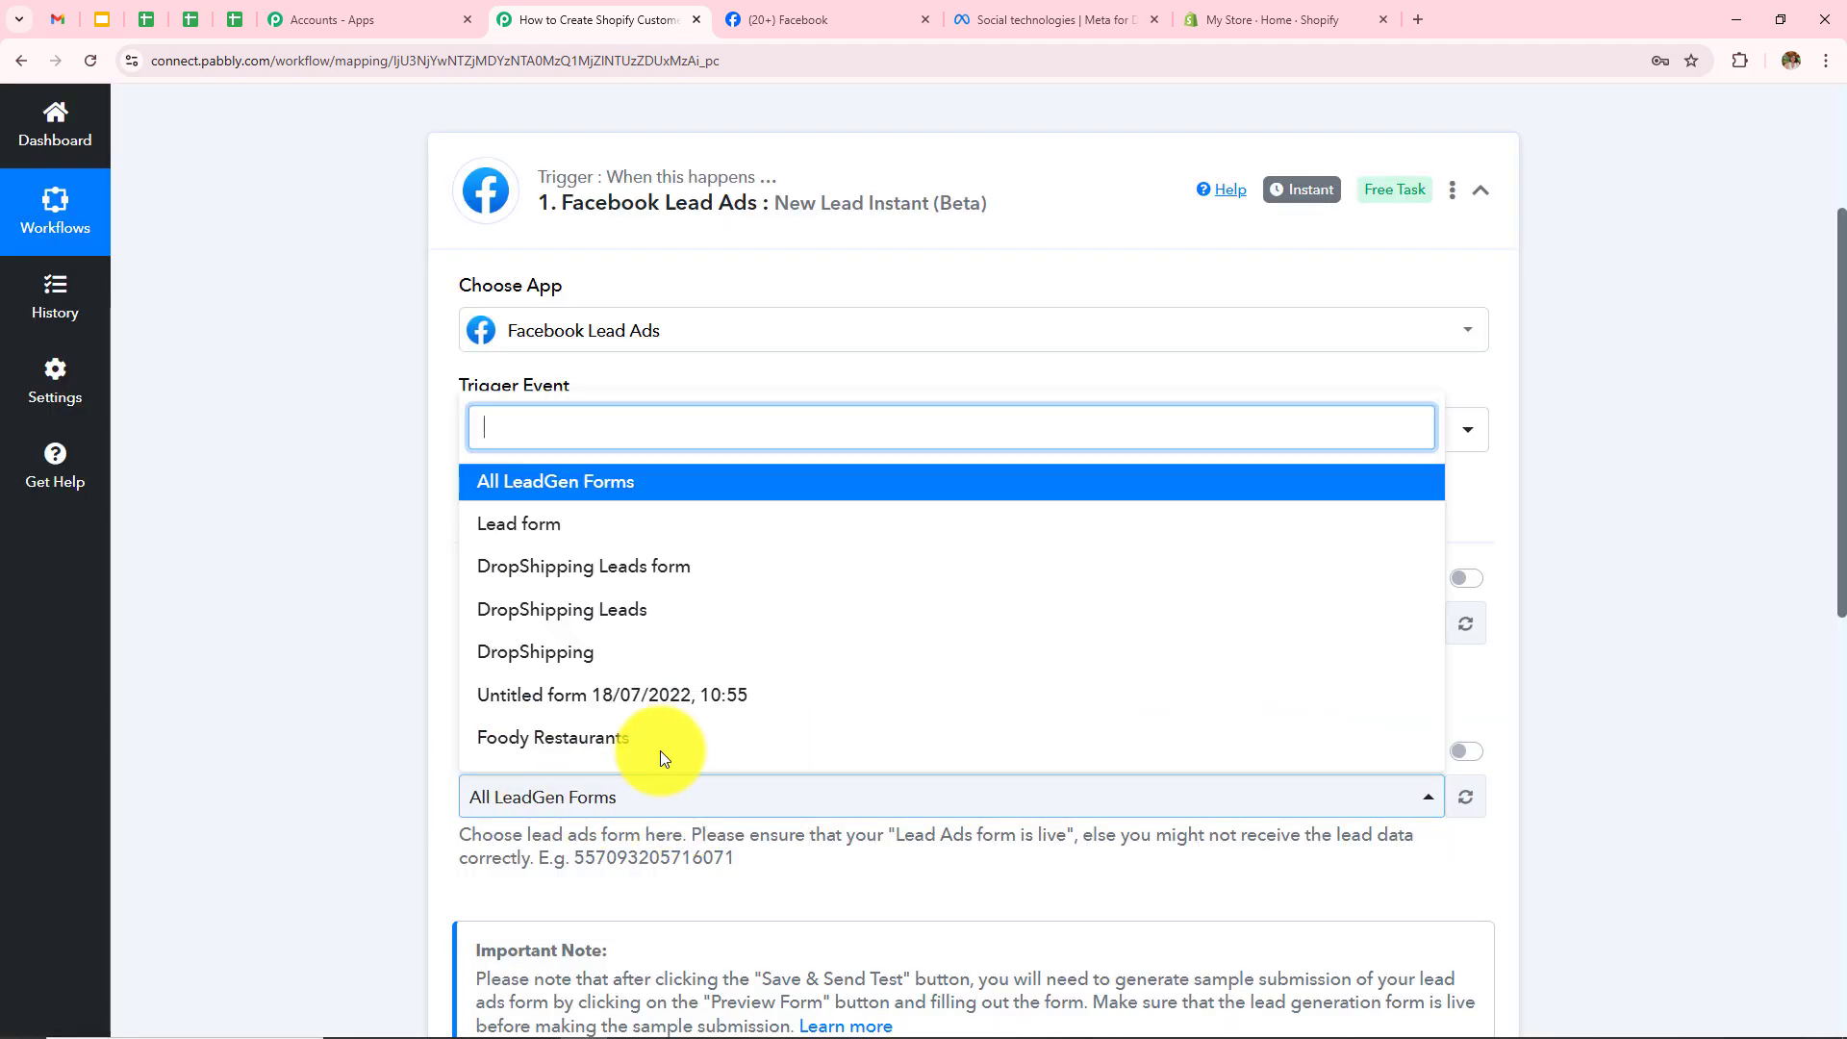
pyautogui.scroll(-3, 660, 569)
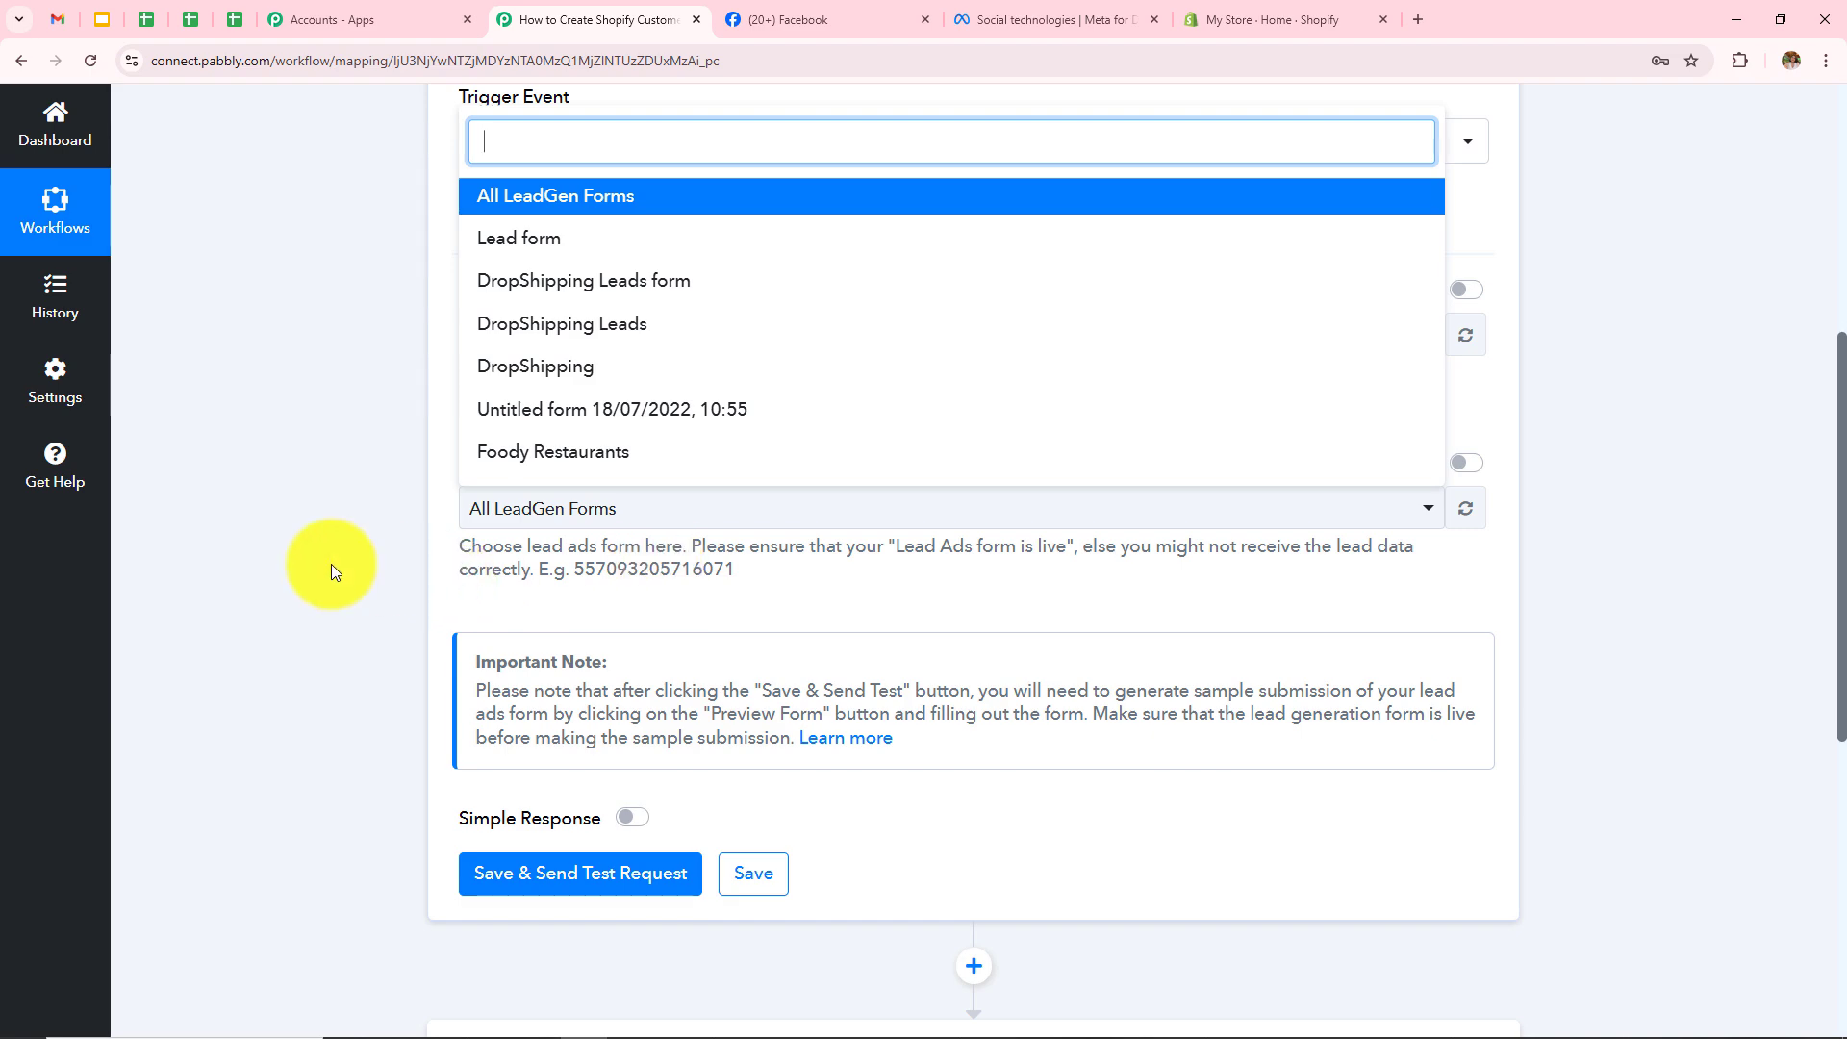
pyautogui.click(375, 582)
pyautogui.scroll(4, 375, 581)
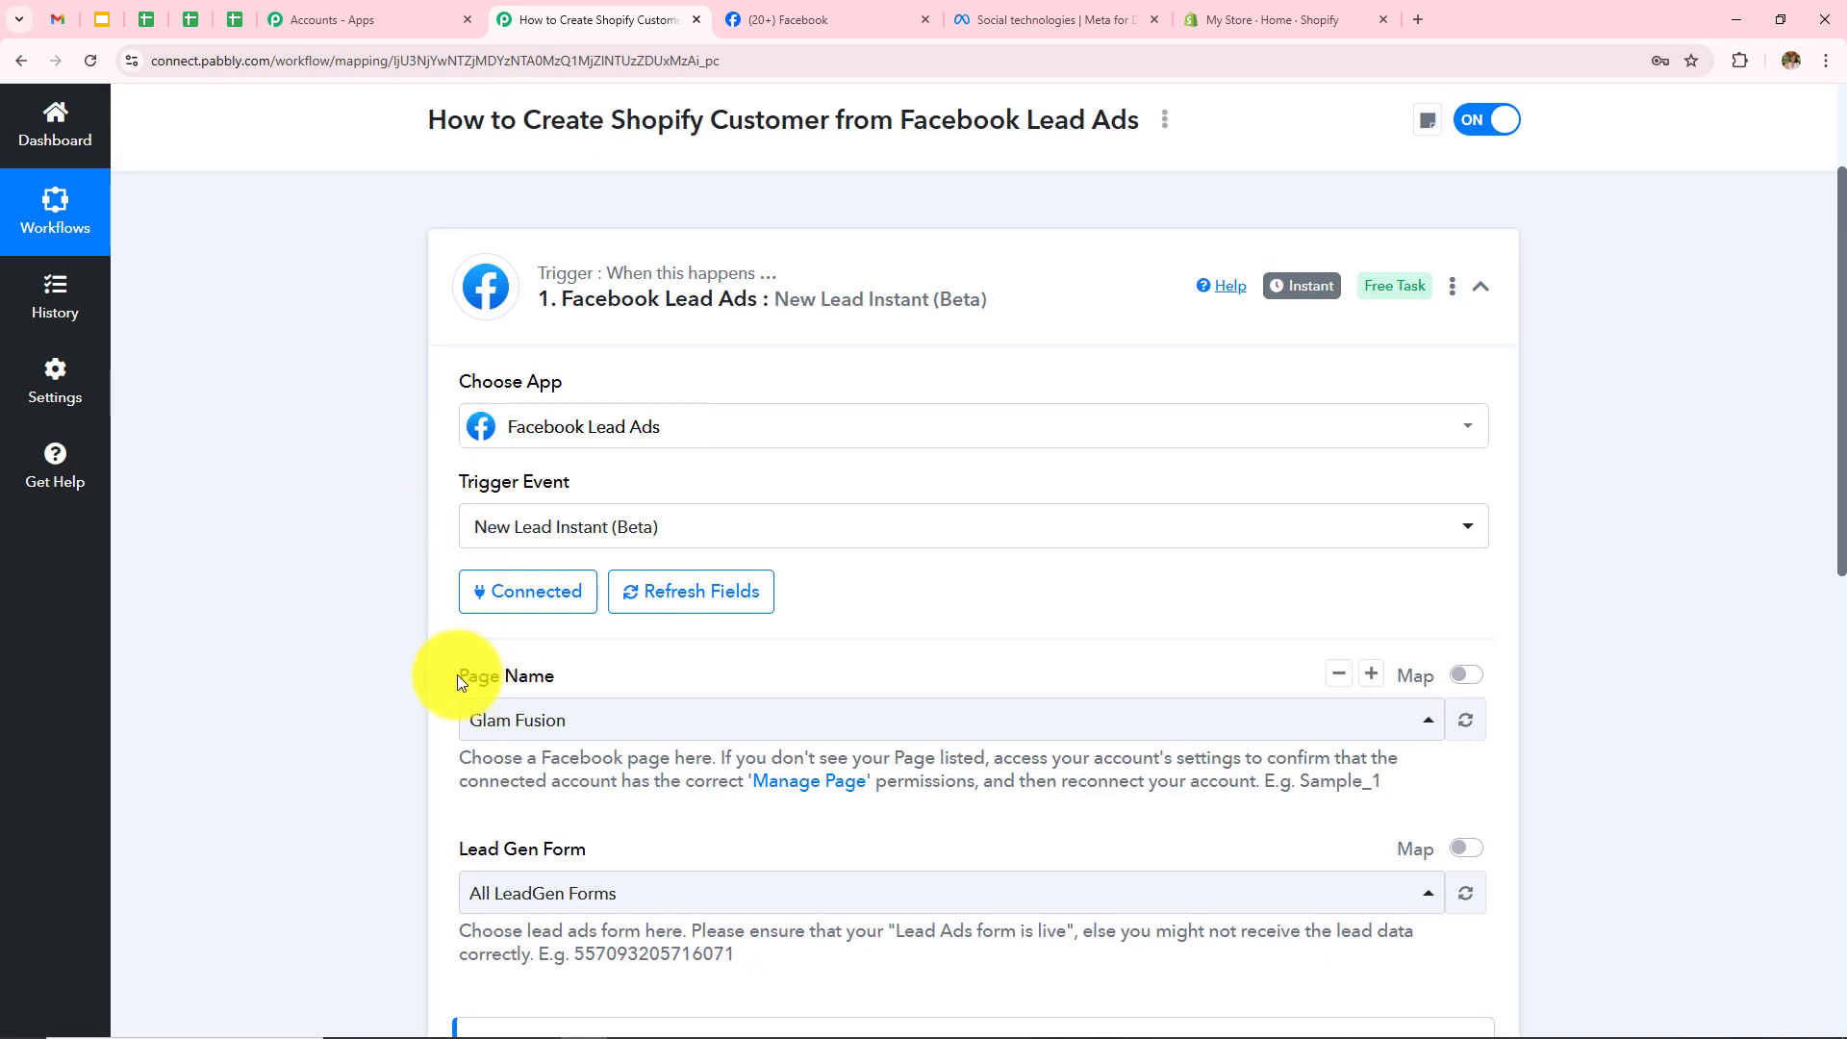
pyautogui.click(311, 802)
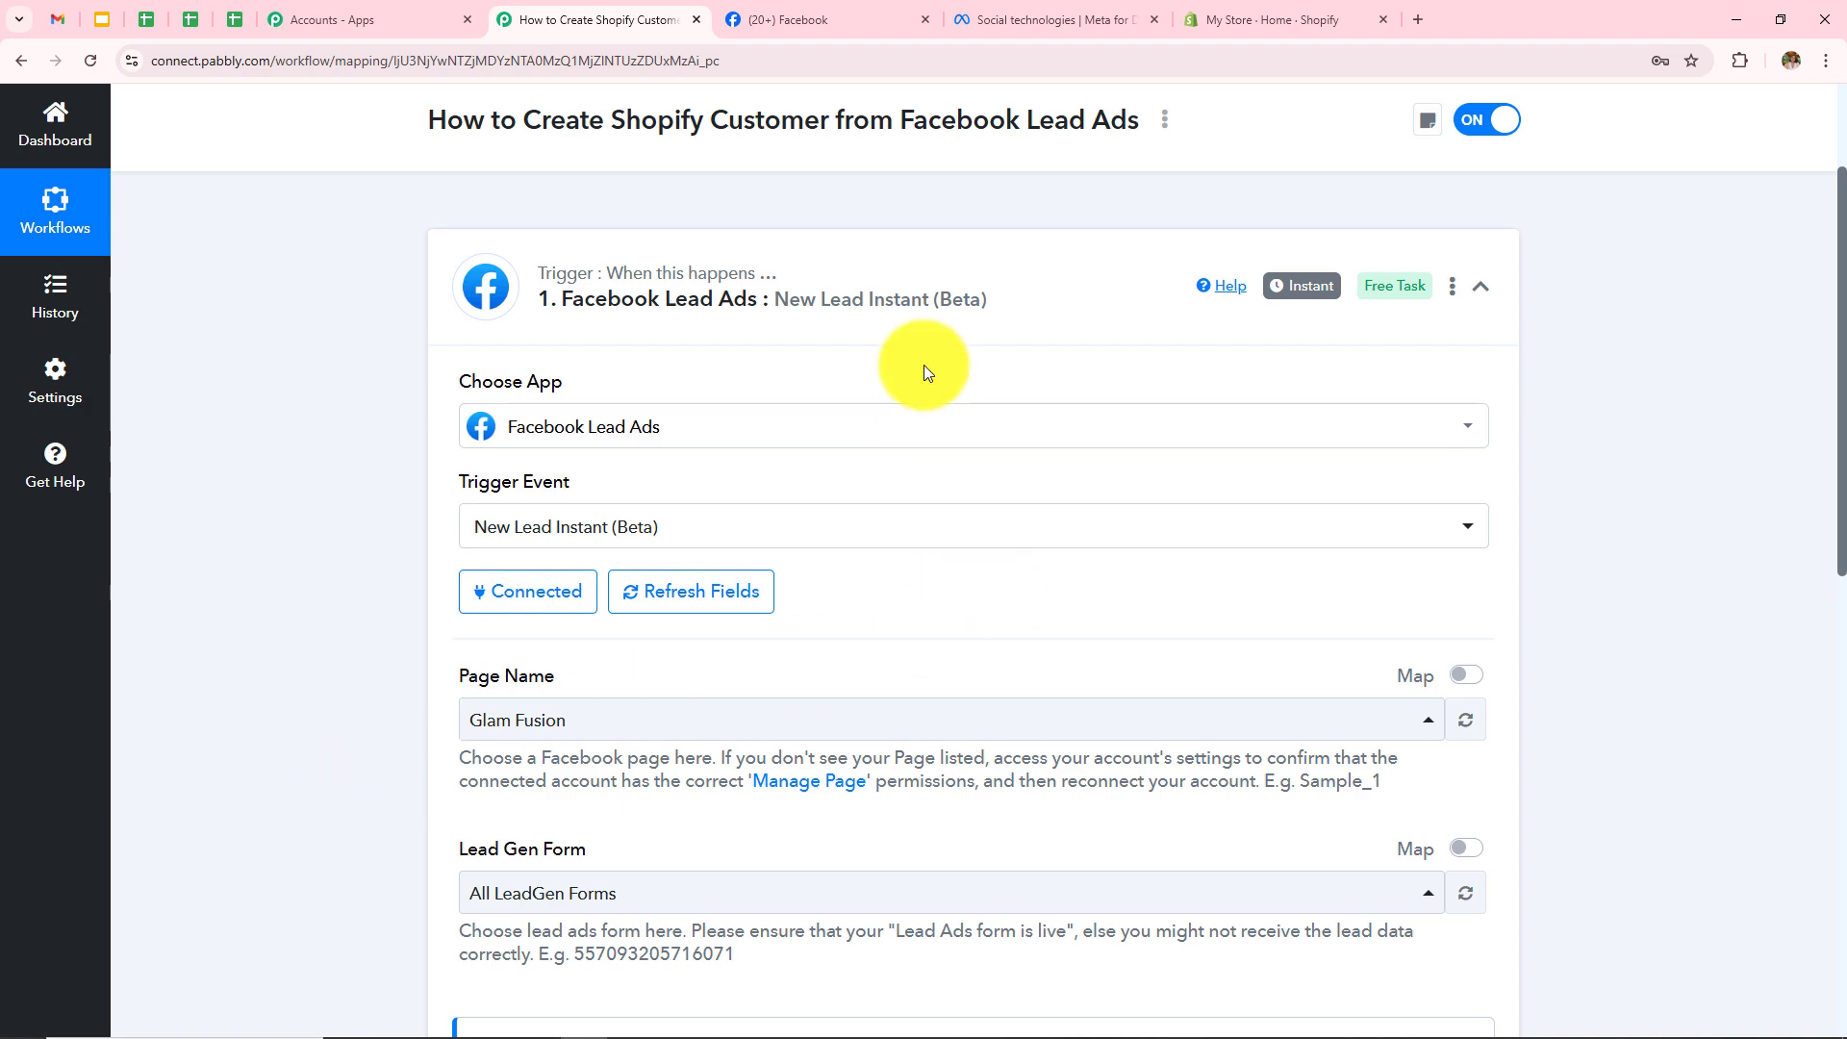
# Step: Switch to the Meta for Developers site and head toward Resources > Developer tools
pyautogui.click(1053, 20)
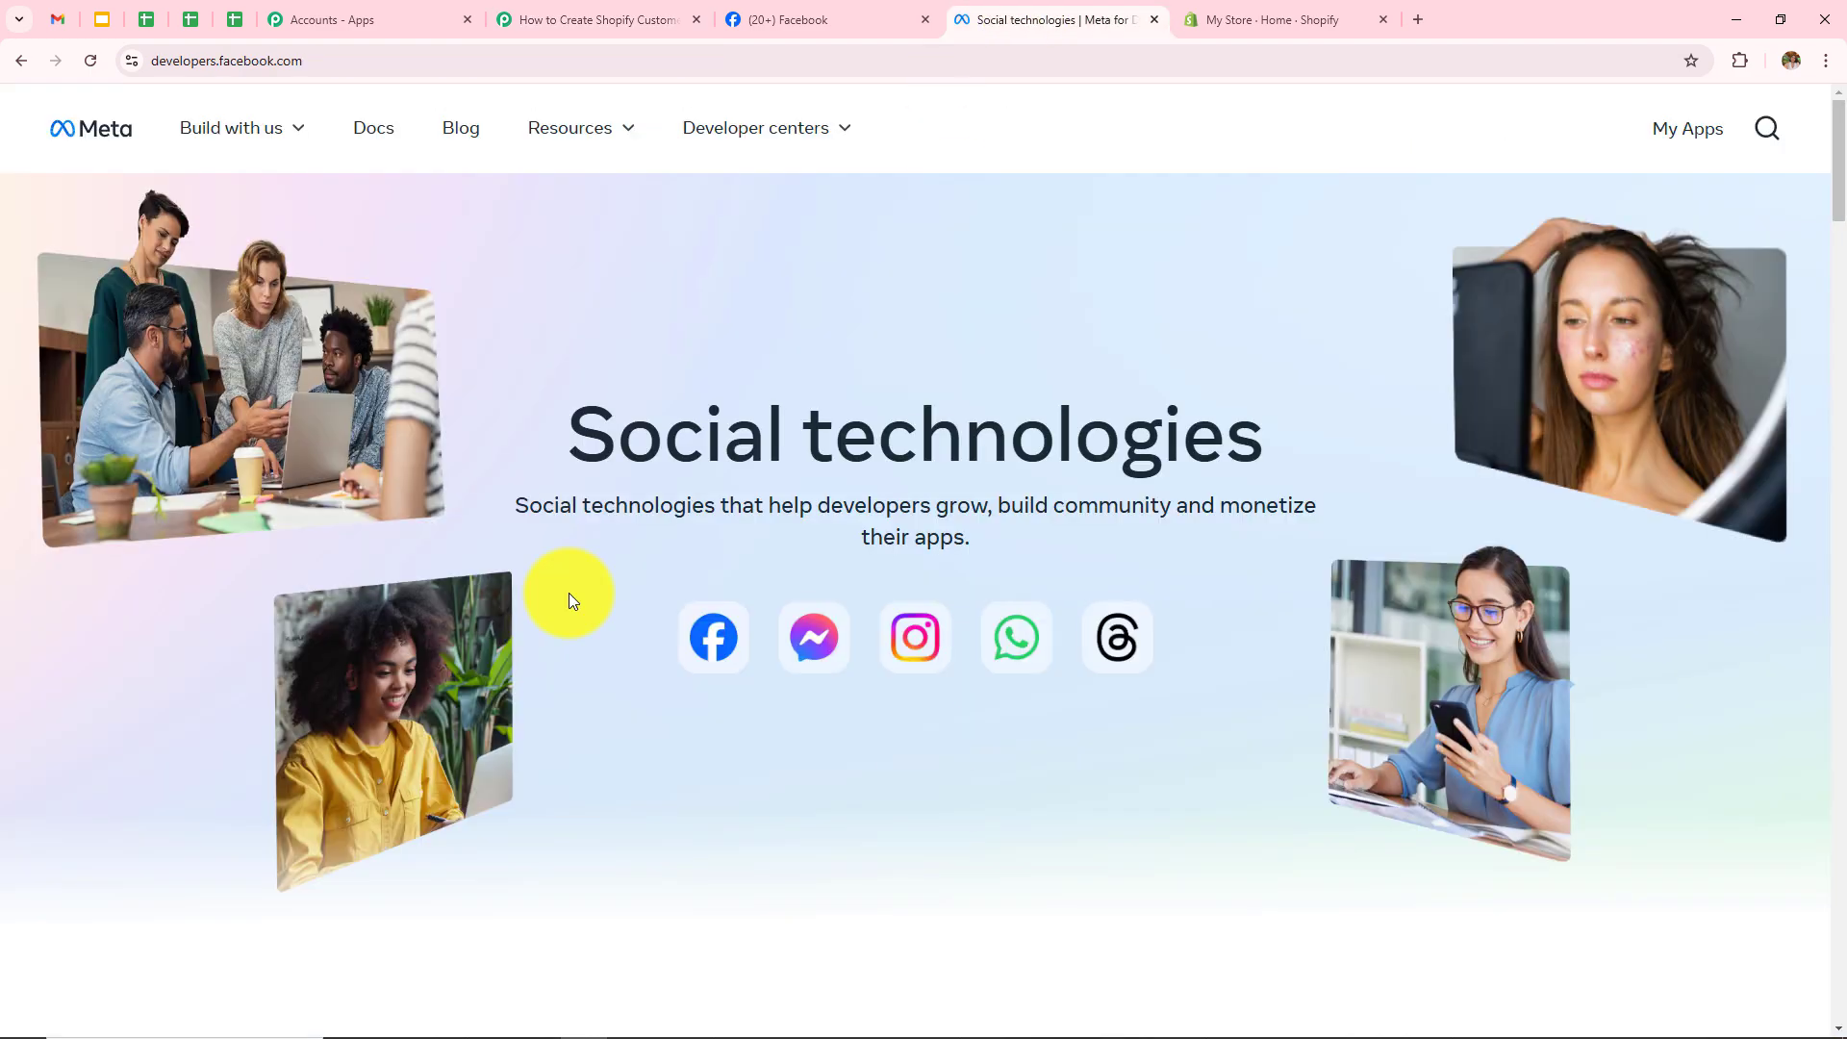
pyautogui.moveTo(322, 123)
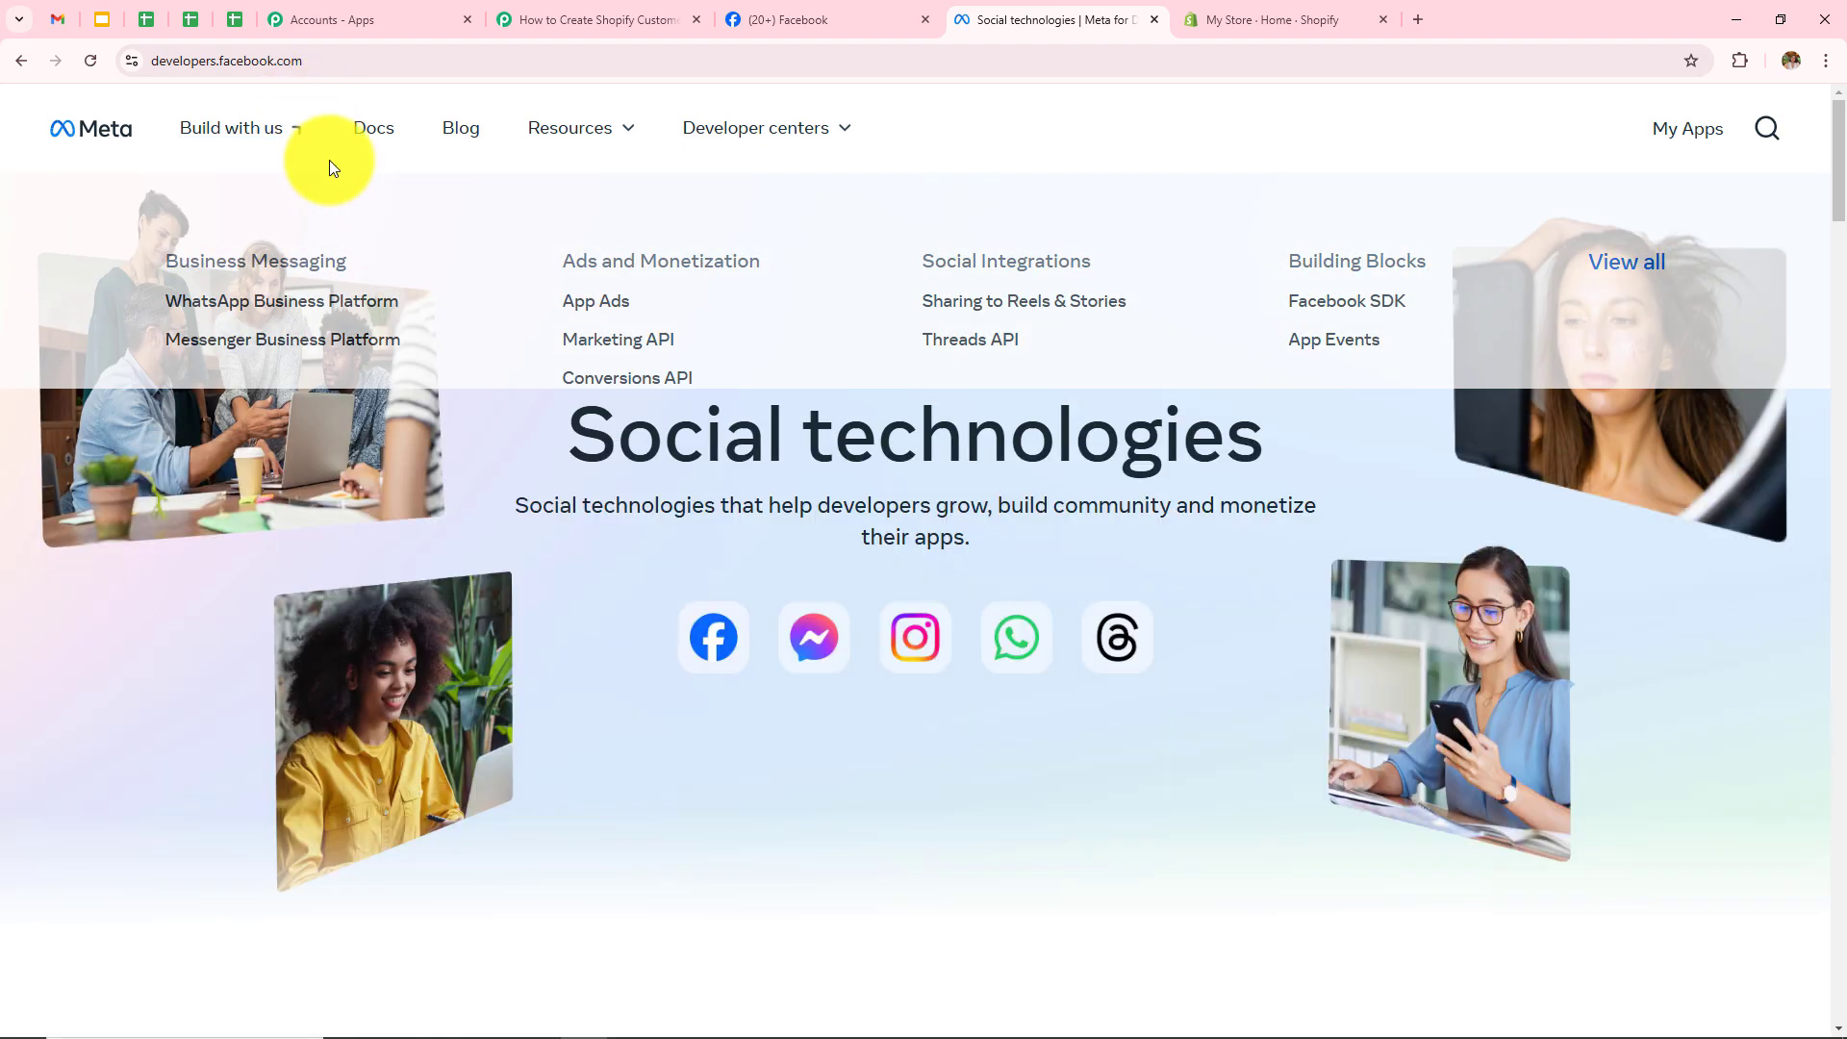
pyautogui.click(164, 60)
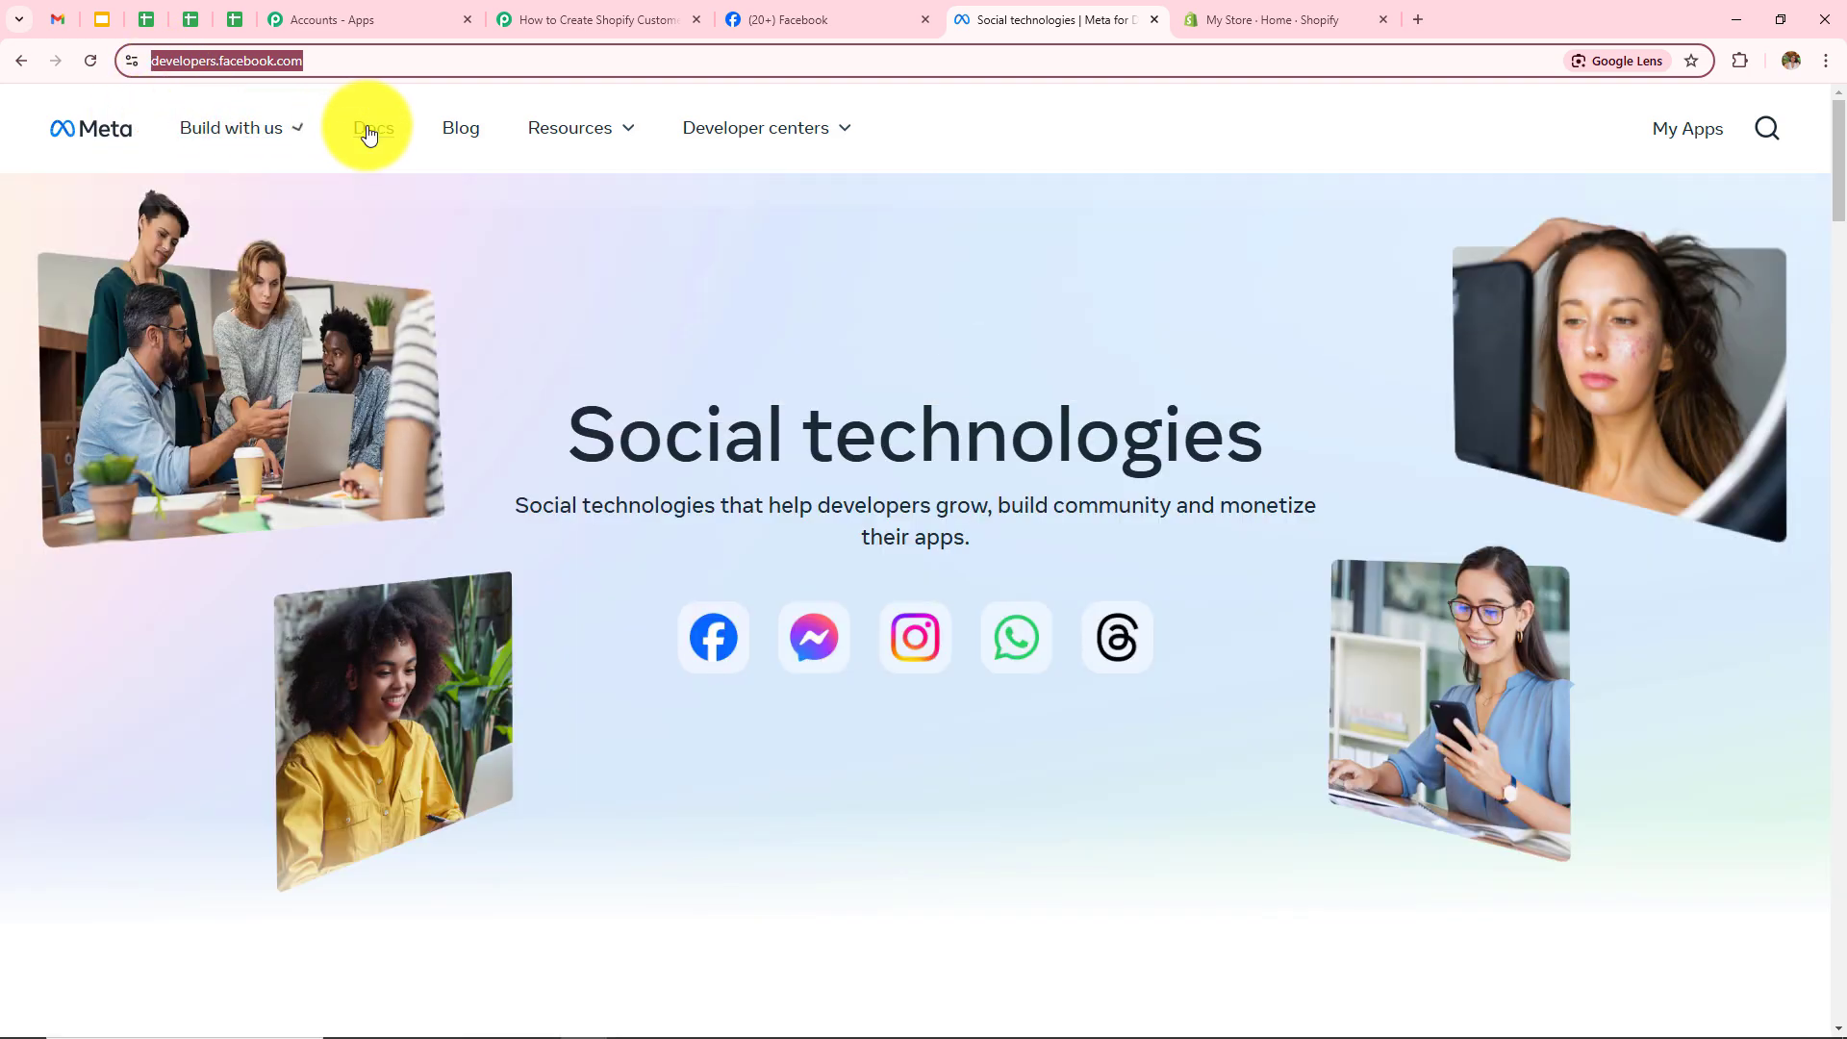
pyautogui.moveTo(607, 132)
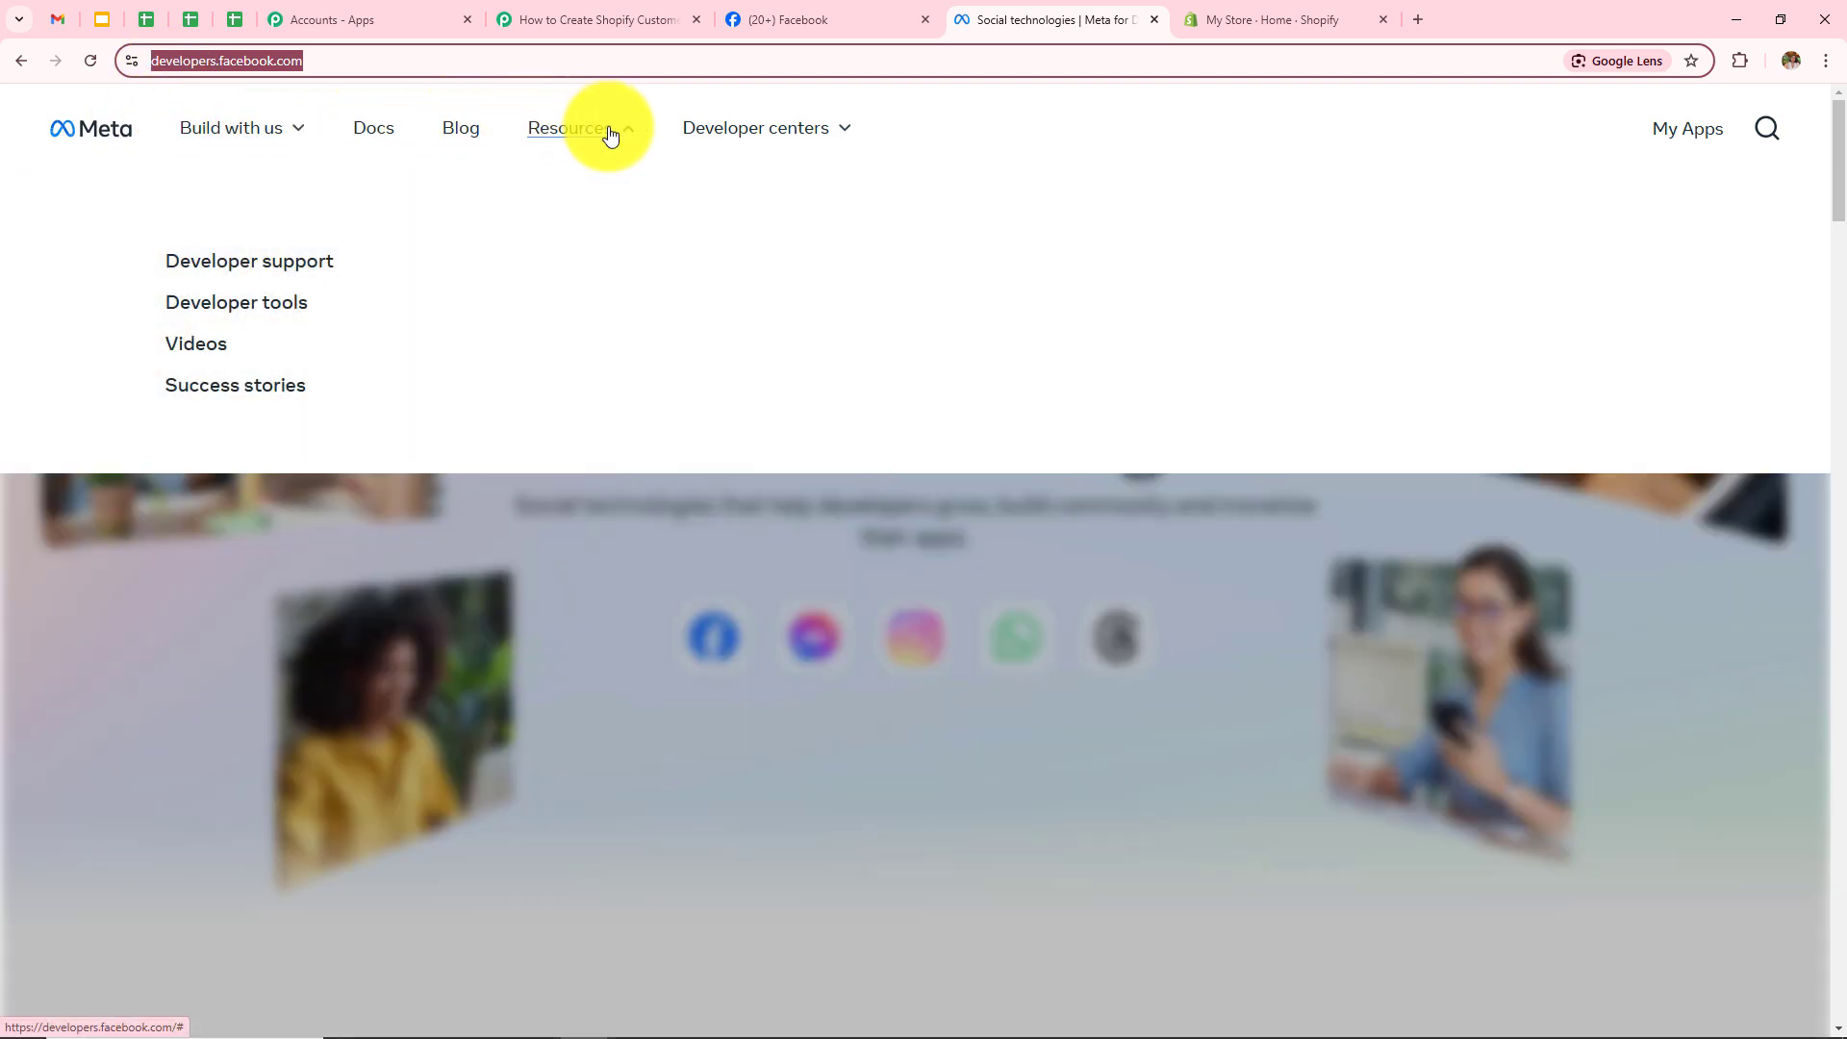
# Step: Open the Lead Ads Testing Tool from Meta's developer tools page
pyautogui.click(198, 315)
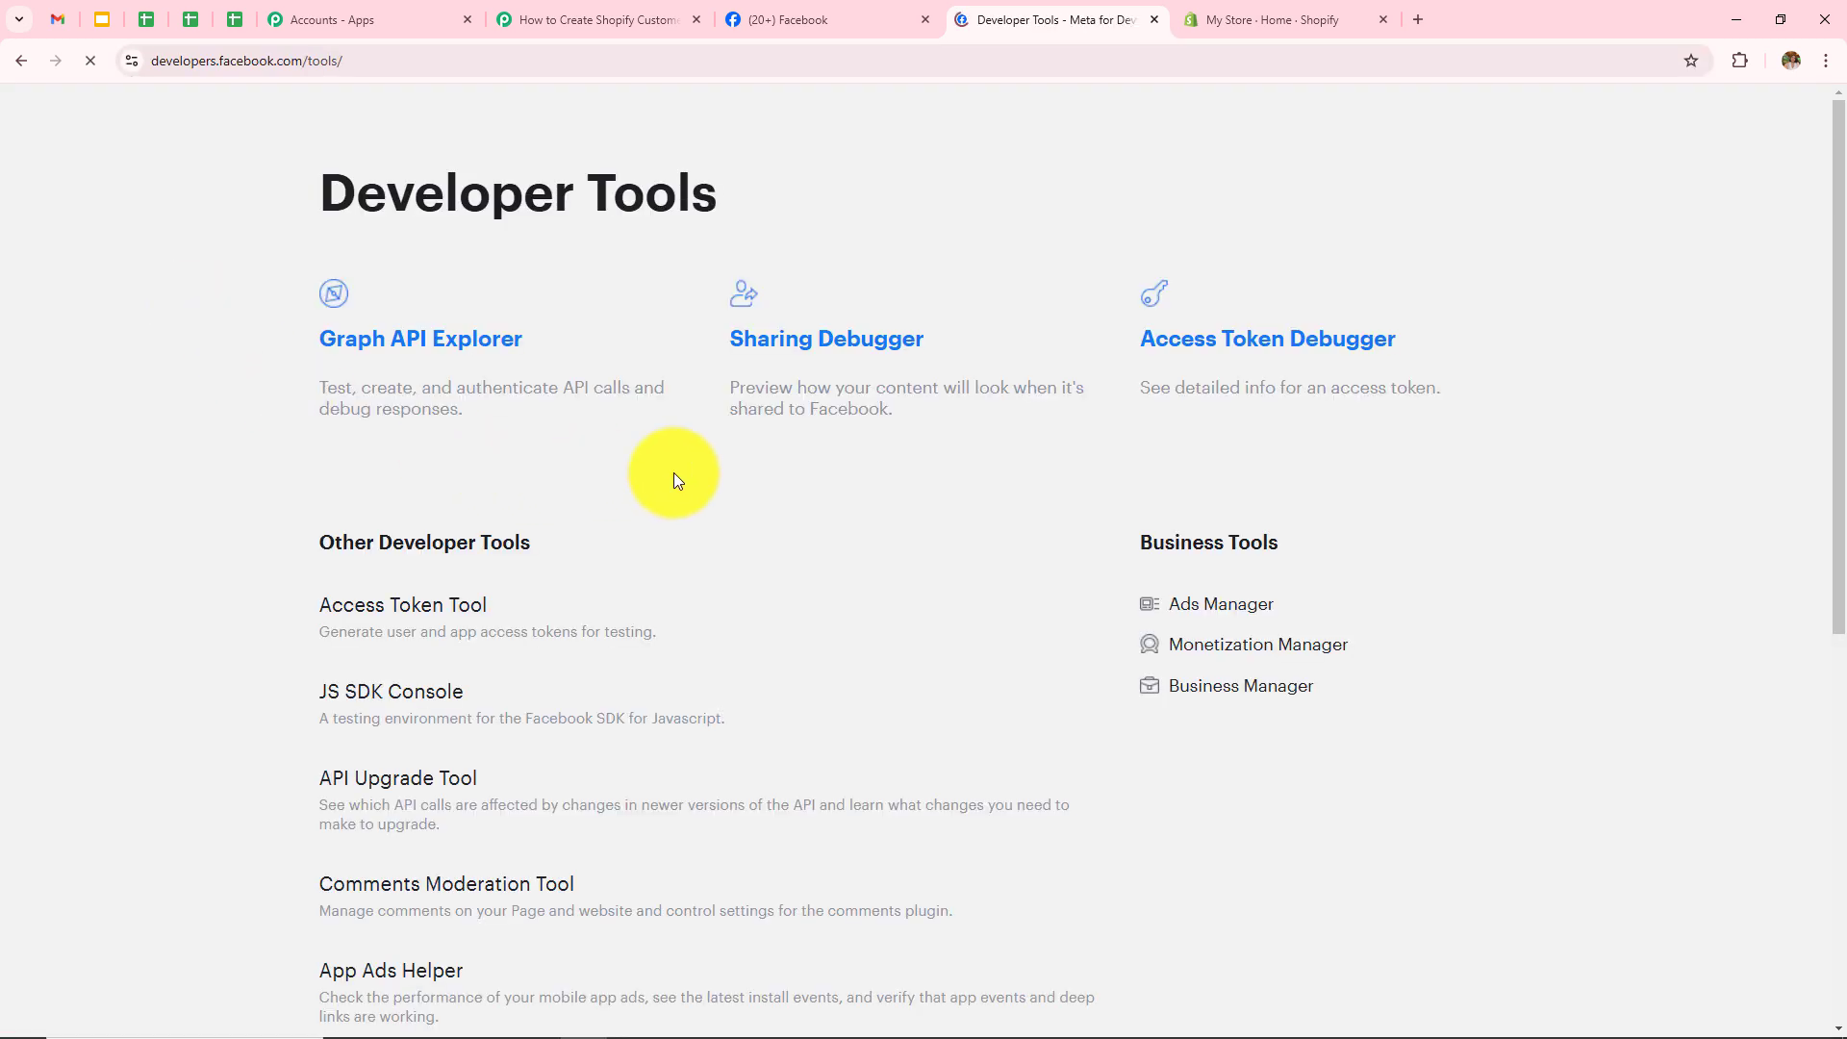
pyautogui.scroll(-6, 793, 489)
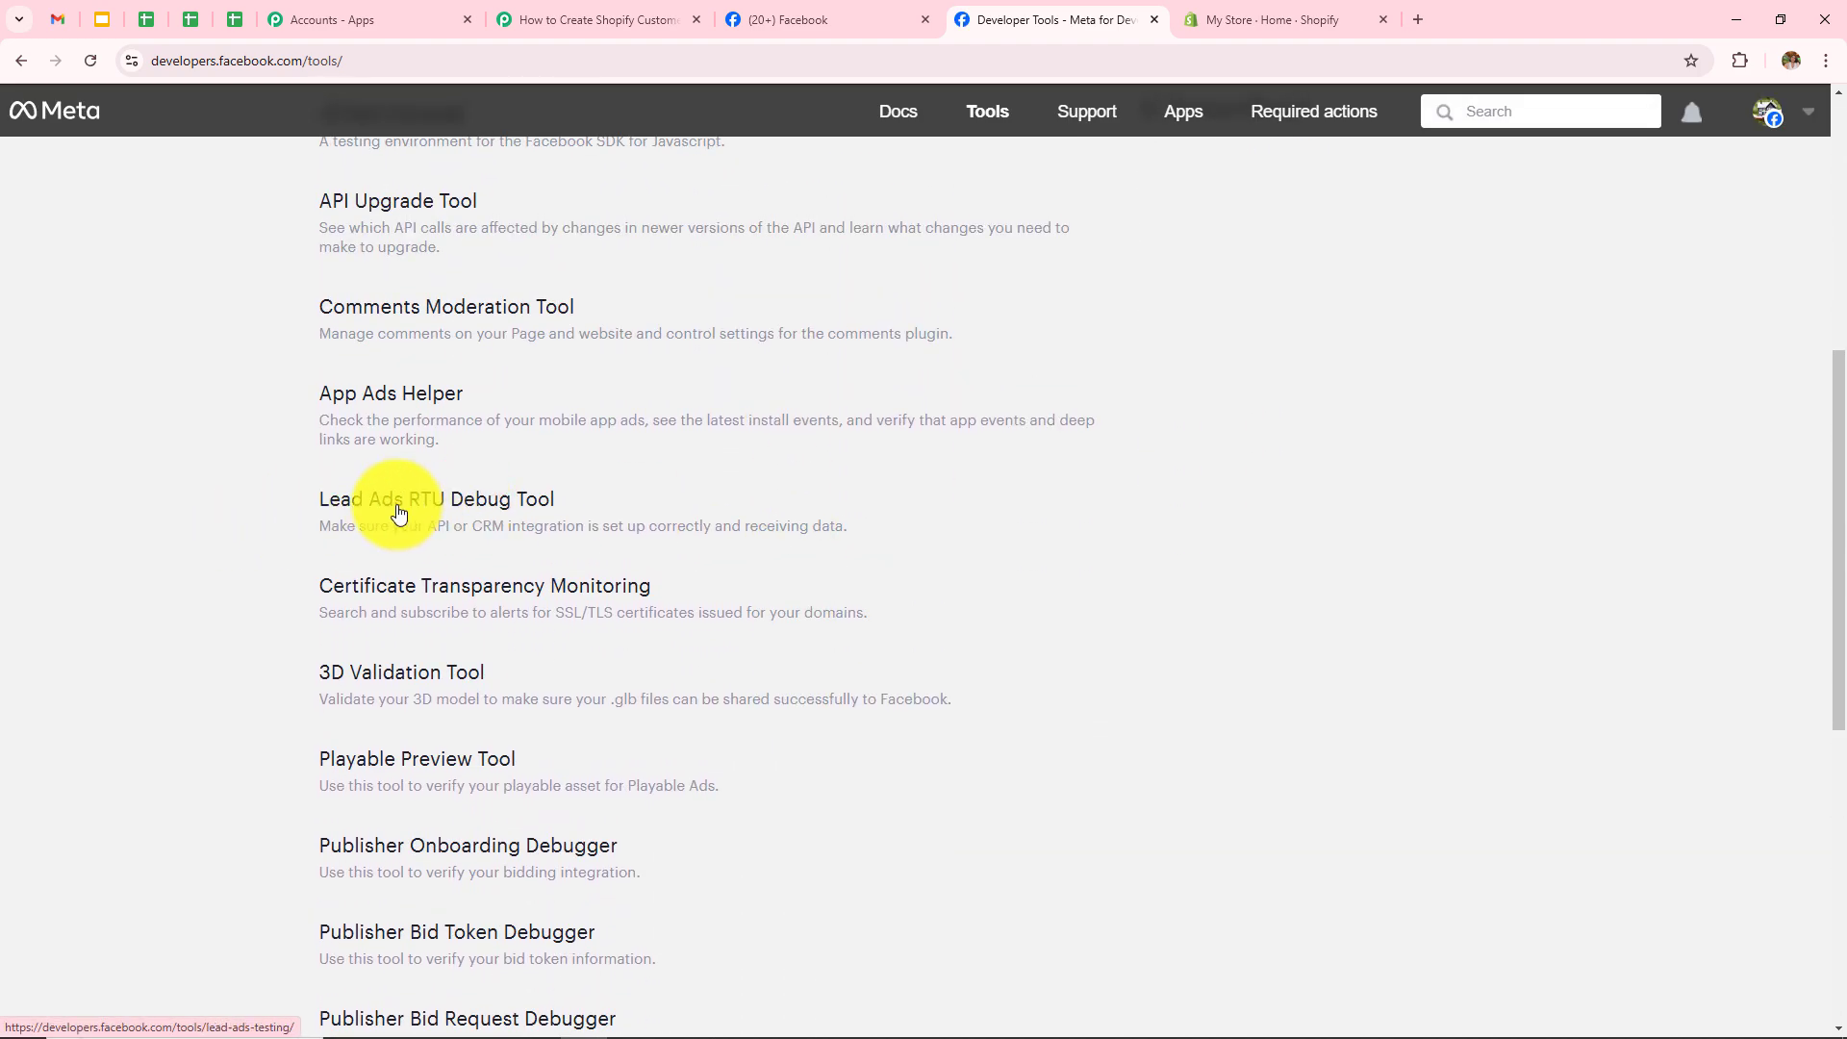
pyautogui.click(381, 513)
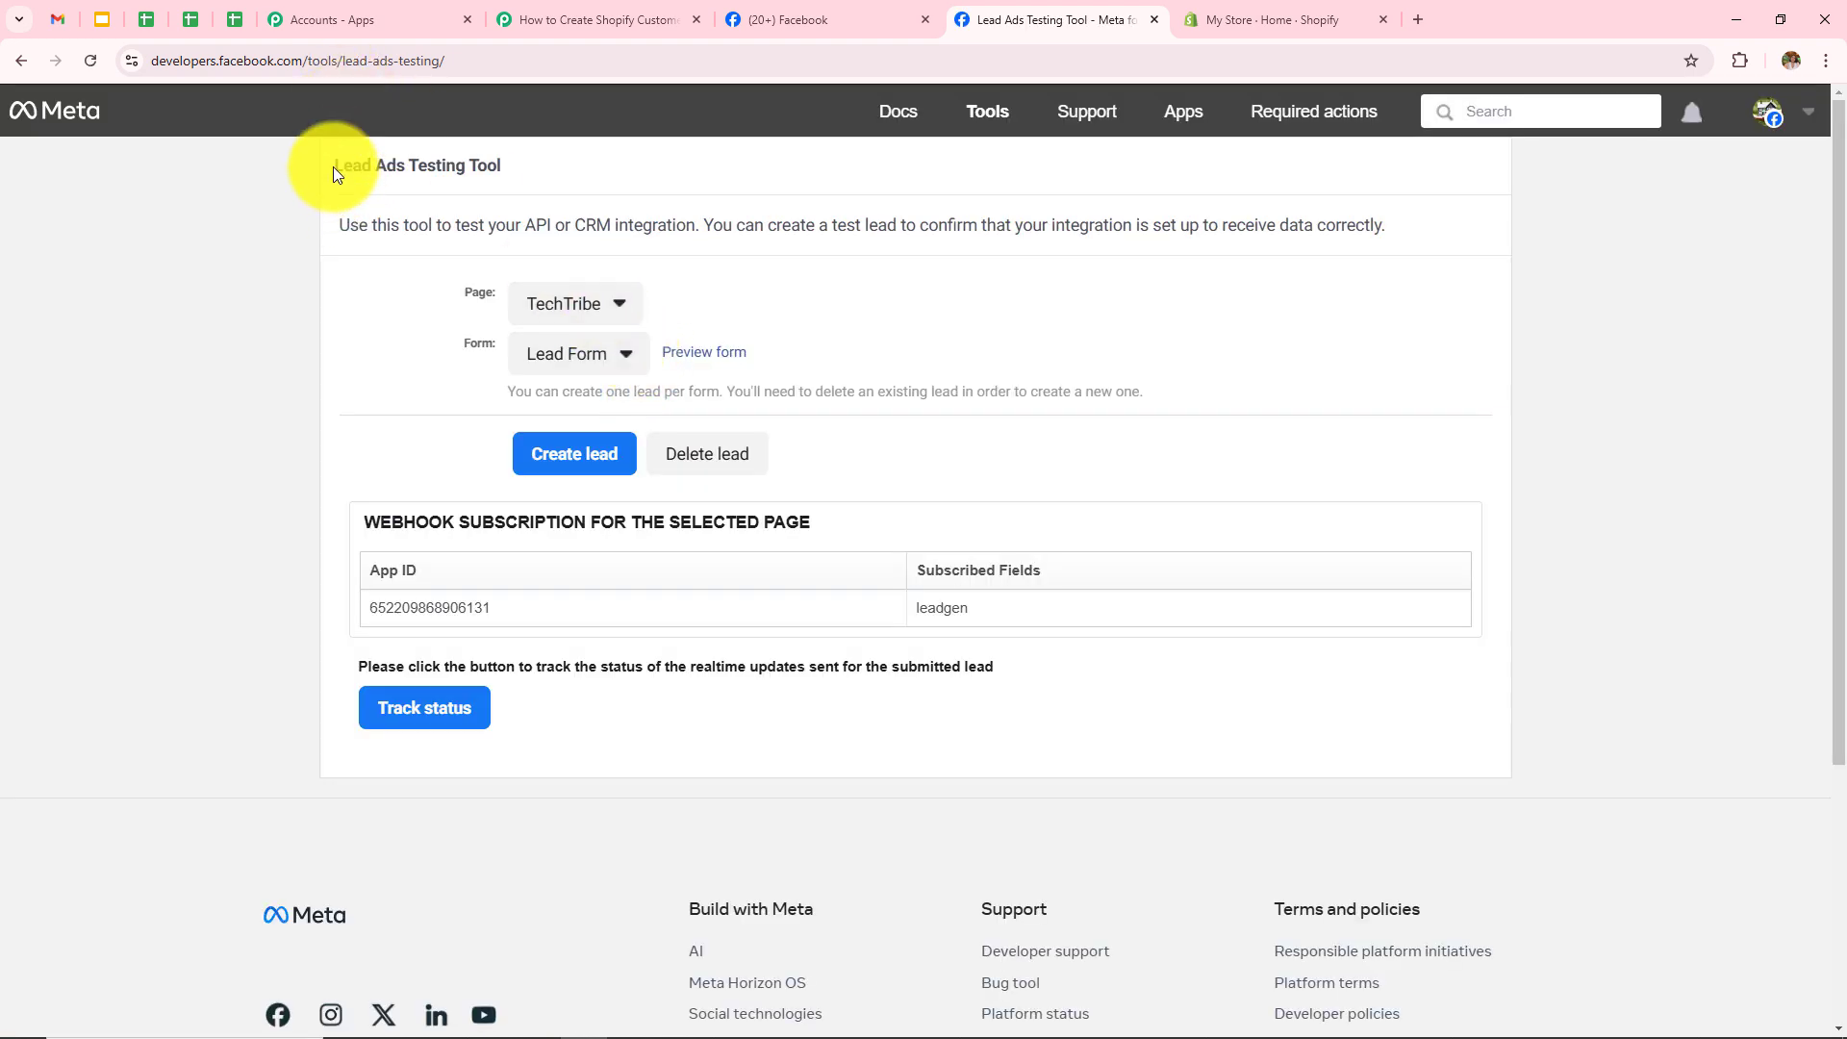
pyautogui.moveTo(332, 166); pyautogui.dragTo(691, 172)
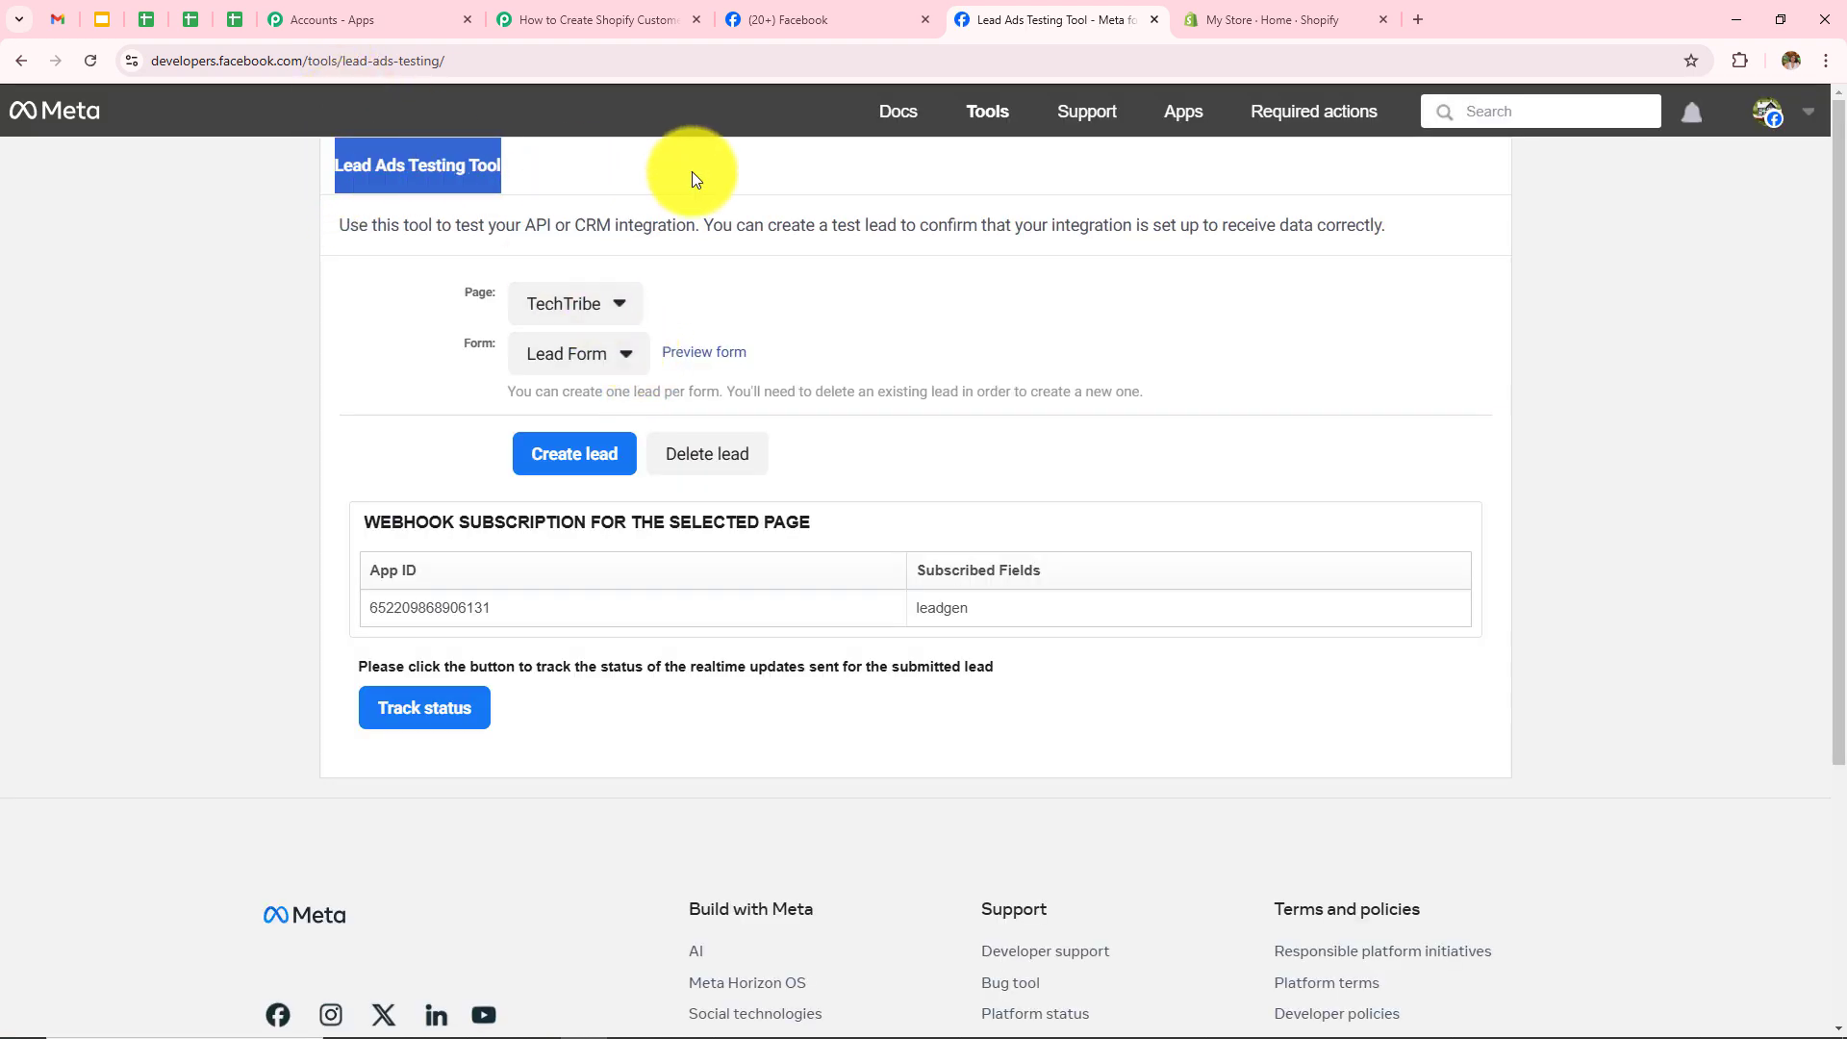
pyautogui.click(464, 291)
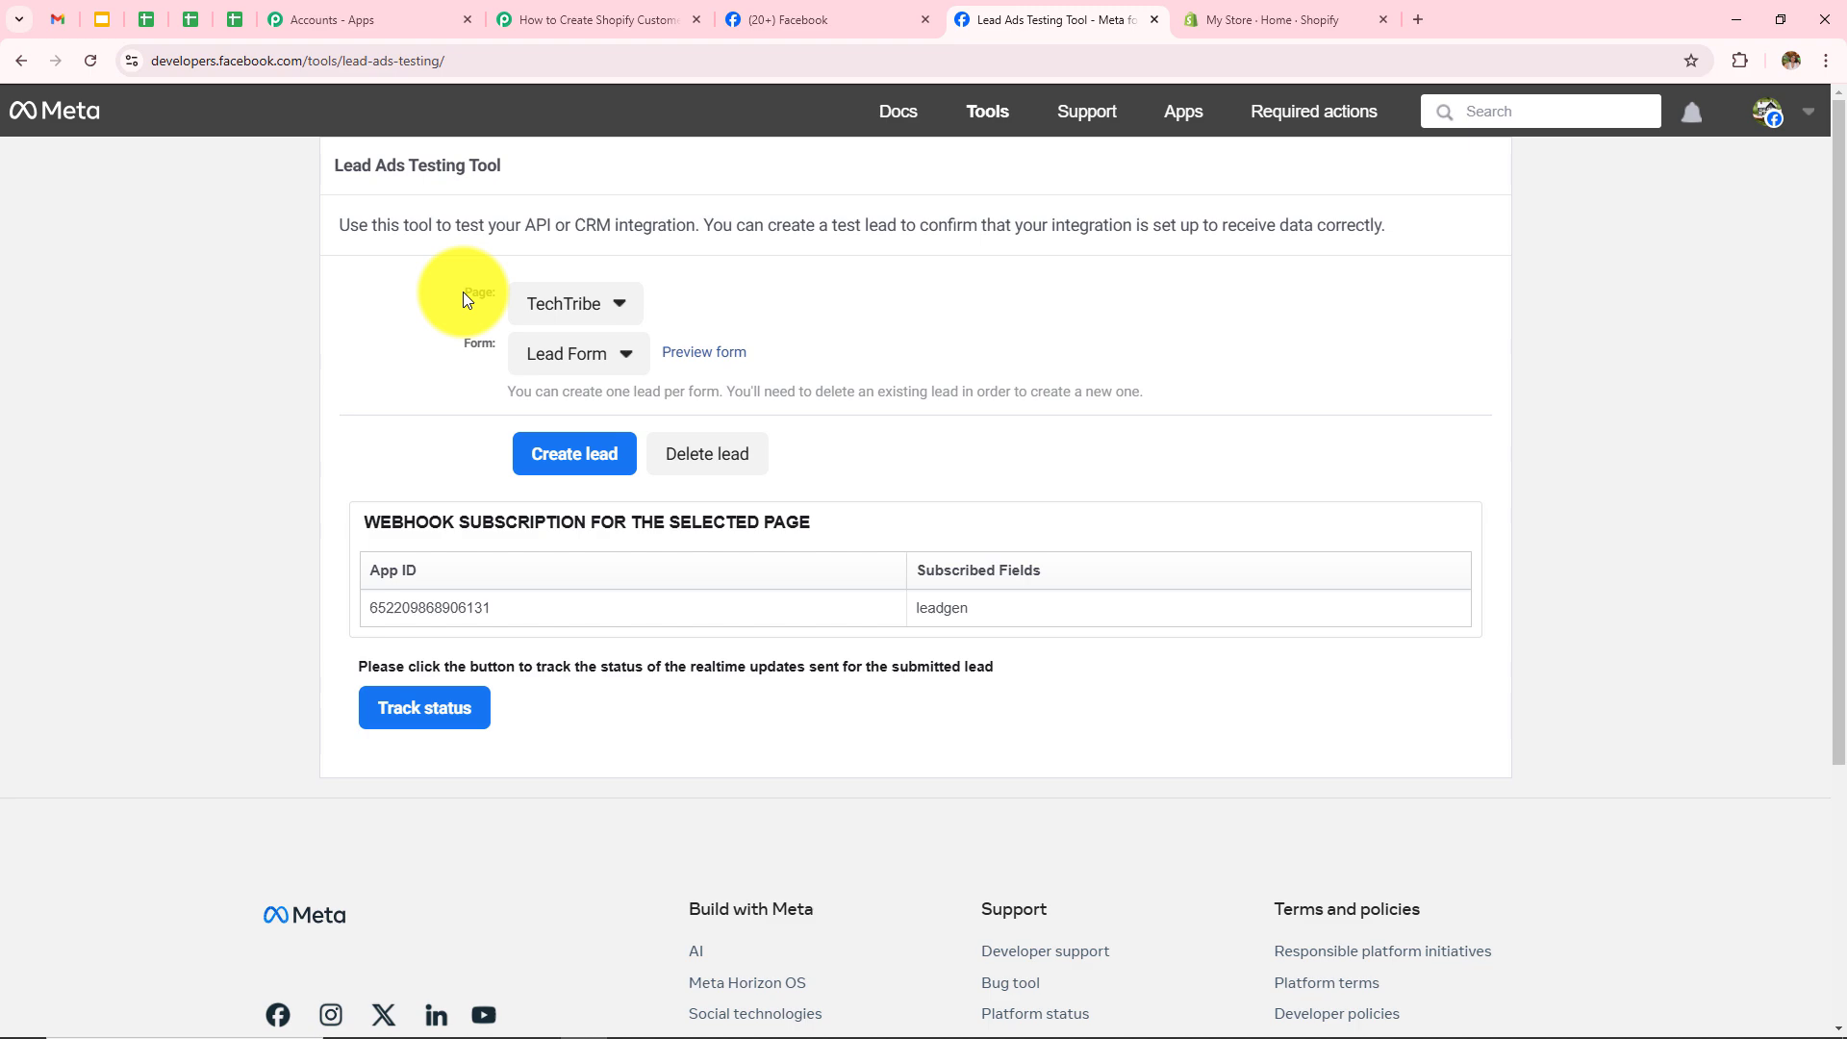
pyautogui.doubleClick(466, 345)
# Step: Select page Glam Fusion and form Lead form in the testing tool
pyautogui.click(615, 306)
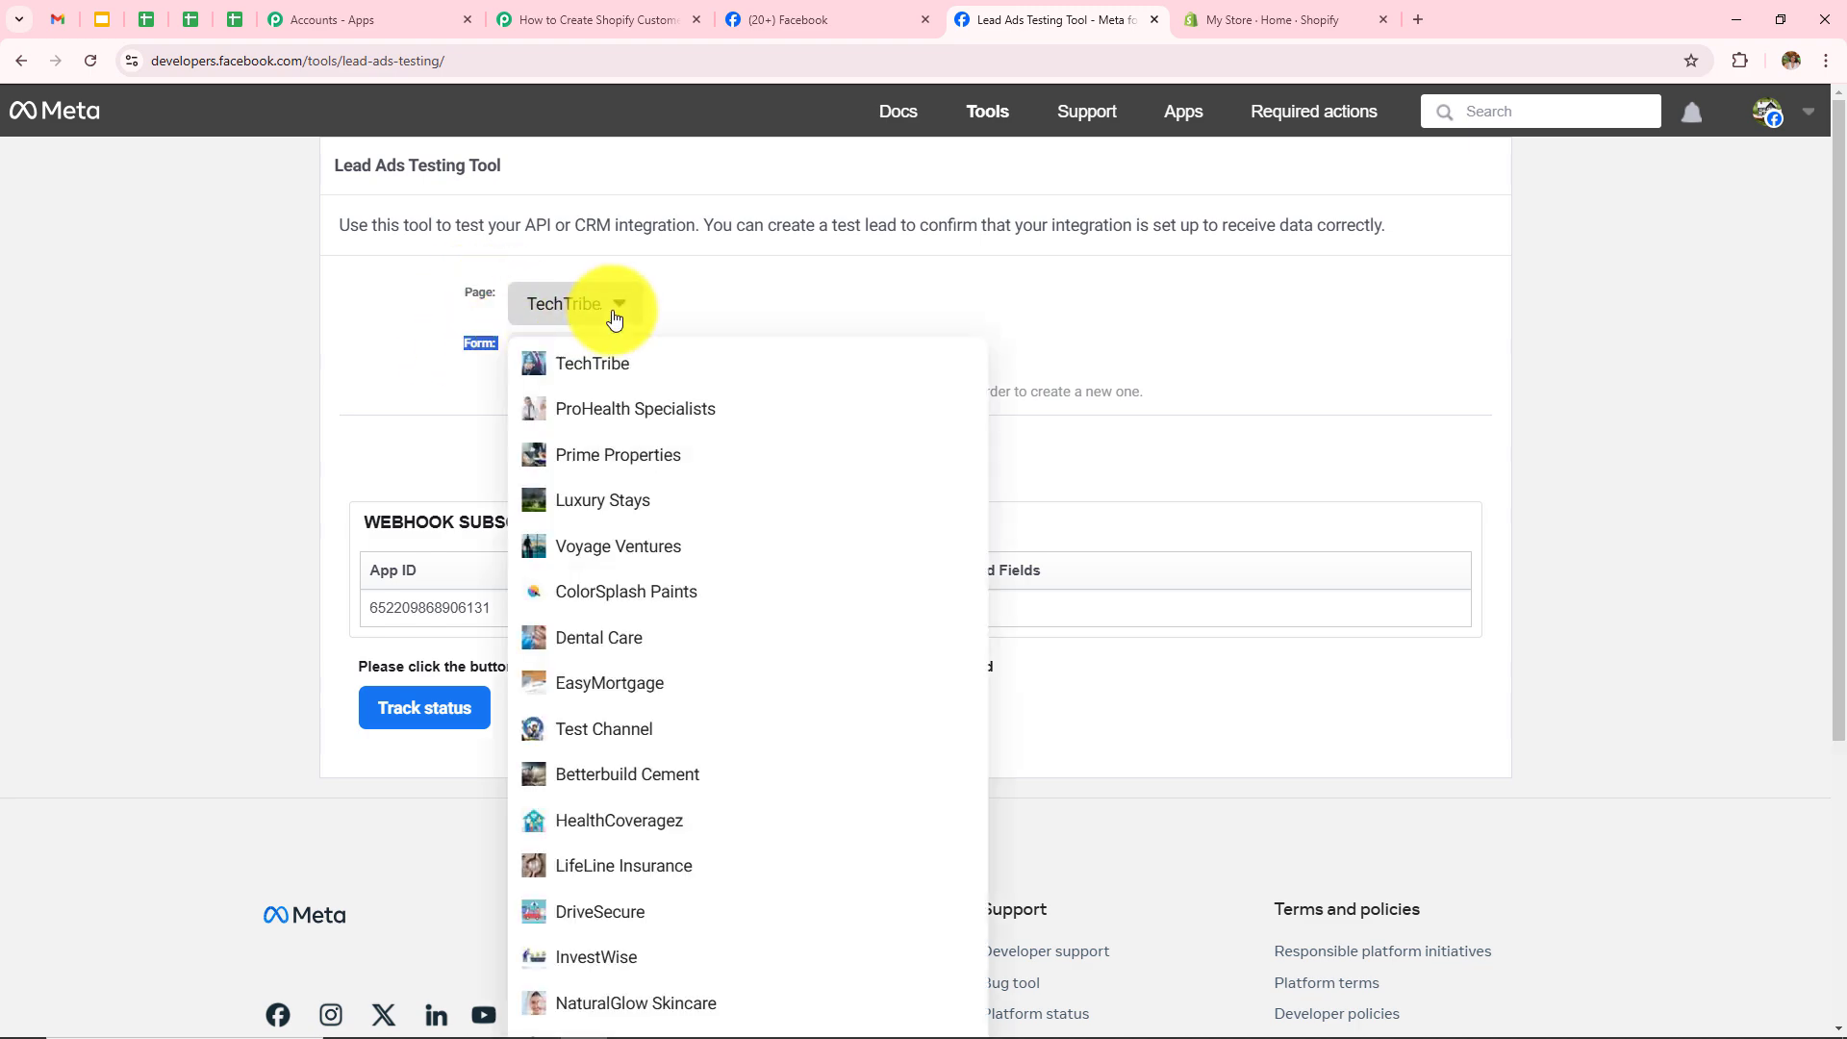
pyautogui.scroll(-5, 685, 628)
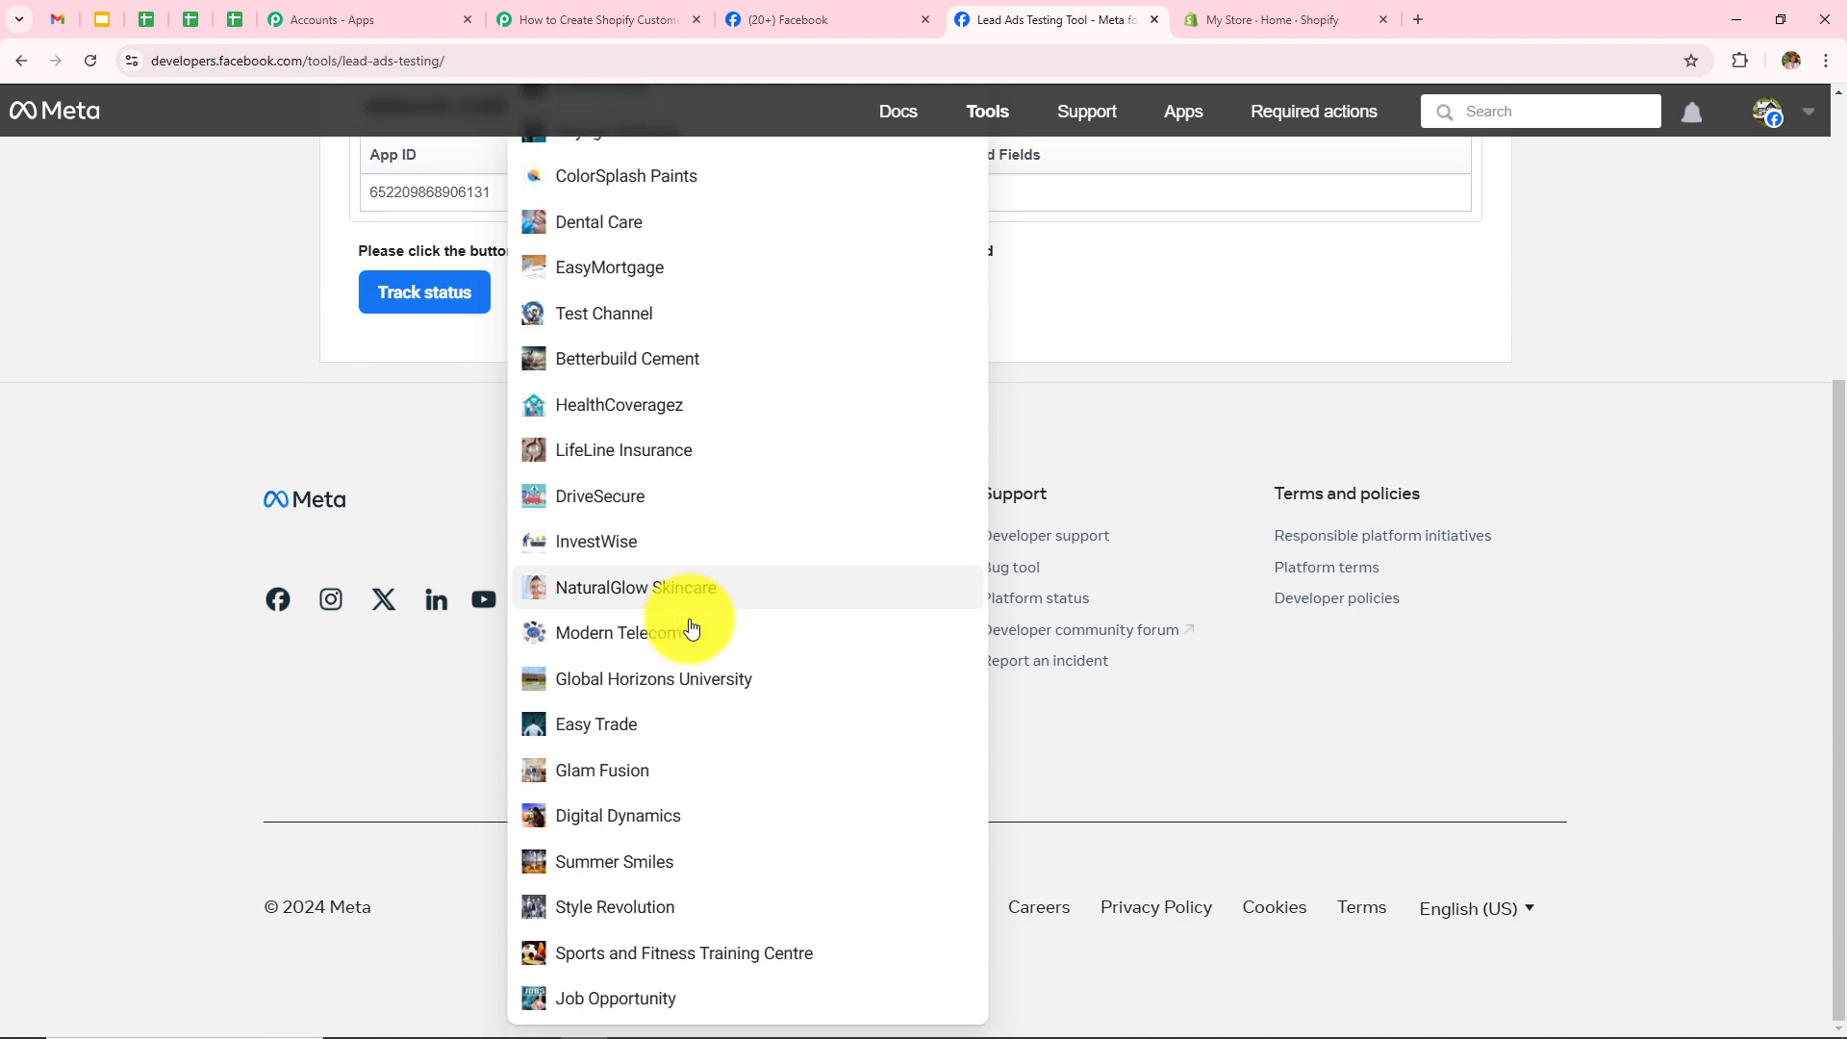
pyautogui.click(604, 774)
pyautogui.scroll(3, 460, 506)
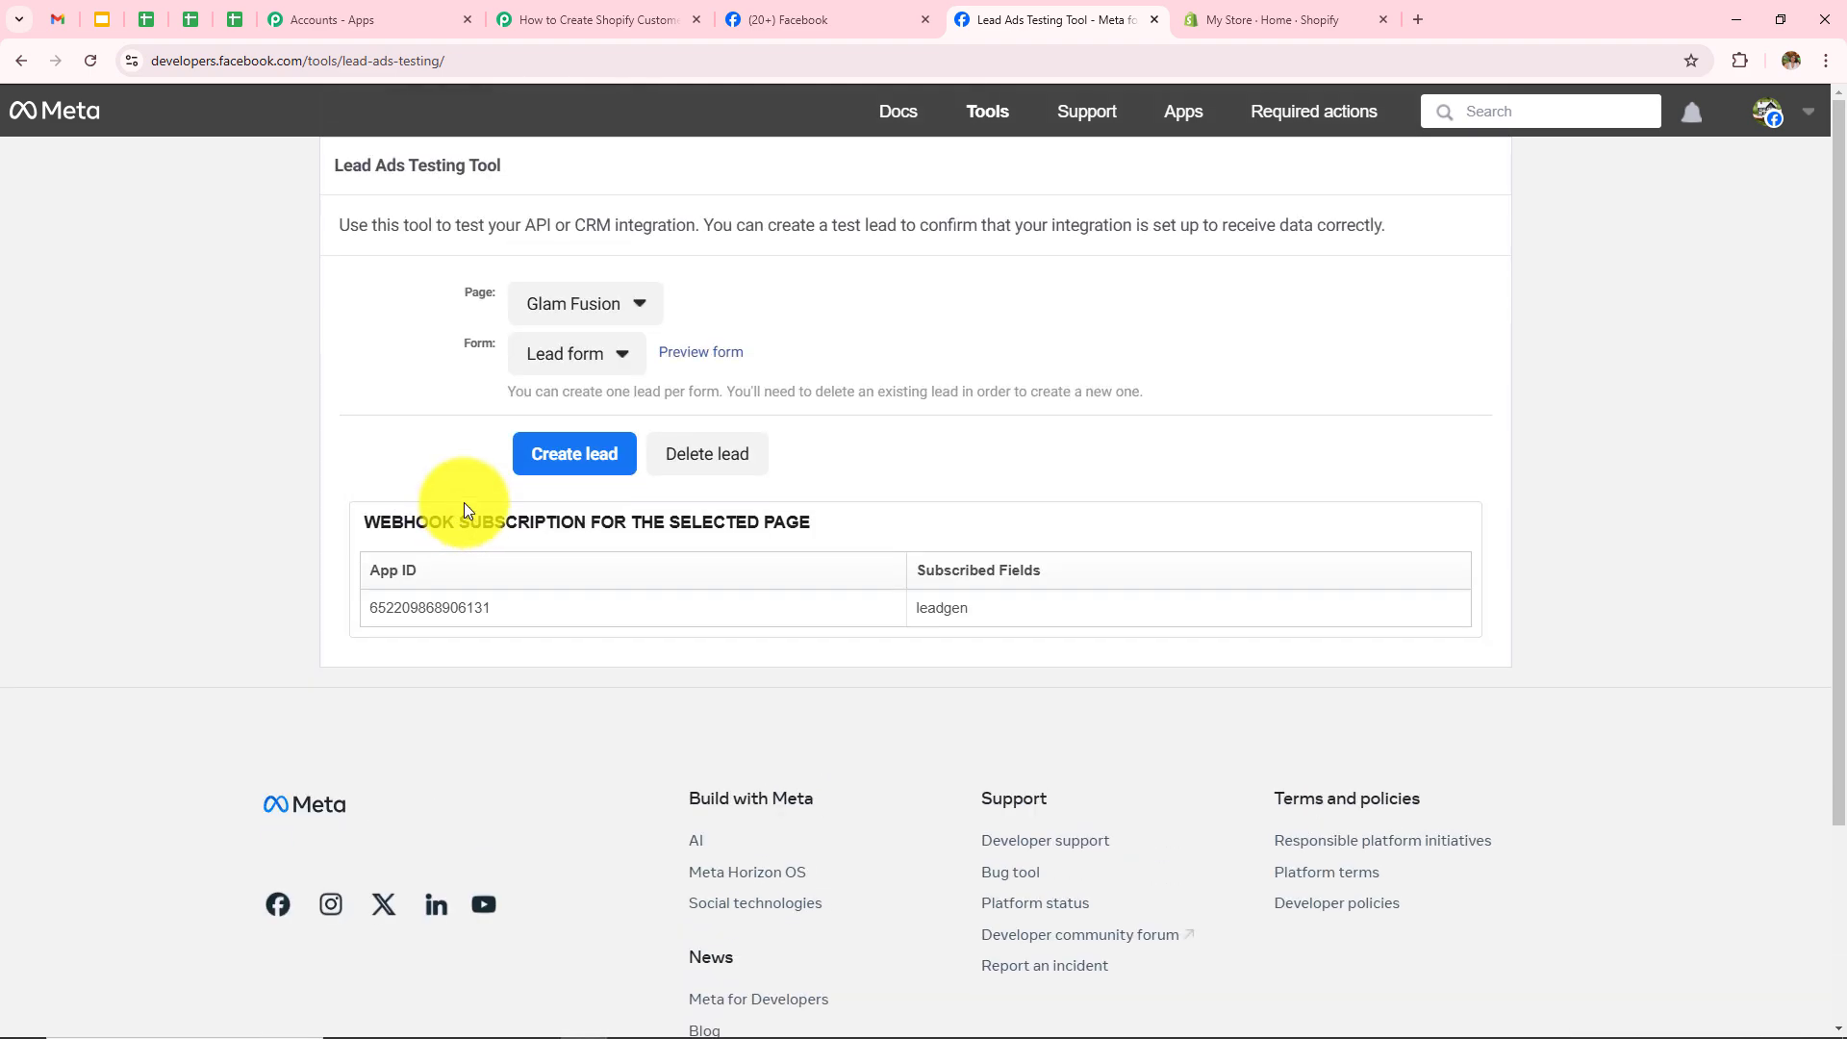
pyautogui.click(550, 356)
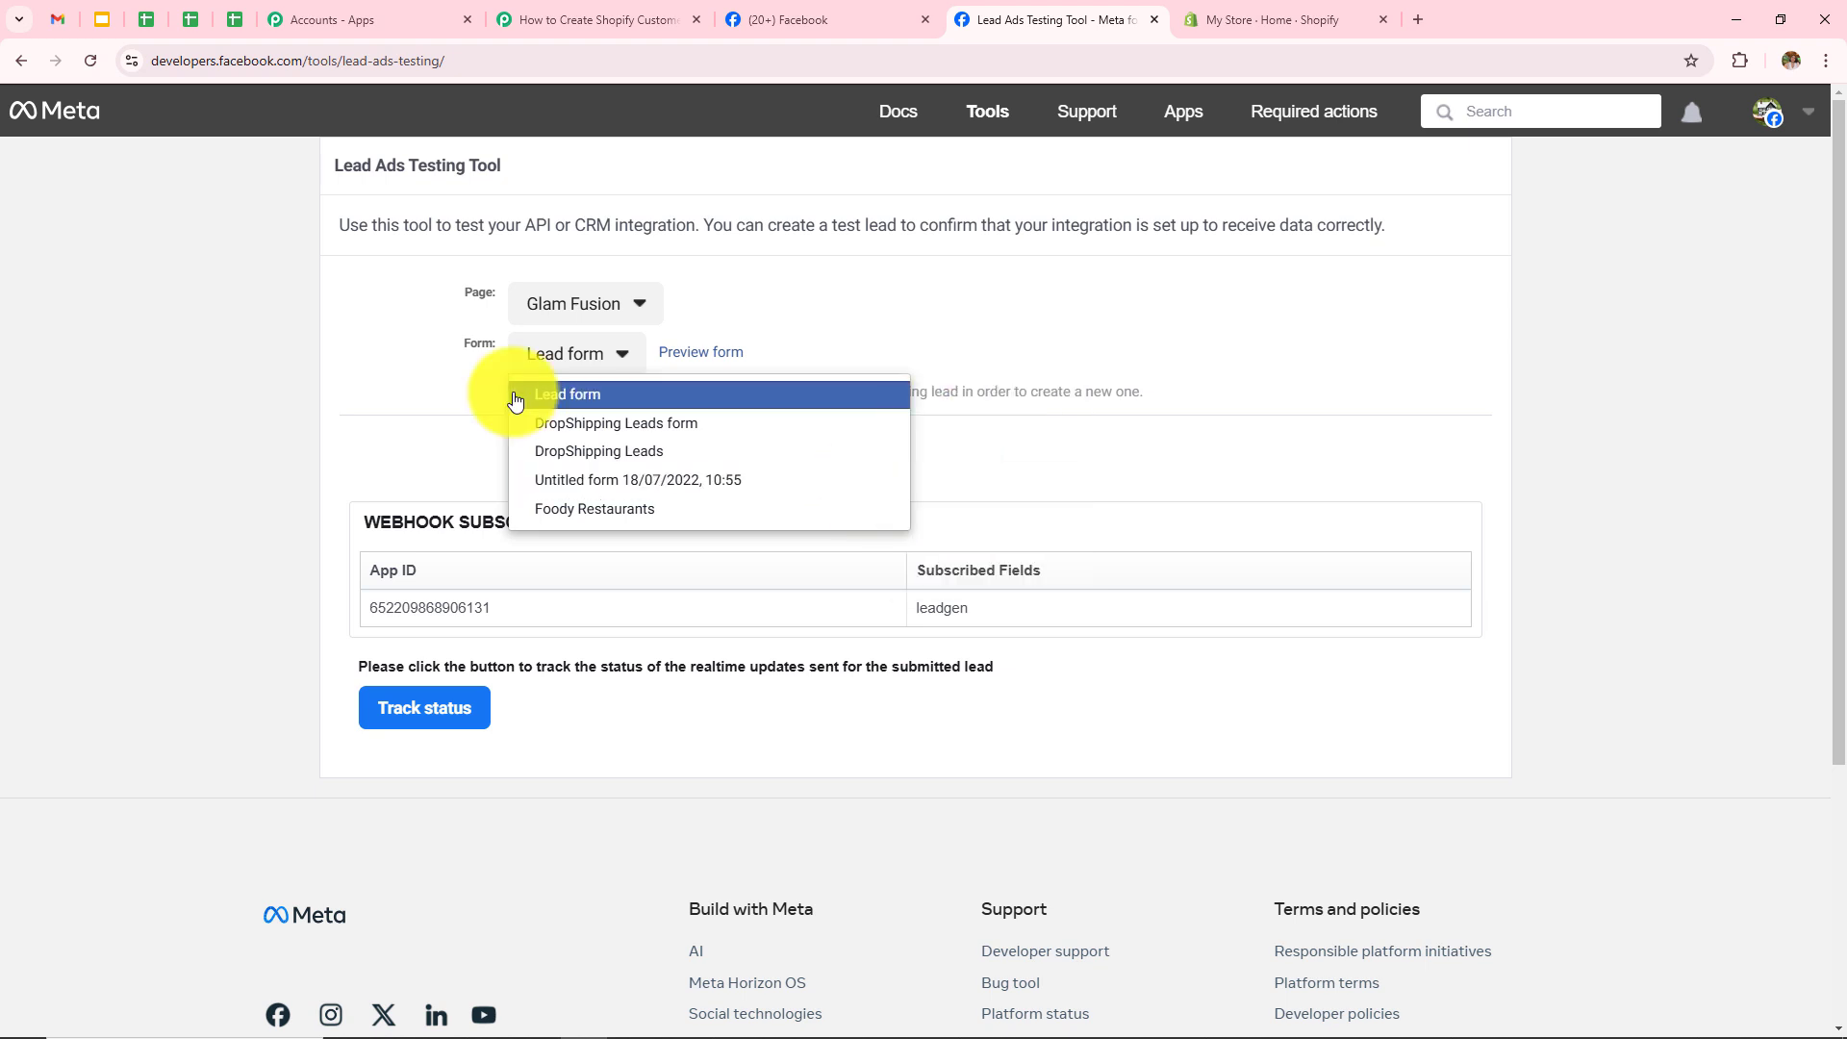
pyautogui.click(562, 395)
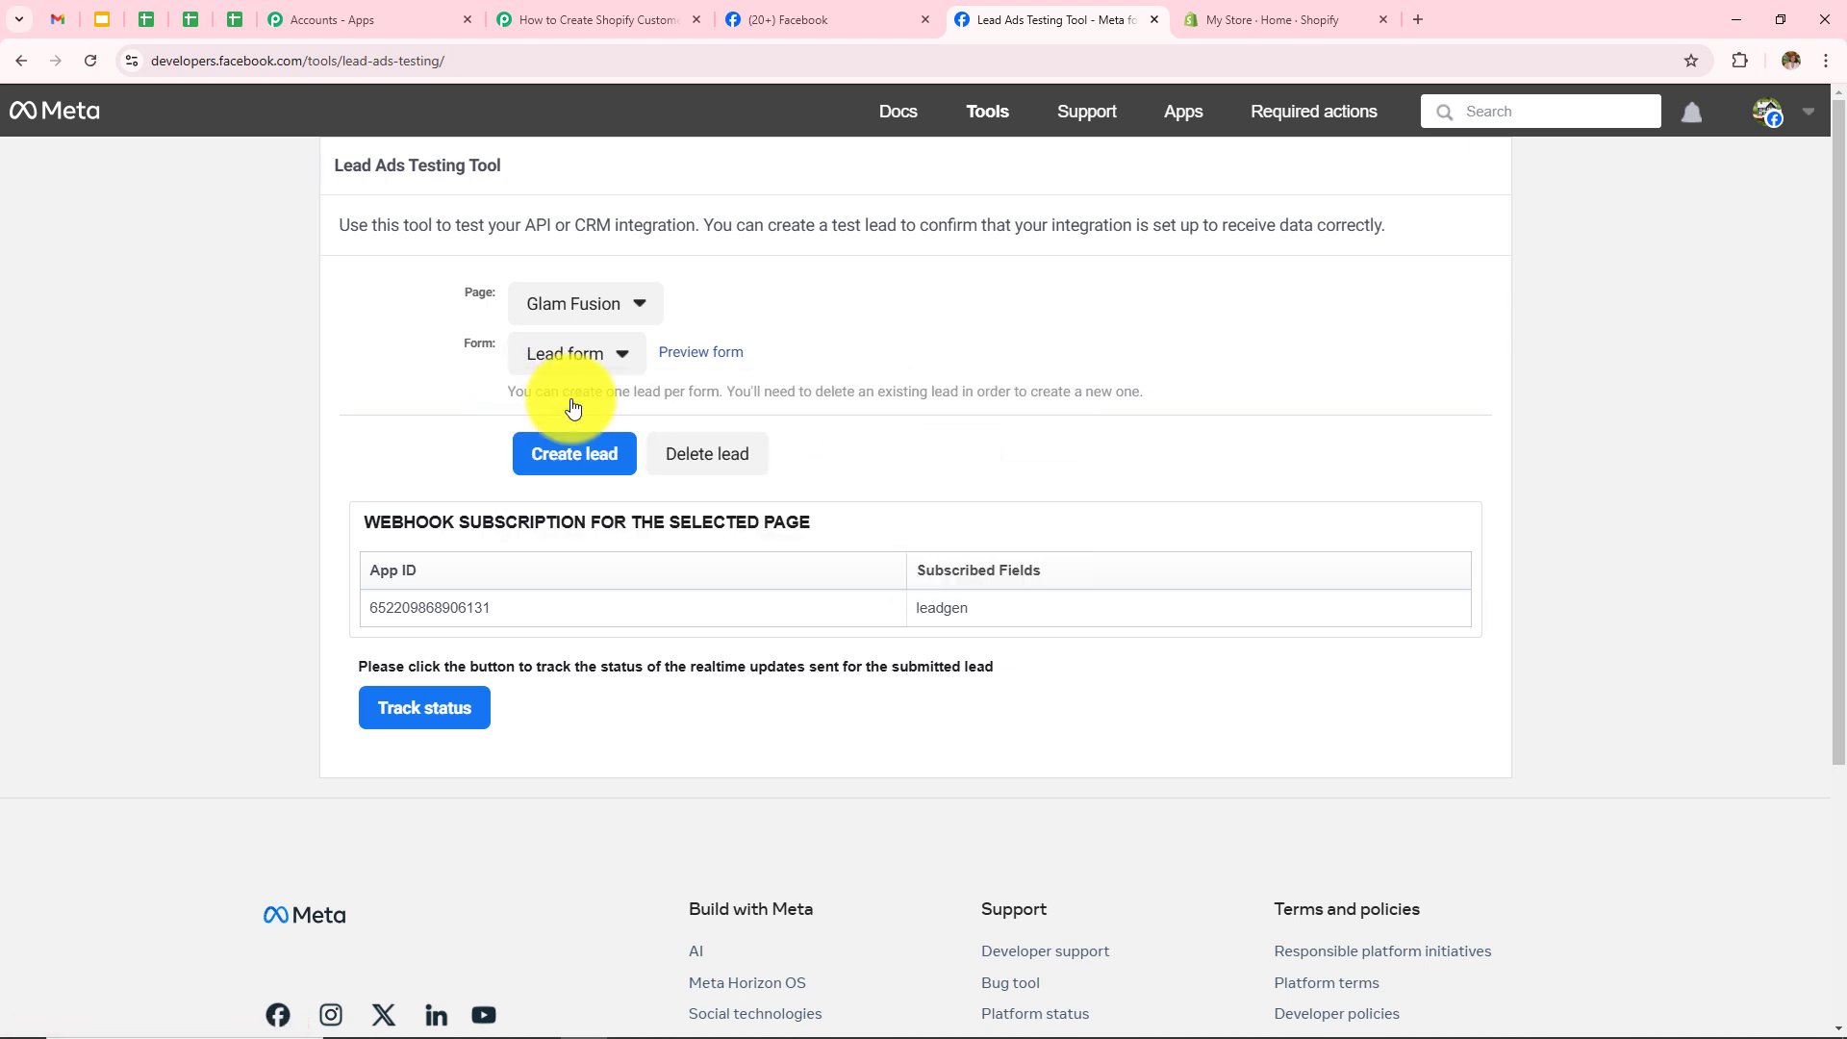
# Step: Set the trigger's form to Lead form and send the test request to await a webhook lead
pyautogui.click(597, 19)
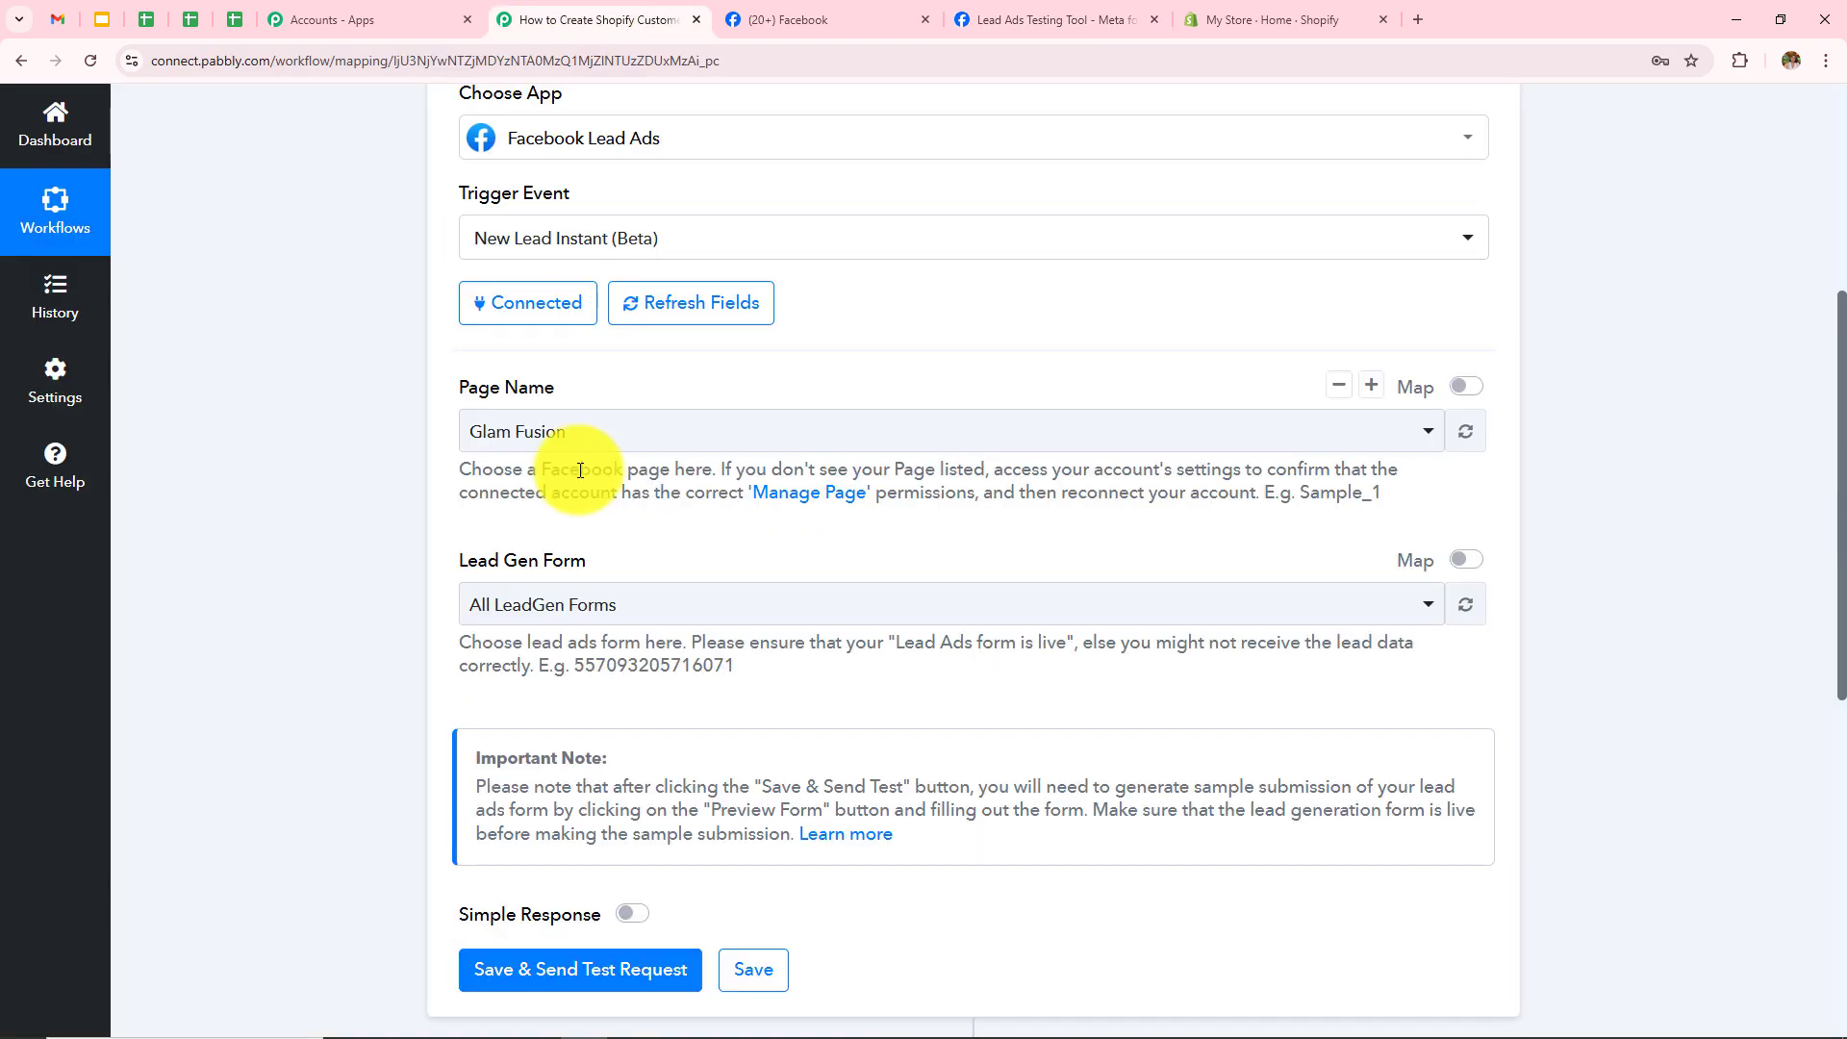
pyautogui.click(583, 604)
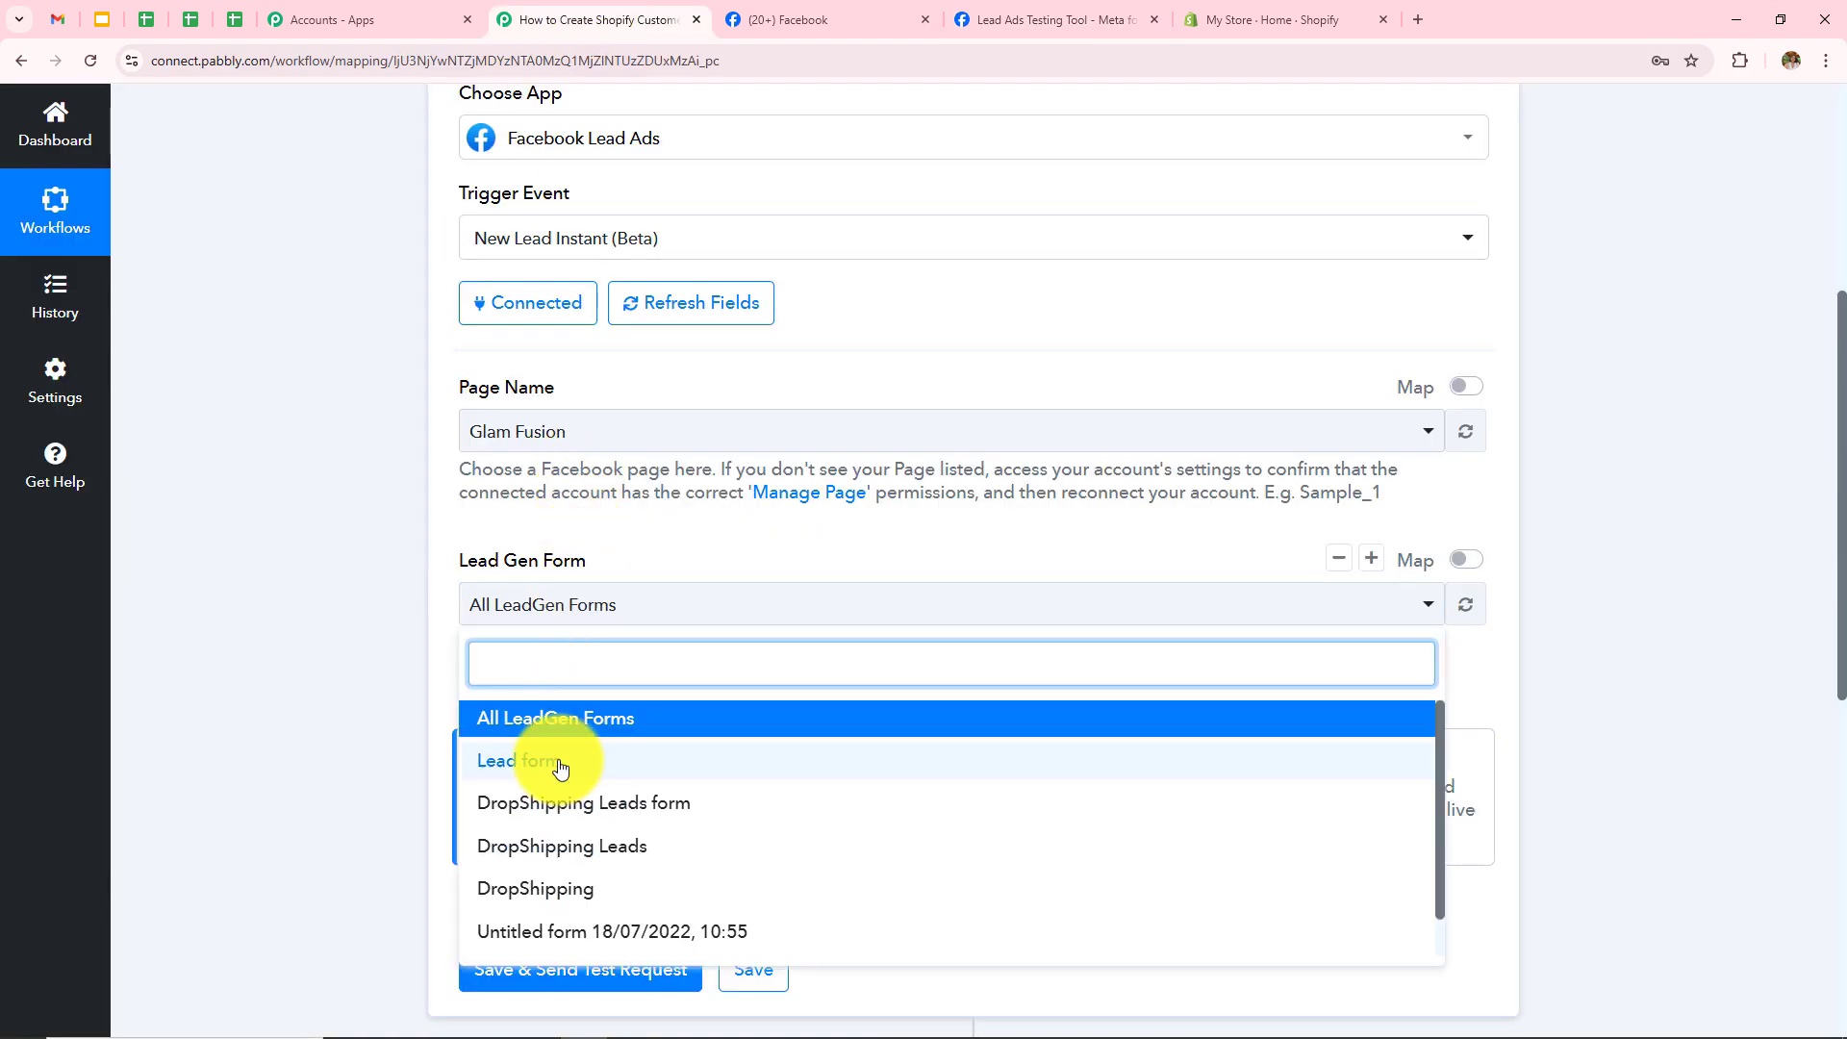
pyautogui.click(561, 762)
pyautogui.scroll(-1, 934, 340)
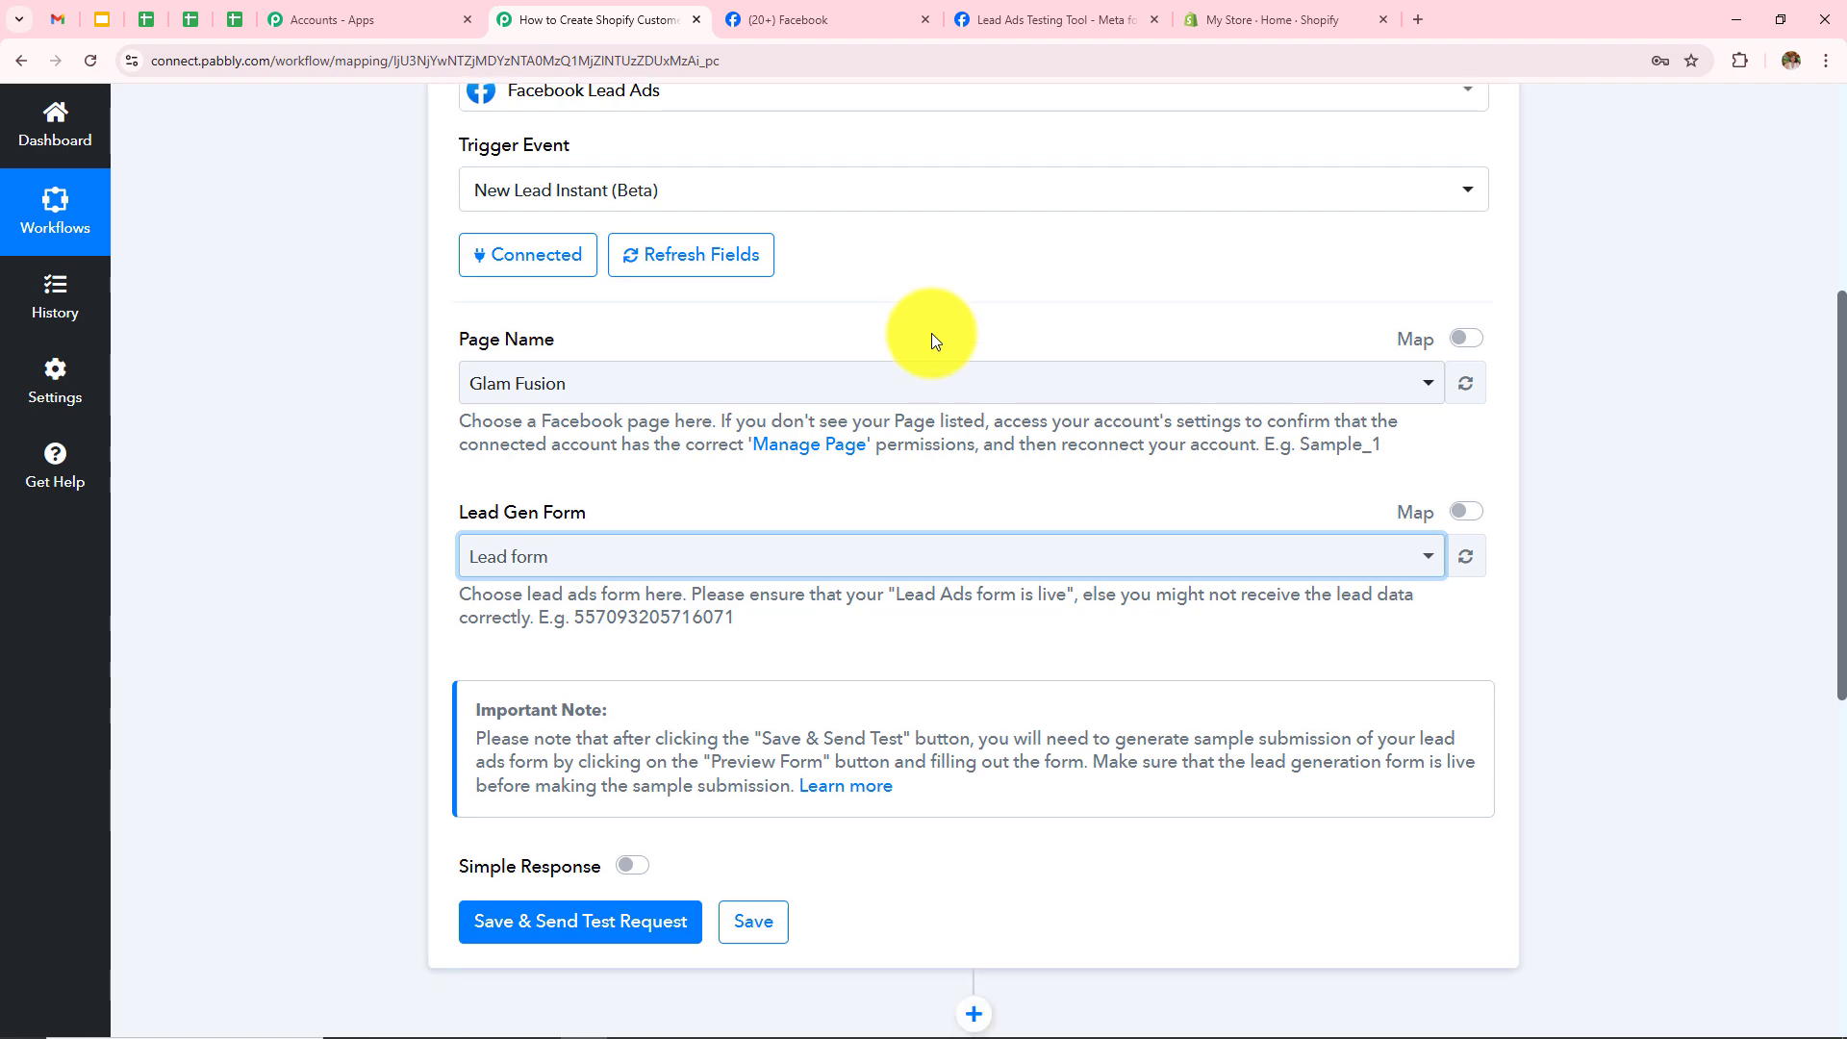
pyautogui.scroll(-3, 931, 333)
pyautogui.click(602, 587)
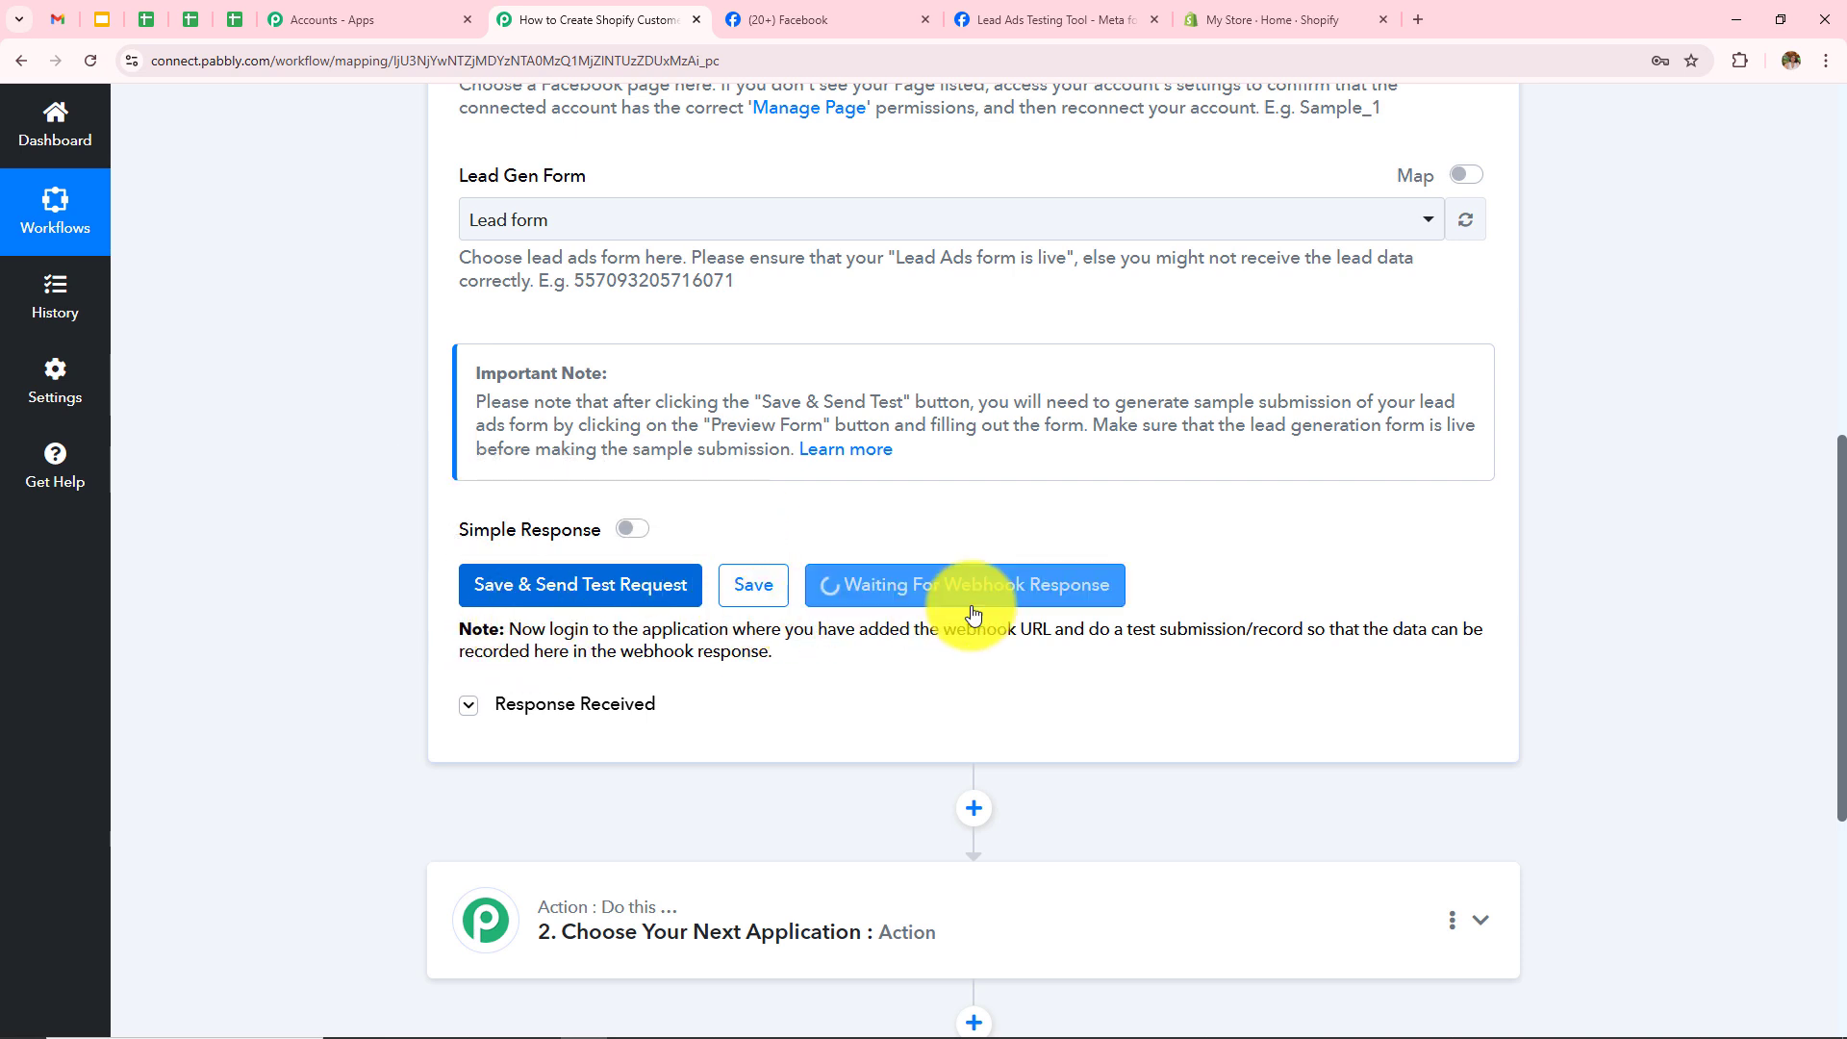
pyautogui.moveTo(510, 627); pyautogui.dragTo(899, 674)
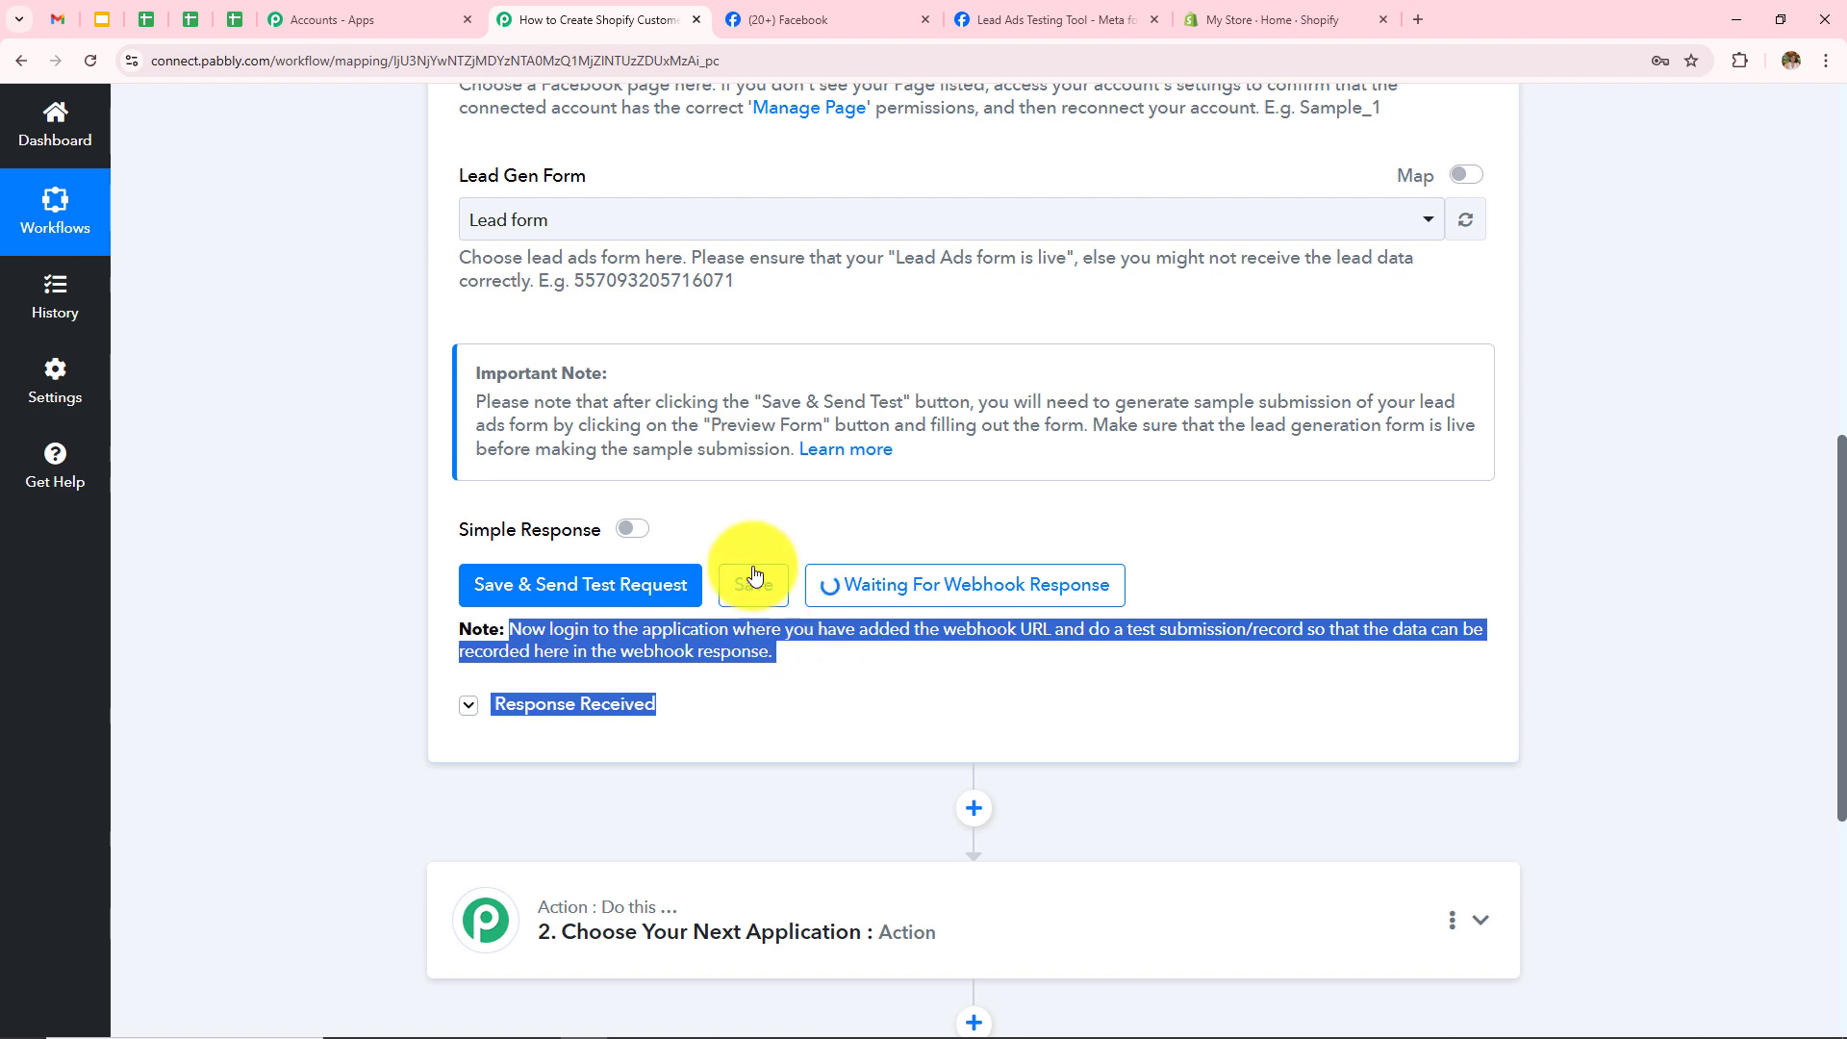
pyautogui.click(1054, 19)
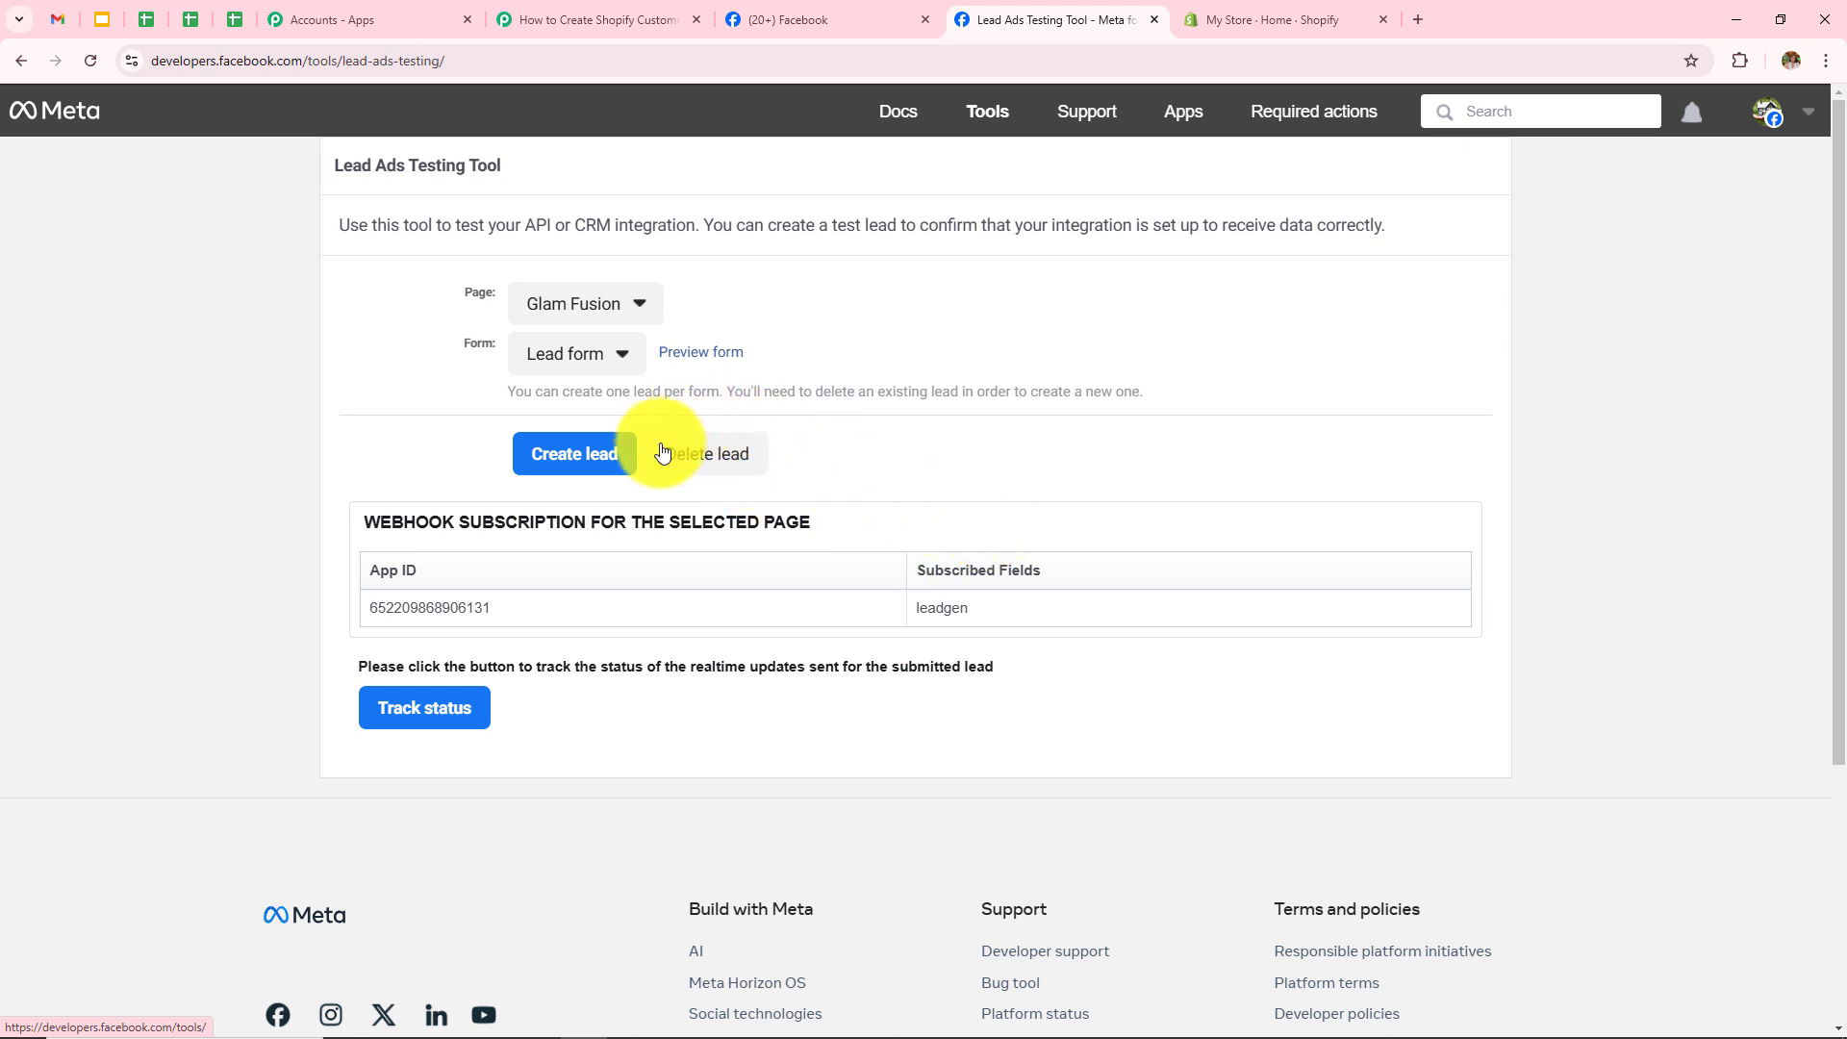
# Step: Delete the old test lead and reselect page Glam Fusion with Lead form
pyautogui.click(693, 479)
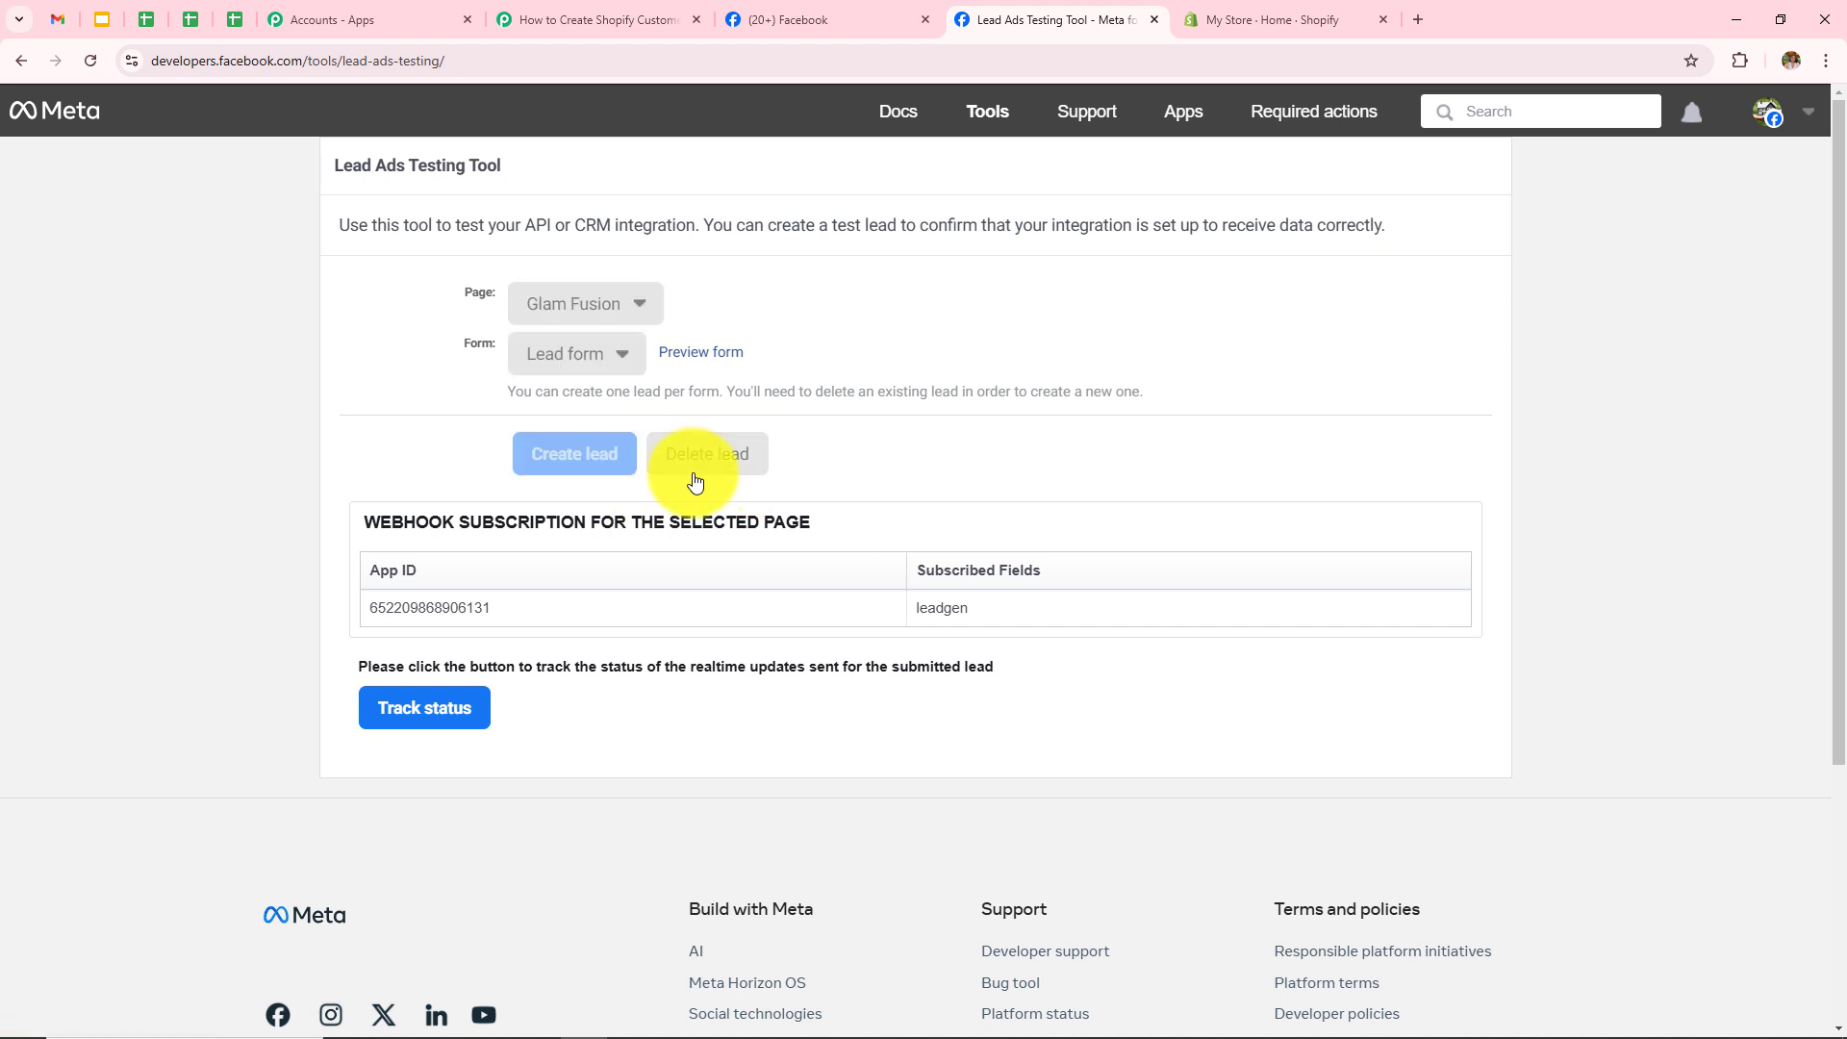
pyautogui.click(88, 62)
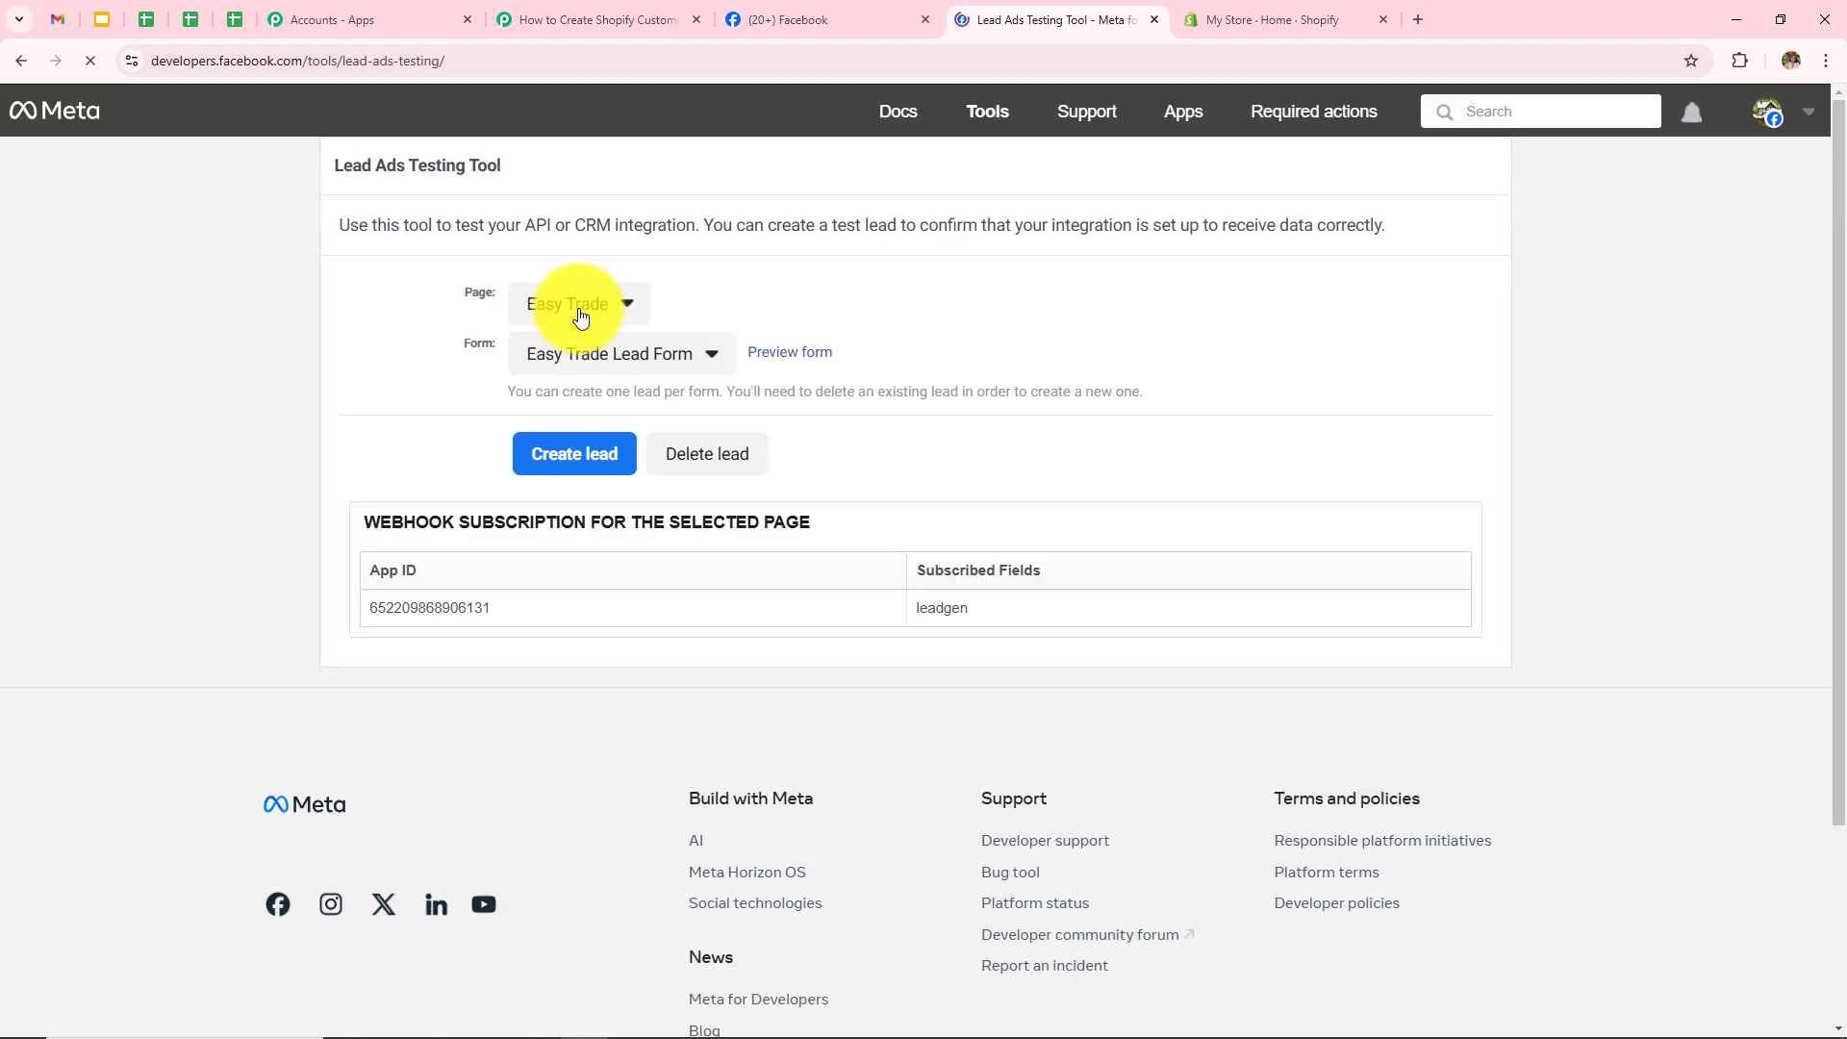
pyautogui.click(577, 306)
pyautogui.scroll(-4, 616, 784)
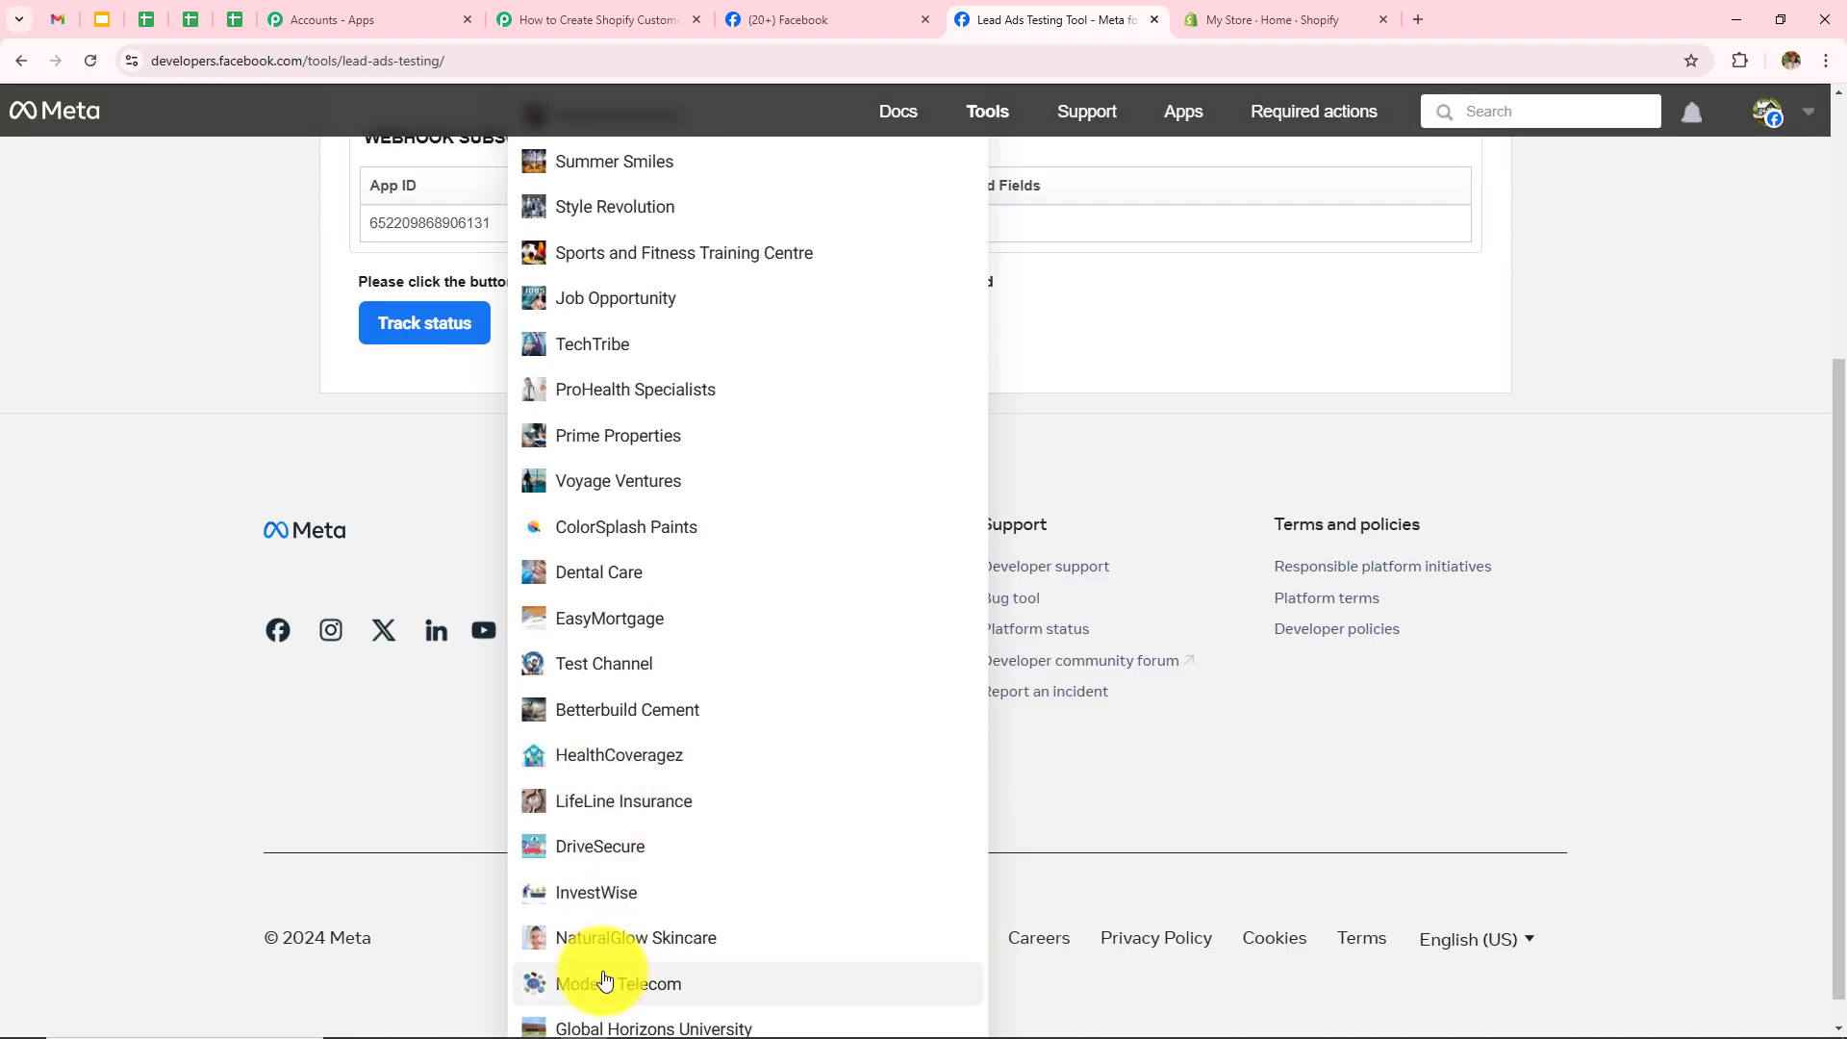
pyautogui.click(606, 887)
pyautogui.click(578, 322)
pyautogui.click(602, 363)
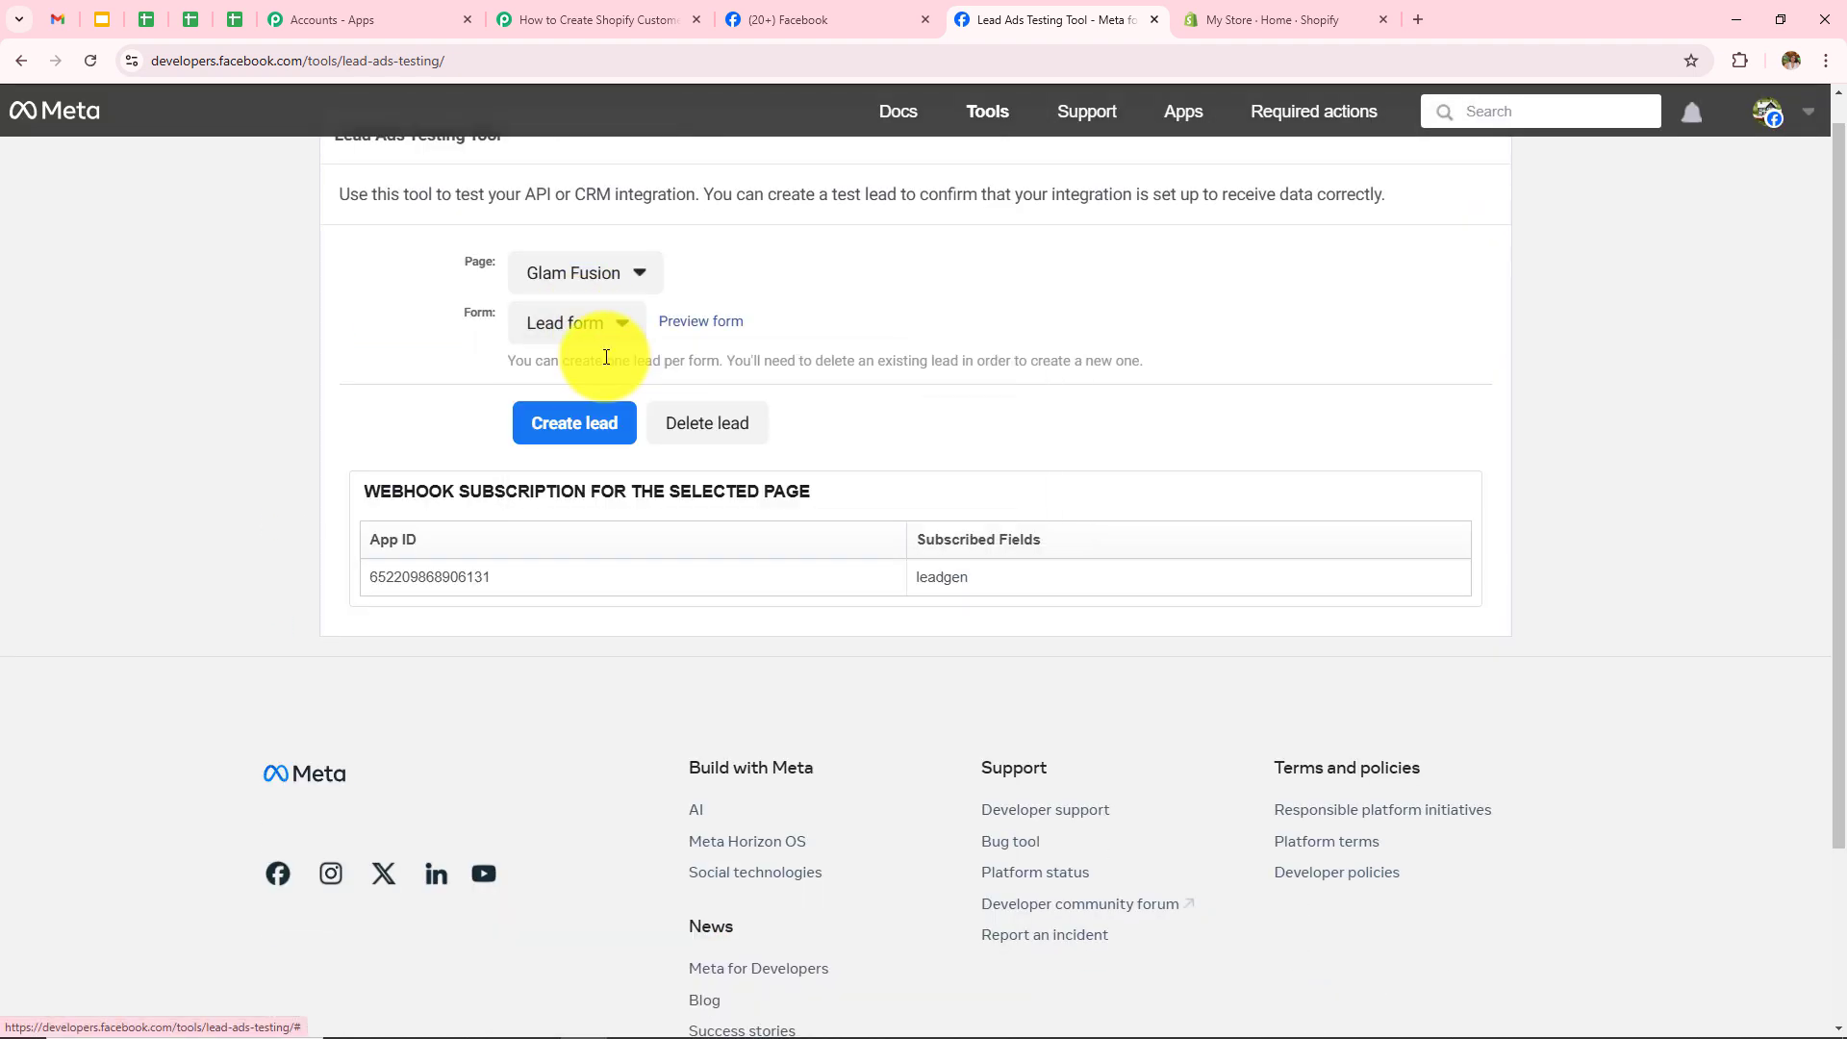
# Step: Submit a new test lead through the Lead form preview and check it in Pabbly
pyautogui.click(702, 323)
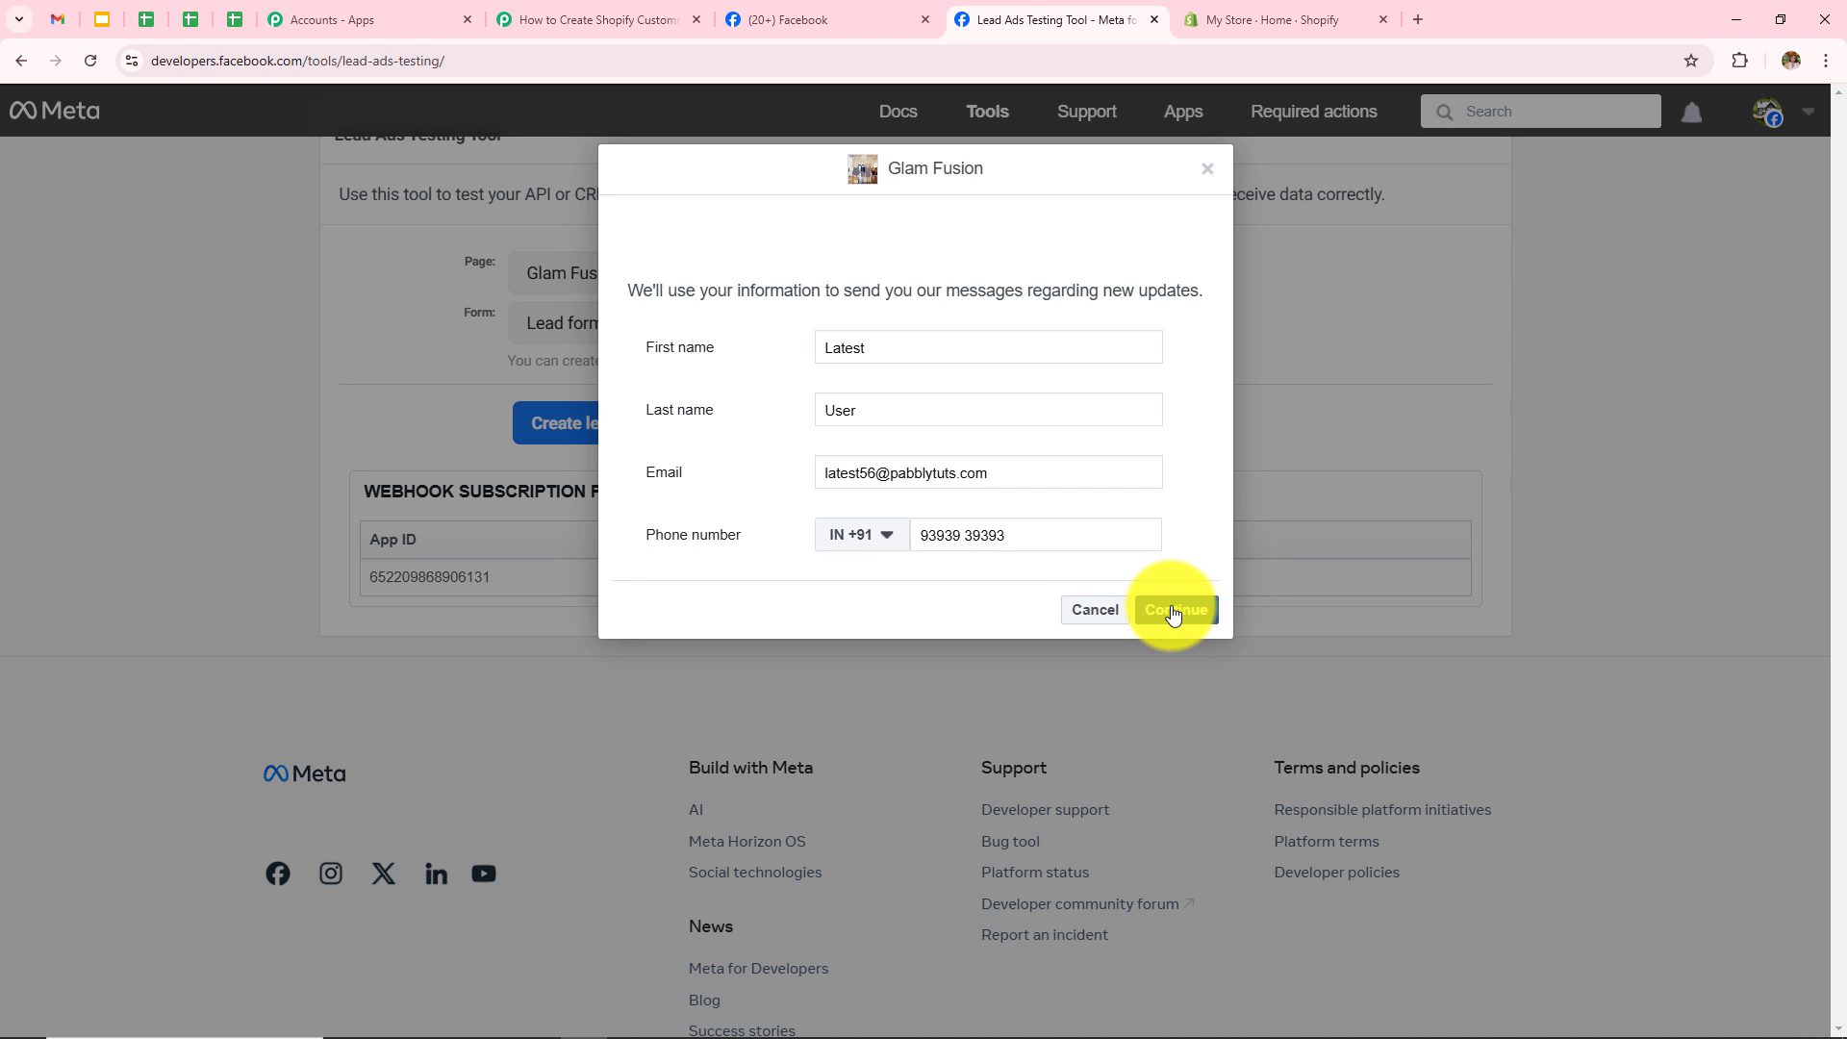
pyautogui.click(1172, 614)
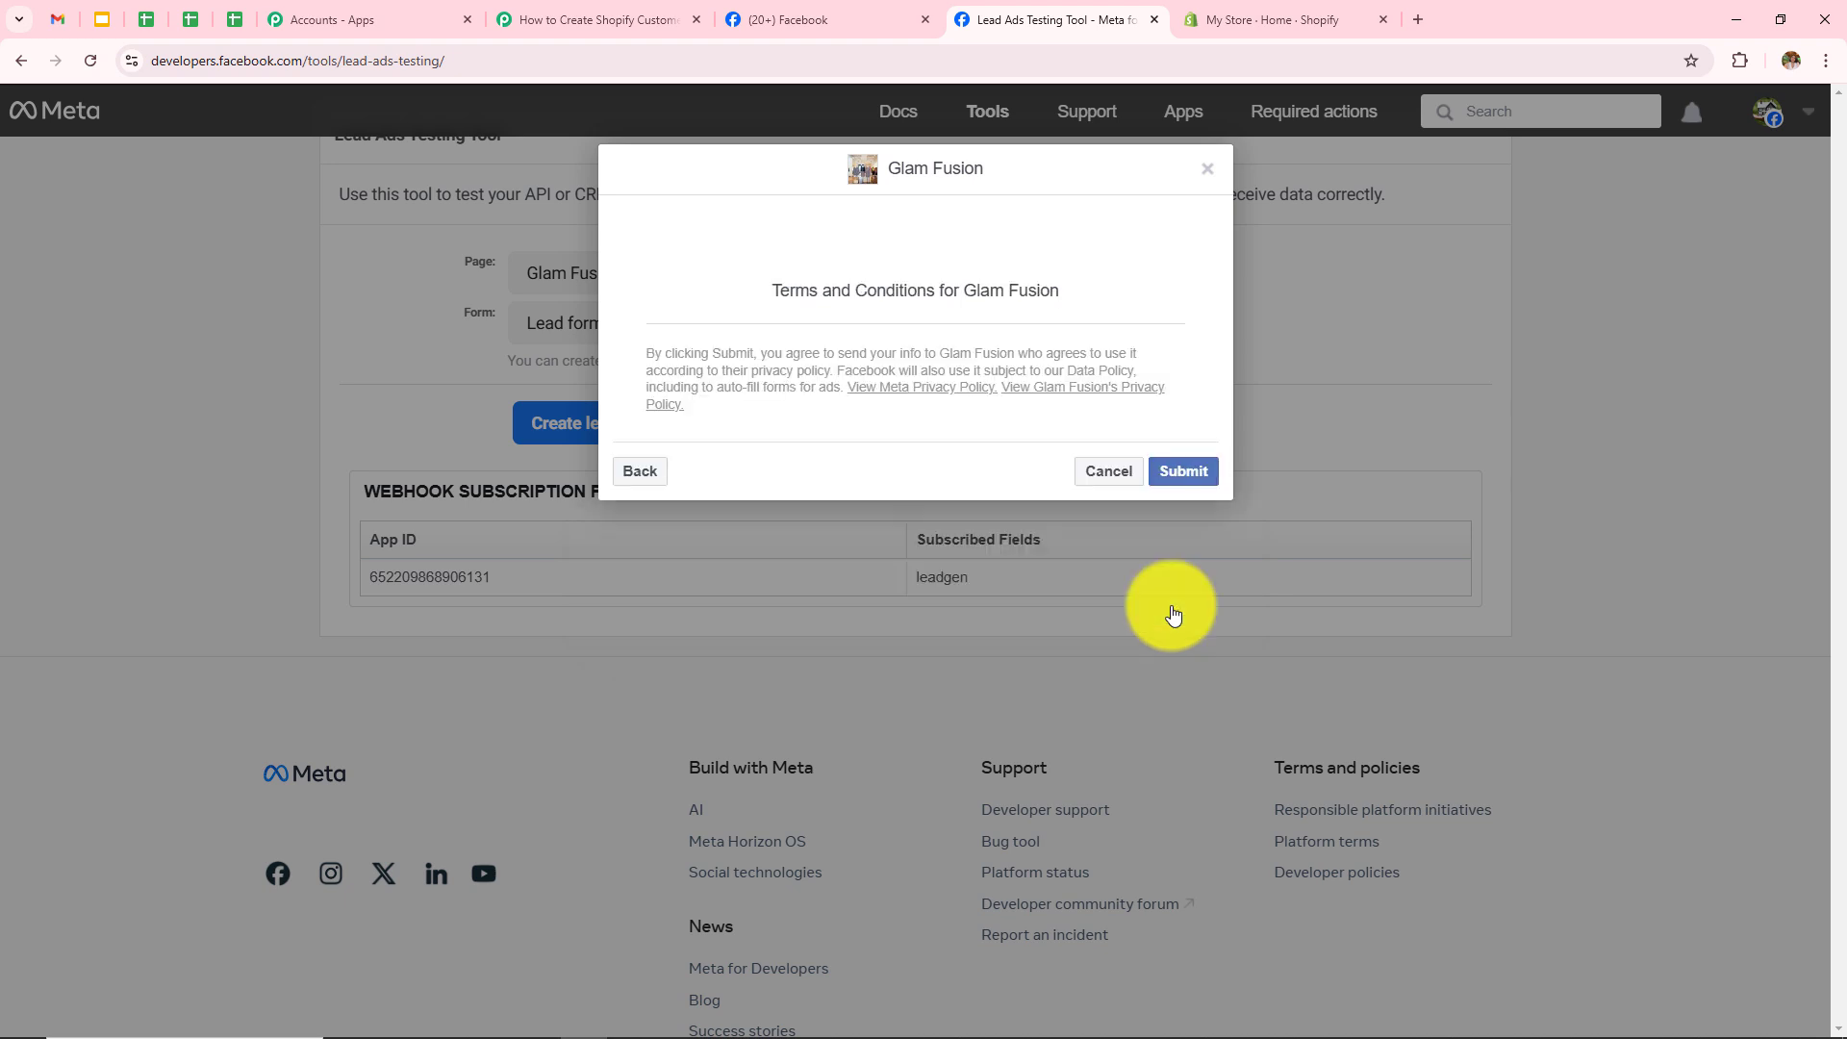
pyautogui.click(1196, 473)
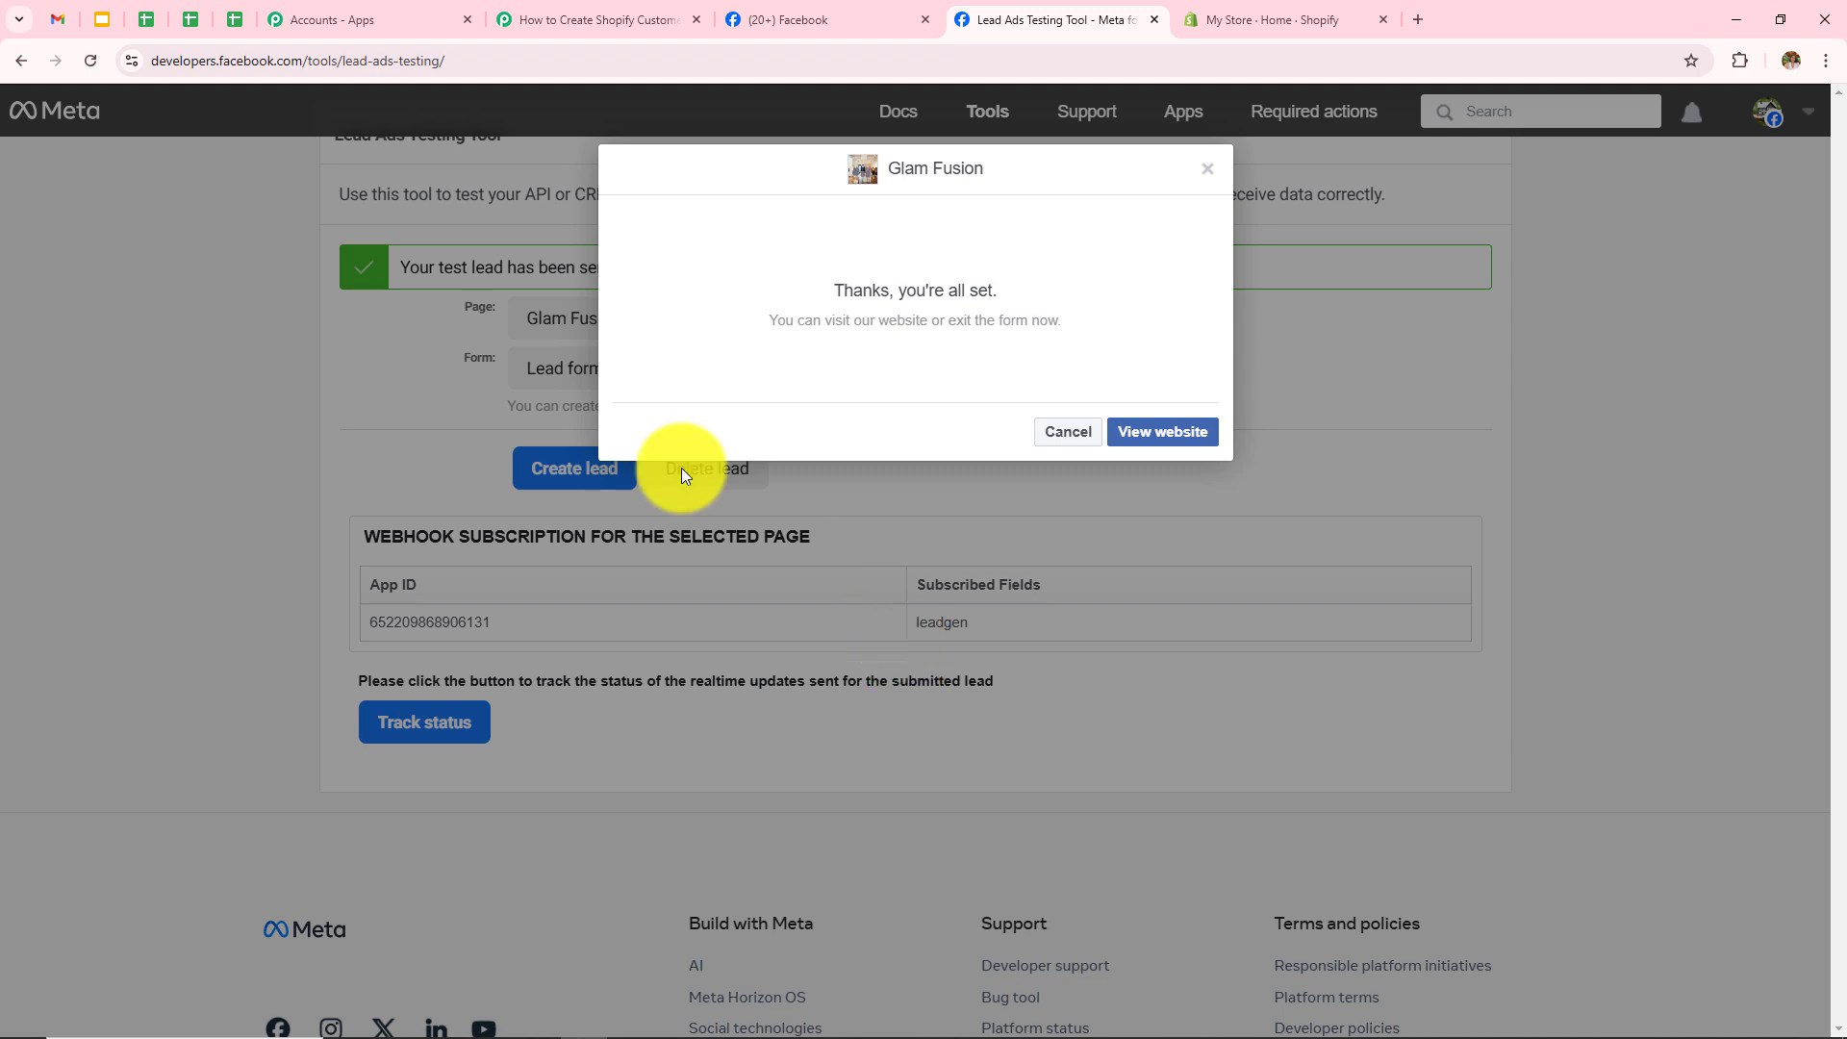
pyautogui.click(596, 20)
pyautogui.scroll(-1, 1314, 385)
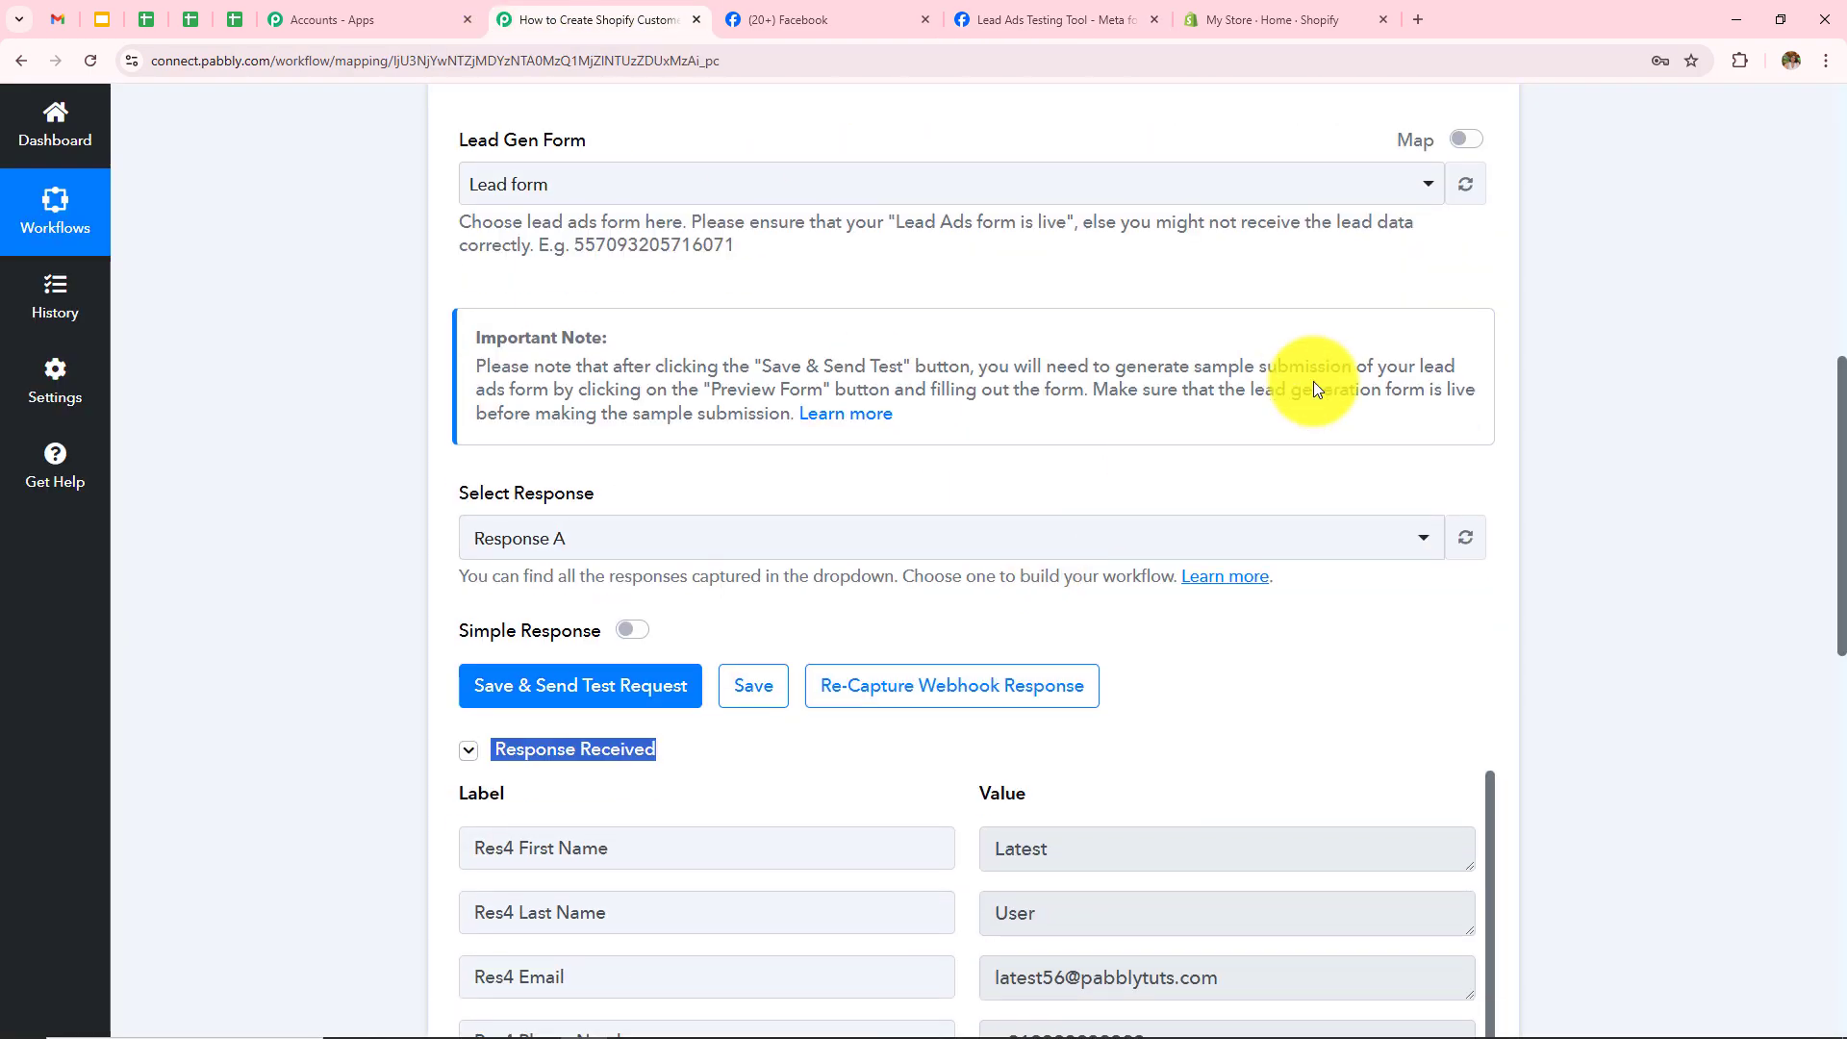
pyautogui.scroll(-6, 1313, 381)
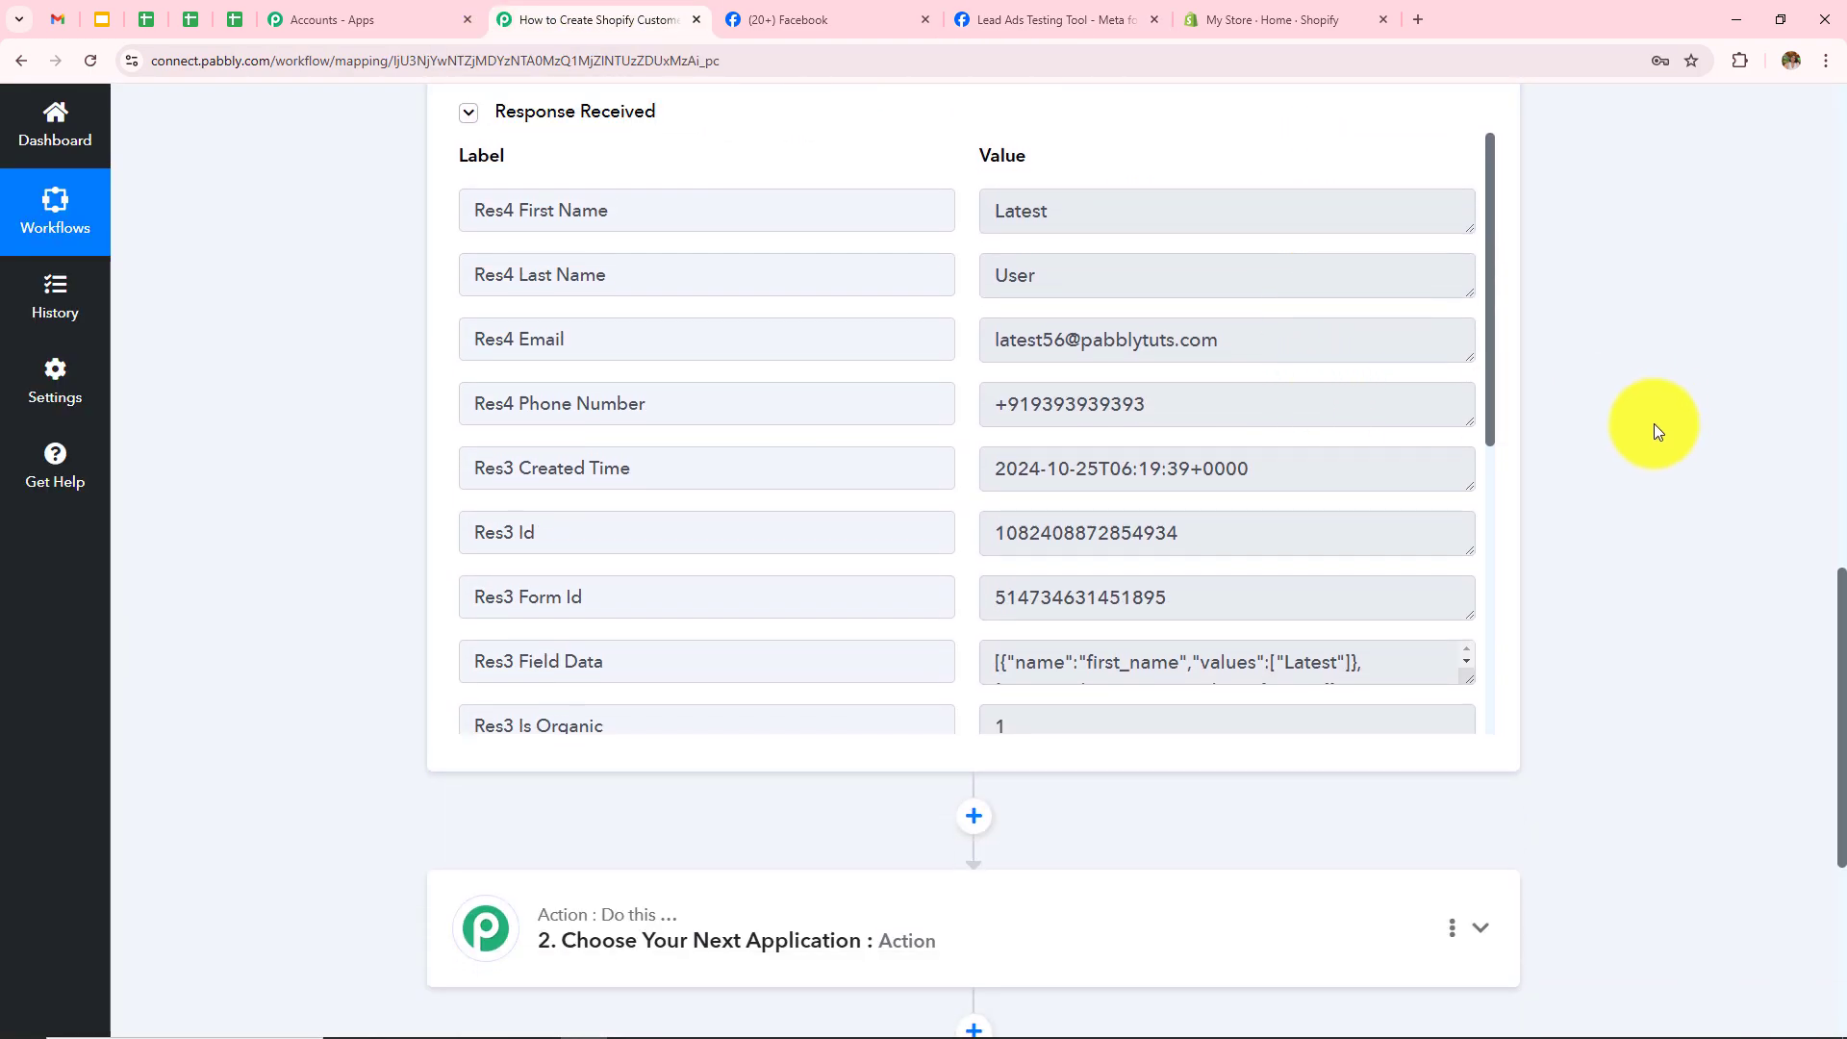
pyautogui.moveTo(1117, 214); pyautogui.dragTo(748, 262)
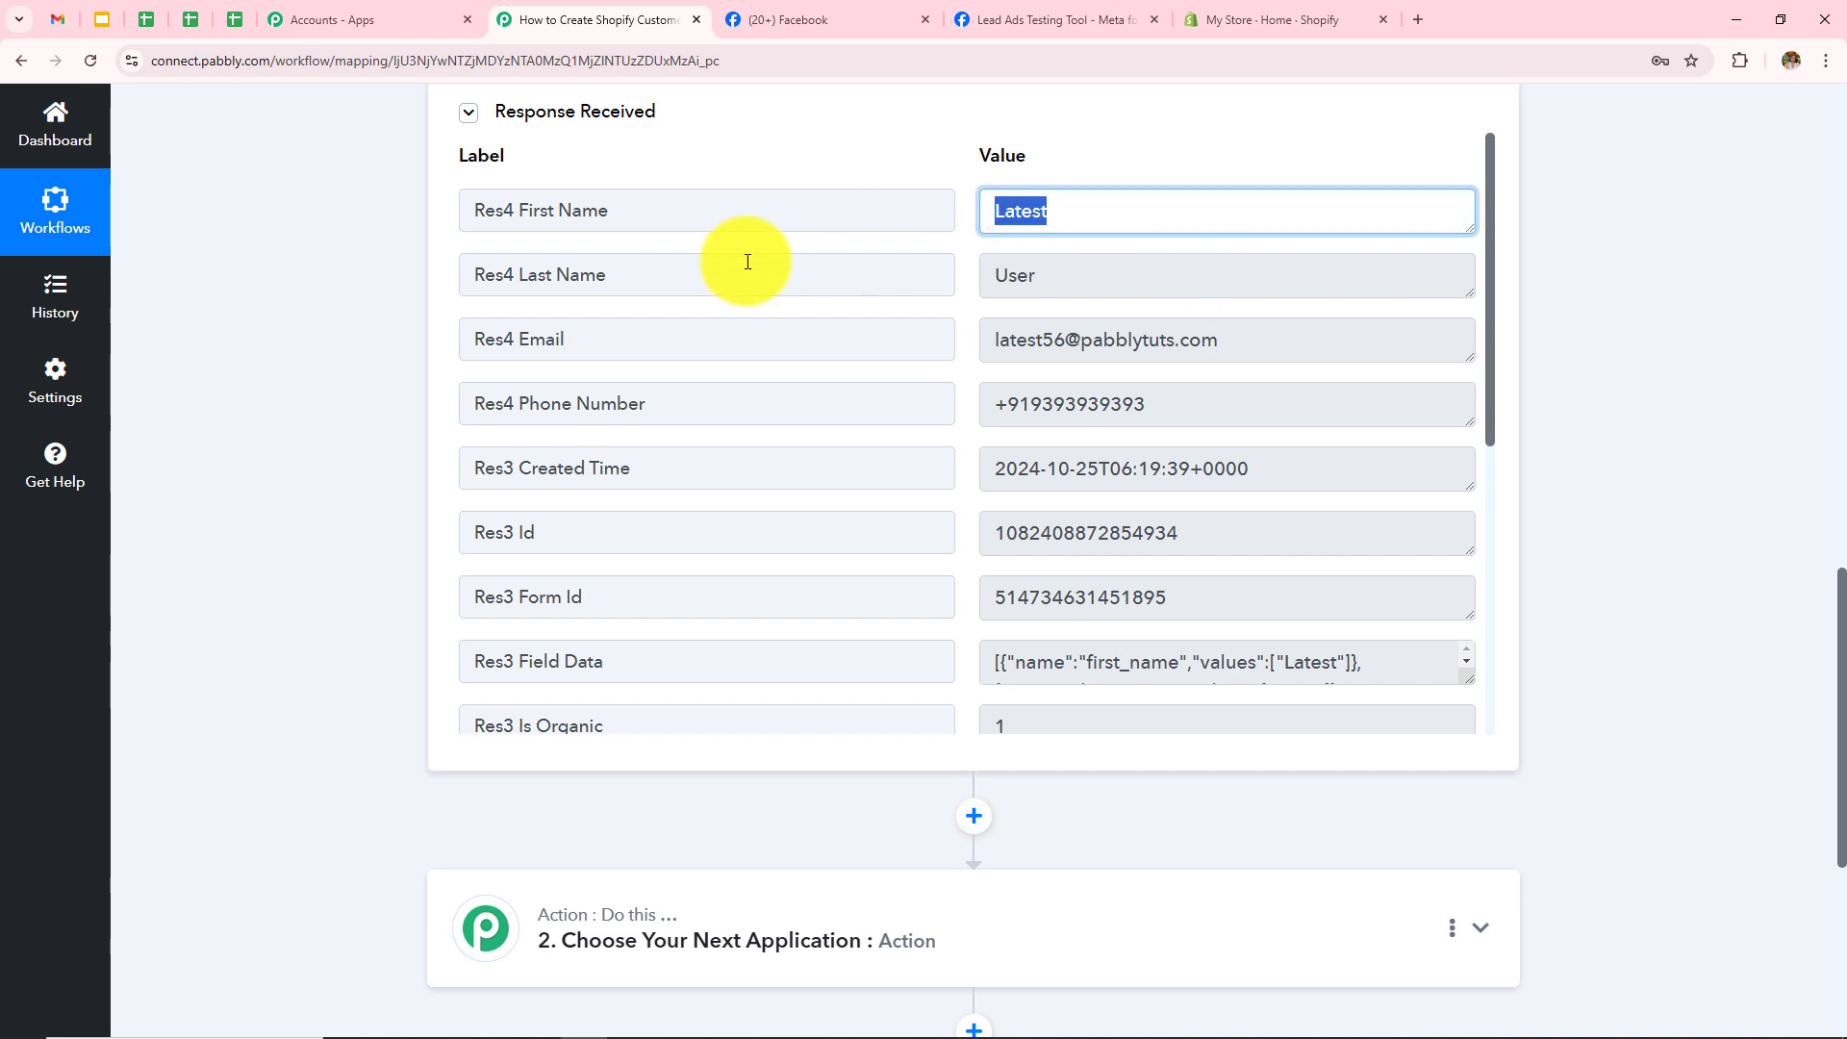
pyautogui.press('Tab')
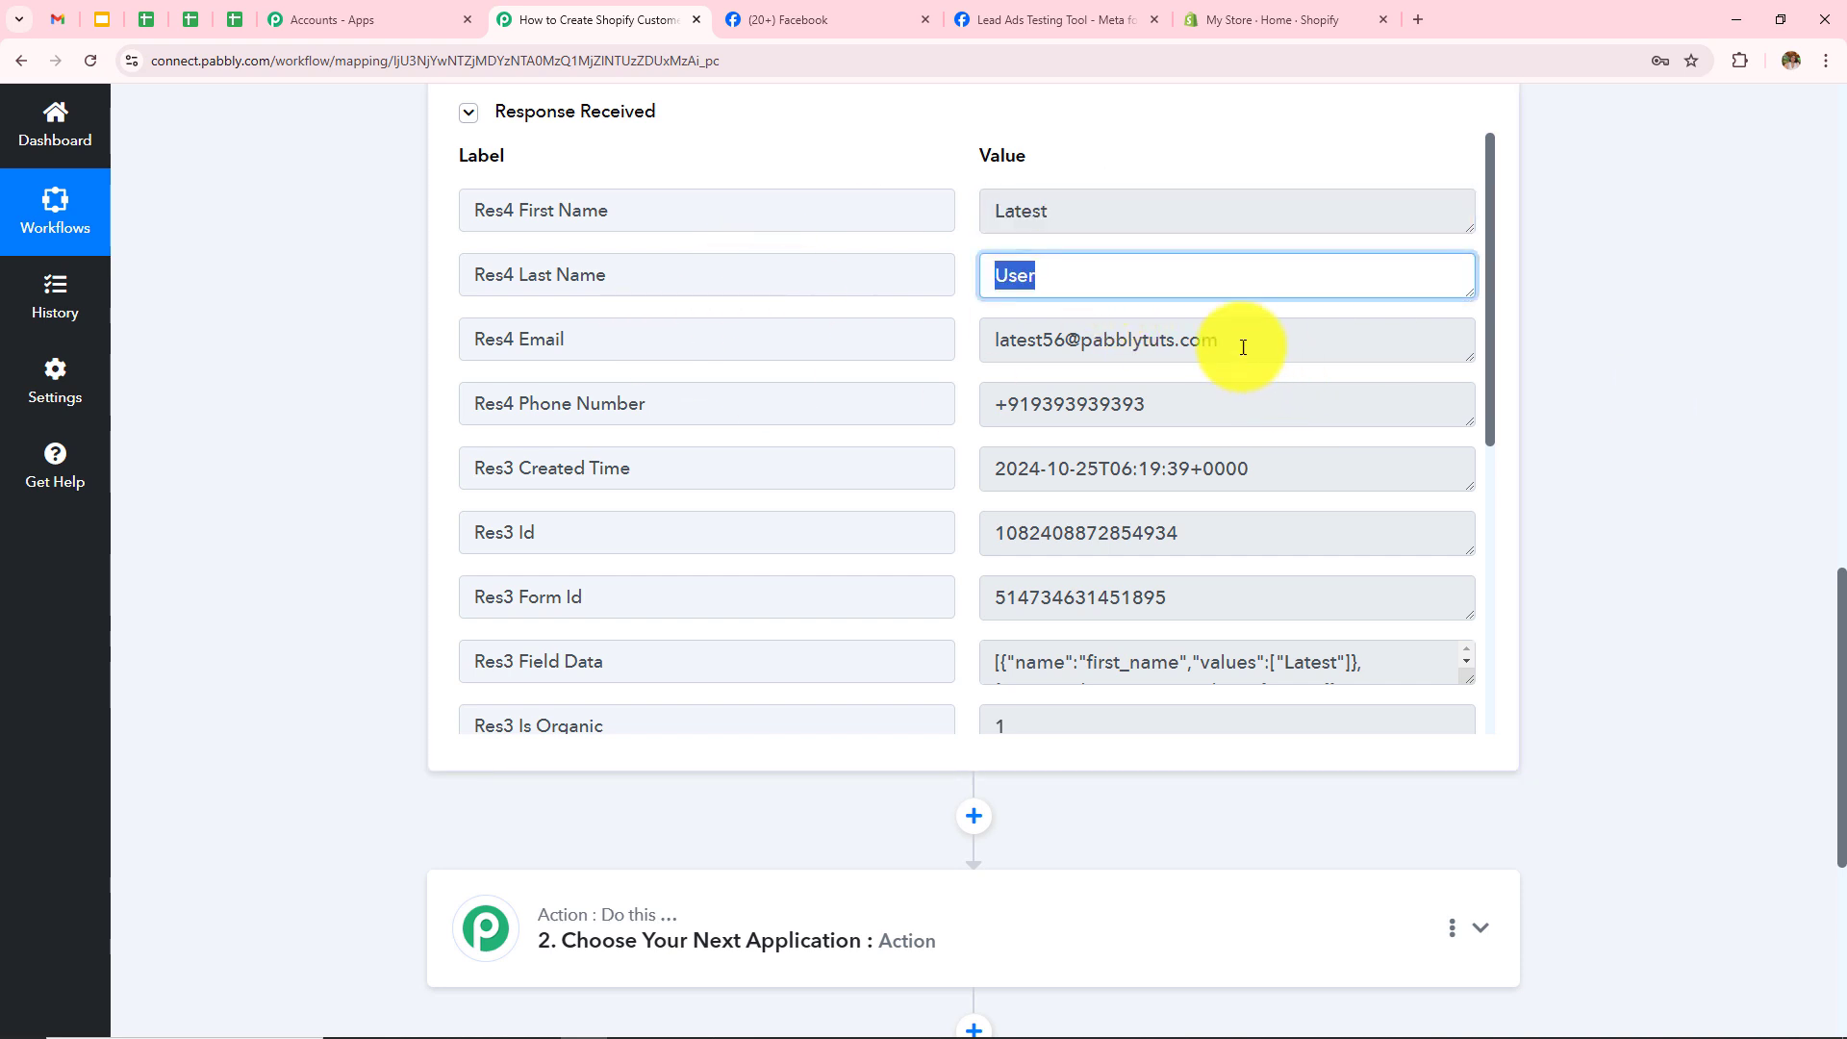
pyautogui.moveTo(1243, 346); pyautogui.dragTo(750, 501)
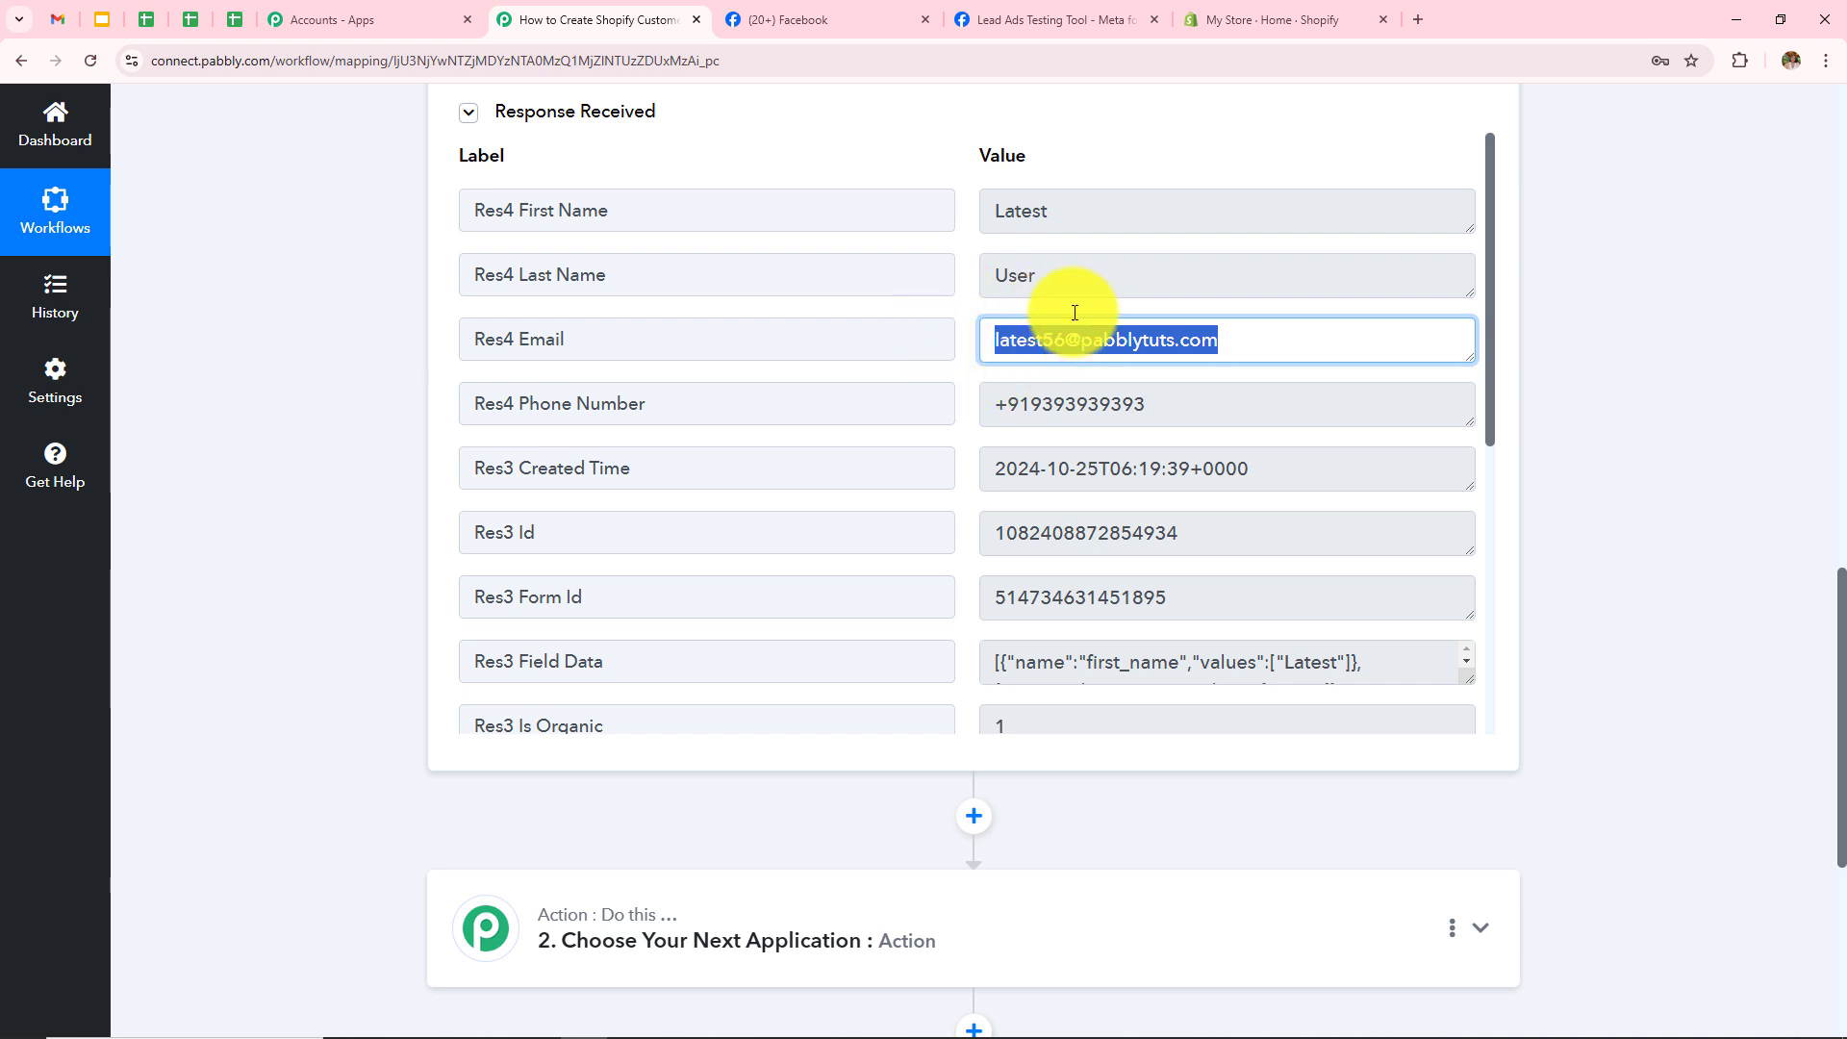
pyautogui.moveTo(1052, 404); pyautogui.dragTo(982, 472)
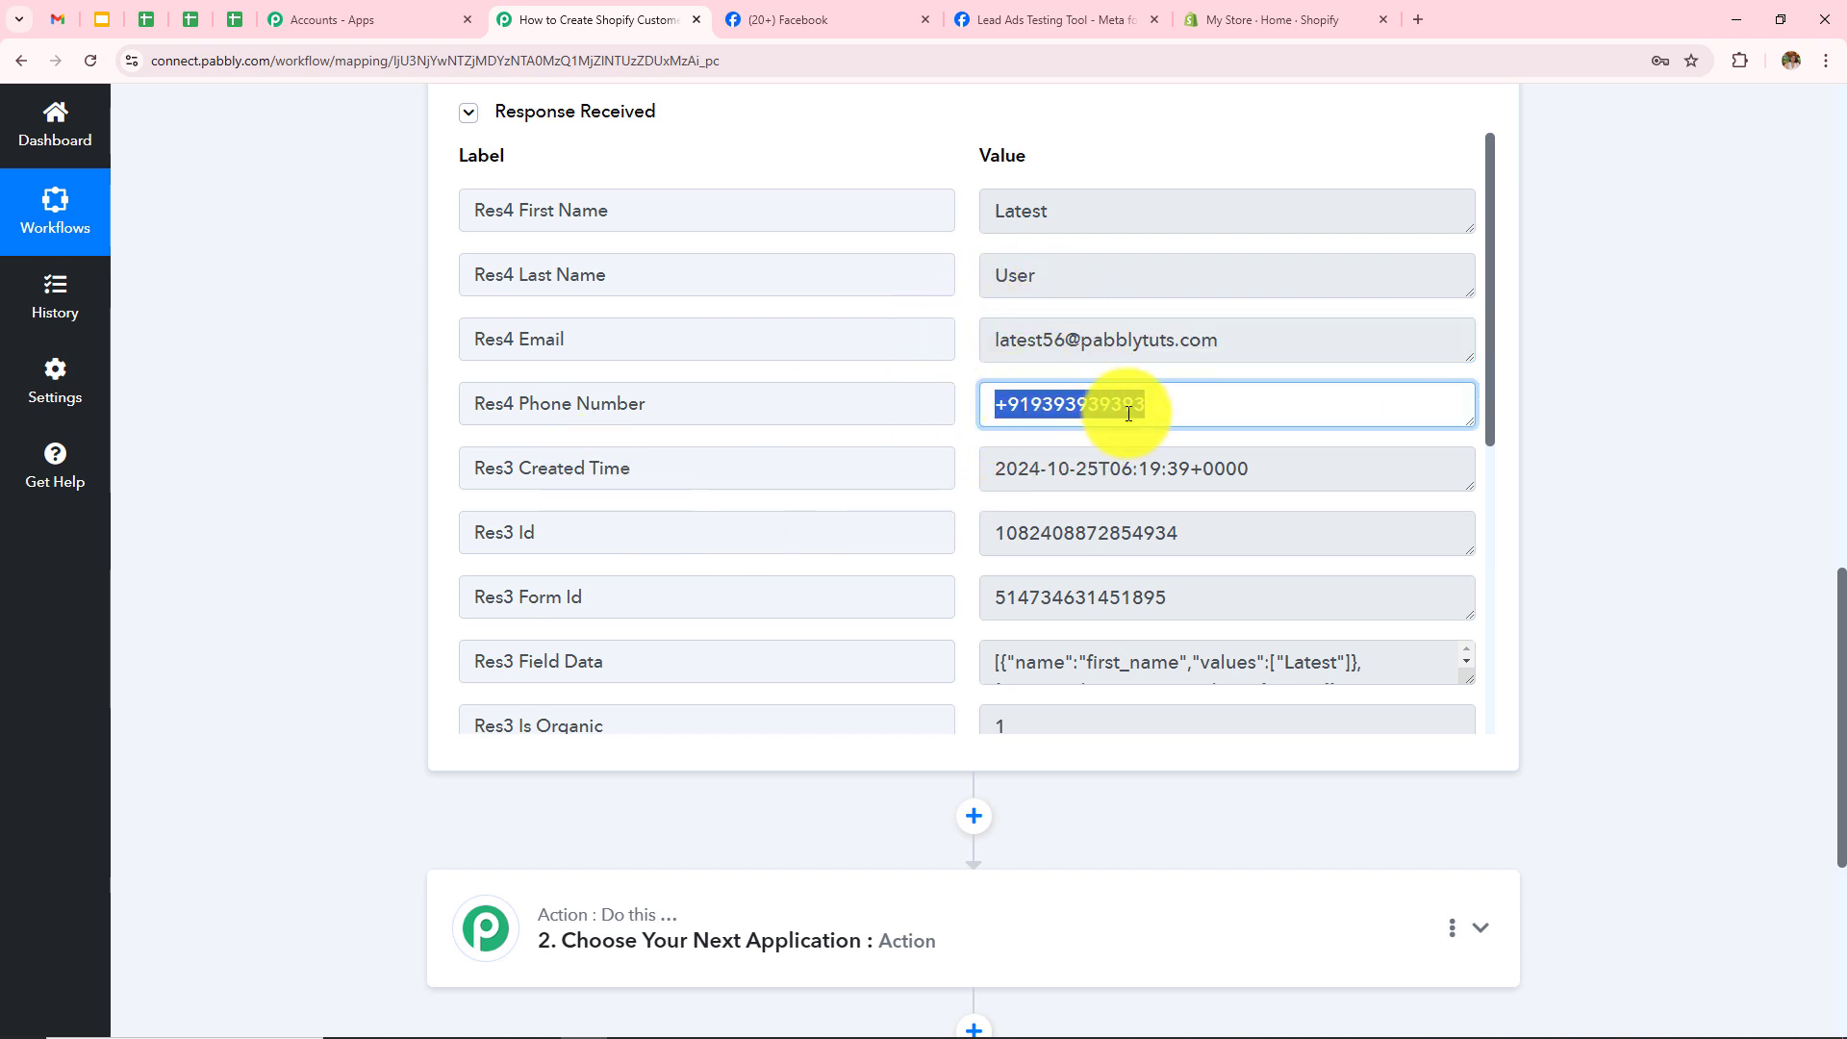
pyautogui.click(1600, 533)
pyautogui.scroll(12, 1599, 533)
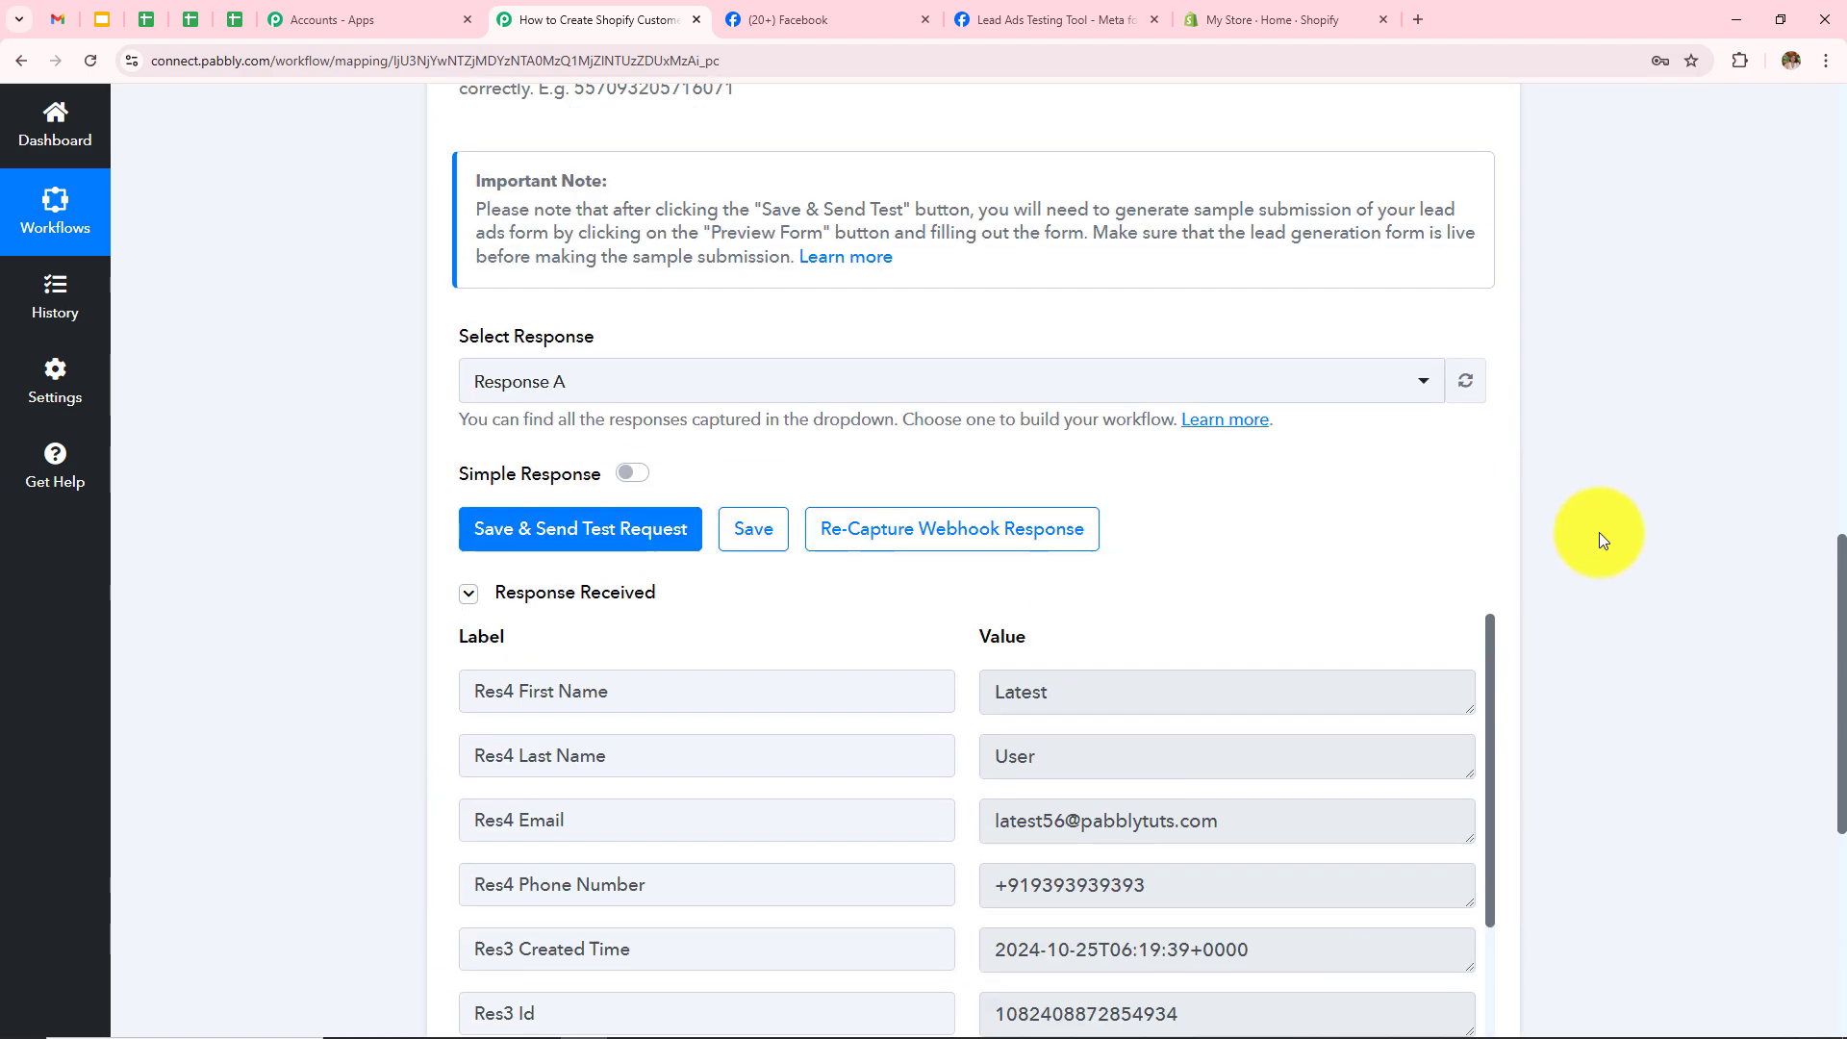
pyautogui.scroll(2, 1599, 533)
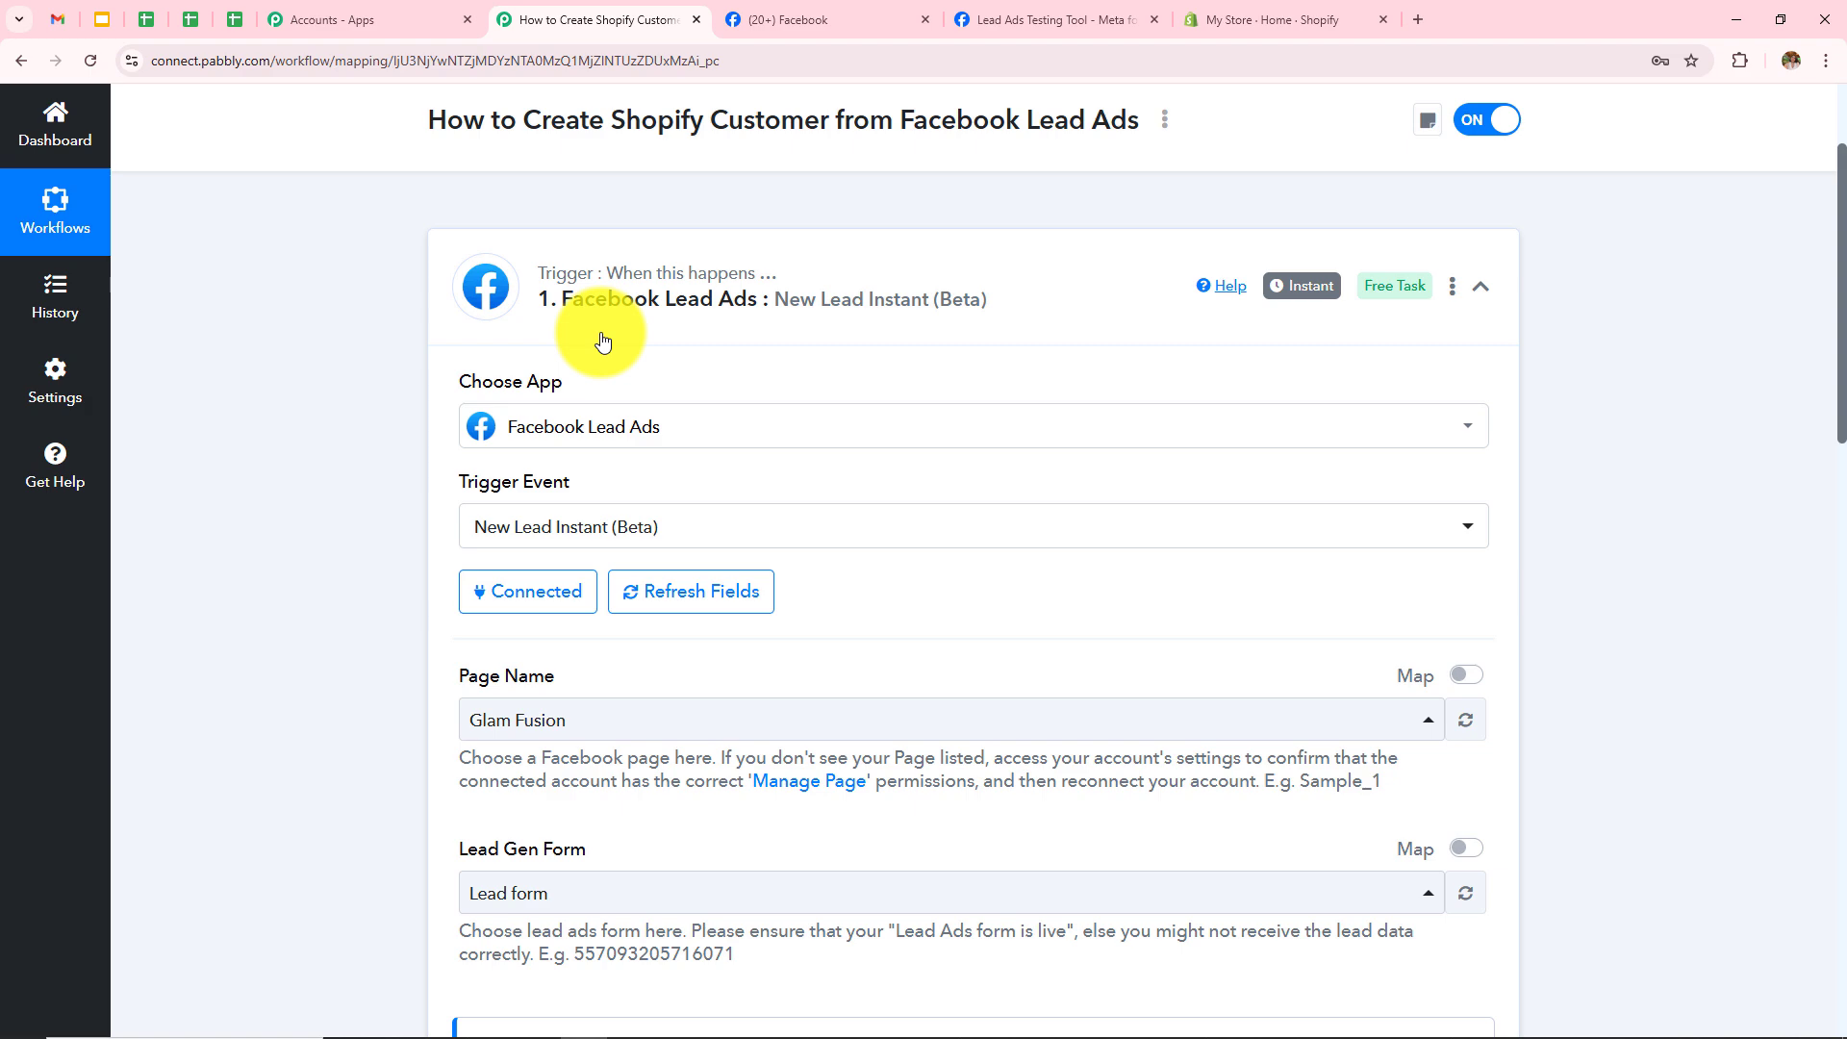
pyautogui.scroll(1, 602, 341)
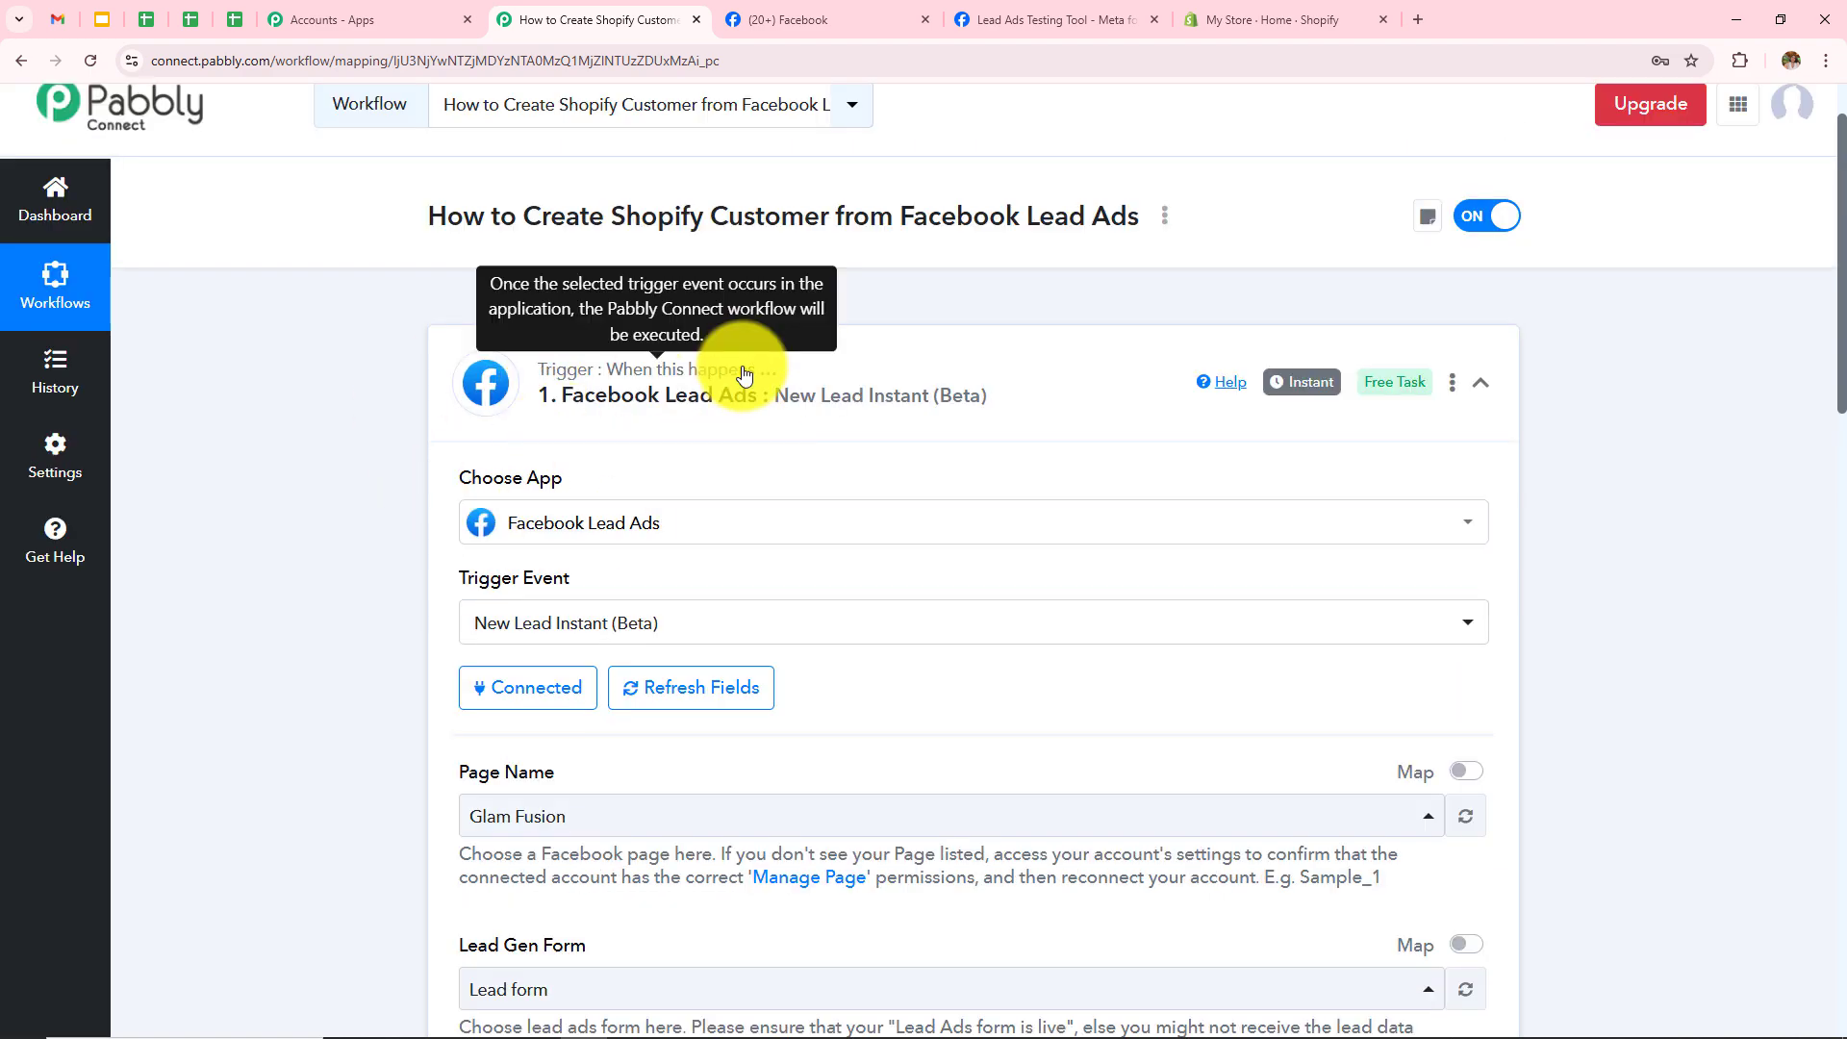
pyautogui.scroll(-15, 1647, 453)
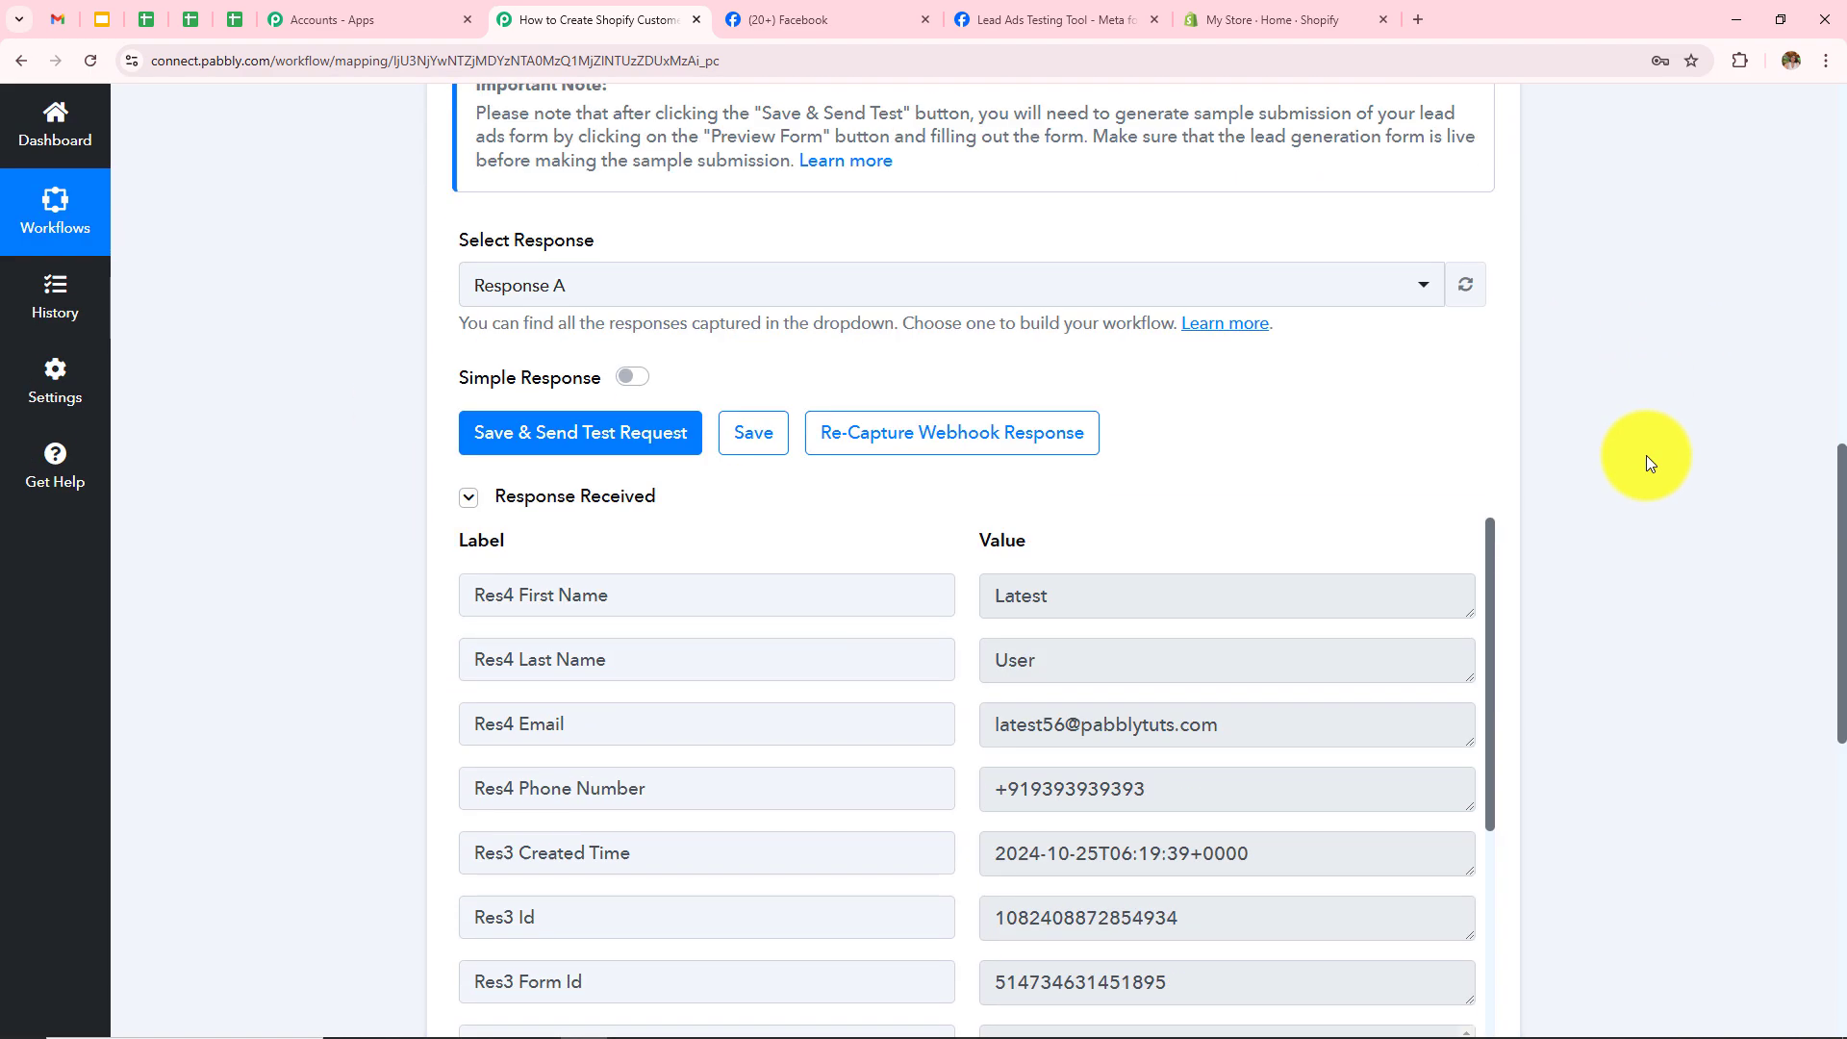
pyautogui.scroll(-2, 1648, 460)
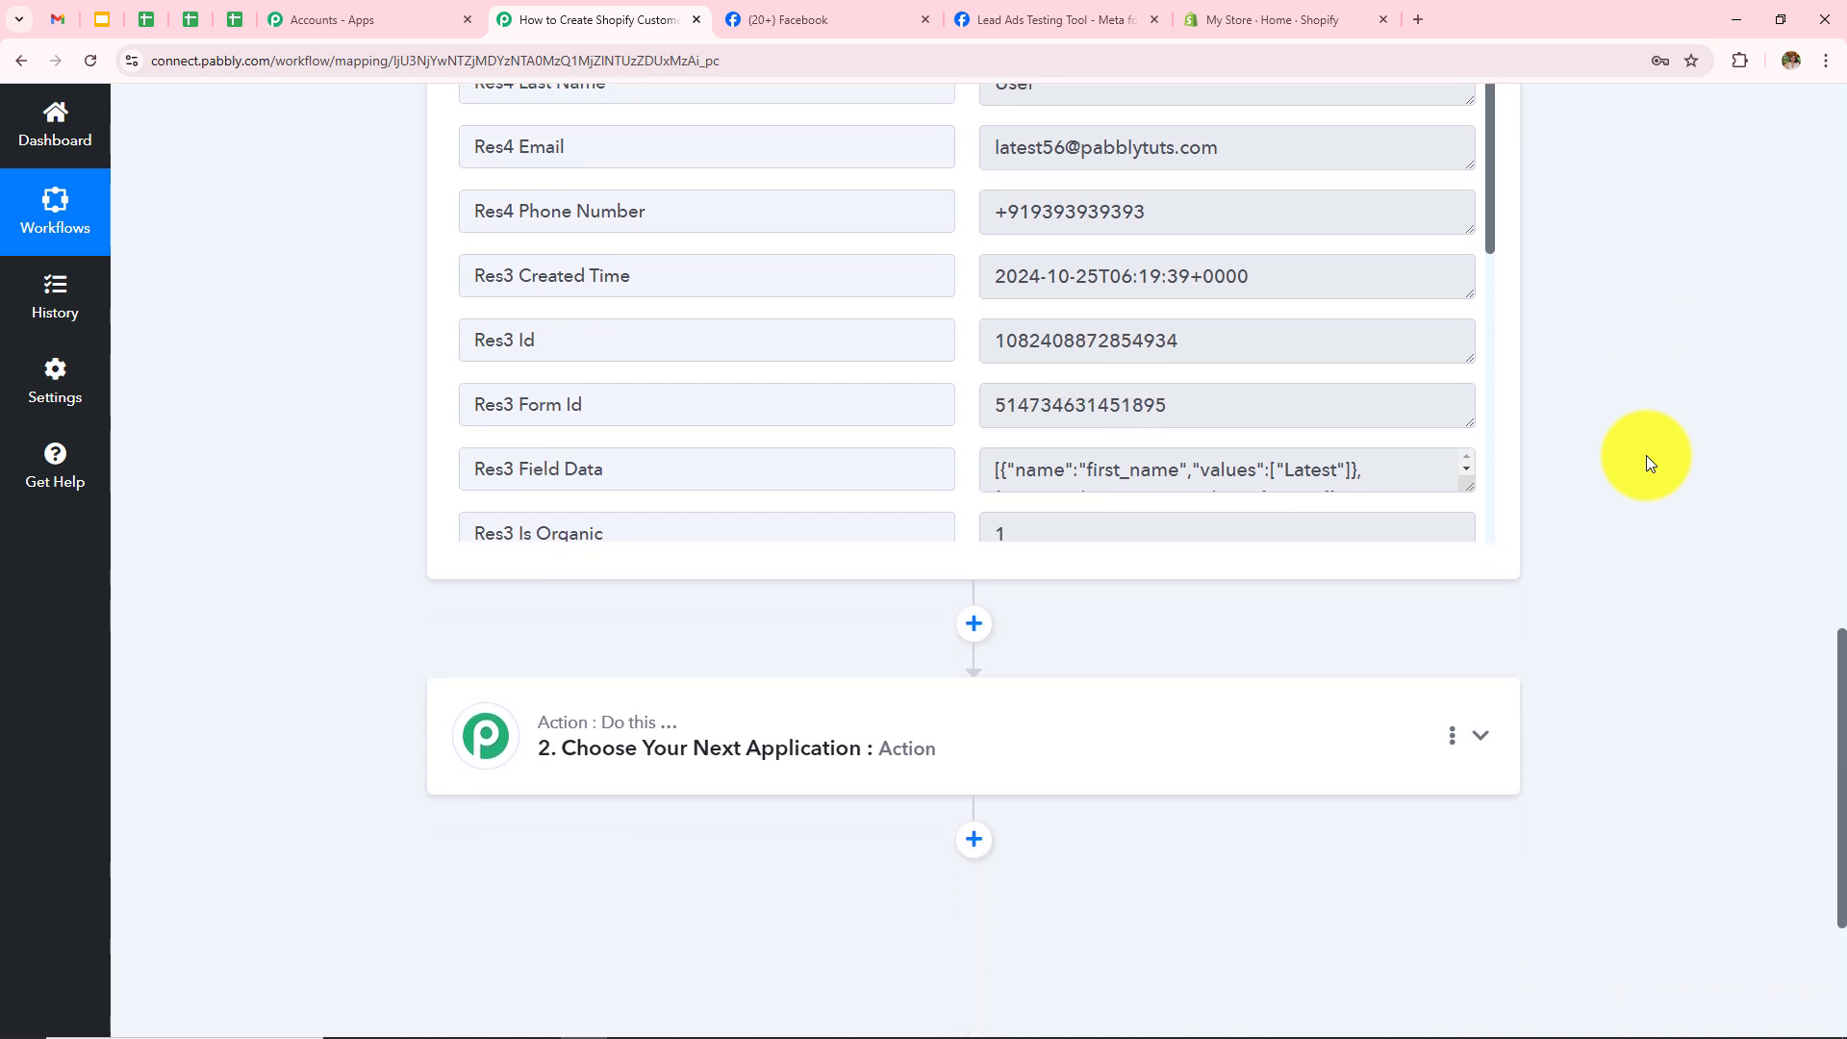
pyautogui.scroll(2, 1648, 454)
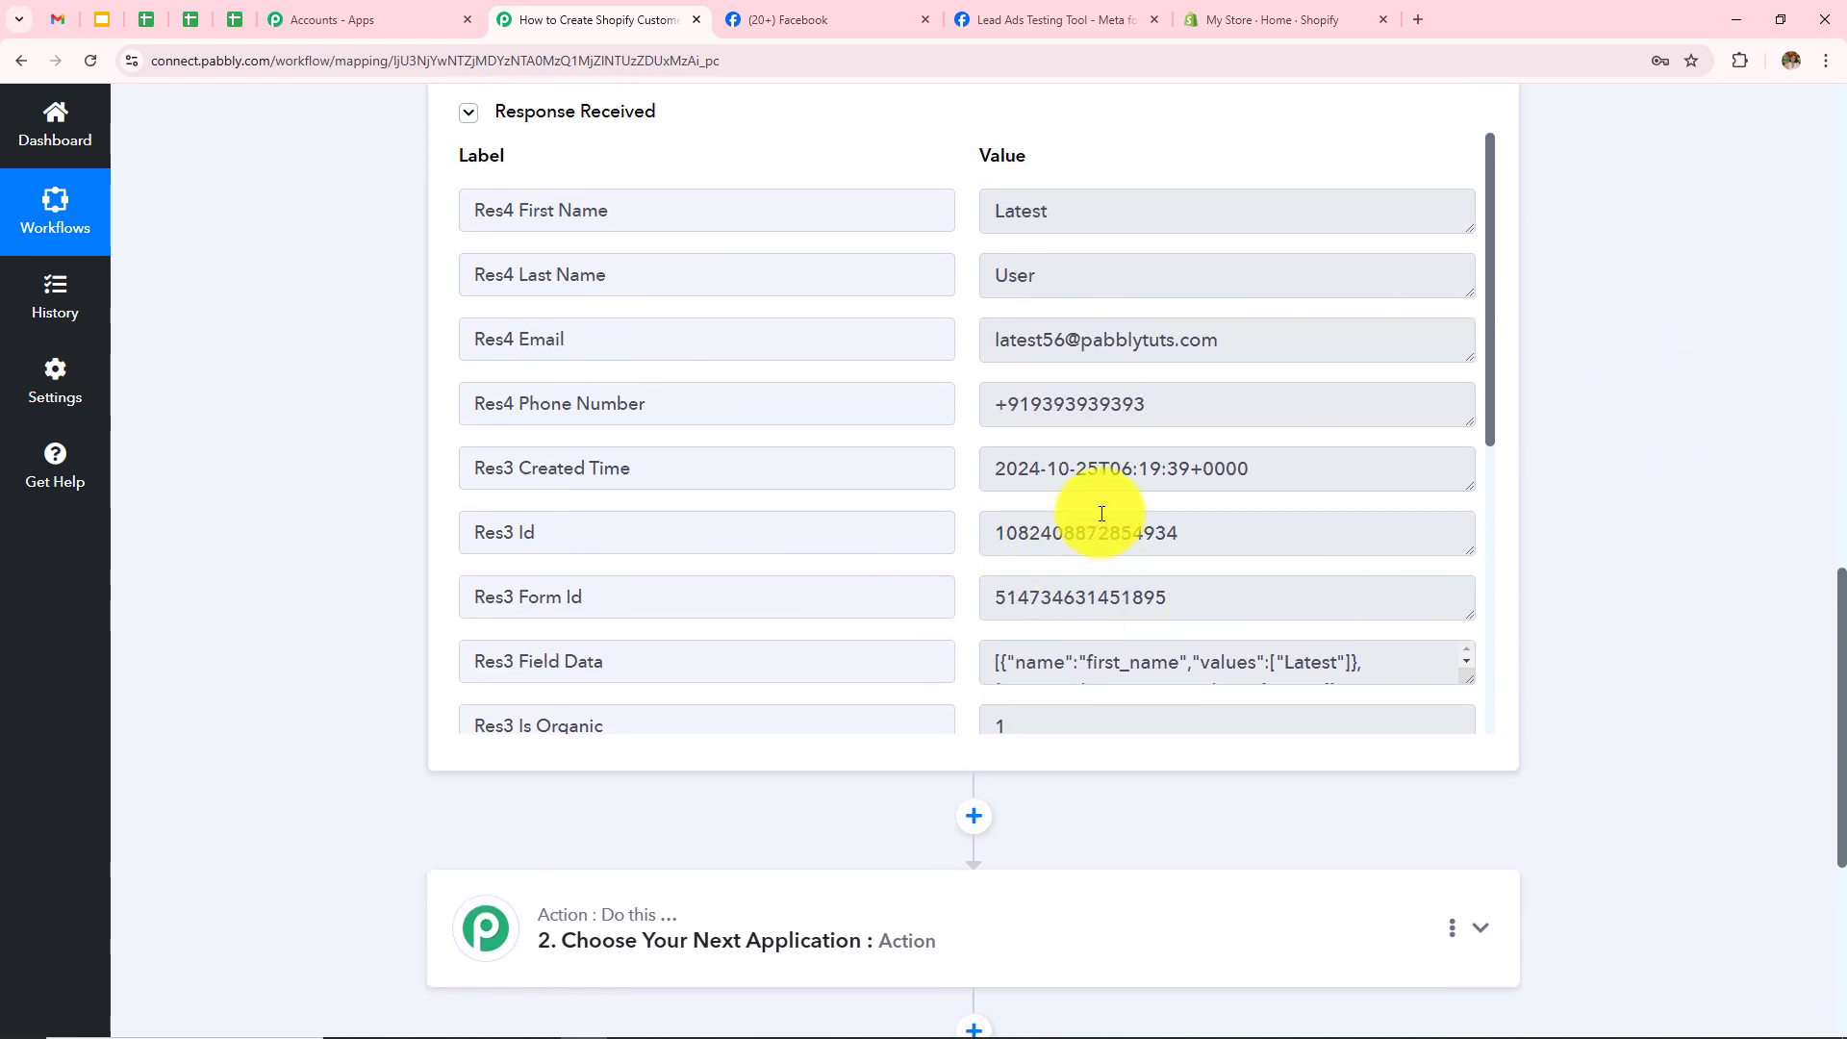
pyautogui.scroll(-3, 1585, 435)
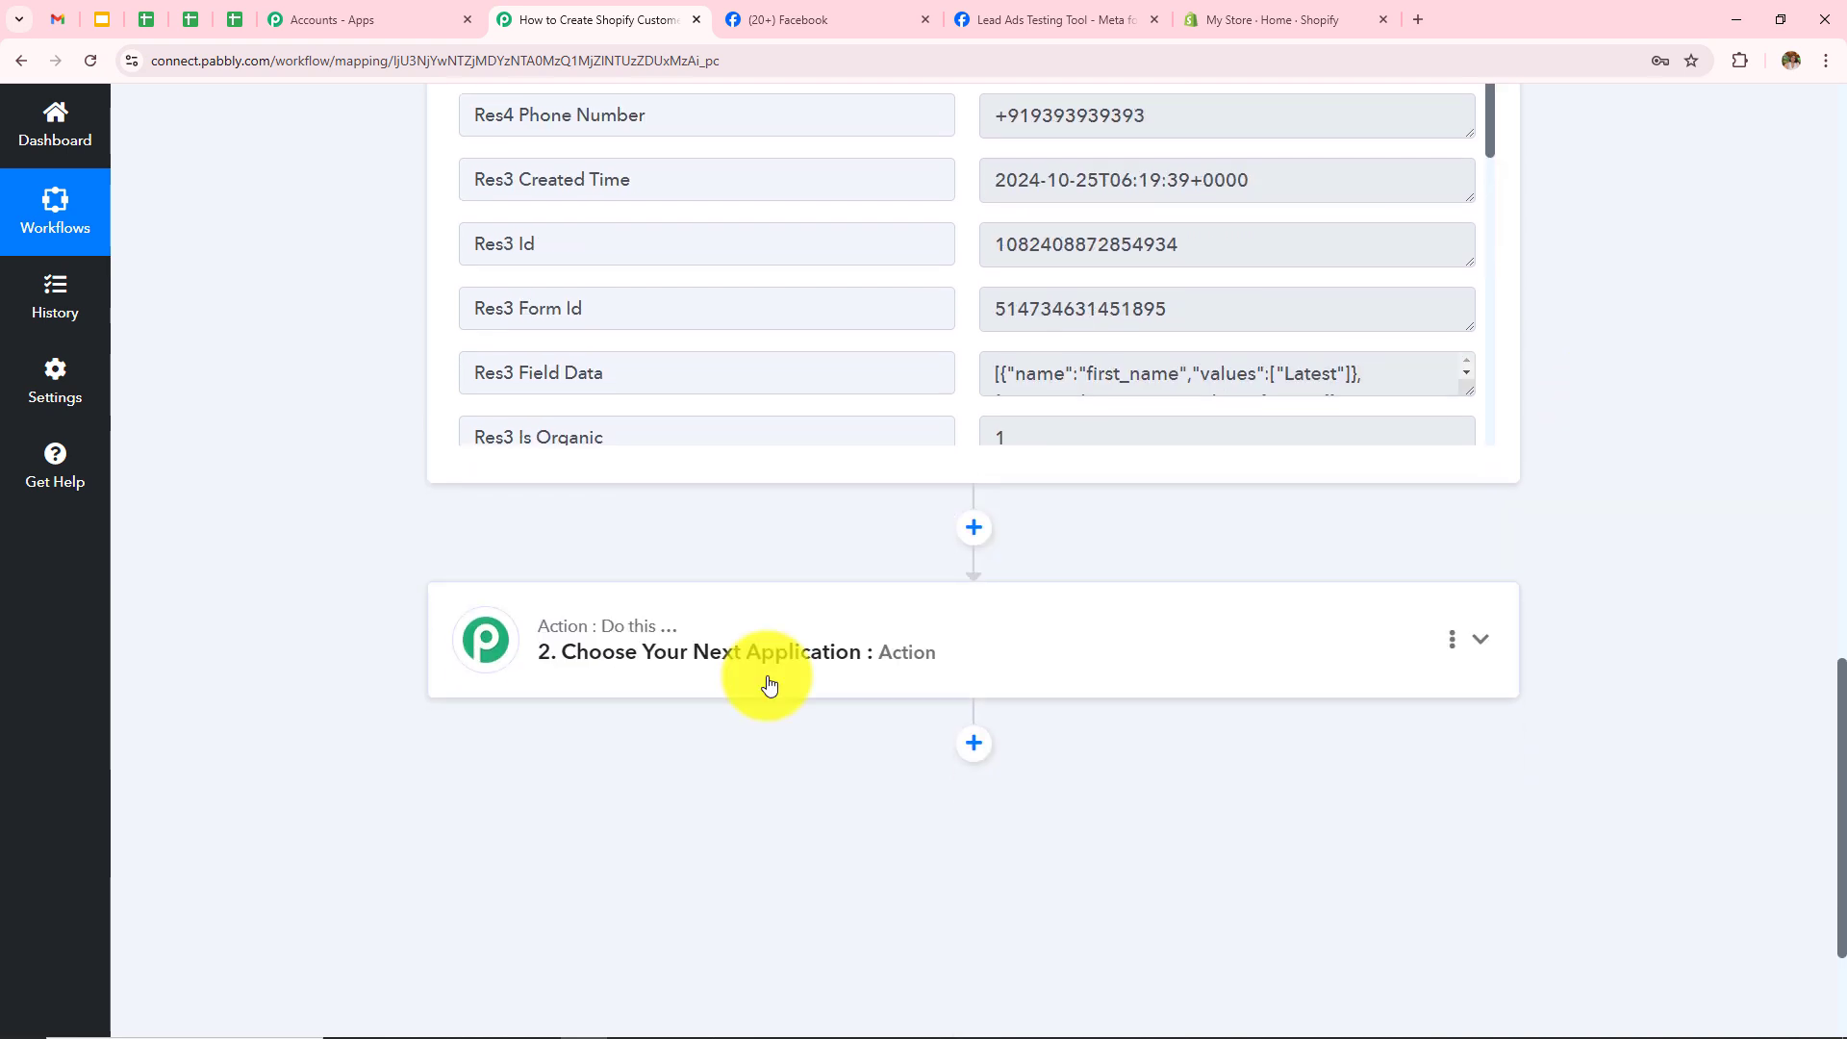
# Step: Search 'Shopi' and choose Shopify as the action app
pyautogui.scroll(3, 765, 676)
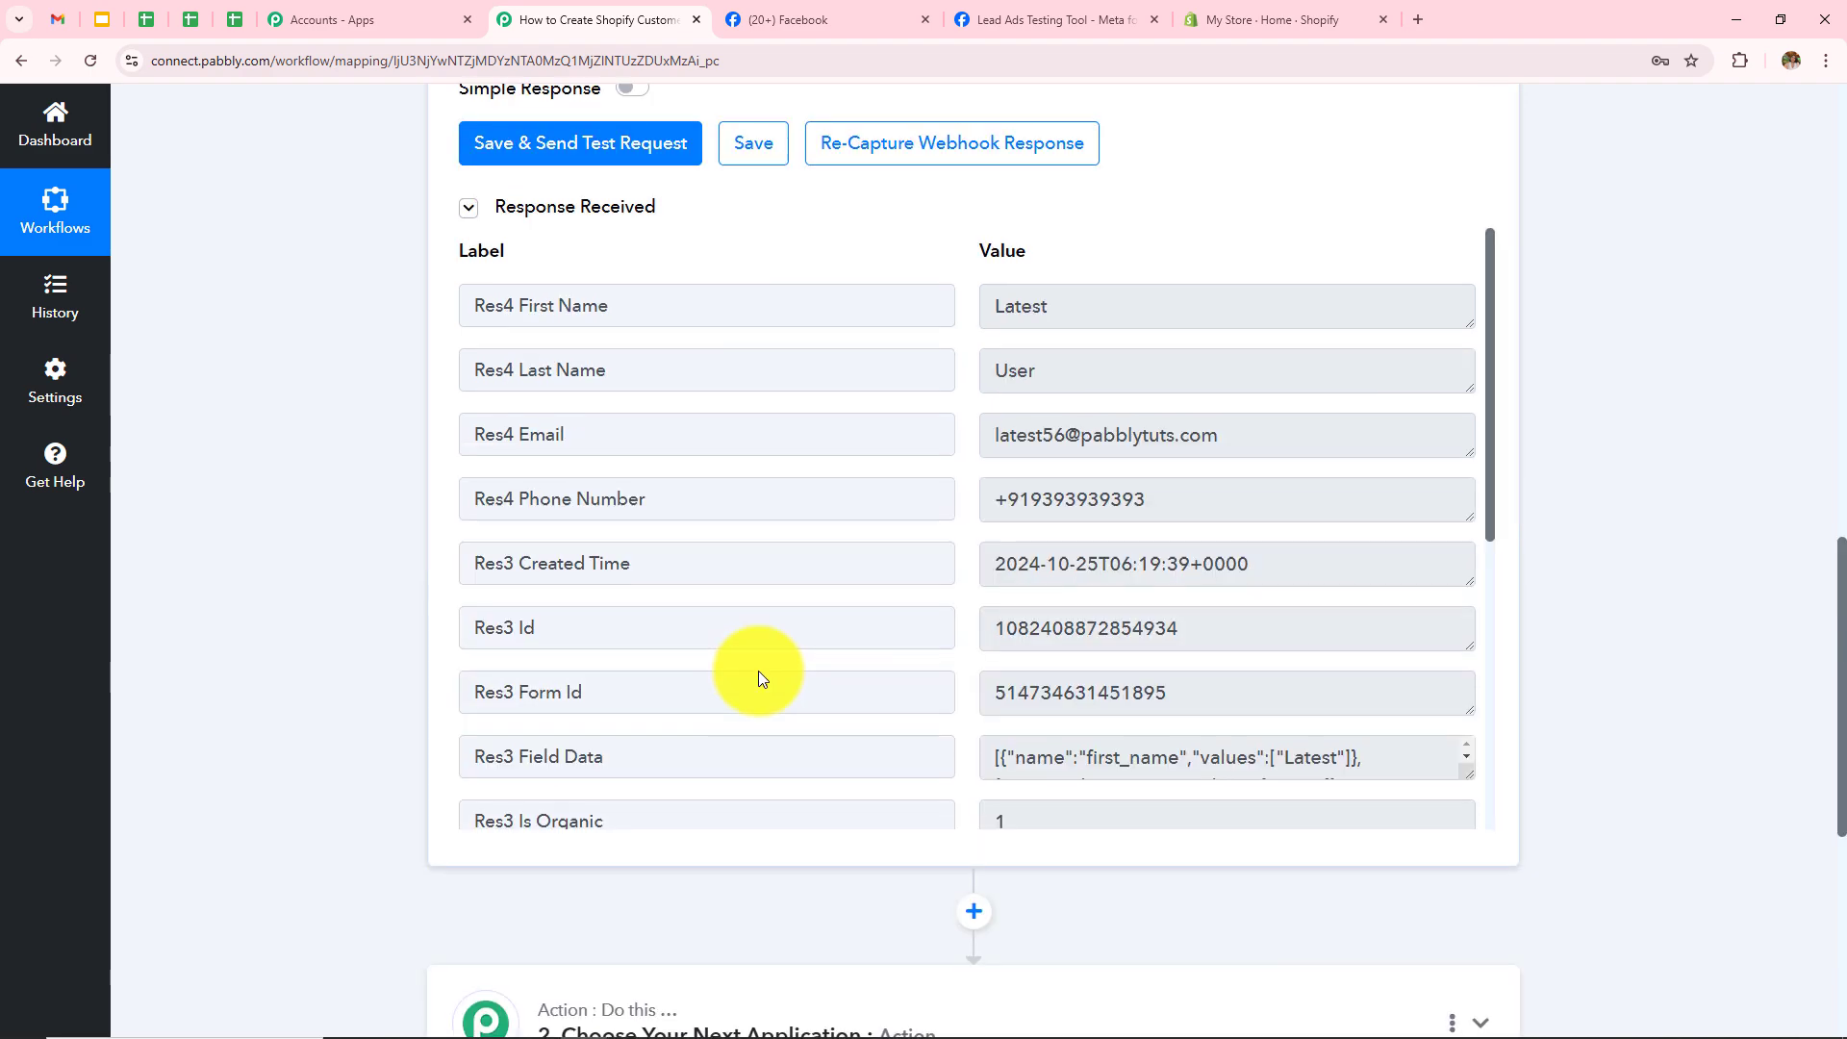
pyautogui.scroll(-6, 763, 671)
pyautogui.click(846, 487)
pyautogui.scroll(4, 828, 485)
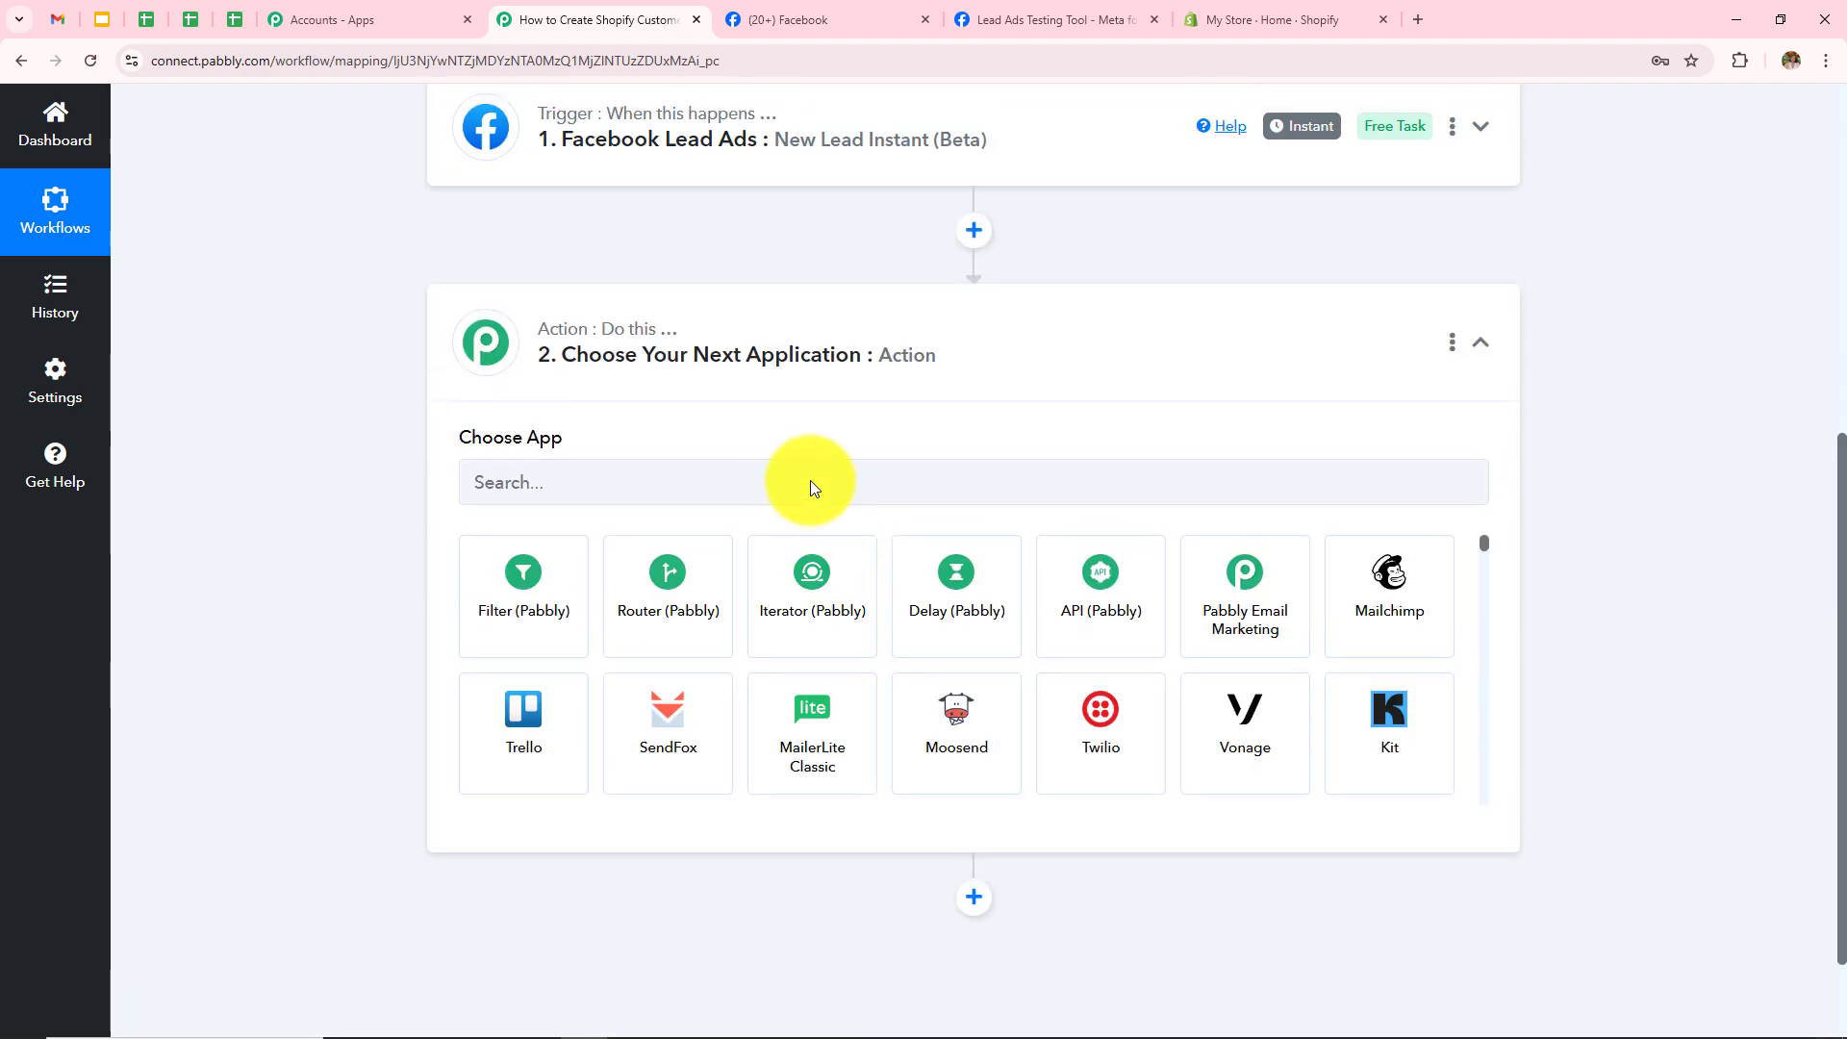
pyautogui.click(633, 500)
pyautogui.write('Shopi')
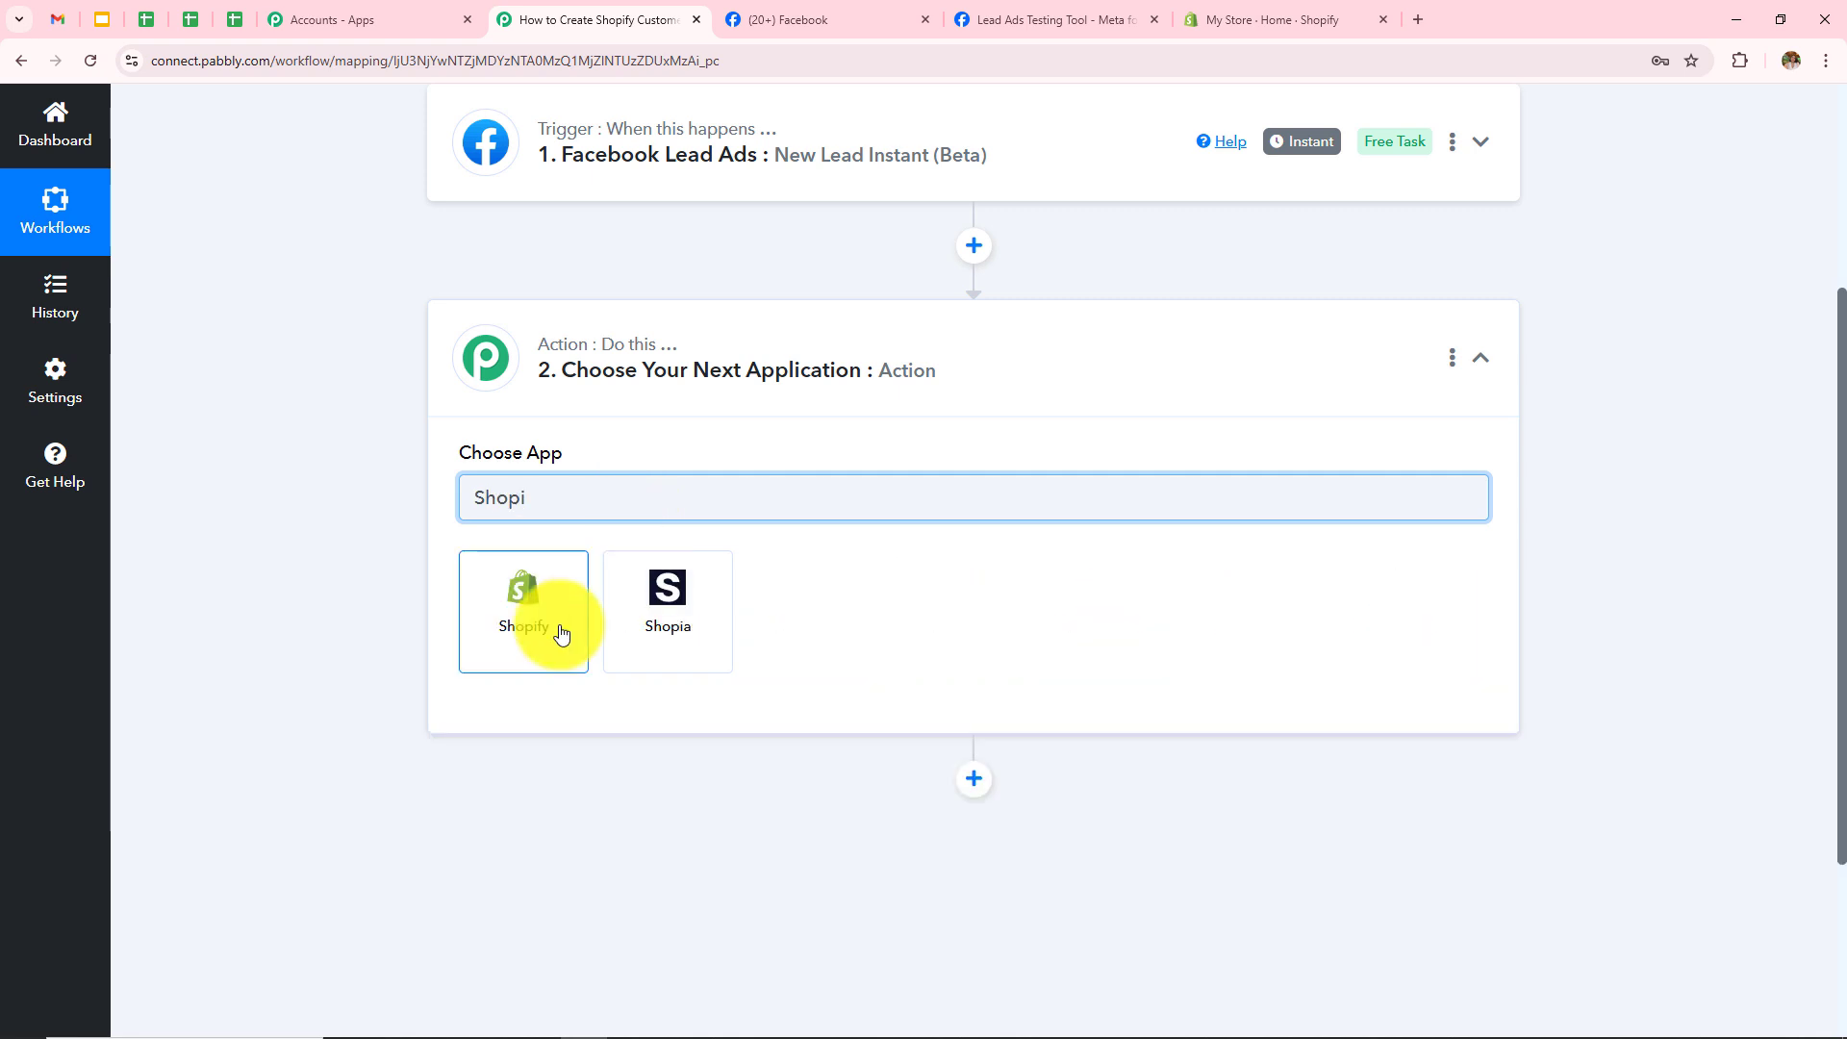
pyautogui.click(560, 631)
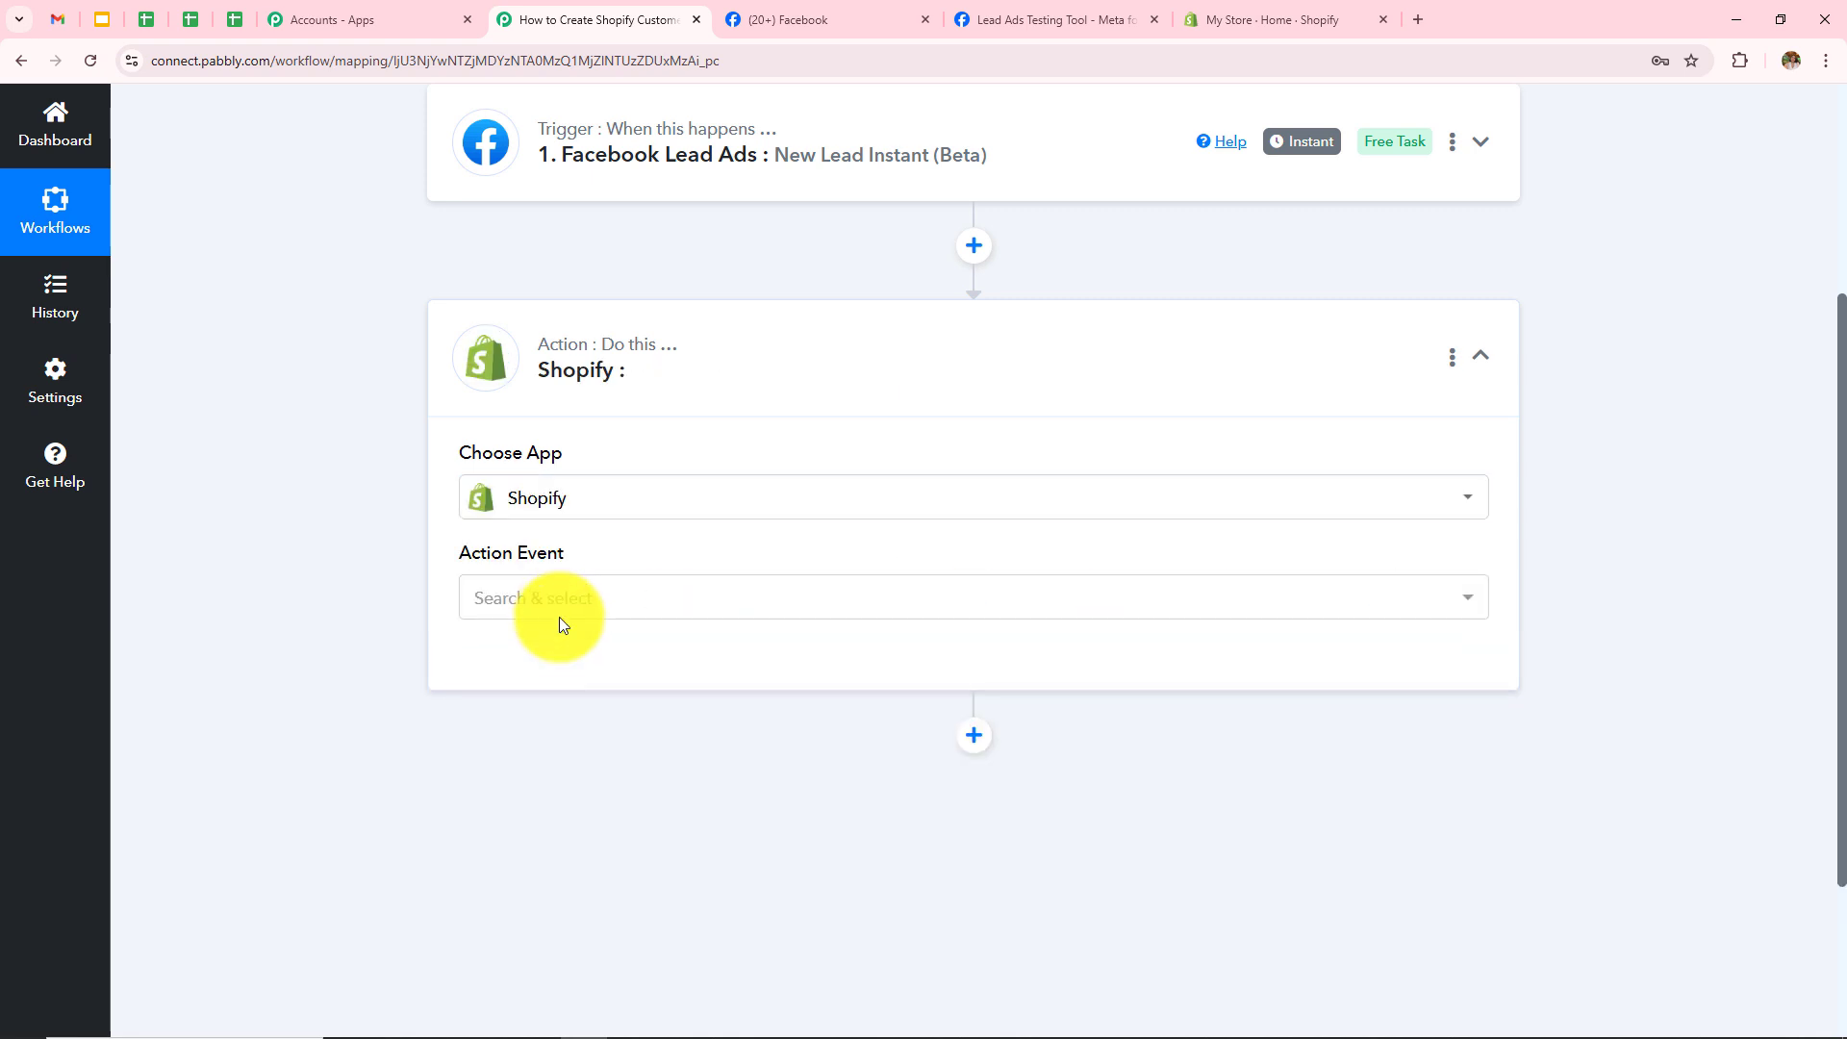
# Step: Search 'create' among Shopify action events and pick Create Customer
pyautogui.click(564, 606)
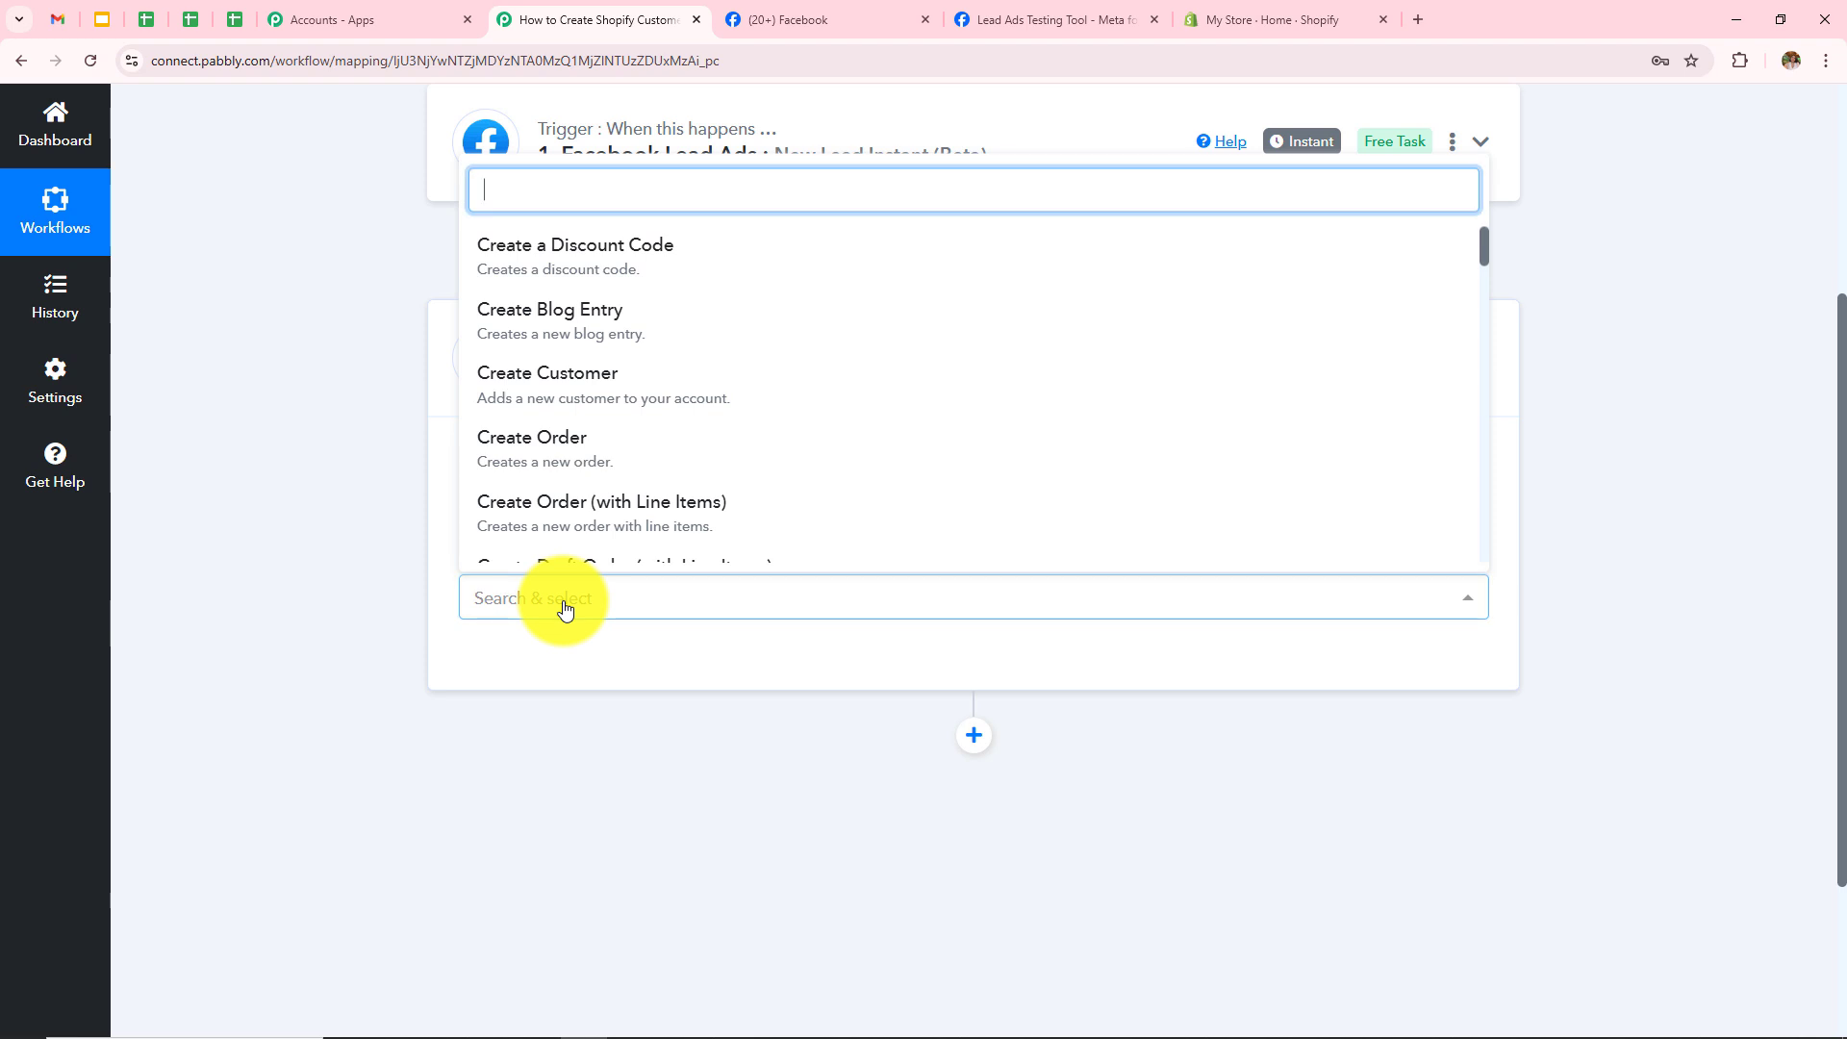
pyautogui.write('craete')
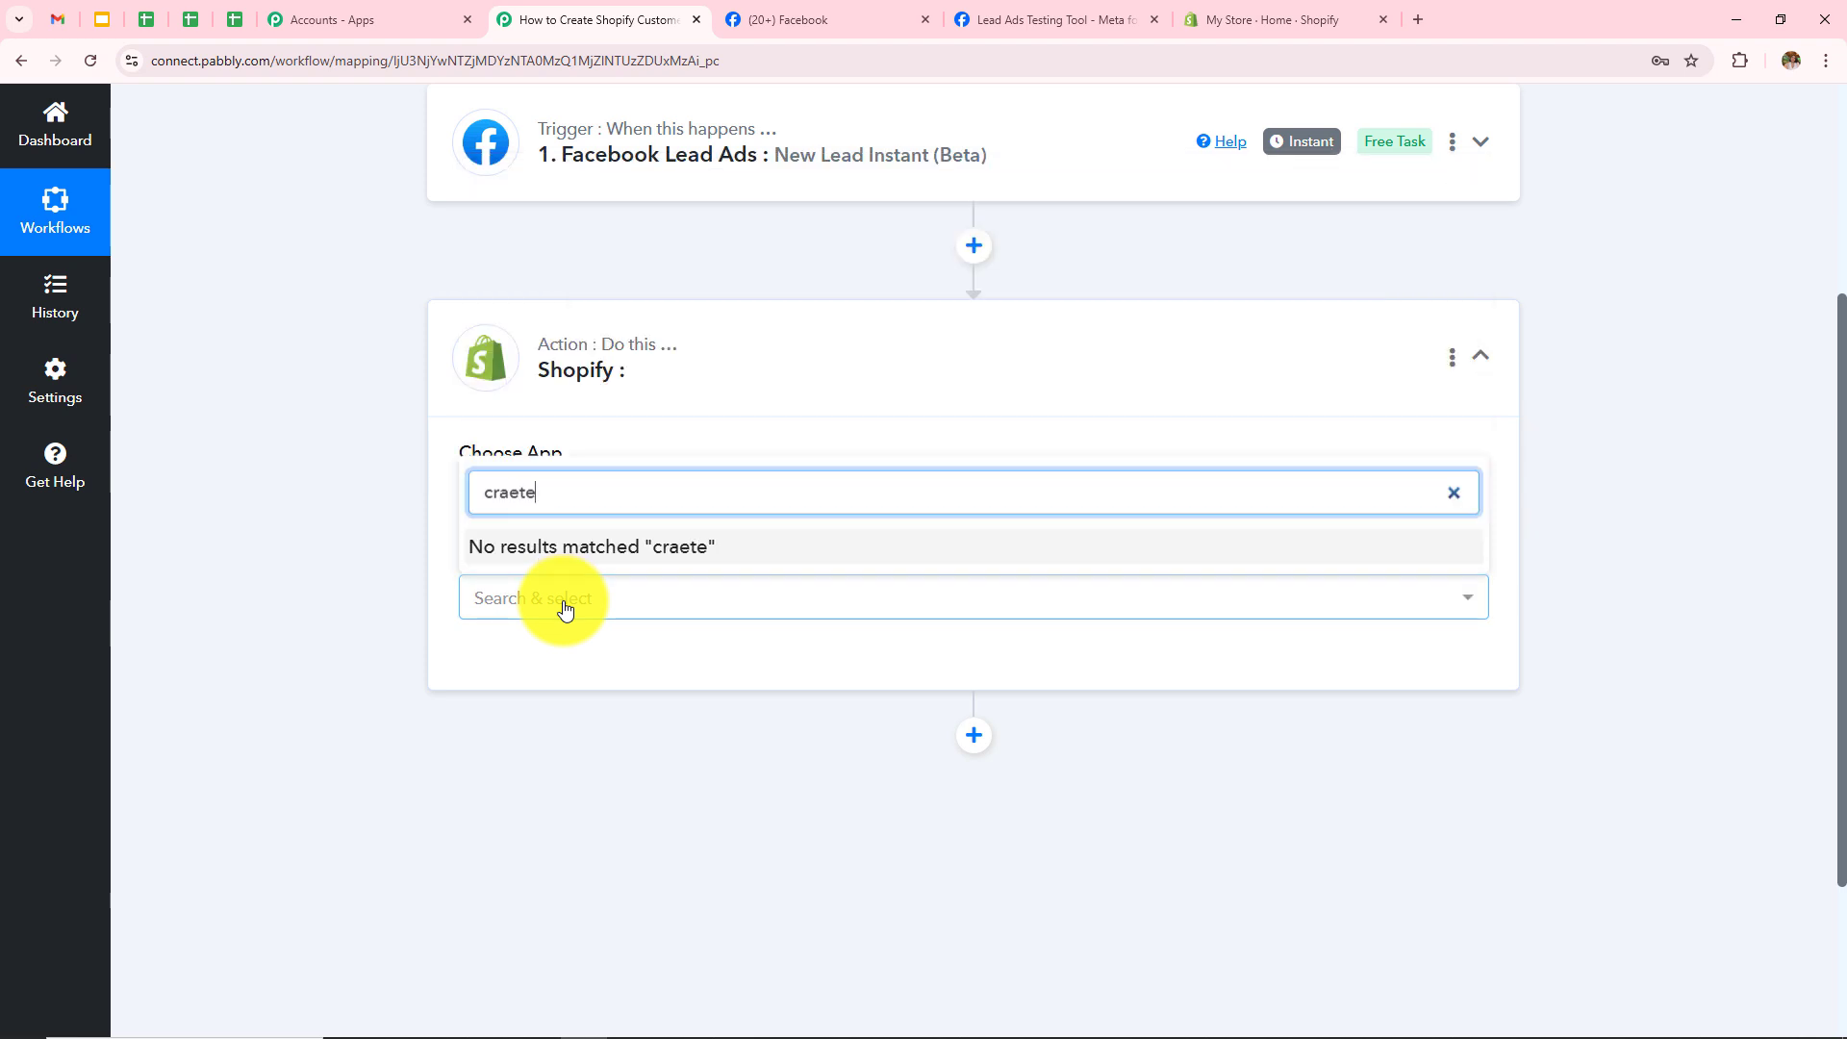
pyautogui.press('BackSpace')
pyautogui.press('BackSpace')
pyautogui.press('BackSpace')
pyautogui.press('BackSpace')
pyautogui.write('eate')
pyautogui.scroll(2, 625, 356)
pyautogui.click(624, 385)
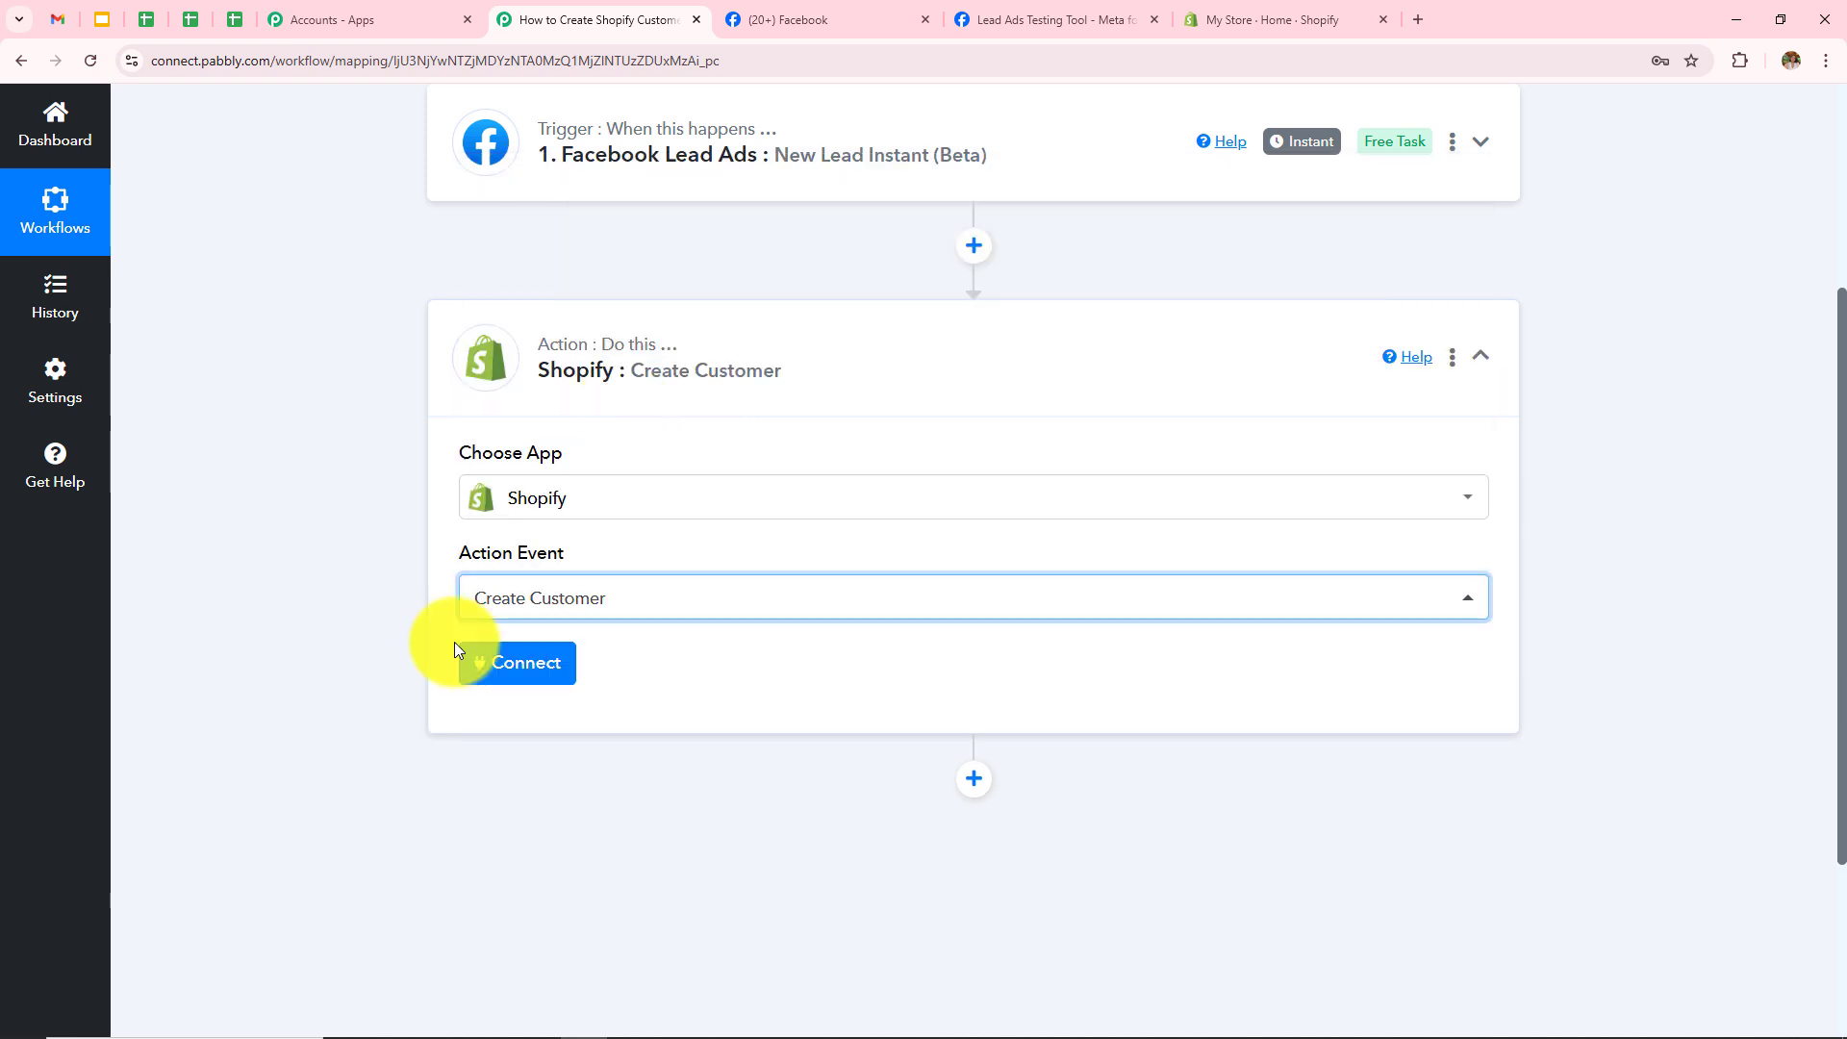
pyautogui.click(528, 677)
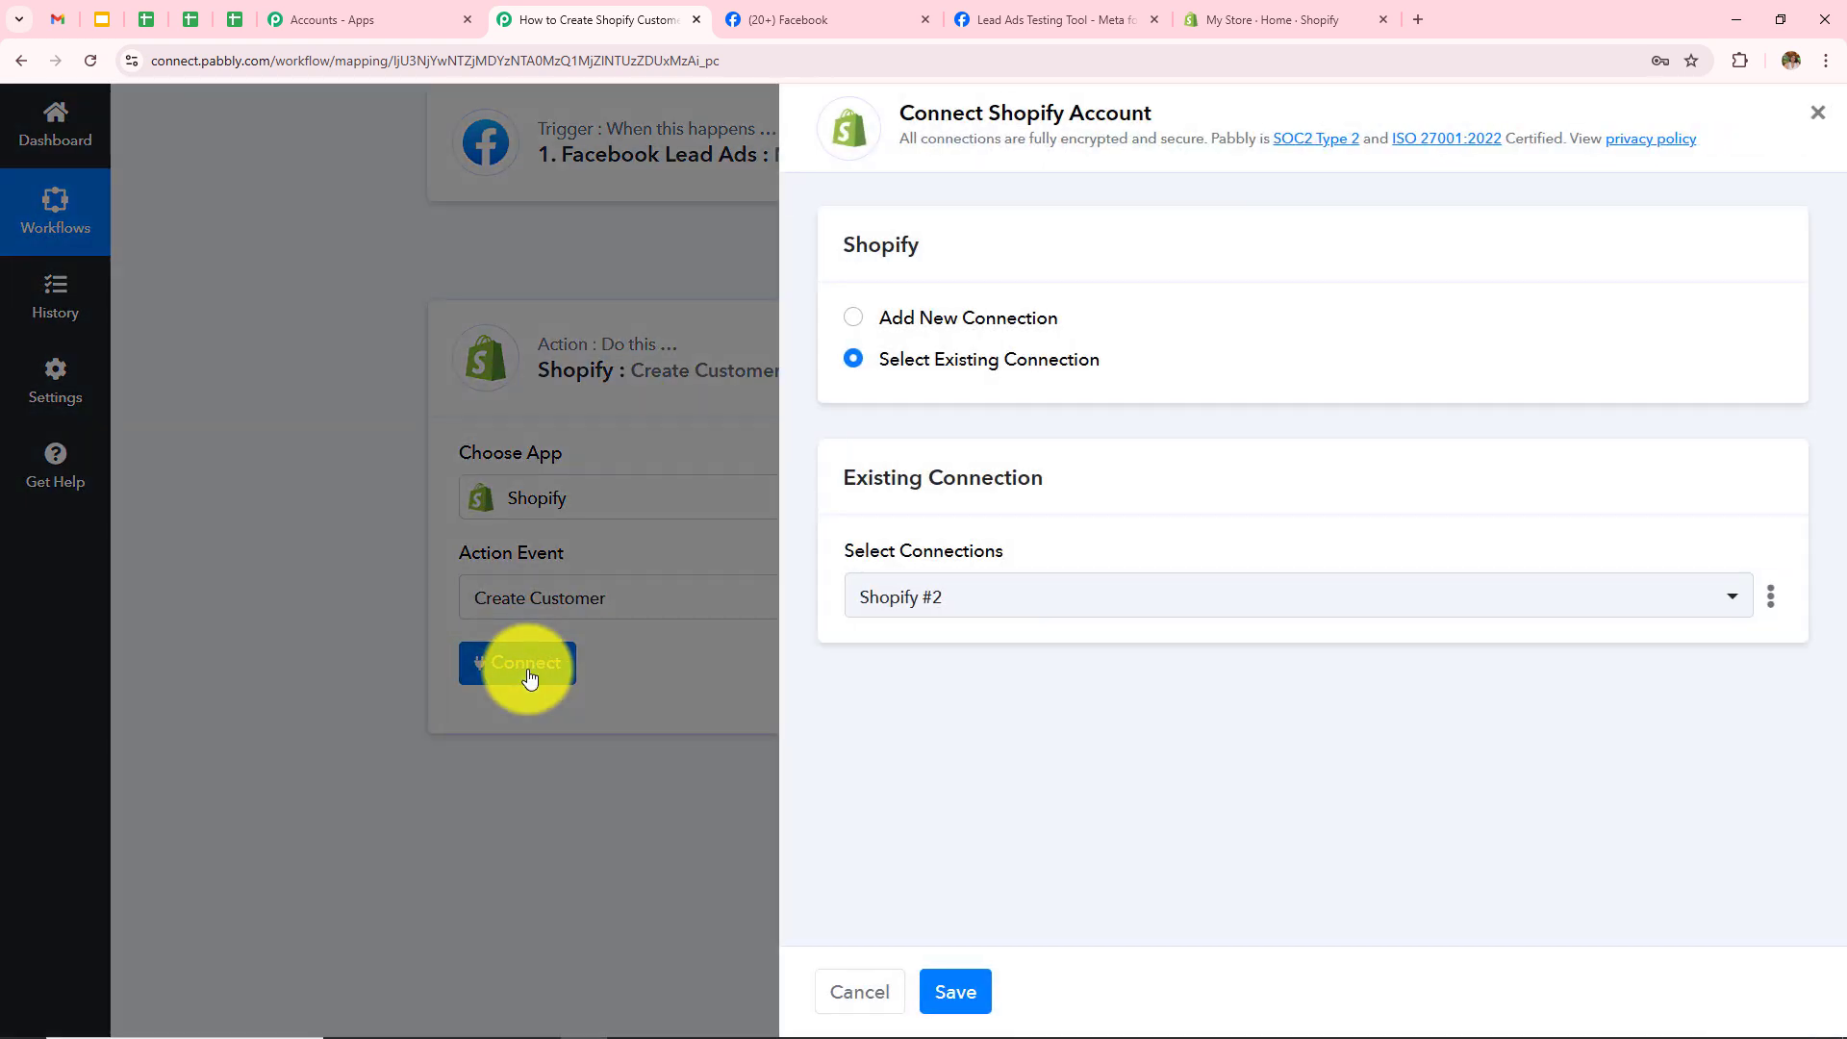
# Step: Start a new Shopify #3 connection, review its Admin API Access Token and Subdomain fields, then go to Shopify admin
pyautogui.click(853, 319)
pyautogui.scroll(-2, 1030, 789)
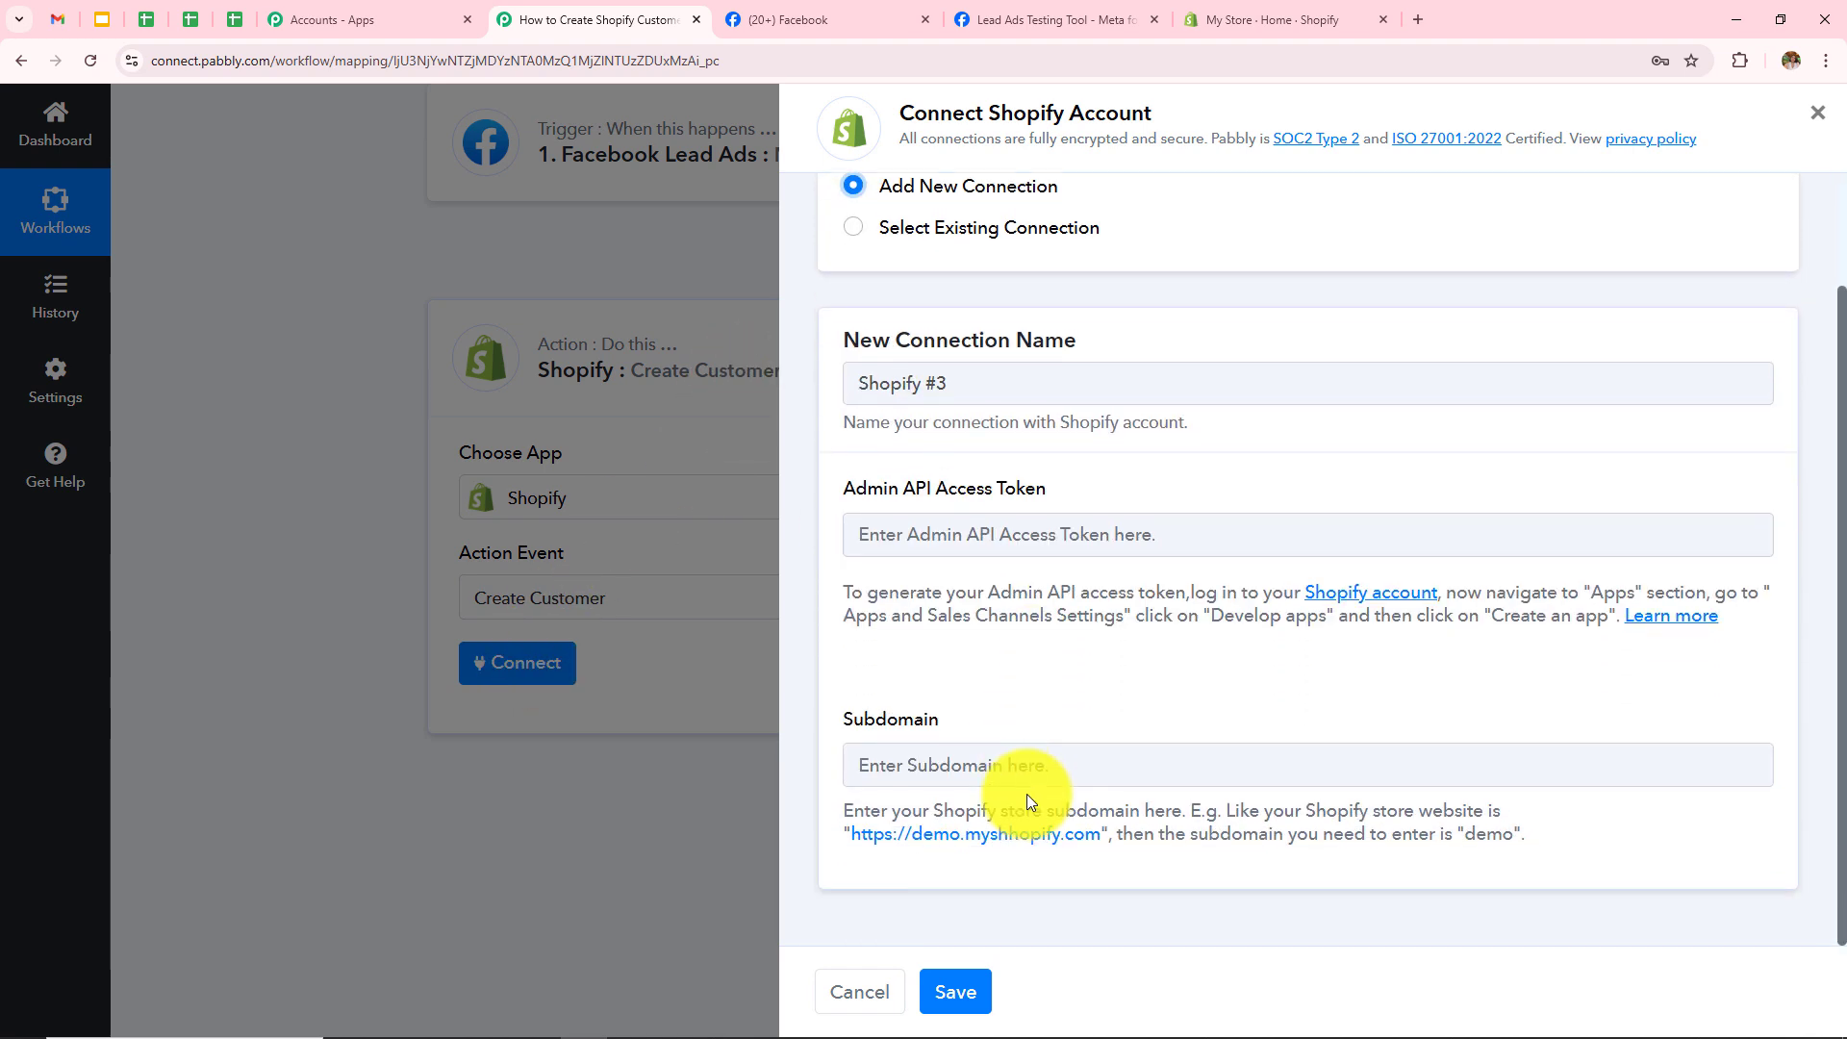
pyautogui.moveTo(853, 488); pyautogui.dragTo(1066, 516)
pyautogui.moveTo(840, 720); pyautogui.dragTo(974, 723)
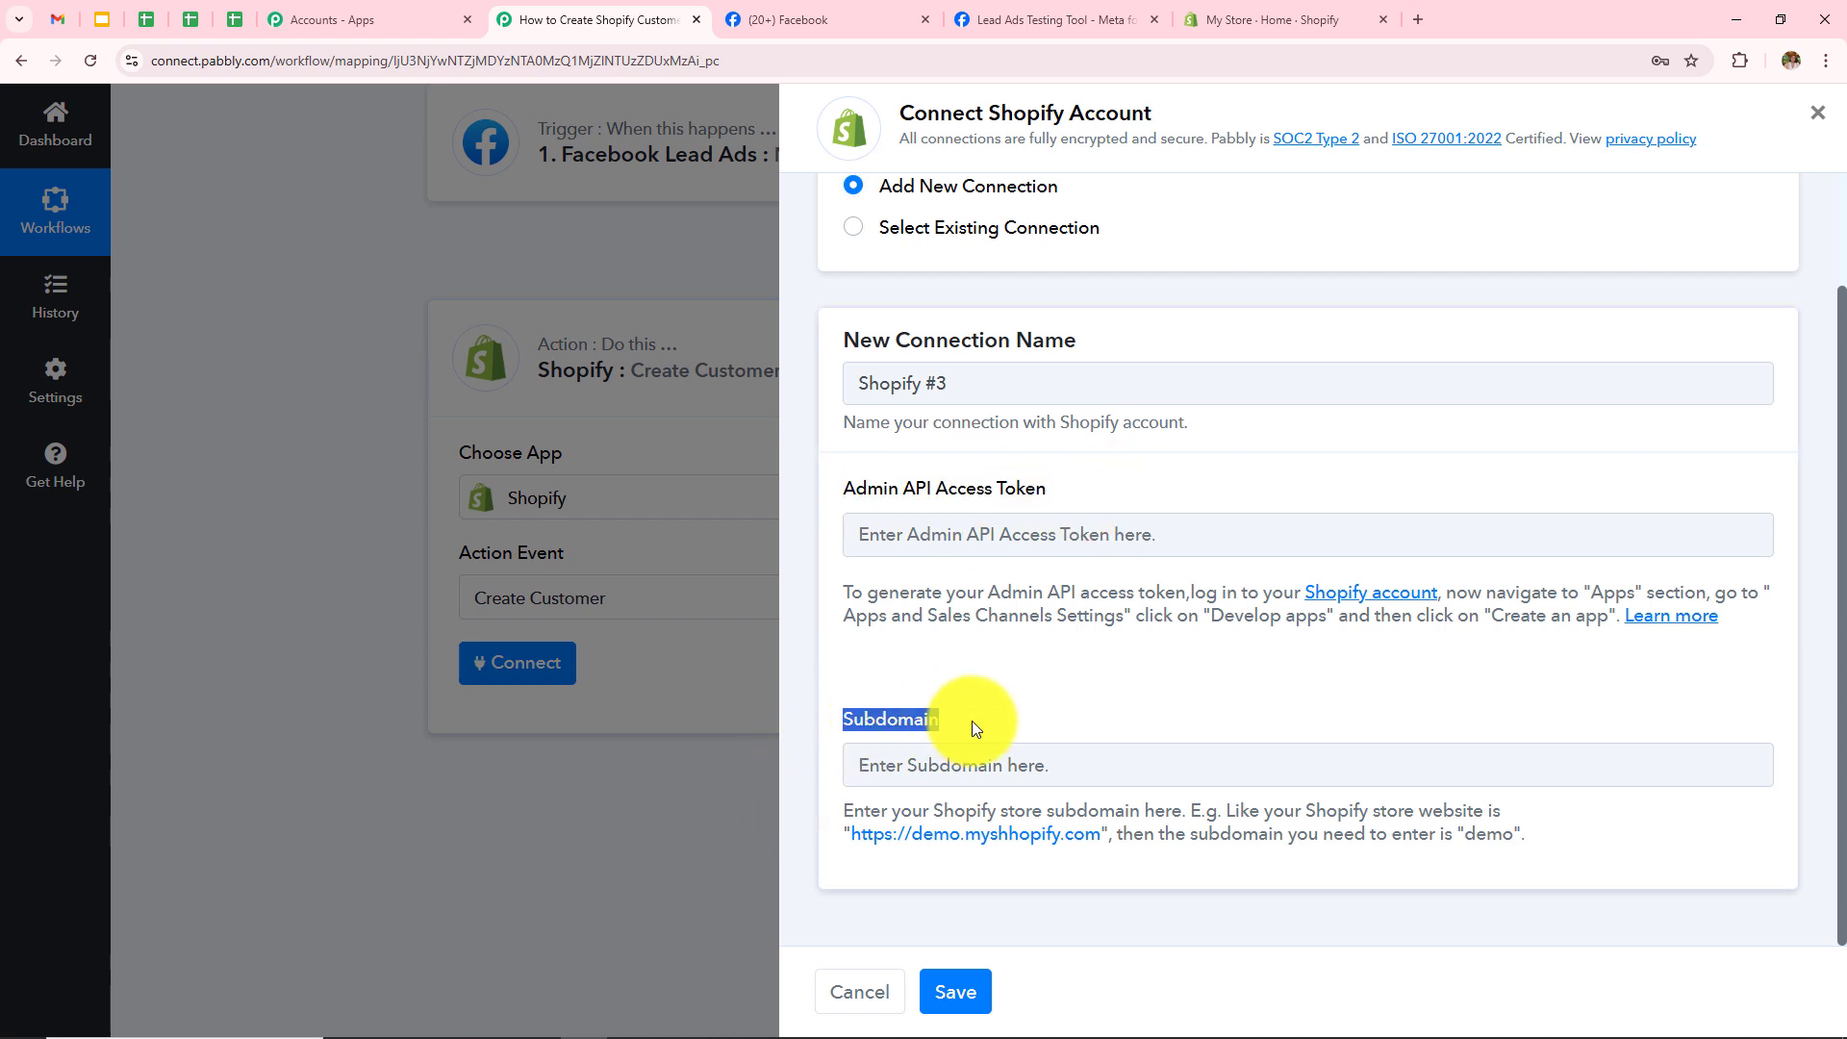
pyautogui.click(1038, 695)
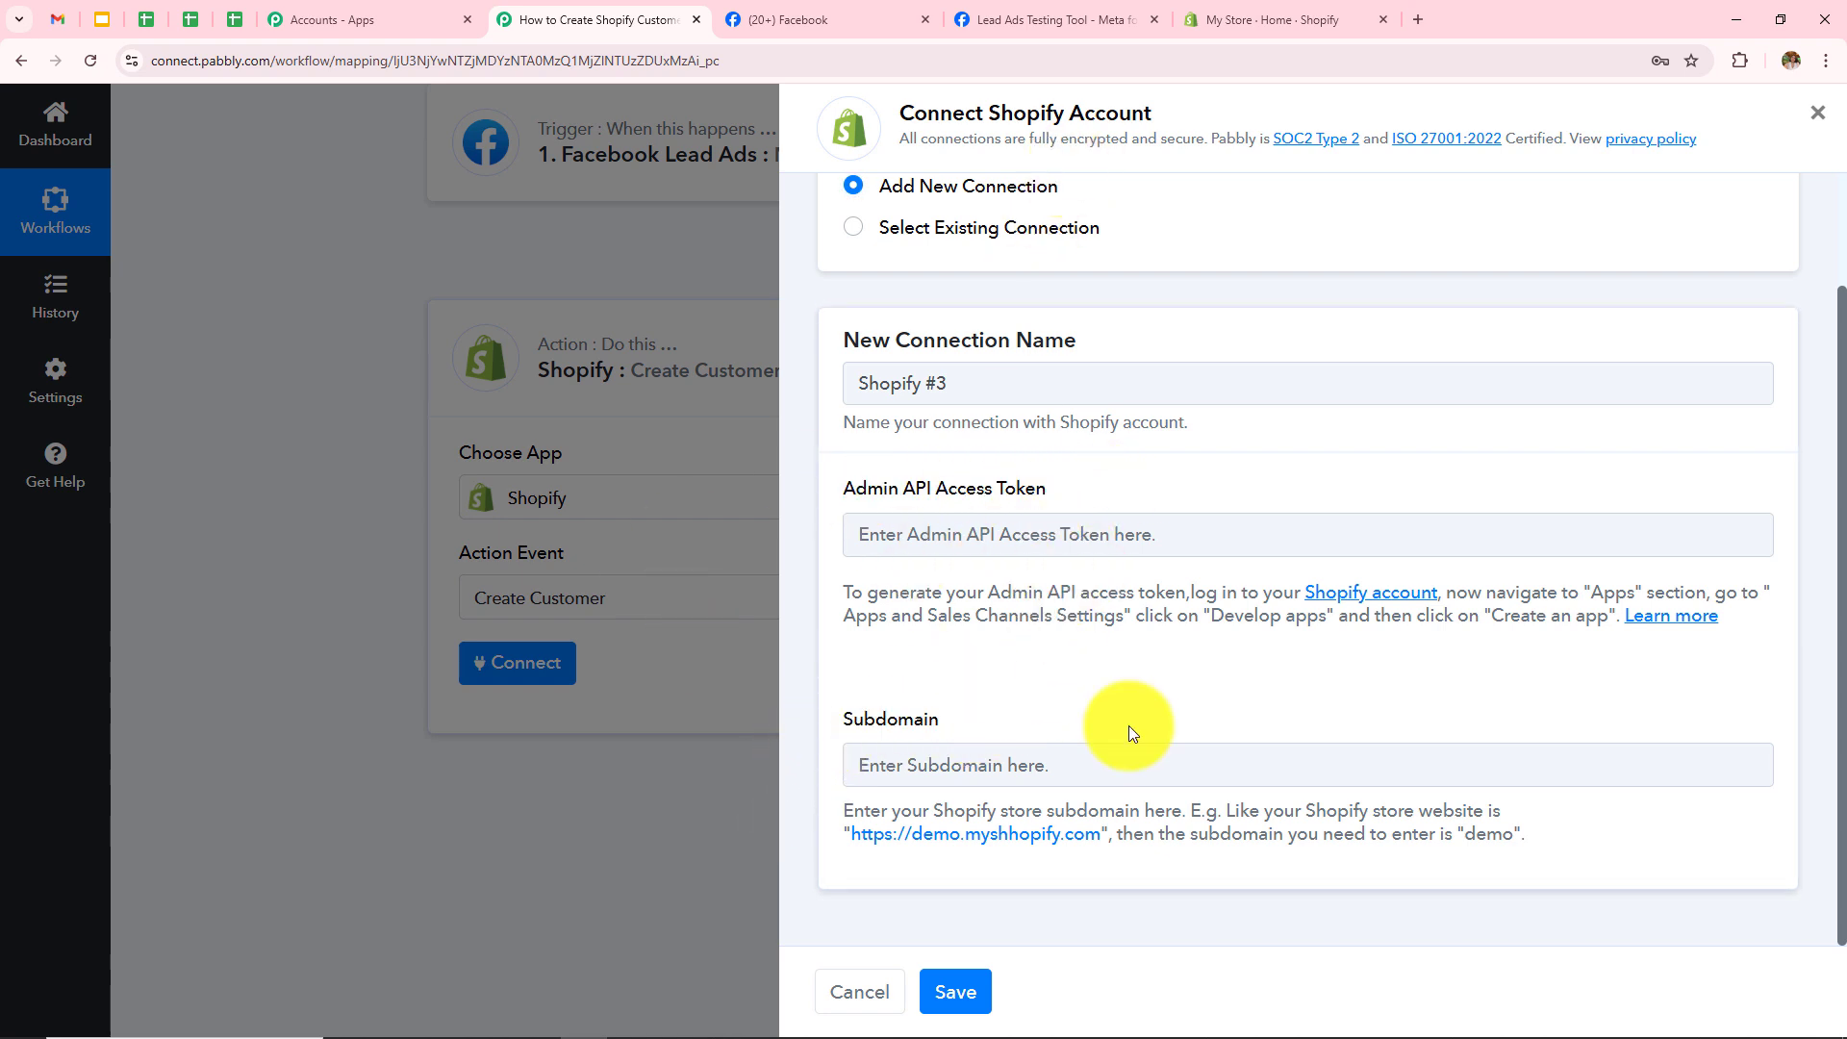
pyautogui.click(1275, 19)
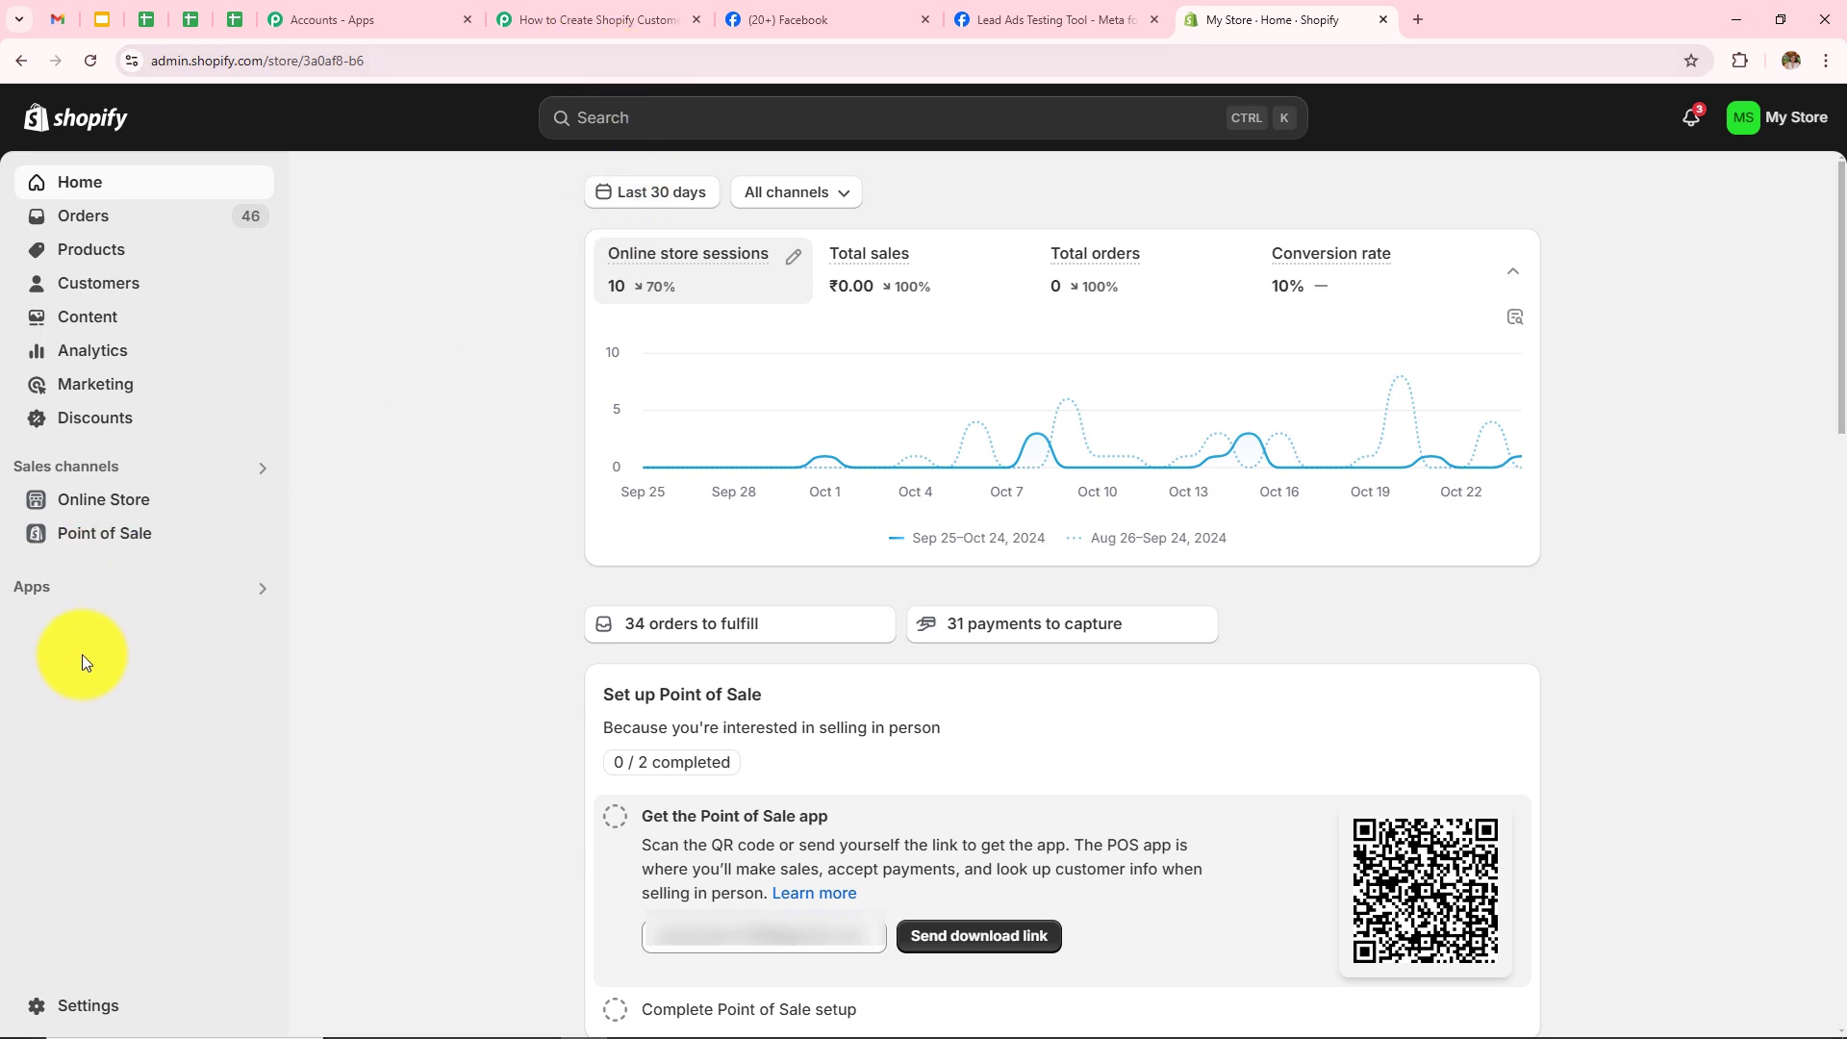
# Step: Create a custom app named 'Customer Facebook' under Settings > Apps and sales channels > Develop apps
pyautogui.click(88, 996)
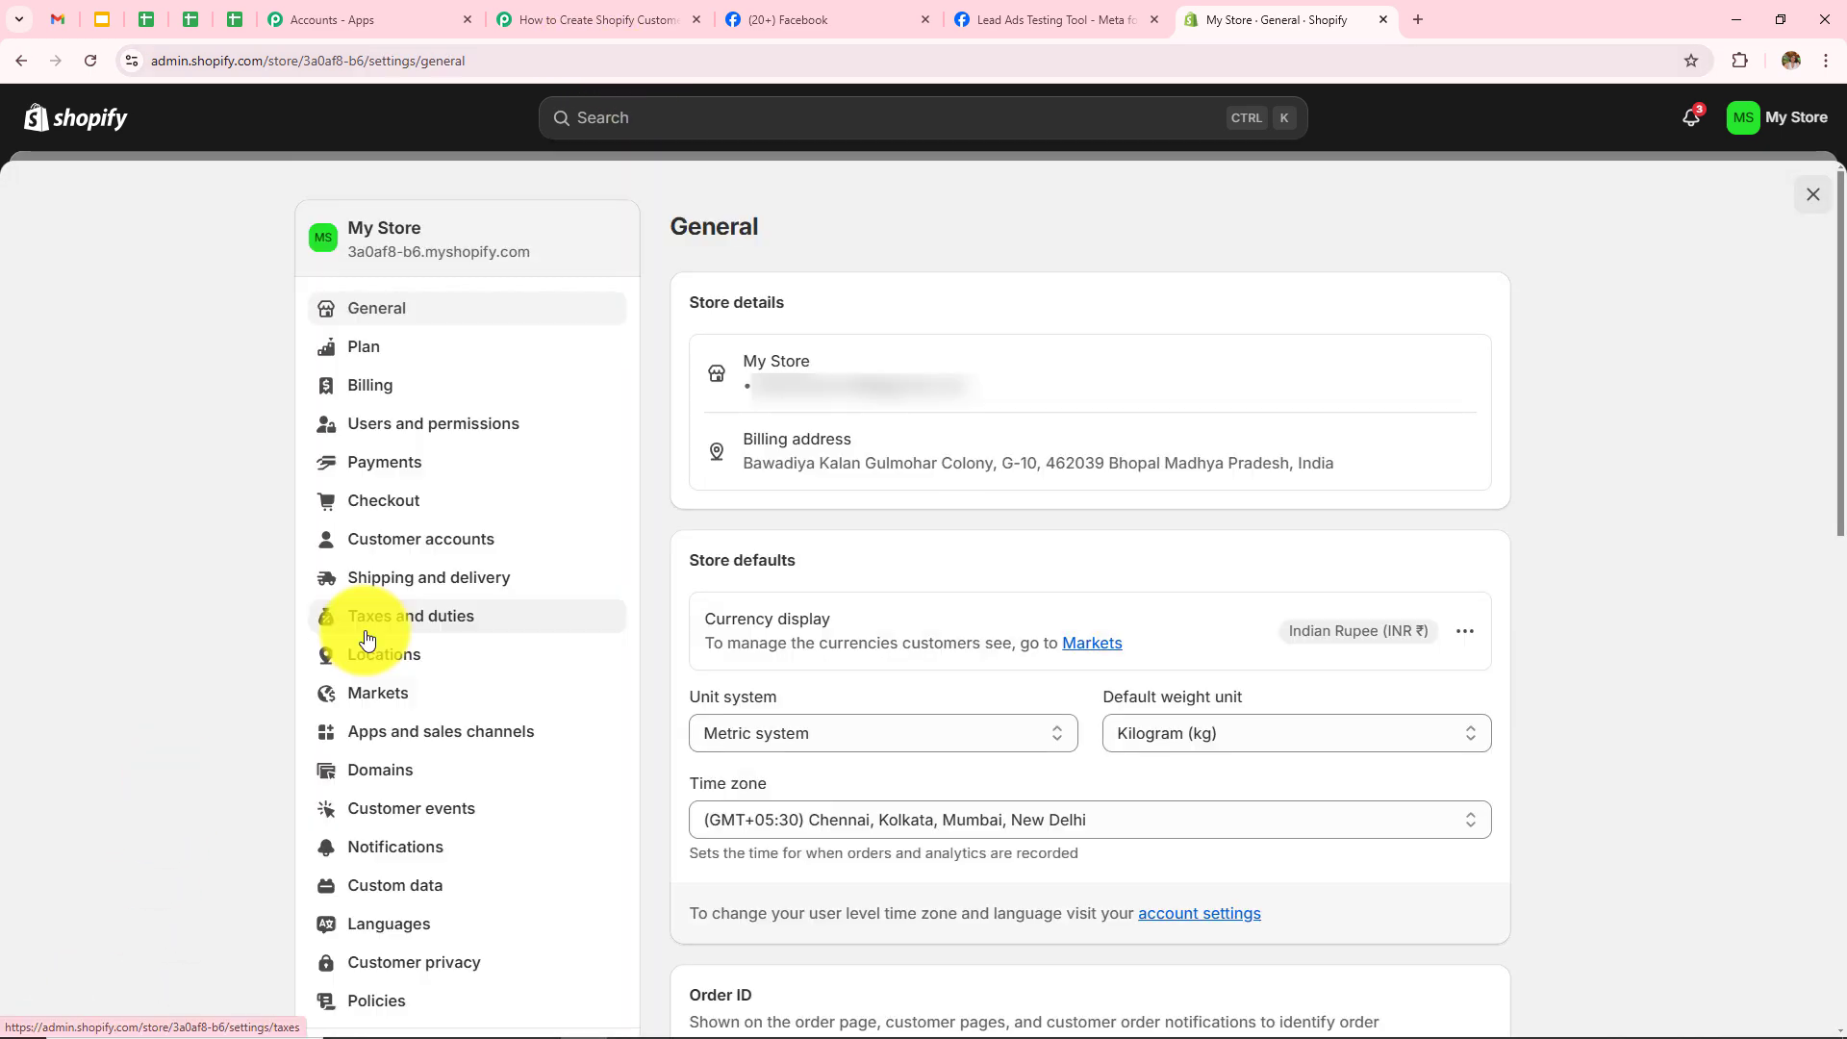
pyautogui.click(504, 746)
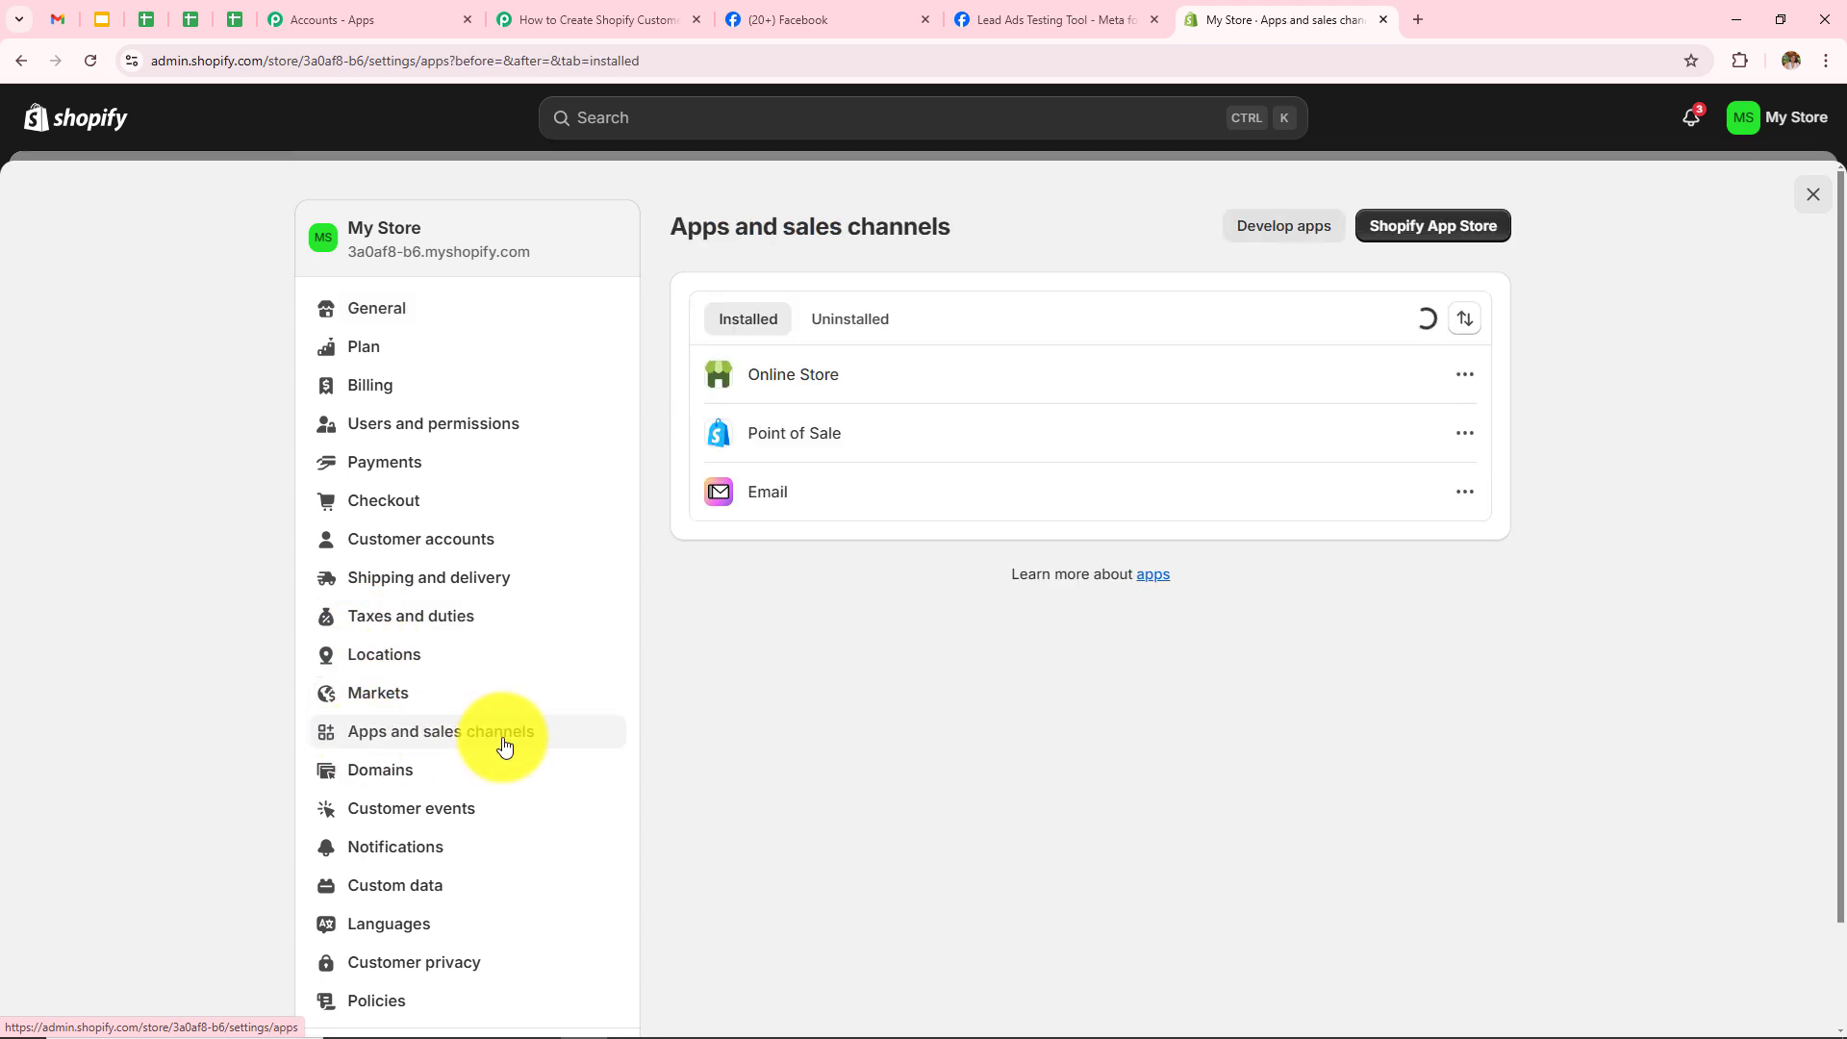
pyautogui.click(1241, 240)
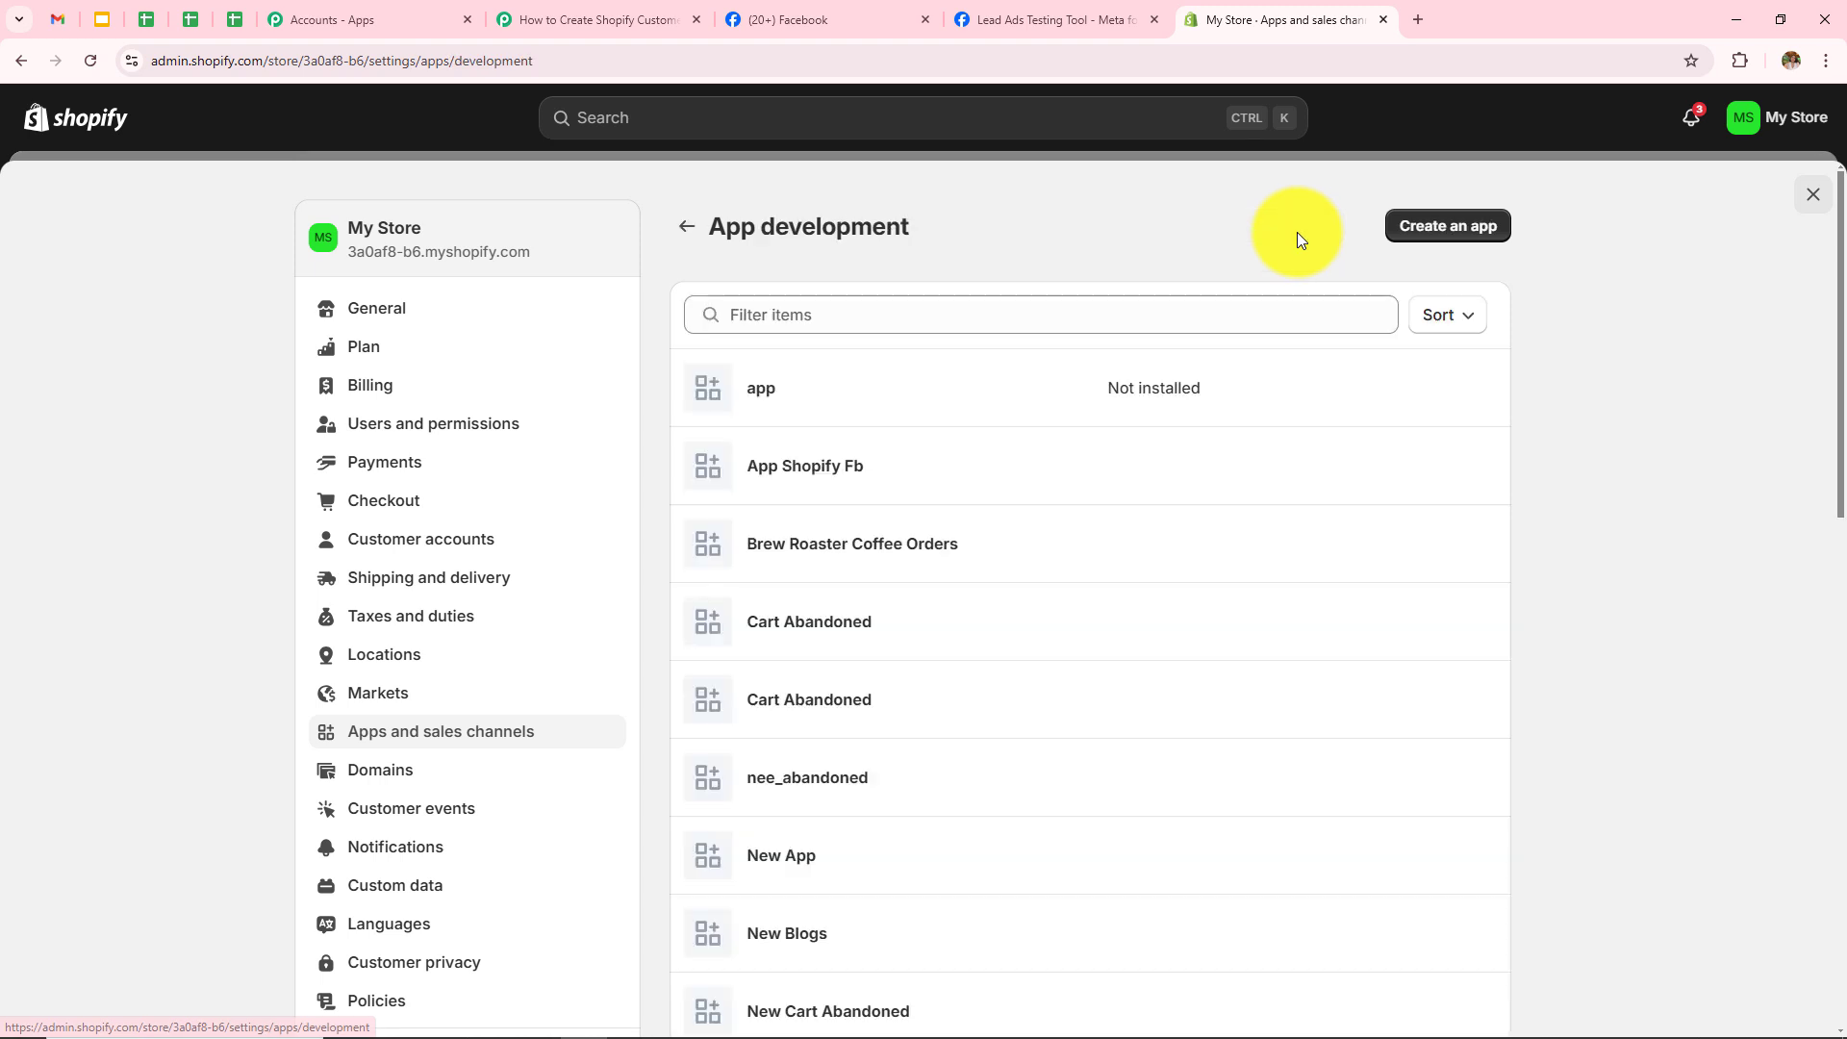
pyautogui.click(1471, 246)
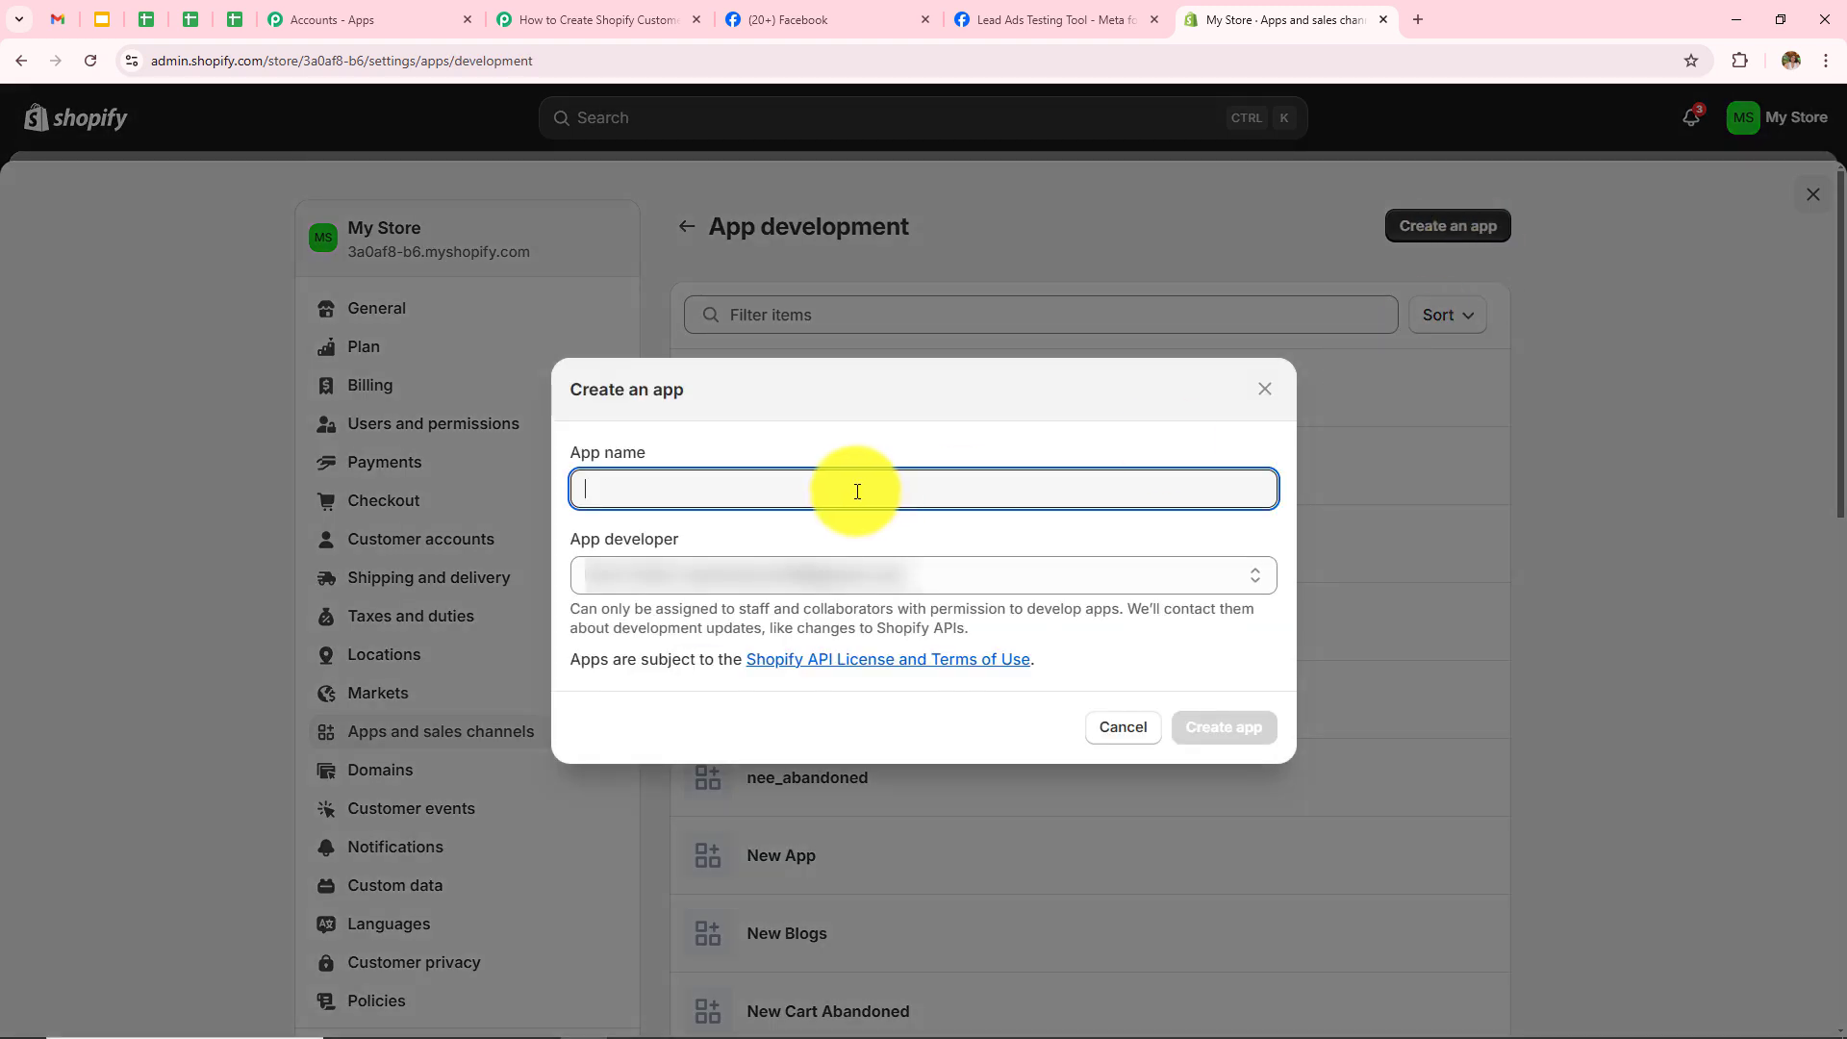
pyautogui.write('Customer Facebook')
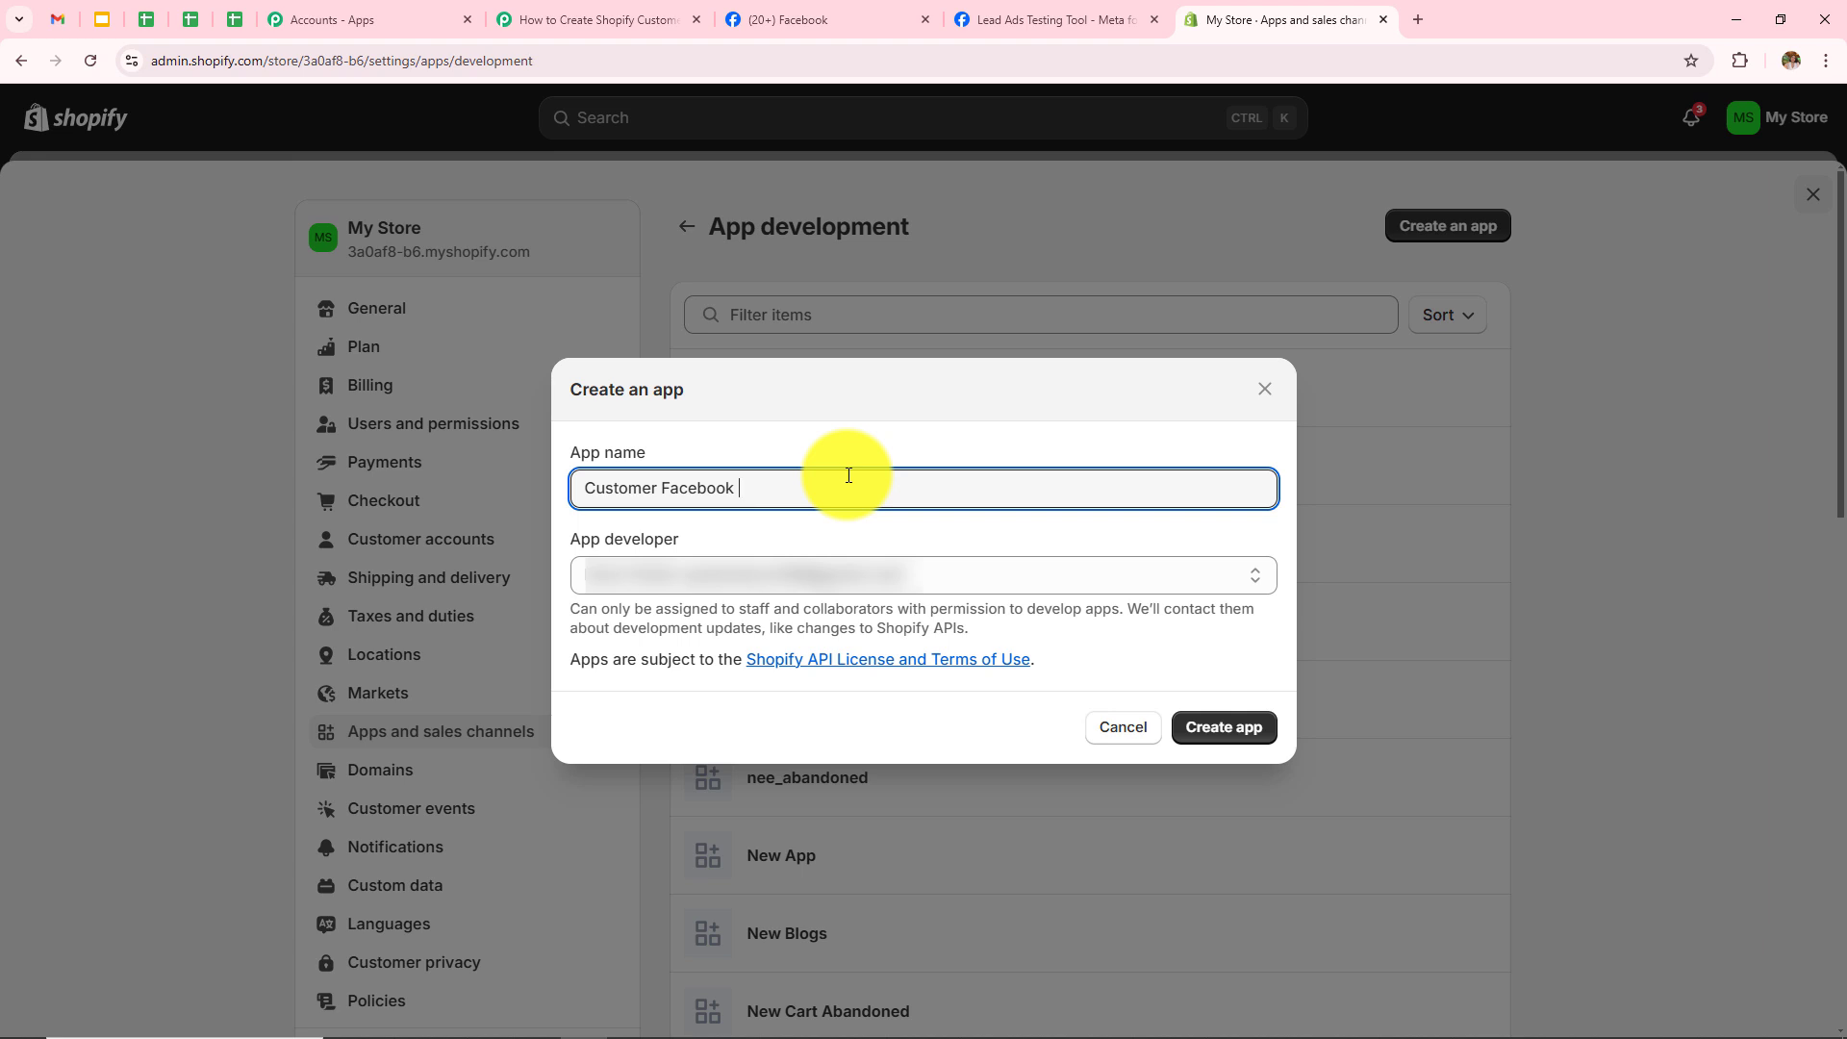
pyautogui.click(1222, 727)
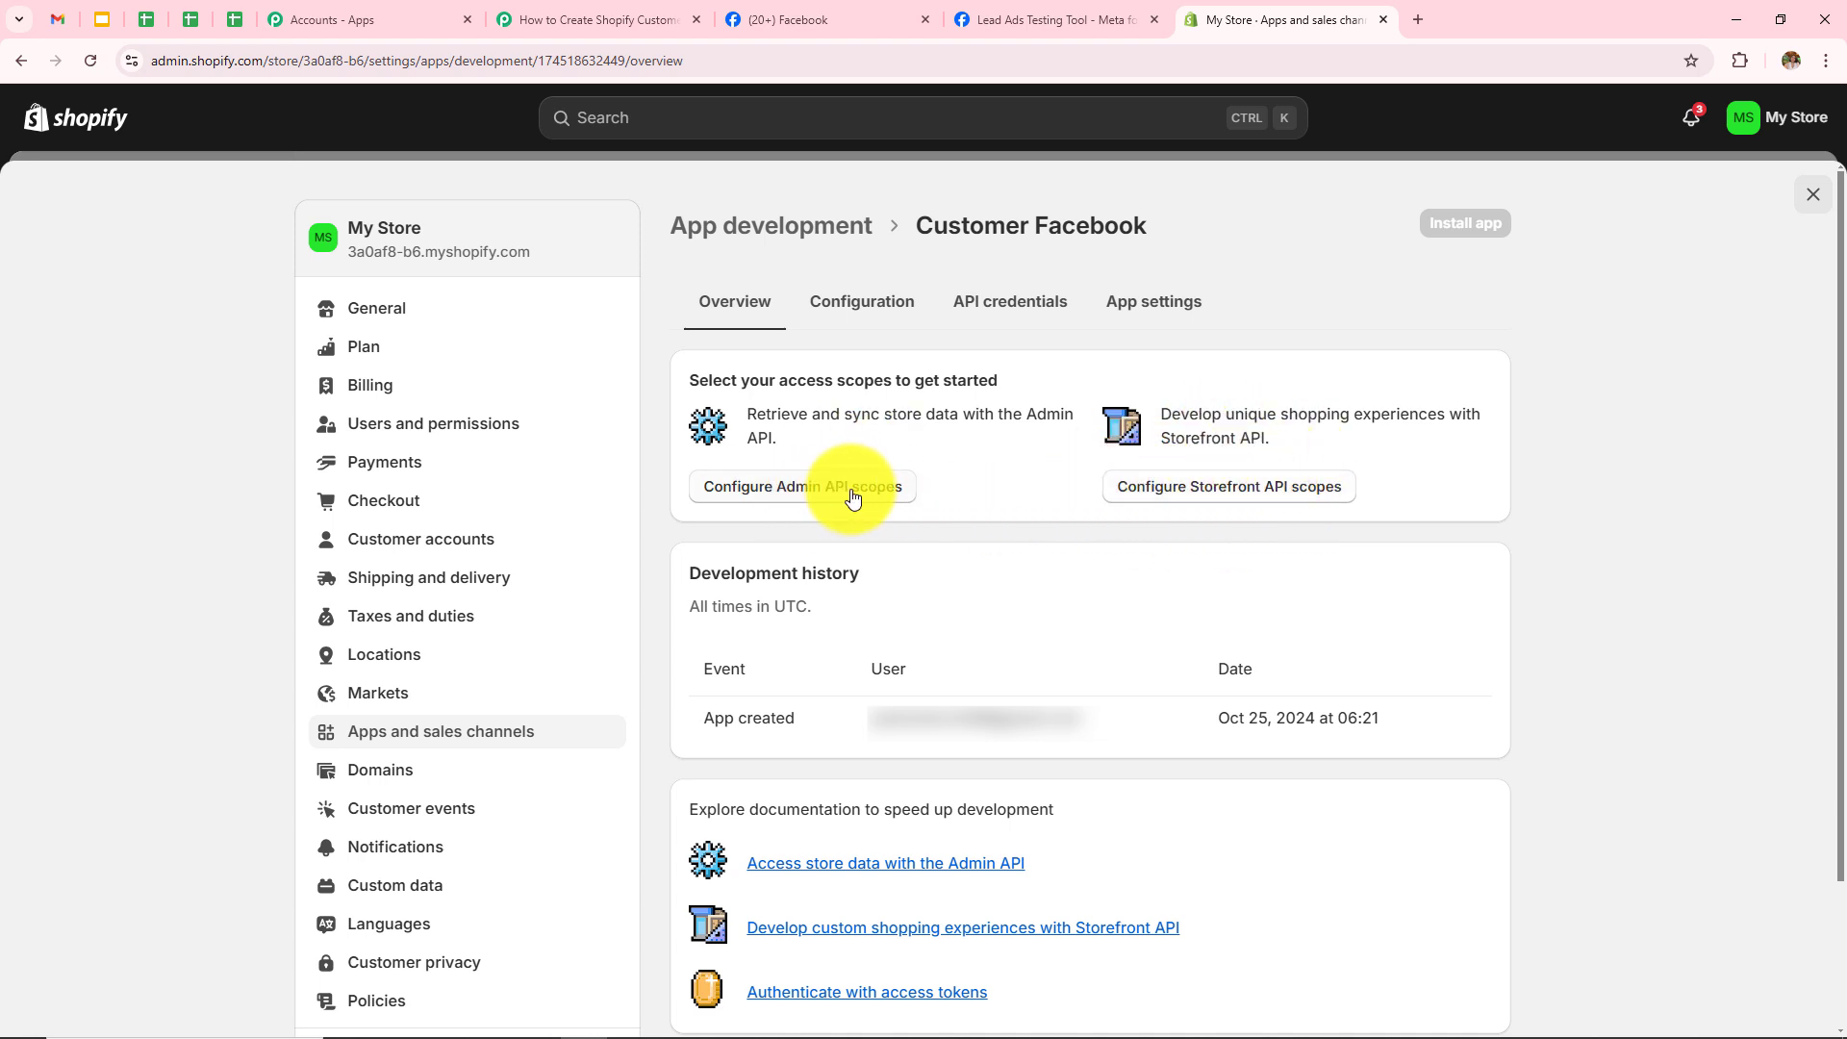
# Step: Filter Admin API scopes by 'customer' and grant write/read_customers and write/read_customer_merge
pyautogui.click(784, 501)
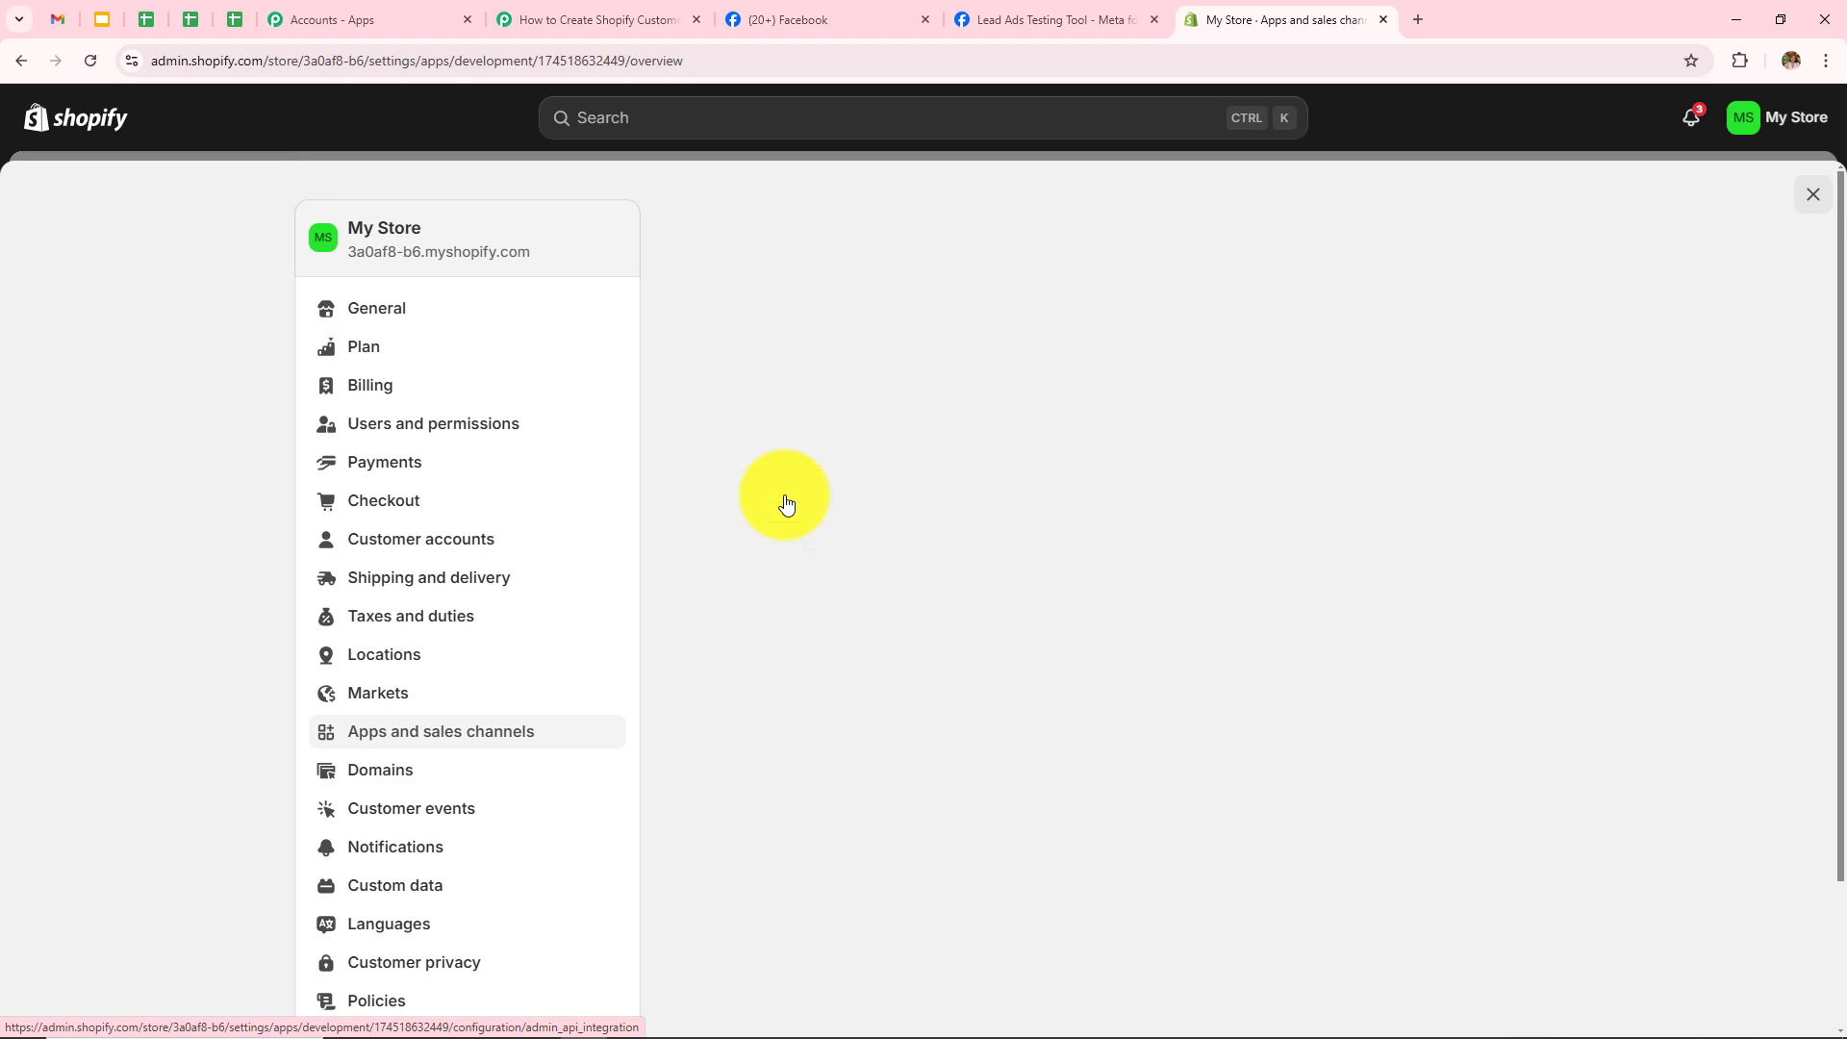
pyautogui.scroll(-2, 1065, 471)
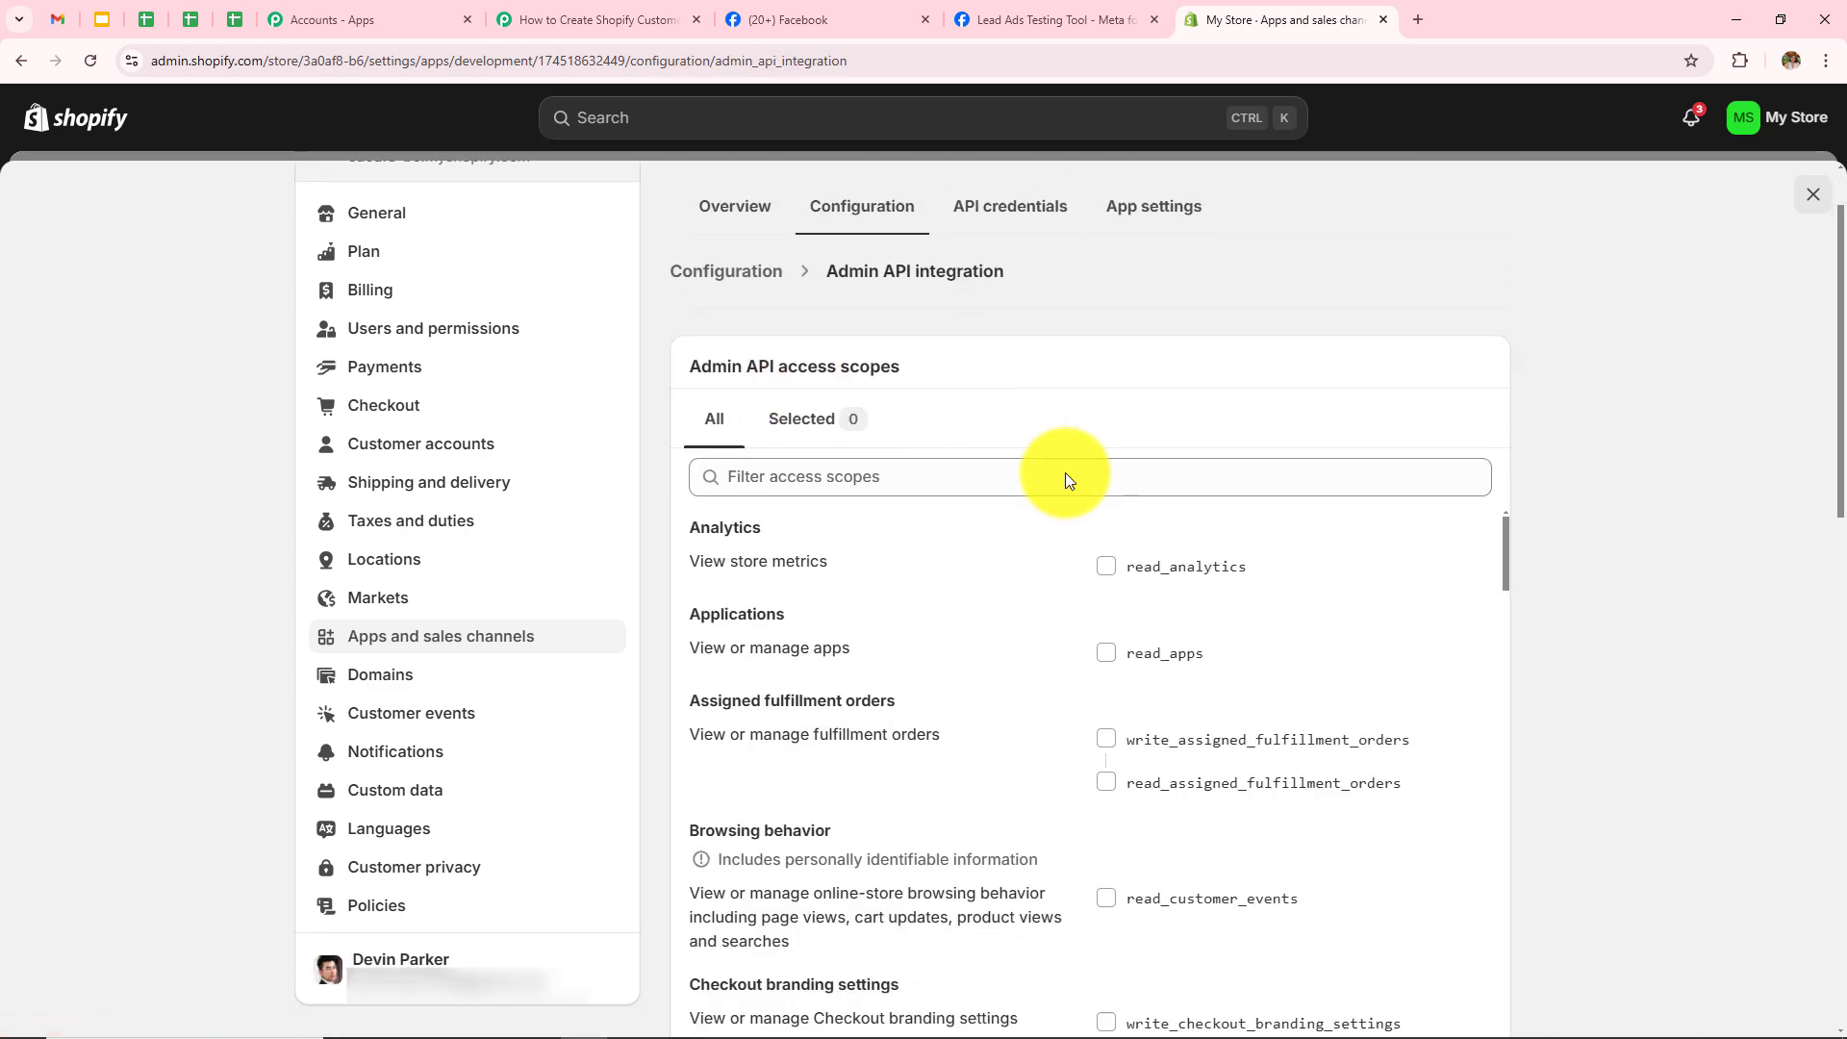
pyautogui.click(862, 376)
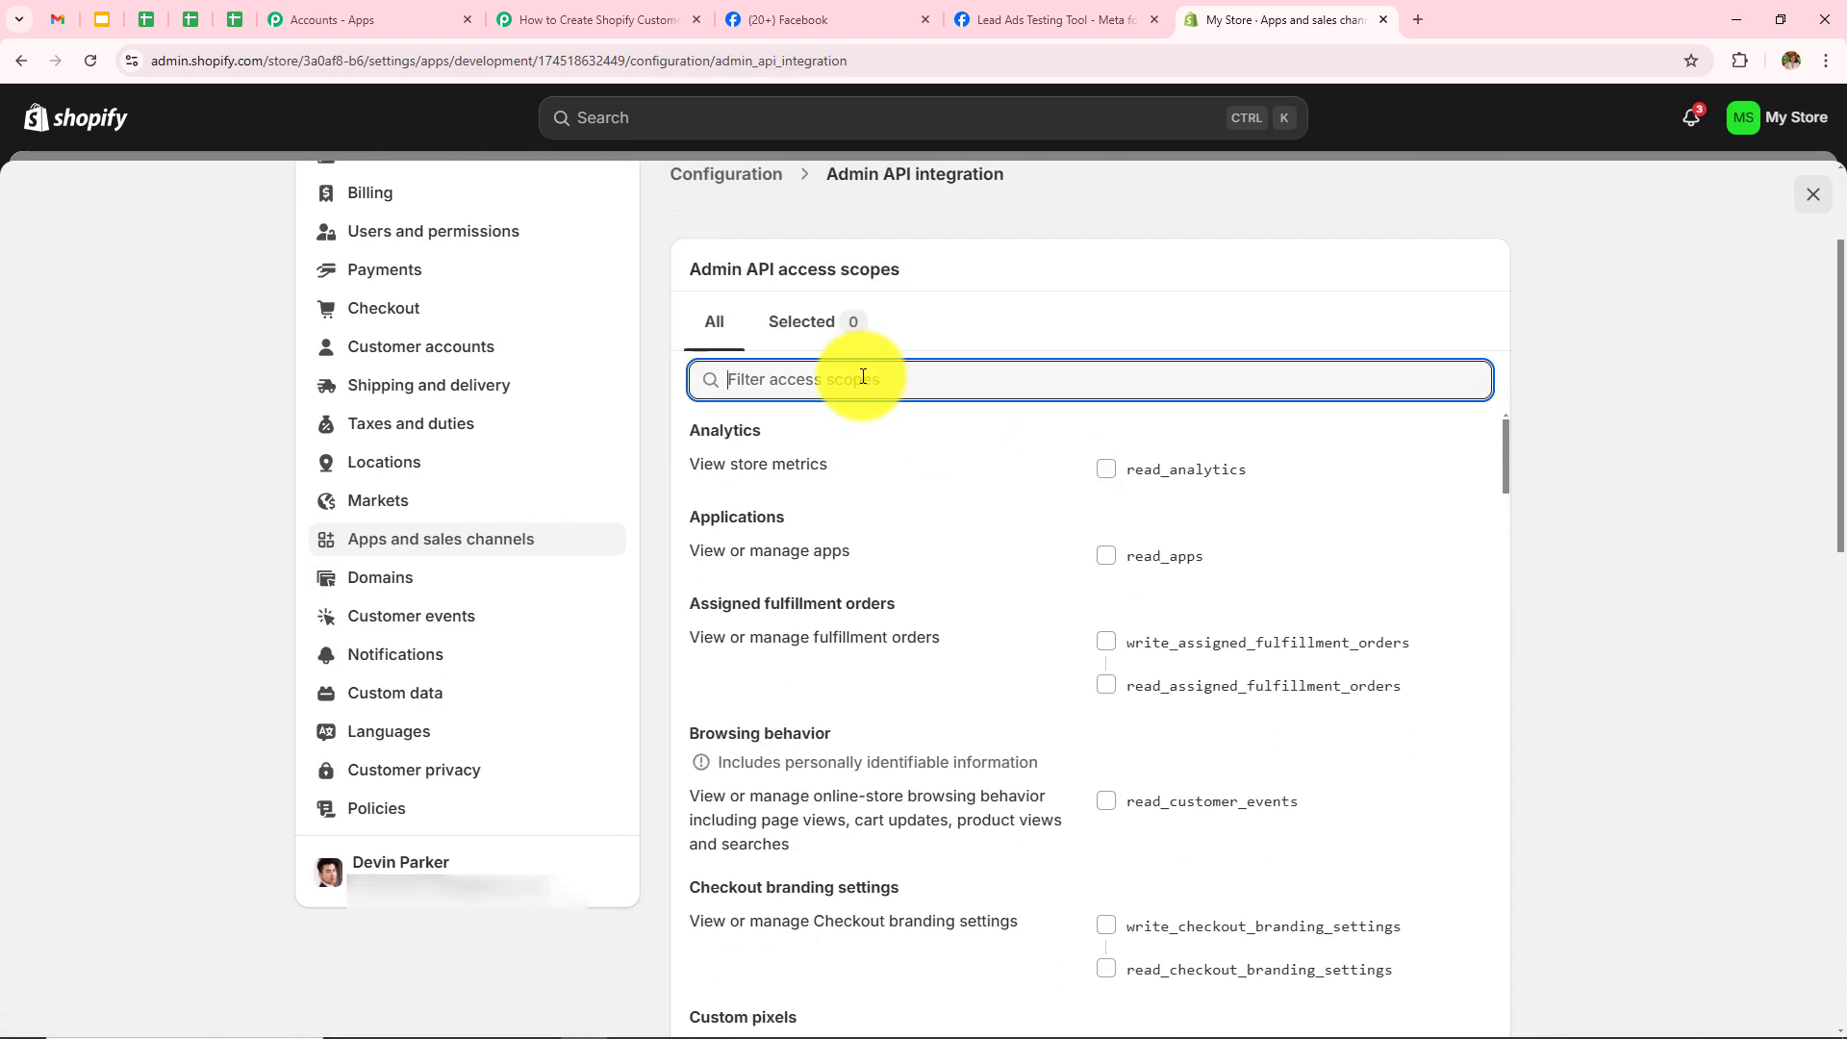
pyautogui.write('customer')
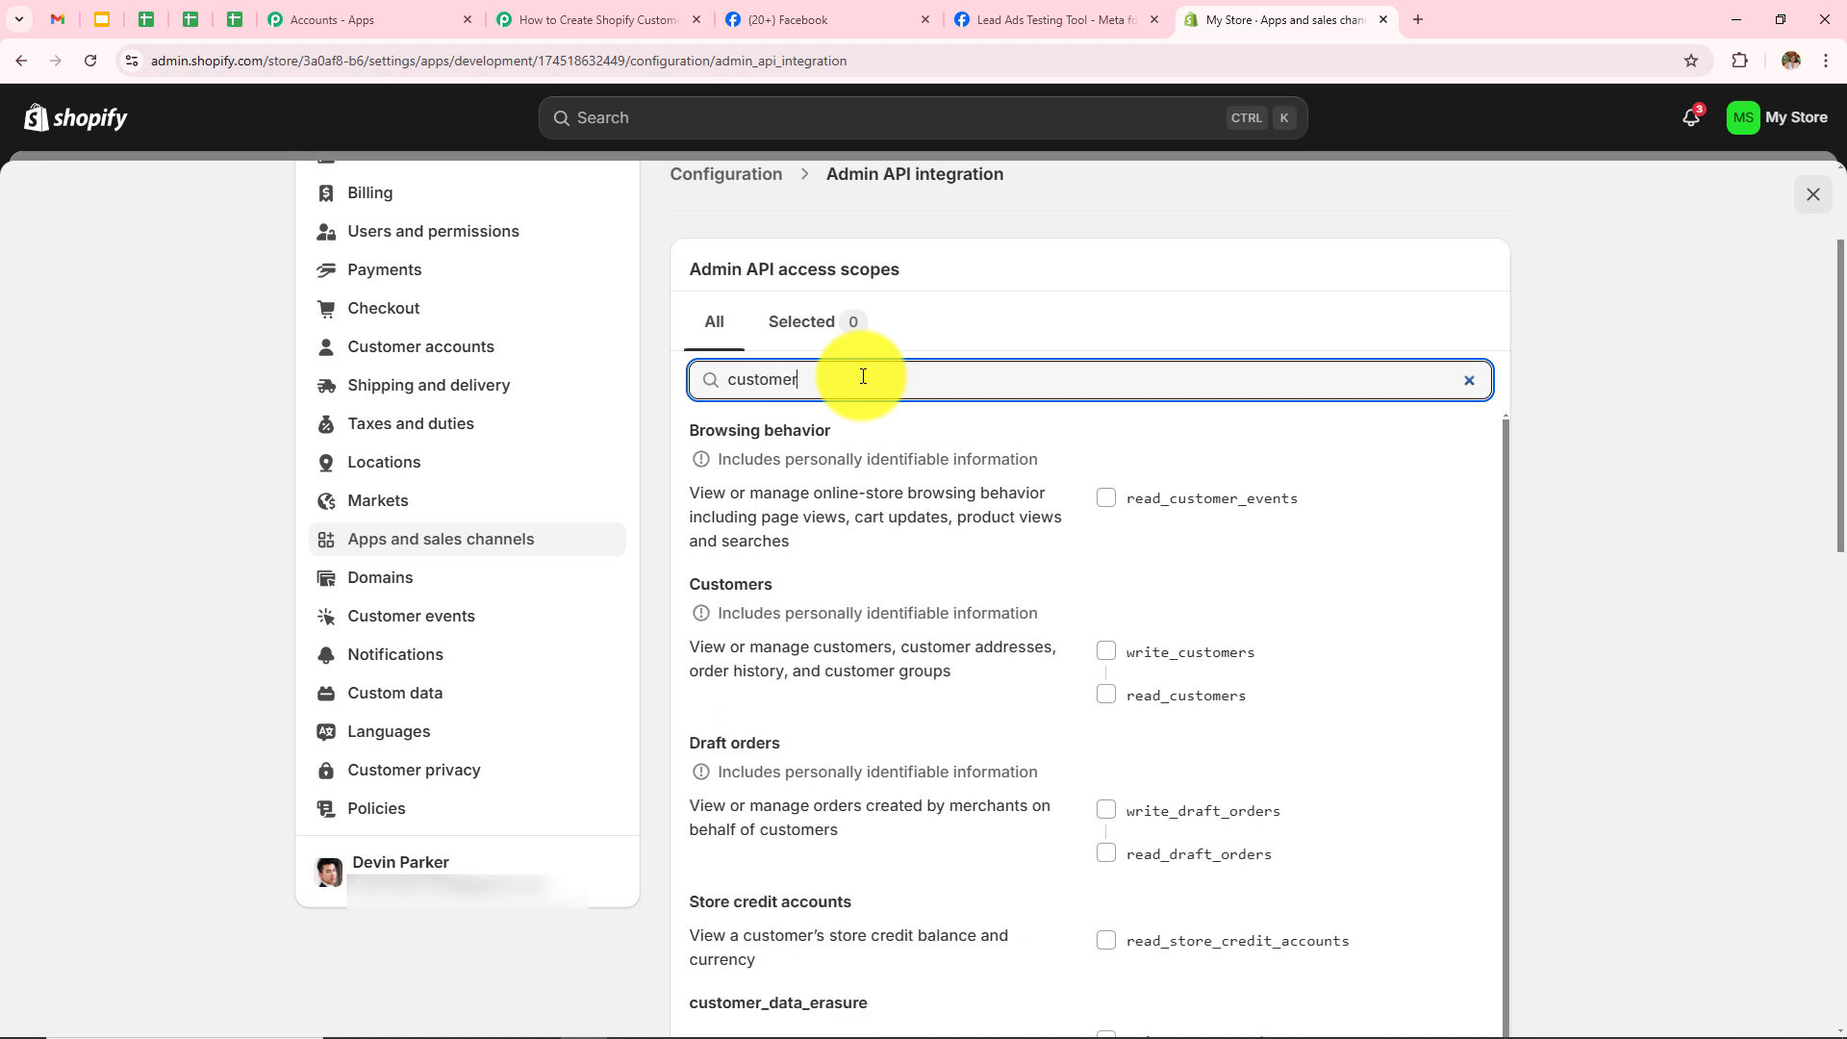
pyautogui.scroll(-1, 700, 530)
pyautogui.moveTo(673, 556); pyautogui.dragTo(973, 569)
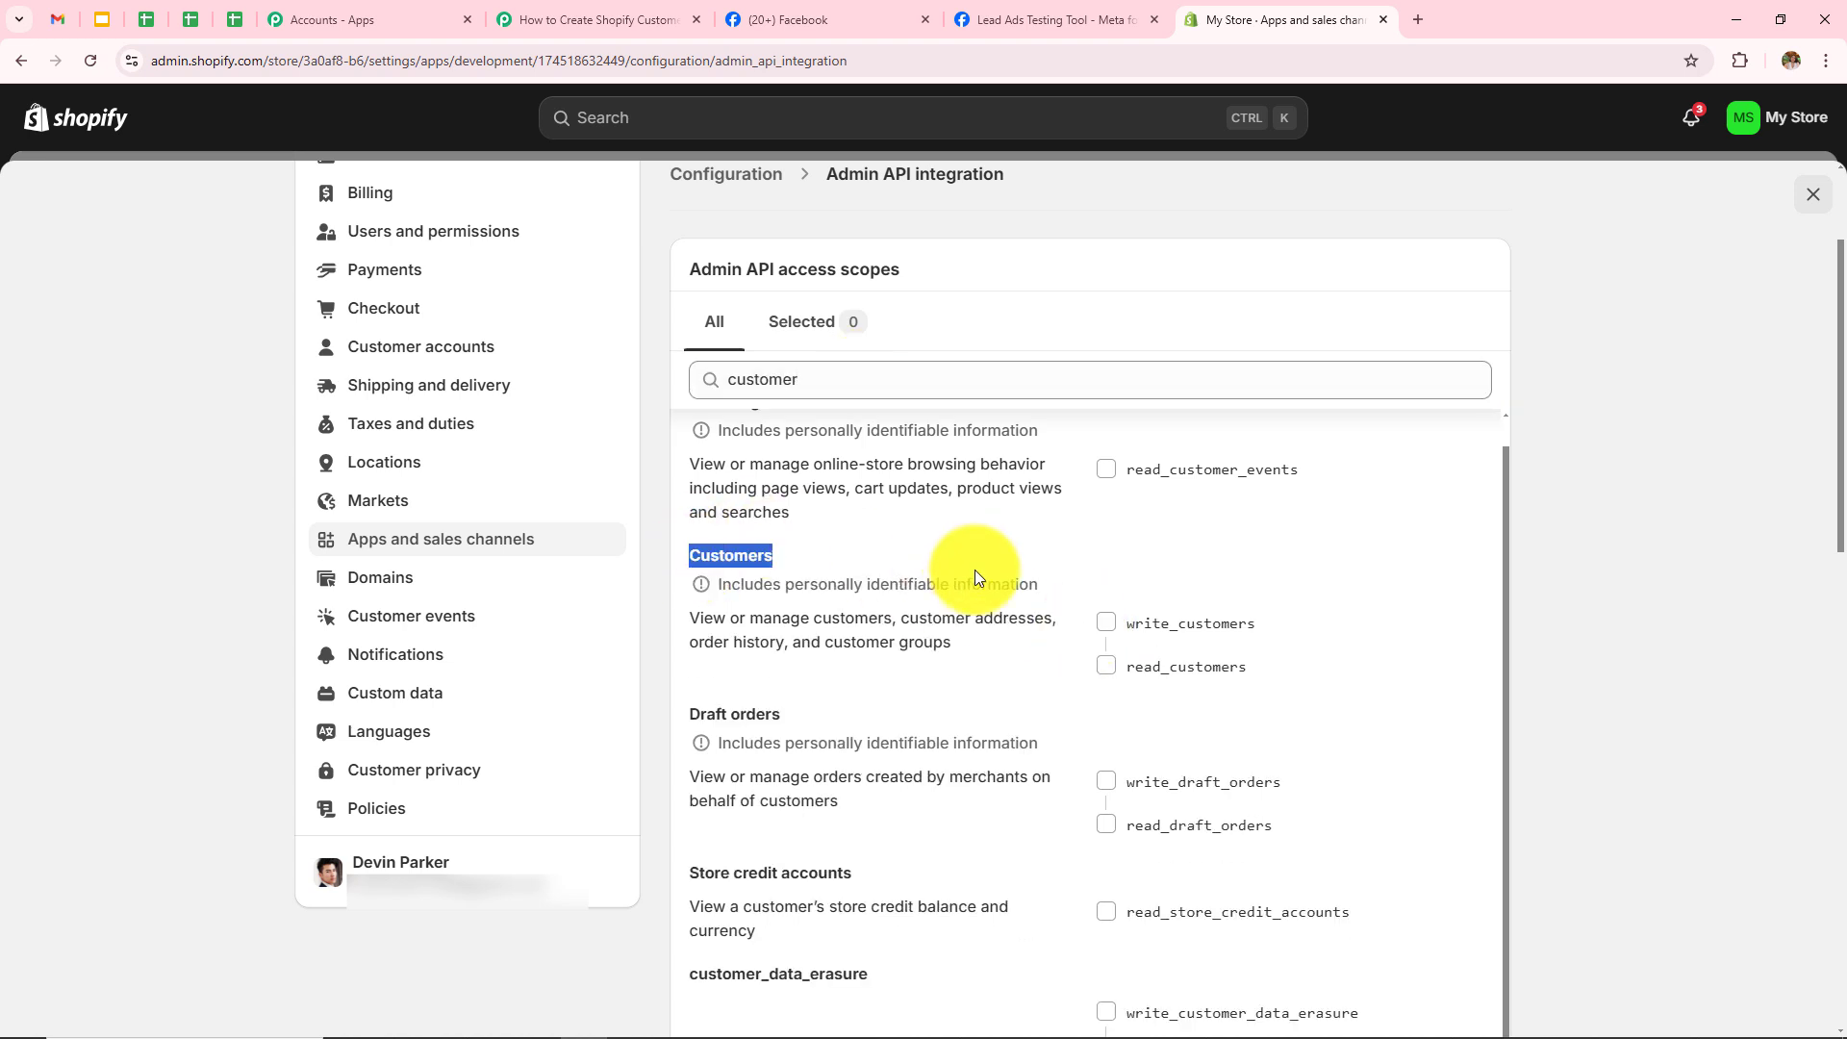
pyautogui.click(1110, 623)
pyautogui.scroll(-5, 1002, 774)
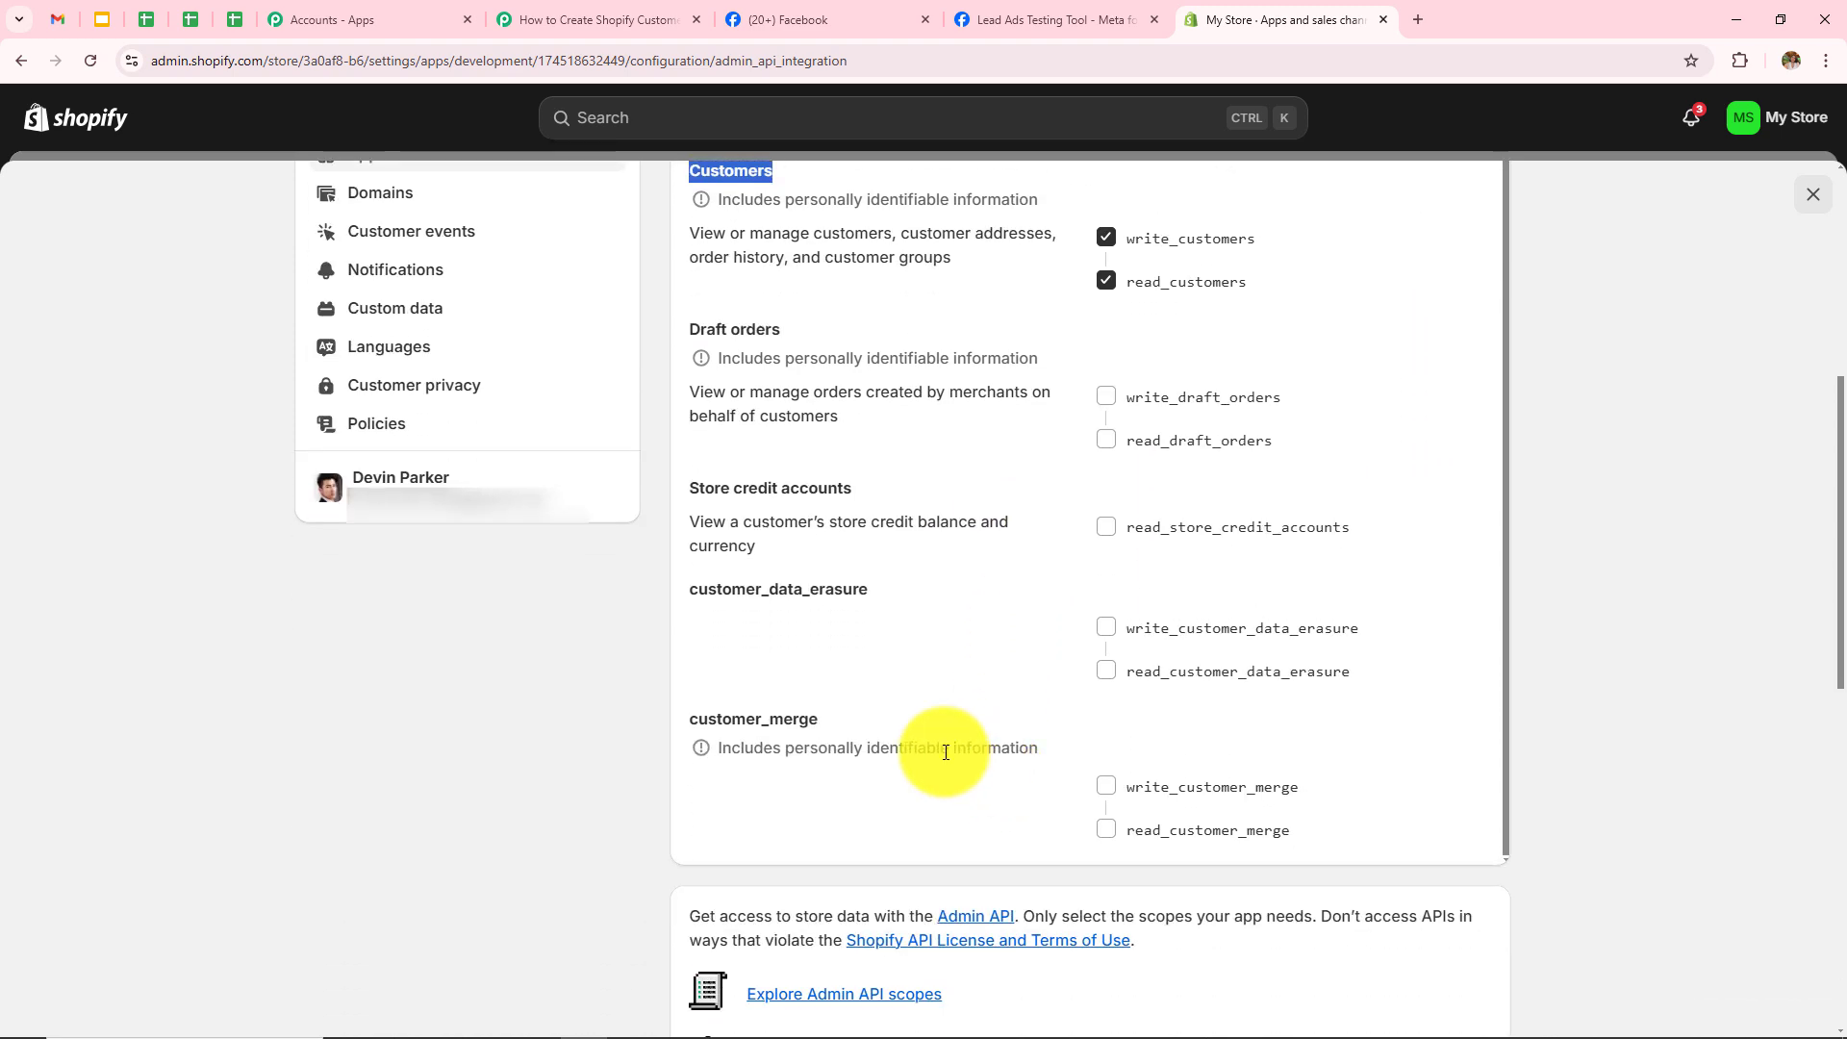
pyautogui.moveTo(681, 721); pyautogui.dragTo(967, 728)
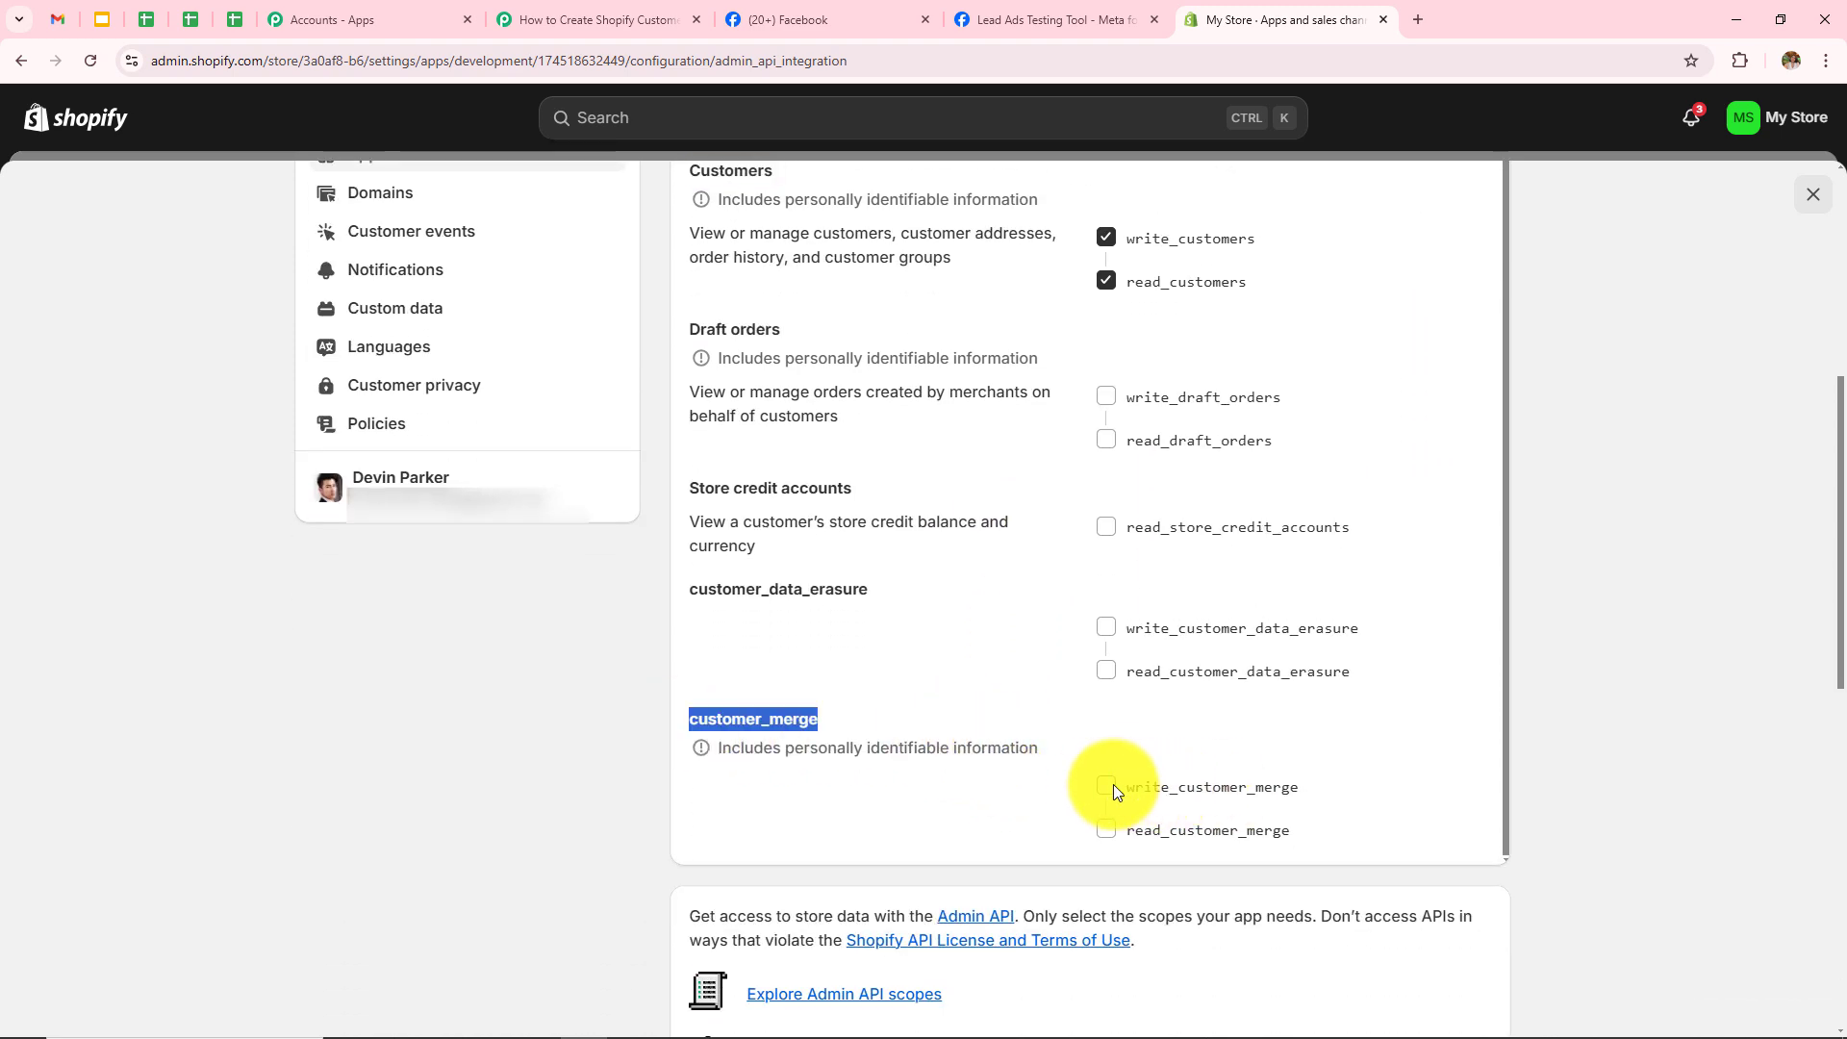
pyautogui.scroll(3, 681, 597)
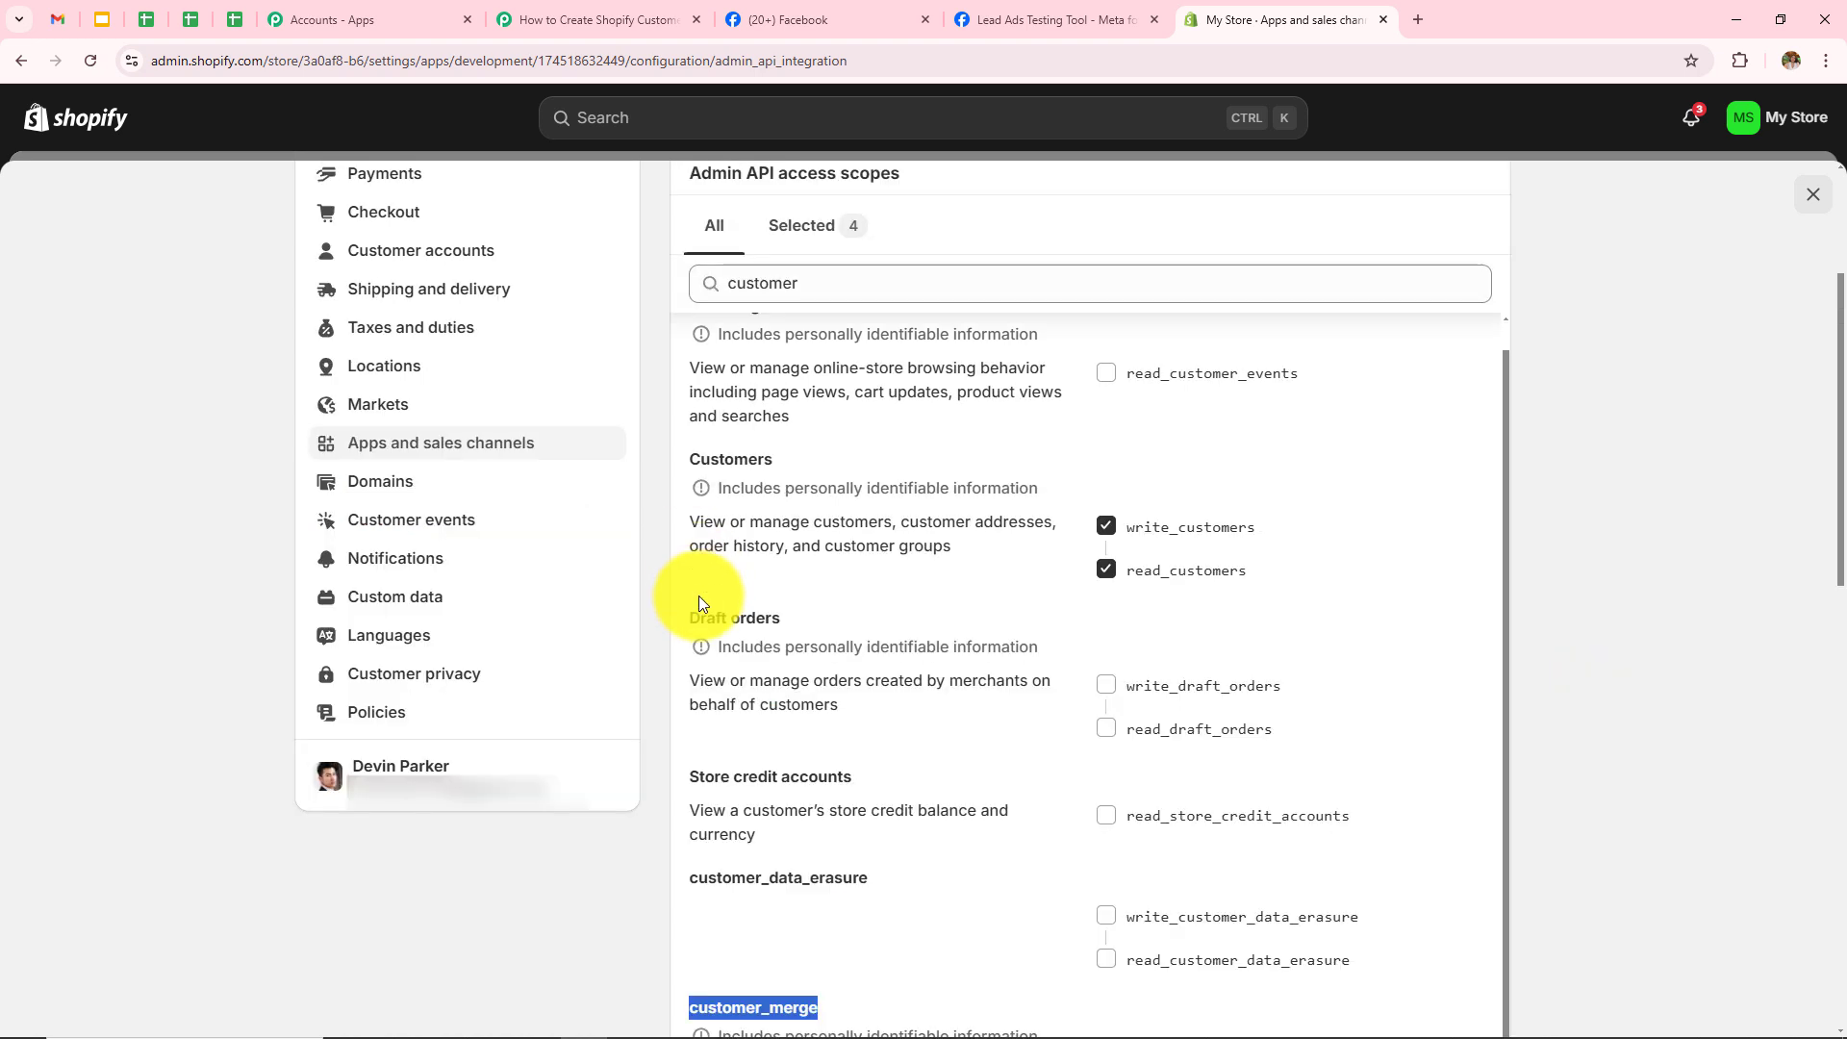
pyautogui.moveTo(685, 529); pyautogui.dragTo(995, 599)
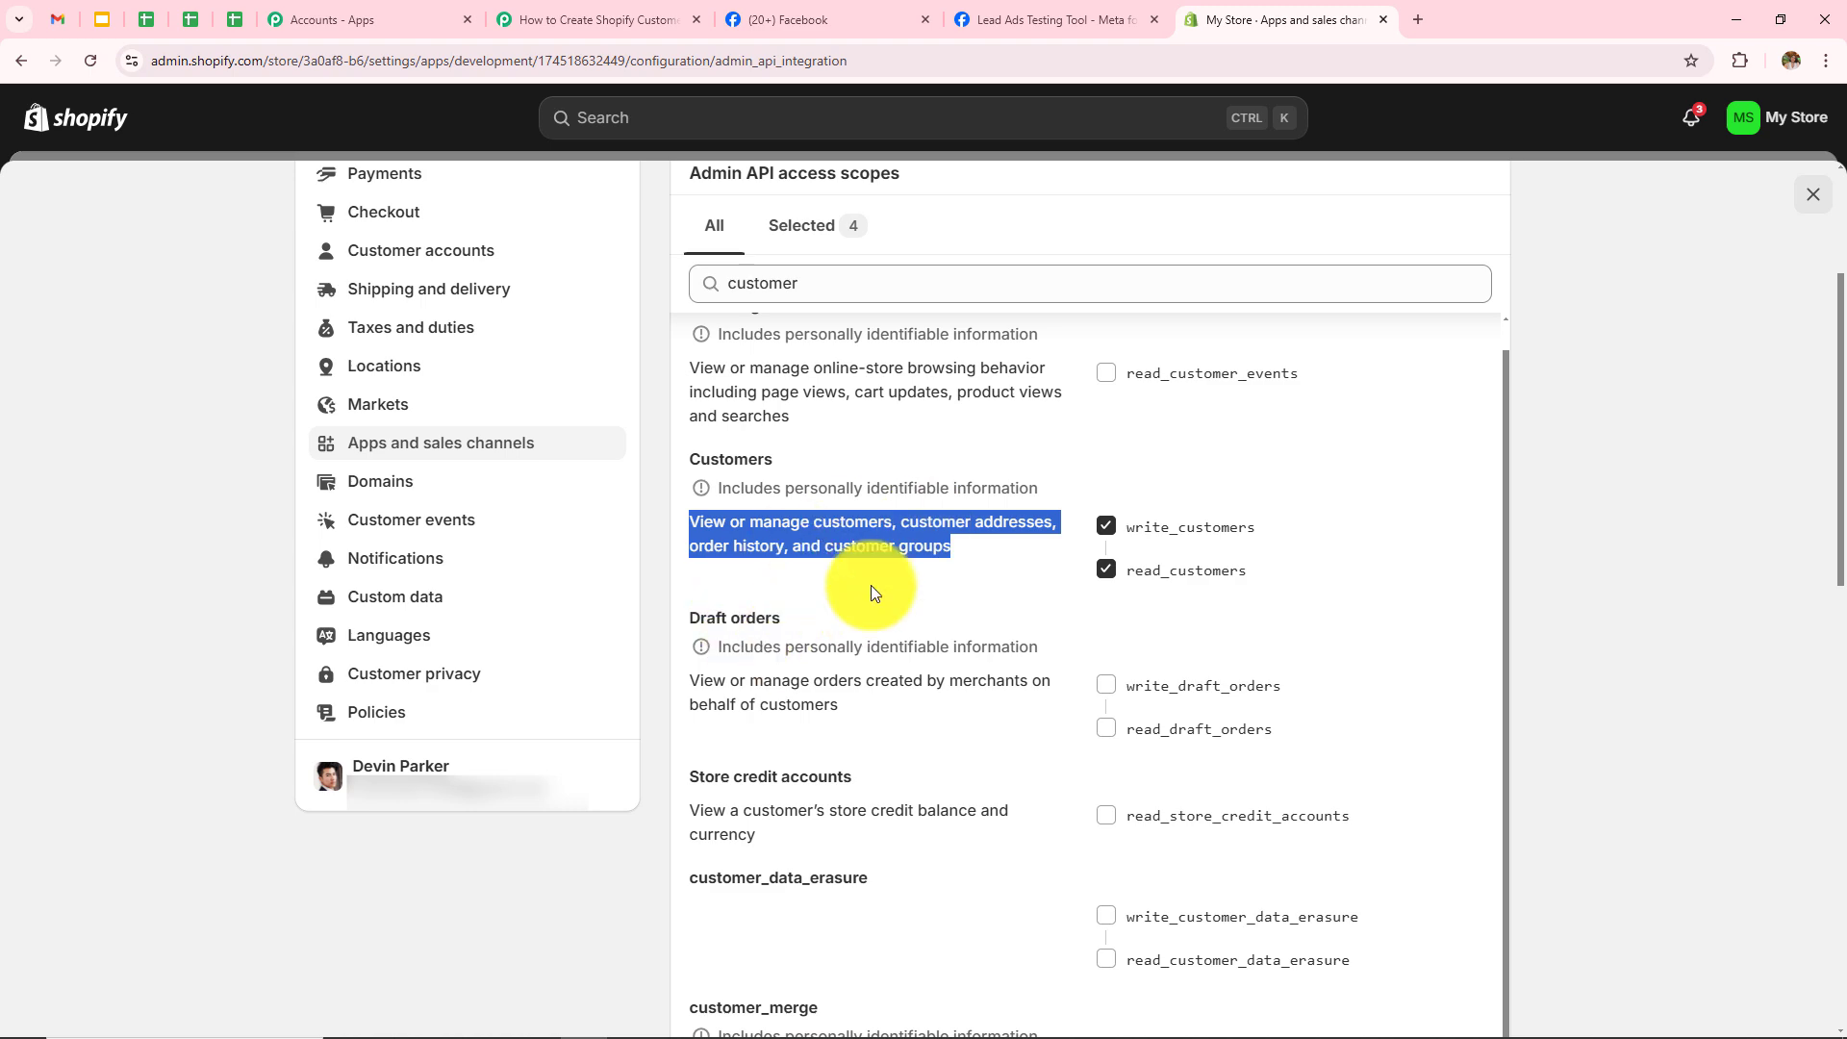
pyautogui.scroll(-5, 1636, 601)
pyautogui.scroll(5, 1690, 606)
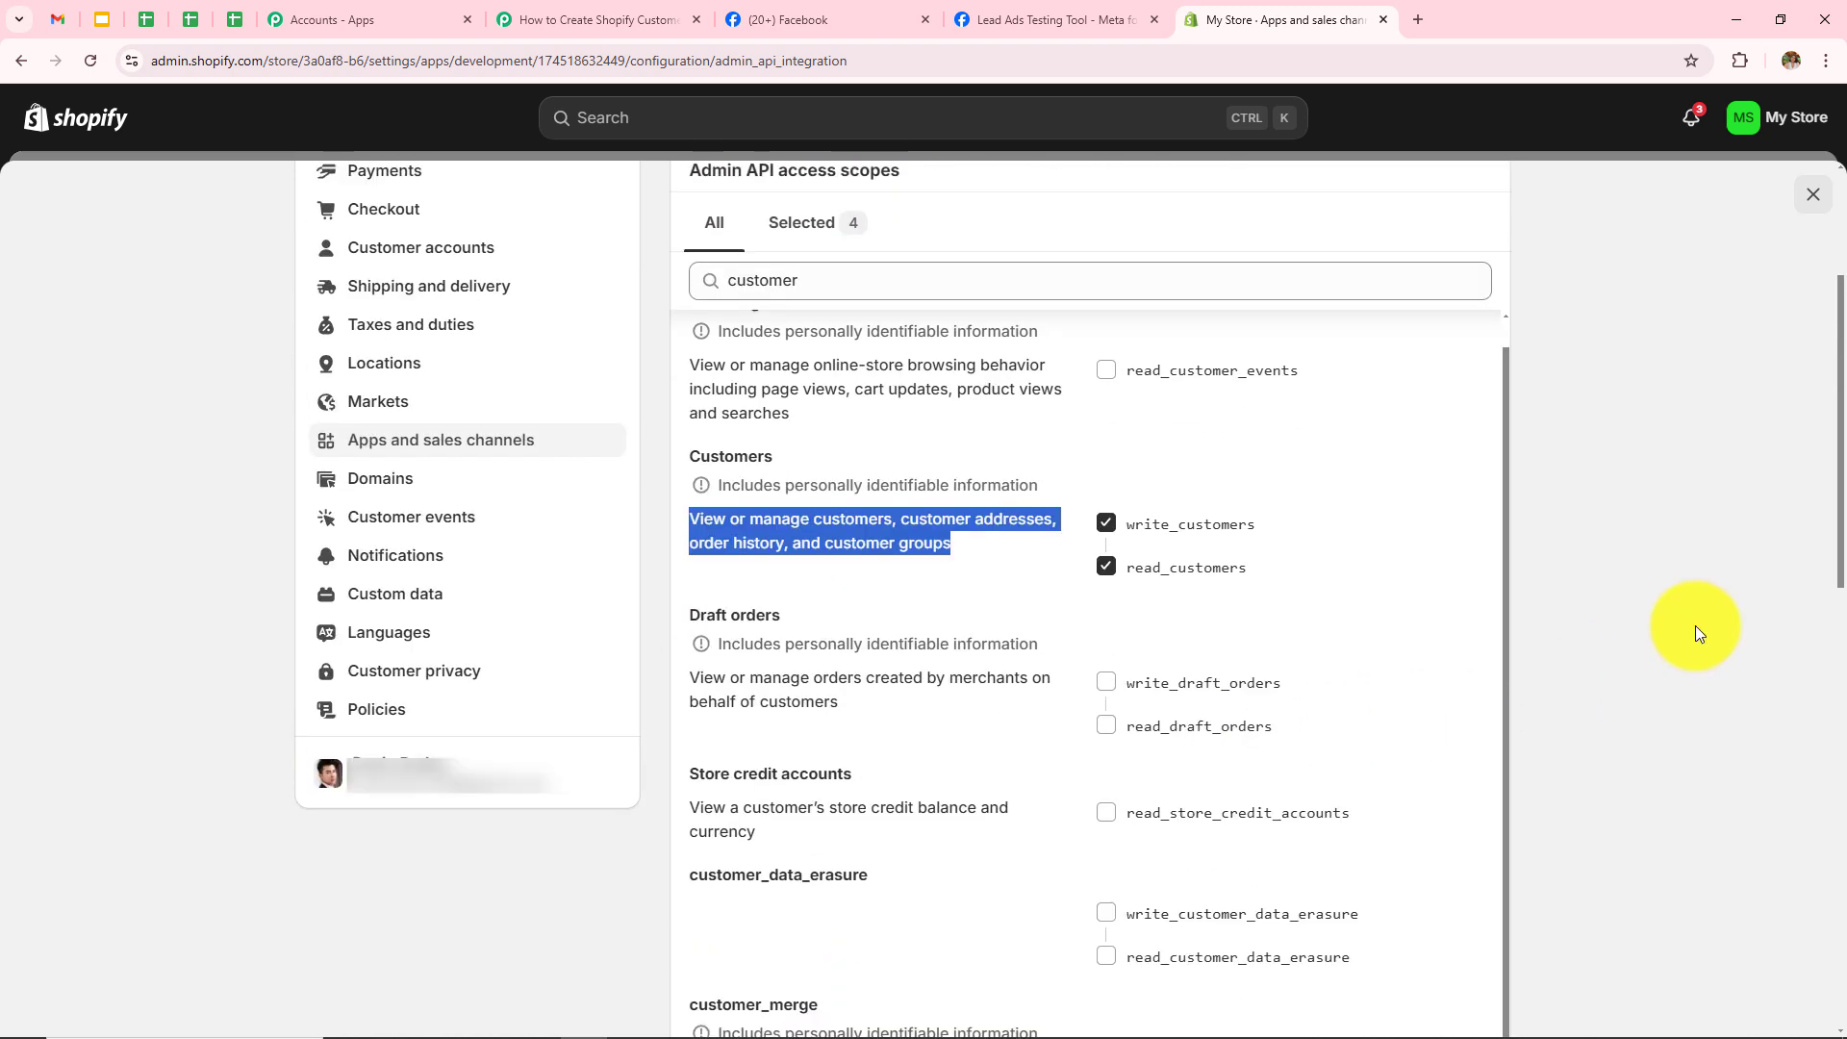
pyautogui.scroll(-6, 1696, 625)
pyautogui.scroll(-3, 1695, 625)
pyautogui.scroll(8, 1696, 625)
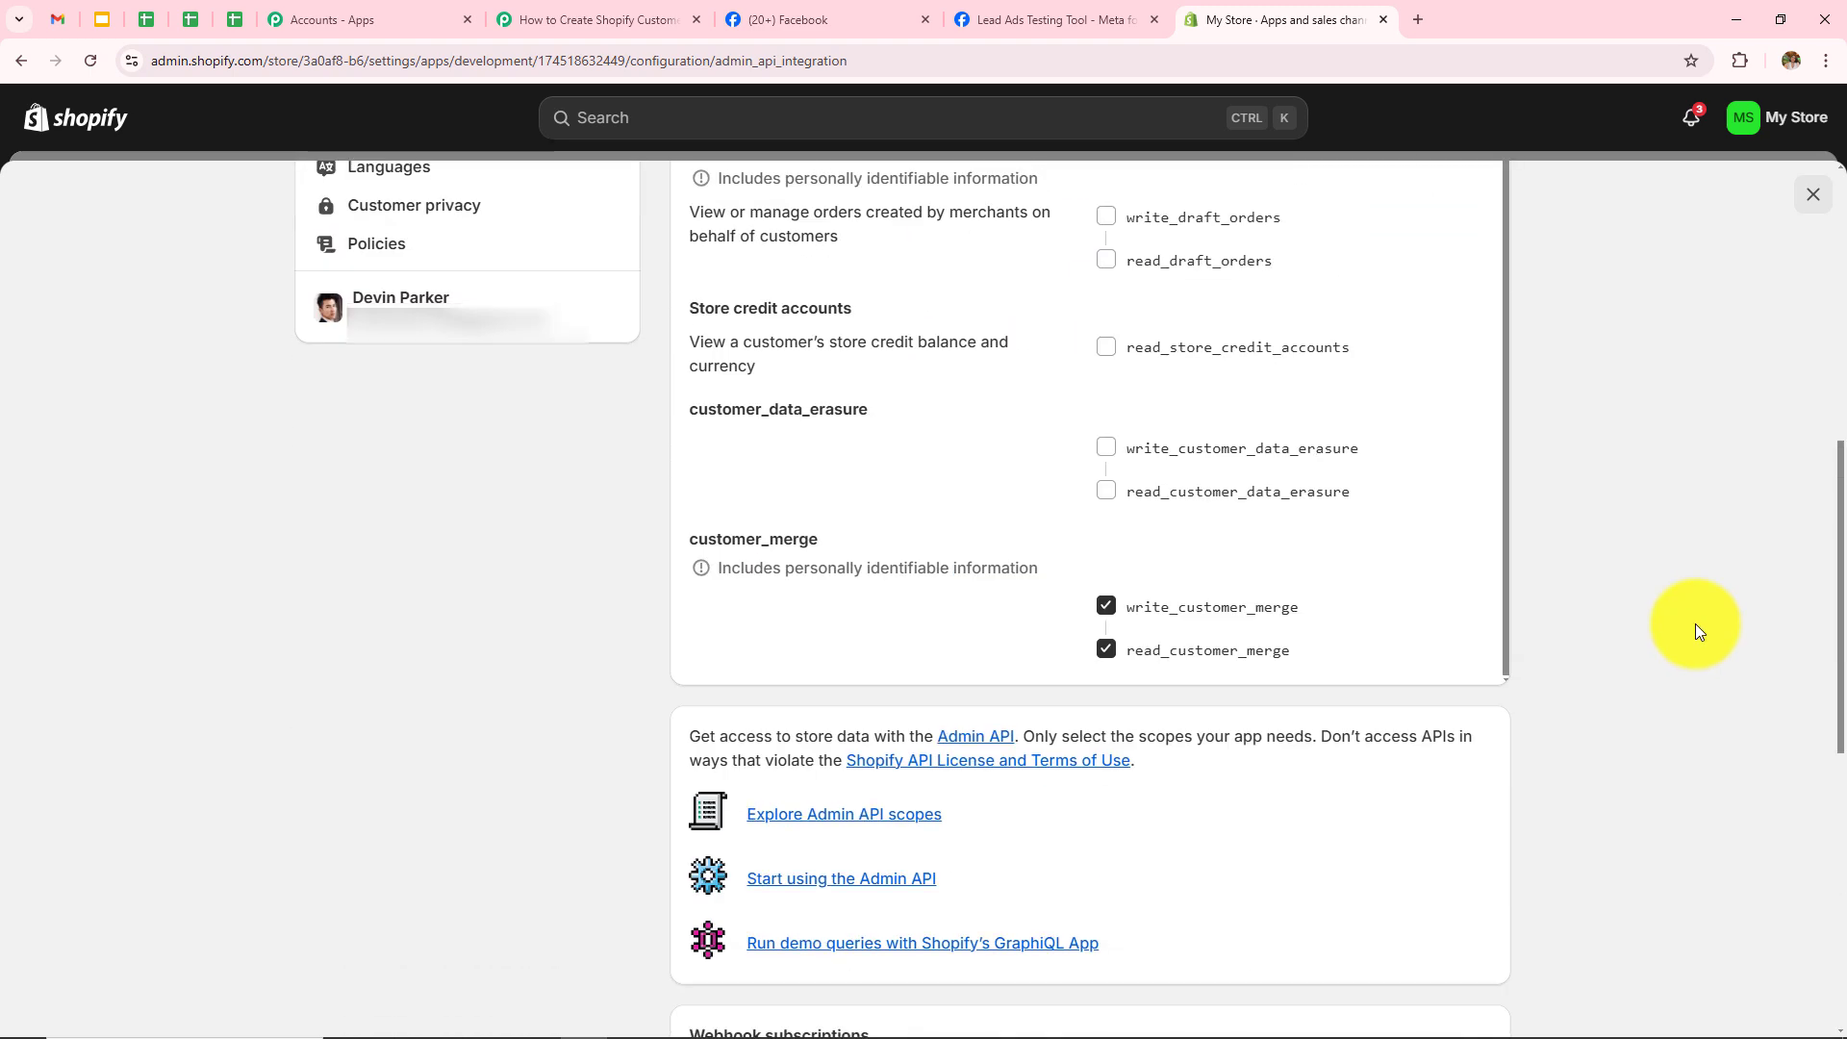
# Step: Save the selected scopes and confirm installing Customer Facebook on My Store
pyautogui.click(1482, 367)
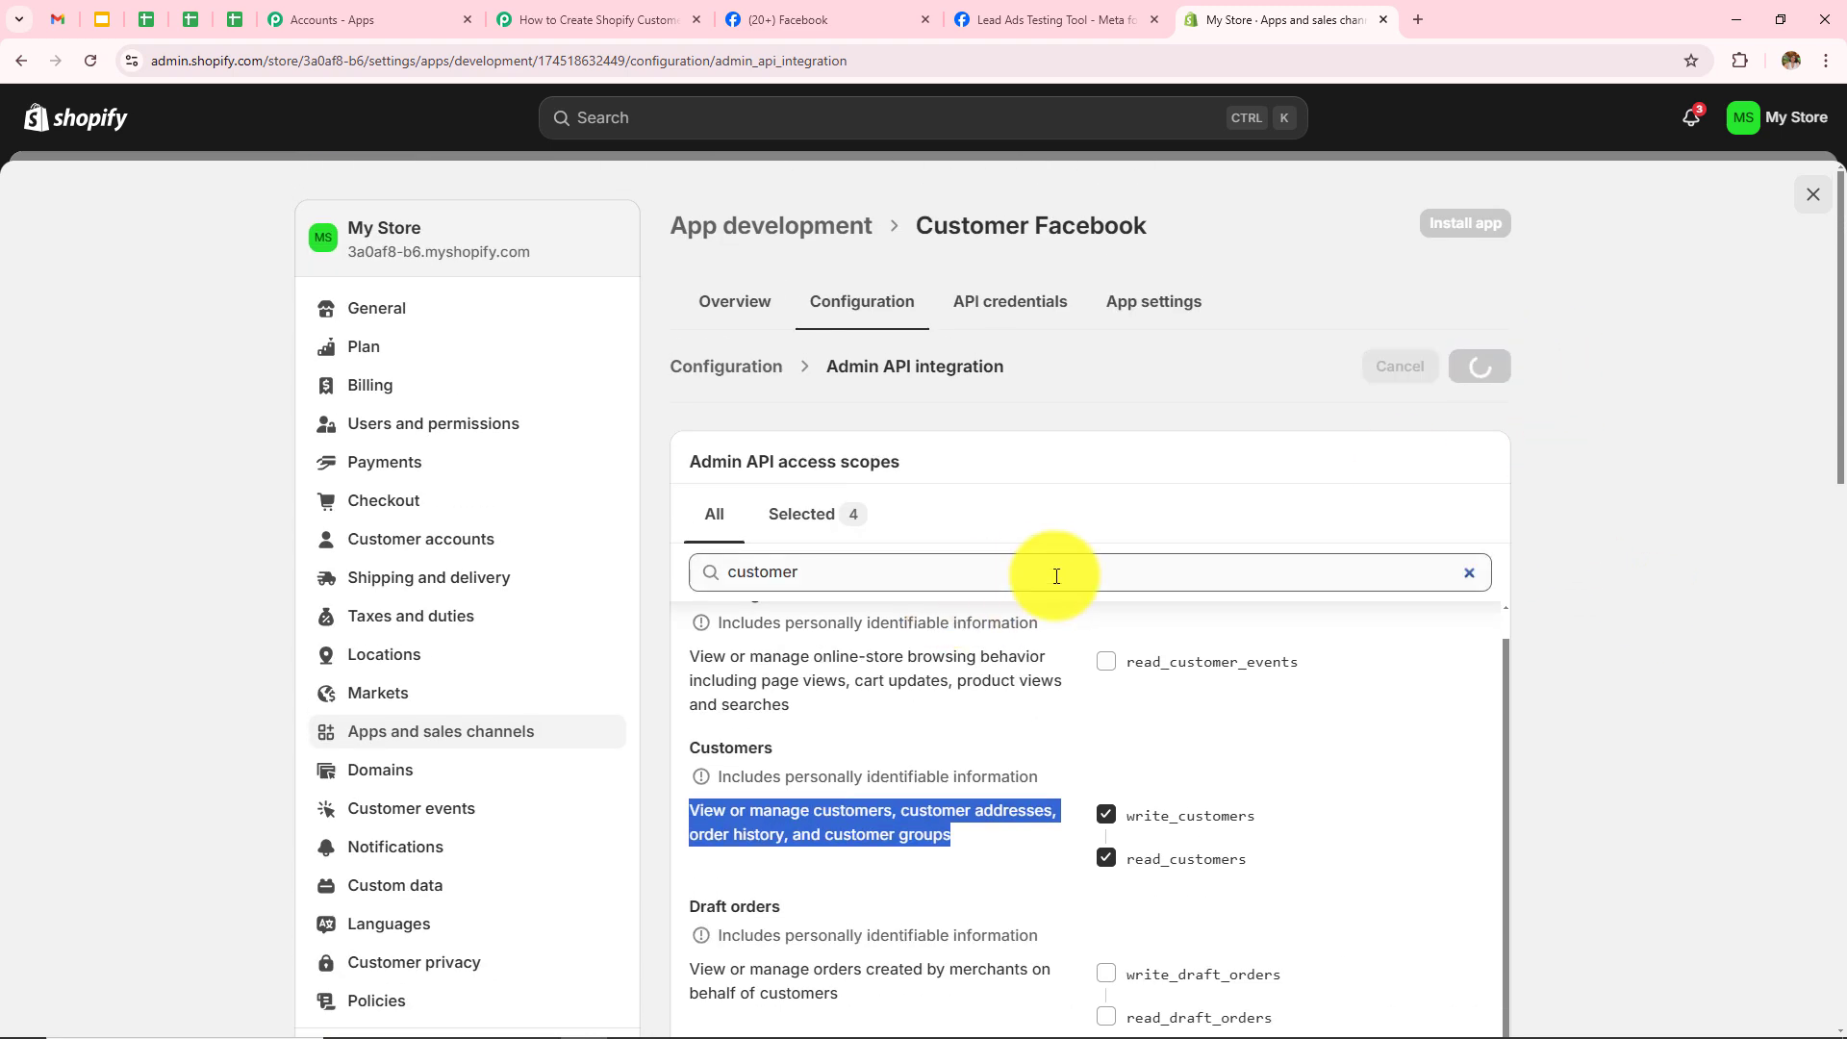
pyautogui.click(1493, 225)
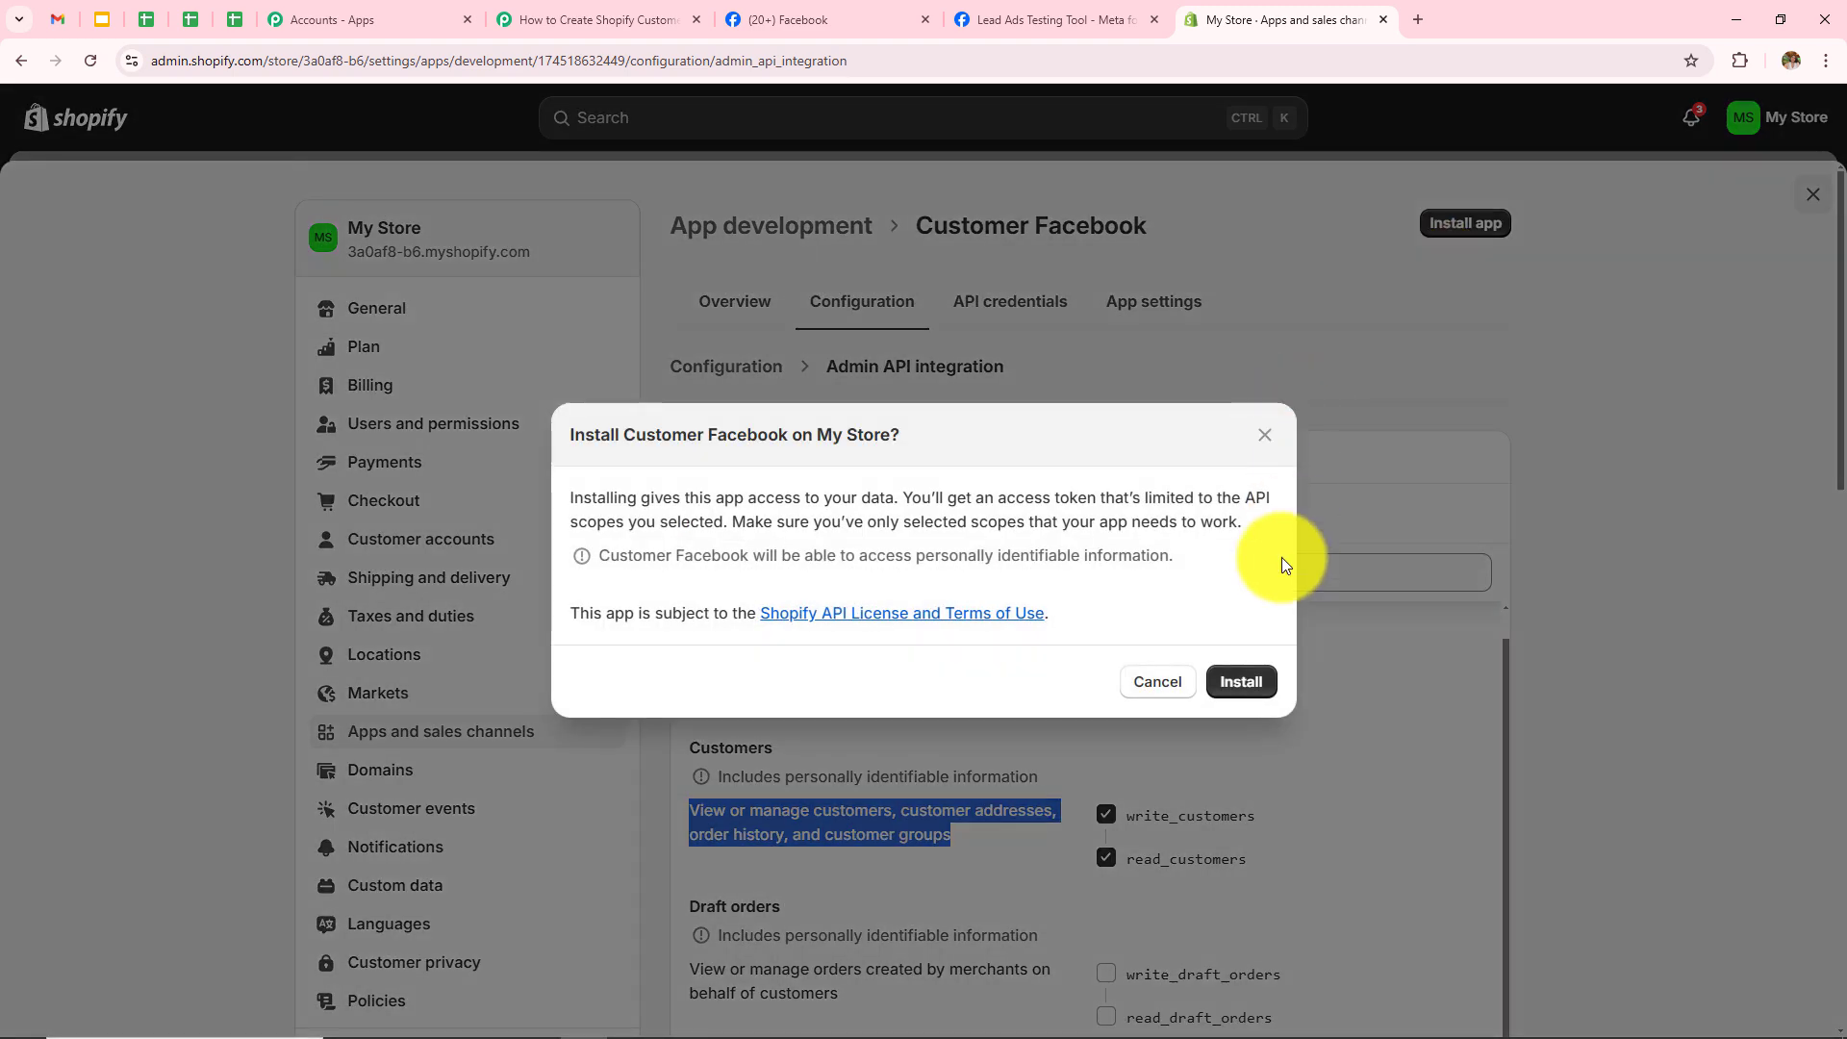
pyautogui.click(1237, 685)
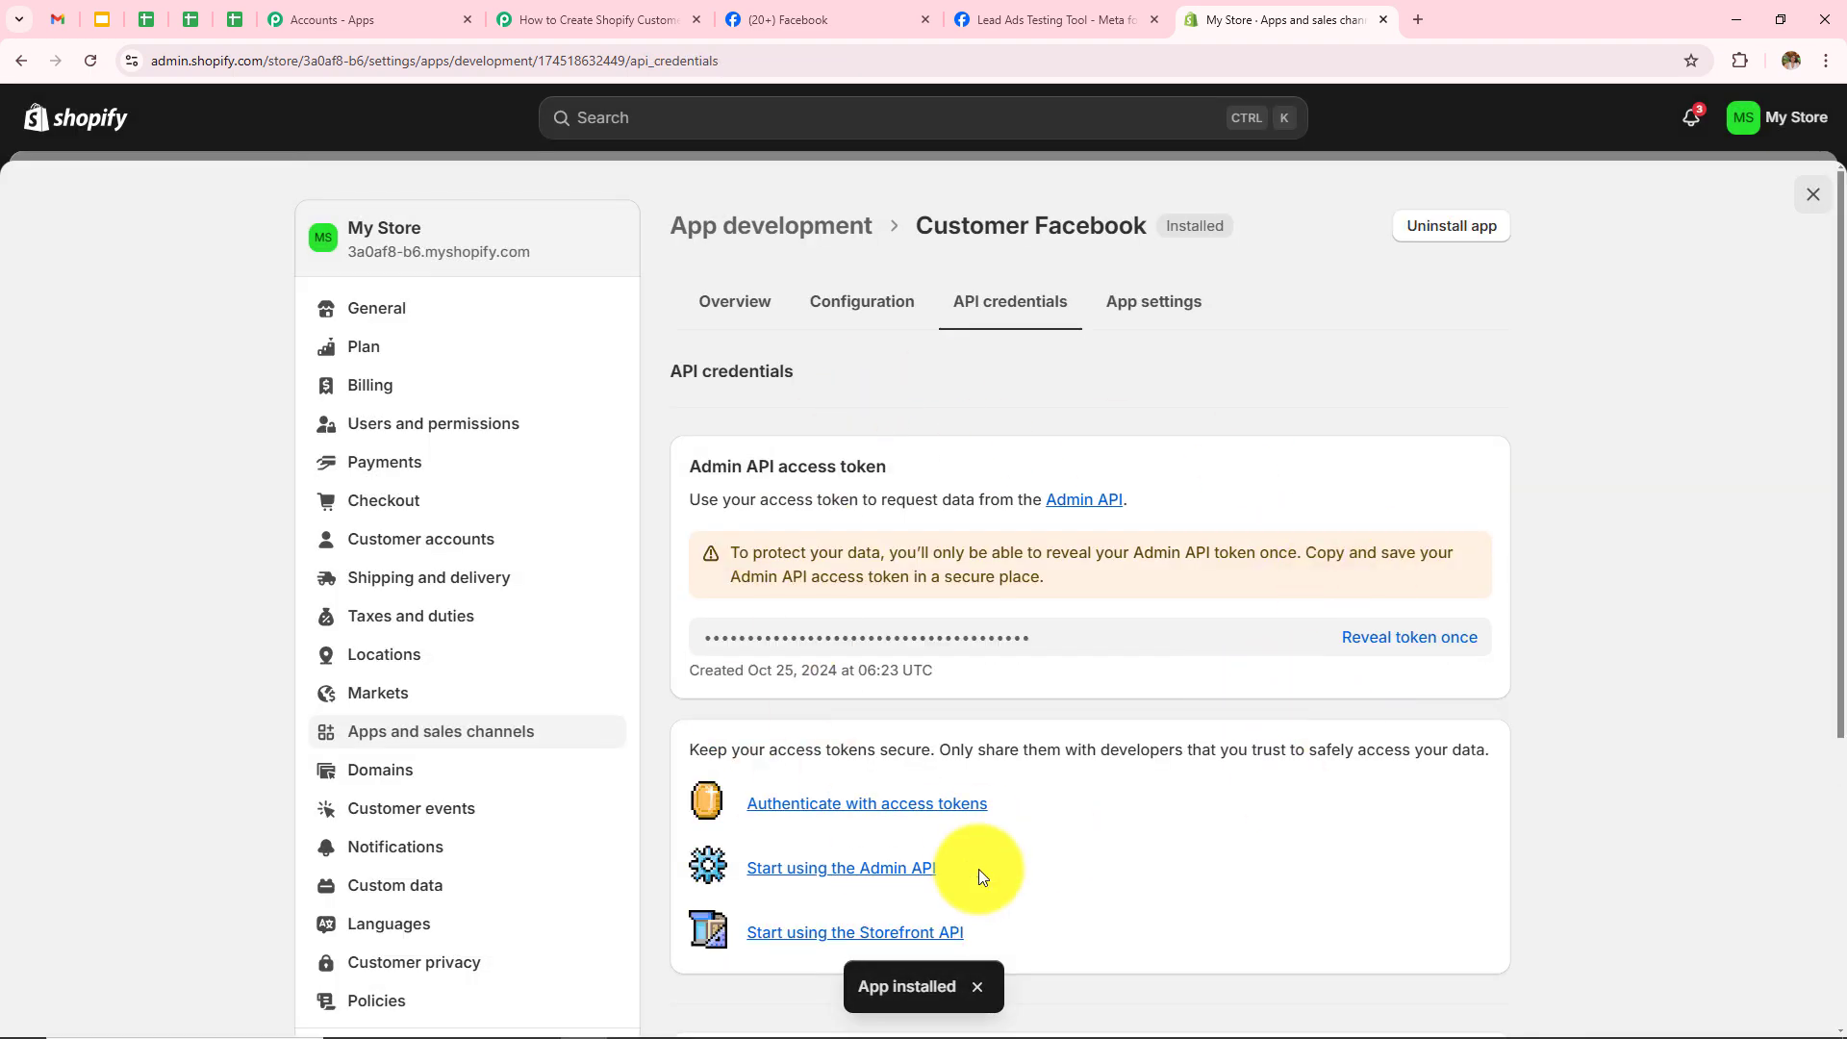
# Step: Reveal and copy the app's Admin API access token, then return to Pabbly Connect
pyautogui.click(1052, 635)
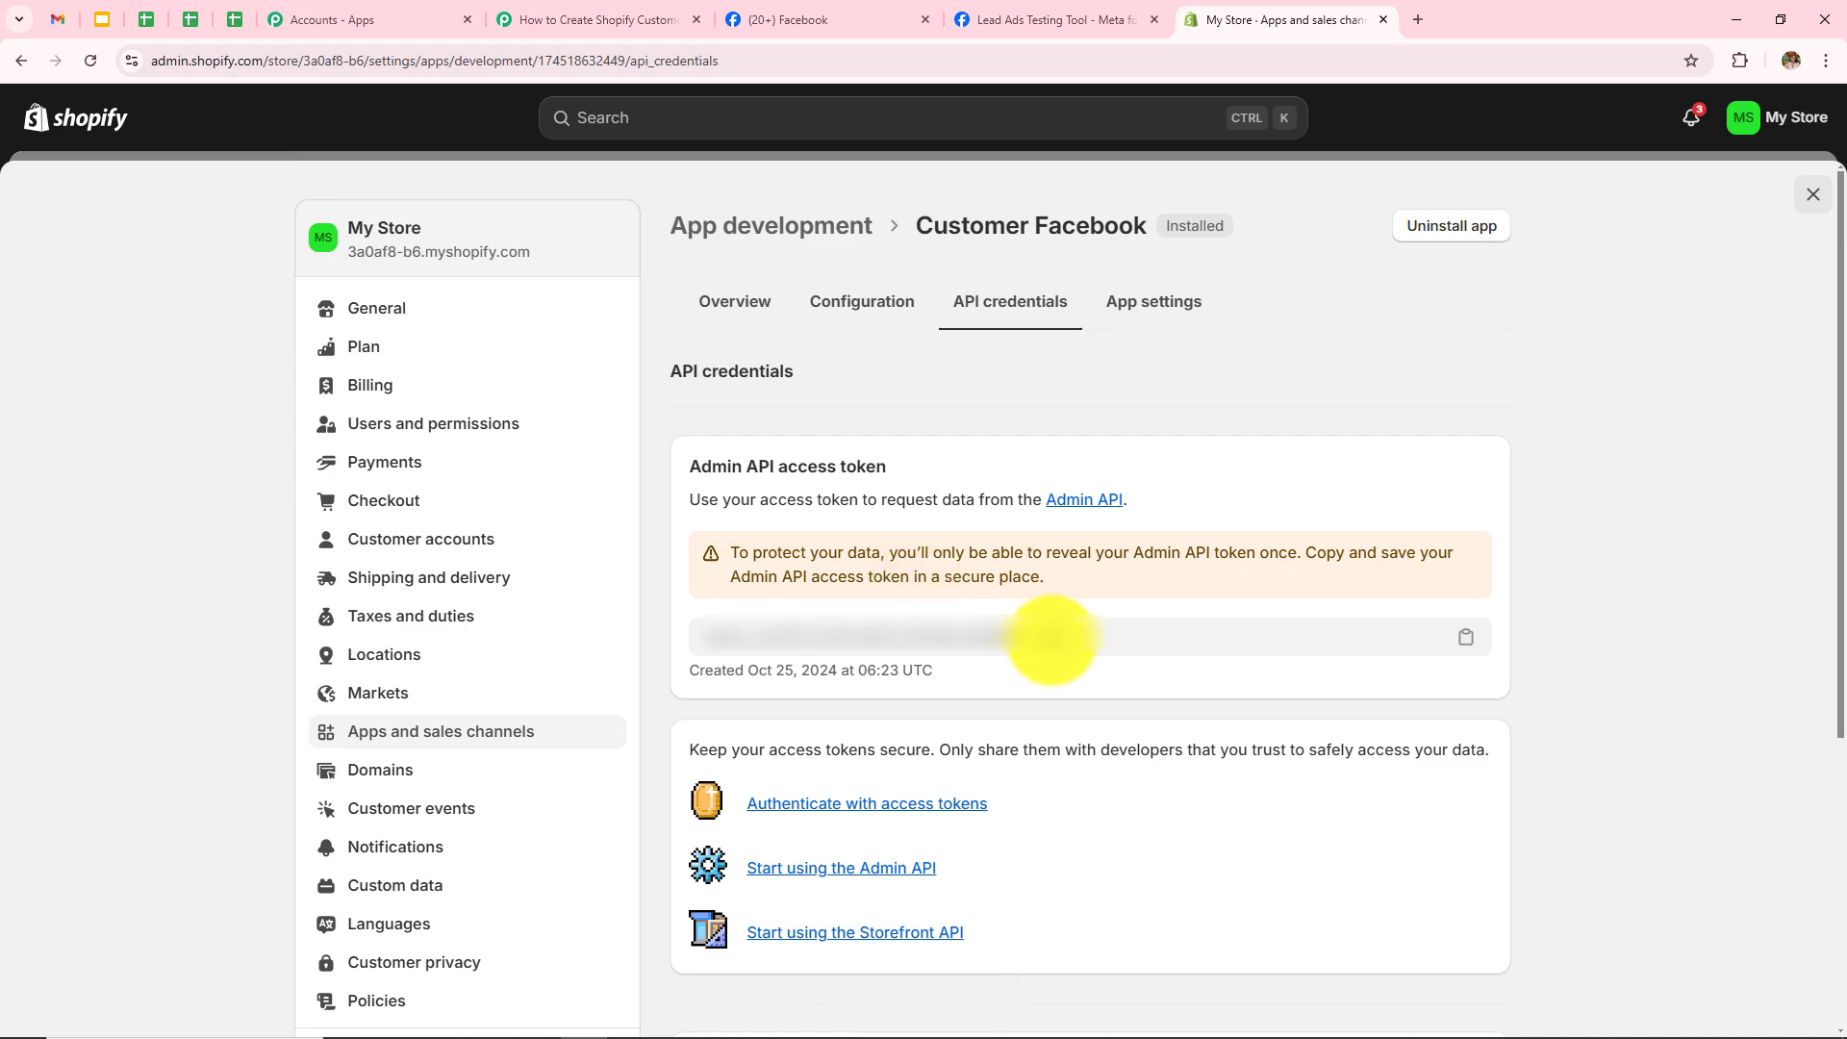
pyautogui.click(1054, 635)
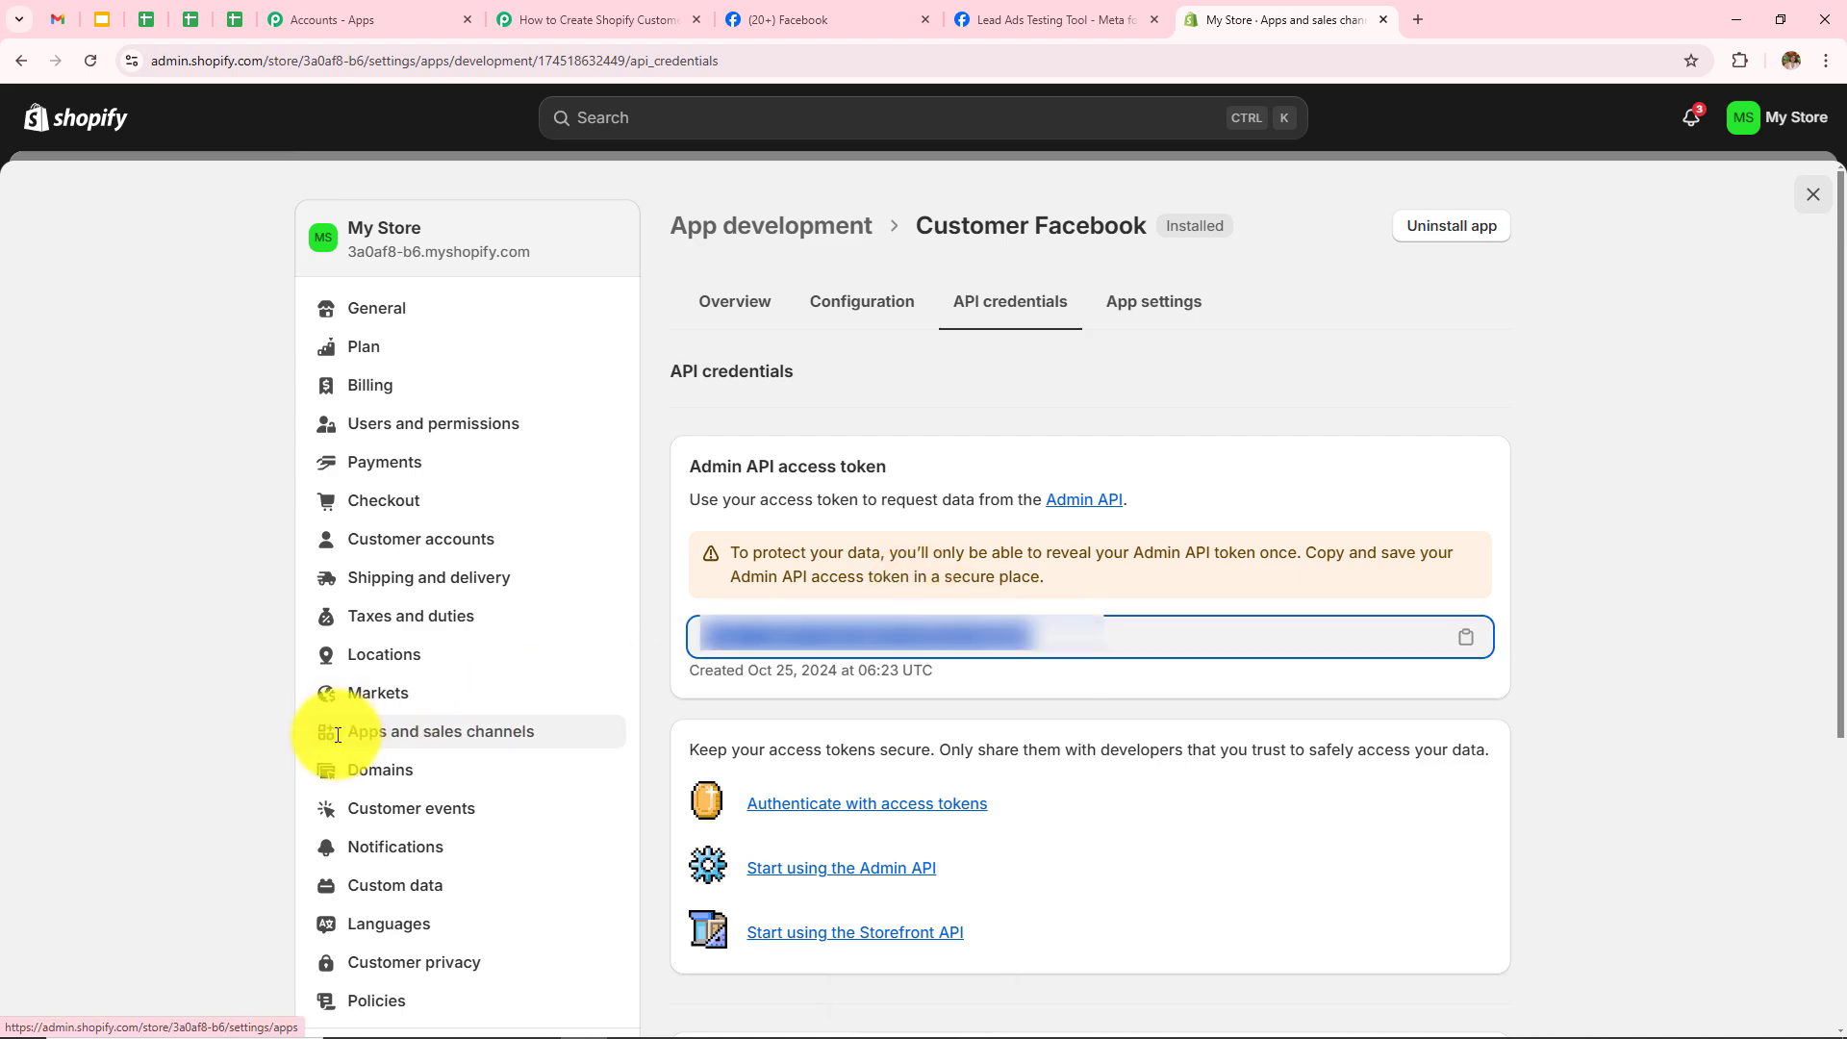
pyautogui.click(577, 19)
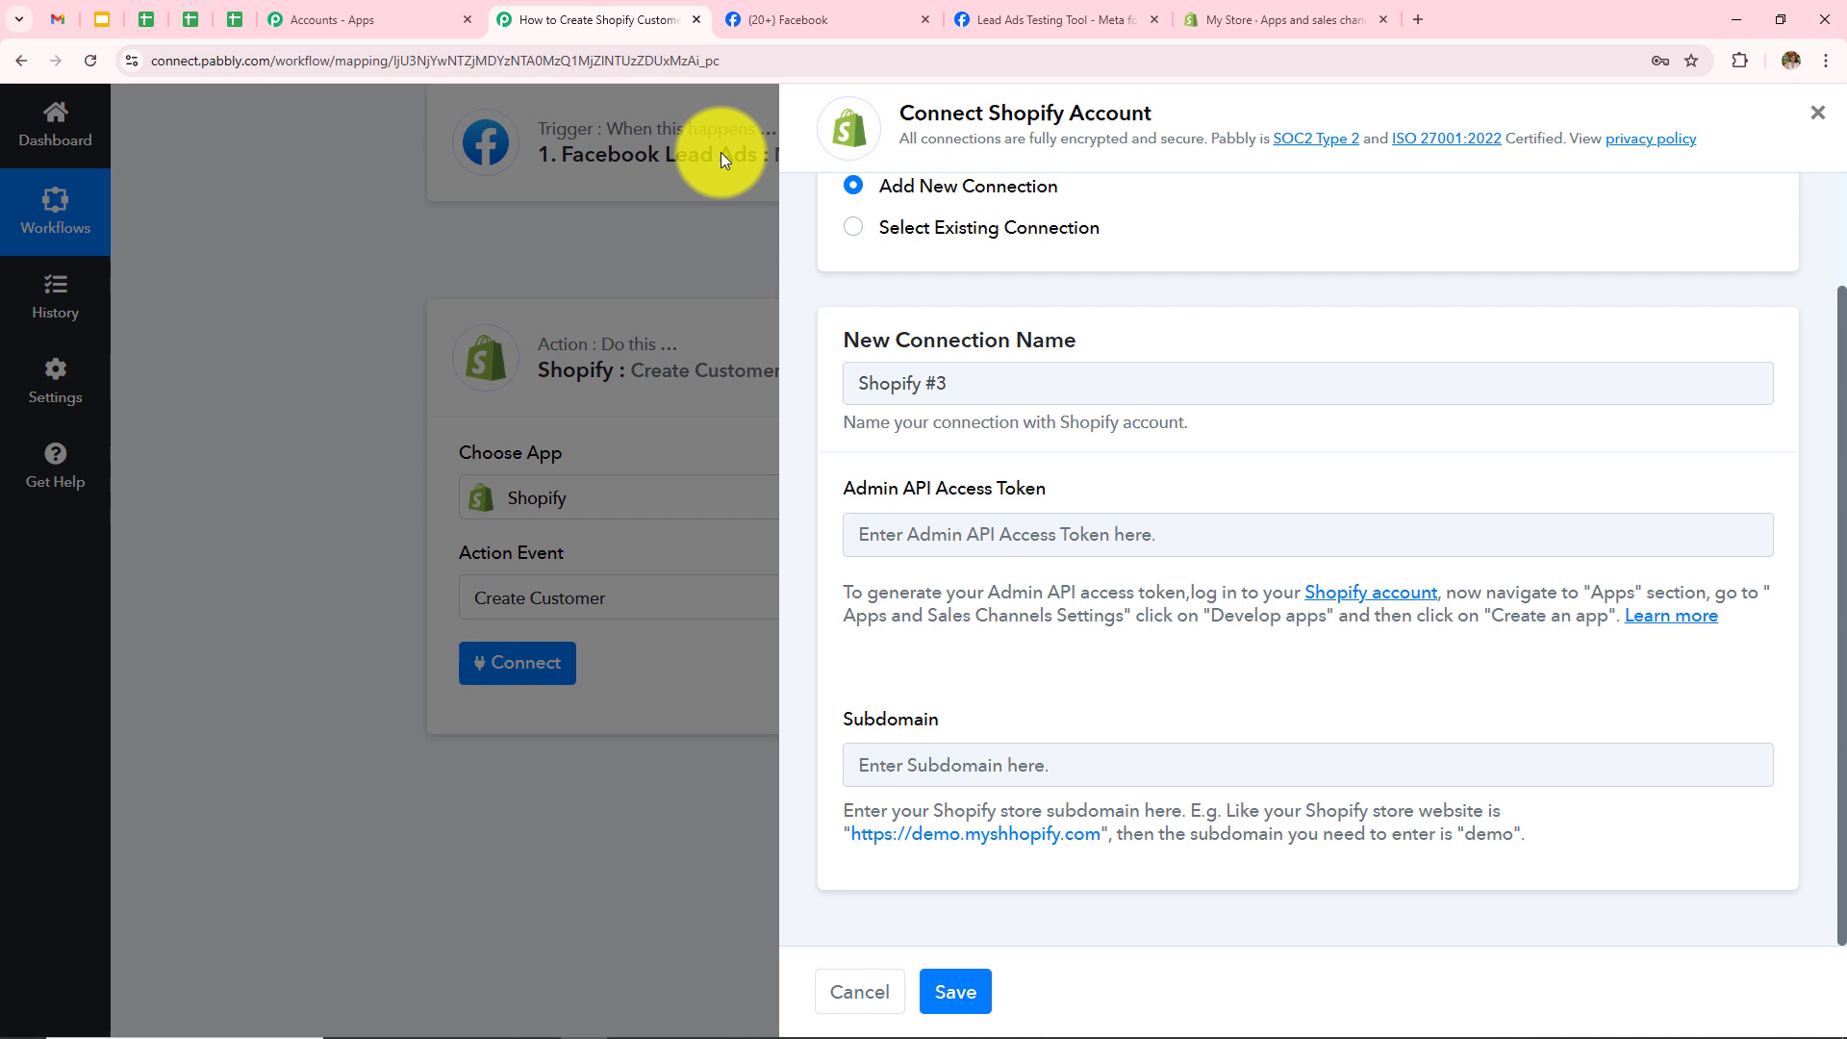
# Step: Paste the copied Admin API access token into the Shopify #3 connection form
pyautogui.click(1030, 522)
pyautogui.hotkey('ctrl', 'v')
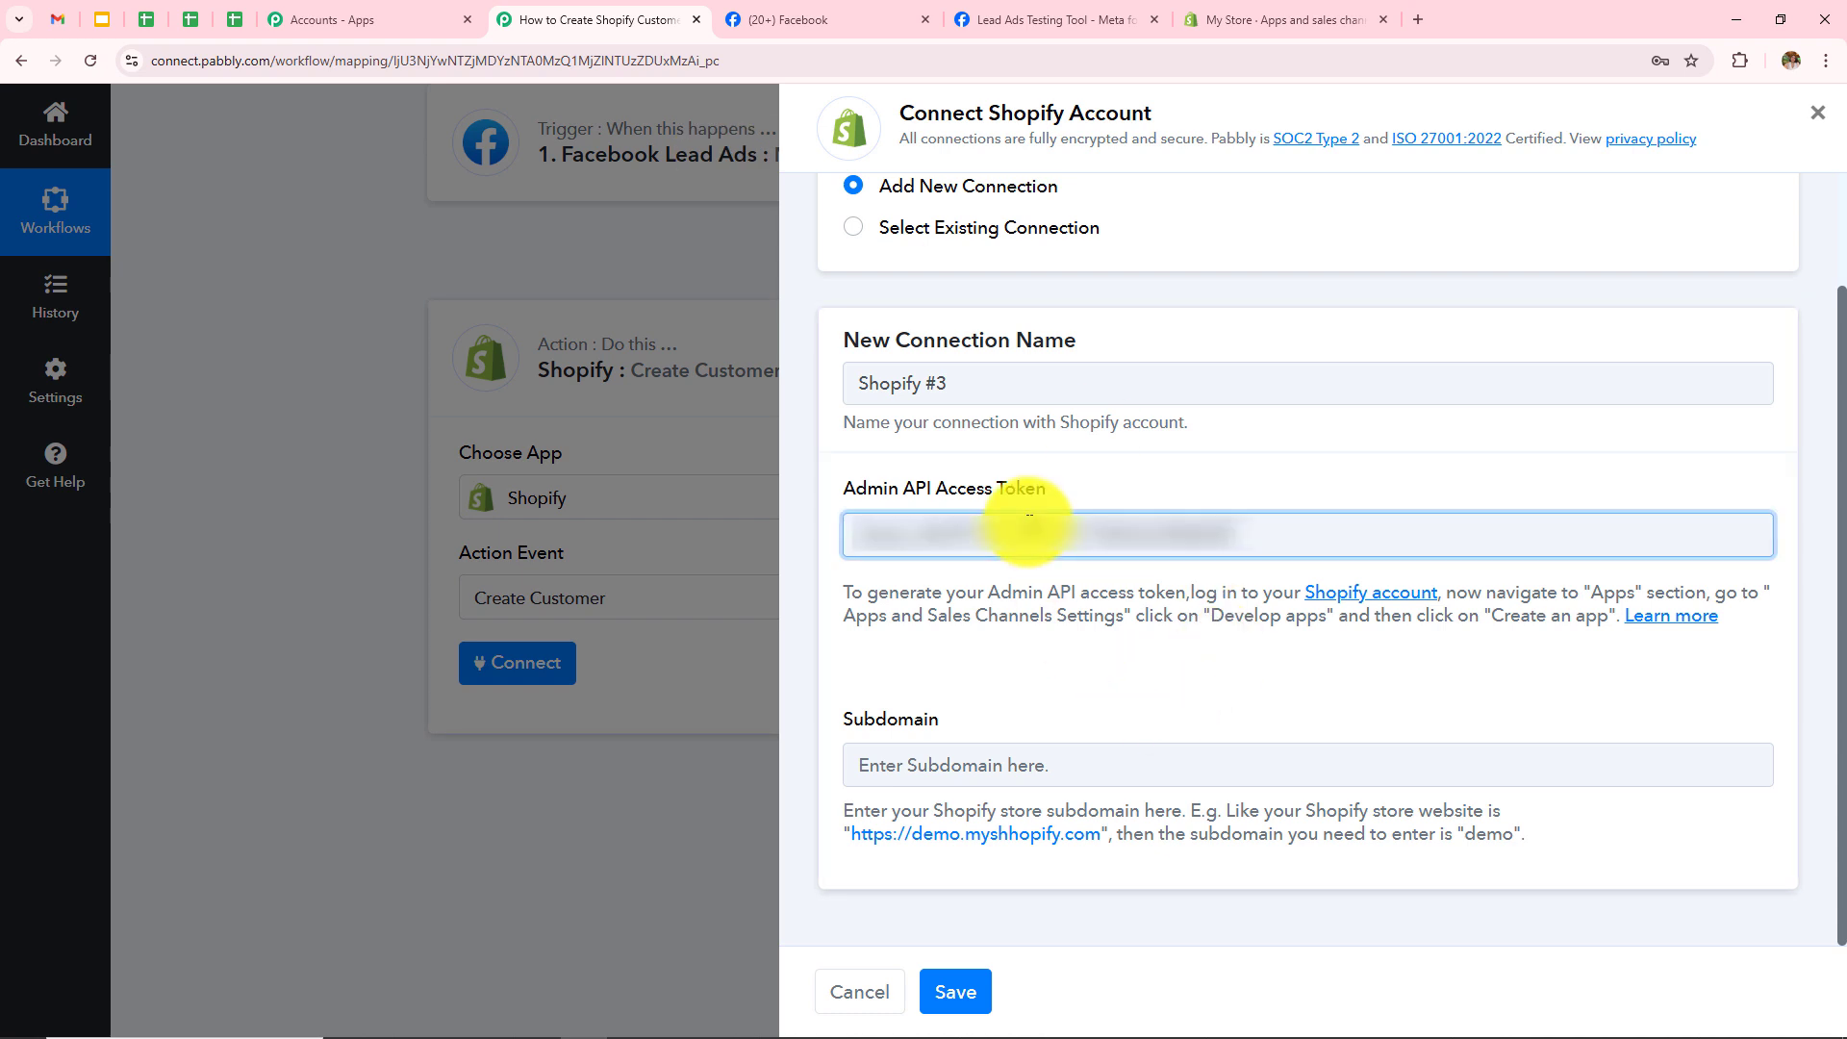
pyautogui.click(1040, 749)
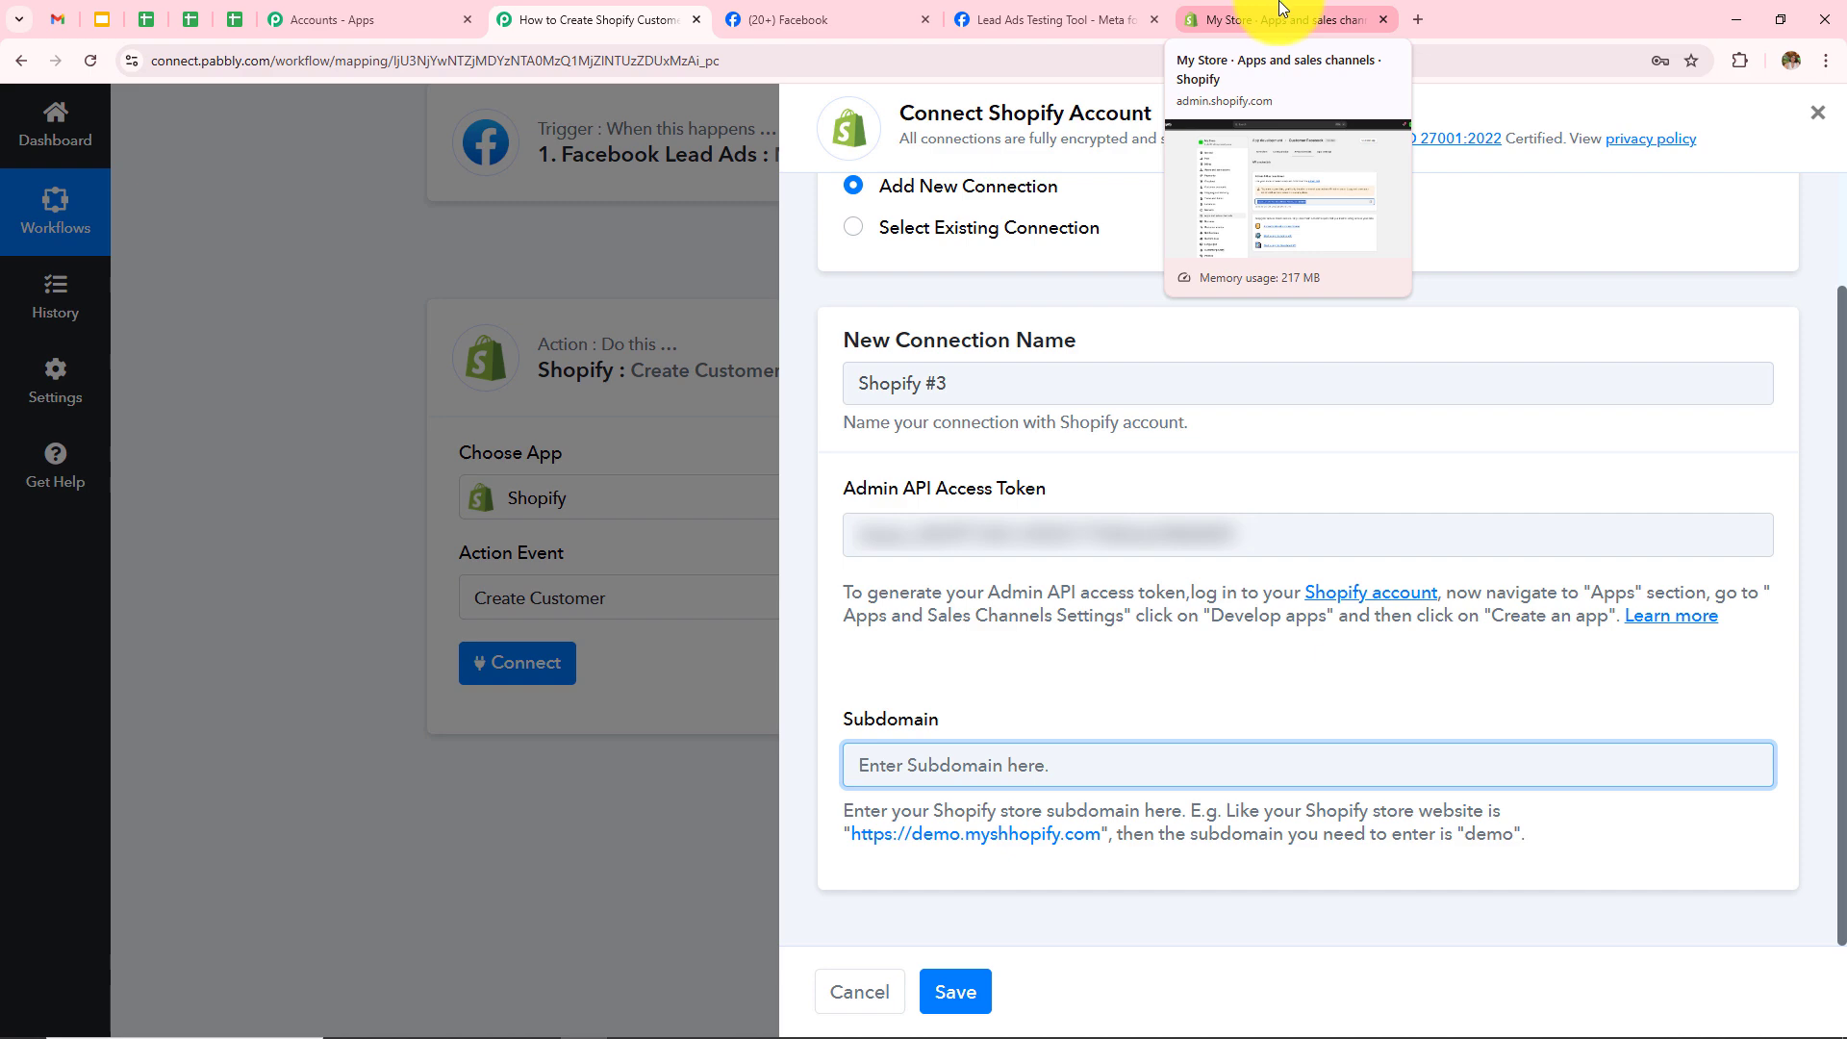
# Step: Copy the storefront's web address from Shopify and paste it into the Subdomain field
pyautogui.click(1281, 10)
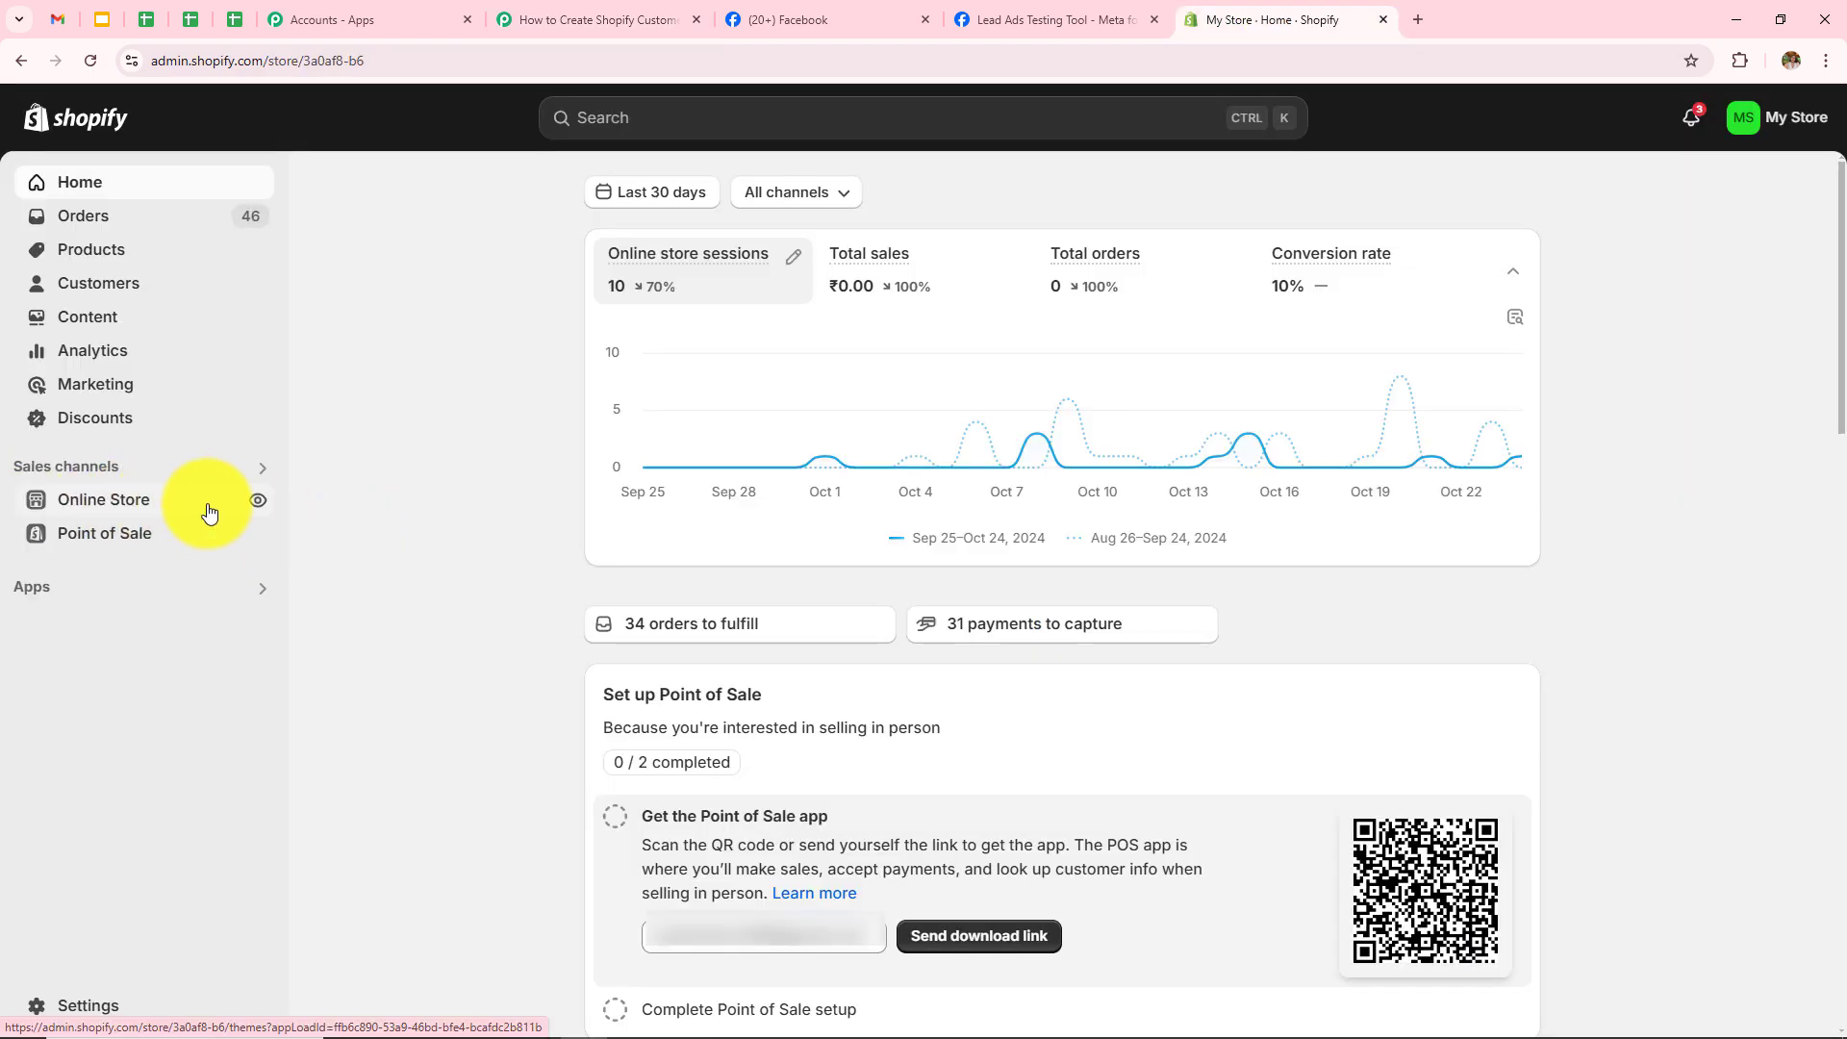
pyautogui.click(256, 502)
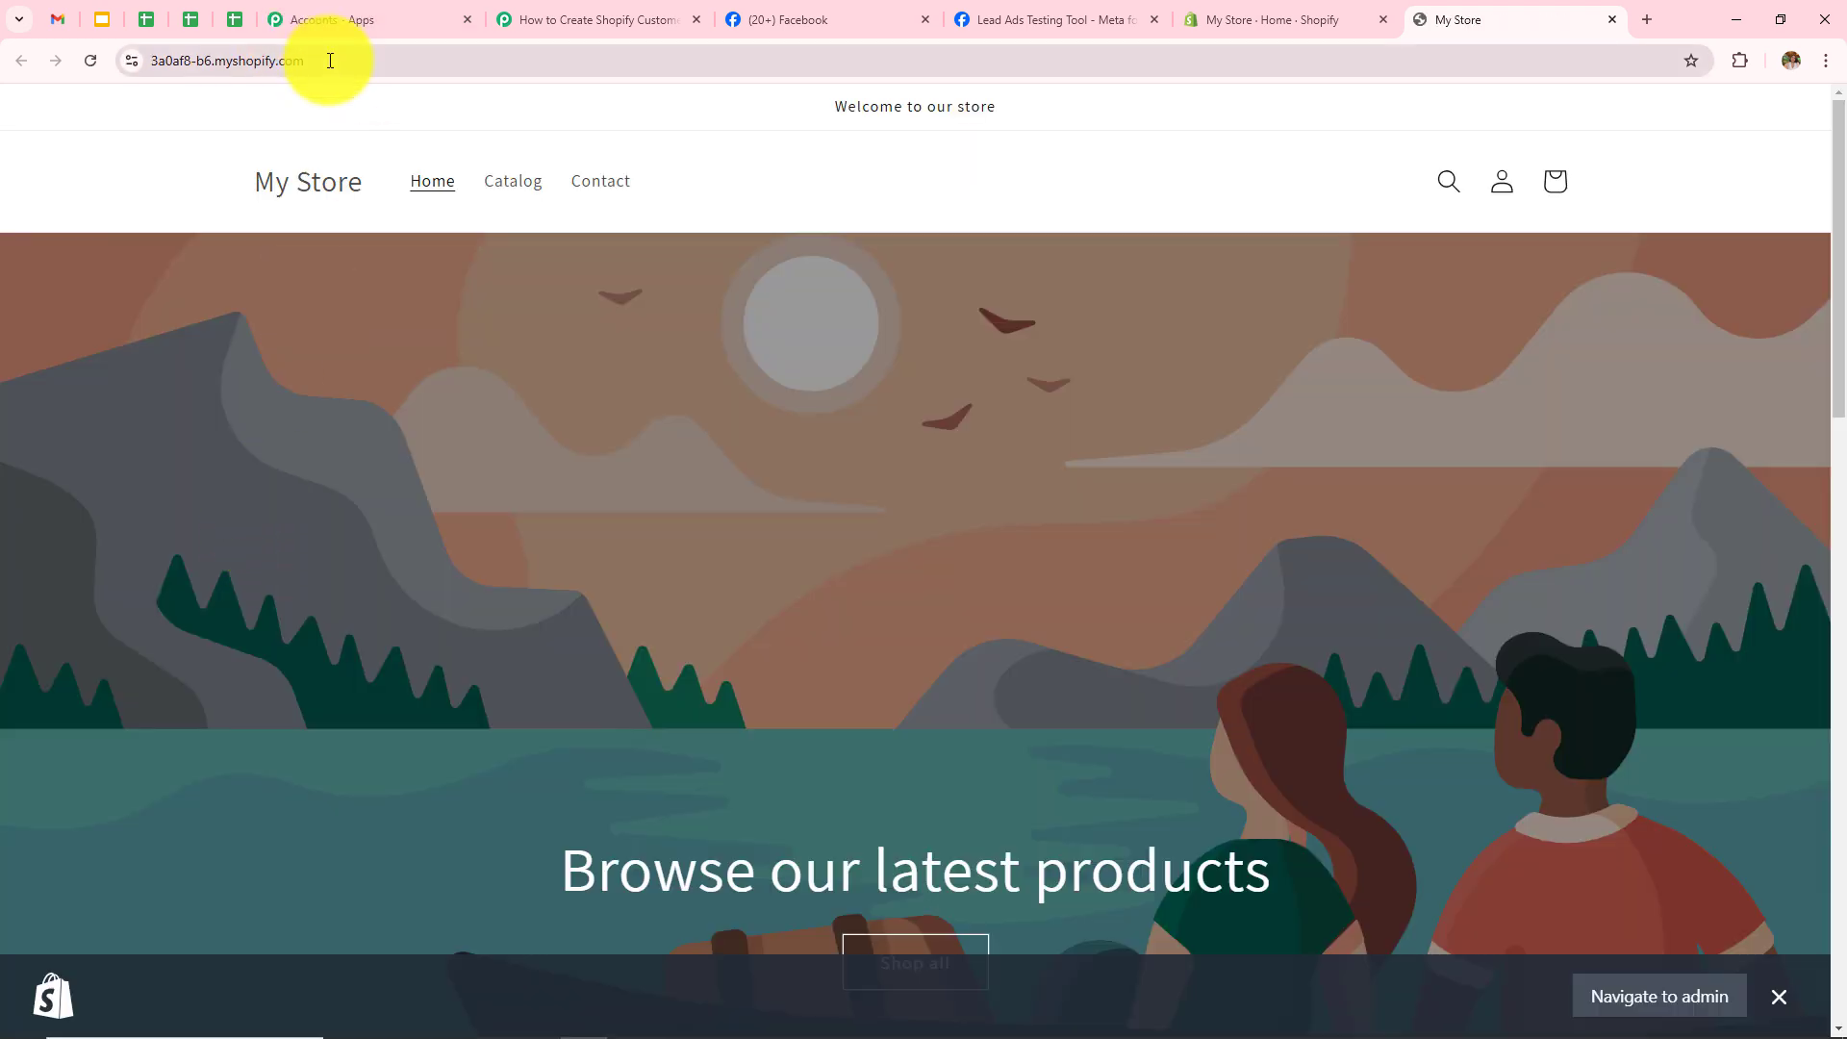
pyautogui.click(327, 57)
pyautogui.hotkey('ctrl', 'c')
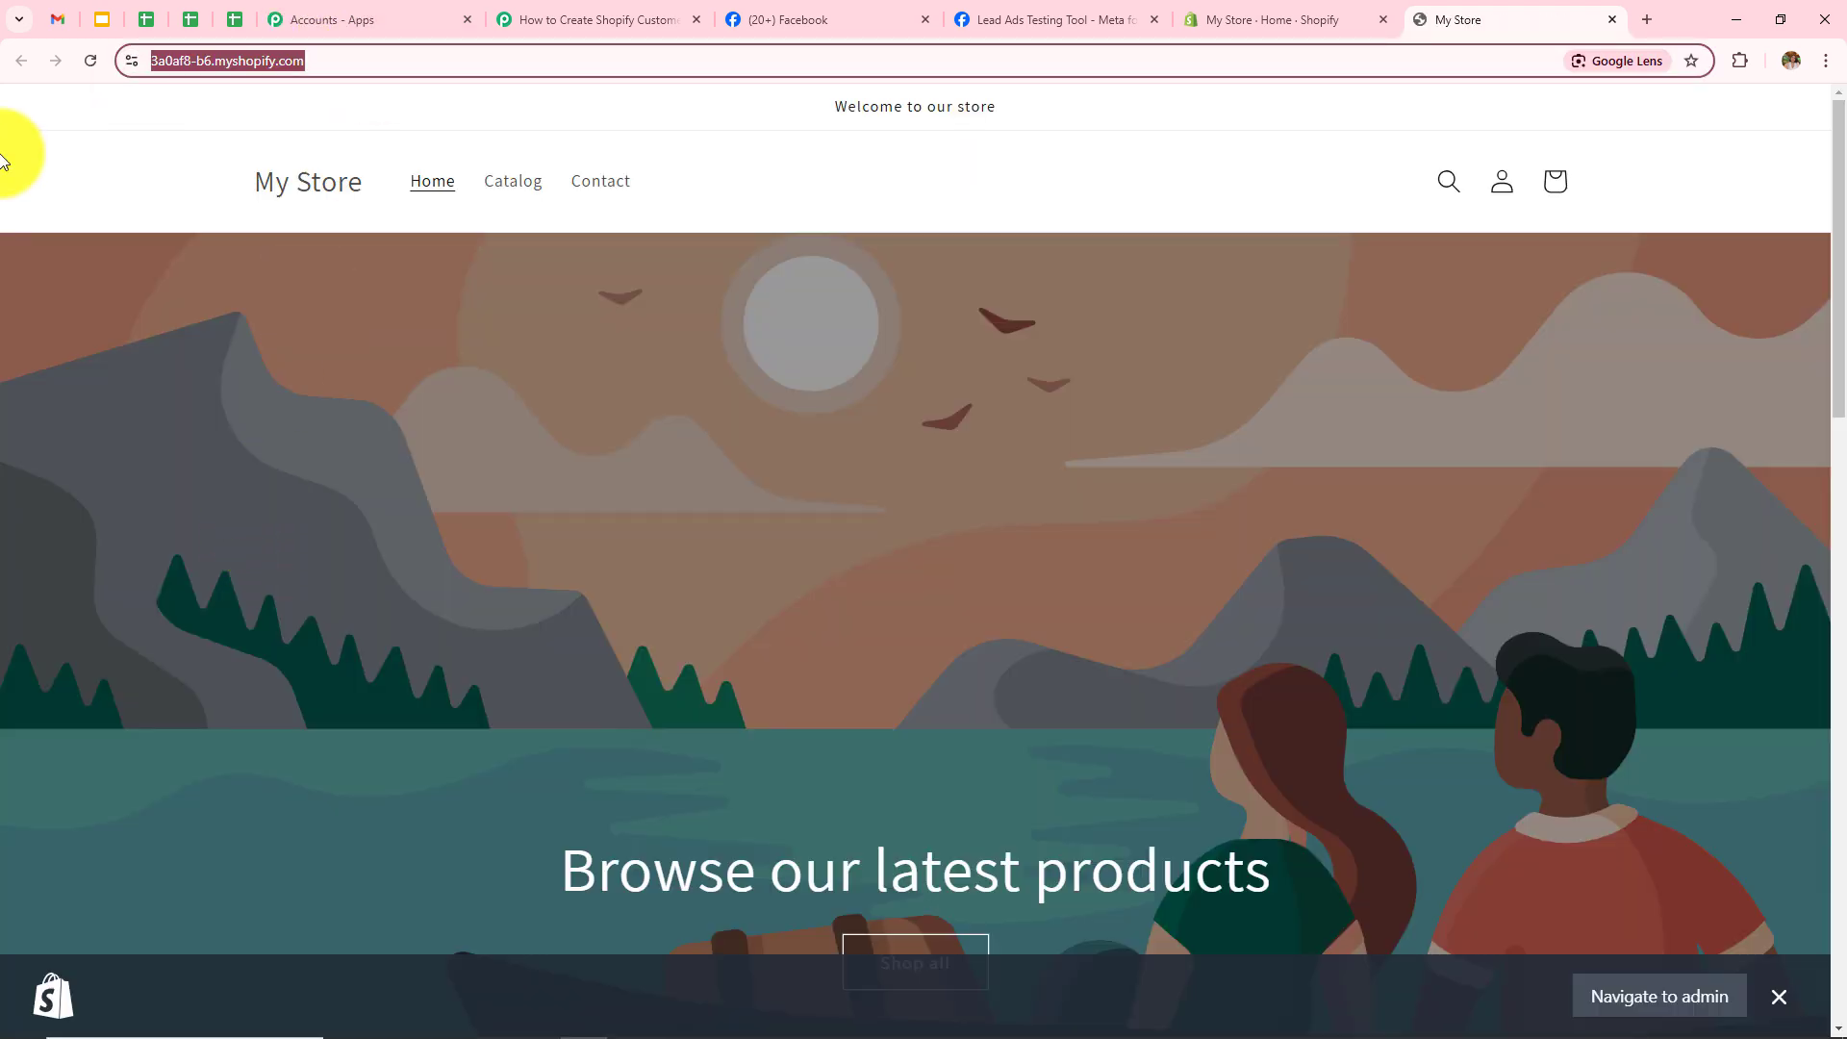
pyautogui.click(1613, 19)
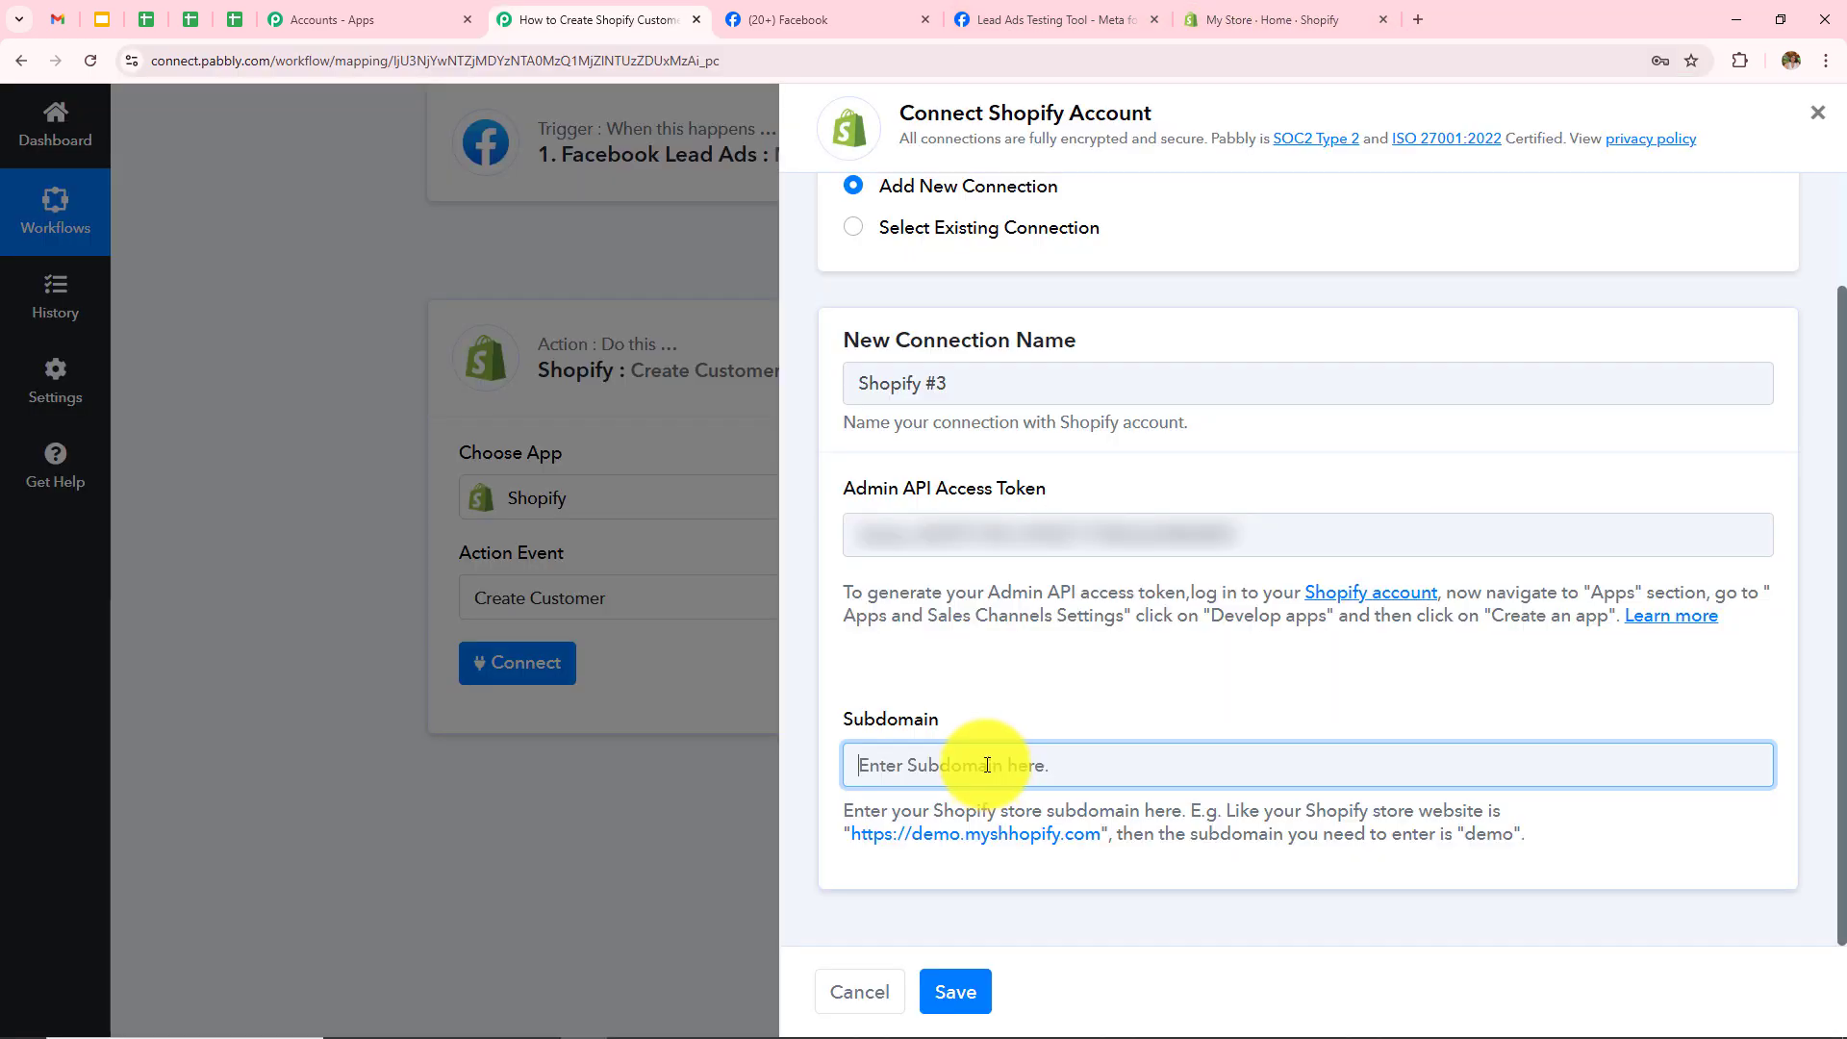
pyautogui.hotkey('ctrl', 'v')
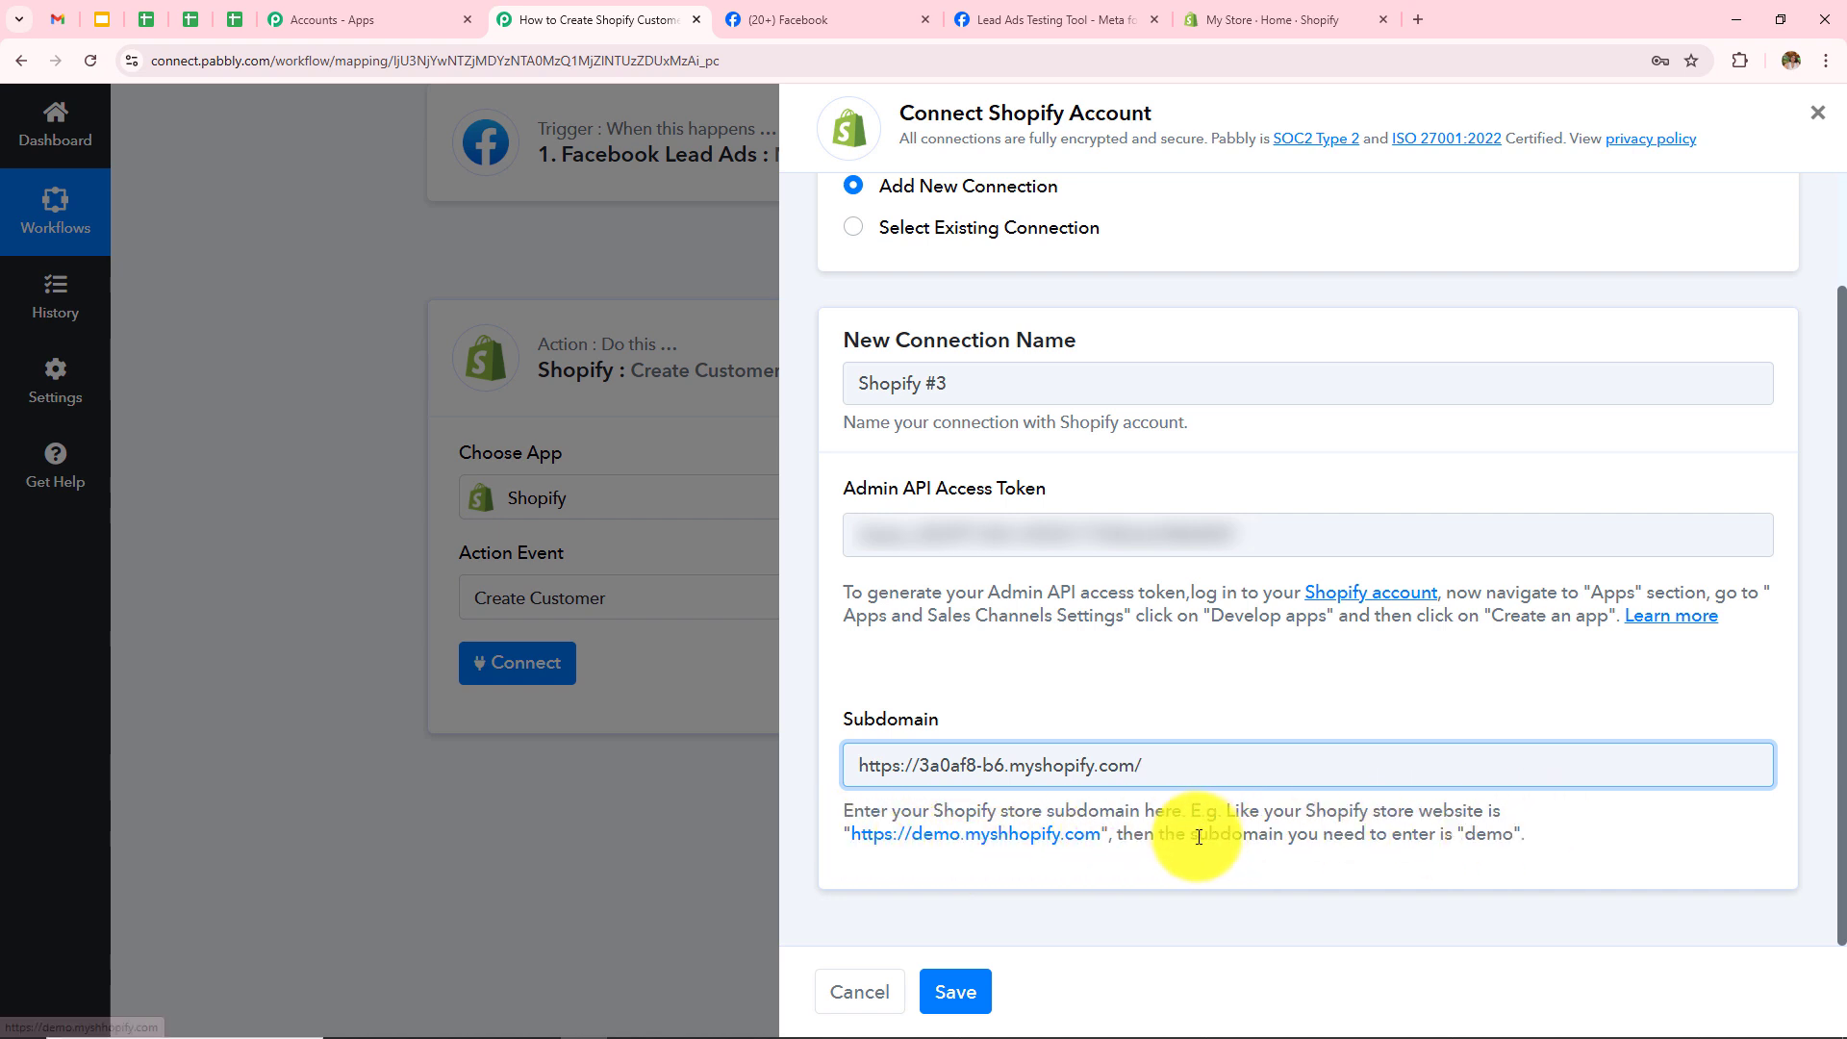
pyautogui.moveTo(1460, 835); pyautogui.dragTo(1648, 837)
pyautogui.click(1645, 837)
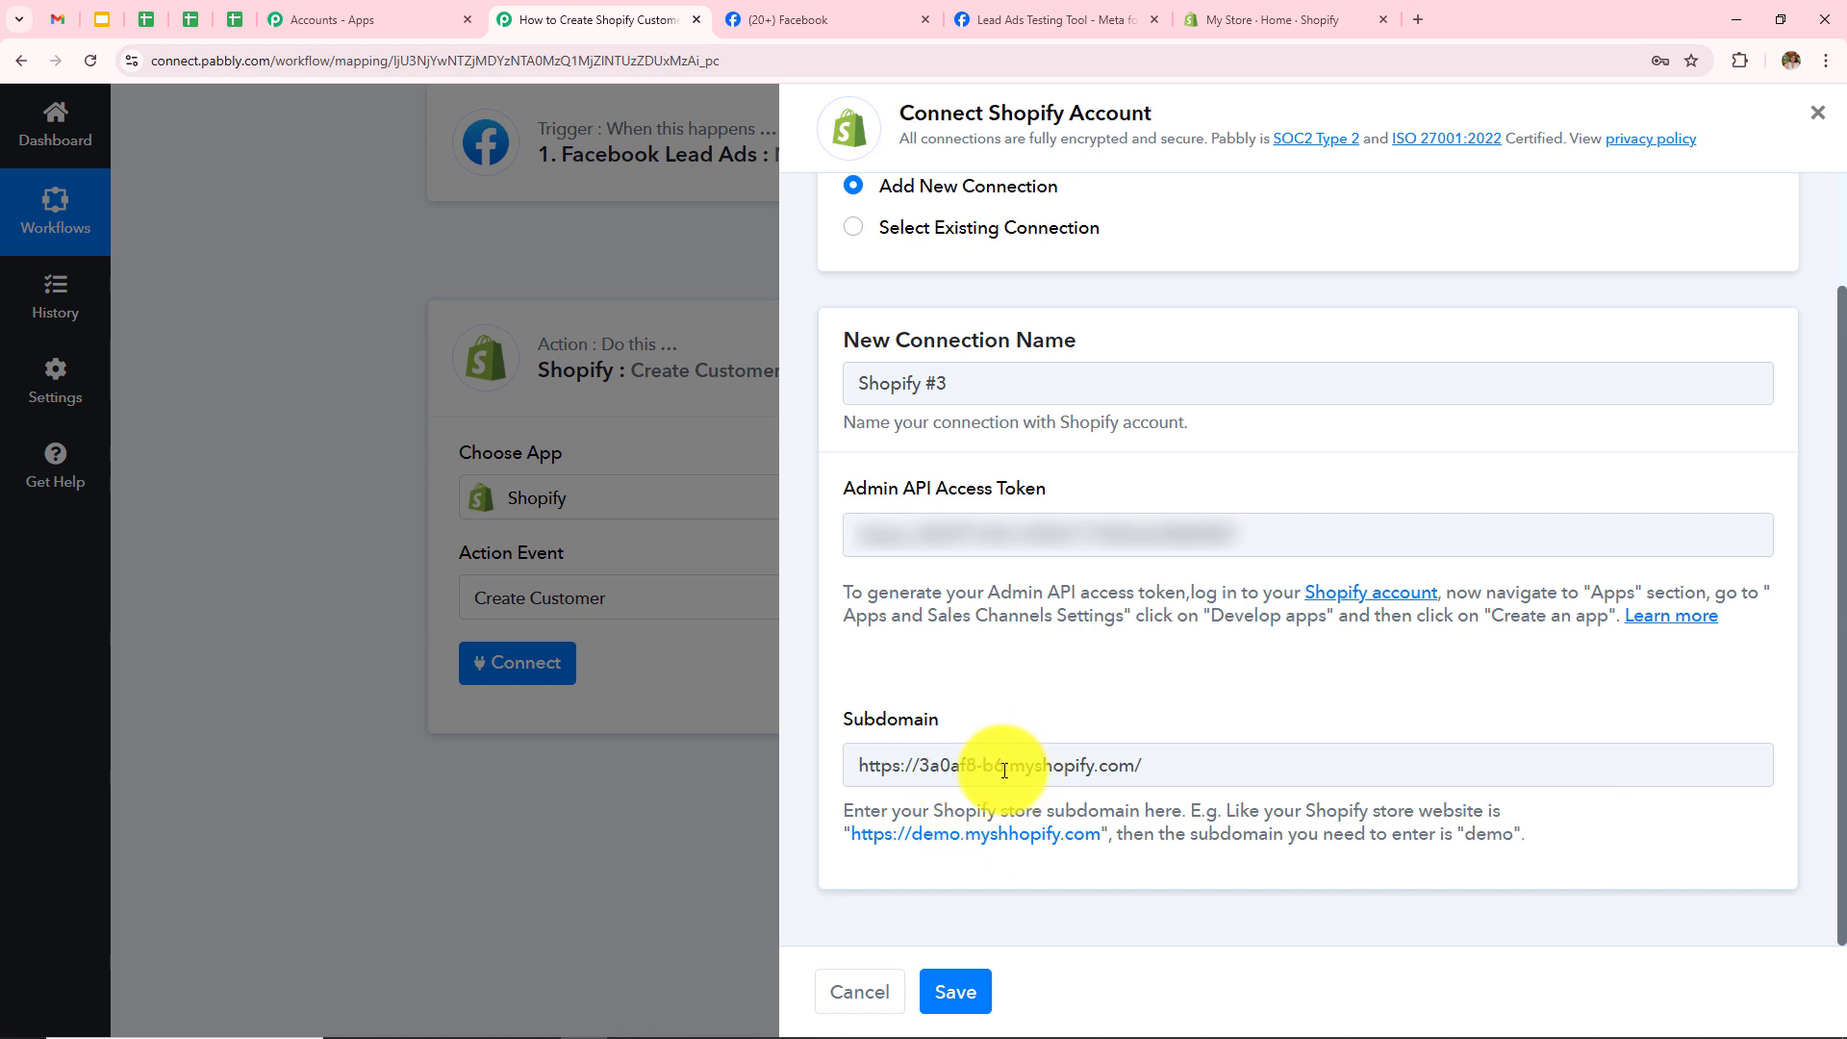
pyautogui.moveTo(1004, 767); pyautogui.dragTo(1261, 776)
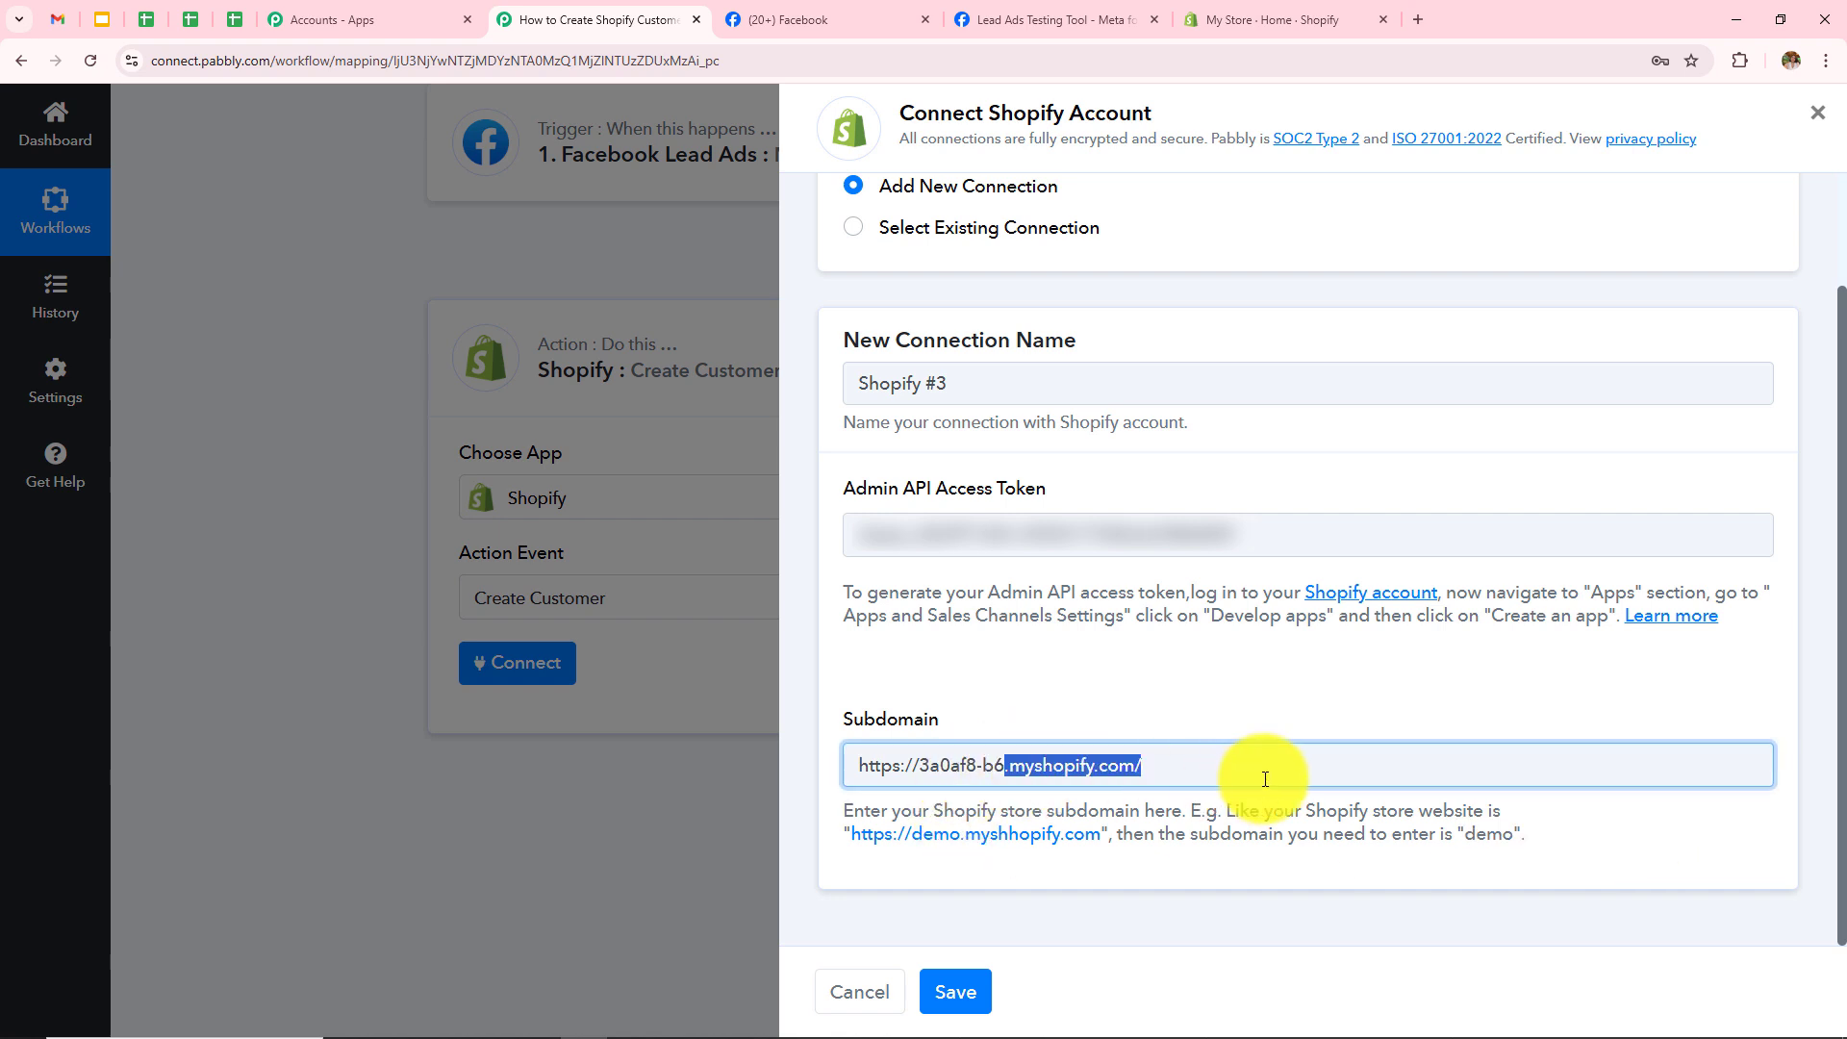
pyautogui.press('BackSpace')
pyautogui.moveTo(920, 767); pyautogui.dragTo(857, 767)
pyautogui.press('BackSpace')
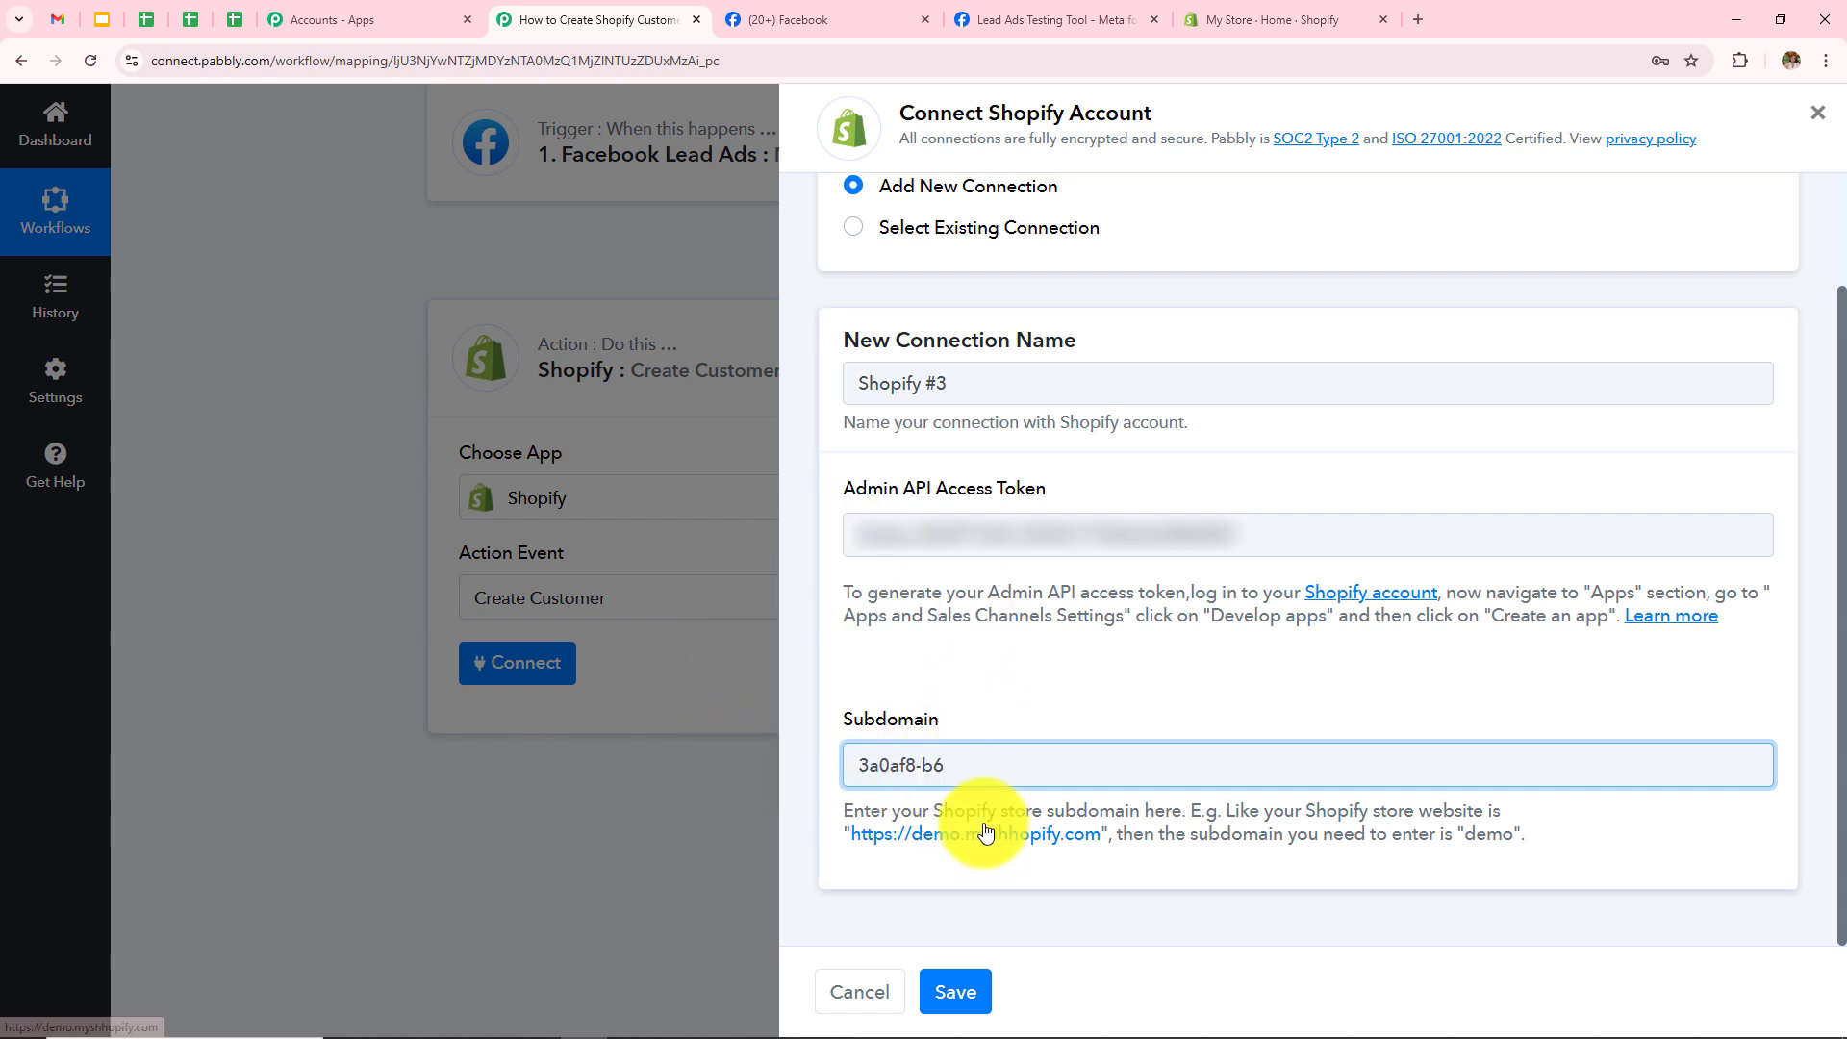
pyautogui.click(977, 992)
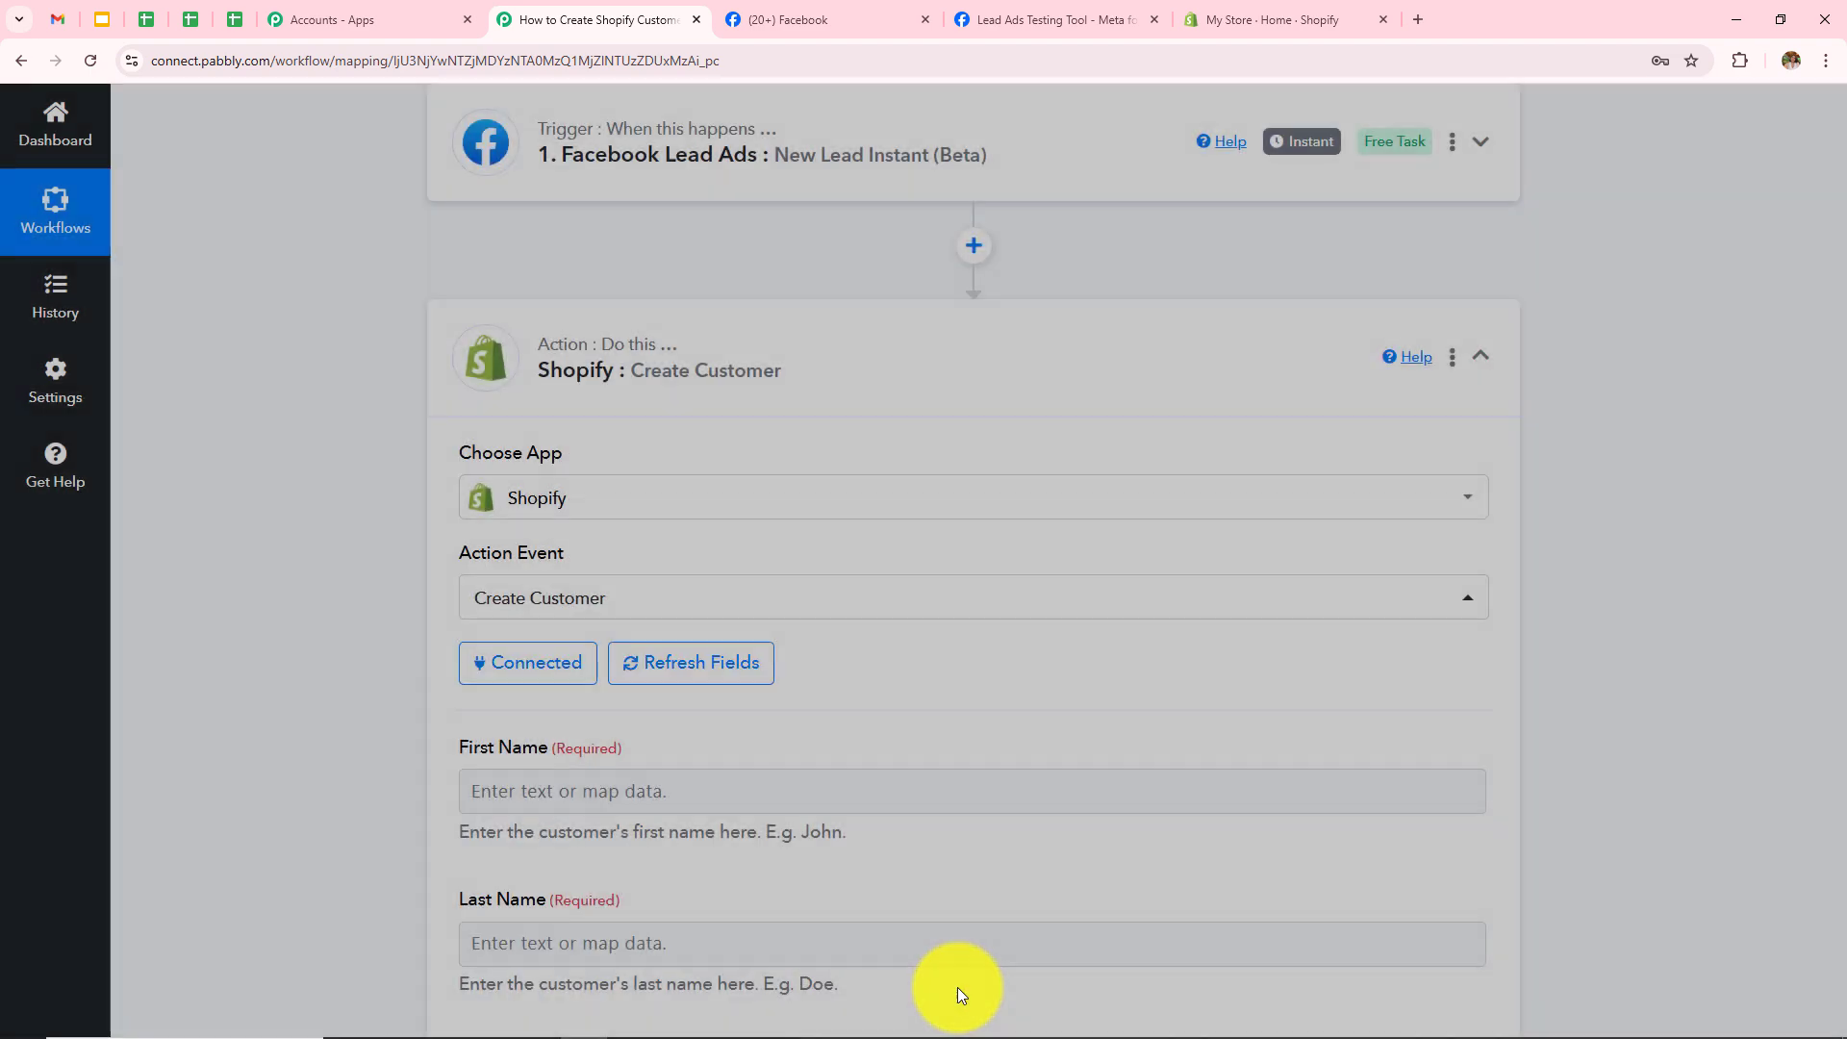
pyautogui.scroll(-10, 970, 604)
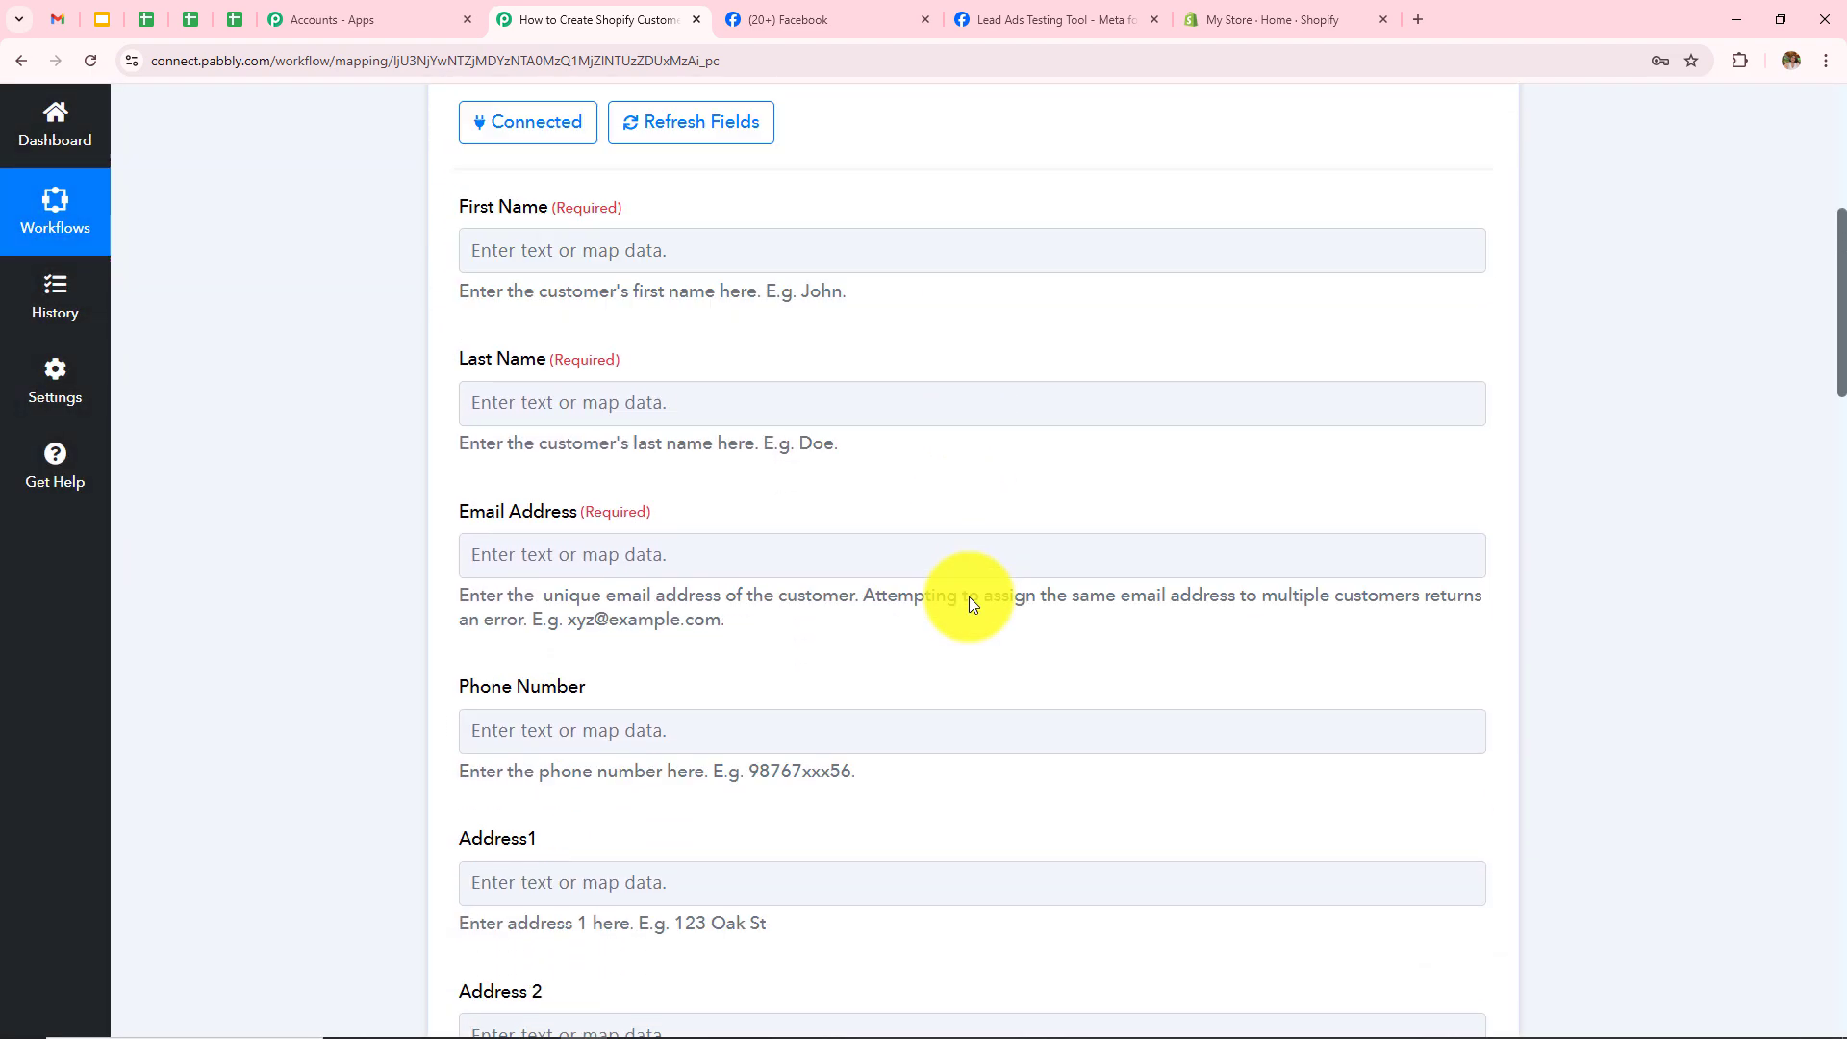
pyautogui.scroll(-17, 970, 598)
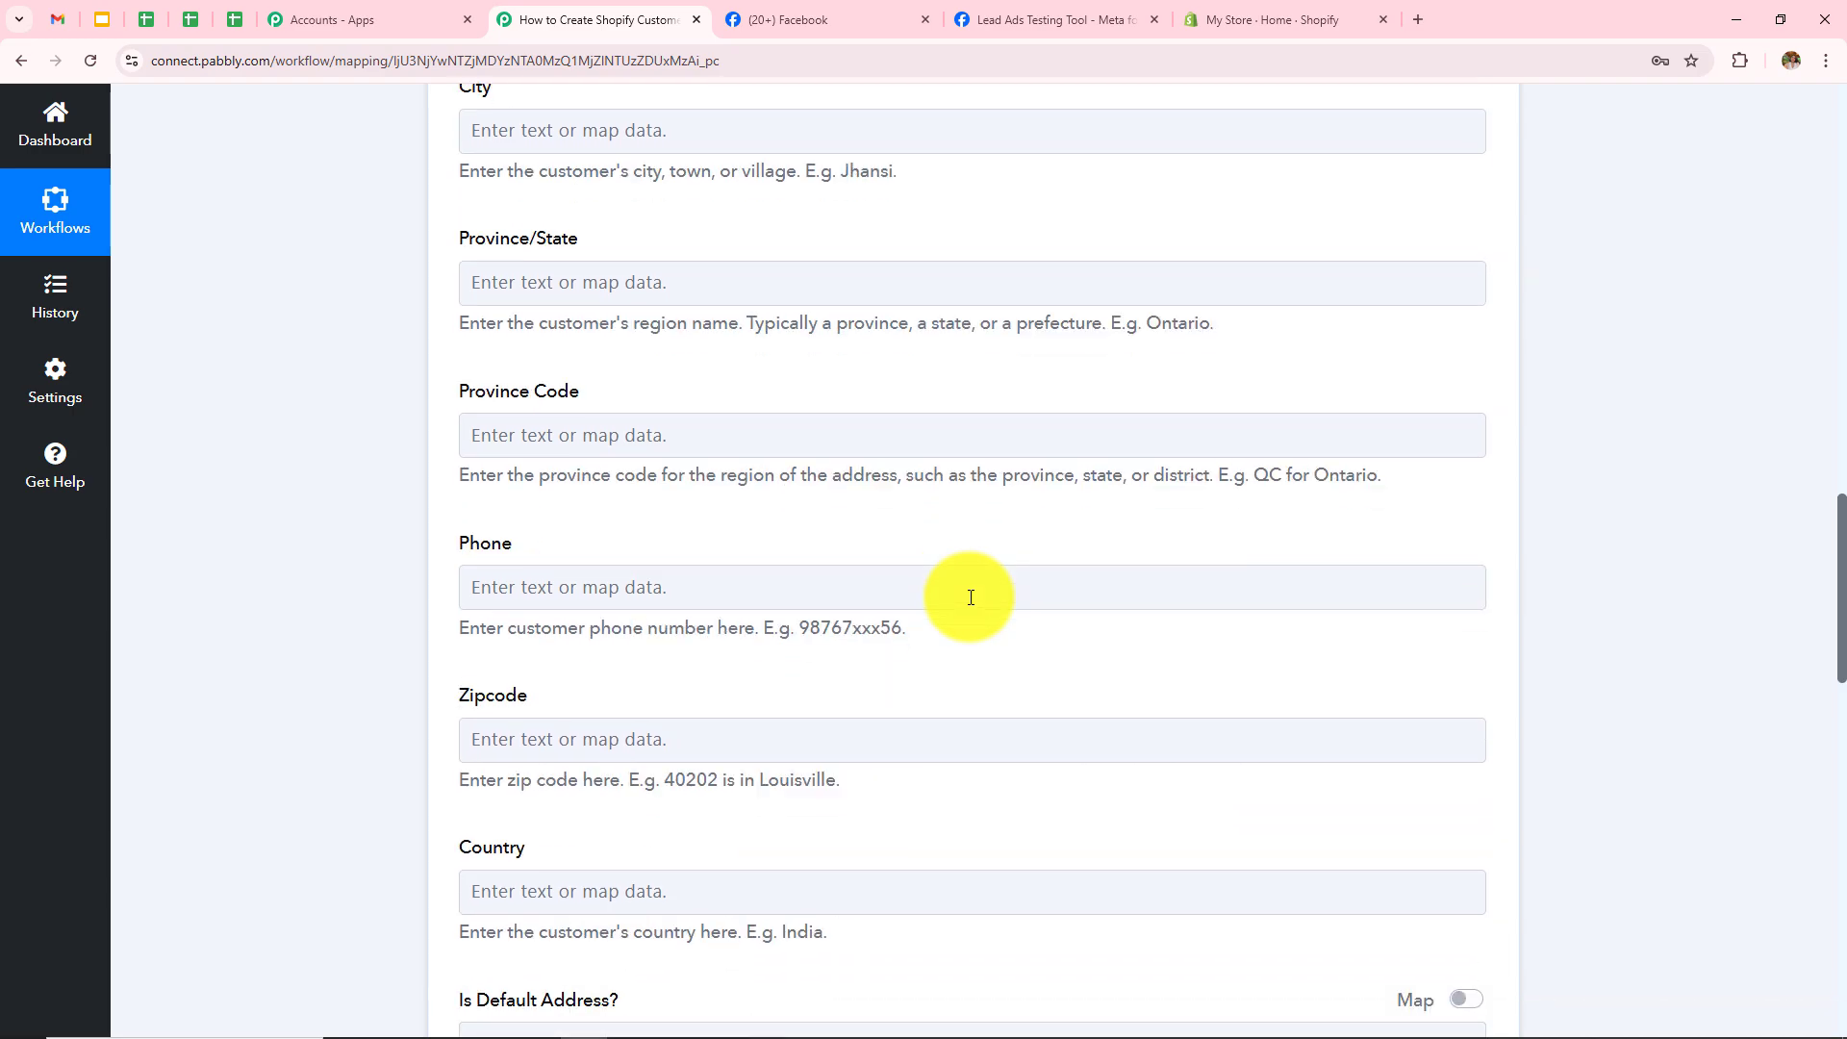
pyautogui.scroll(-5, 971, 597)
pyautogui.scroll(19, 971, 598)
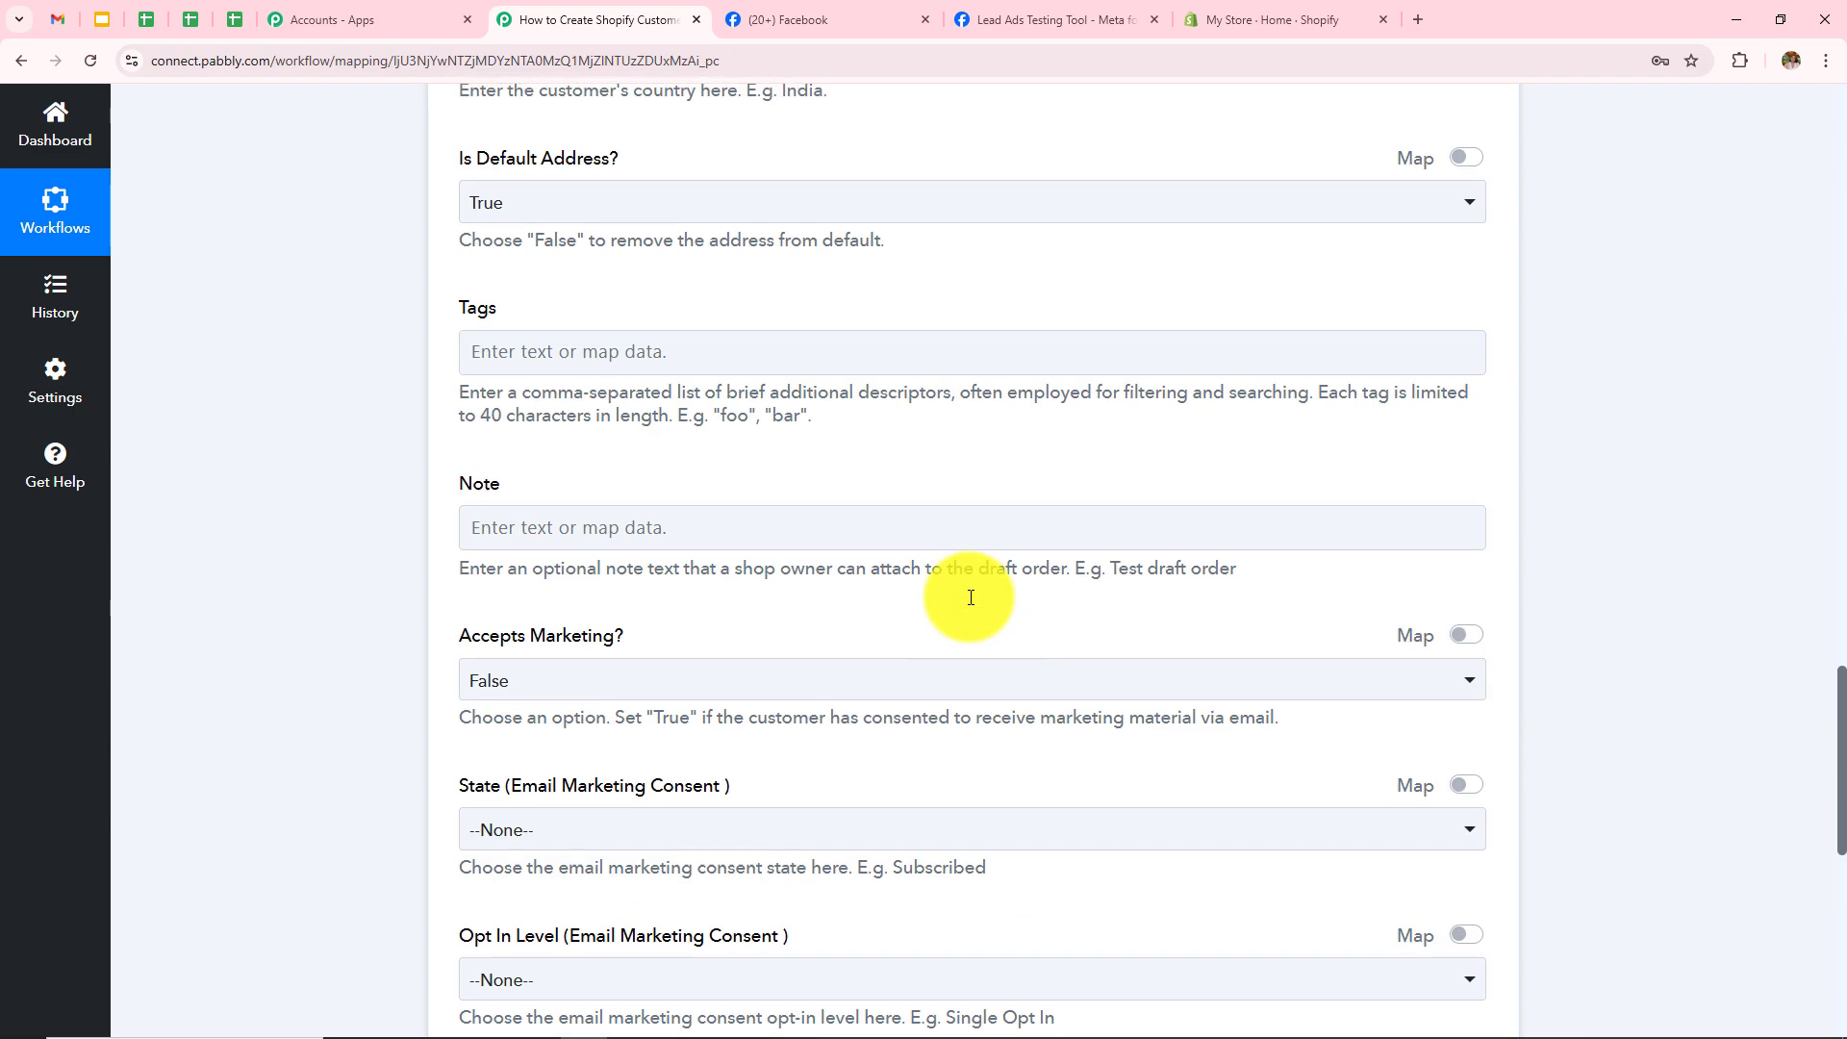
pyautogui.scroll(11, 971, 598)
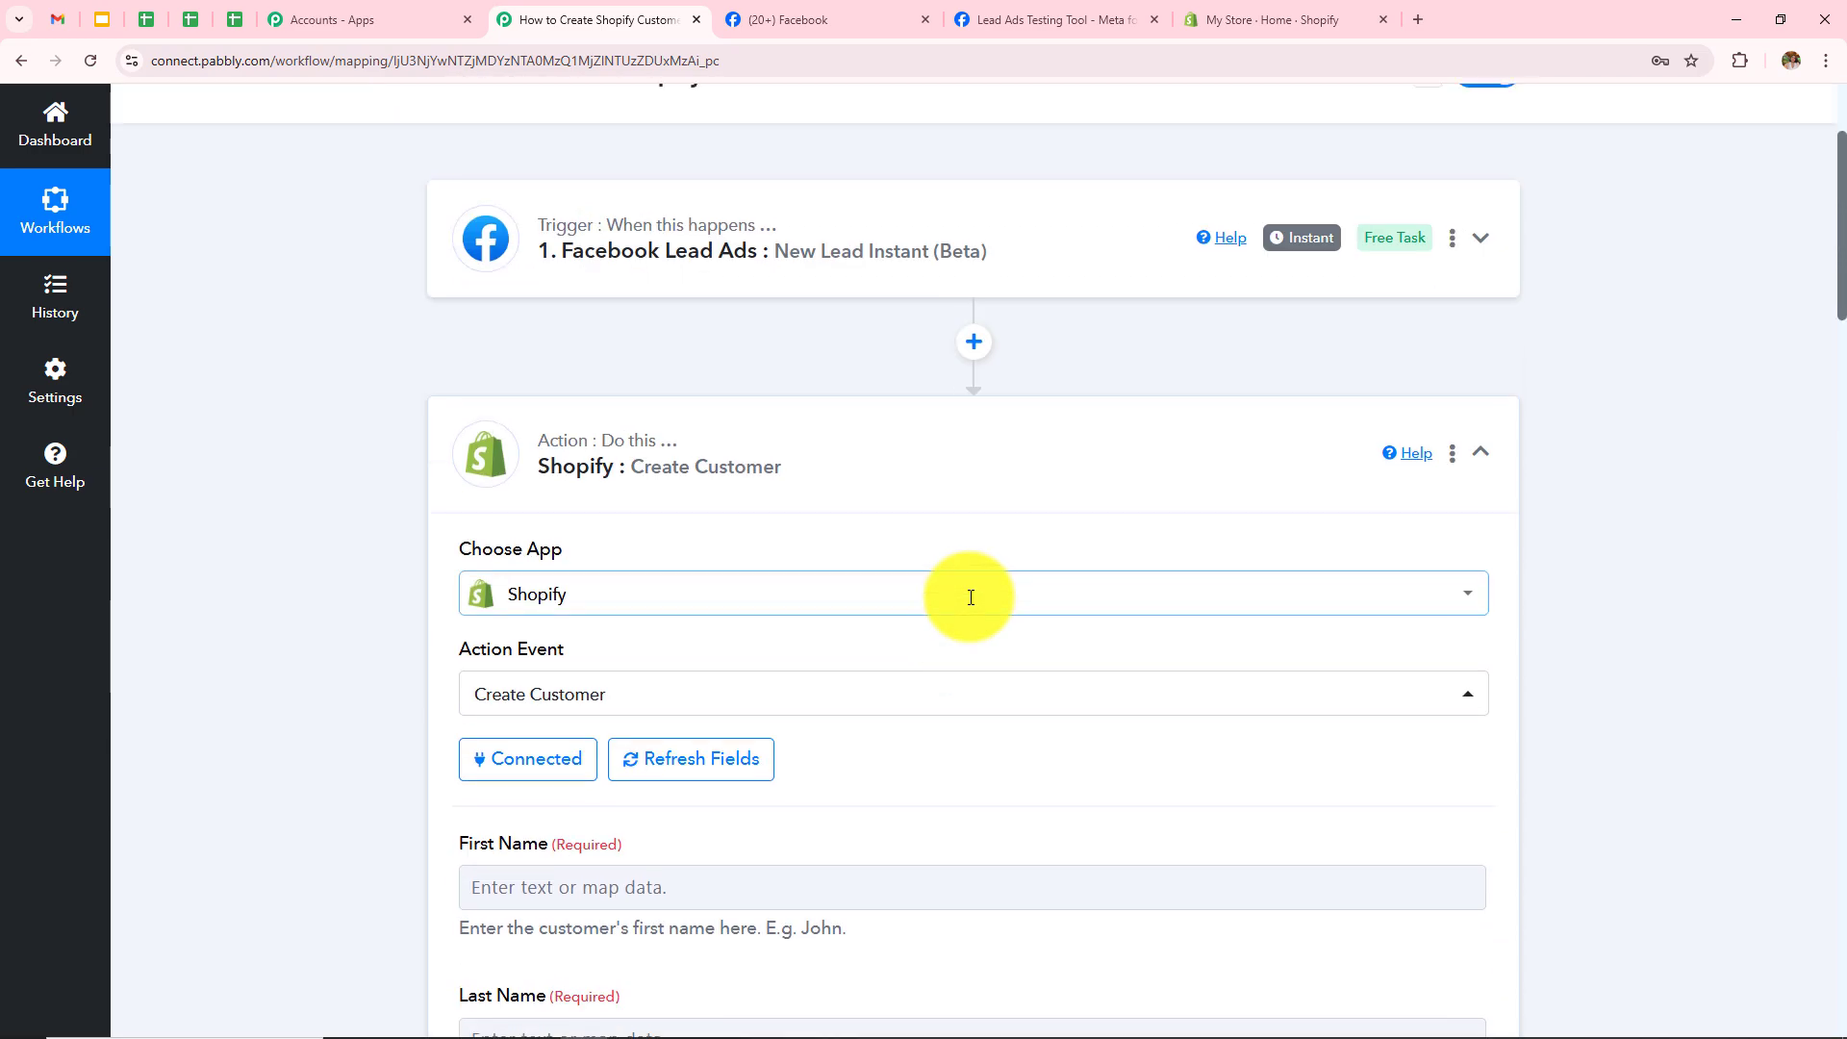
pyautogui.scroll(-5, 969, 594)
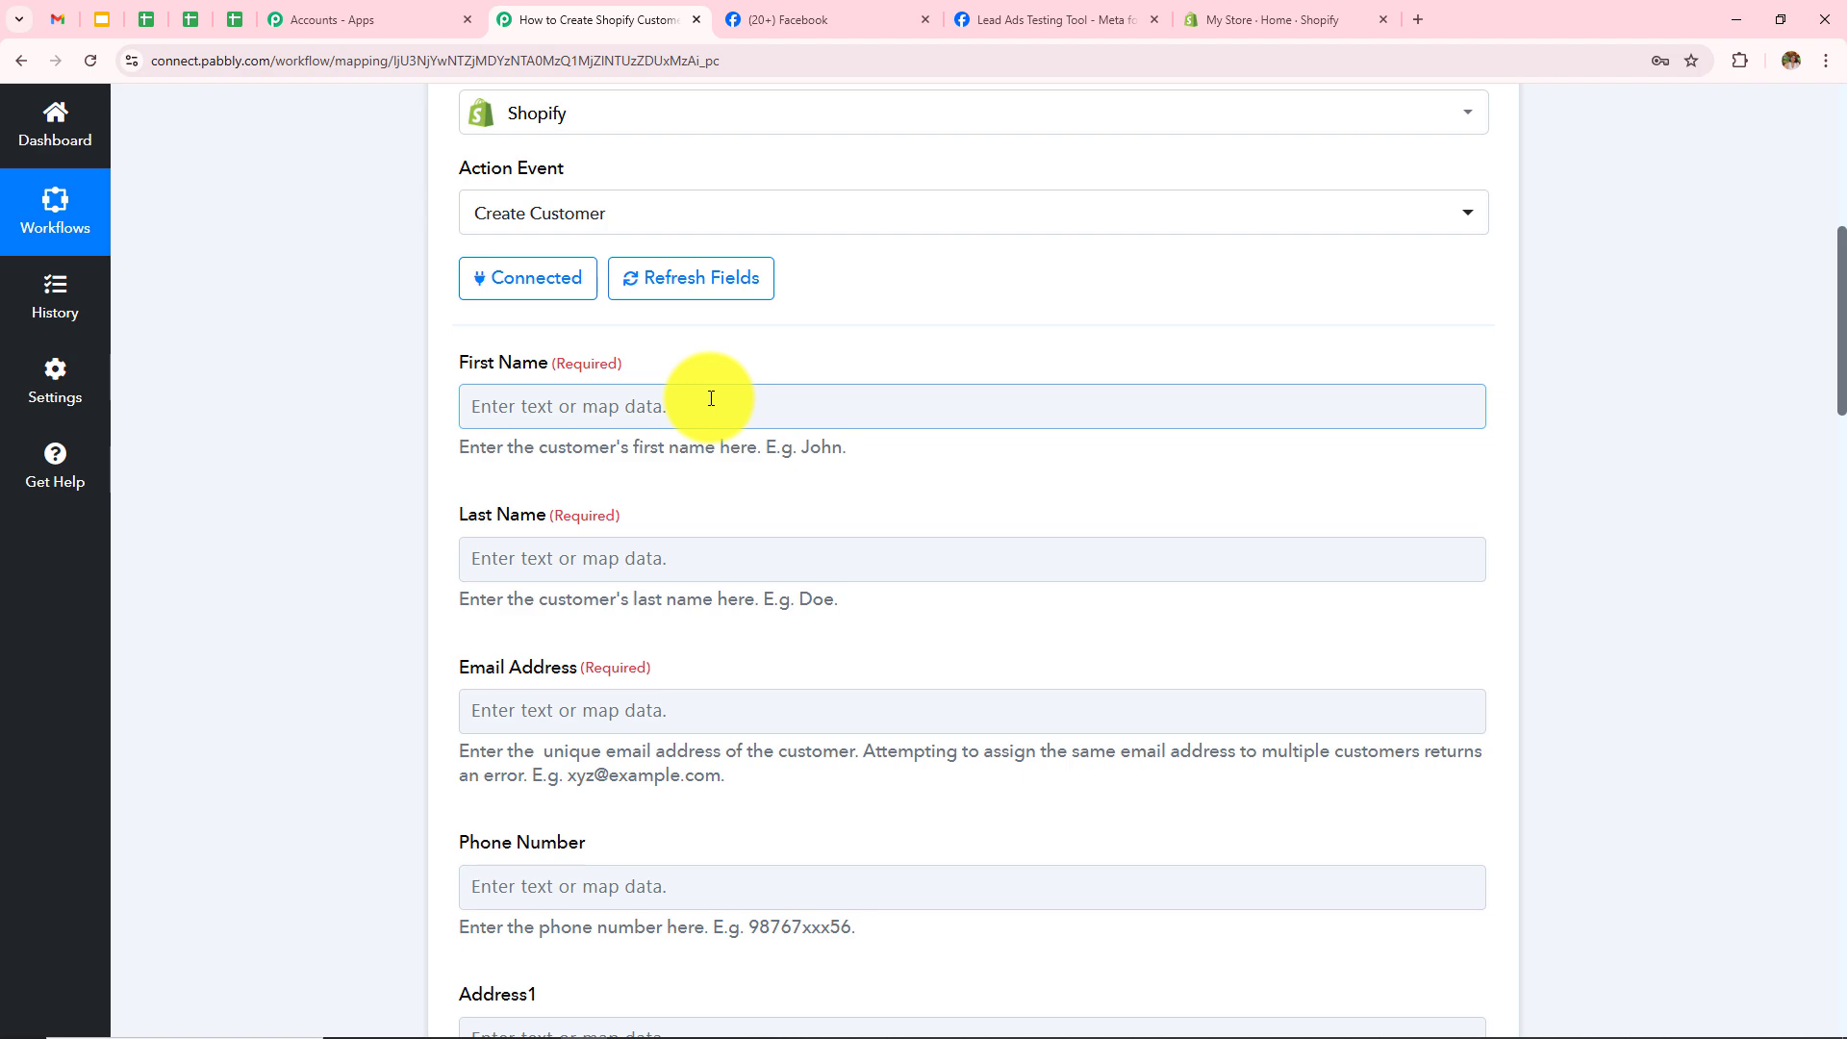
pyautogui.scroll(5, 711, 399)
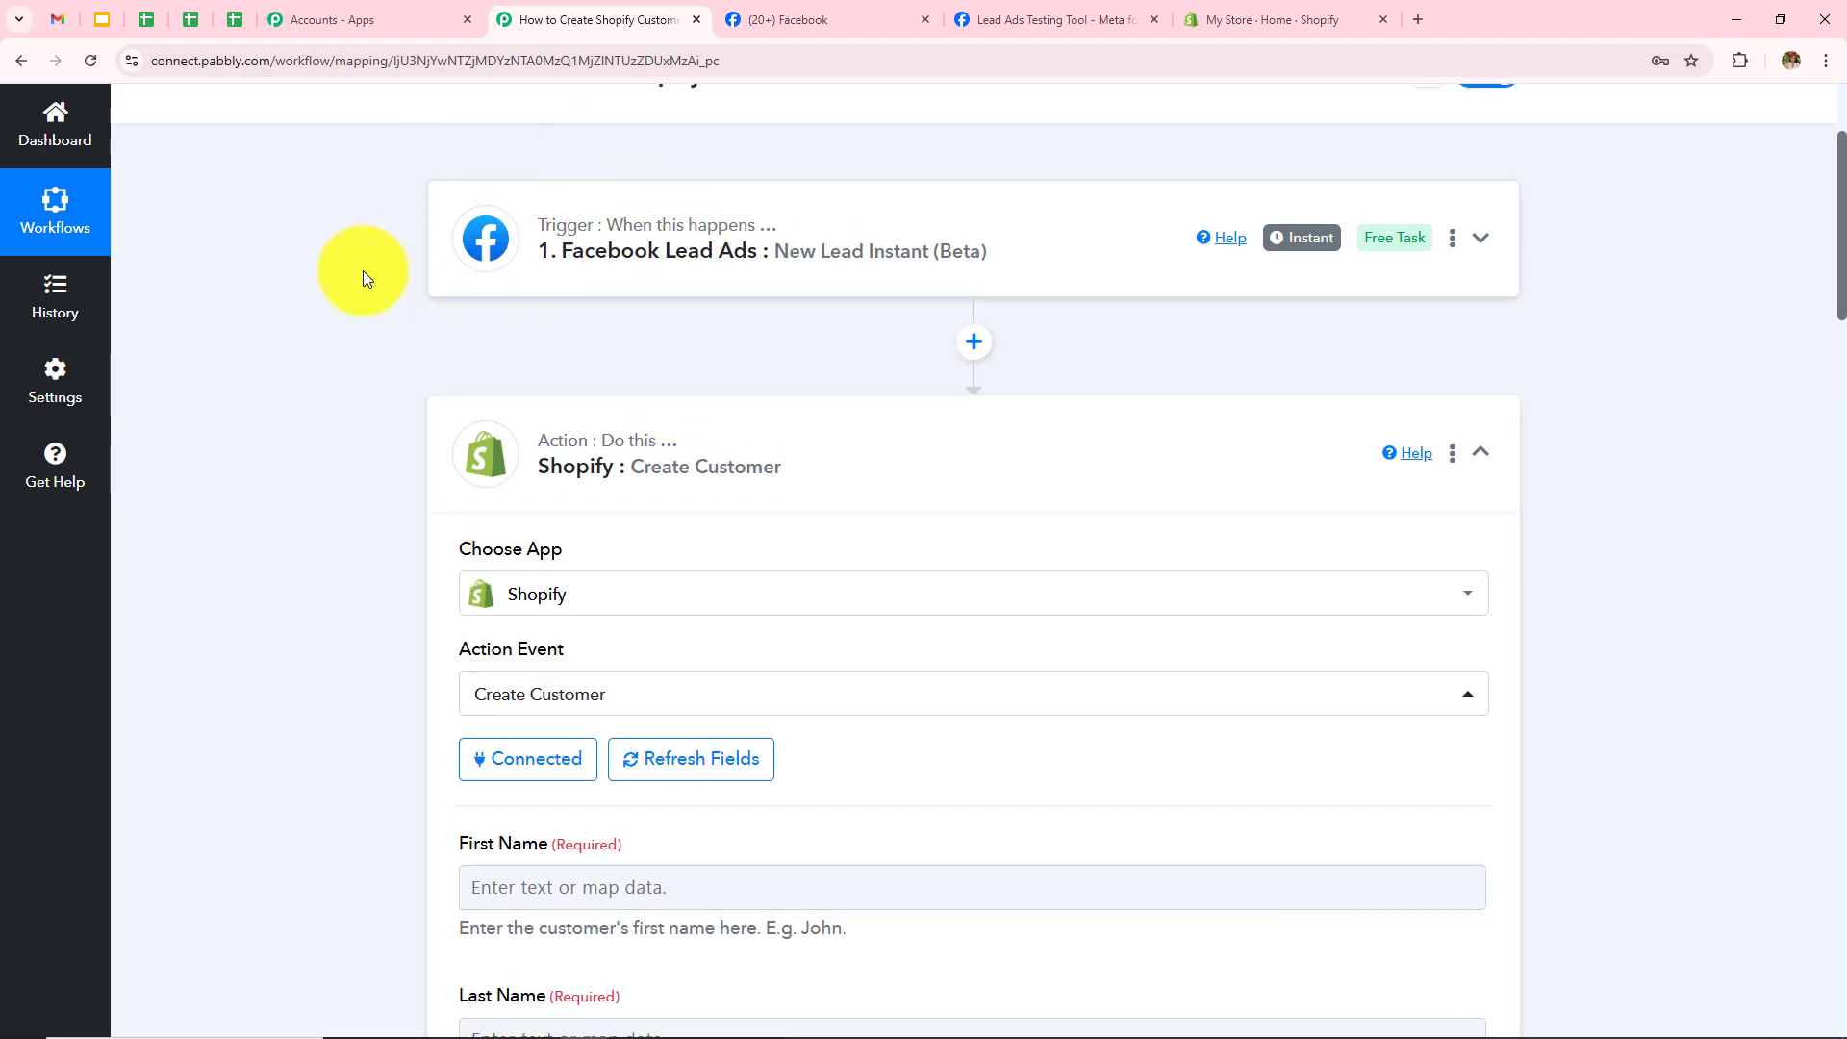
pyautogui.scroll(-6, 839, 370)
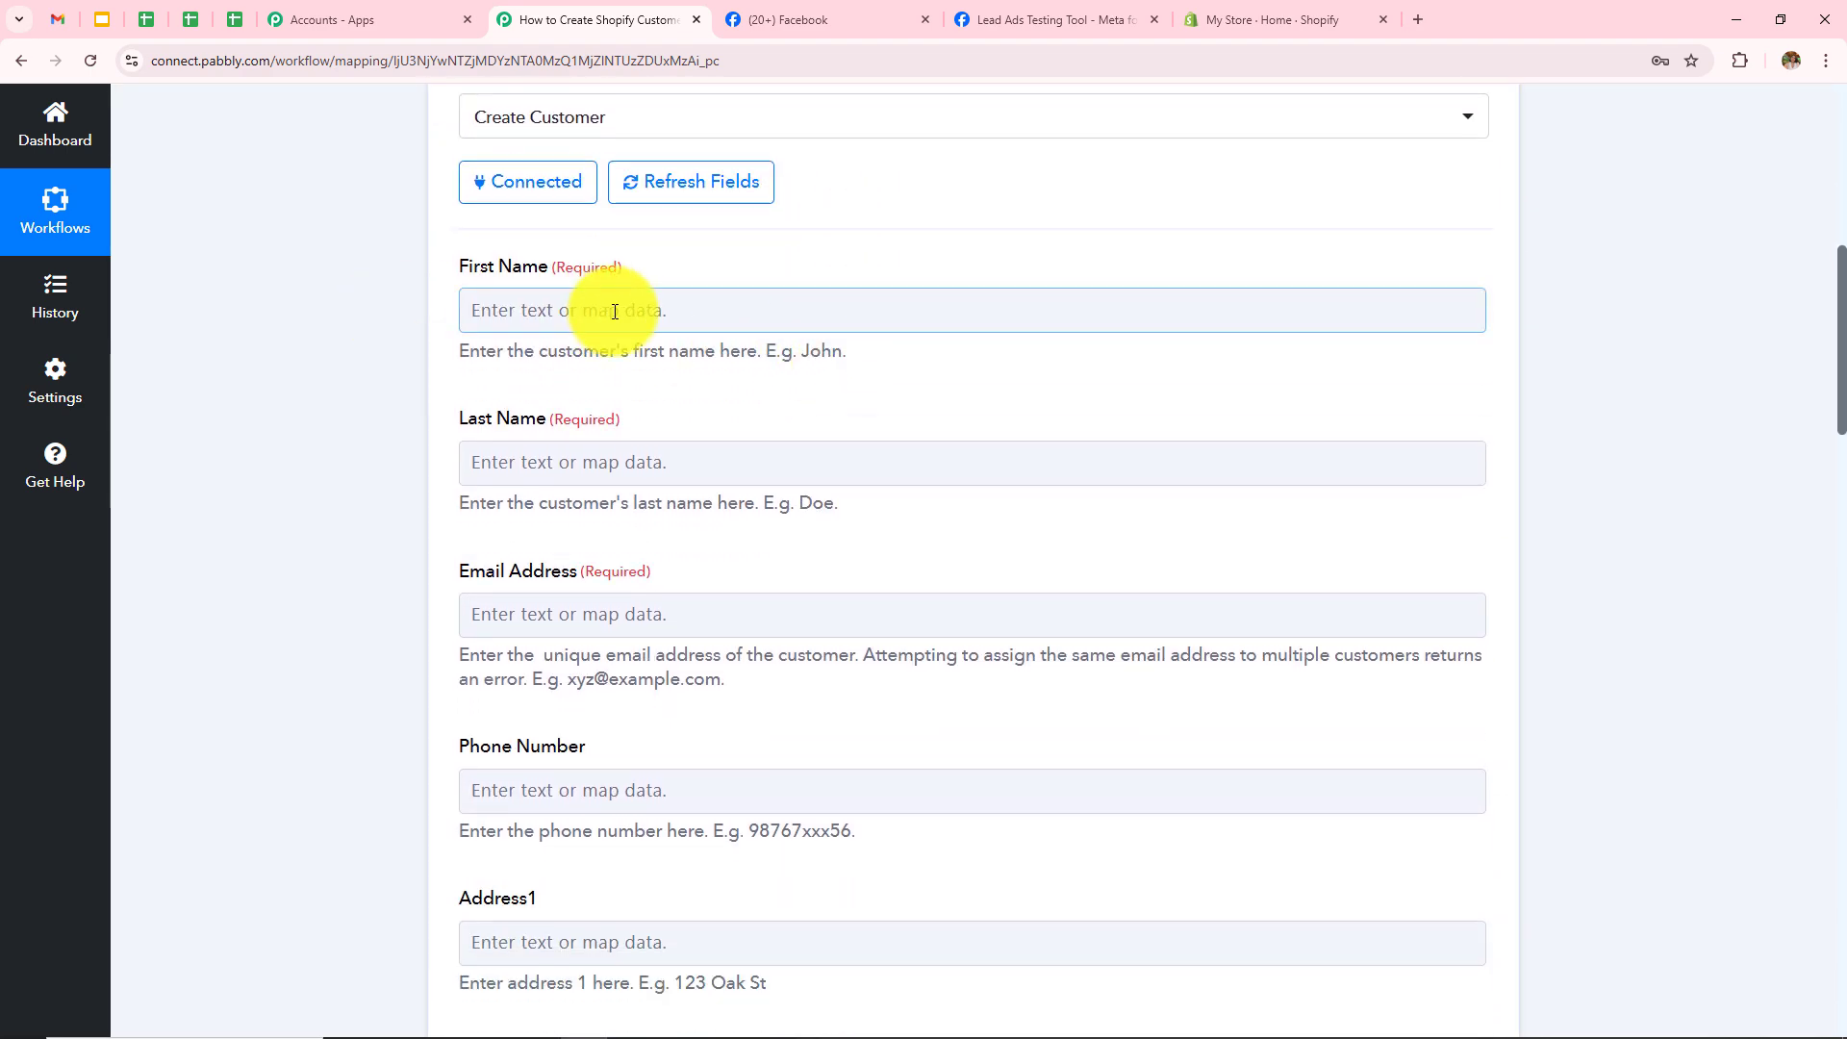
# Step: Map the Facebook lead's First Name and Last Name into the Shopify customer's name fields
pyautogui.click(568, 310)
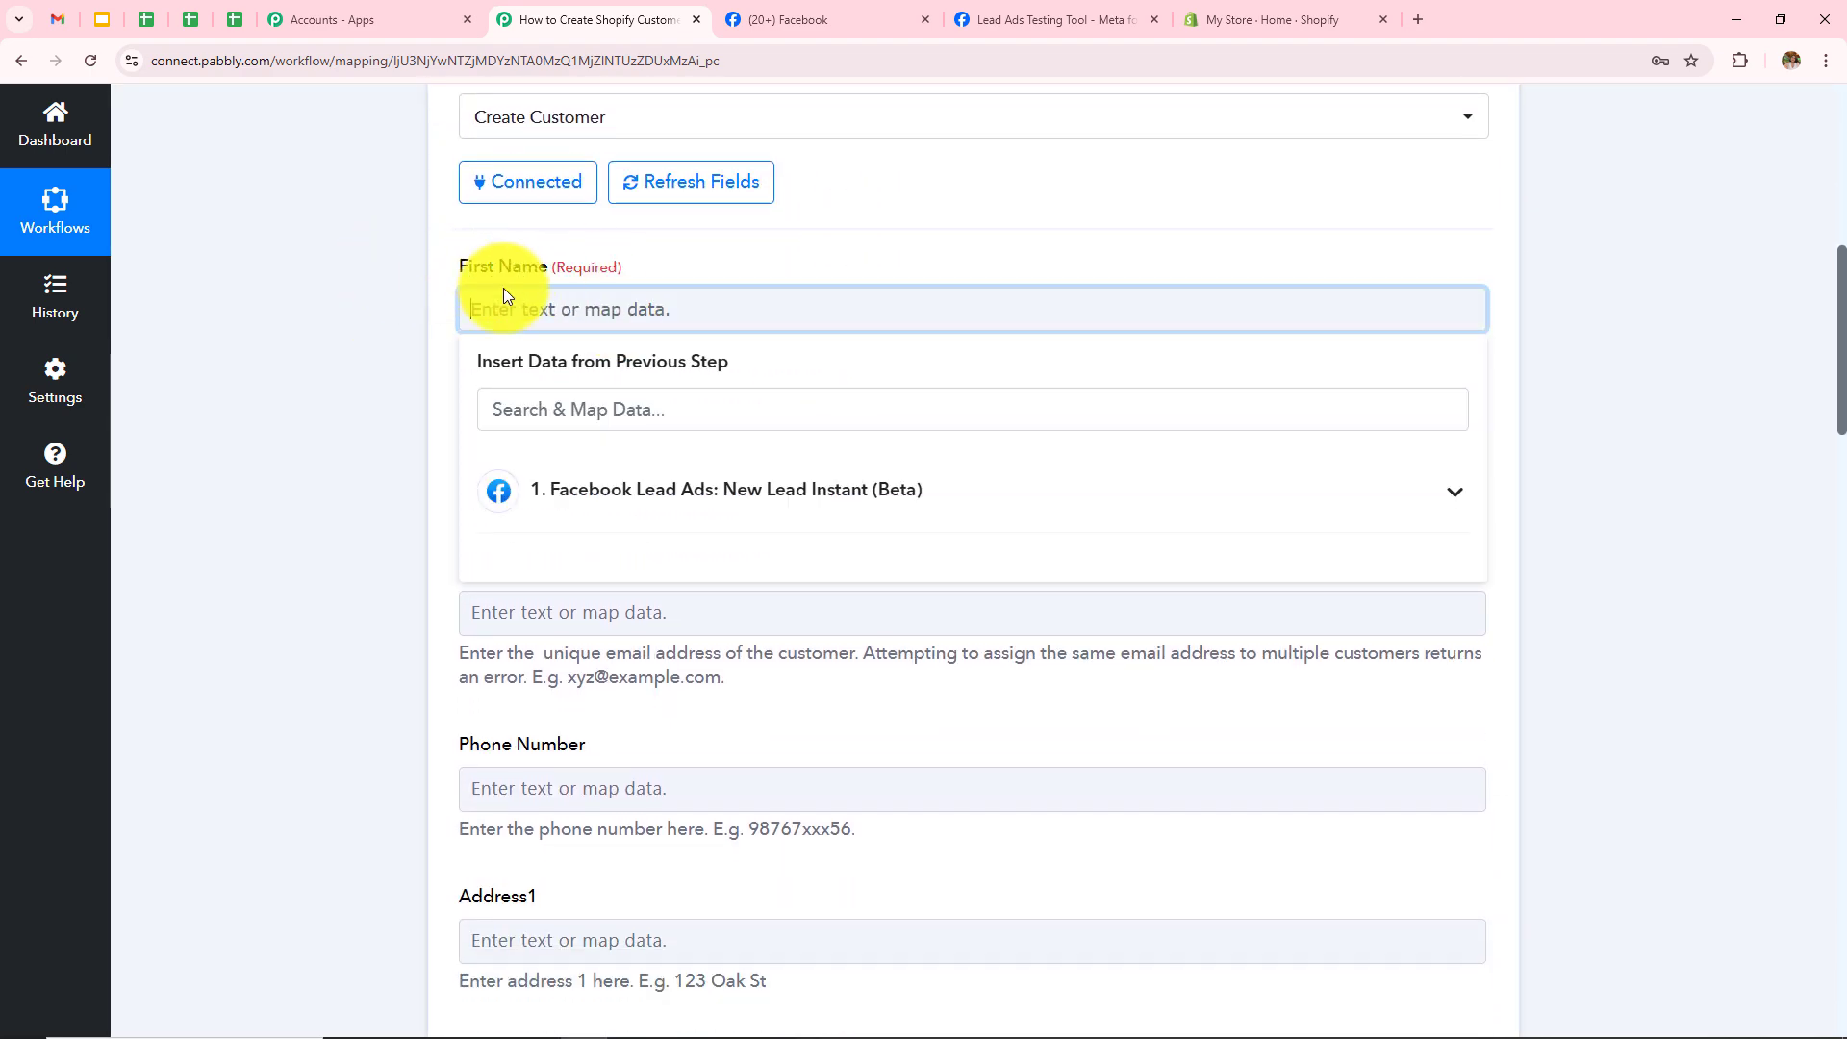
pyautogui.click(647, 508)
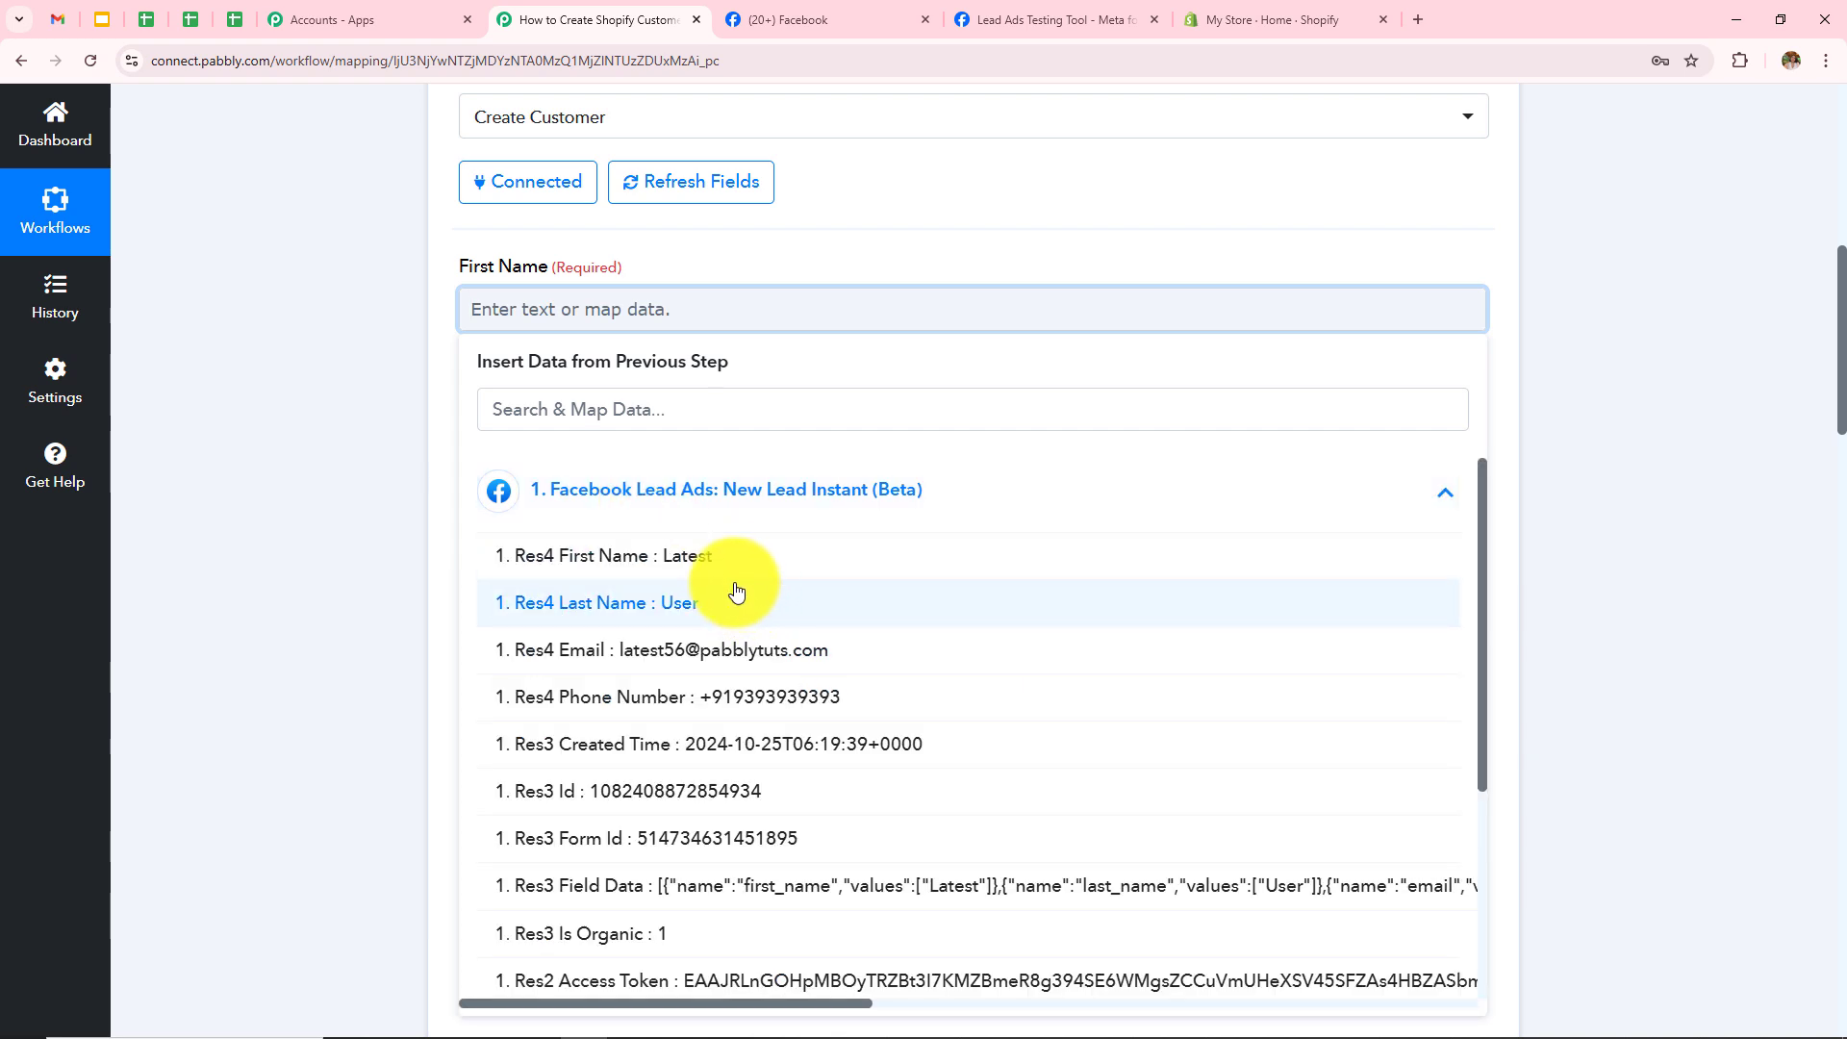
pyautogui.click(731, 568)
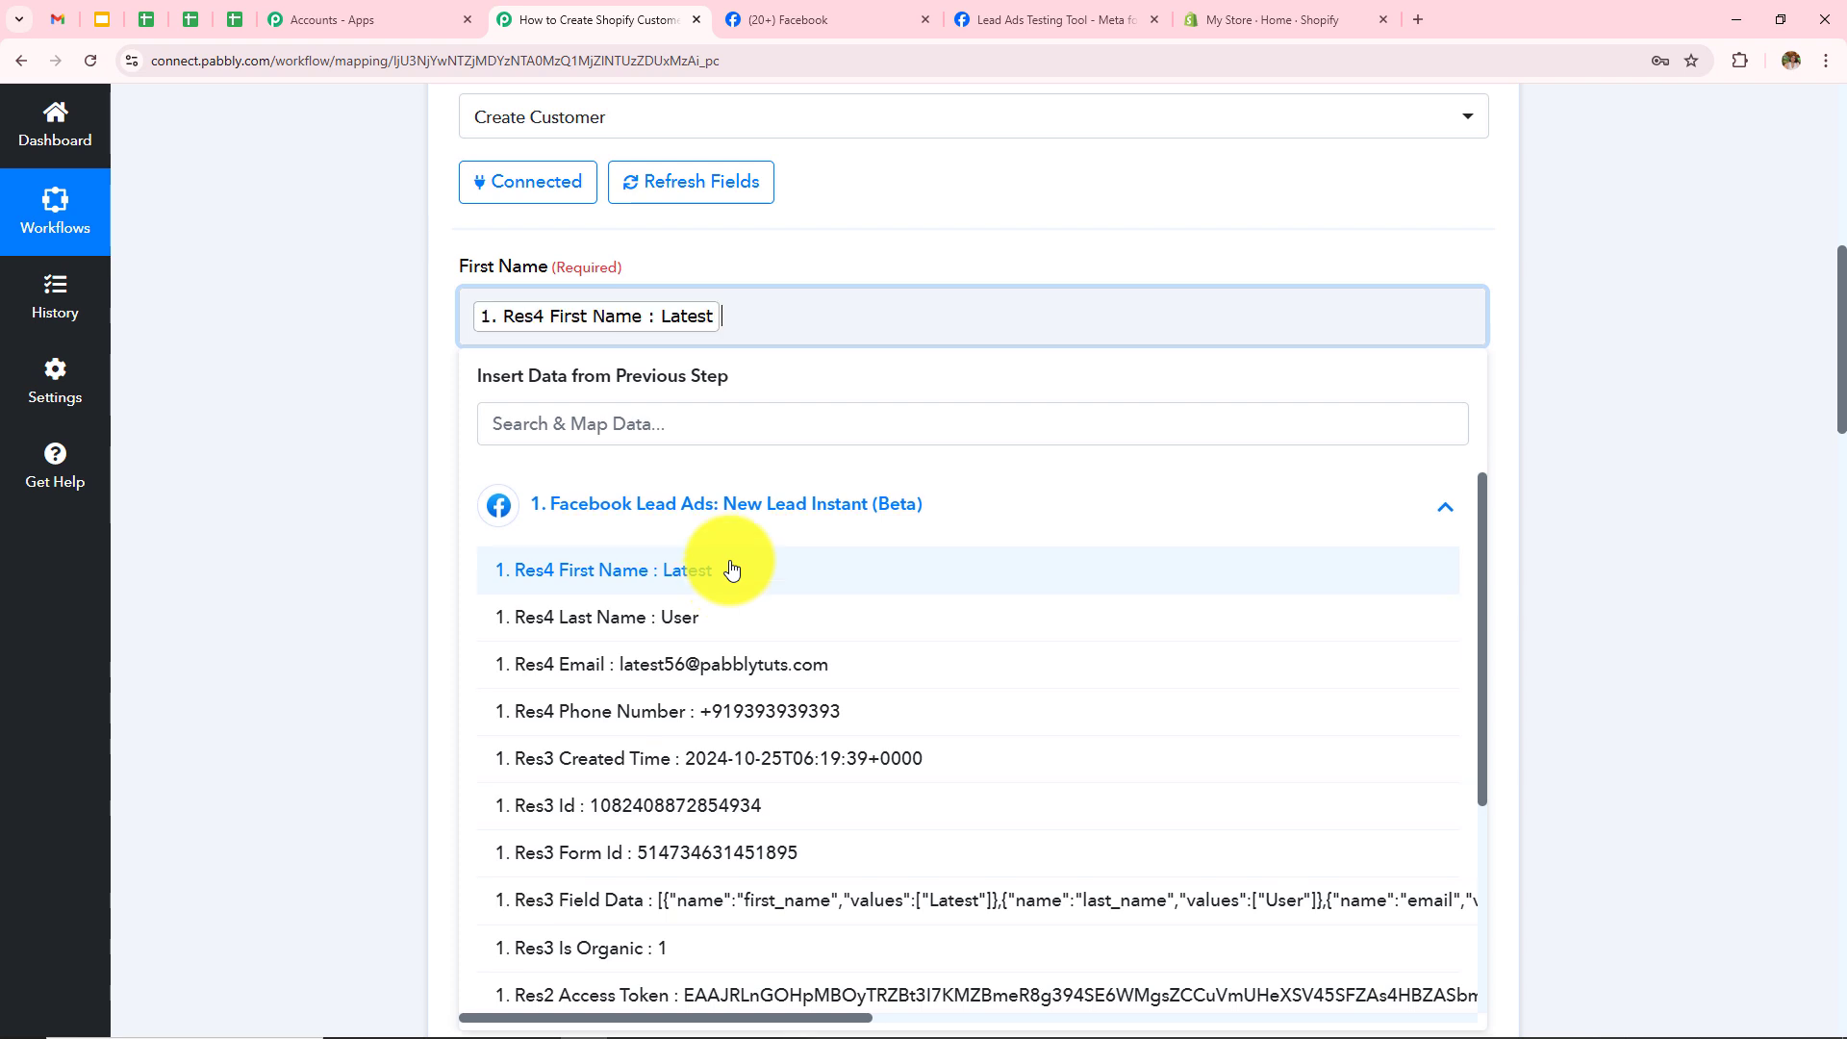
pyautogui.click(234, 523)
pyautogui.click(660, 471)
pyautogui.click(776, 673)
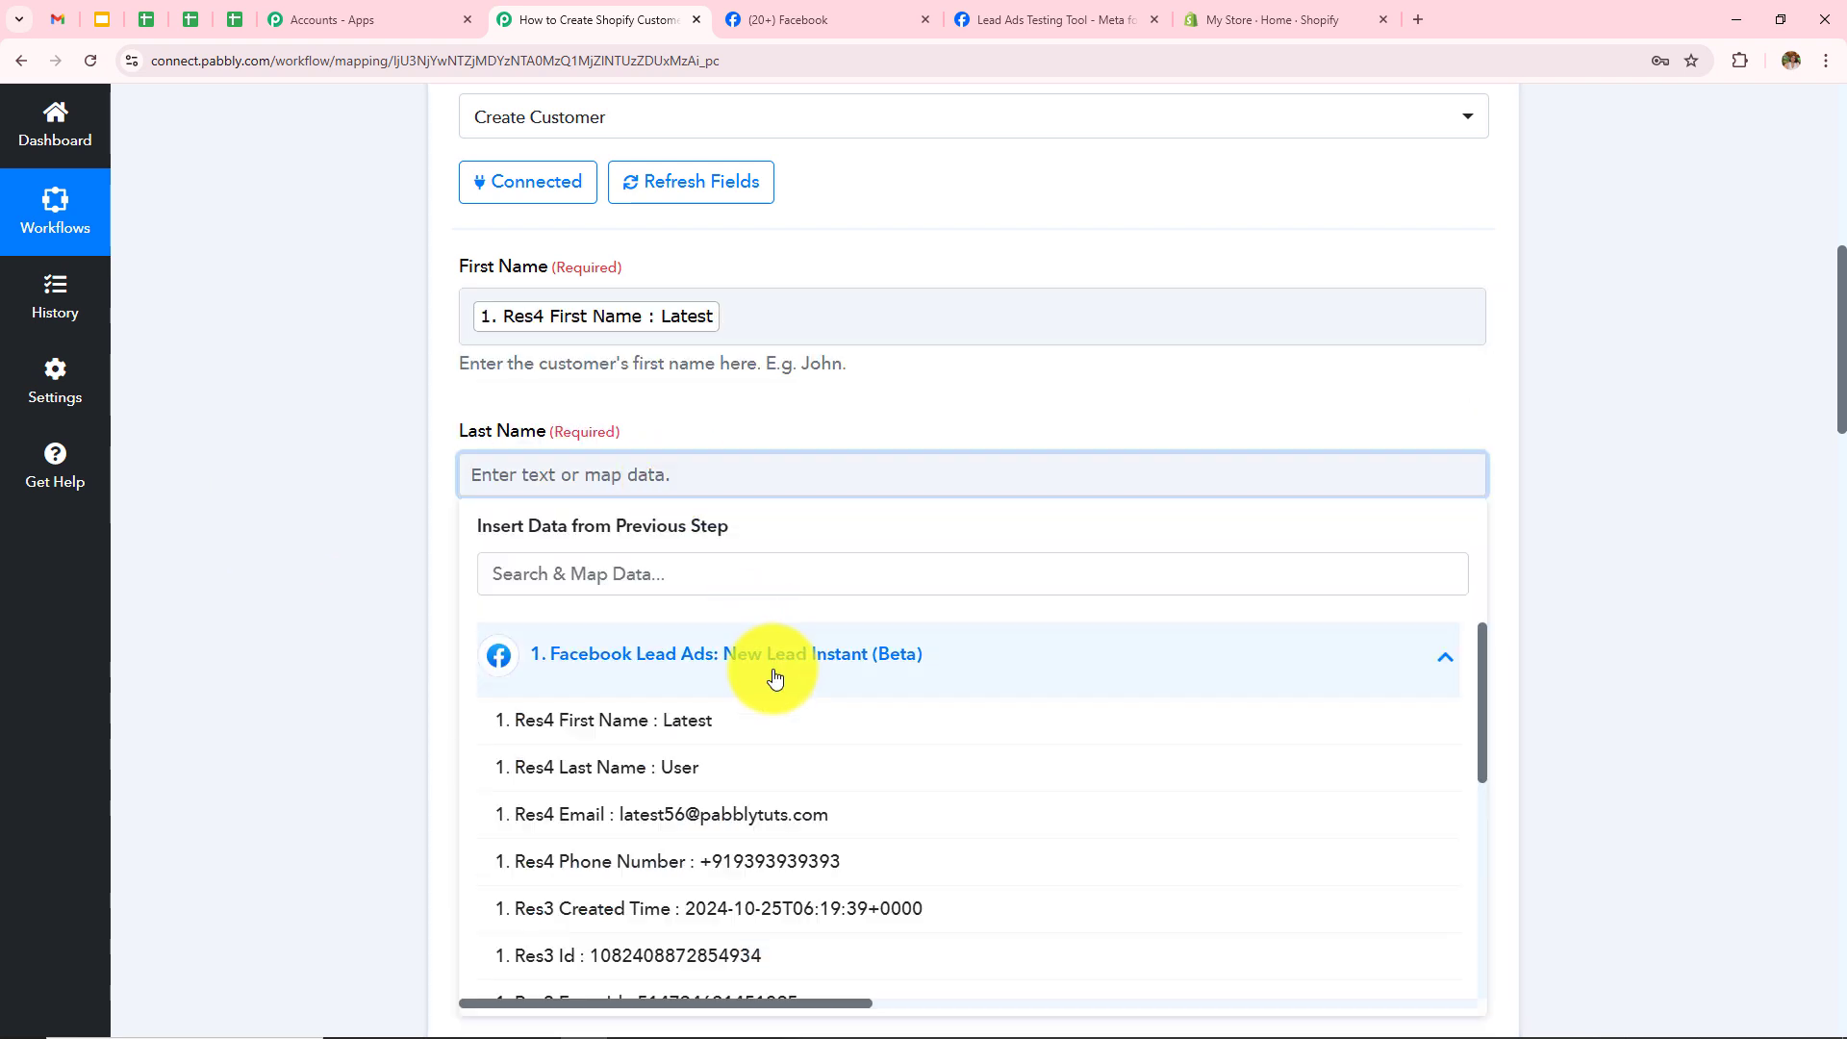
pyautogui.click(726, 770)
# Step: Map the lead's Email and Phone Number into Email Address and Phone Number
pyautogui.click(772, 658)
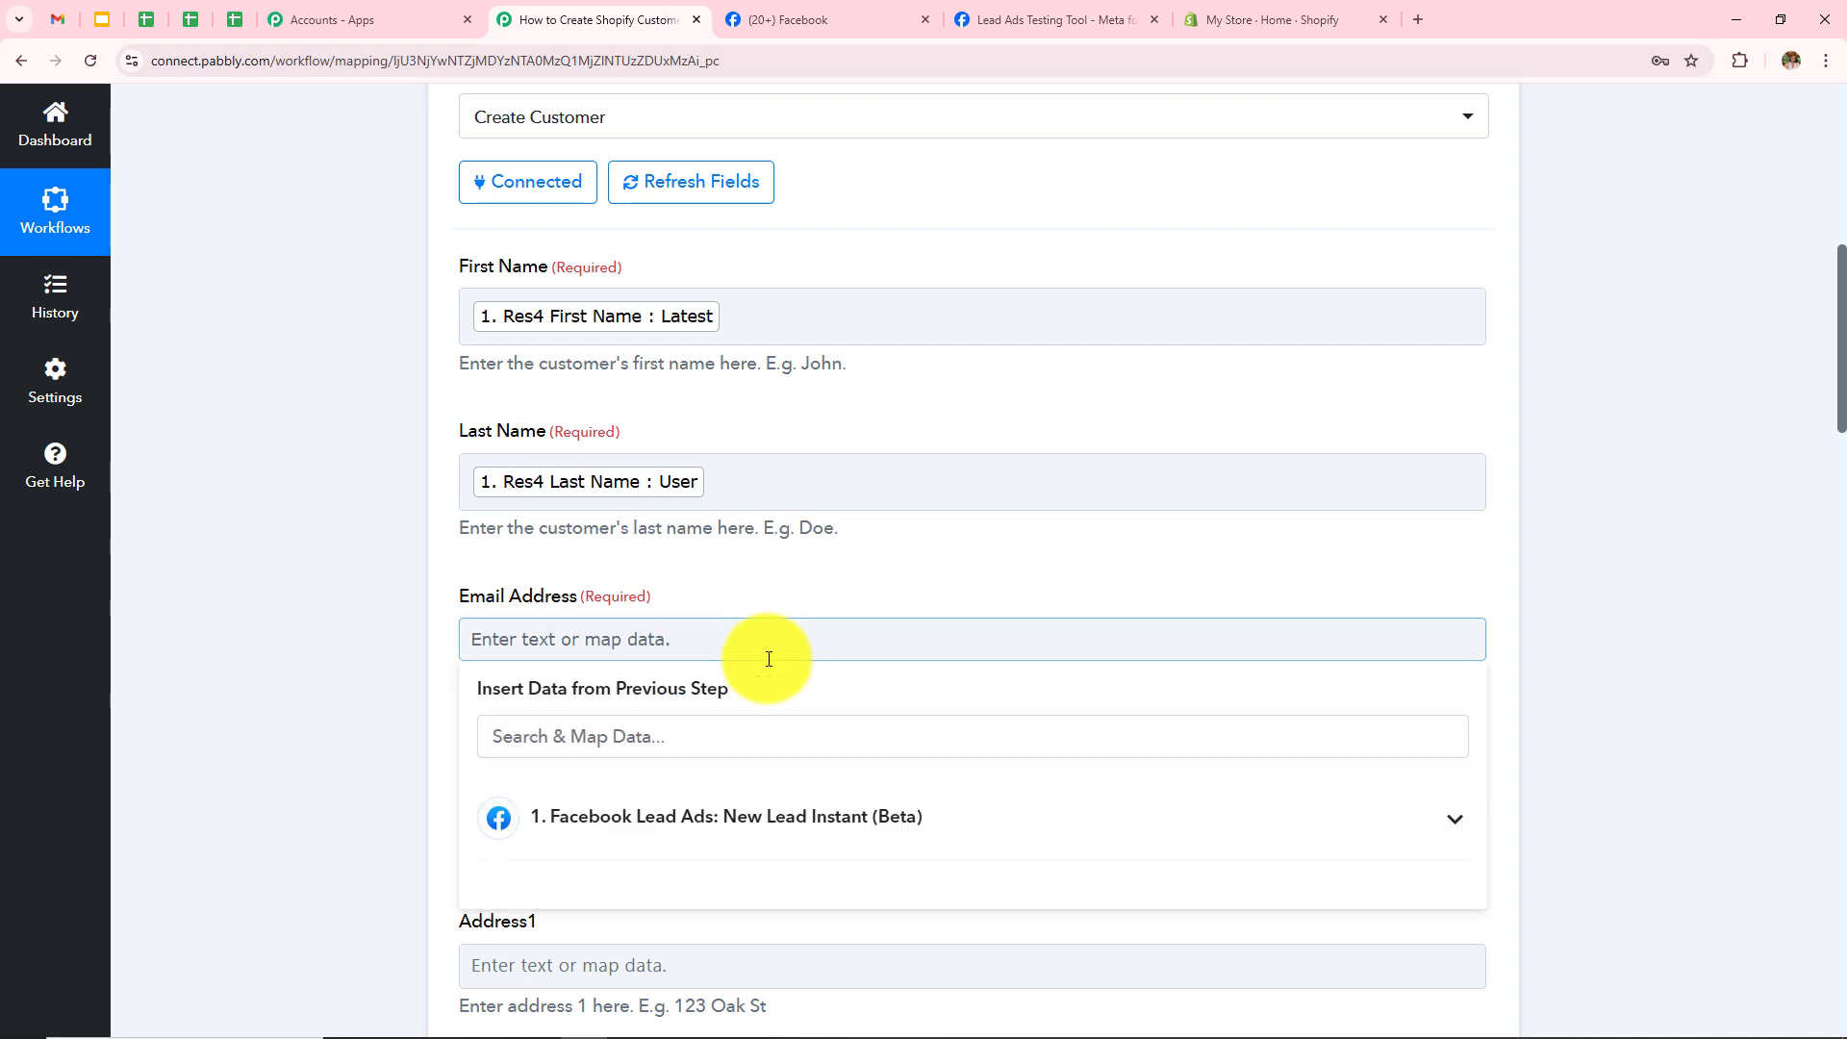
pyautogui.click(771, 859)
pyautogui.scroll(-3, 1045, 501)
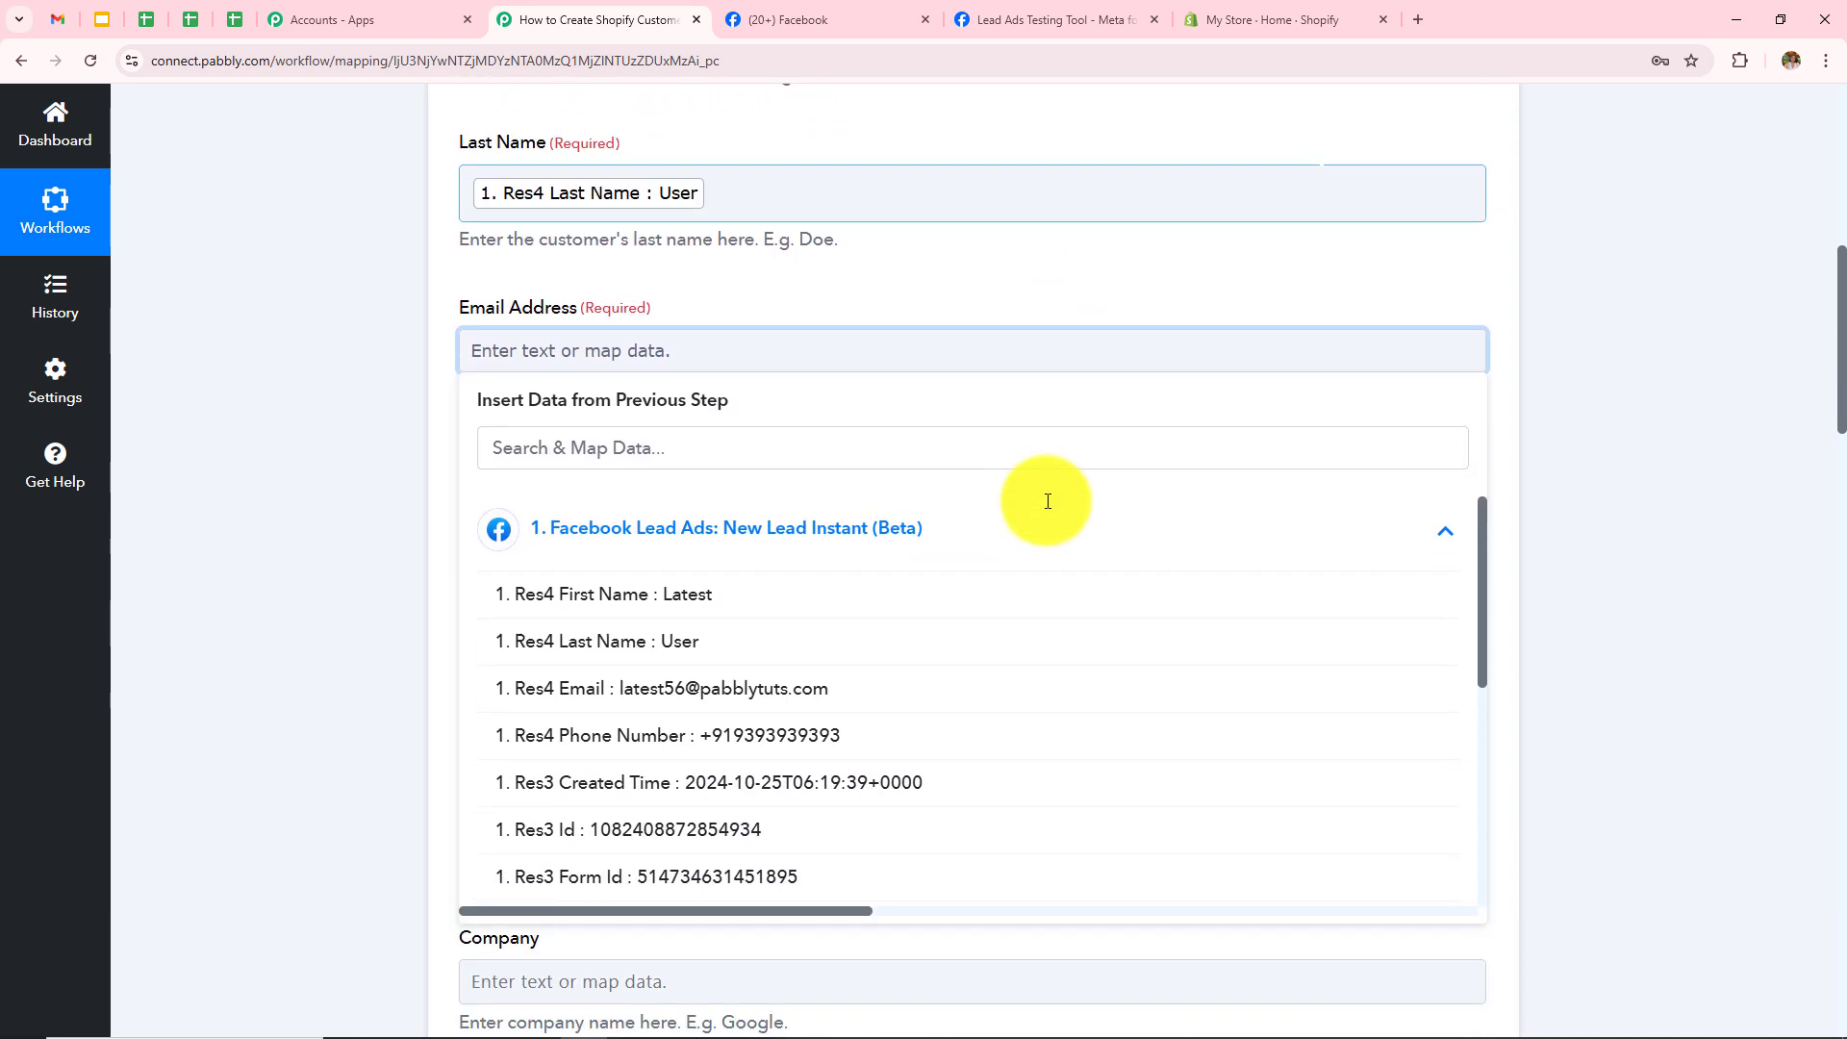
pyautogui.click(740, 693)
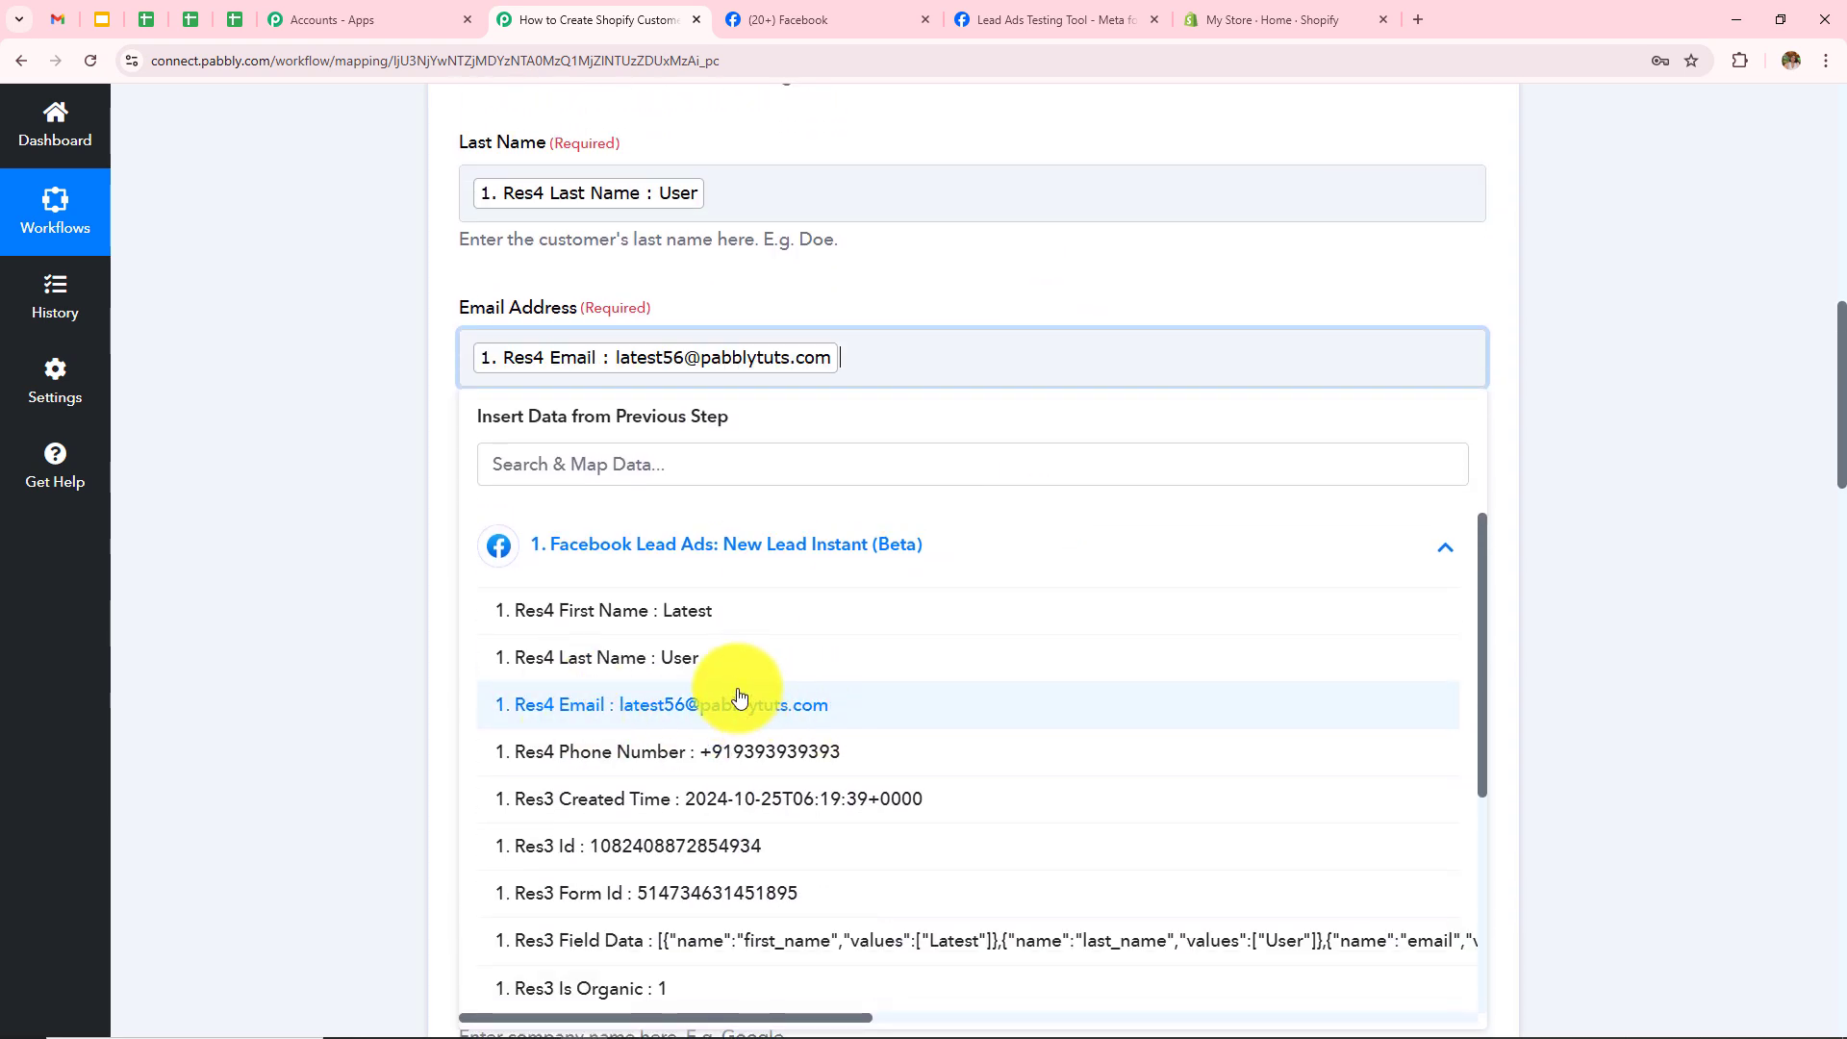
pyautogui.click(348, 604)
pyautogui.scroll(-2, 777, 560)
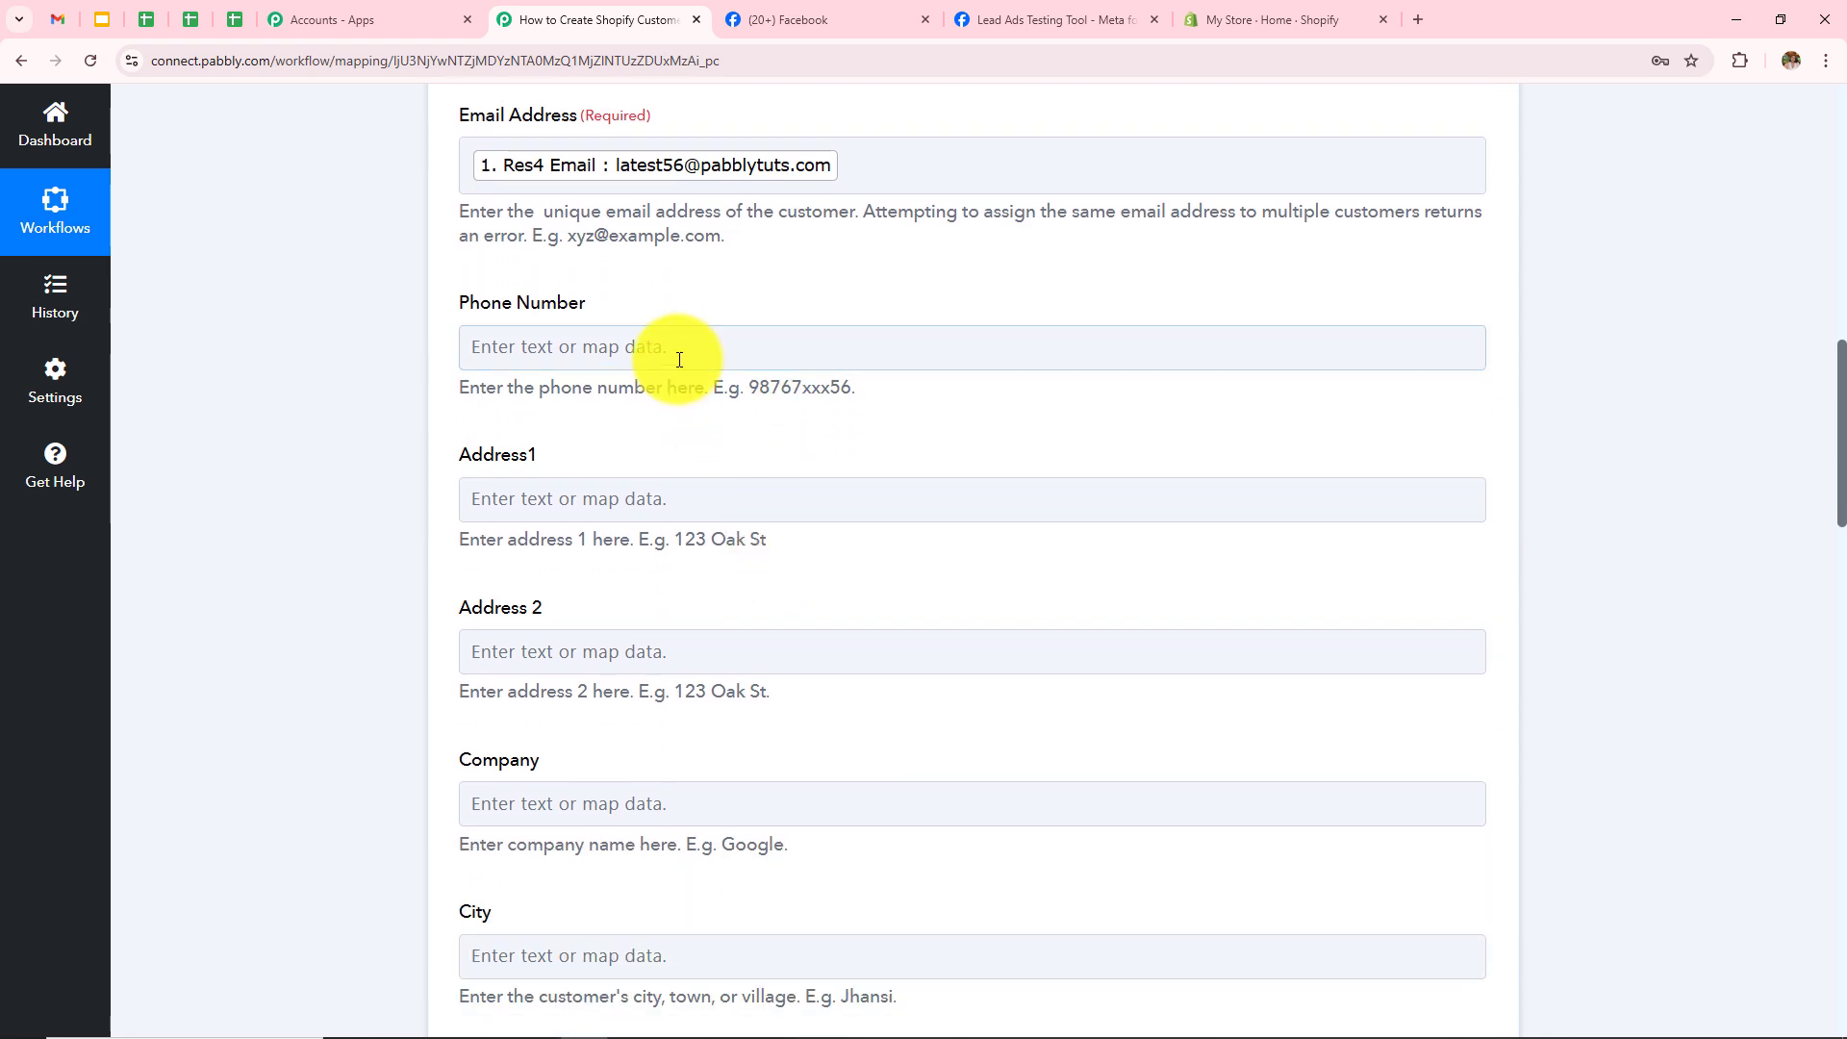
pyautogui.click(672, 356)
pyautogui.click(700, 529)
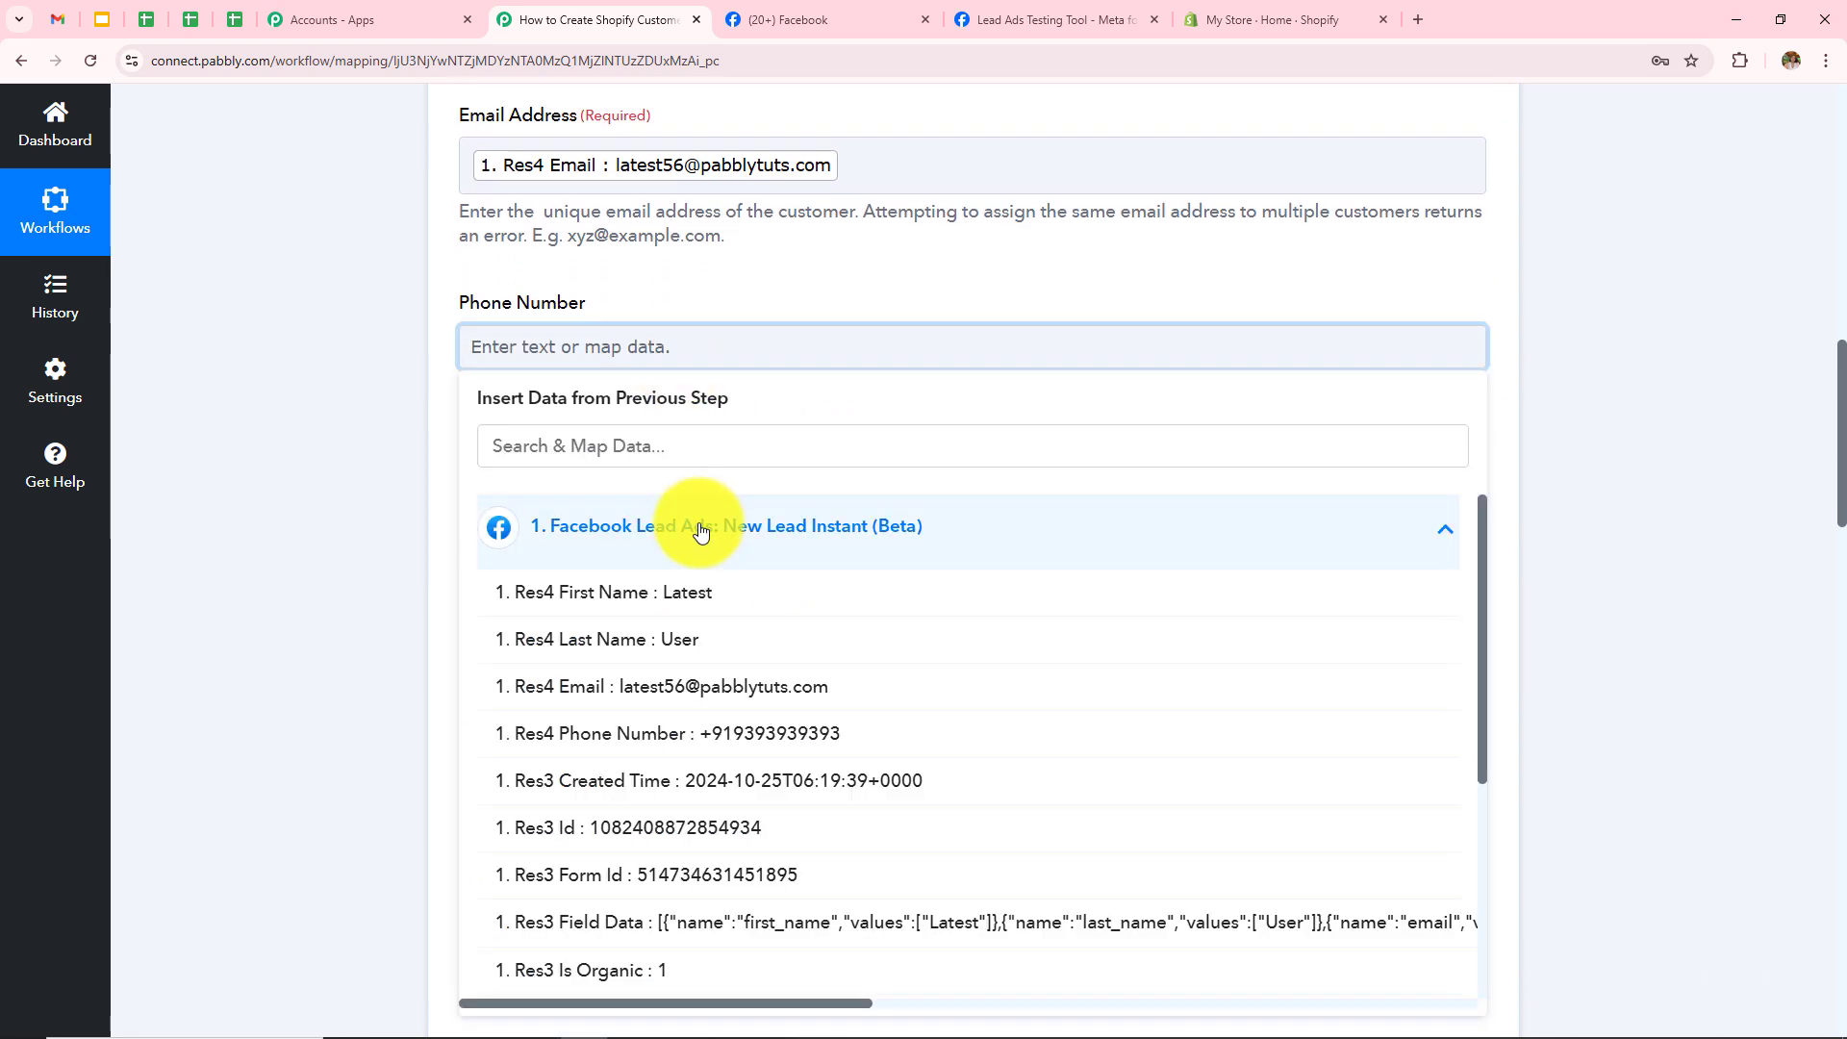
pyautogui.click(770, 732)
pyautogui.click(300, 666)
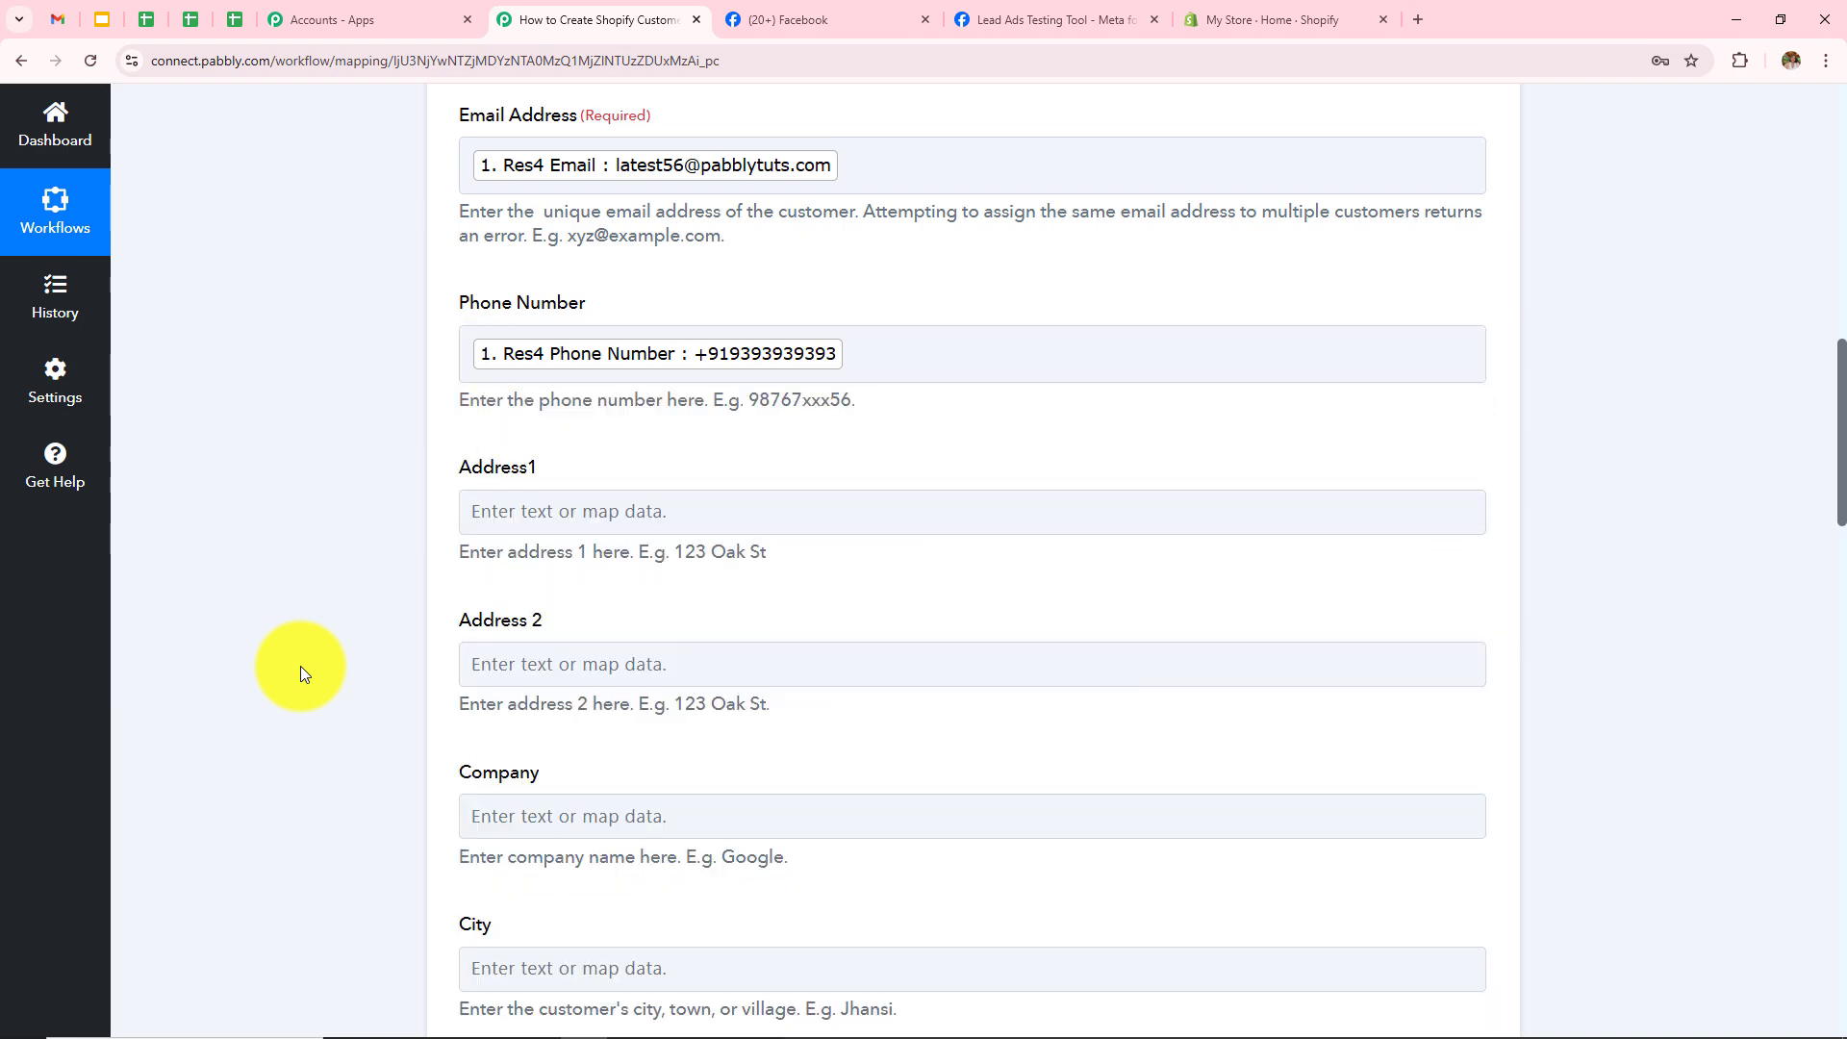
pyautogui.scroll(-1, 984, 551)
pyautogui.scroll(-4, 983, 552)
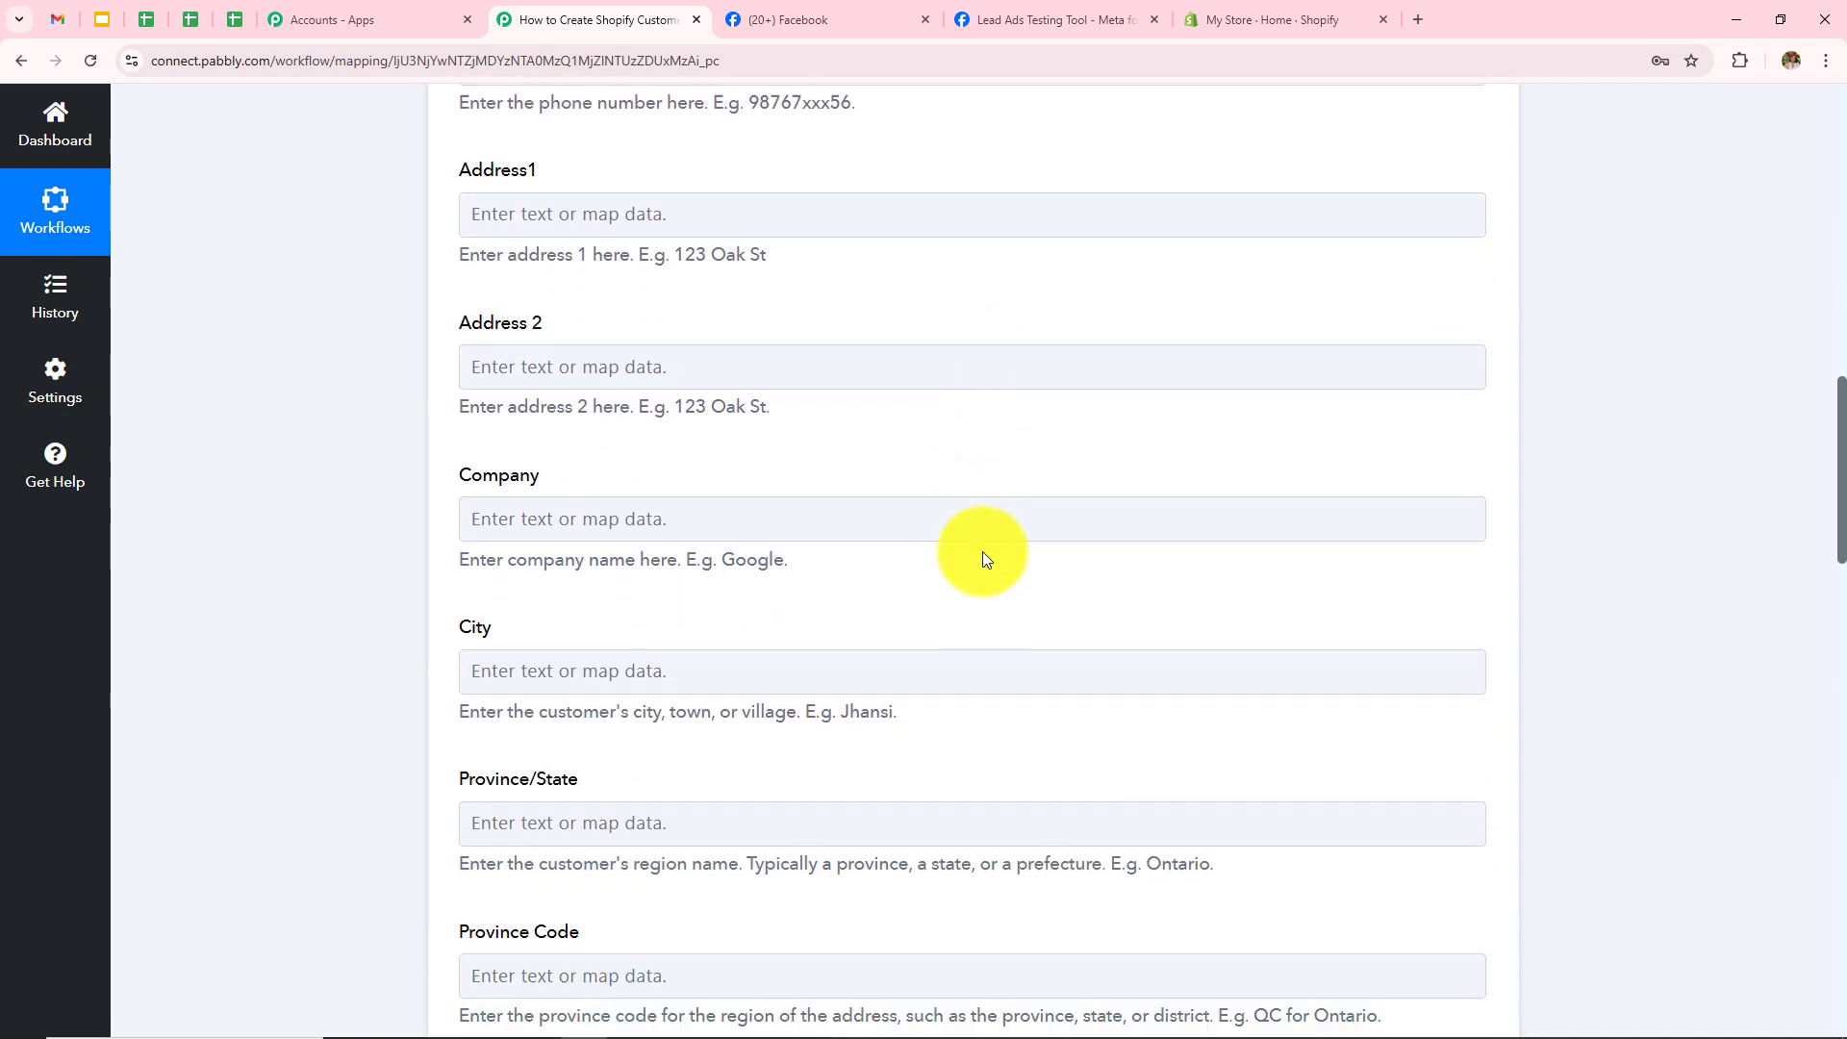
pyautogui.scroll(-10, 983, 551)
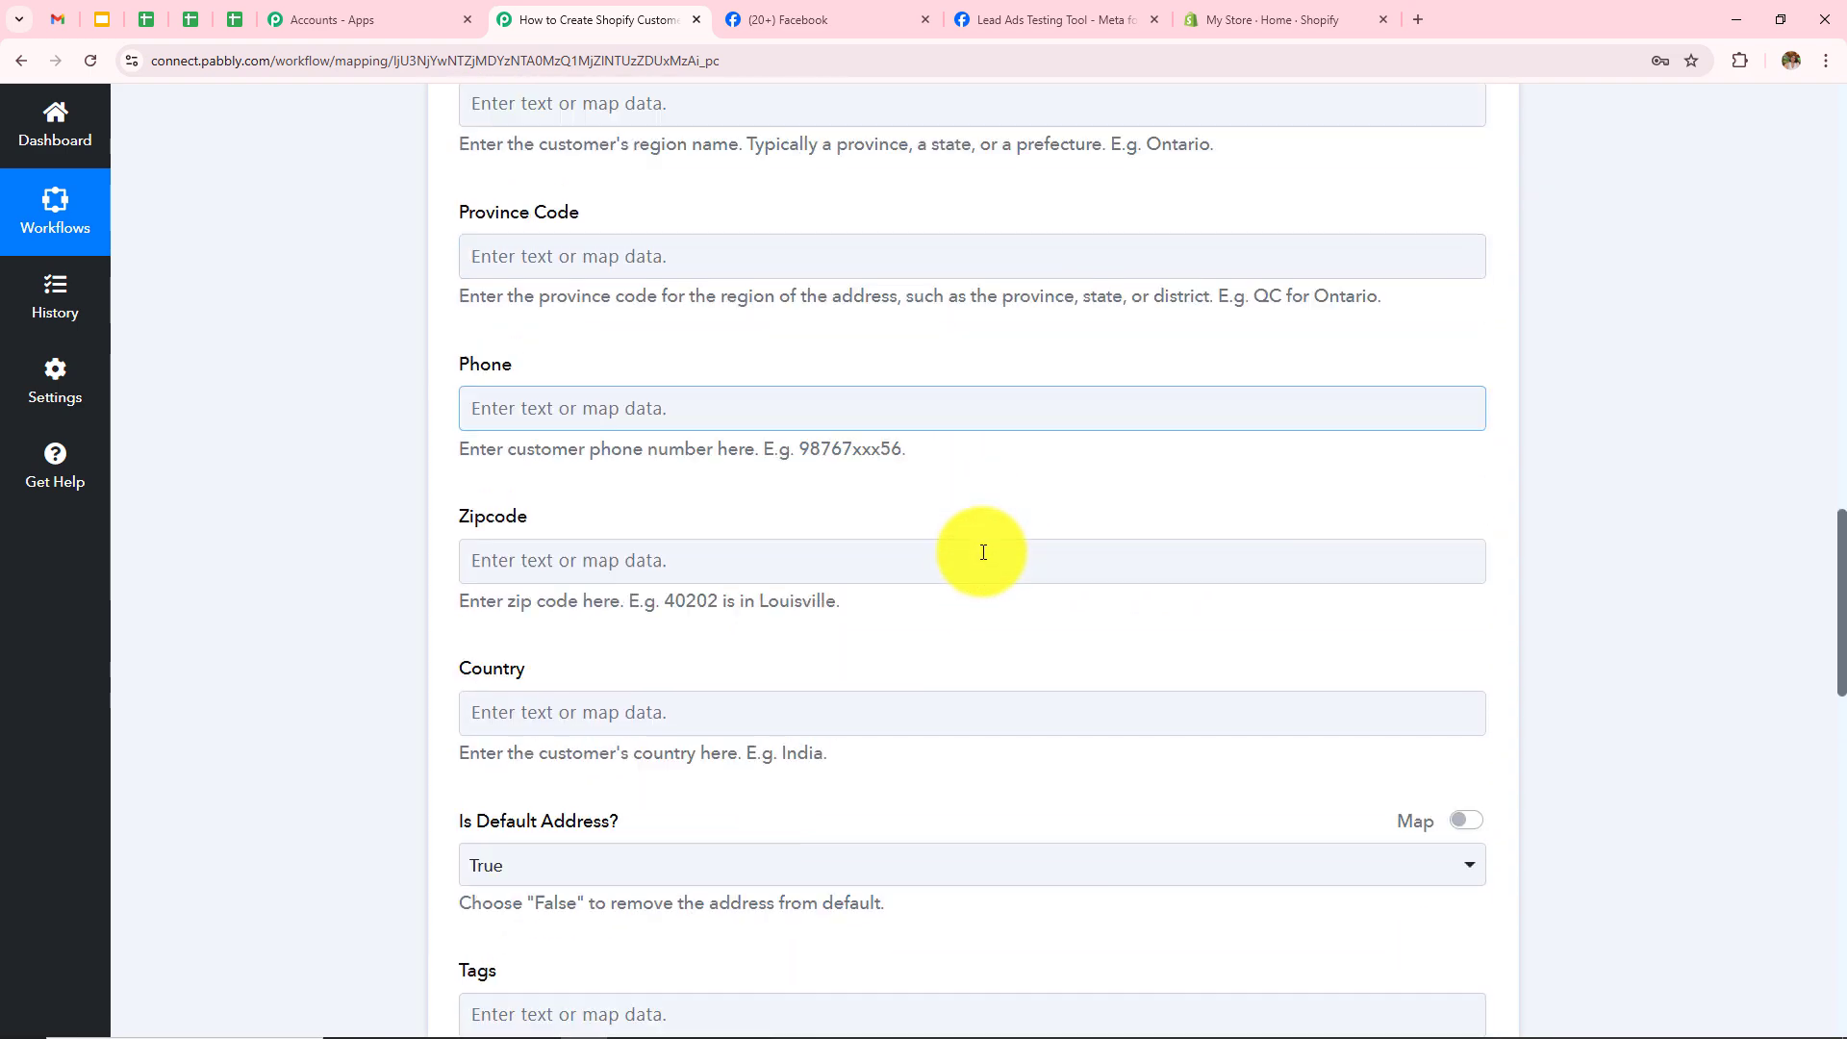
pyautogui.scroll(-4, 981, 552)
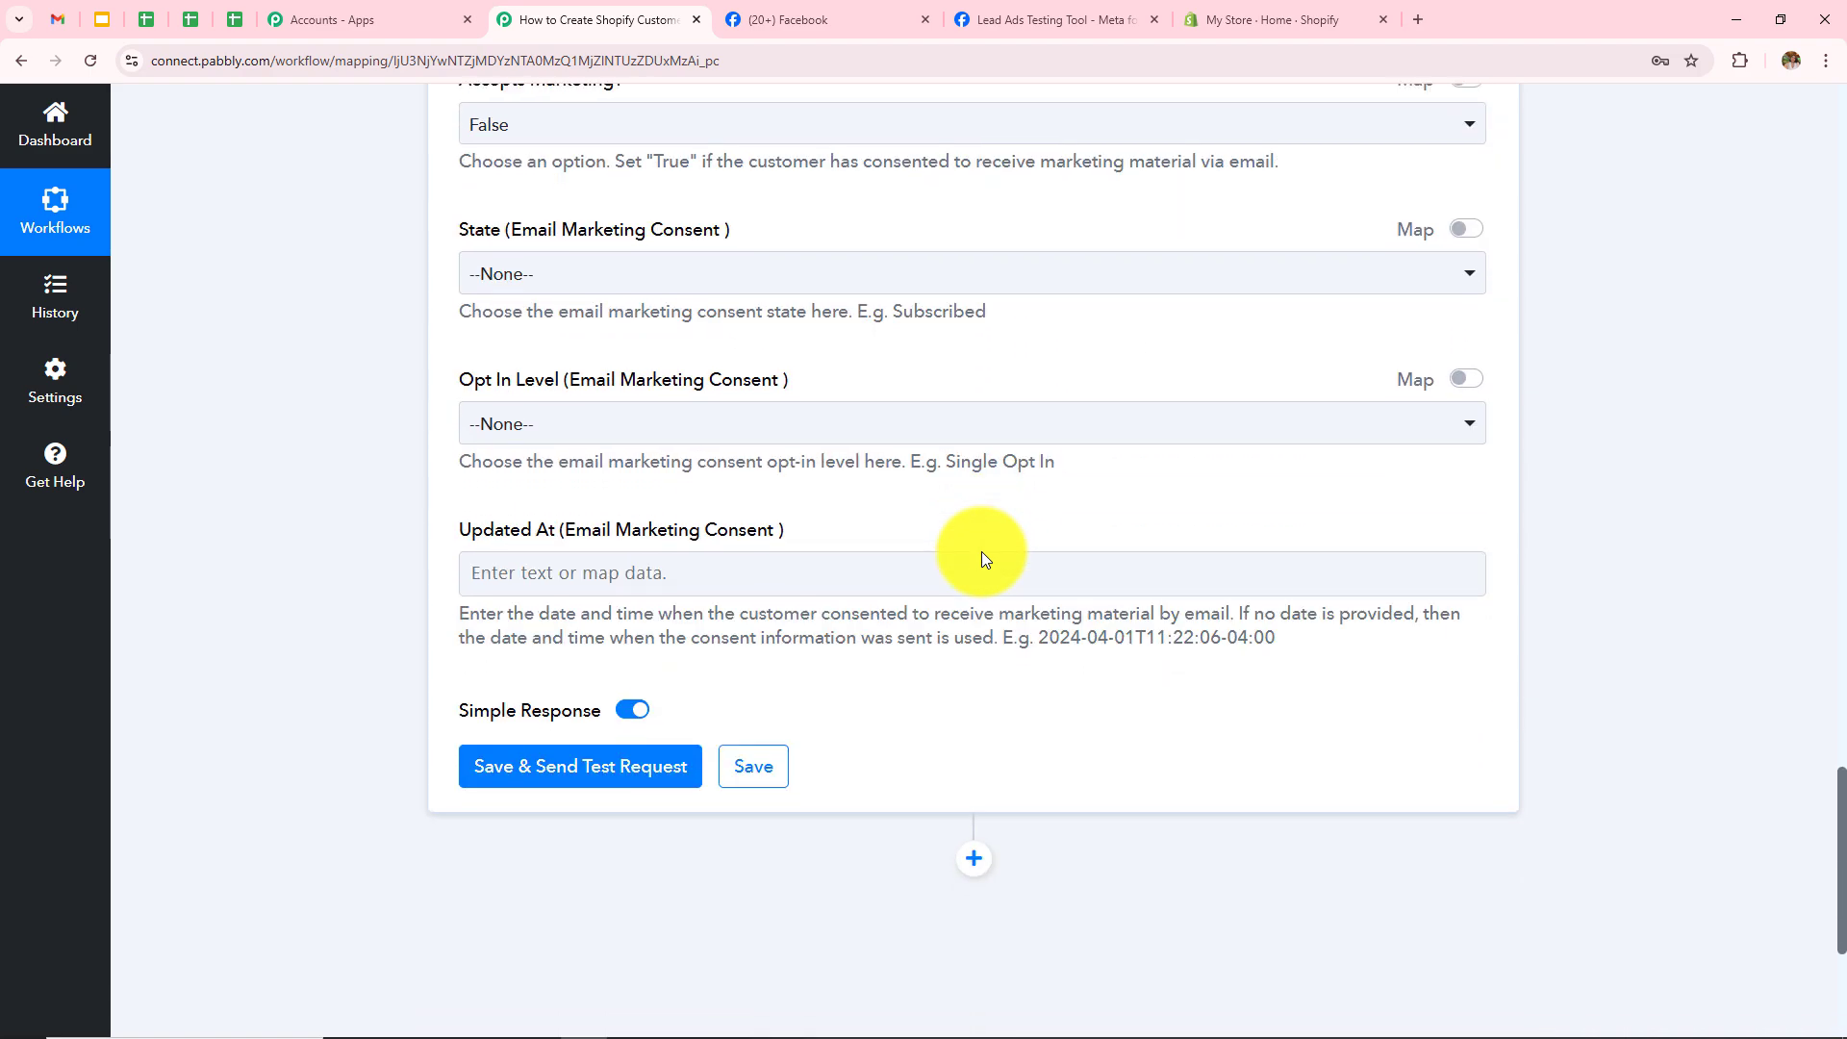
pyautogui.scroll(9, 982, 551)
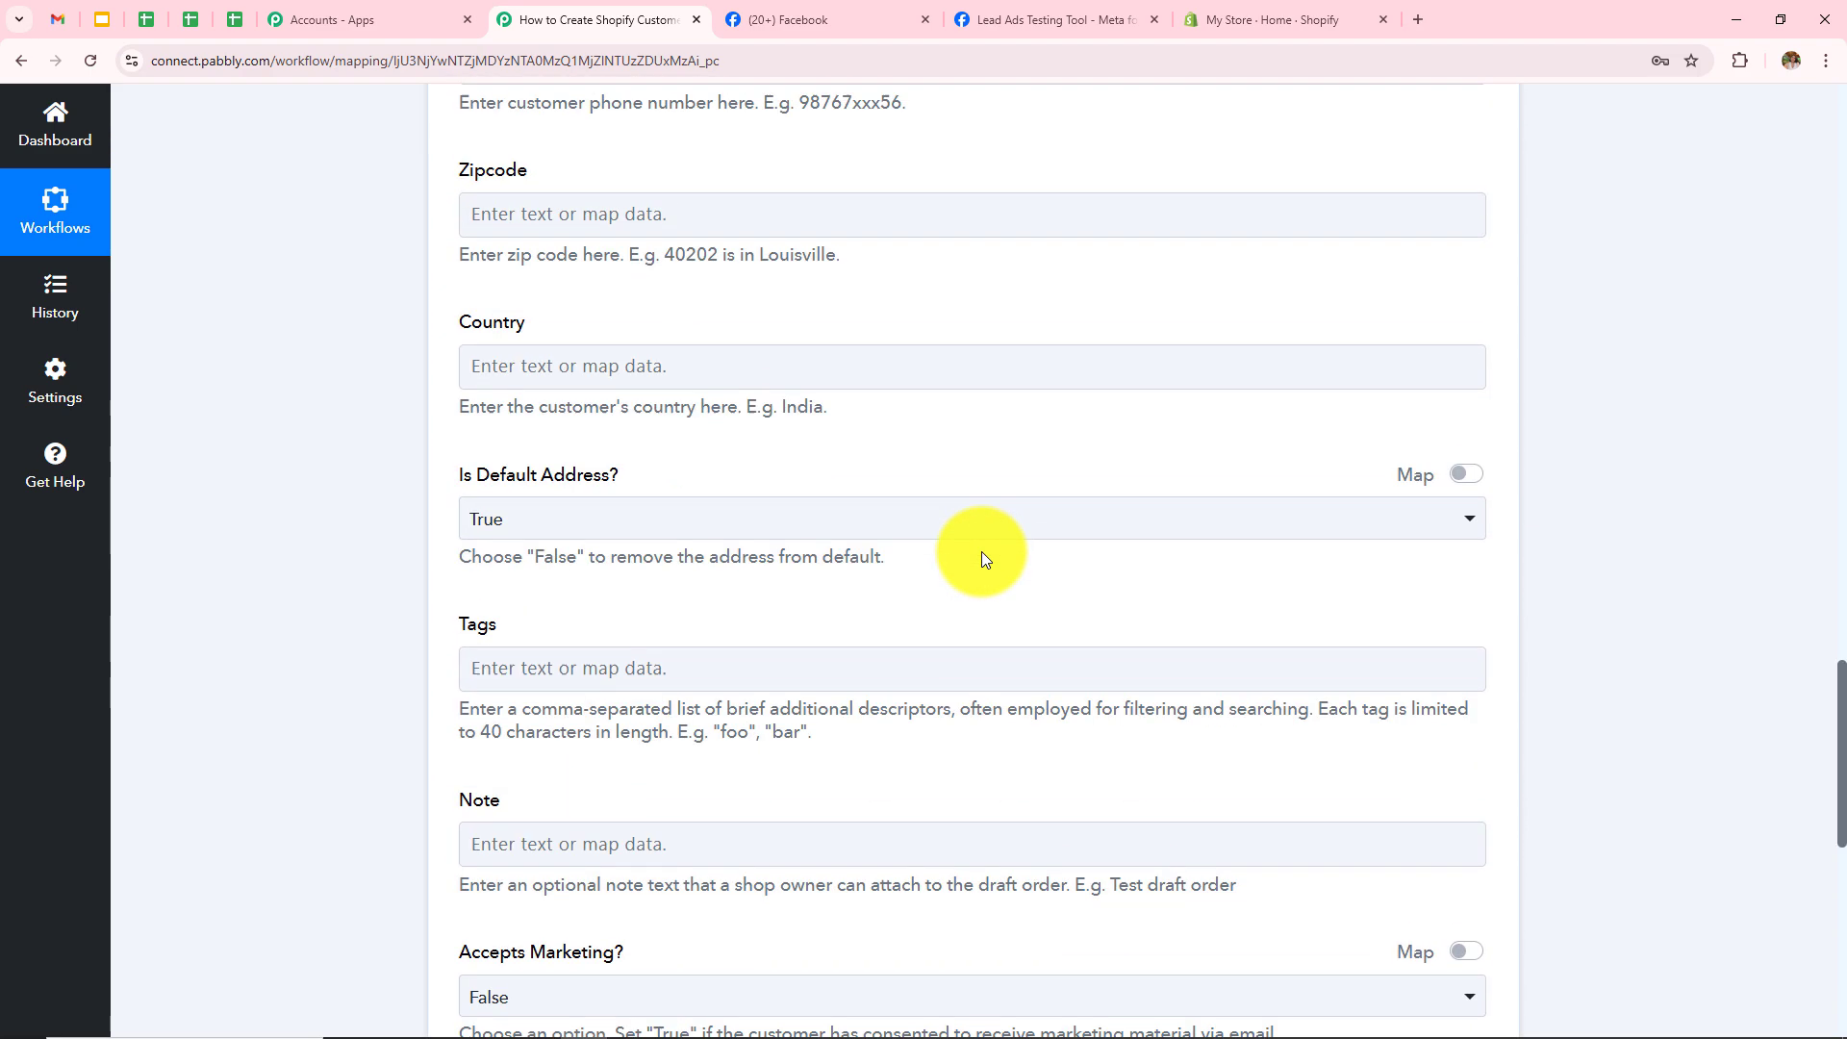
pyautogui.scroll(9, 981, 551)
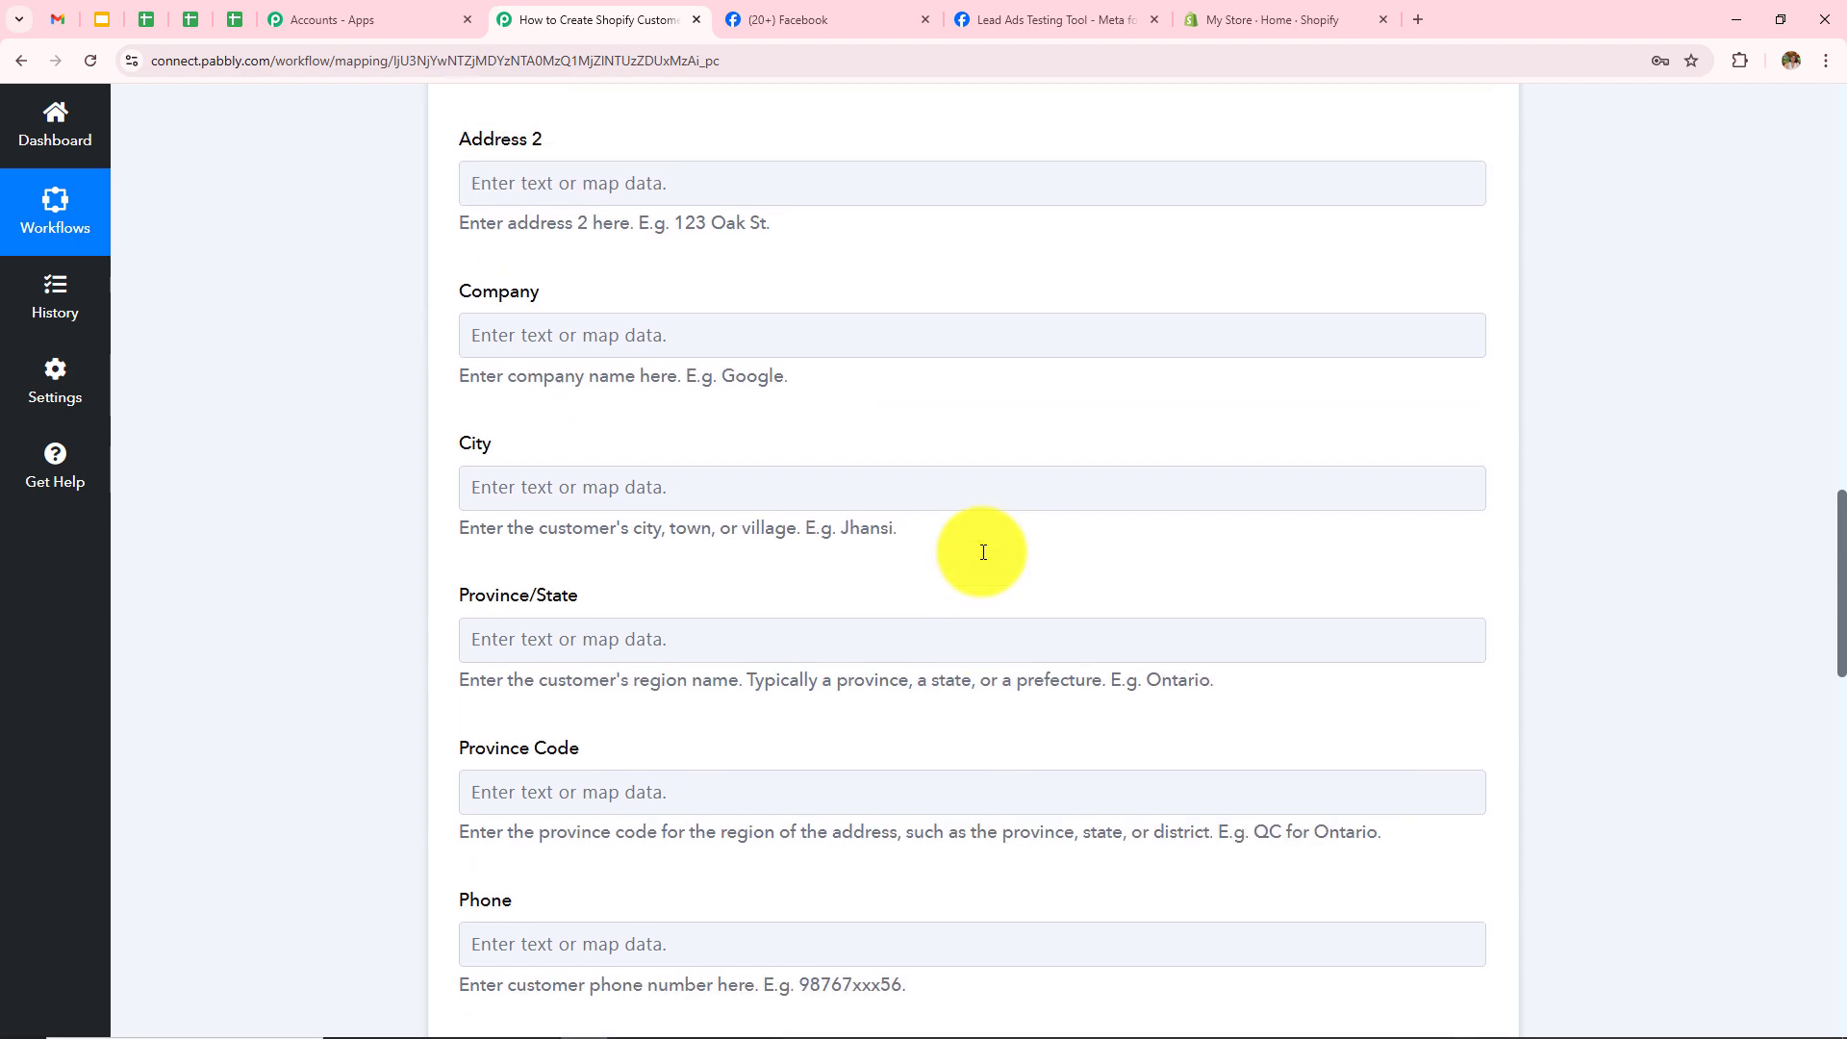
pyautogui.scroll(5, 982, 552)
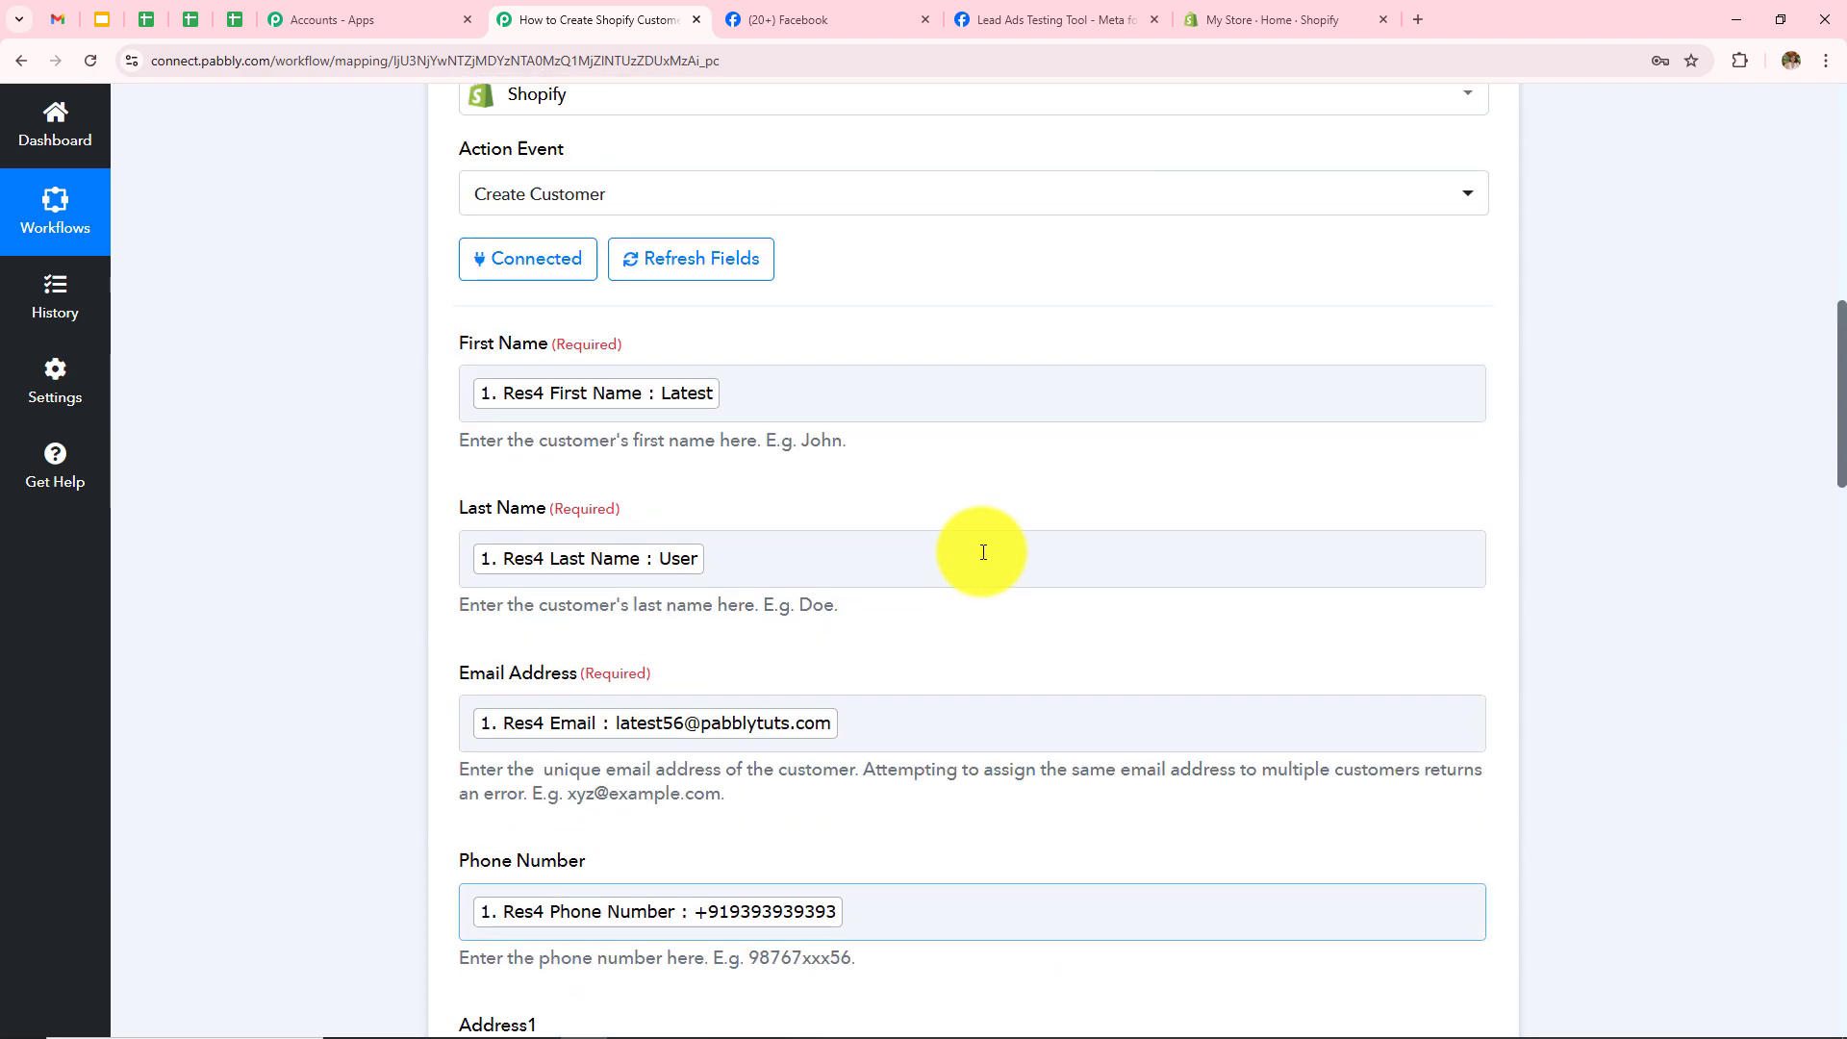
pyautogui.scroll(-3, 981, 551)
pyautogui.scroll(1, 979, 552)
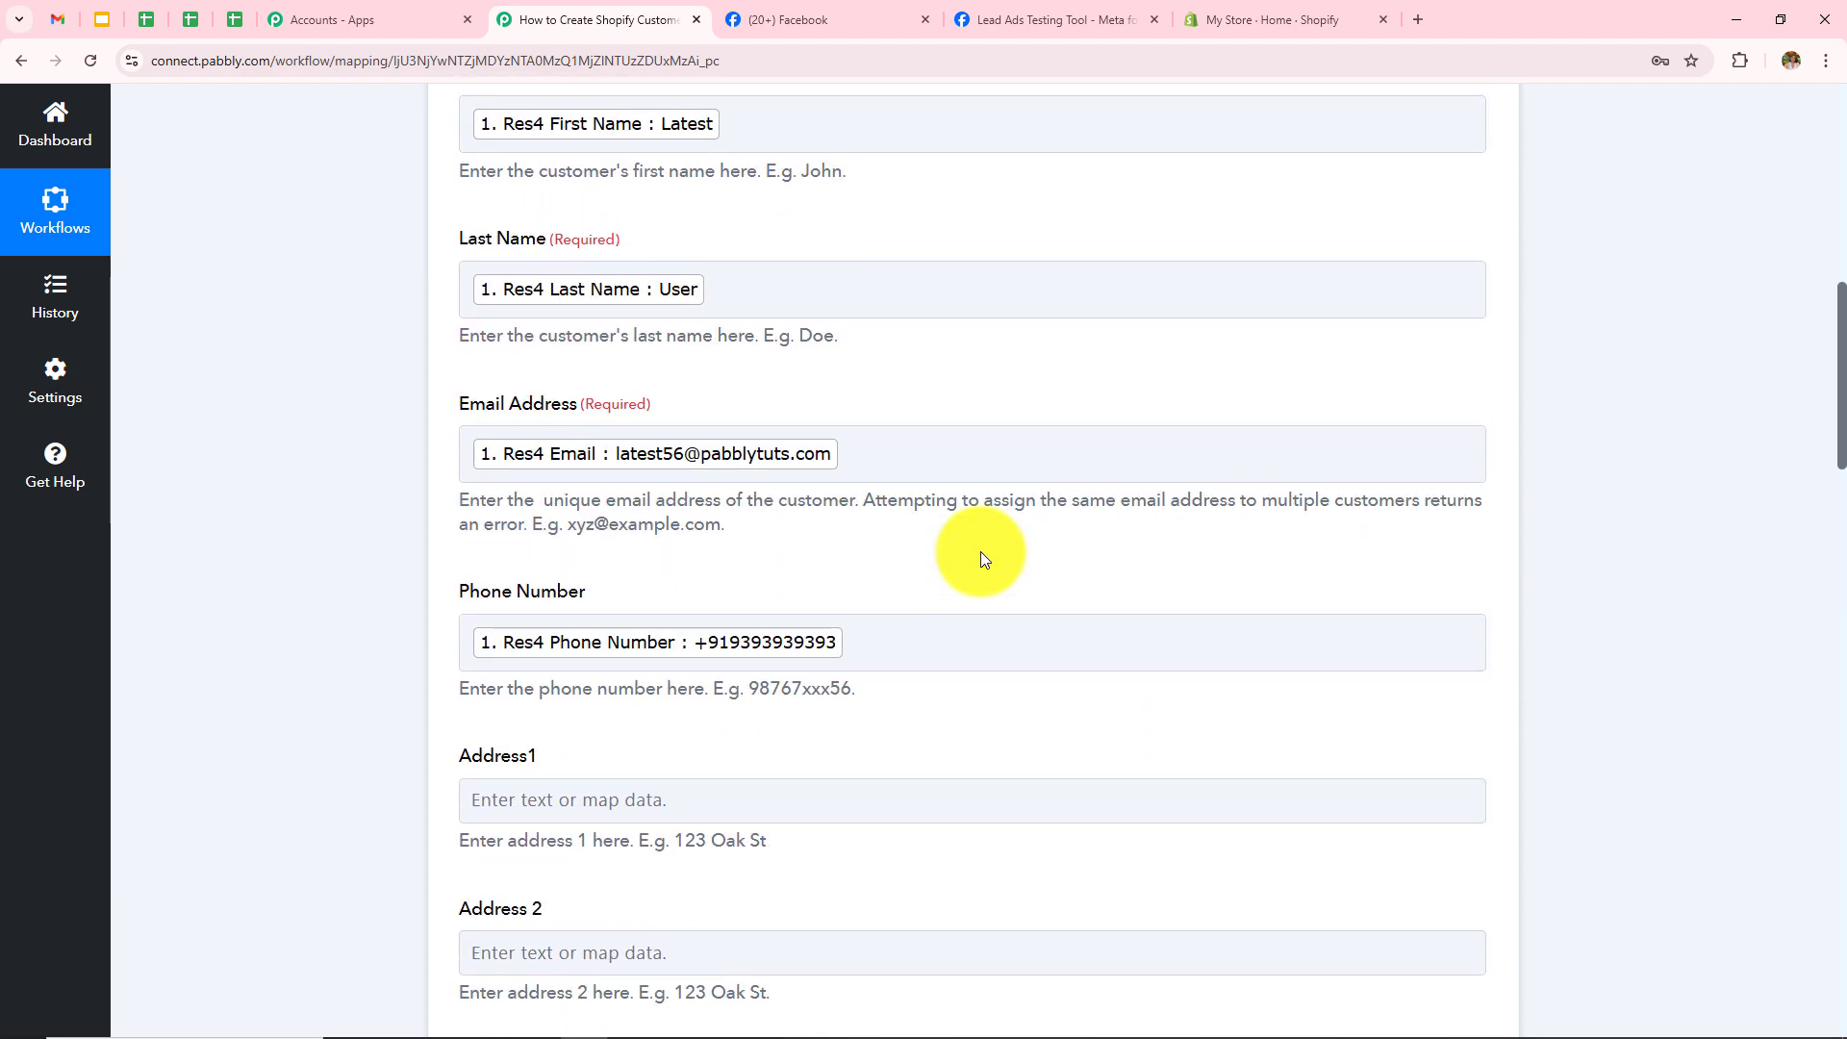
pyautogui.scroll(-3, 979, 552)
pyautogui.click(991, 502)
pyautogui.scroll(-9, 1119, 659)
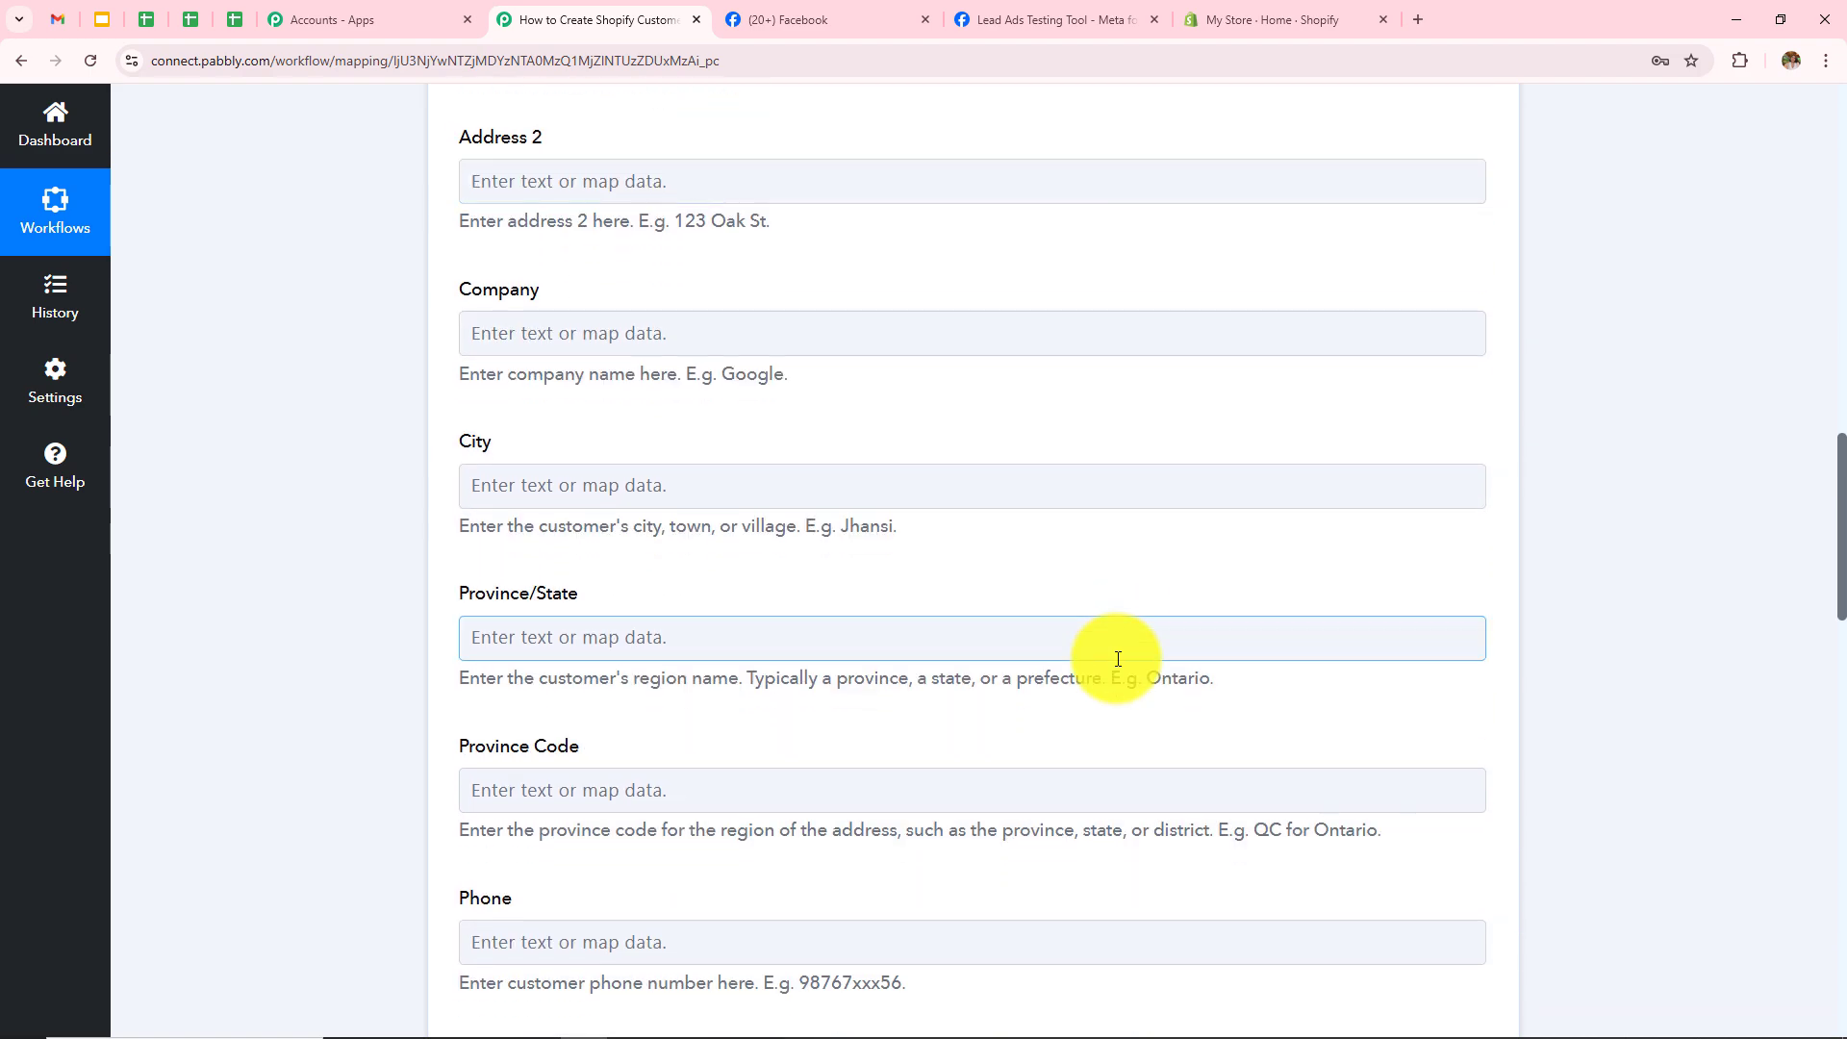
pyautogui.scroll(-5, 1118, 659)
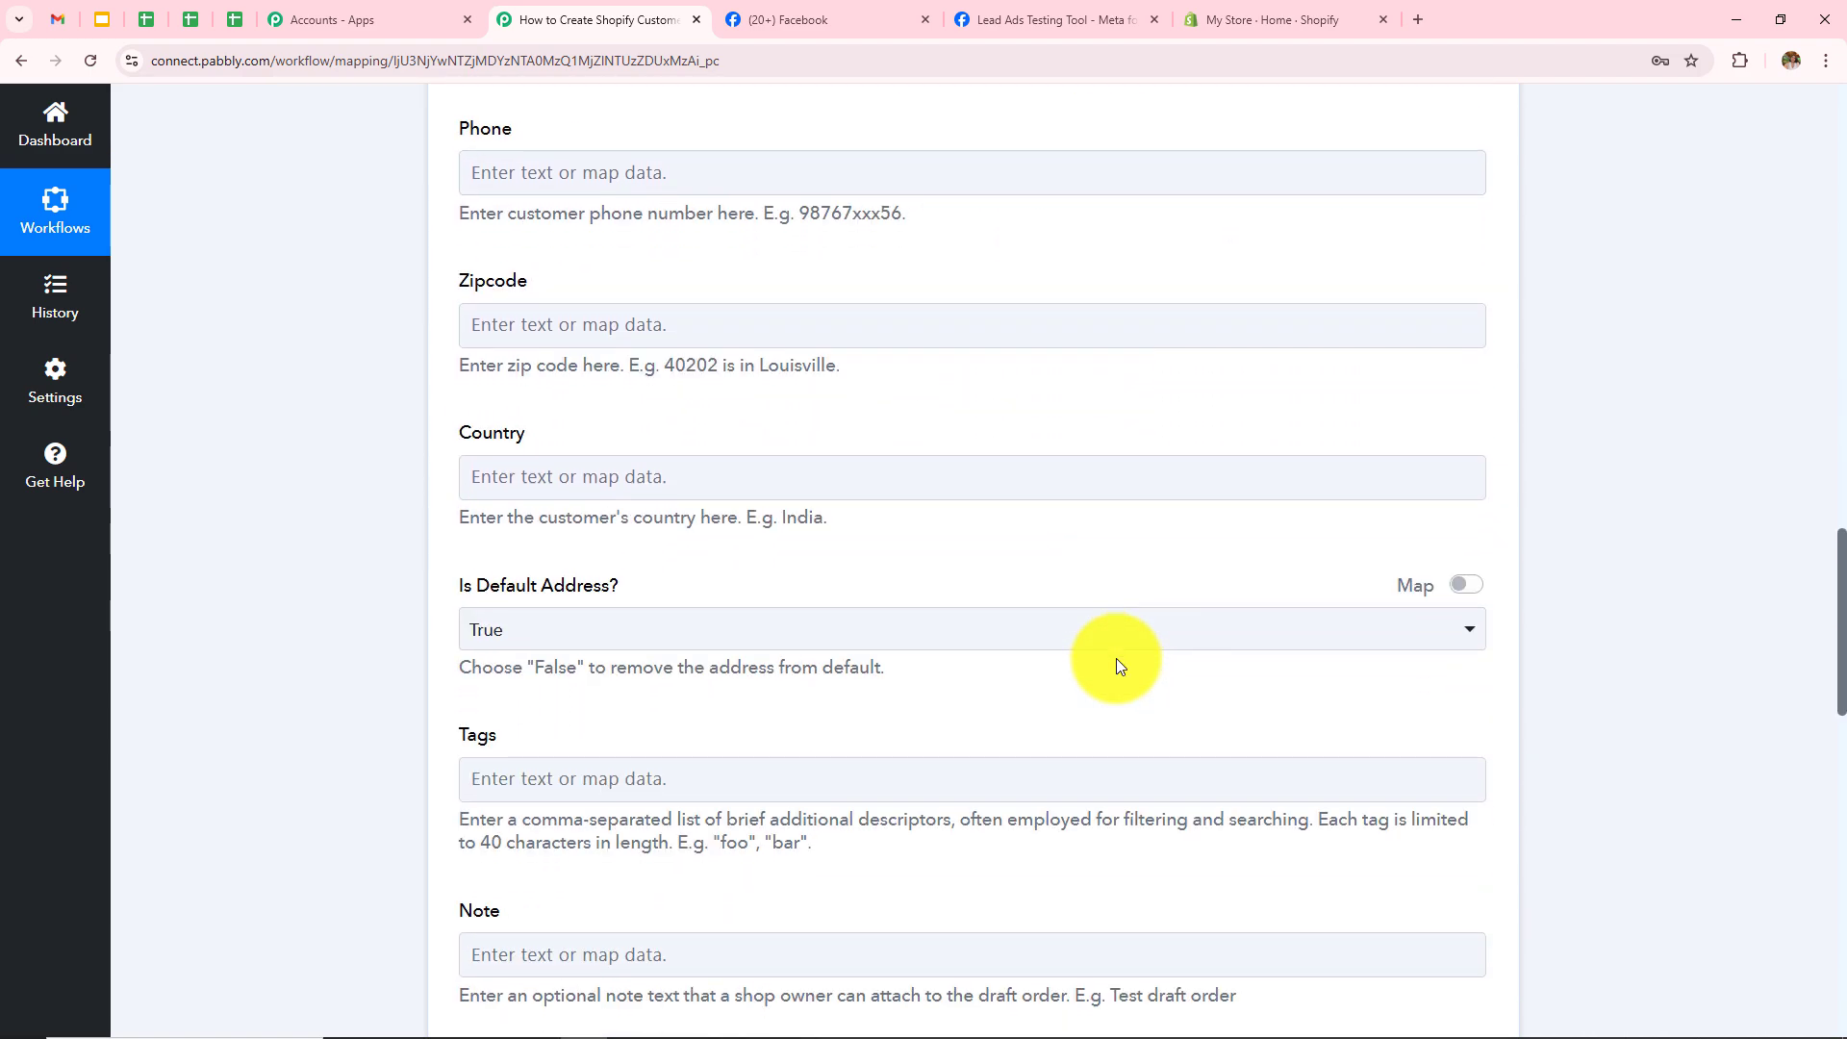
pyautogui.scroll(-6, 1116, 658)
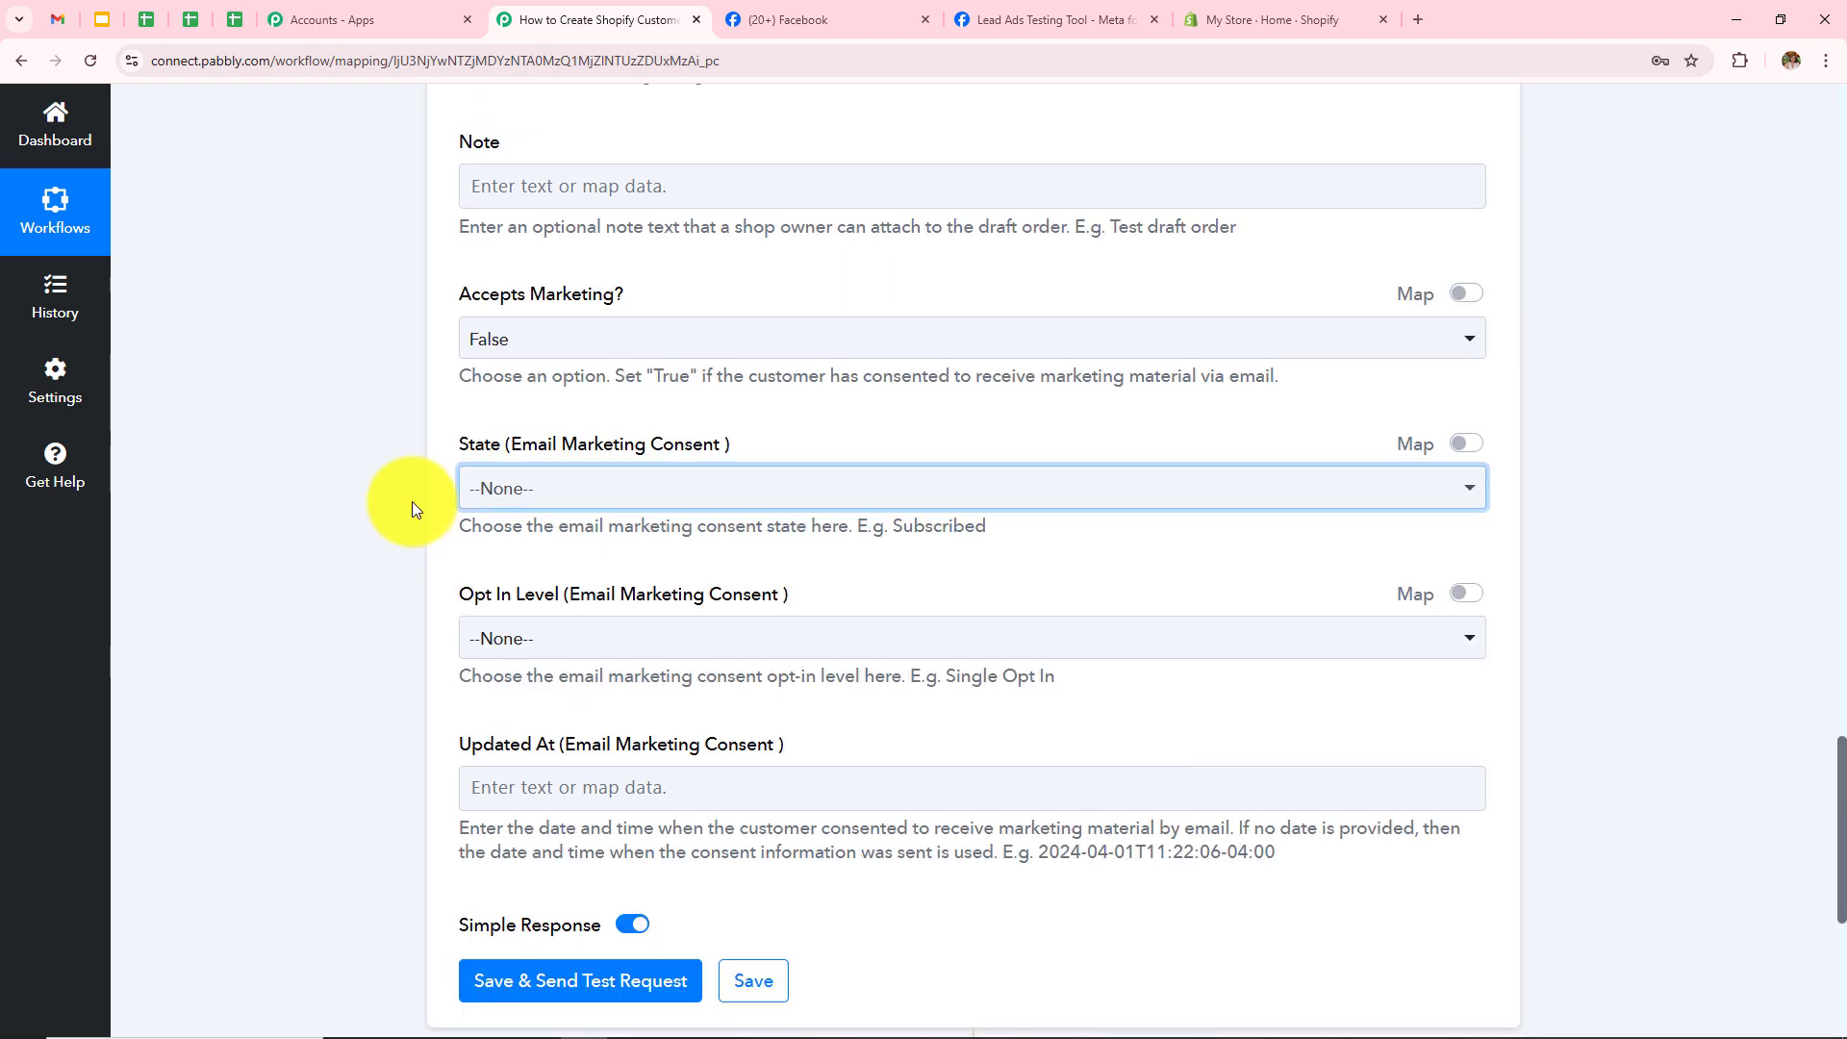
pyautogui.scroll(19, 412, 500)
pyautogui.scroll(7, 412, 501)
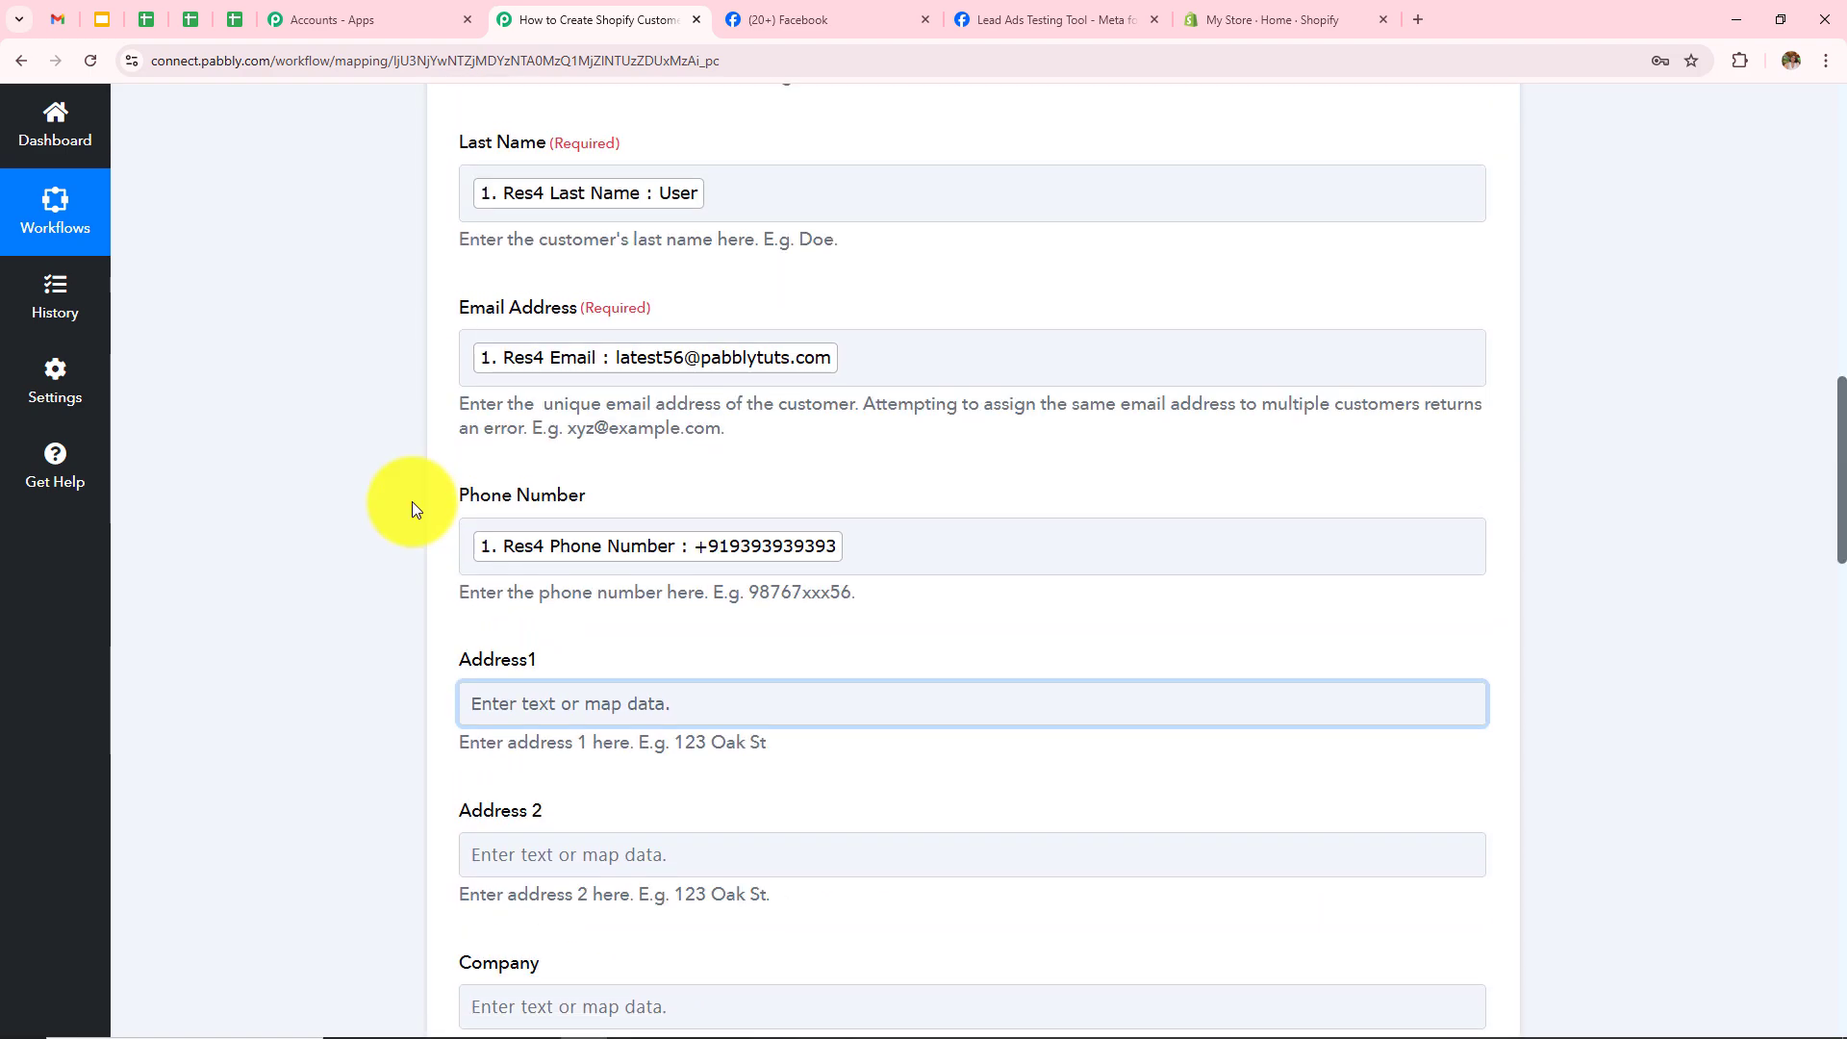
pyautogui.scroll(-1, 412, 501)
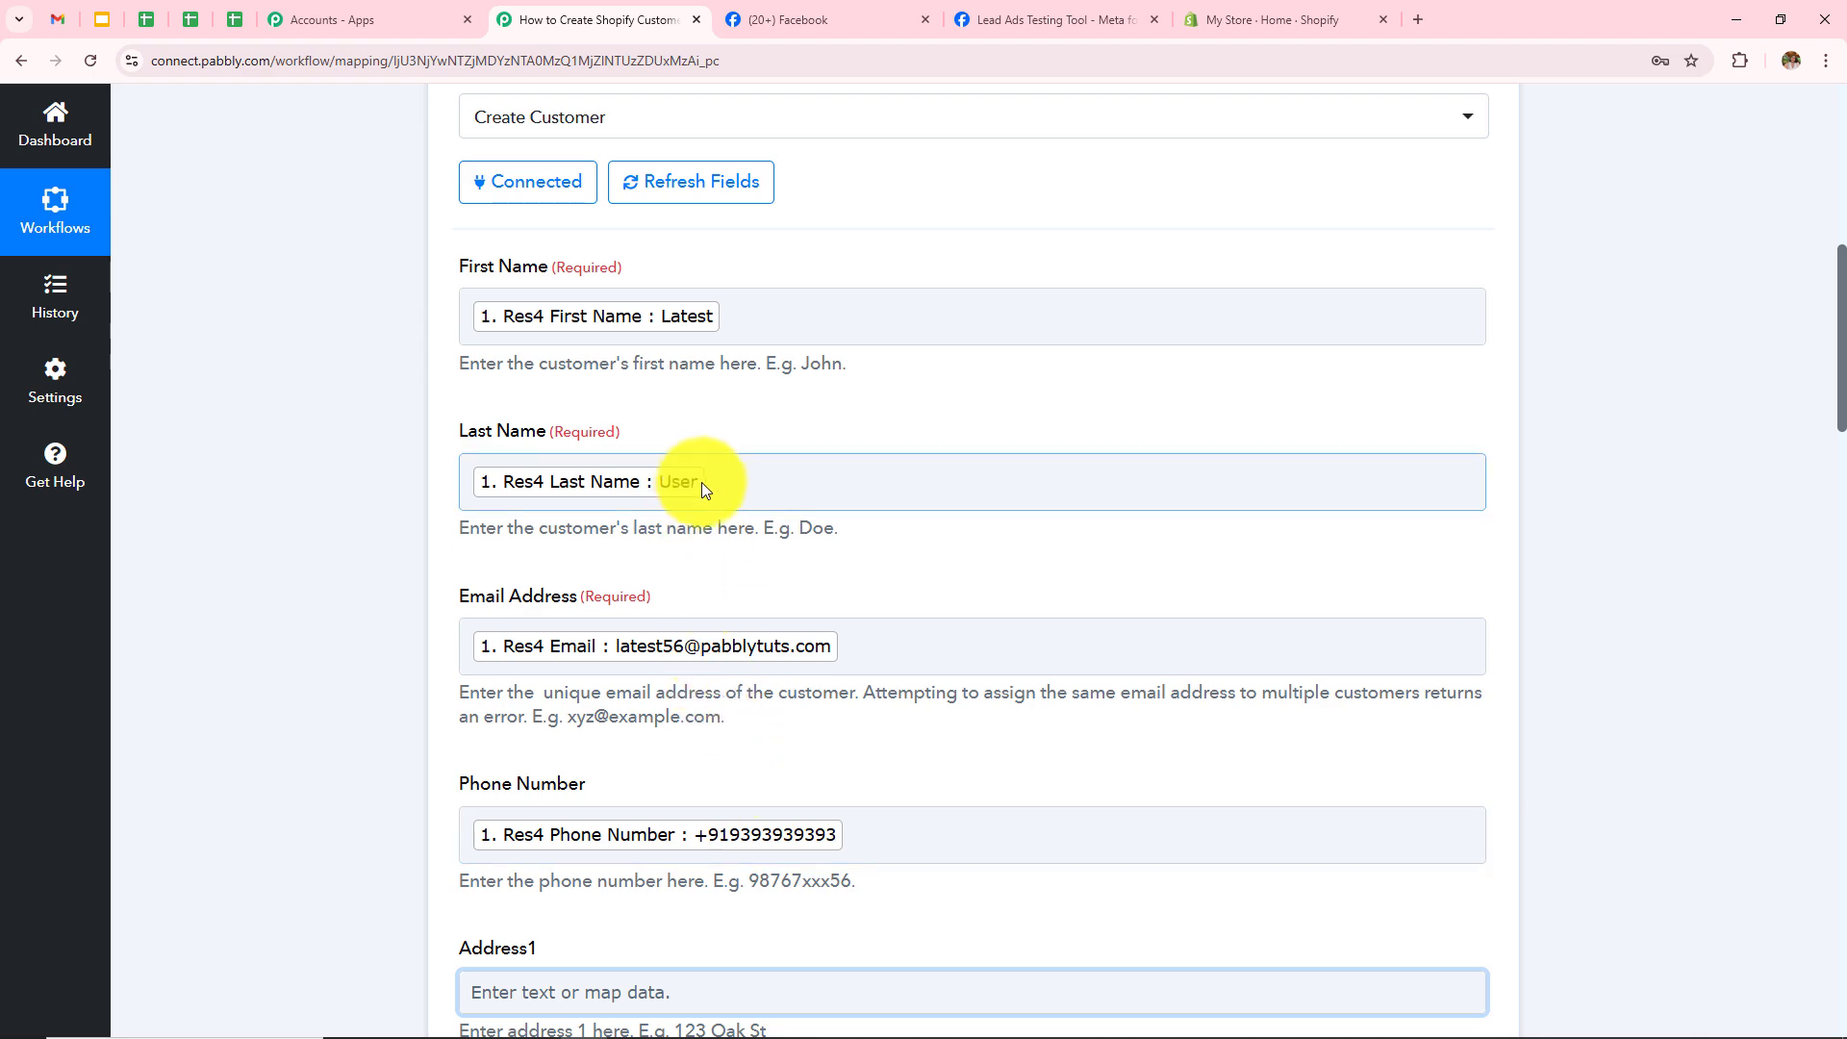
pyautogui.scroll(-4, 535, 660)
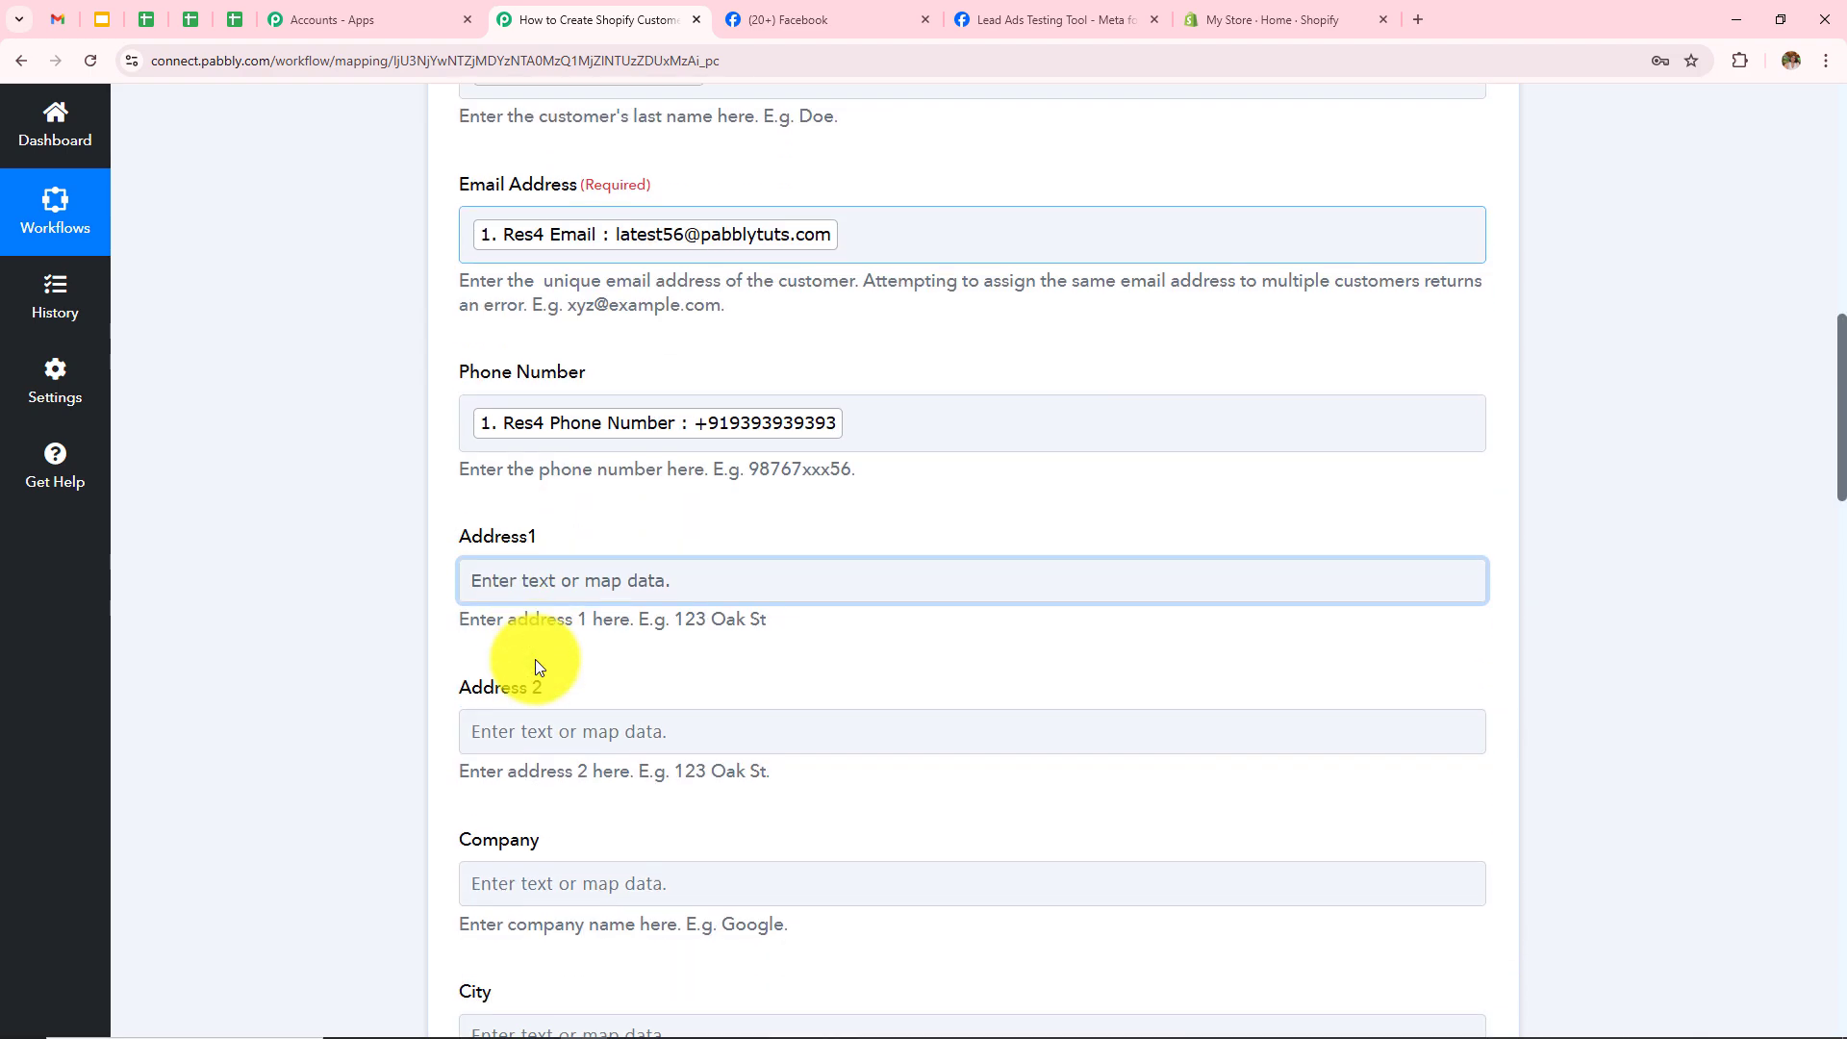
pyautogui.scroll(-20, 535, 660)
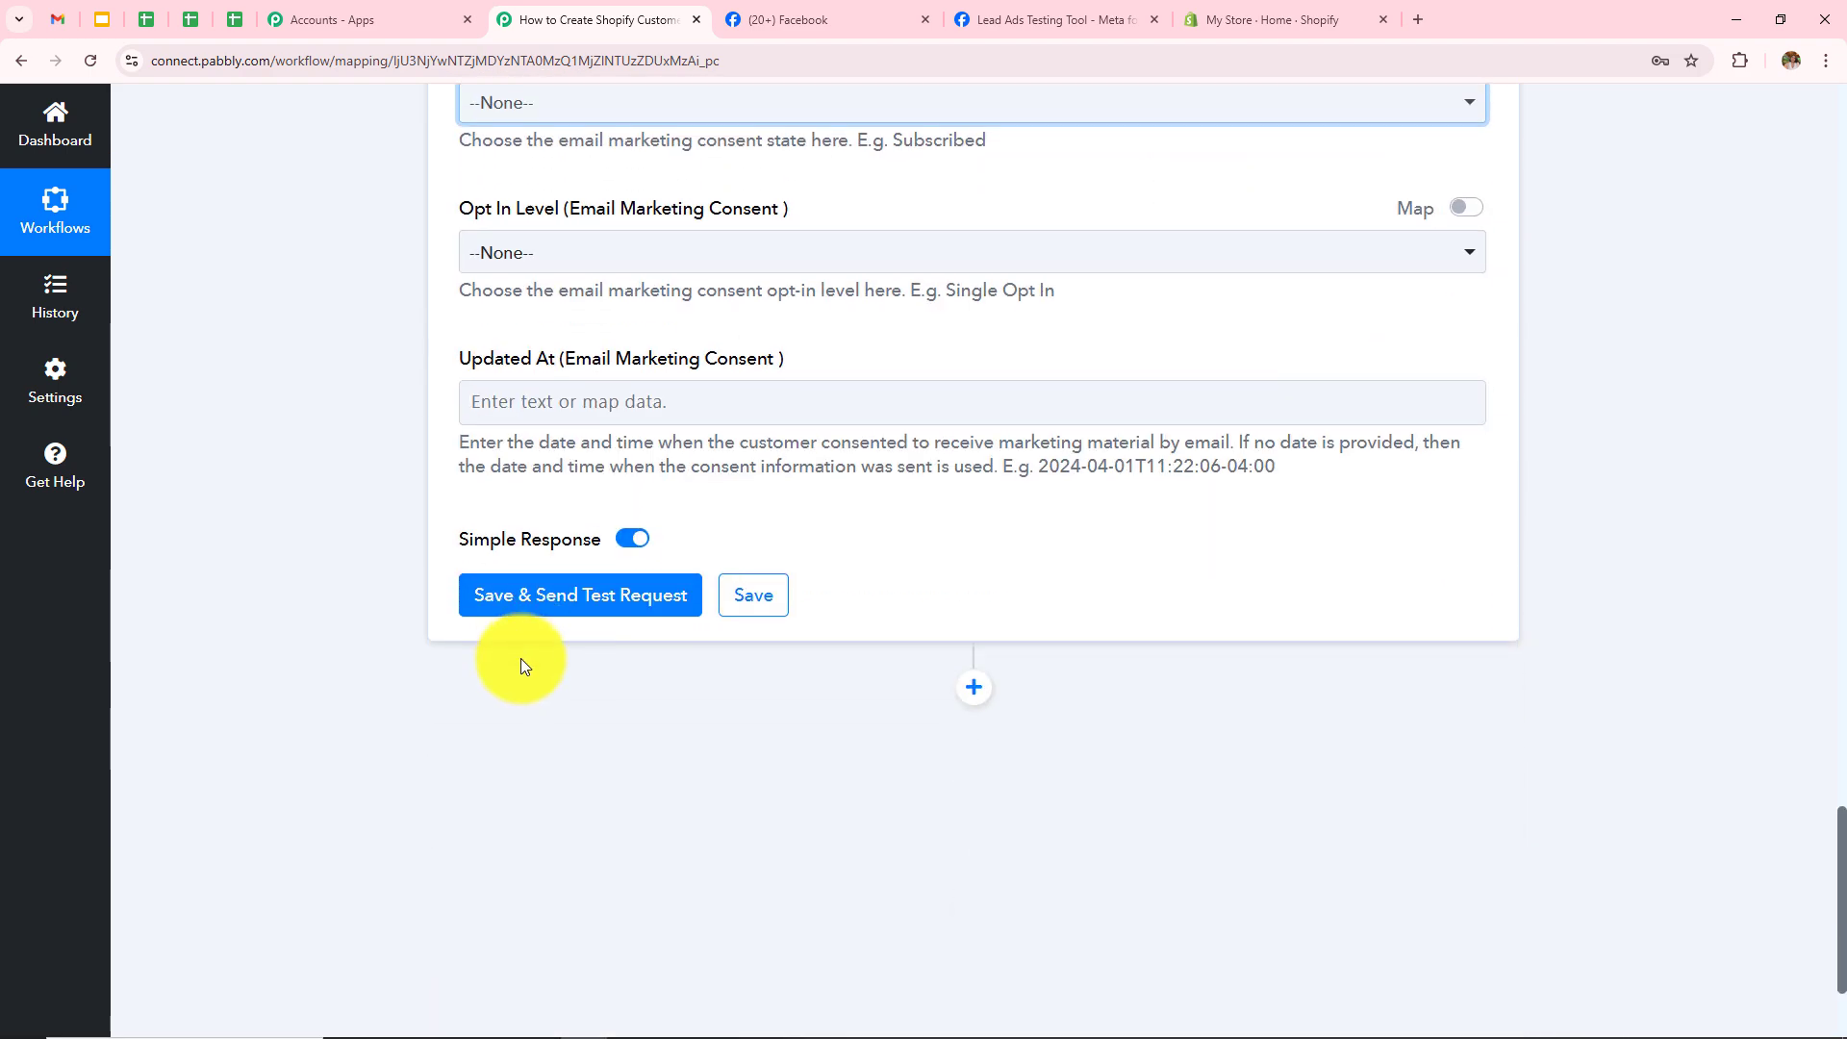
# Step: Send the test request and check the returned customer's email, first name and last name
pyautogui.click(540, 601)
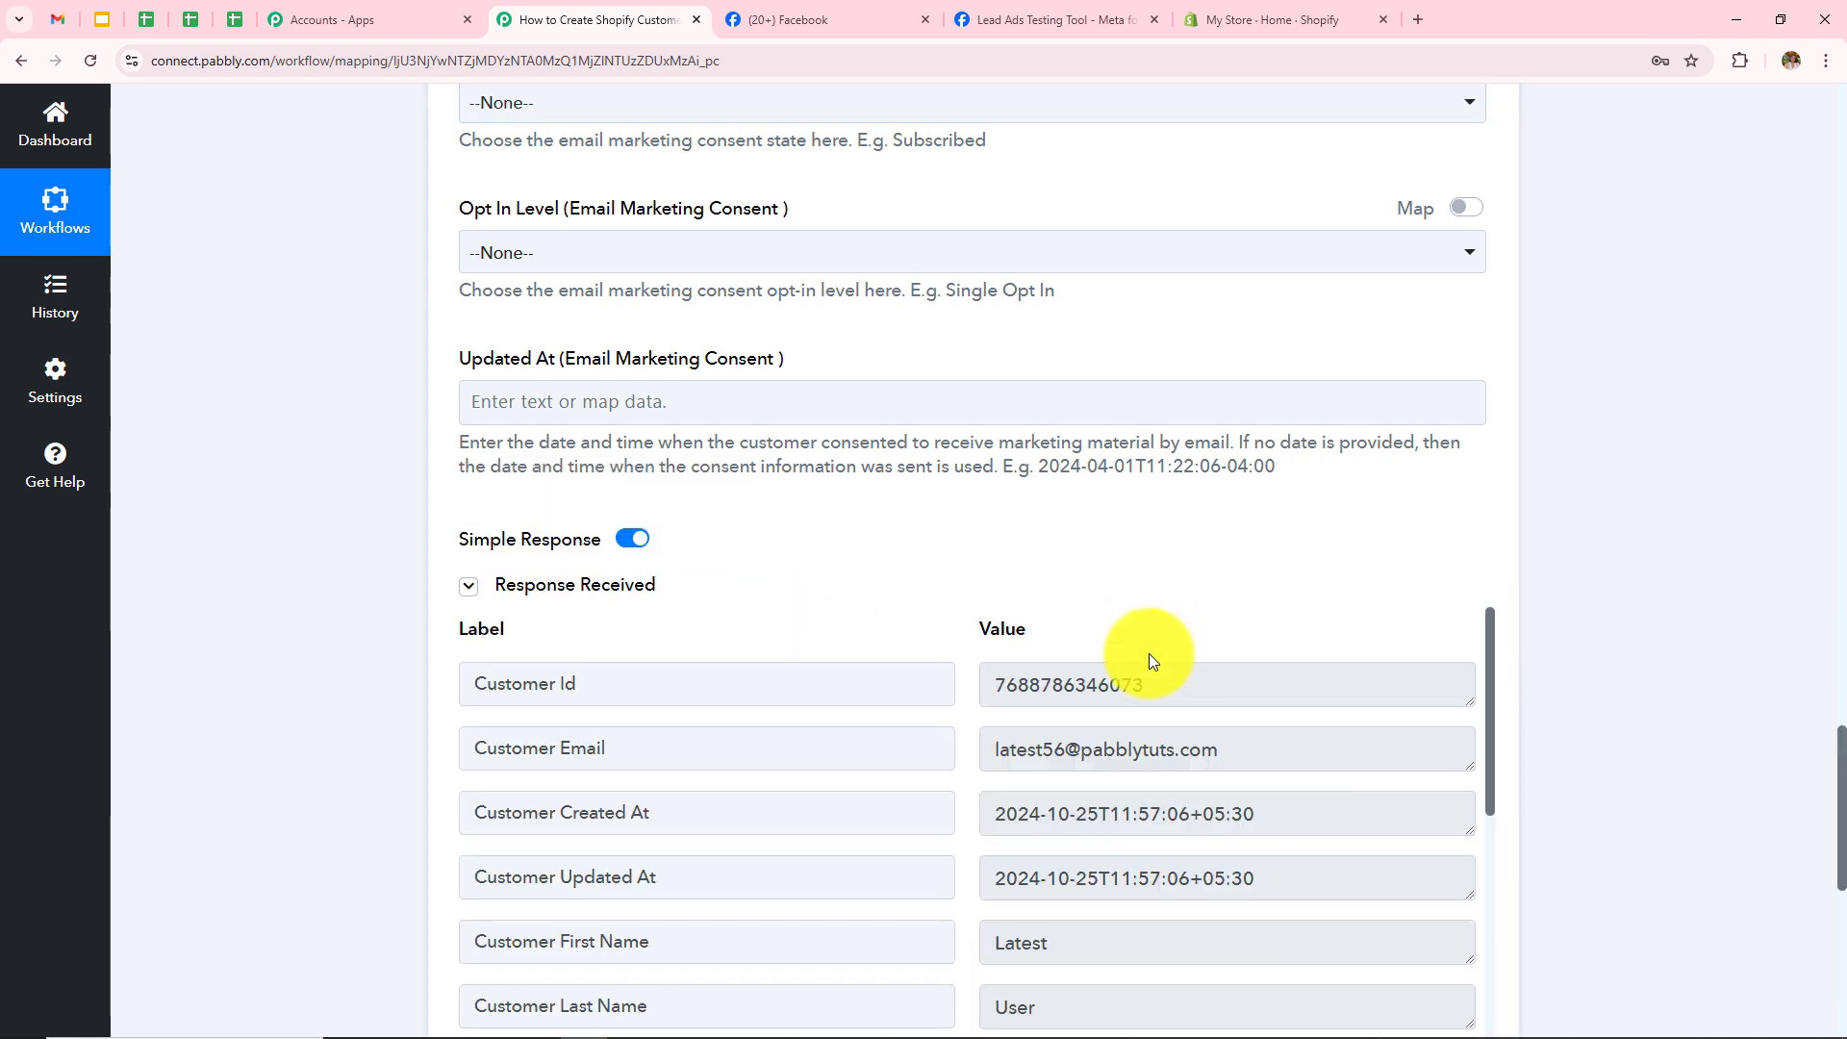
pyautogui.scroll(-3, 1130, 658)
pyautogui.scroll(3, 1116, 732)
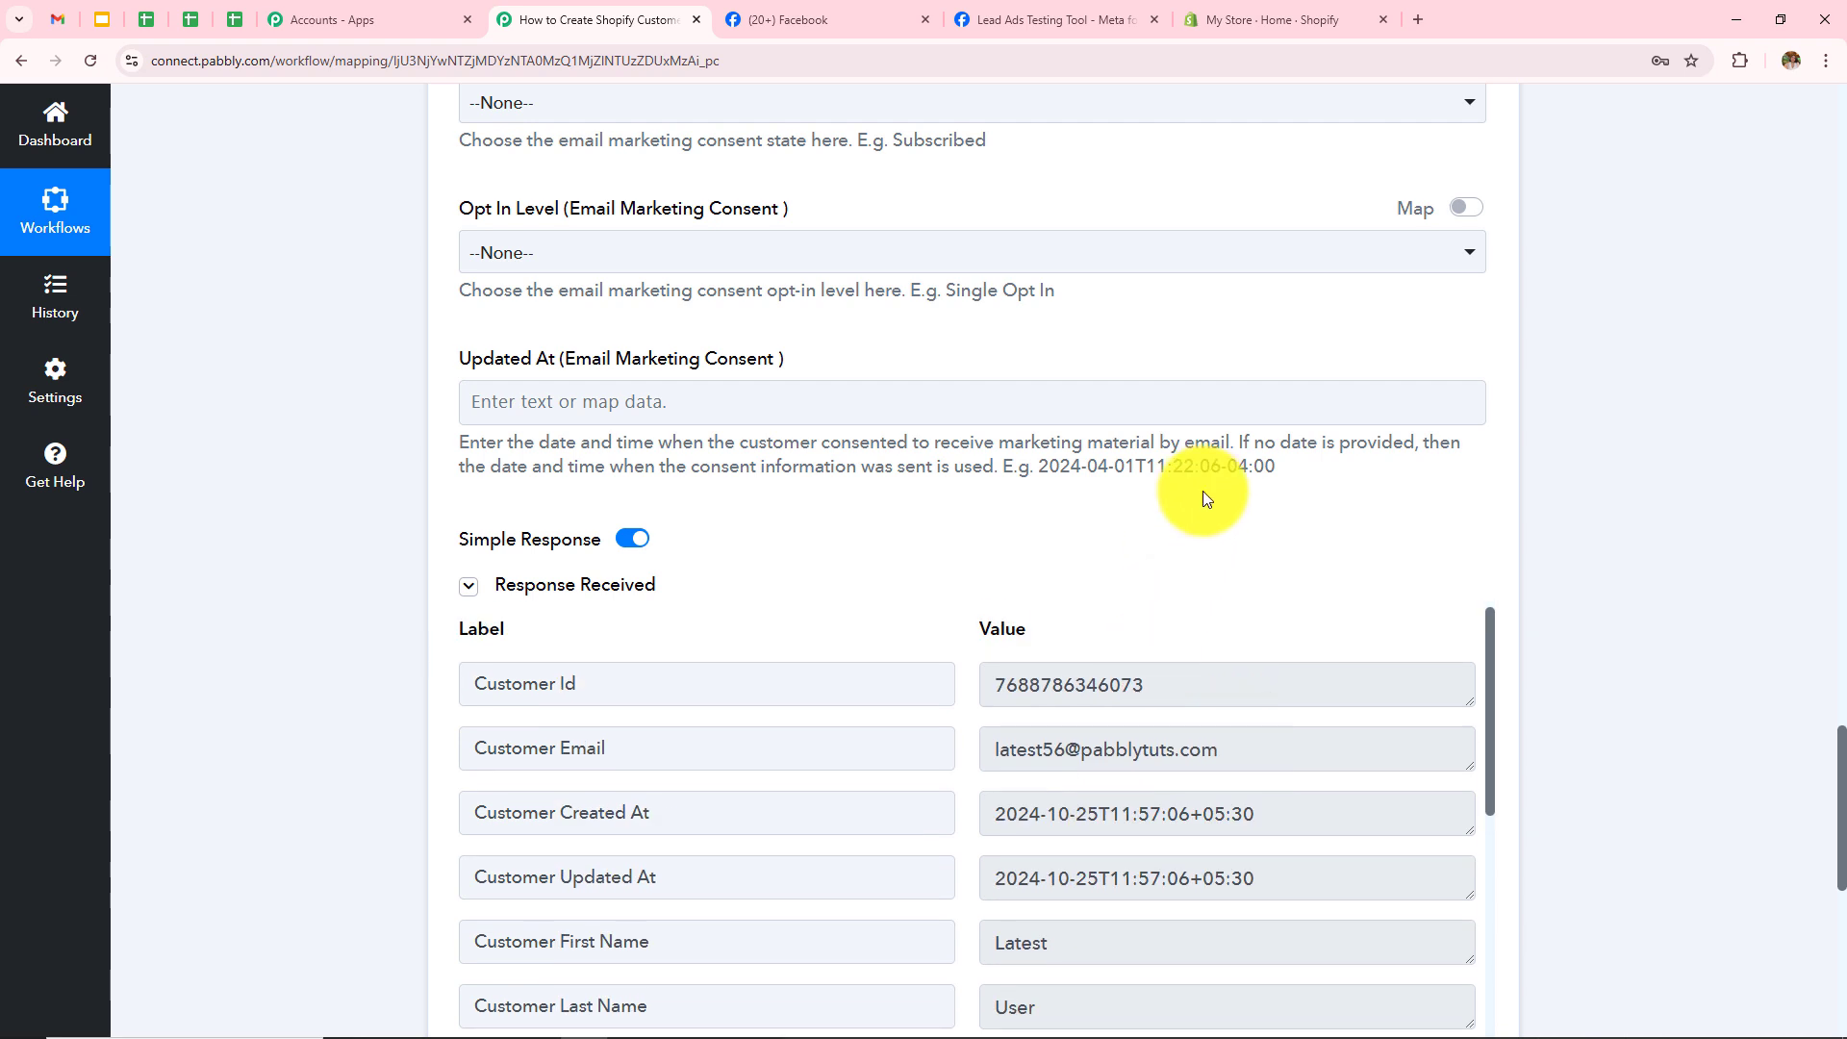
pyautogui.scroll(-2, 1196, 487)
pyautogui.moveTo(1155, 495); pyautogui.dragTo(960, 499)
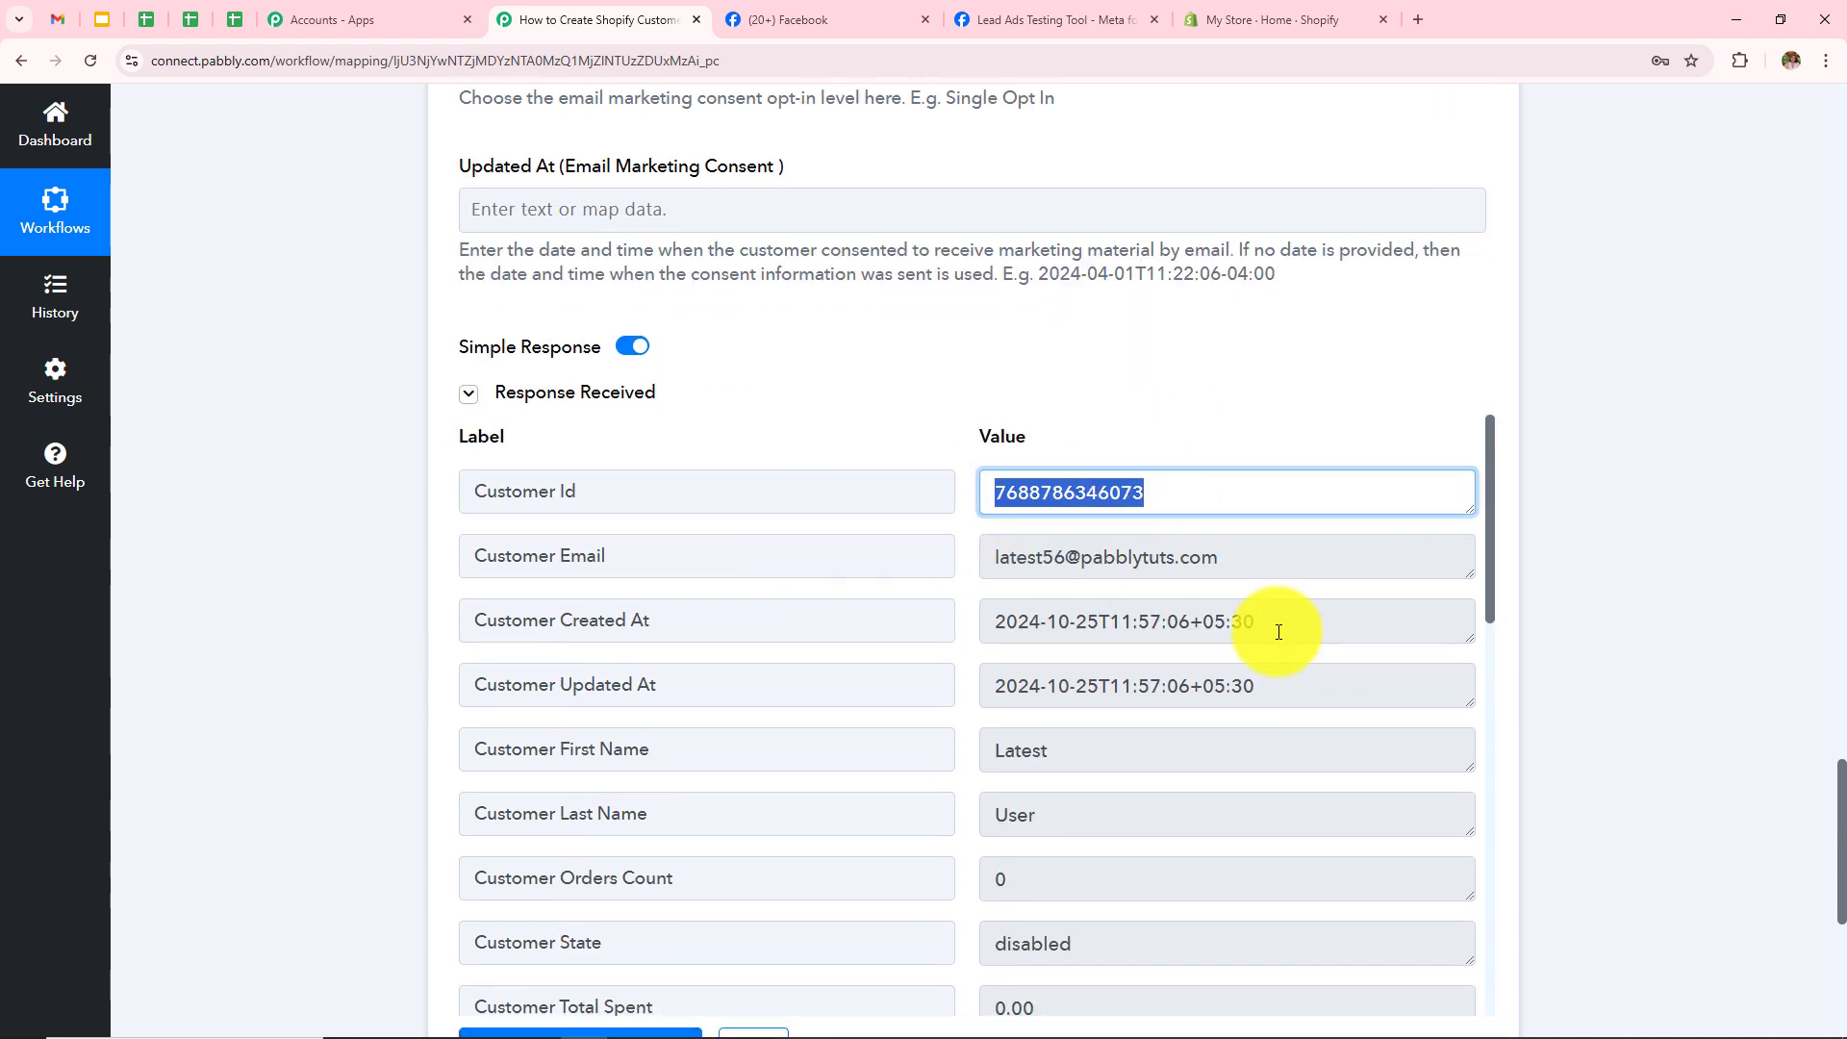
pyautogui.moveTo(1262, 548); pyautogui.dragTo(890, 620)
pyautogui.doubleClick(1030, 753)
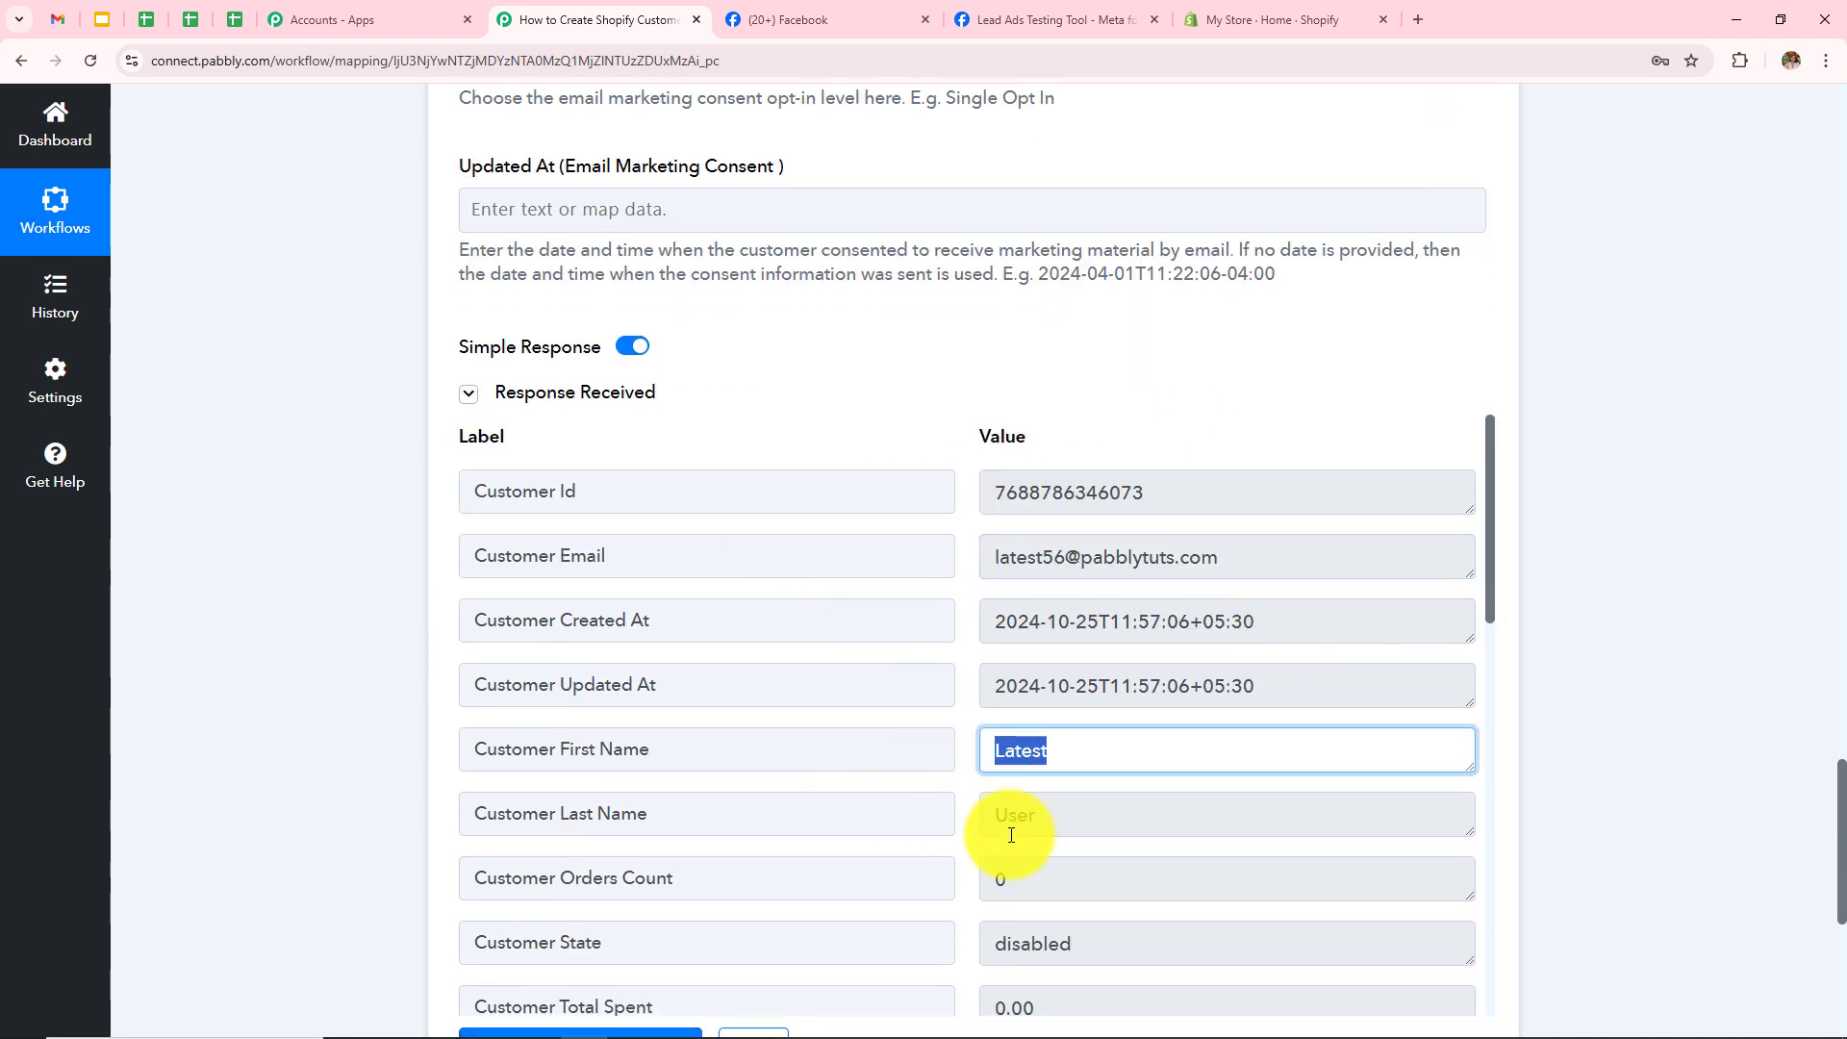
pyautogui.moveTo(1038, 817); pyautogui.dragTo(899, 812)
pyautogui.click(1703, 631)
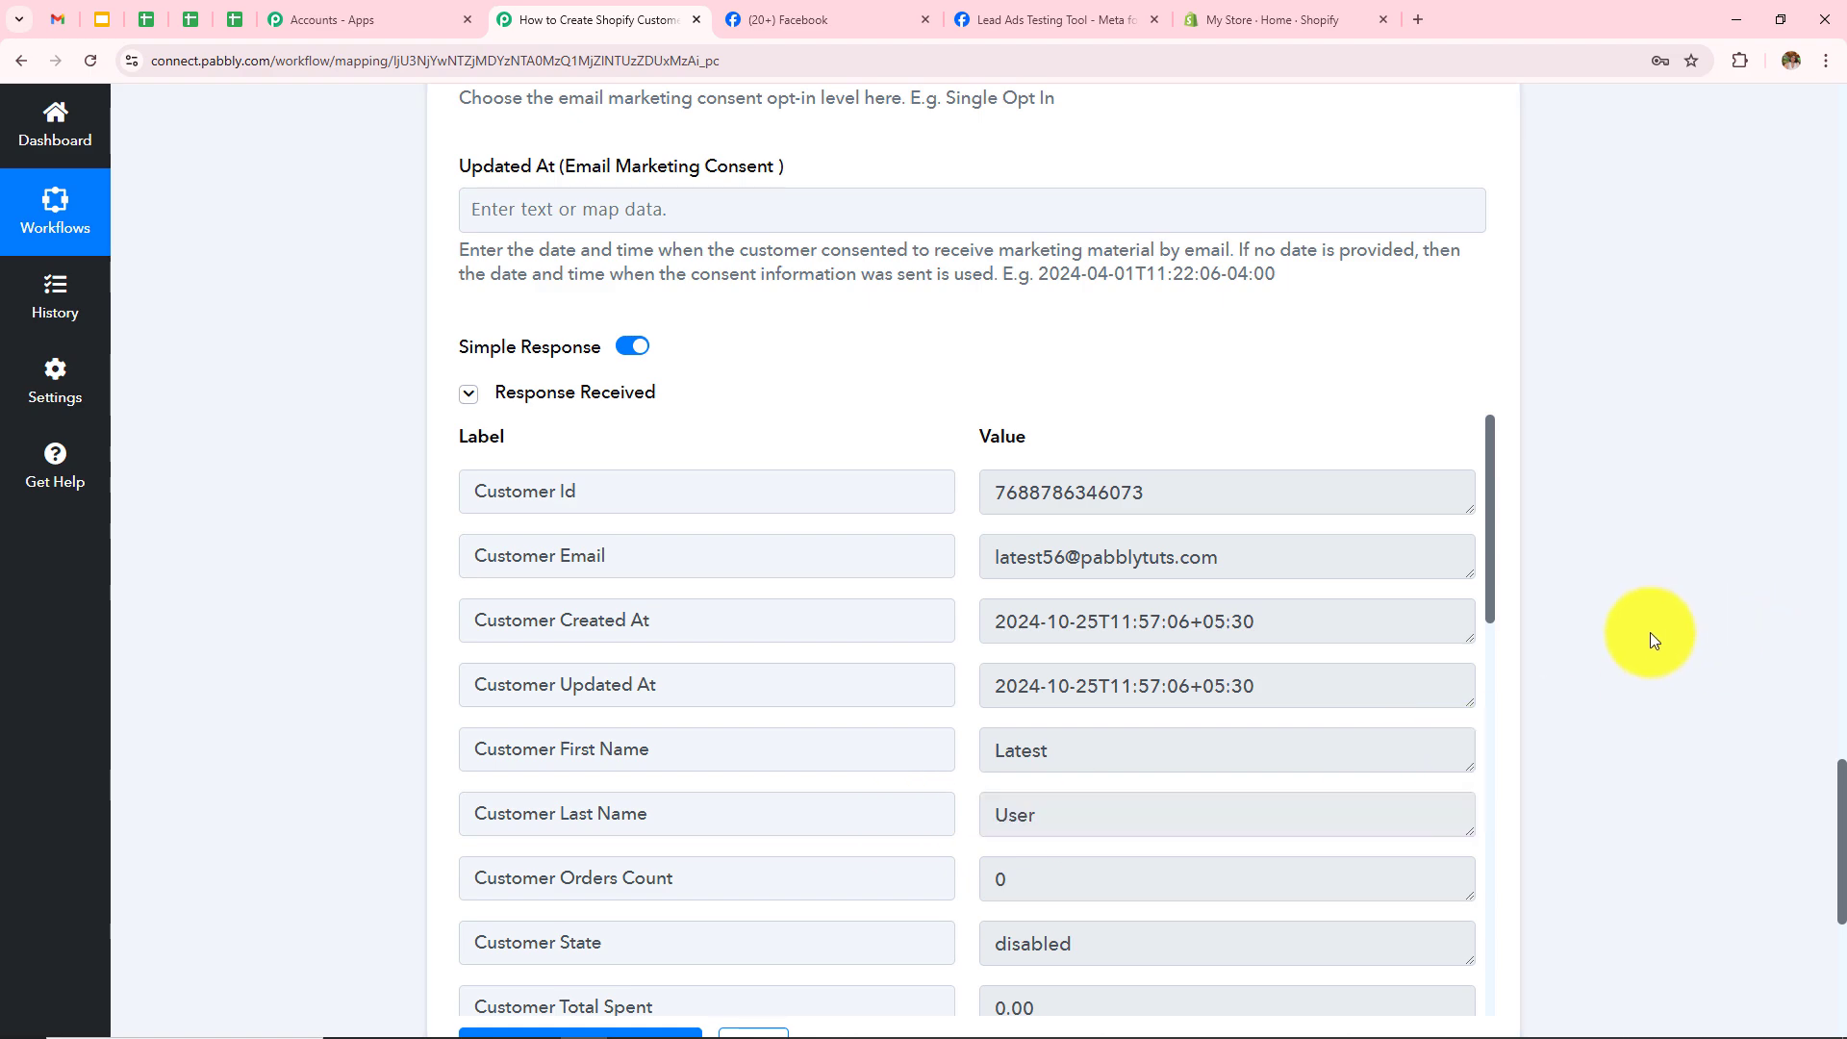
# Step: Reload Shopify's Customers list, open the new test customer and check its phone number, then return to testing
pyautogui.click(1279, 12)
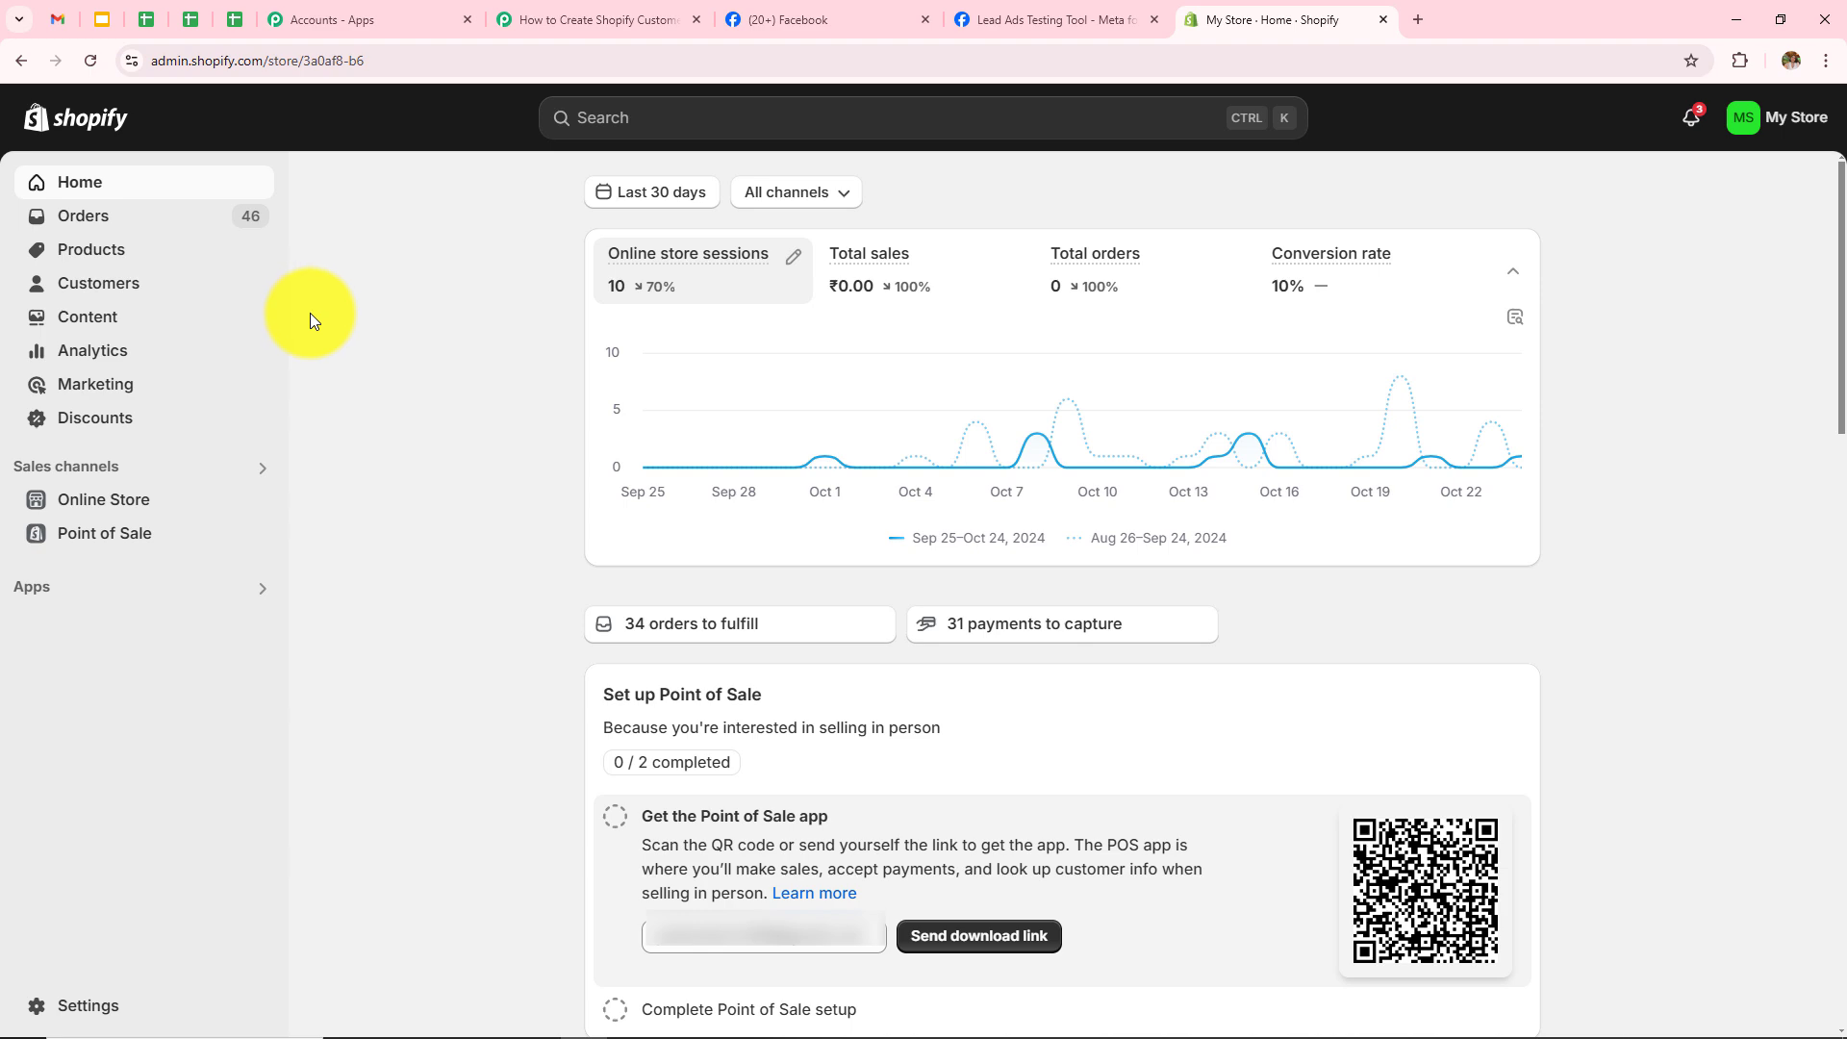
pyautogui.click(92, 291)
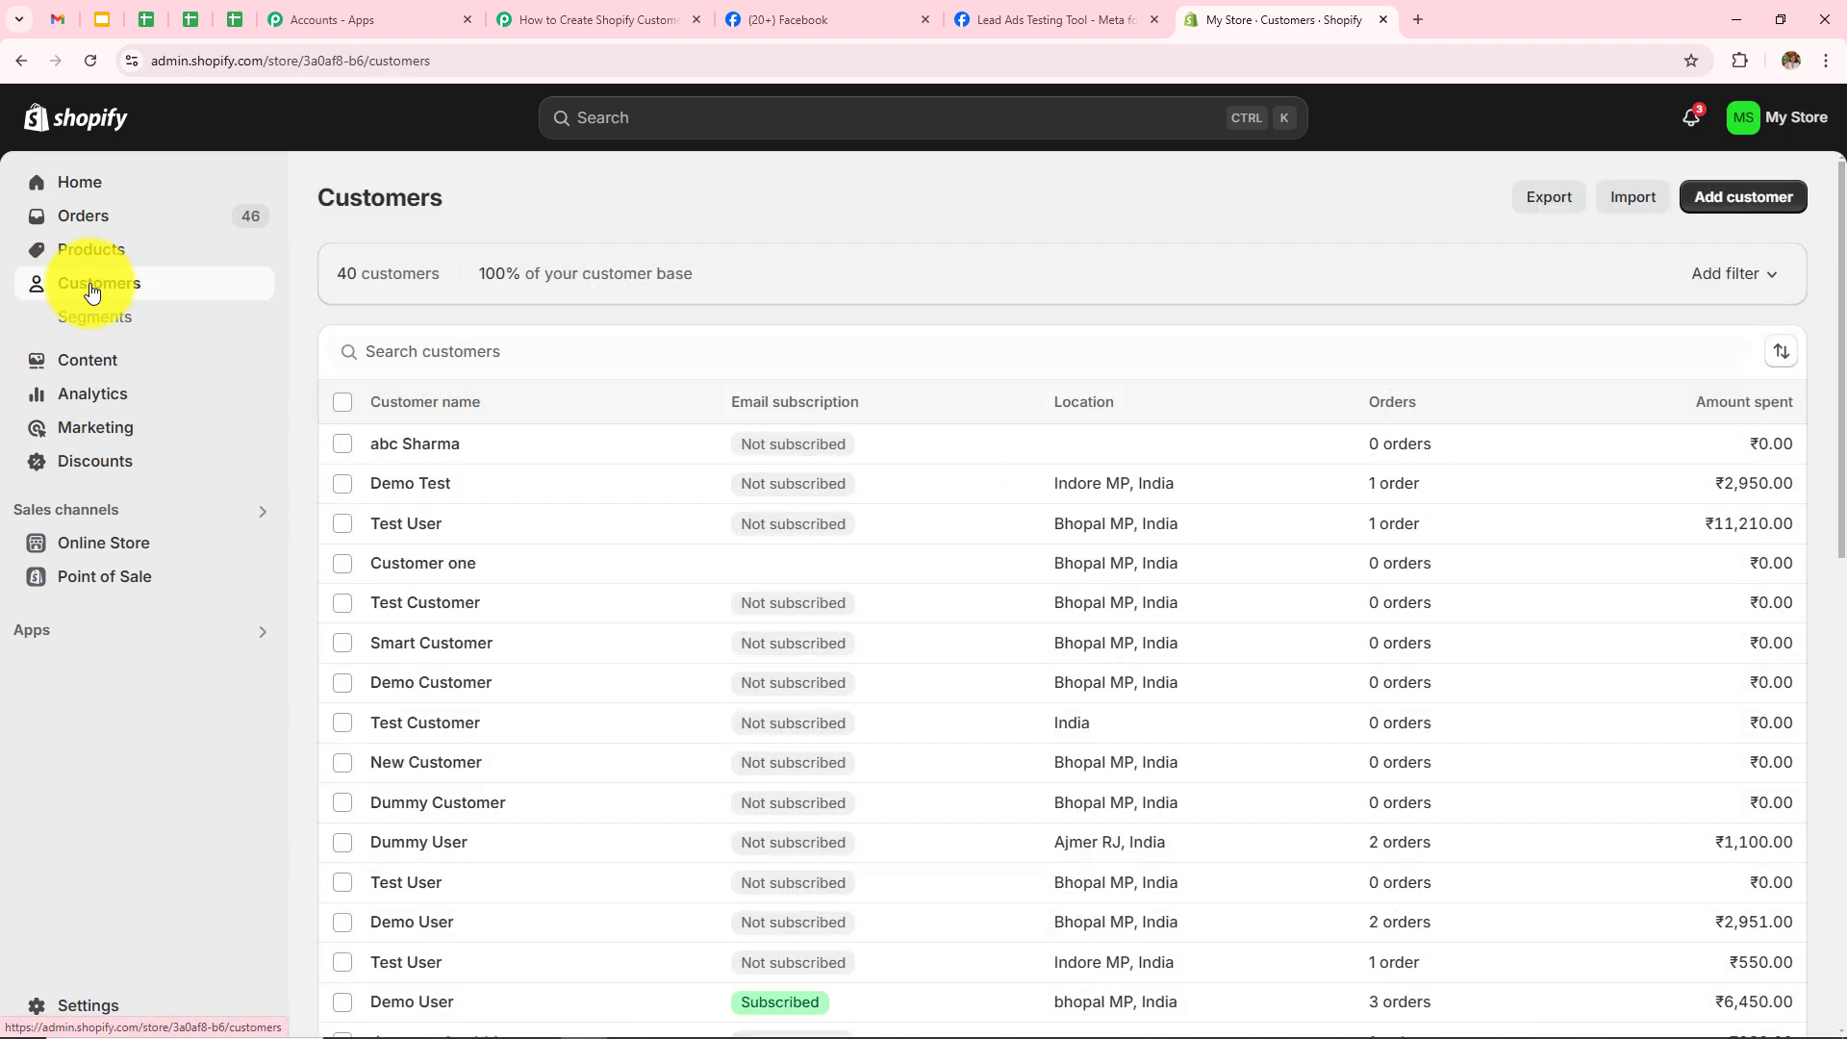
pyautogui.click(91, 60)
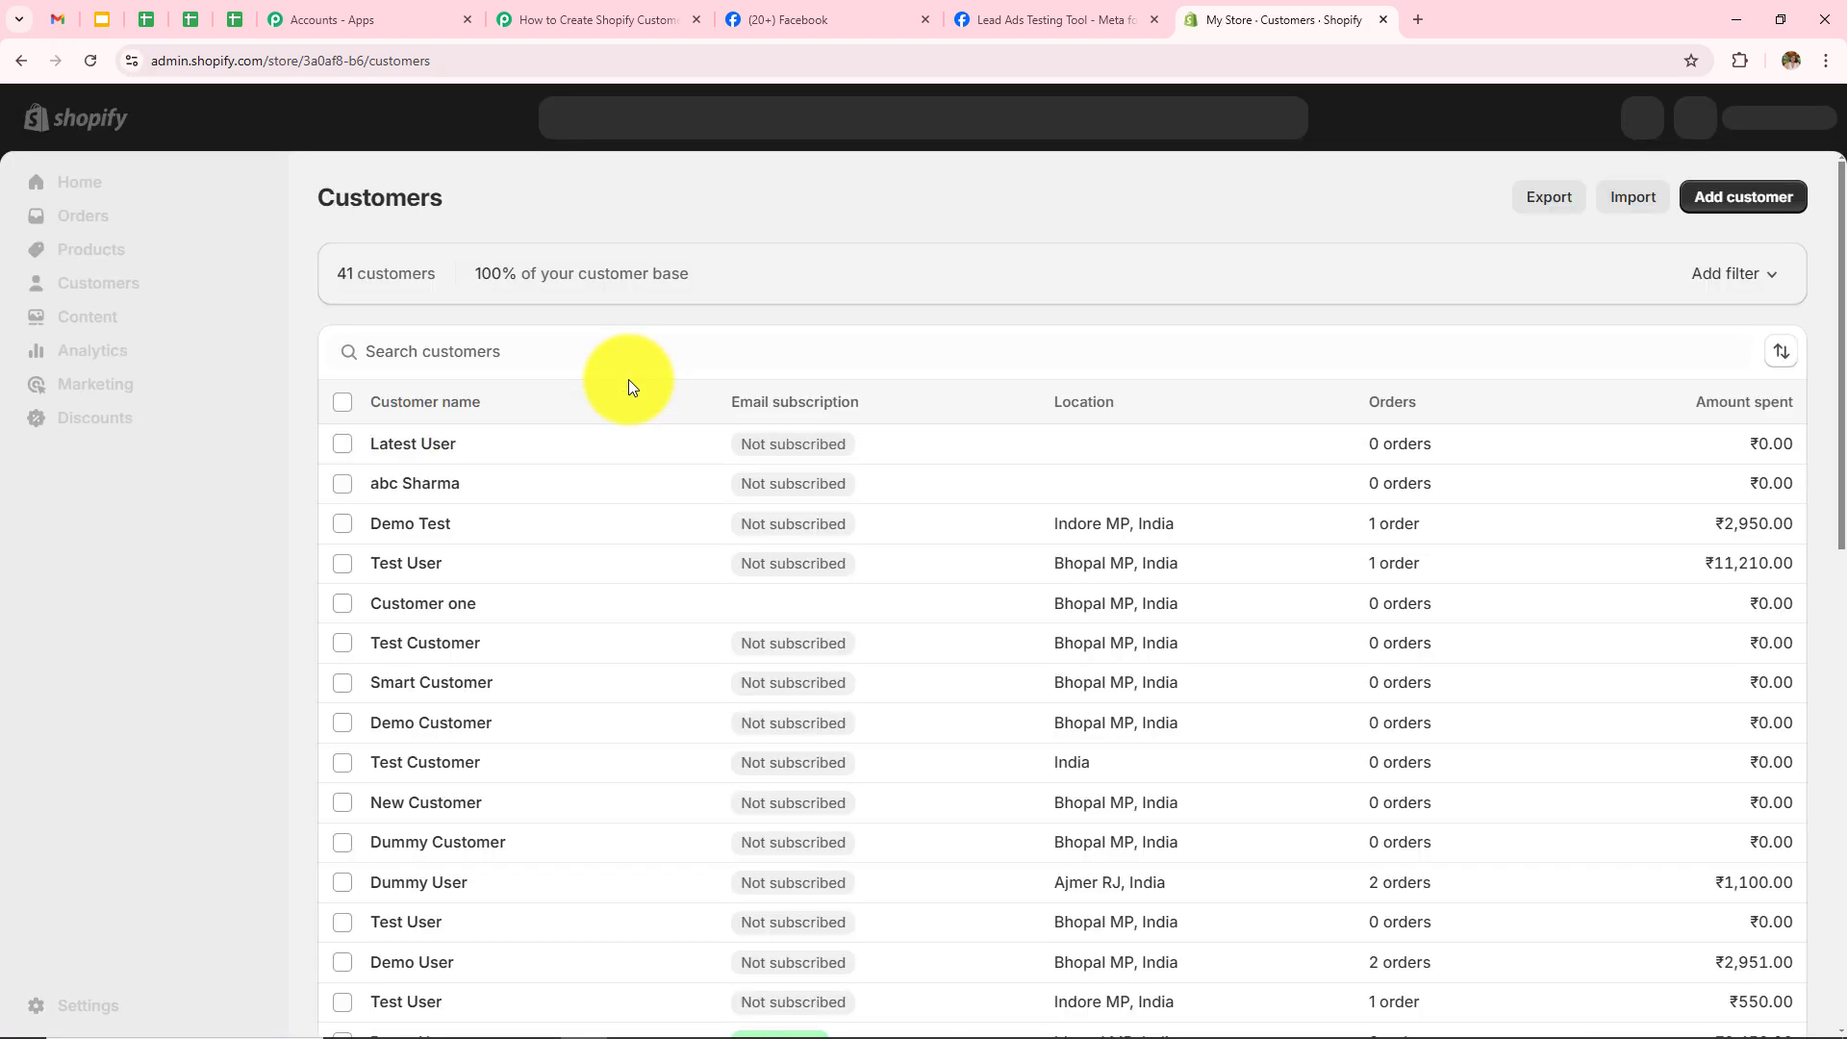
pyautogui.click(412, 454)
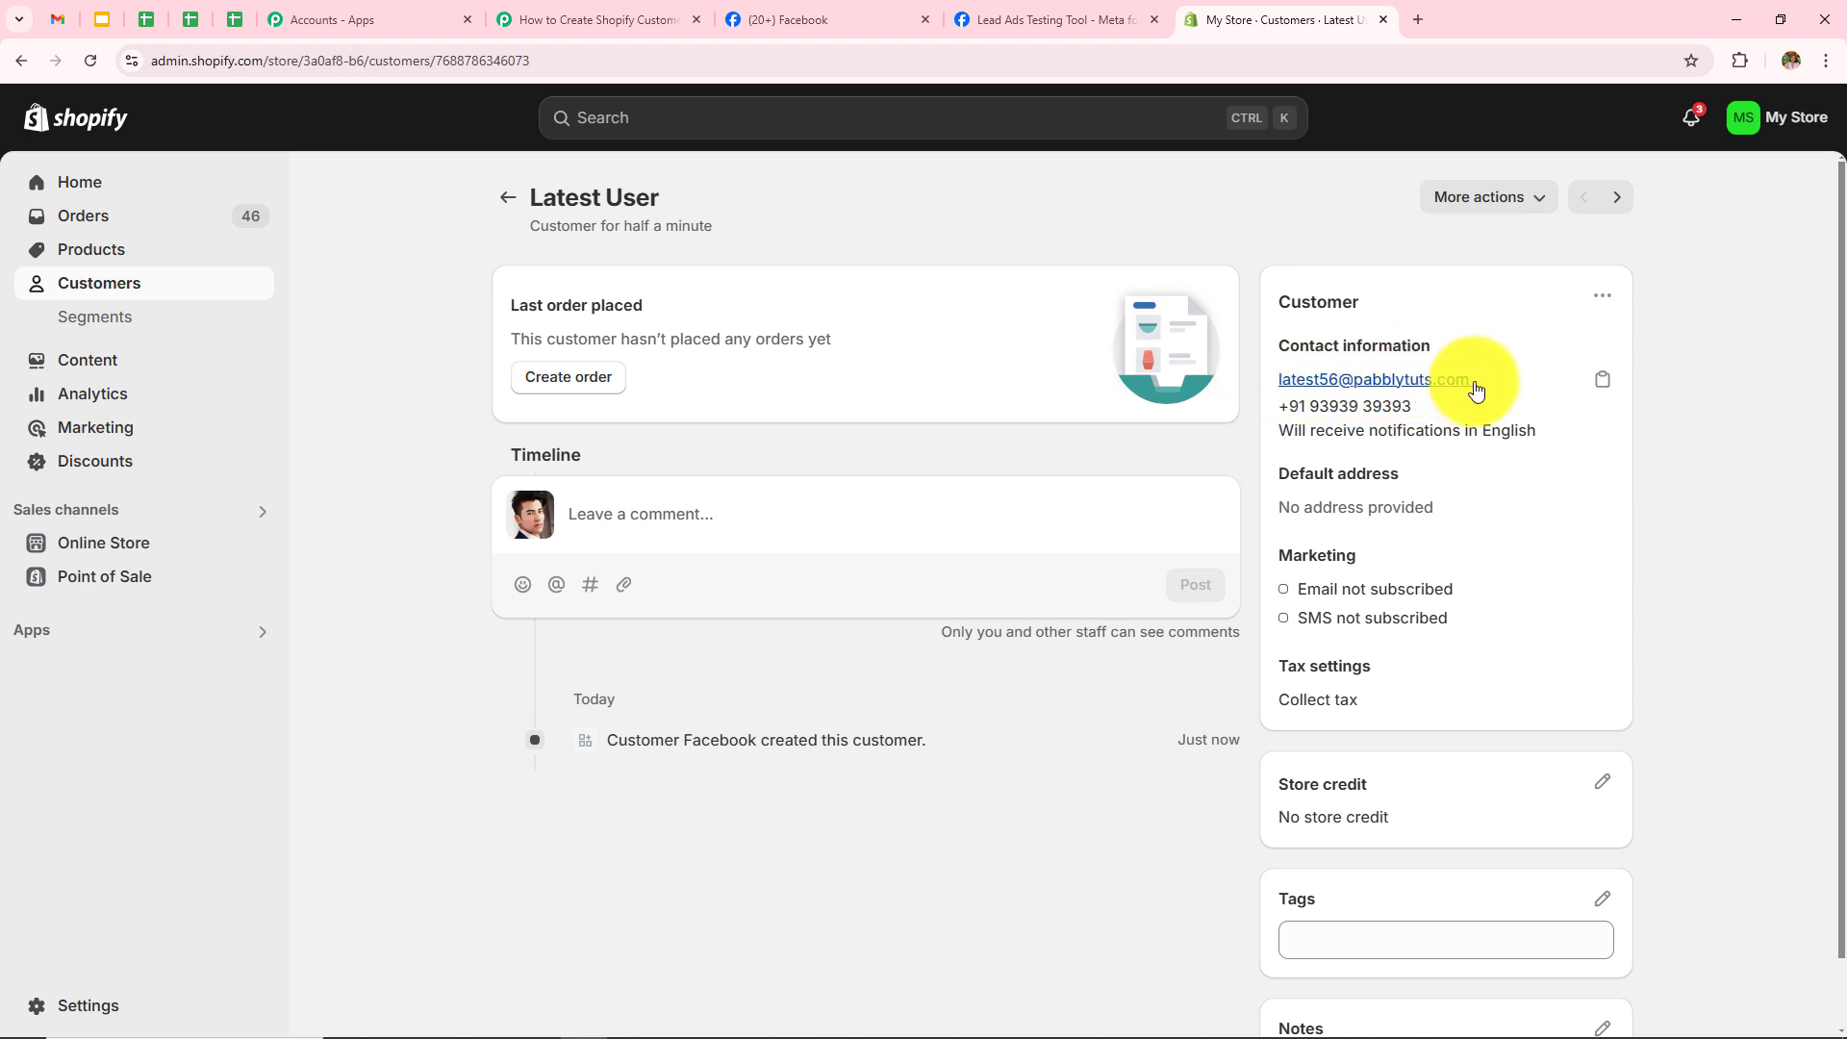
pyautogui.moveTo(1275, 407); pyautogui.dragTo(1440, 413)
pyautogui.click(1180, 806)
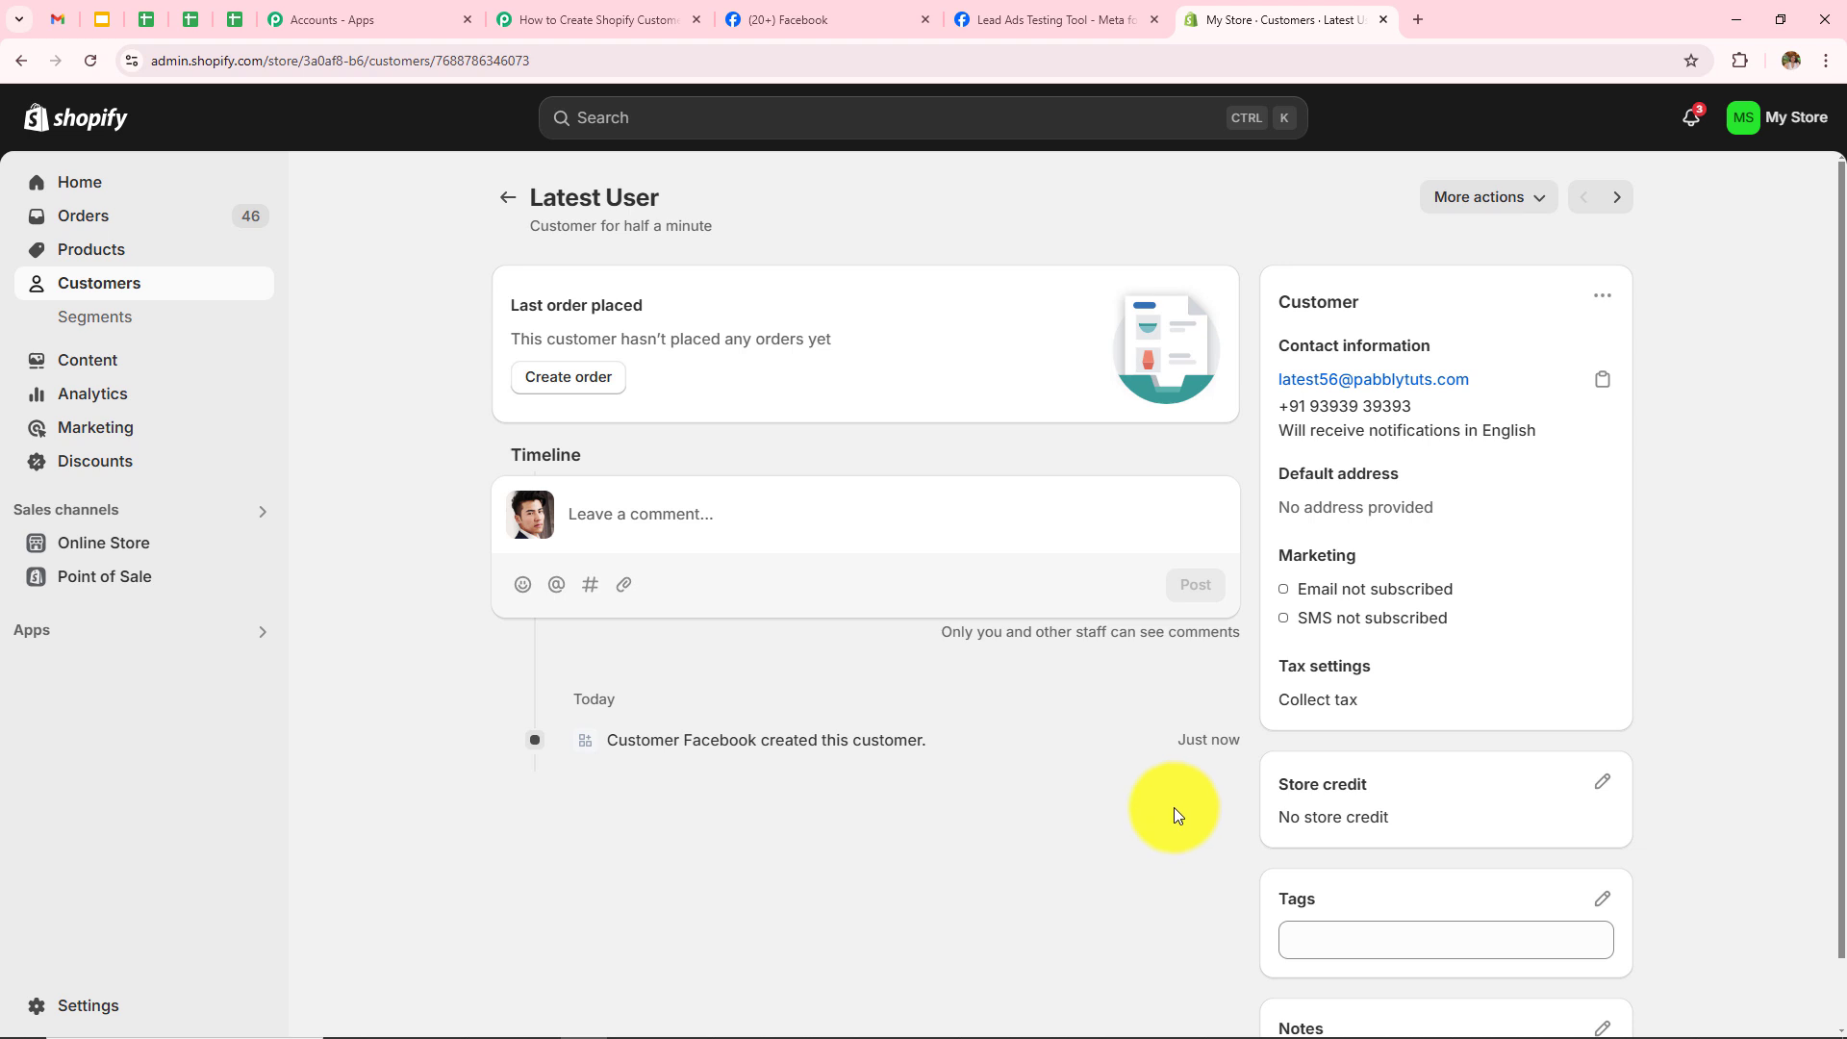
pyautogui.click(1065, 7)
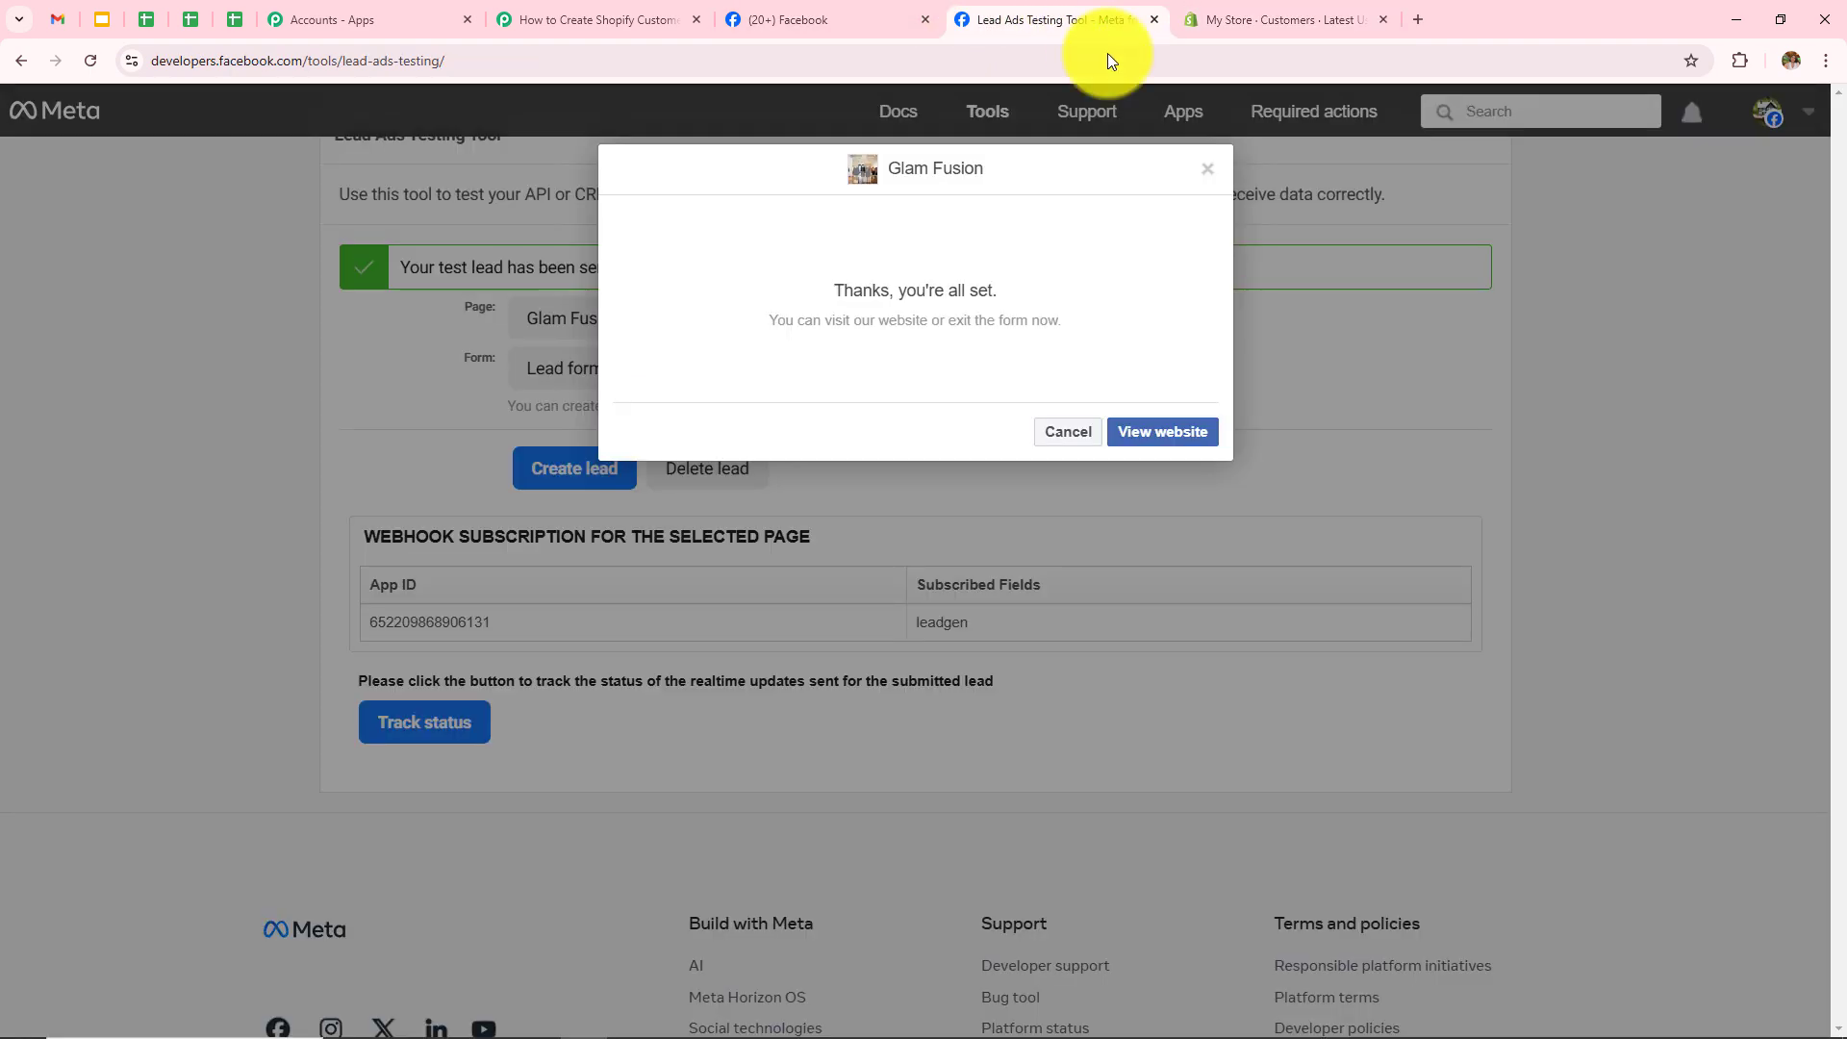
# Step: Delete the previous test lead and reselect page Glam Fusion with form Lead form
pyautogui.click(1213, 164)
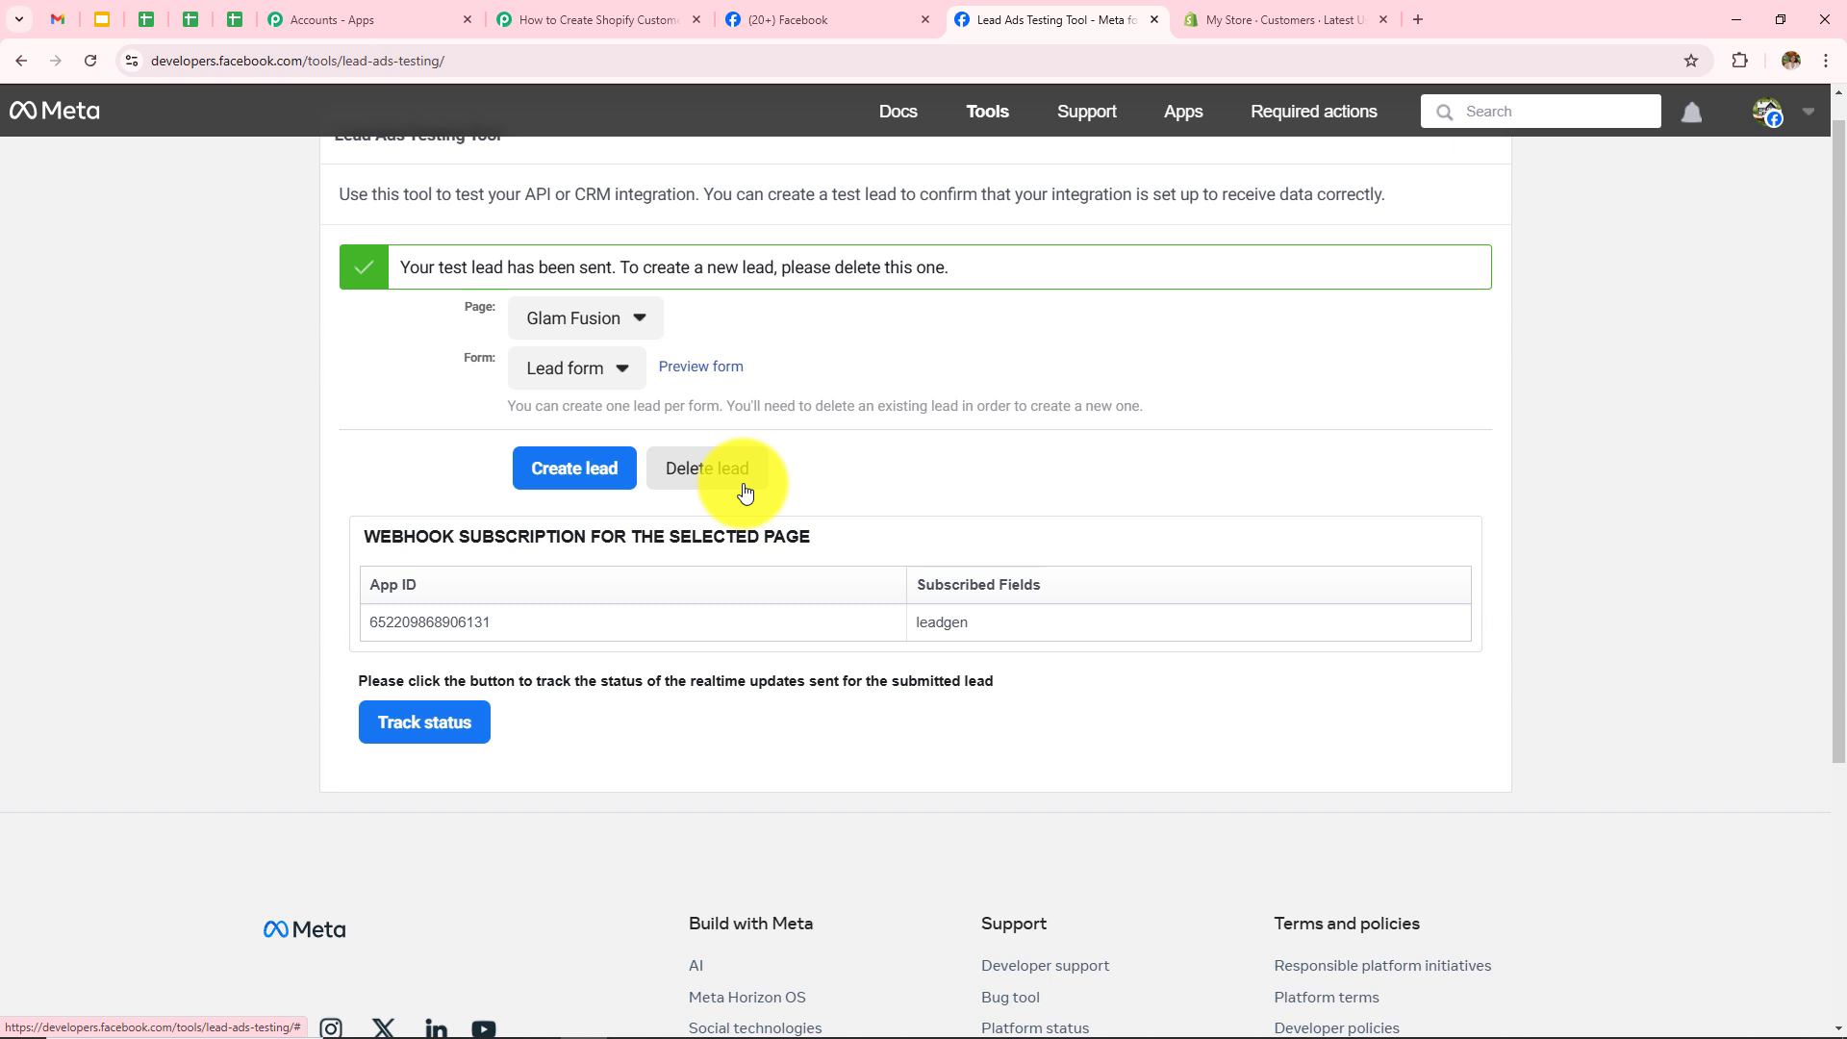
pyautogui.click(685, 468)
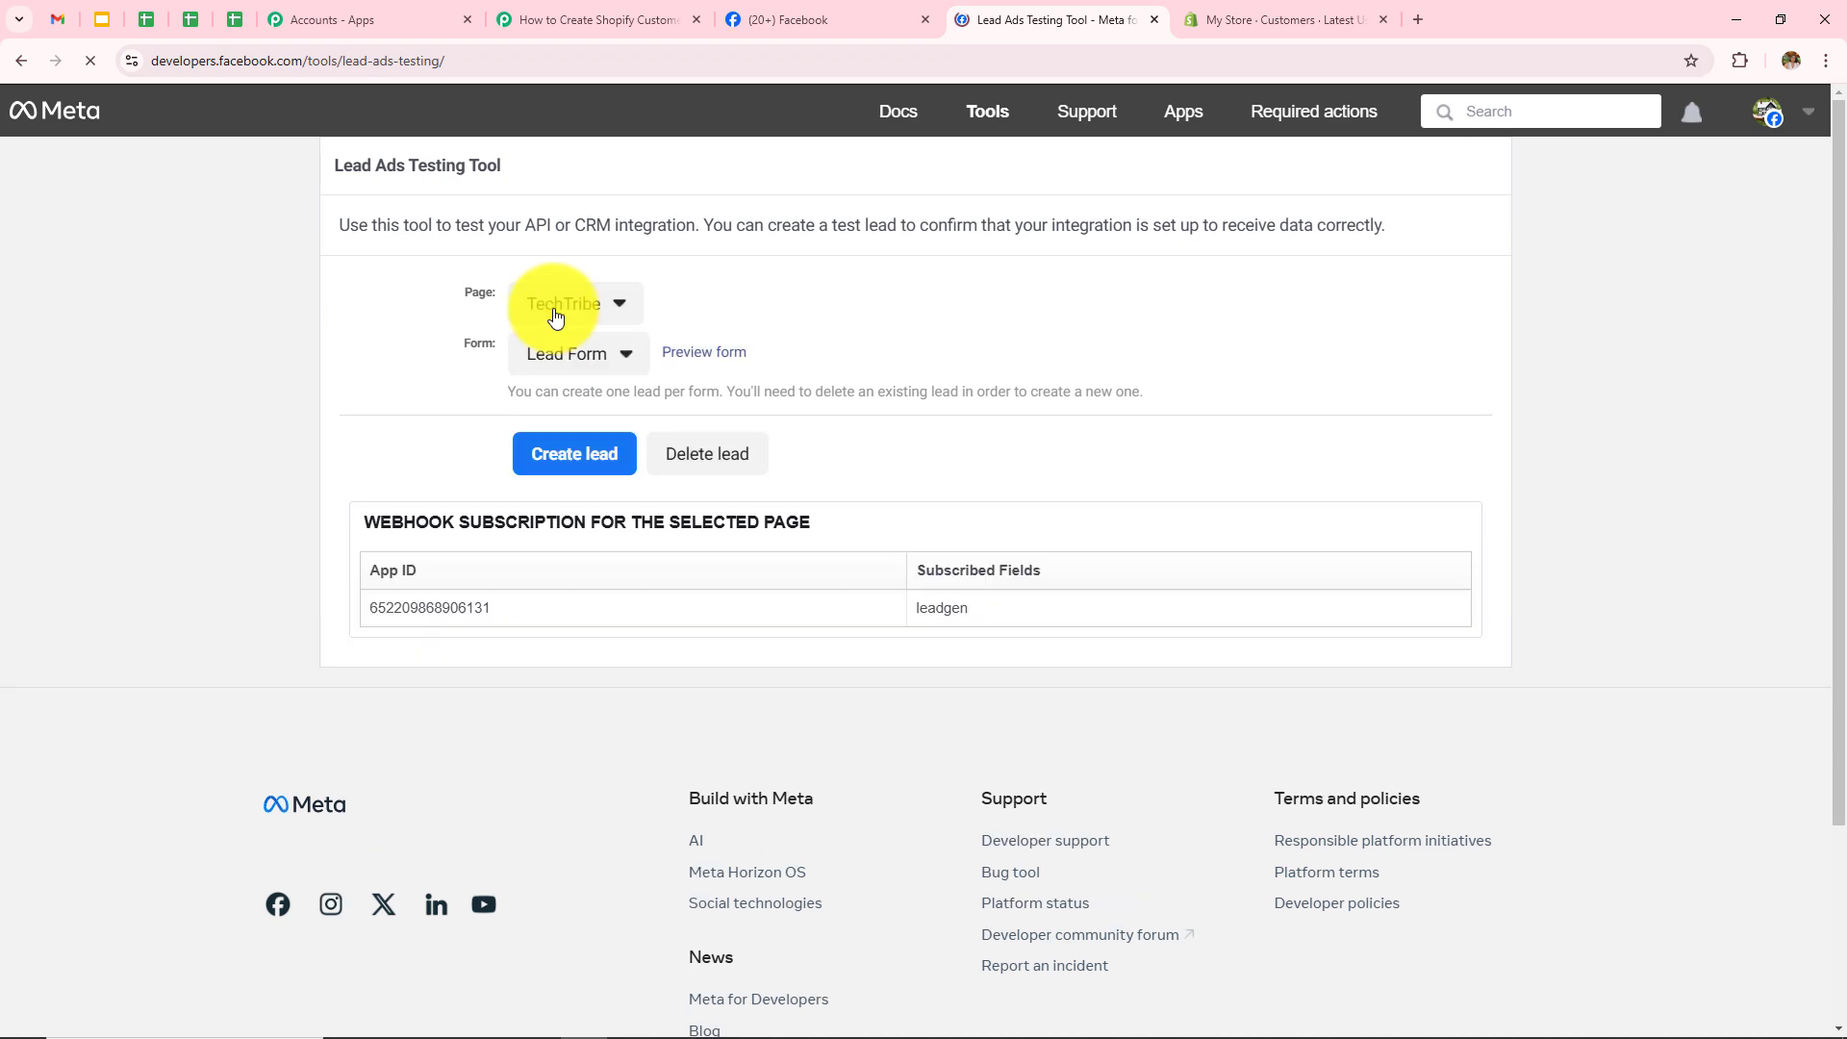
pyautogui.click(555, 310)
pyautogui.scroll(-3, 612, 582)
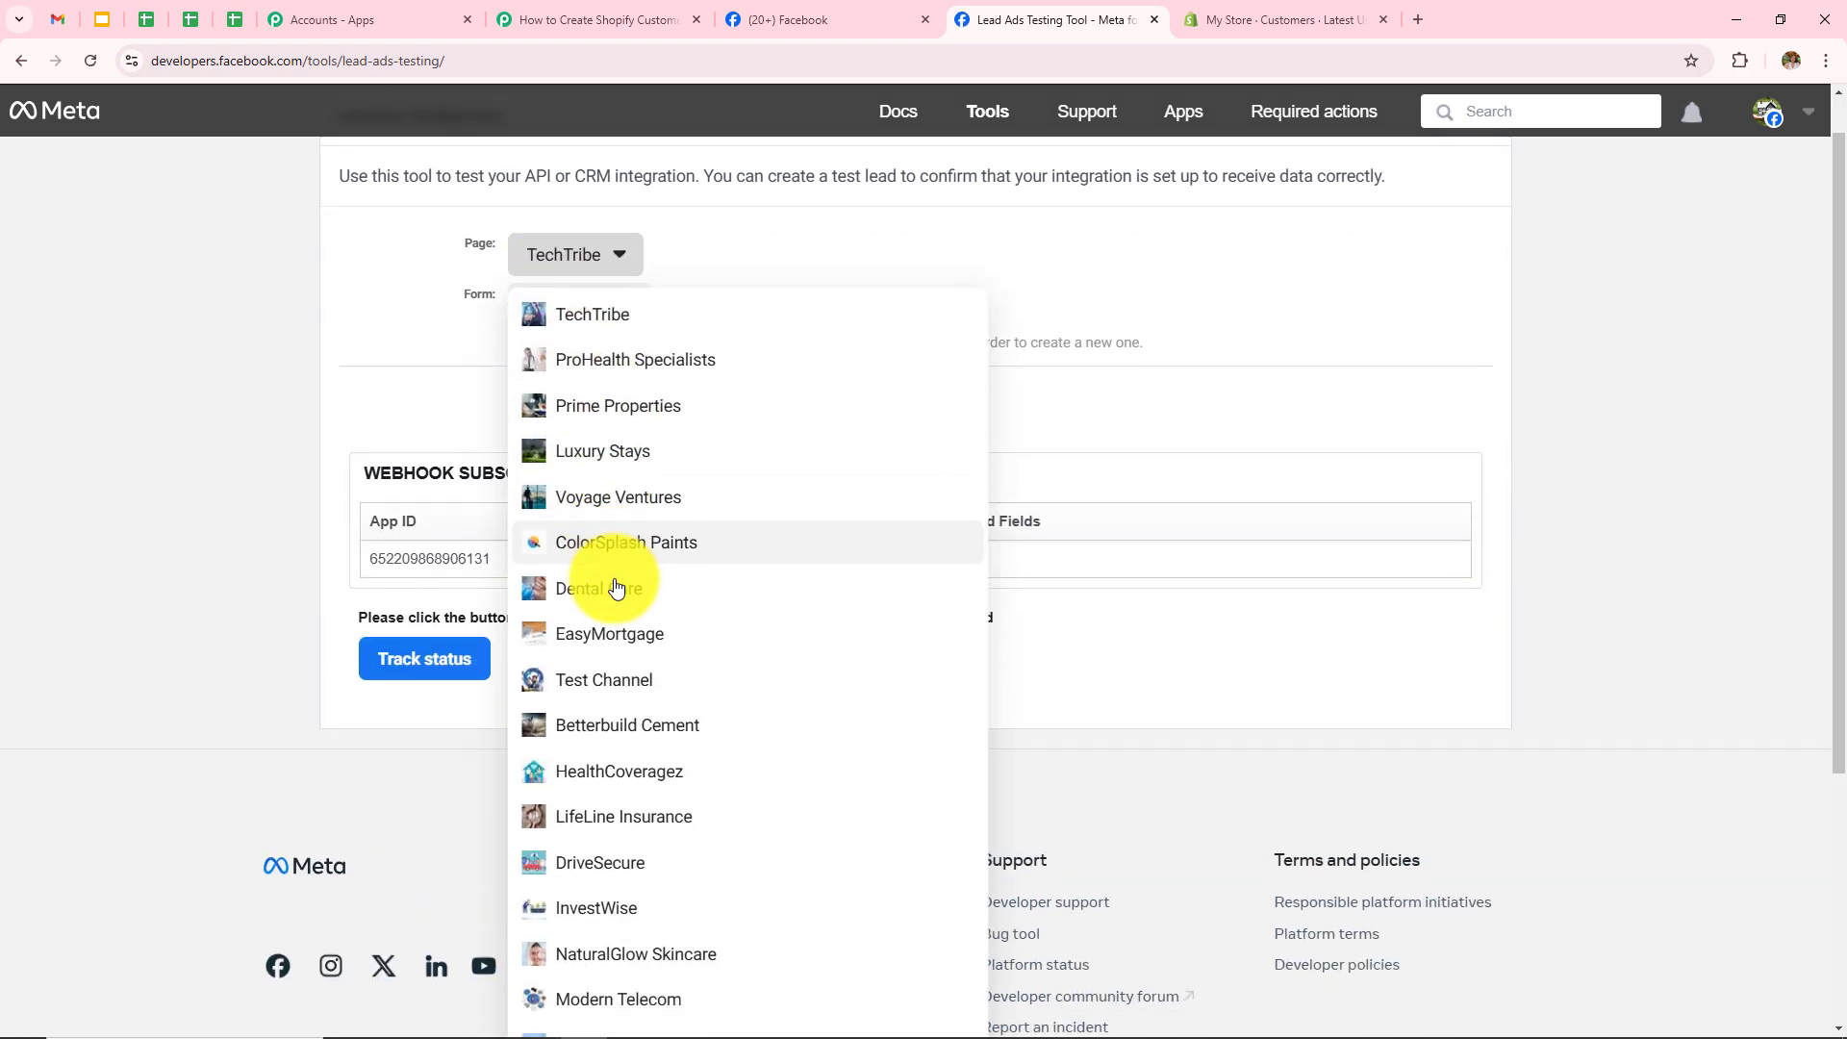
pyautogui.scroll(-2, 612, 582)
pyautogui.click(651, 797)
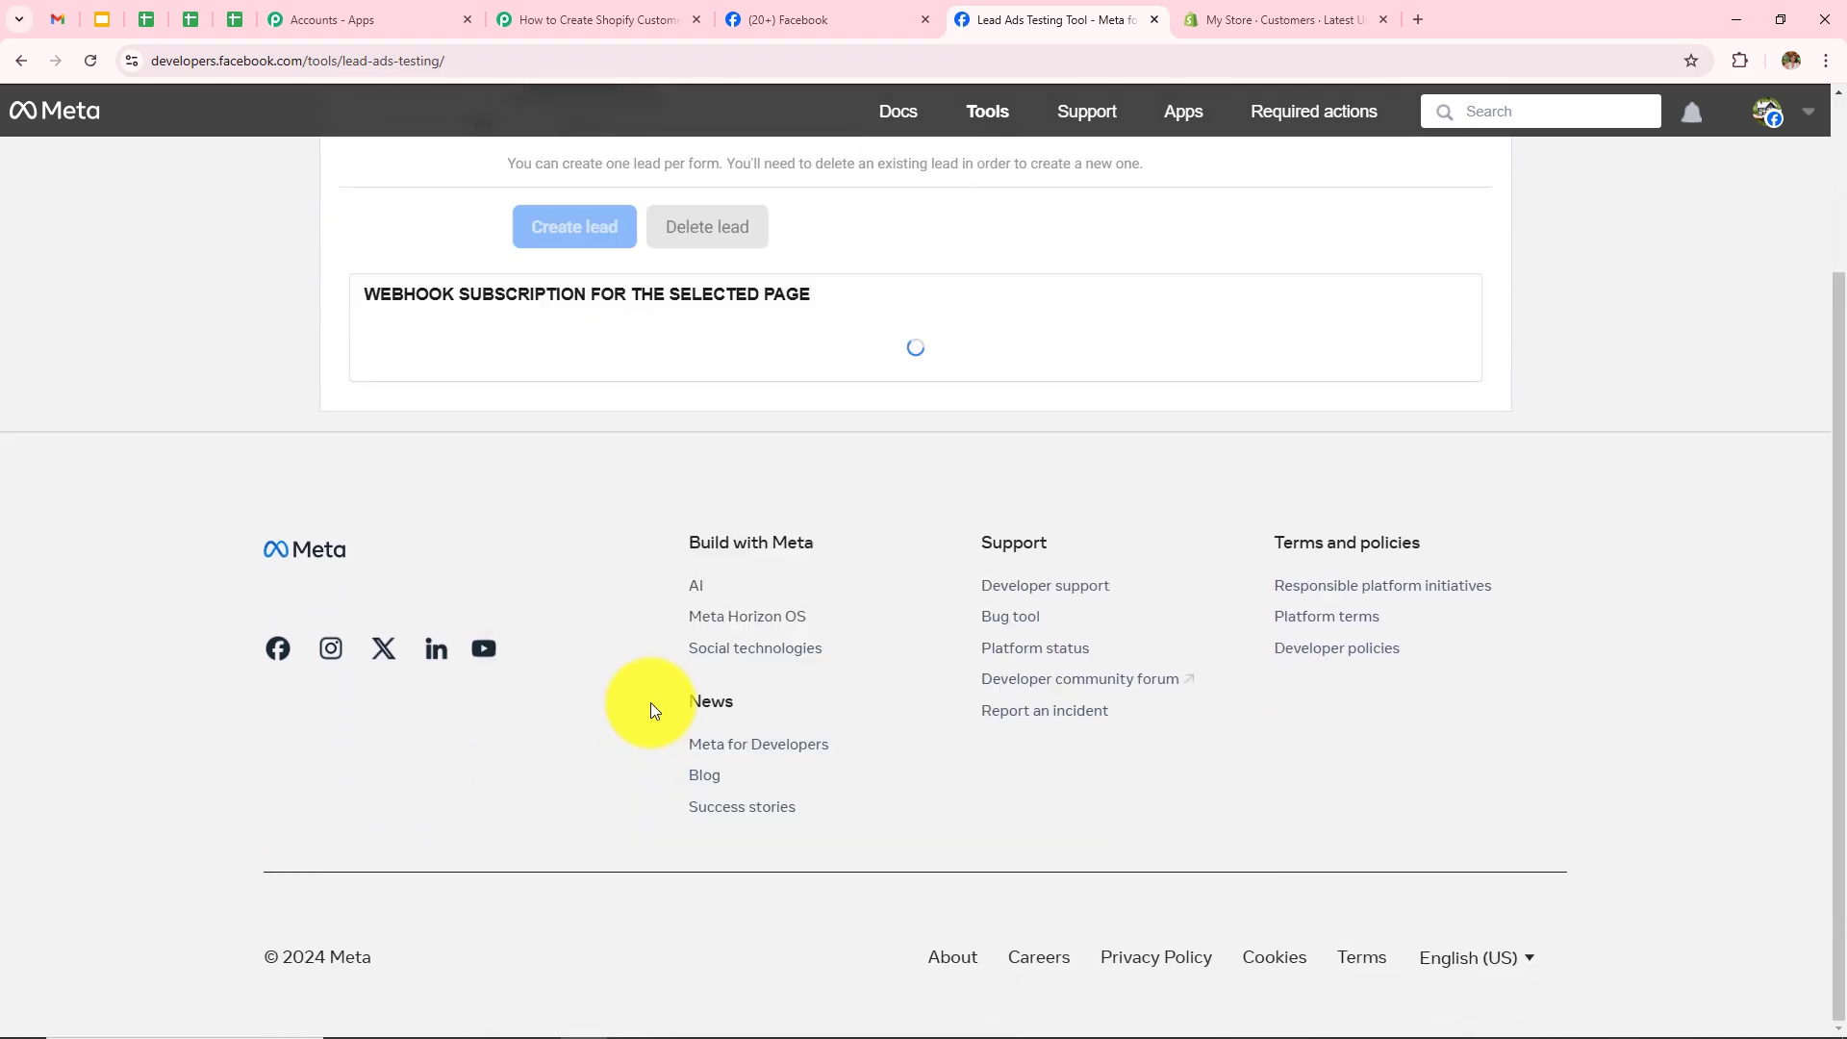
pyautogui.scroll(3, 560, 498)
pyautogui.click(550, 362)
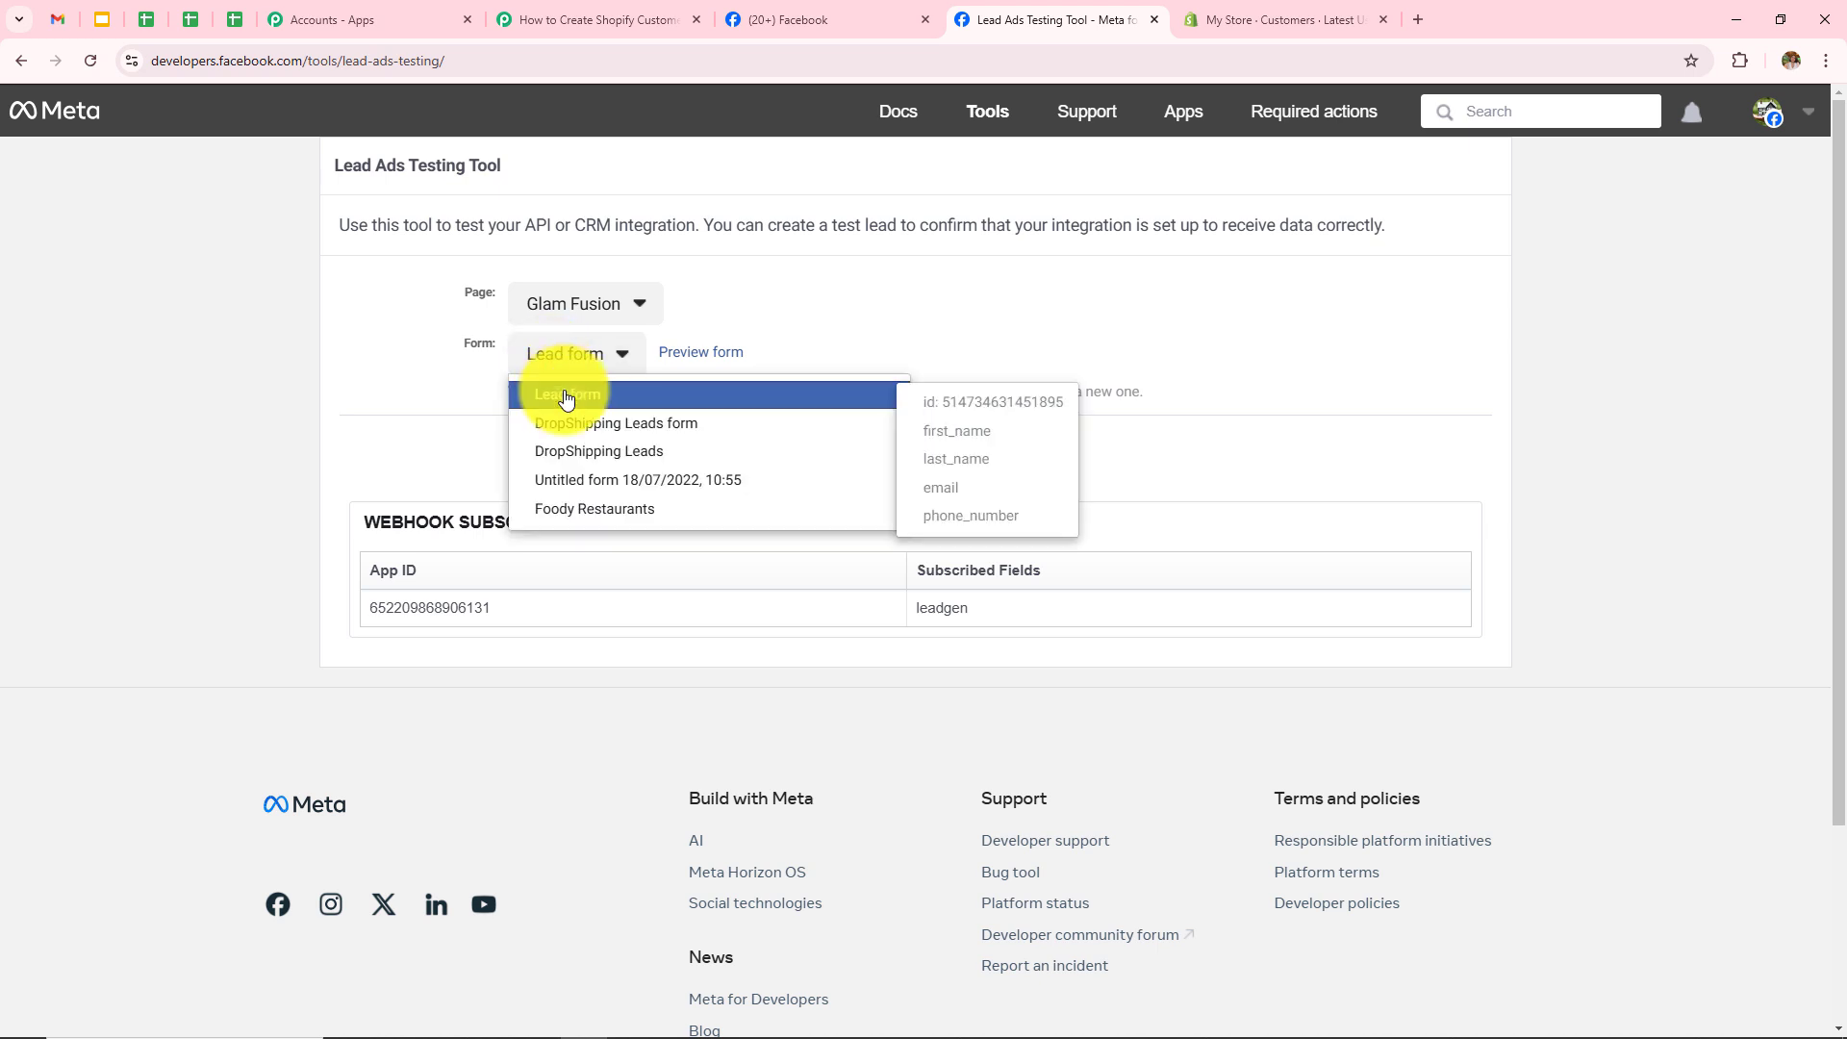
pyautogui.click(567, 396)
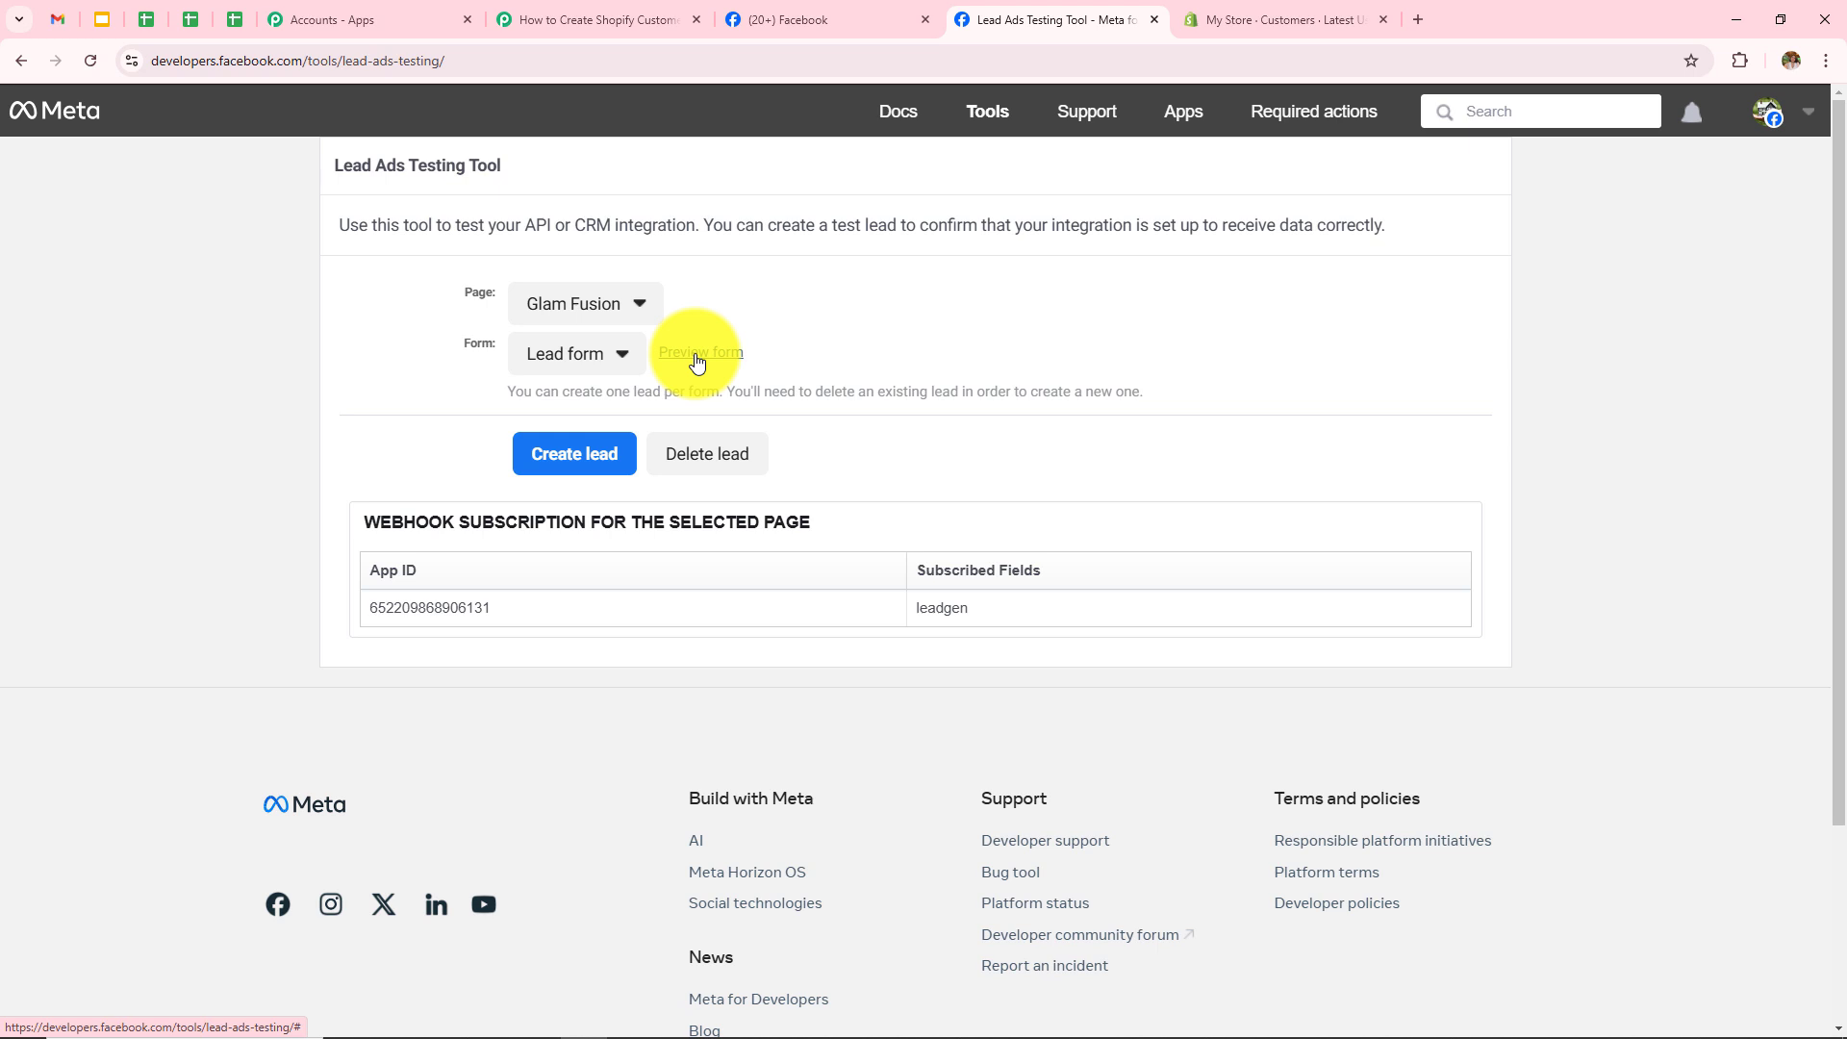
# Step: Fill a new test lead with the lead's first name, last name, email address and phone number
pyautogui.click(697, 360)
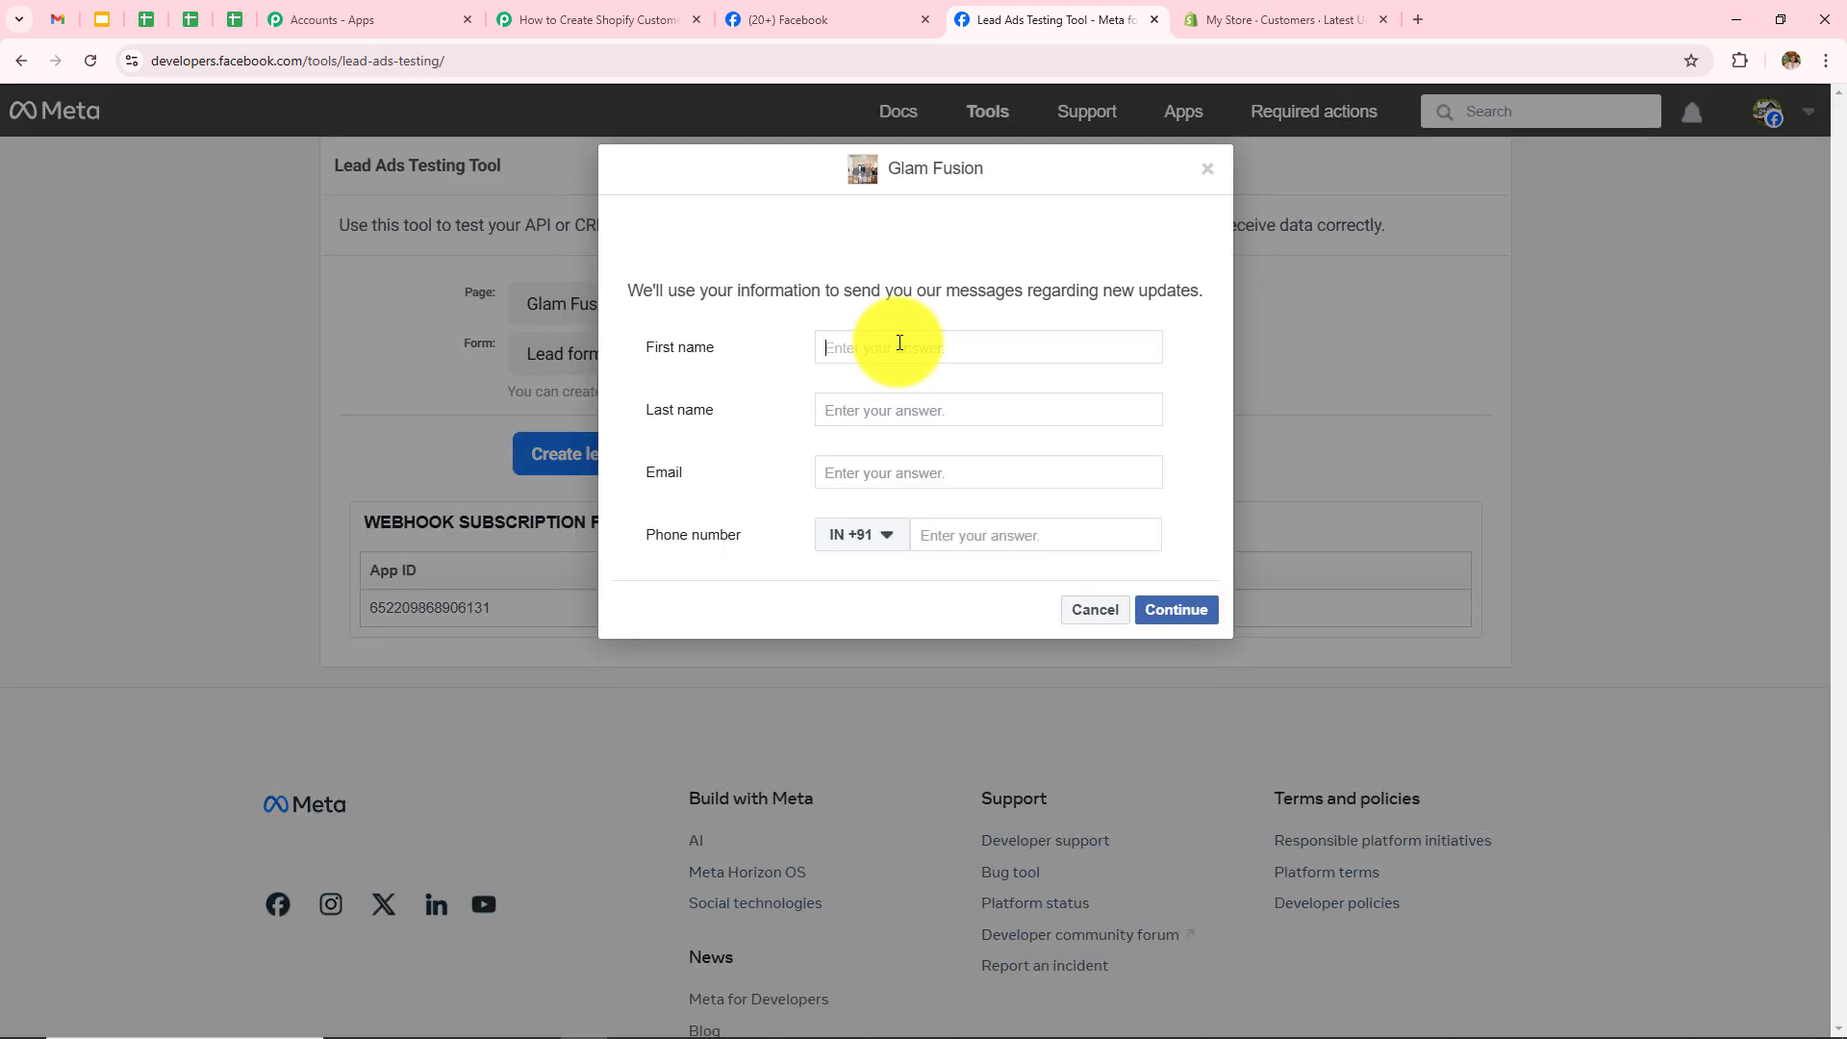
pyautogui.write('Admin')
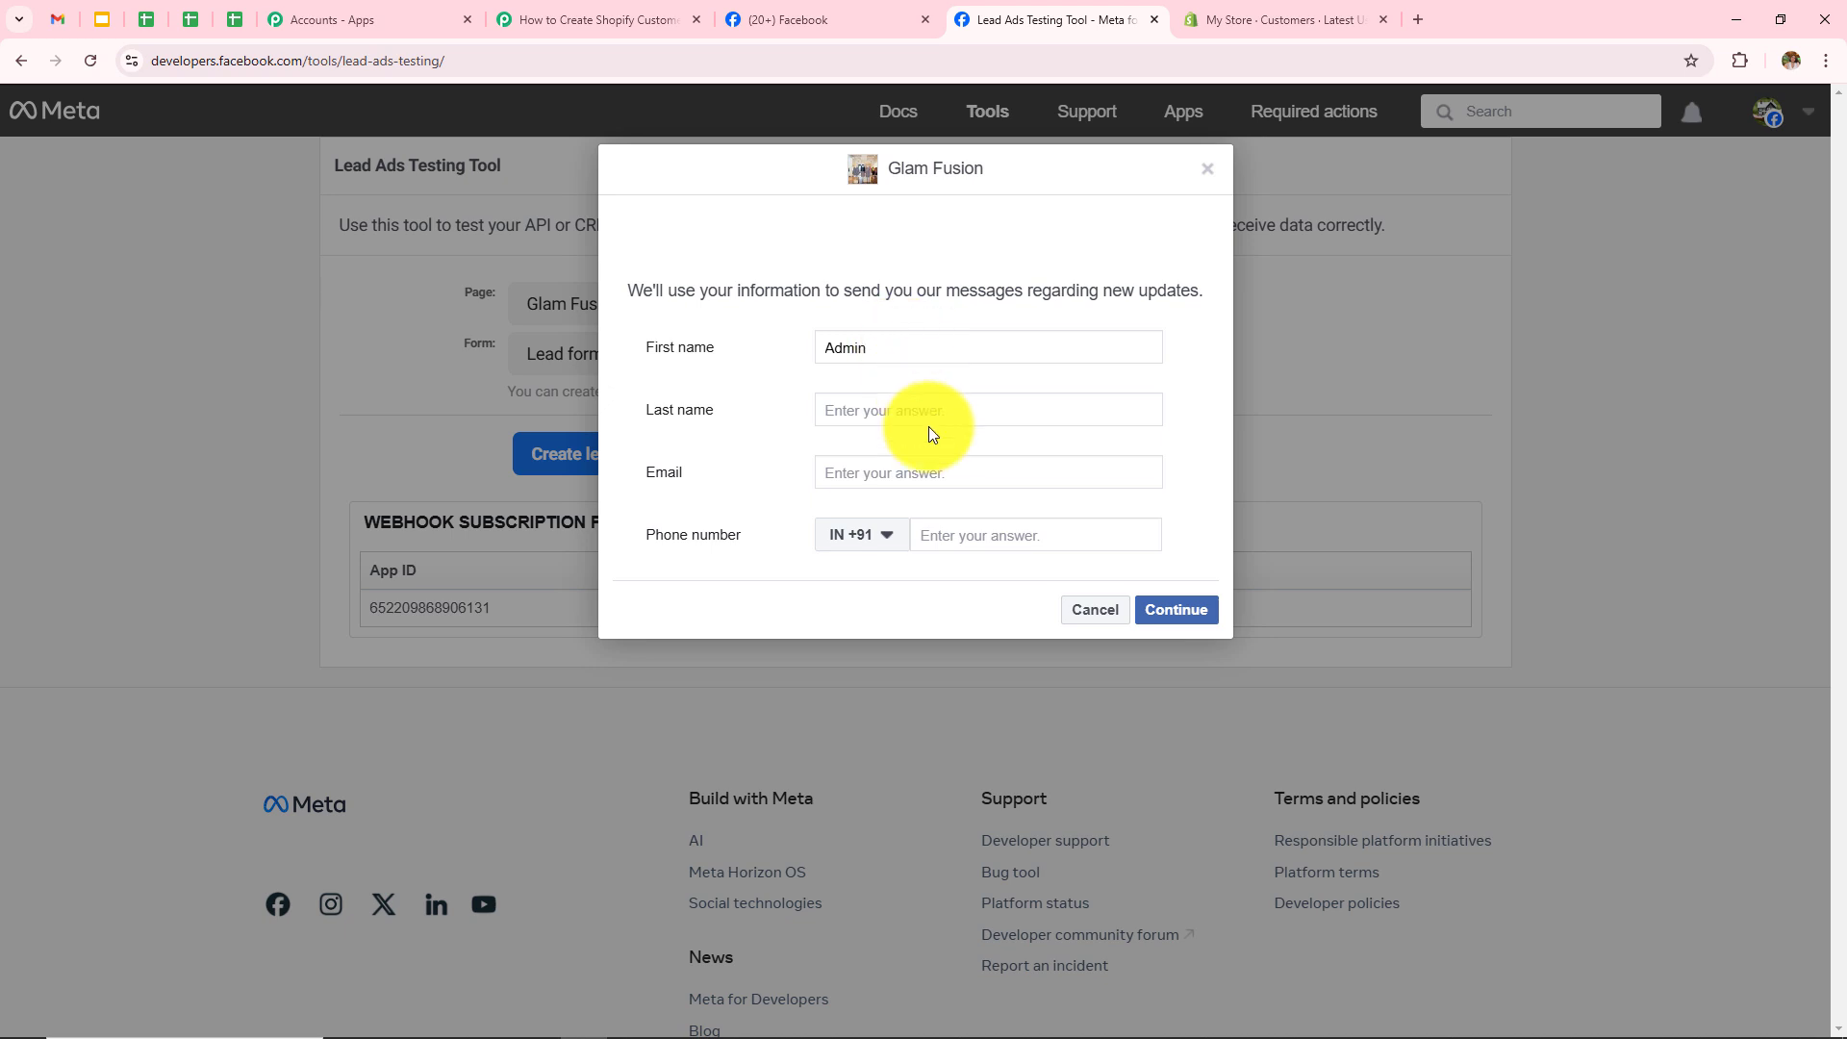
pyautogui.click(931, 409)
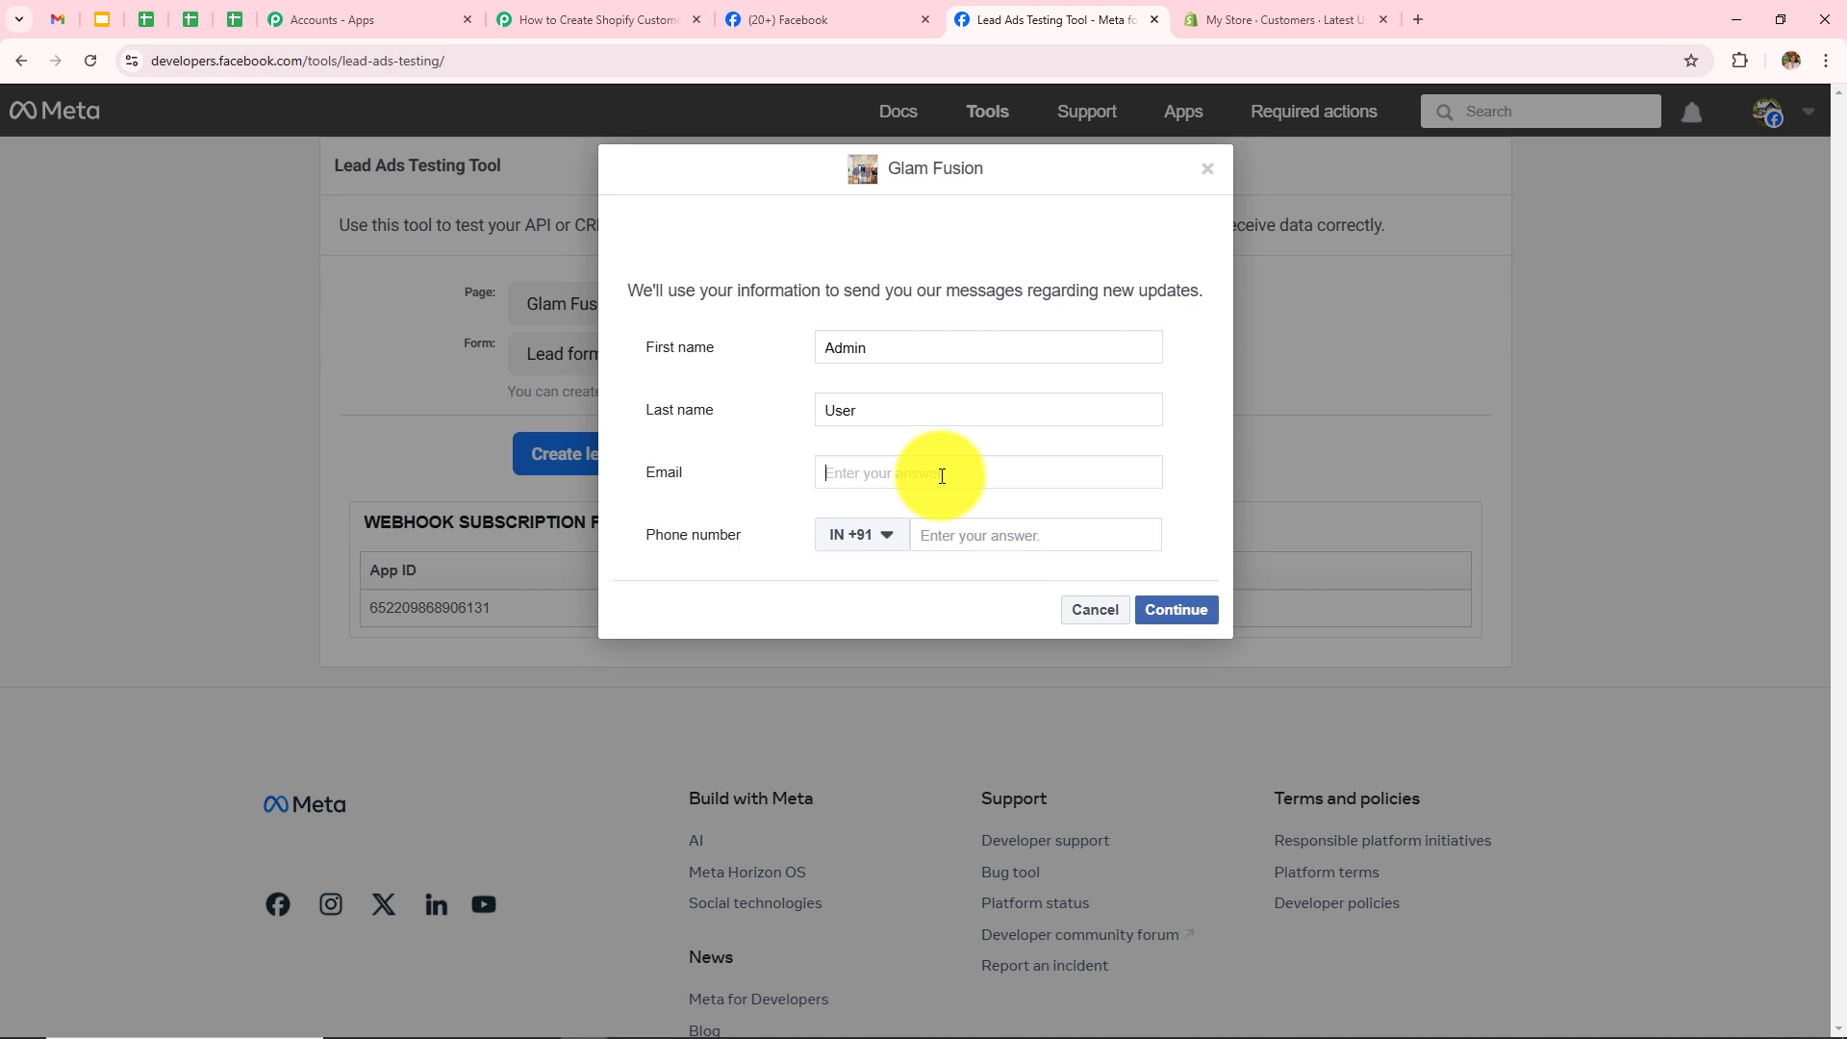
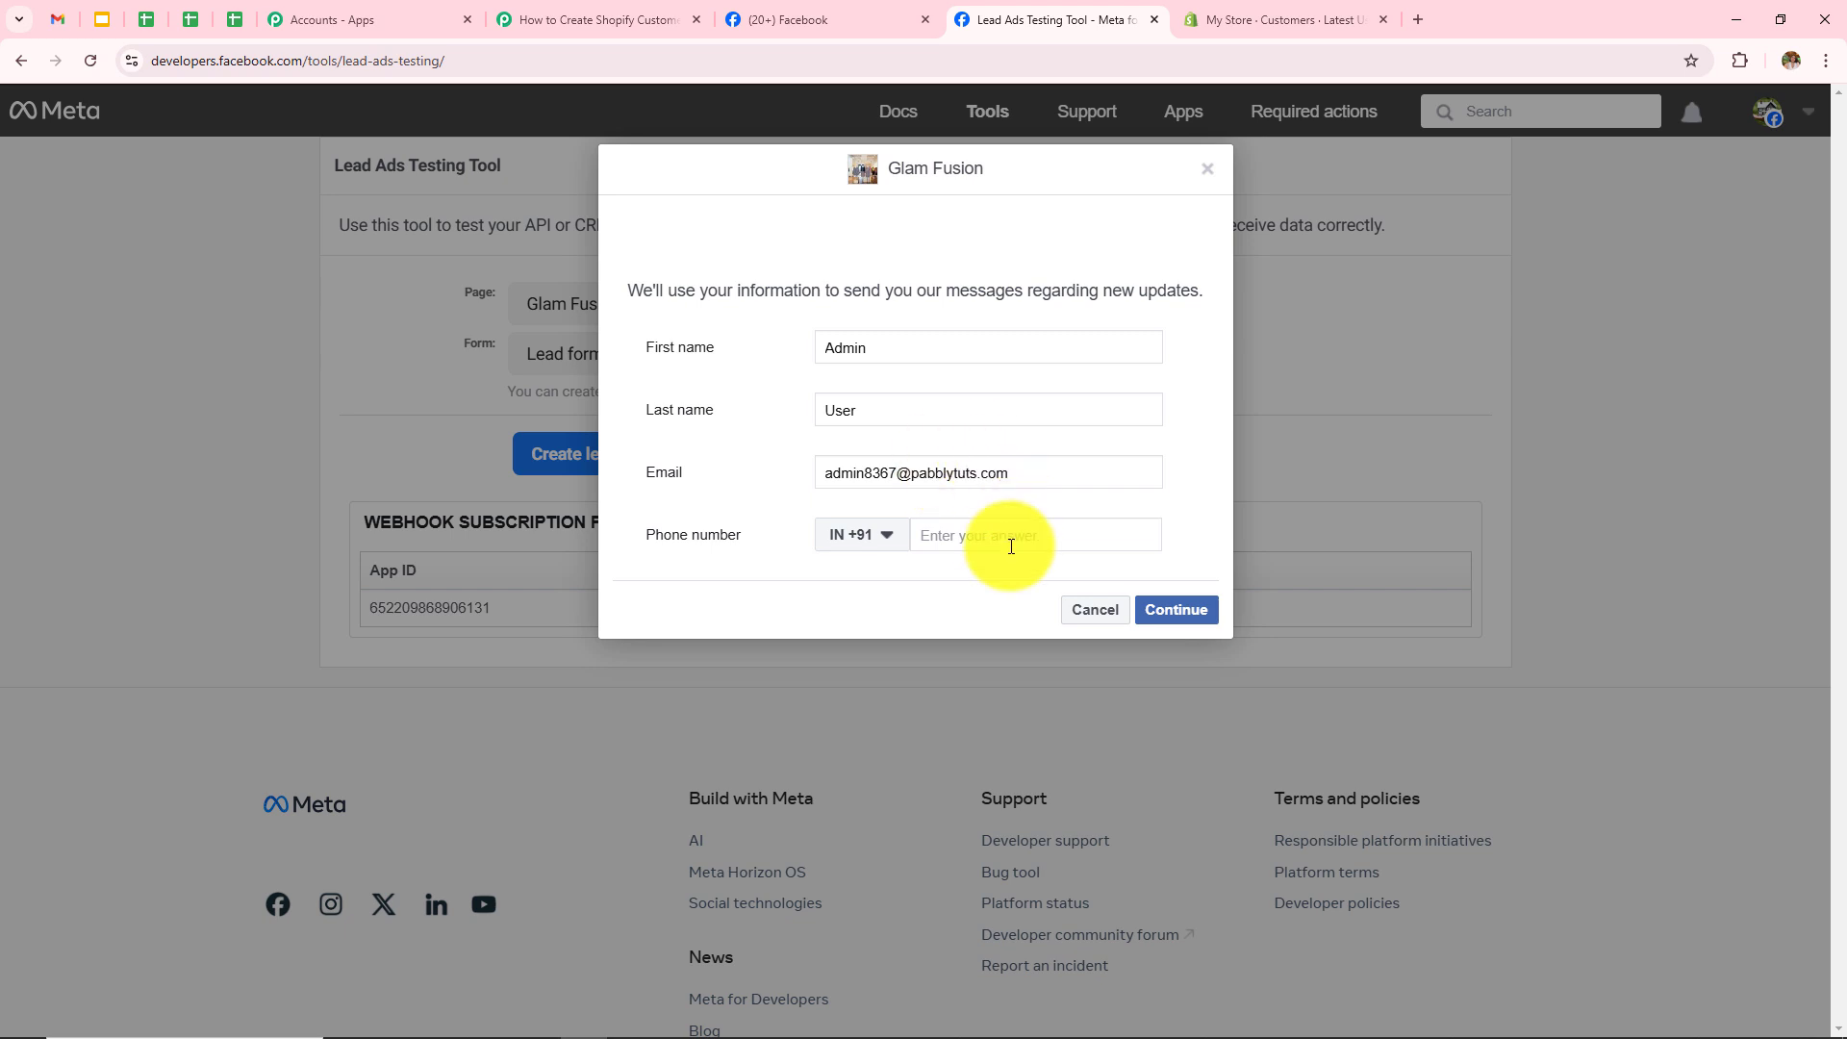
pyautogui.click(1000, 541)
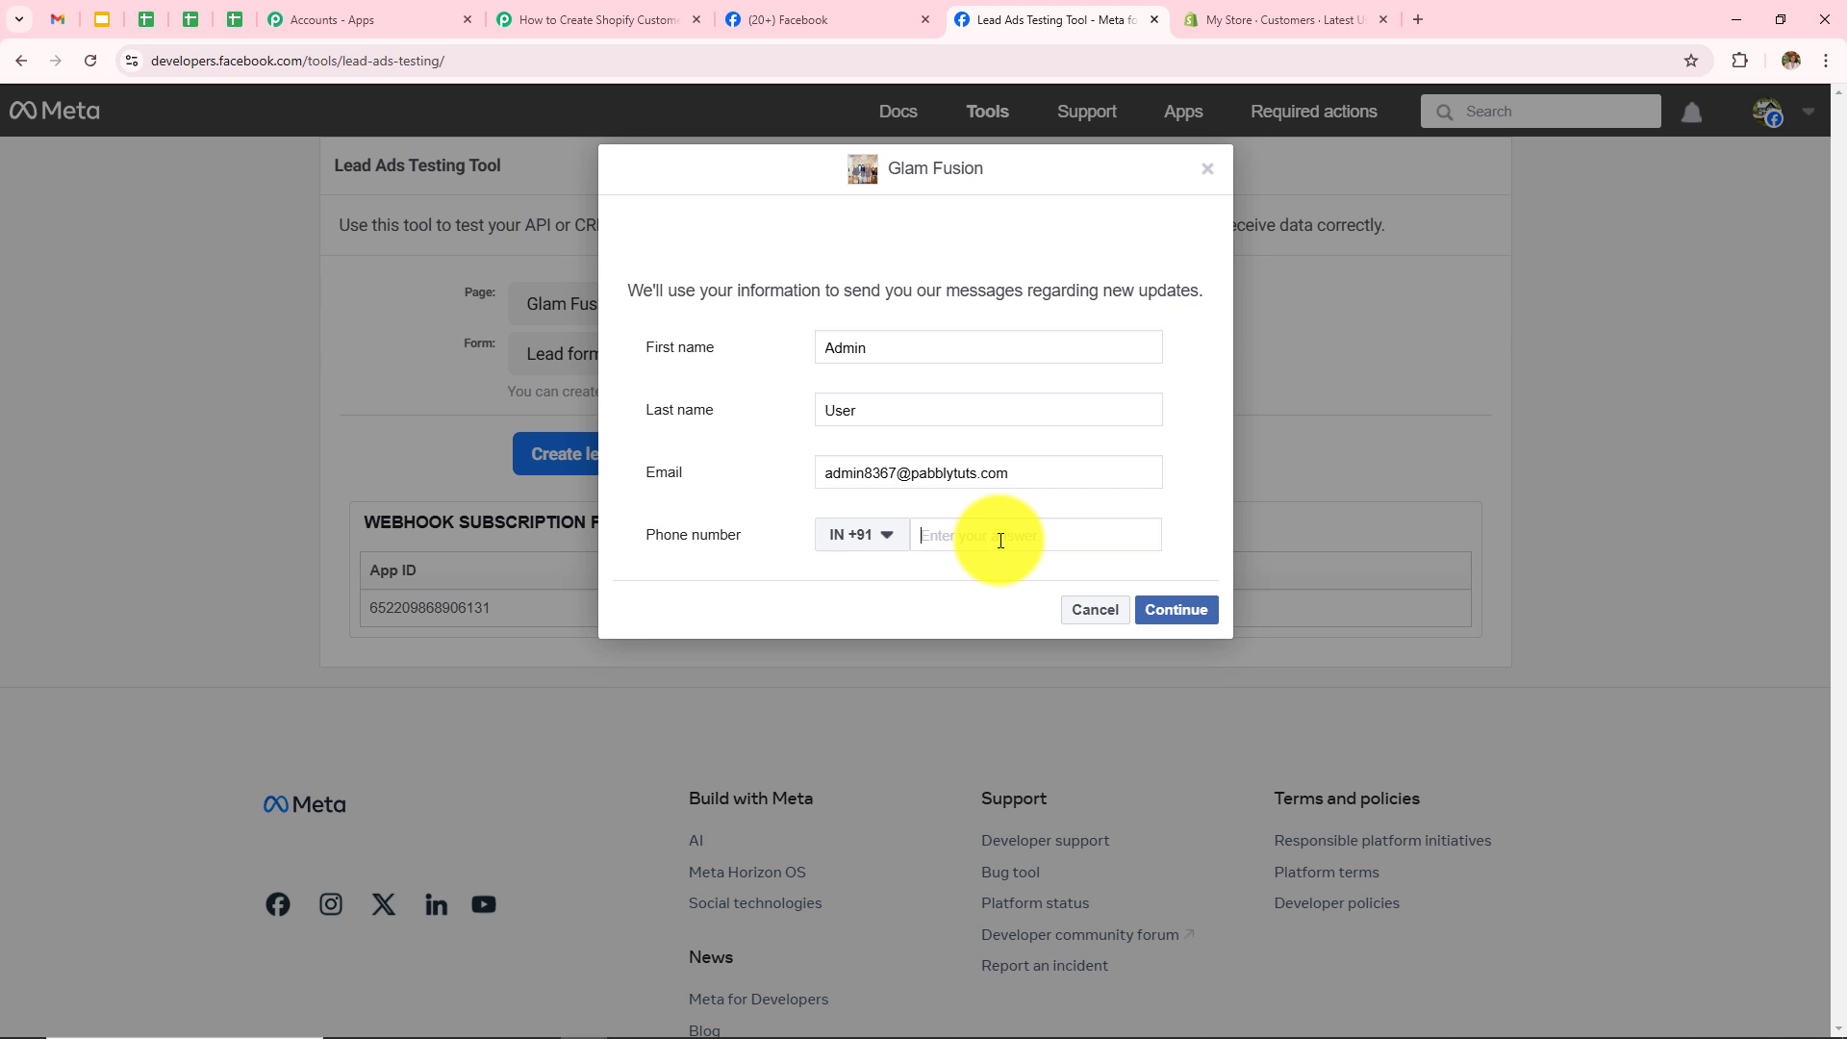
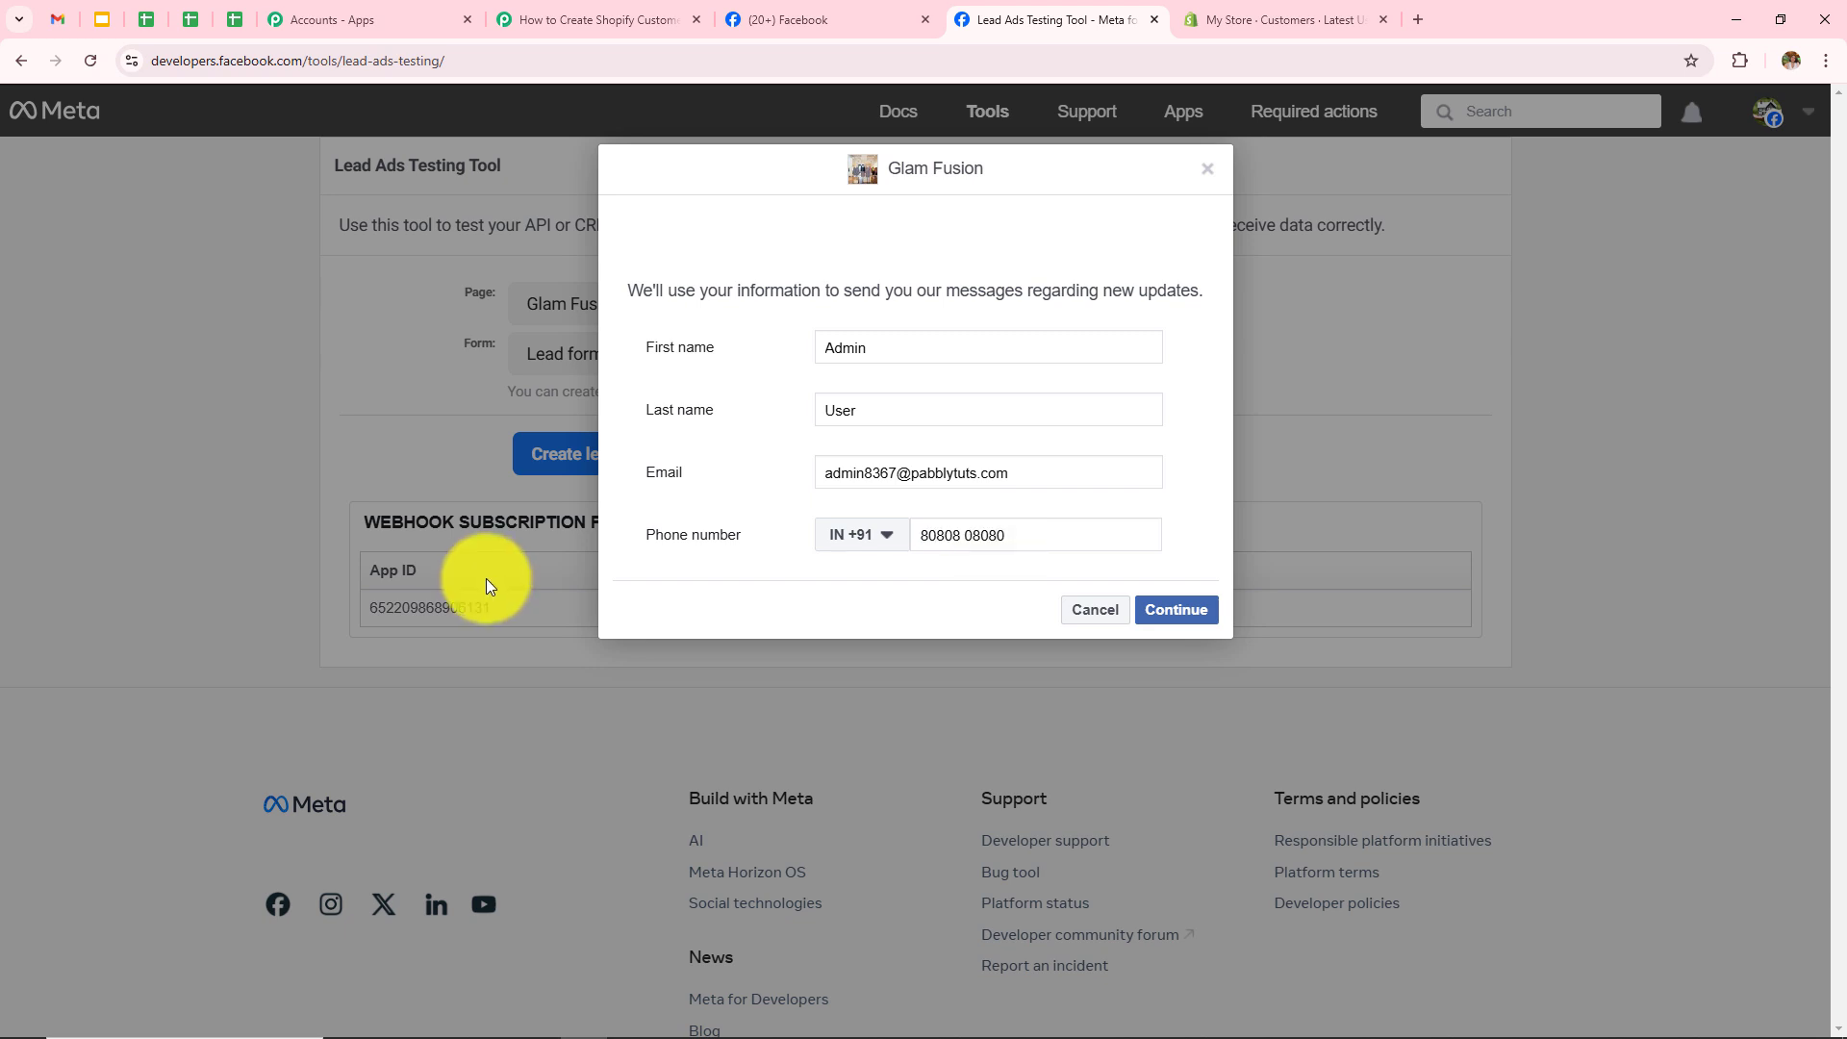
# Step: Submit the test lead, close the confirmation, and go to Shopify to check customers
pyautogui.click(1172, 614)
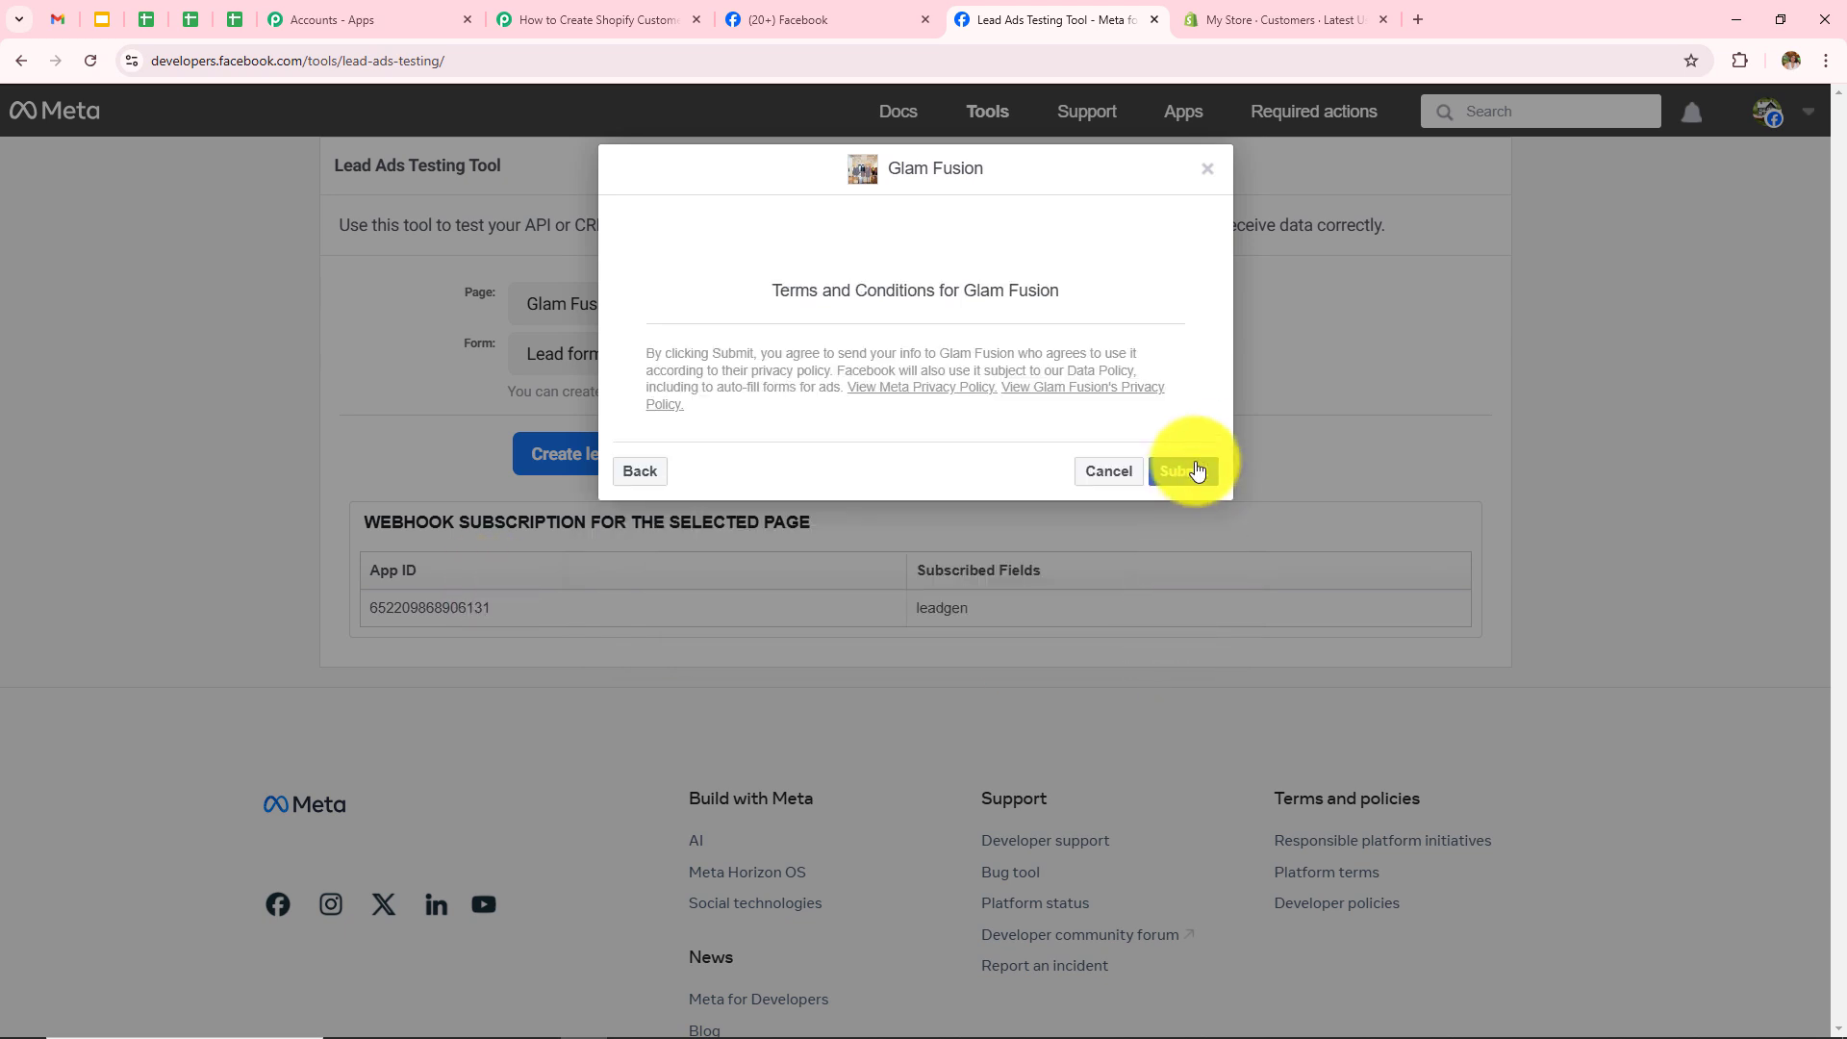
pyautogui.click(1196, 471)
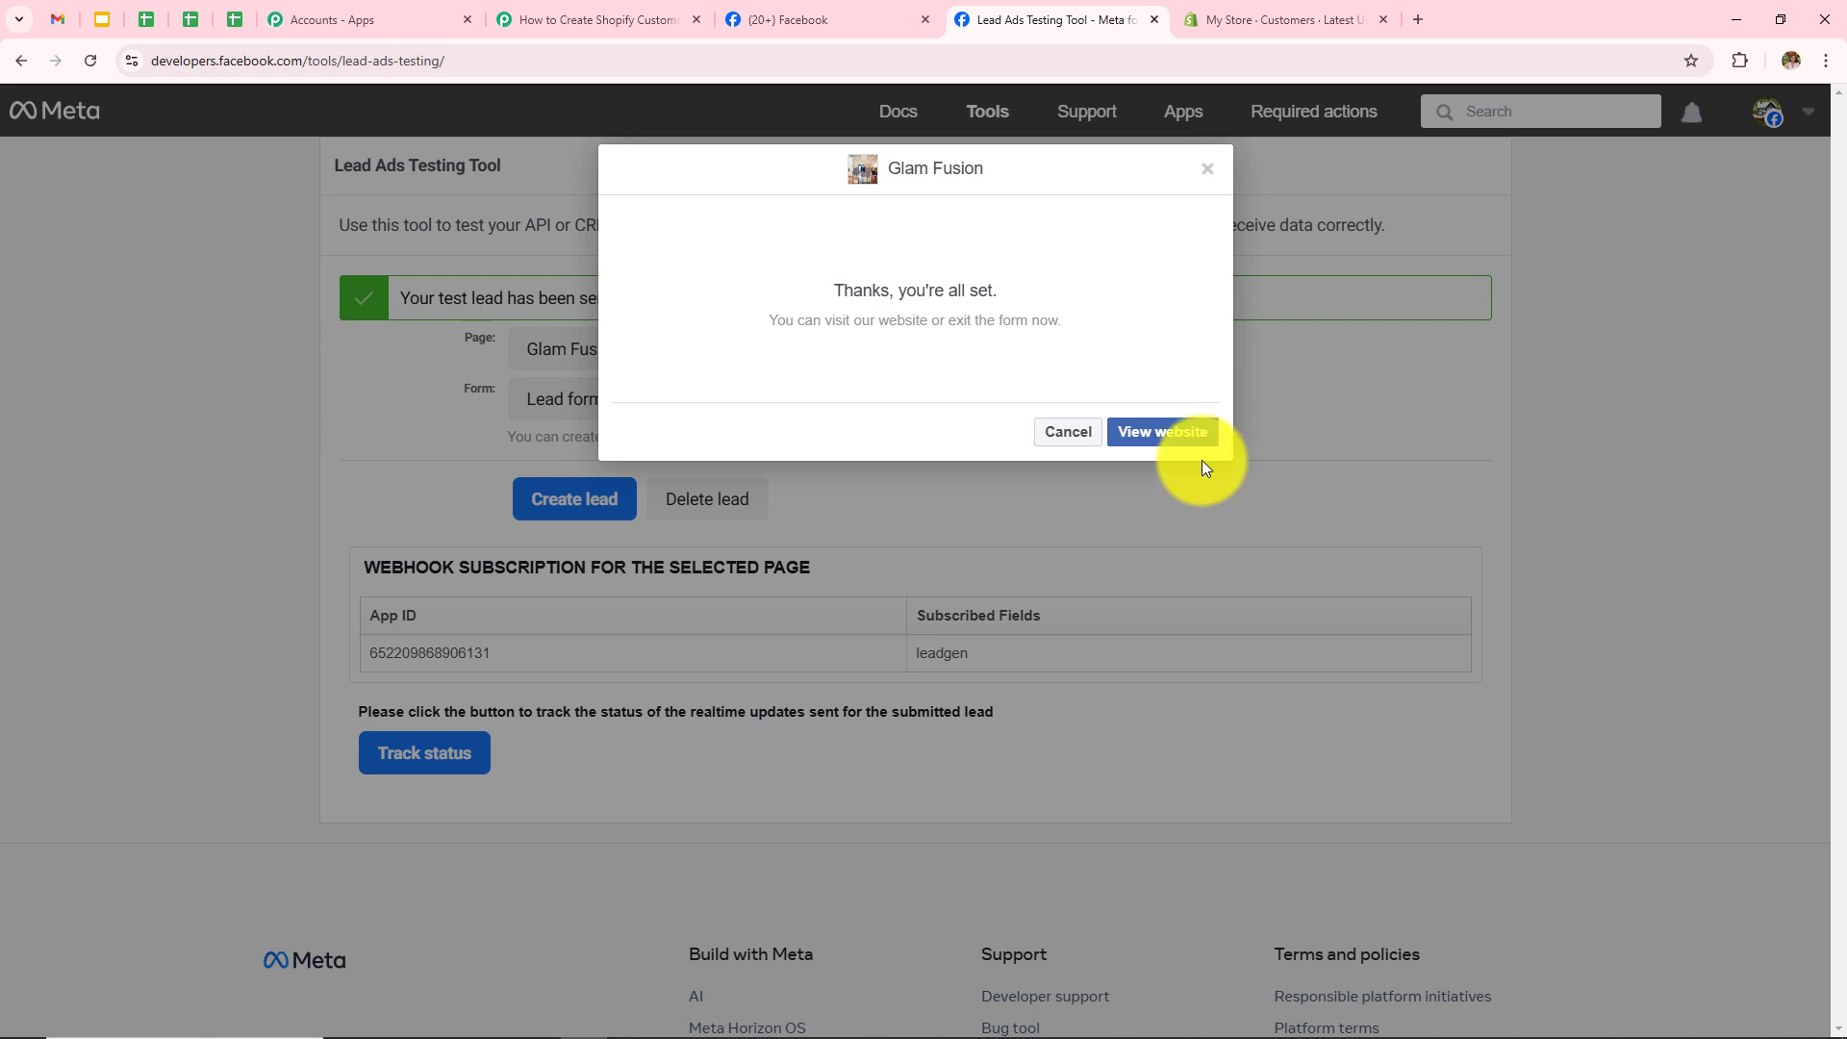
pyautogui.click(1207, 177)
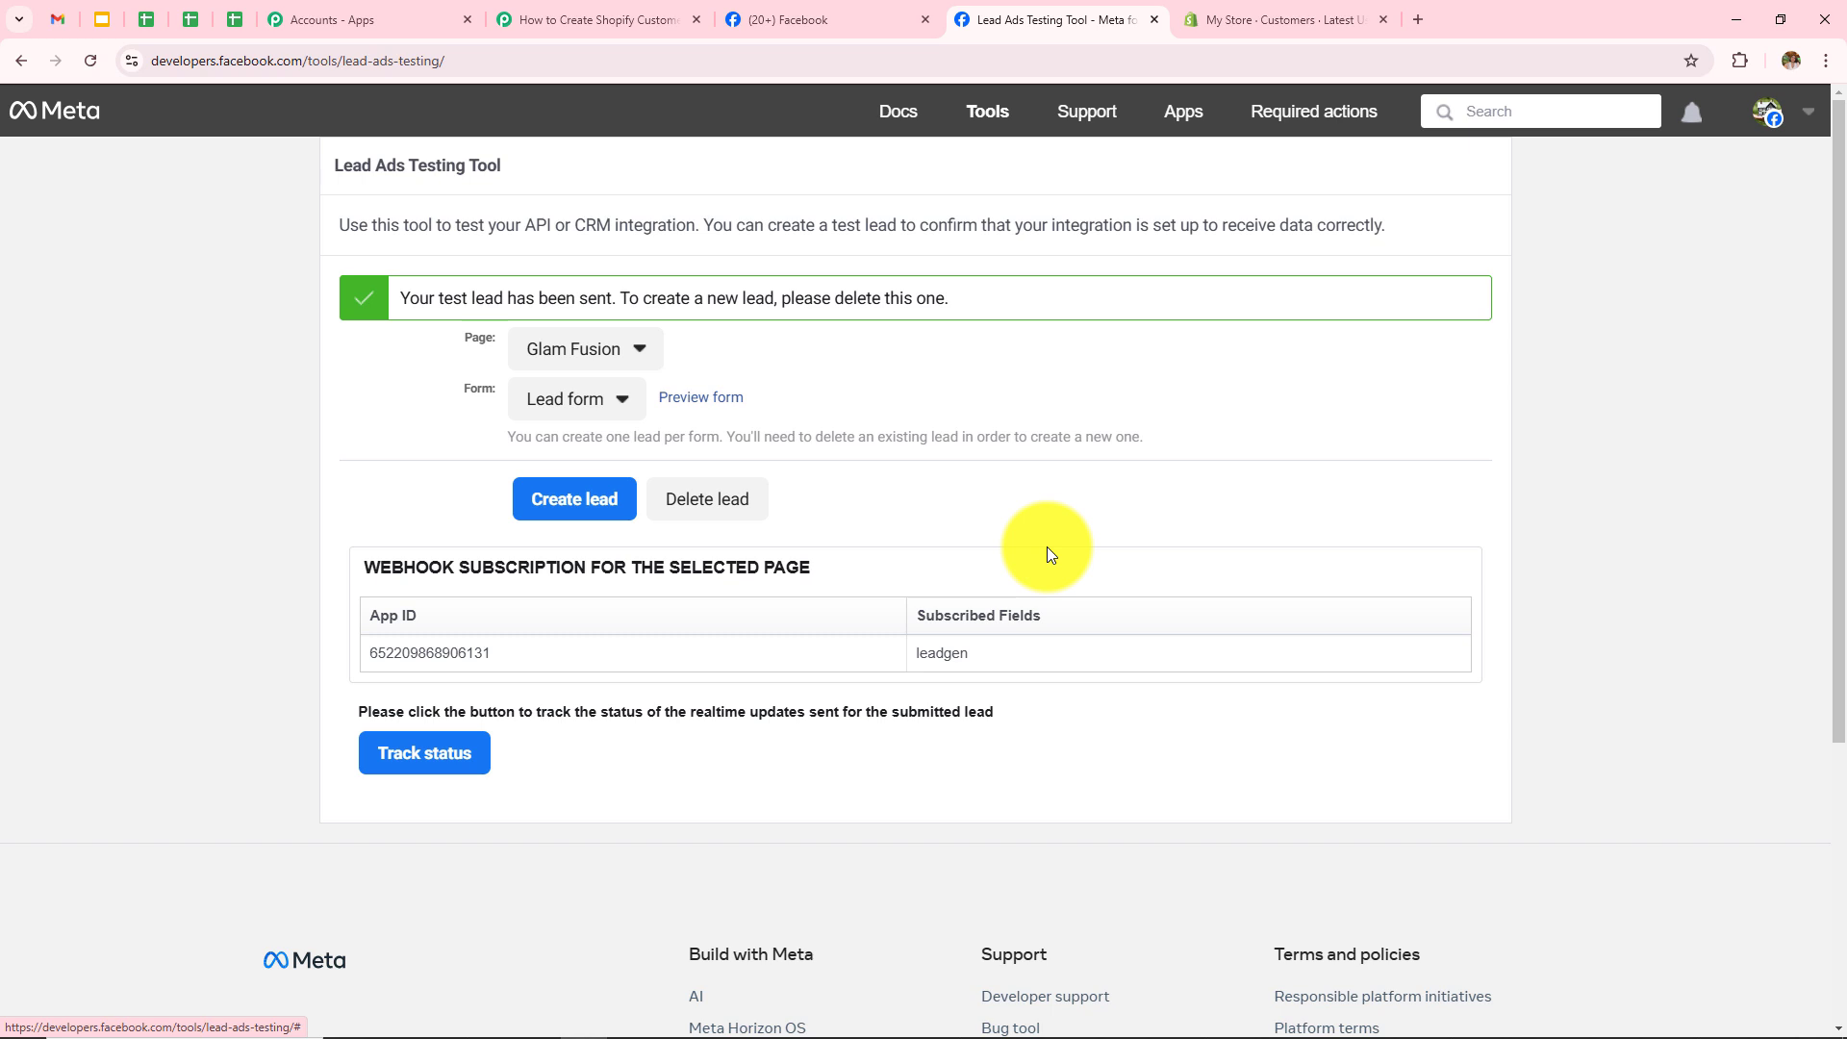
pyautogui.click(1270, 20)
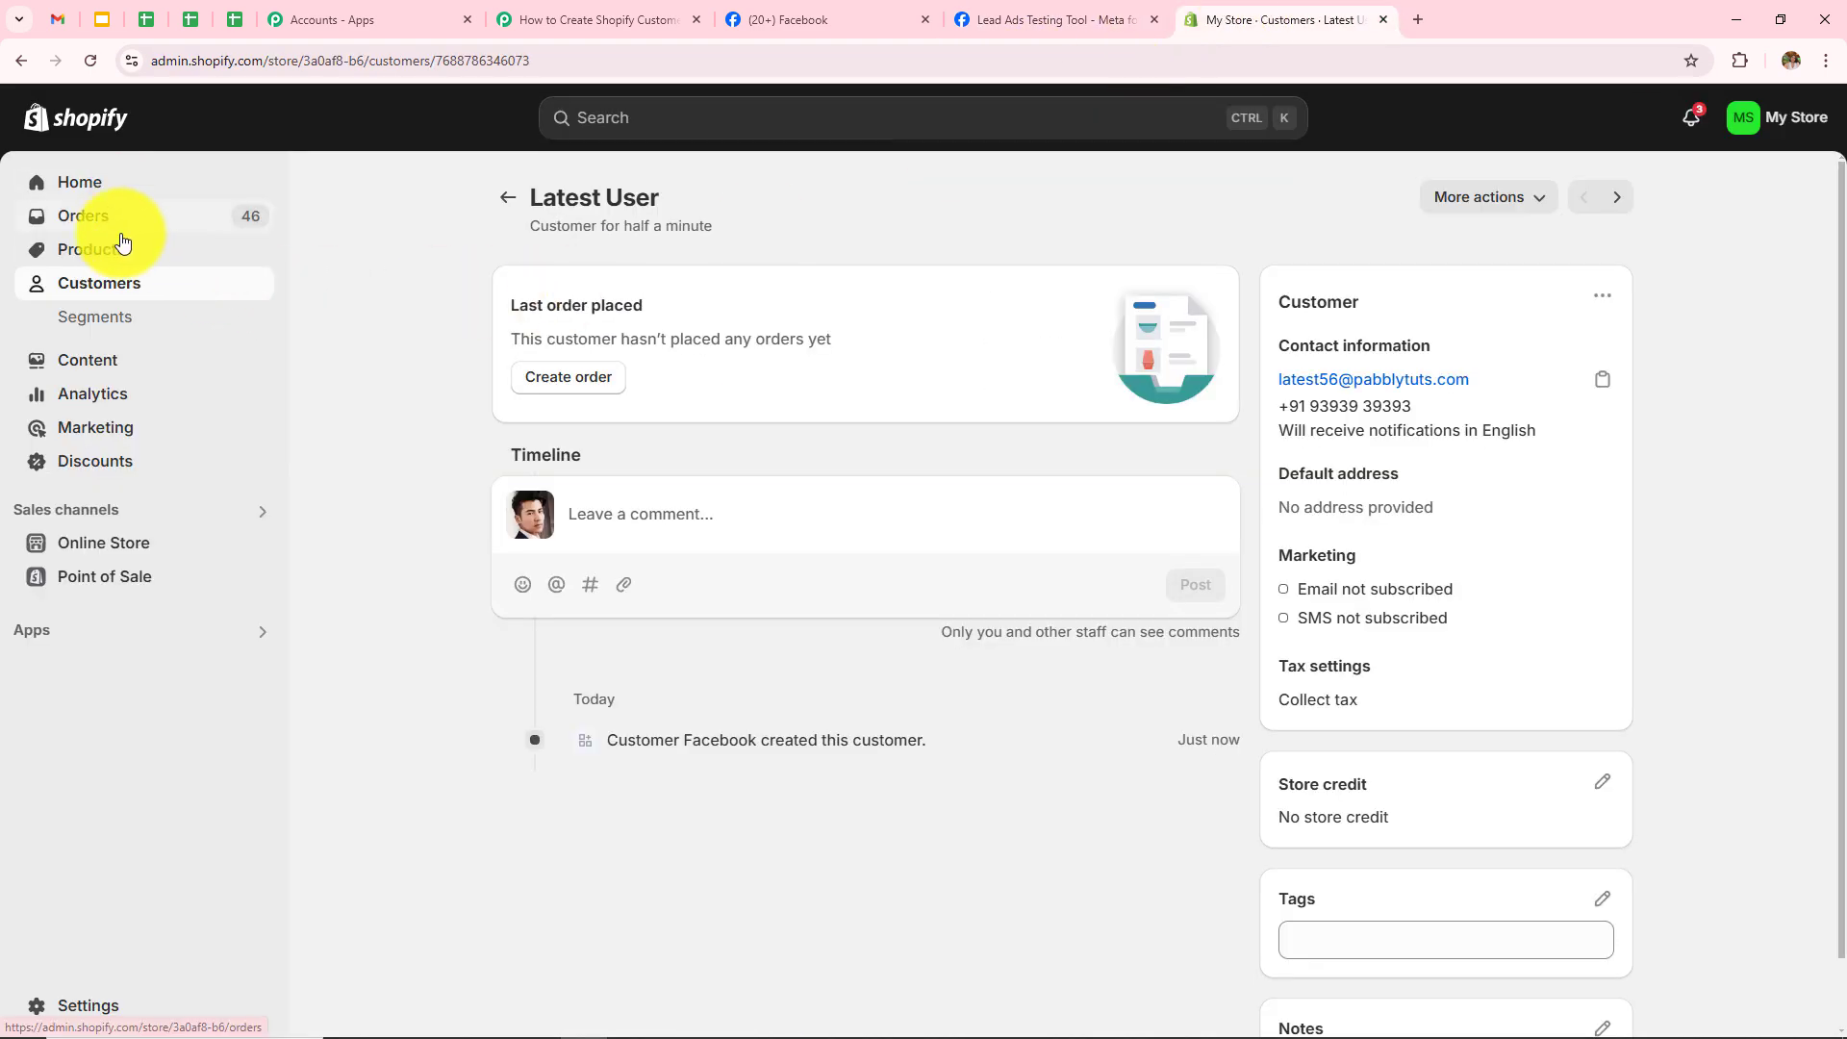
# Step: Open the newest Shopify customer, check the synced phone number, and return to the Pabbly workflow
pyautogui.click(21, 60)
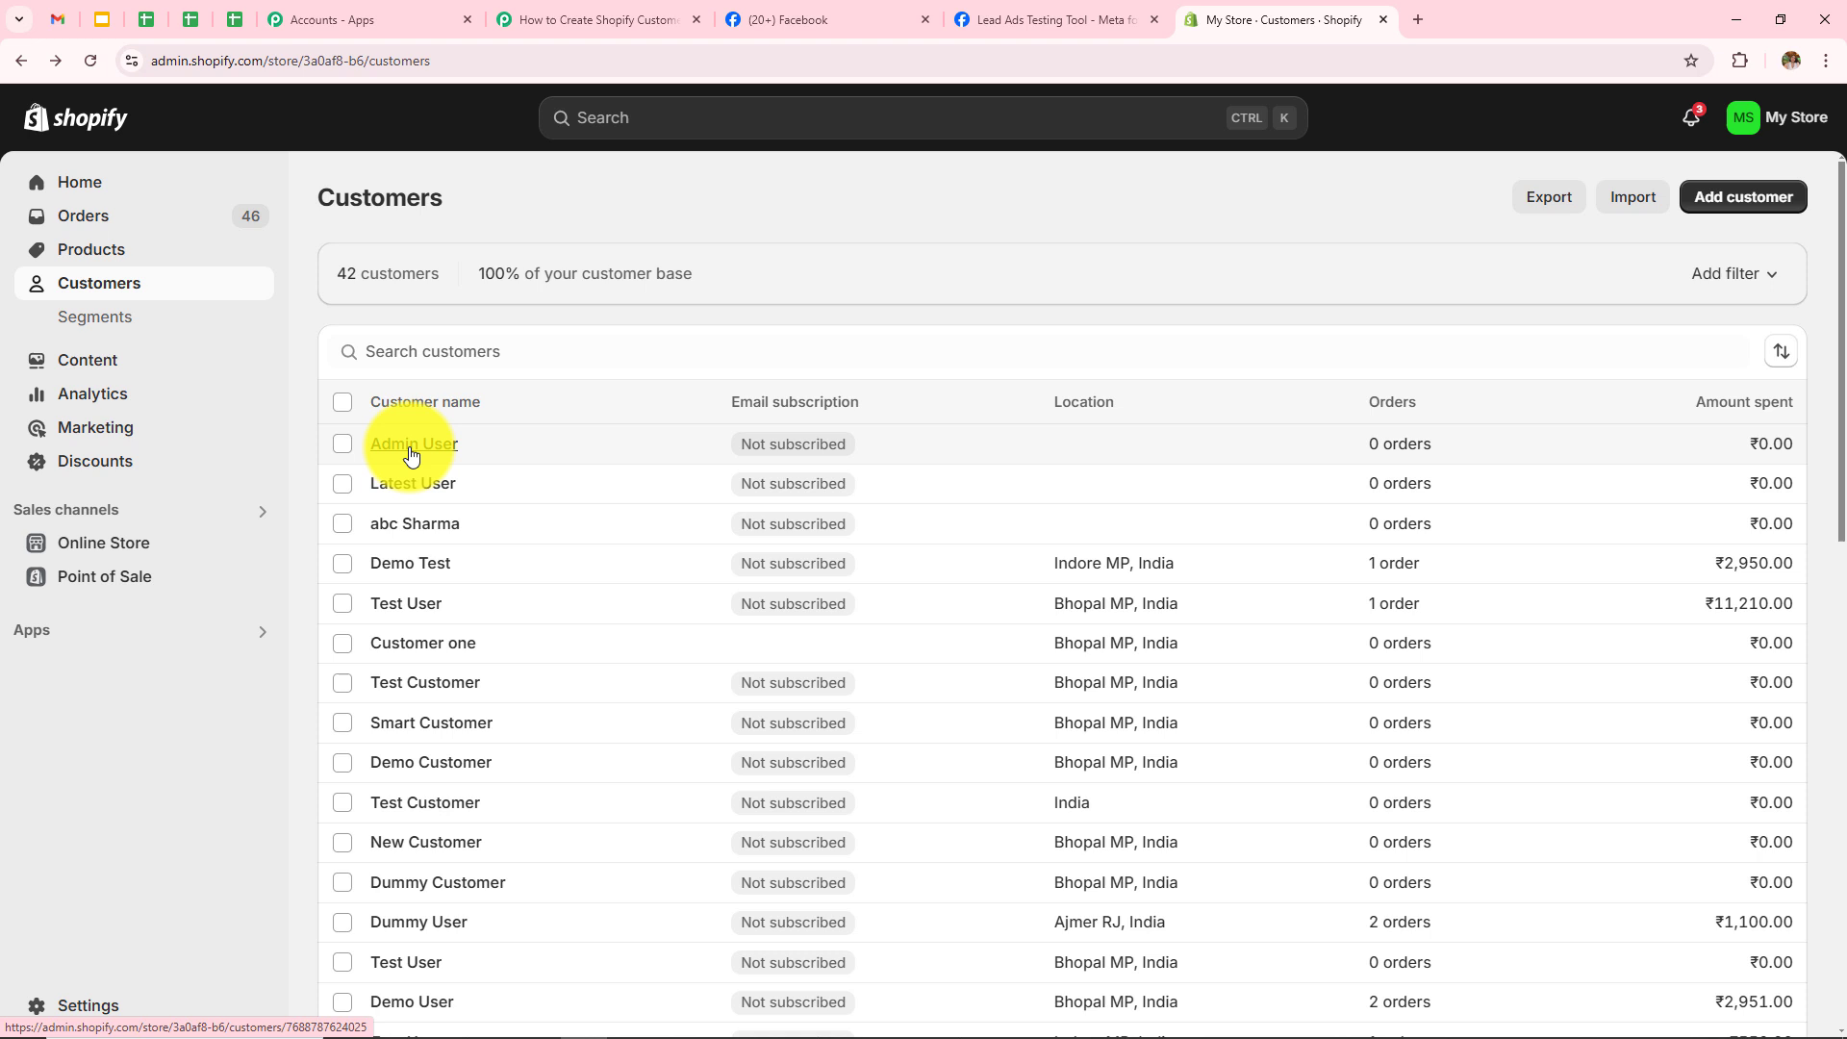
pyautogui.click(411, 456)
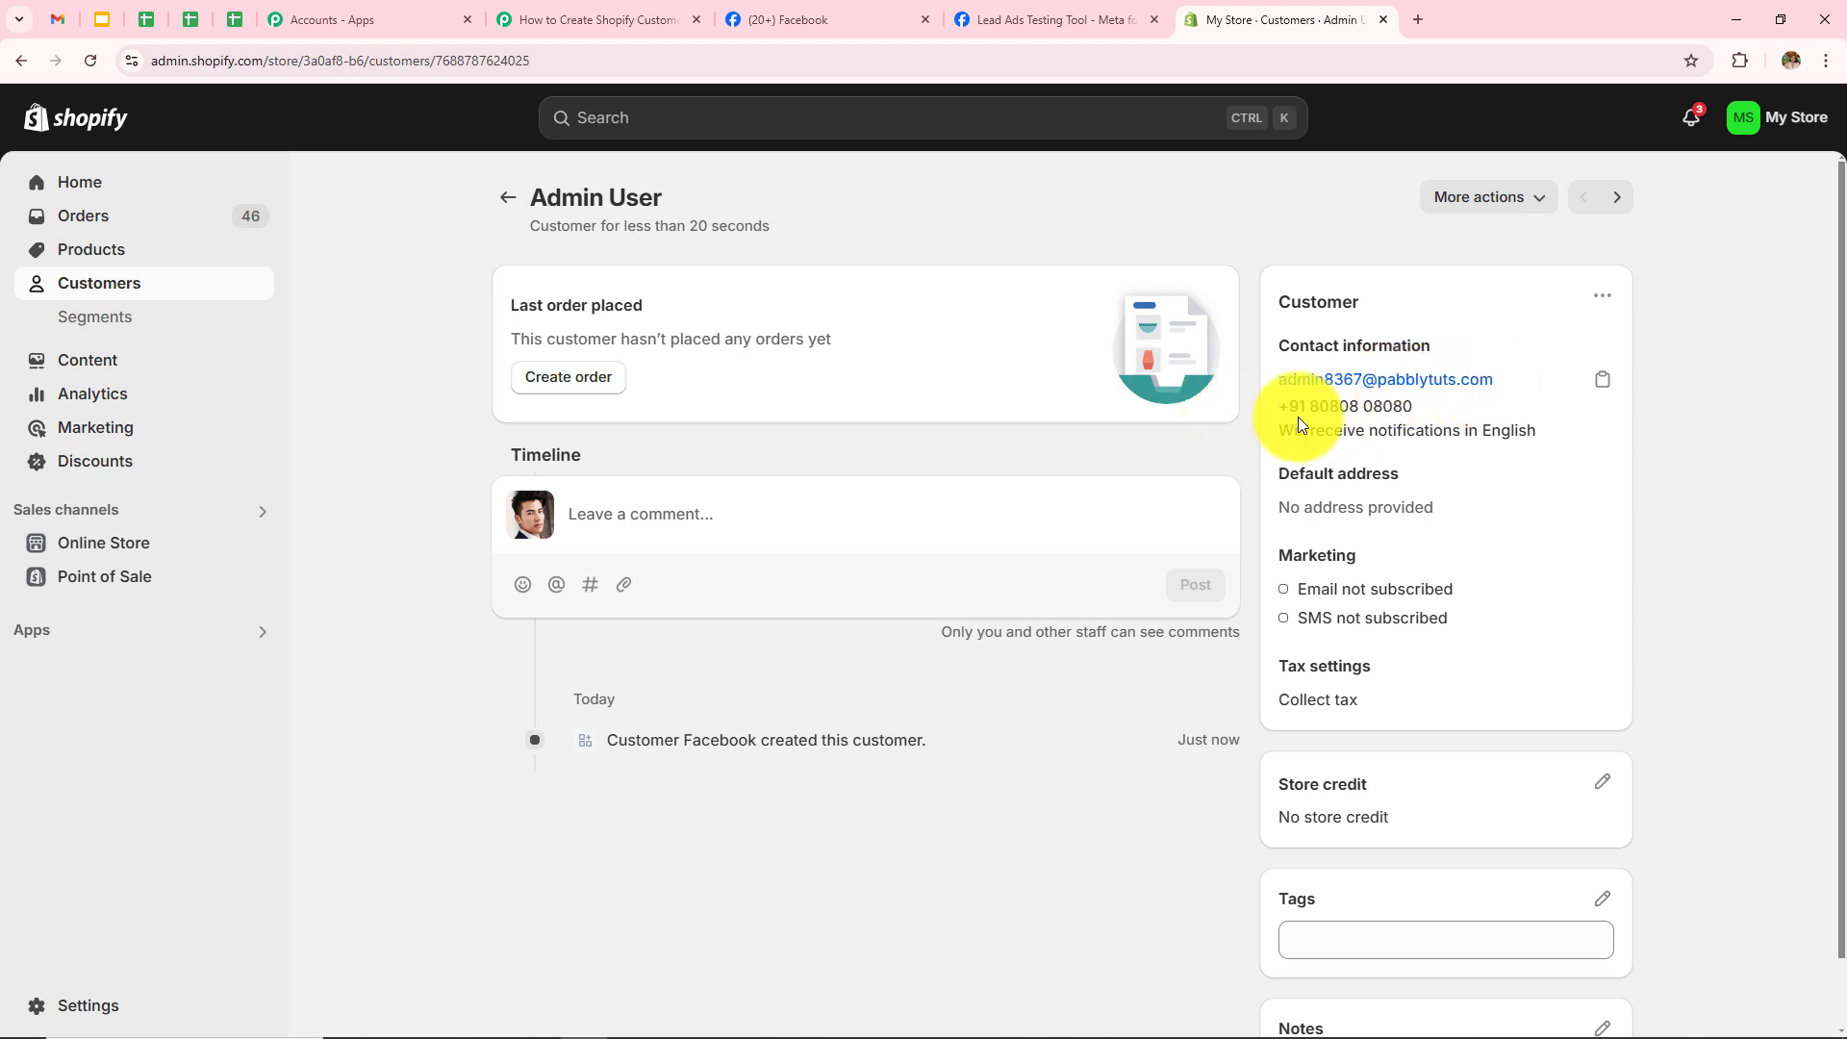
pyautogui.moveTo(1281, 408); pyautogui.dragTo(1440, 404)
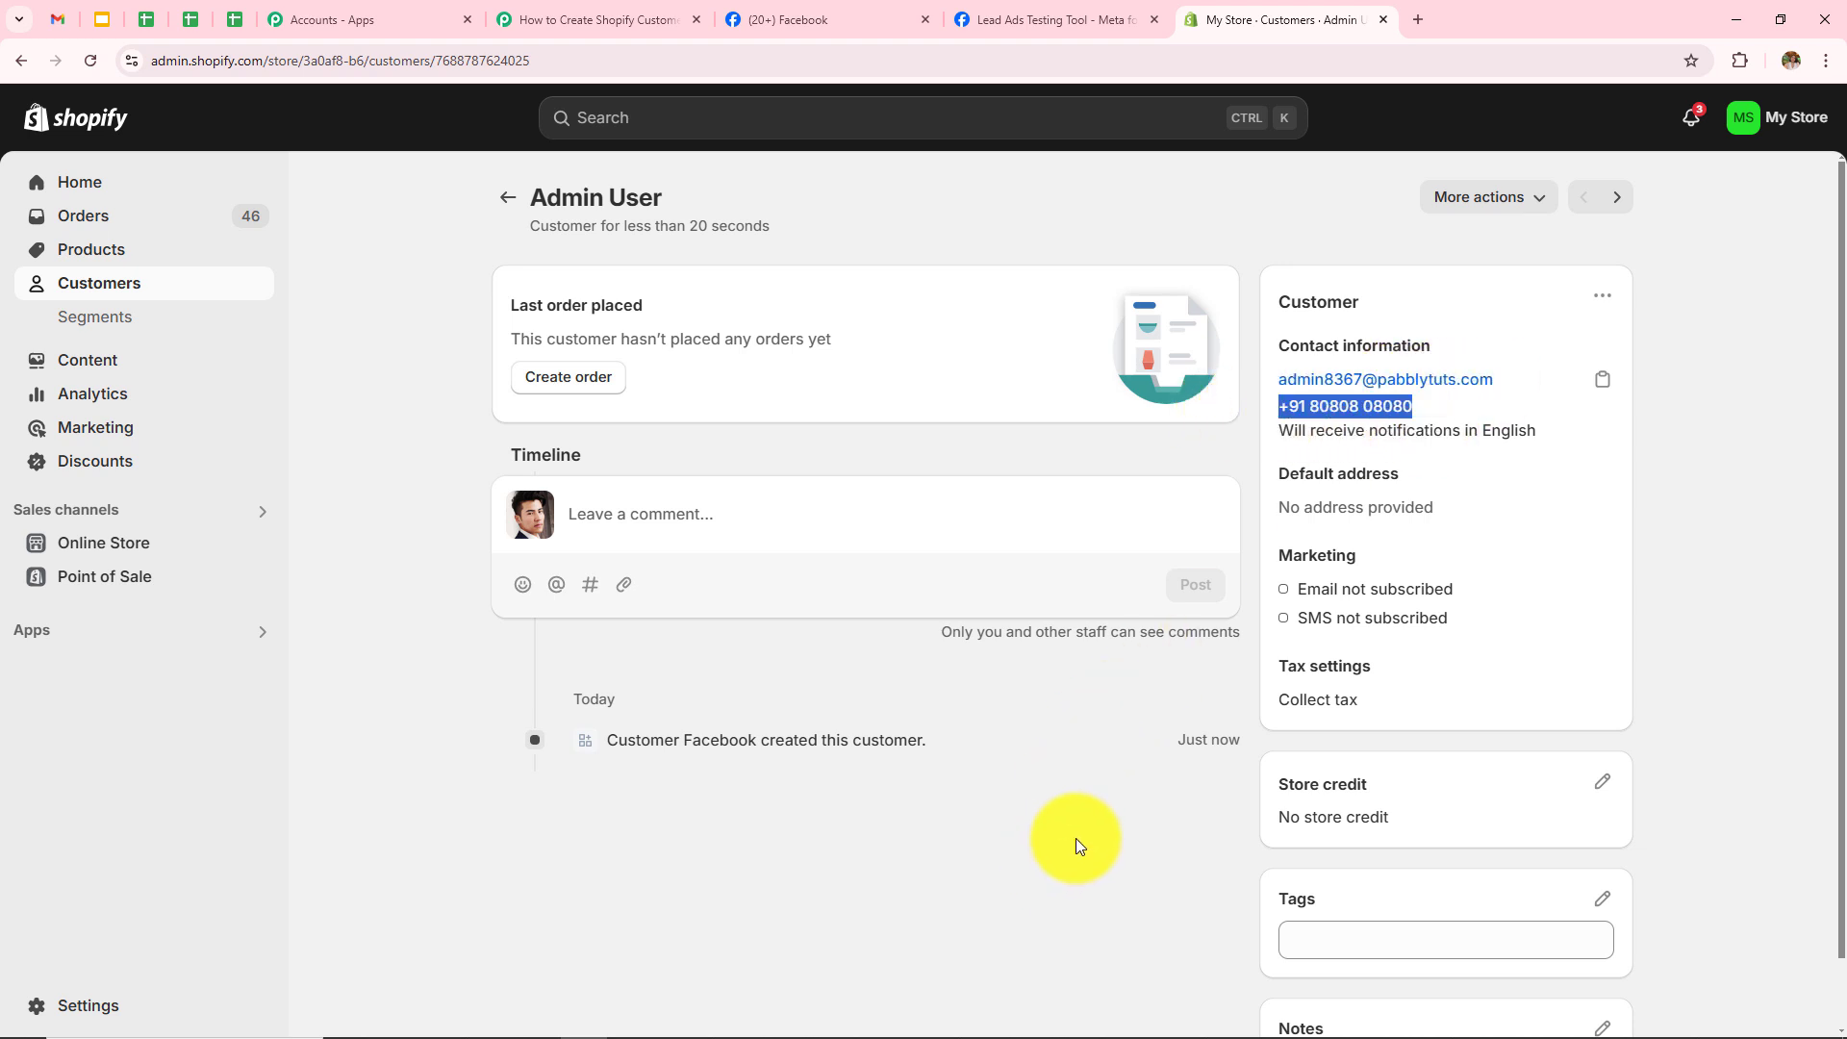
pyautogui.click(607, 19)
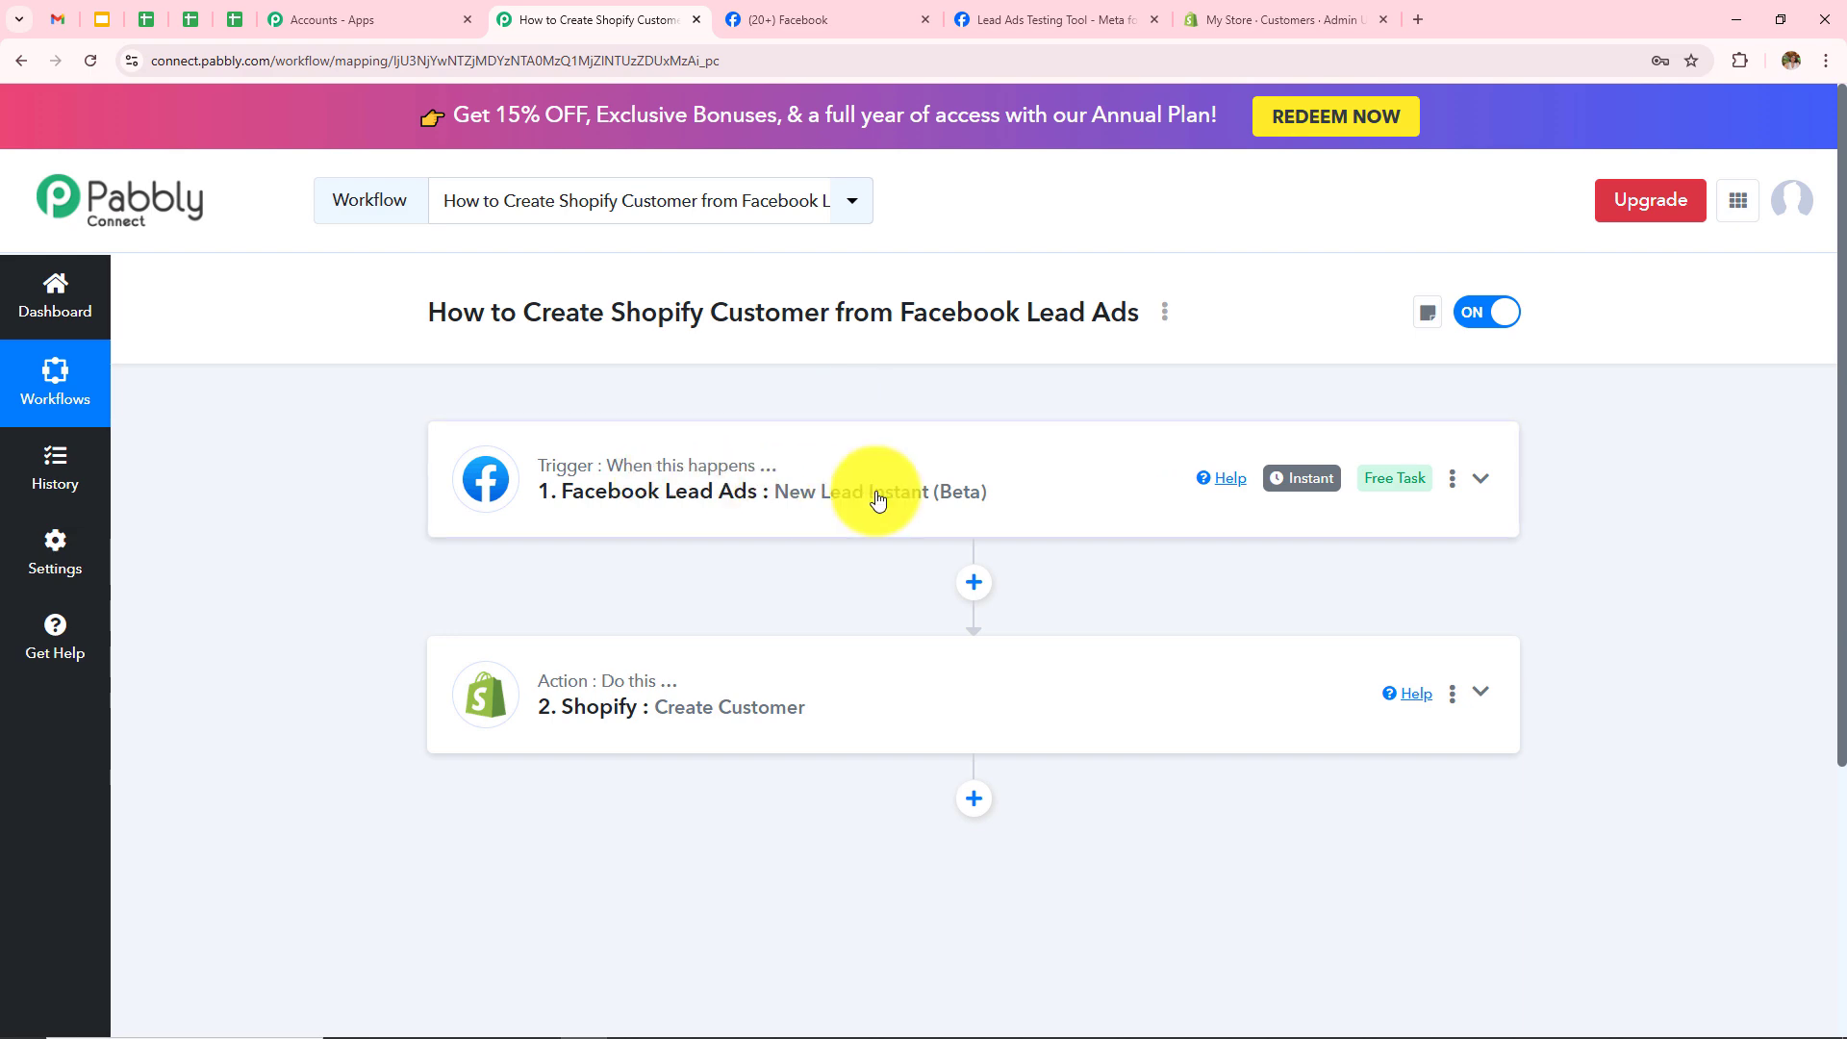
pyautogui.click(703, 498)
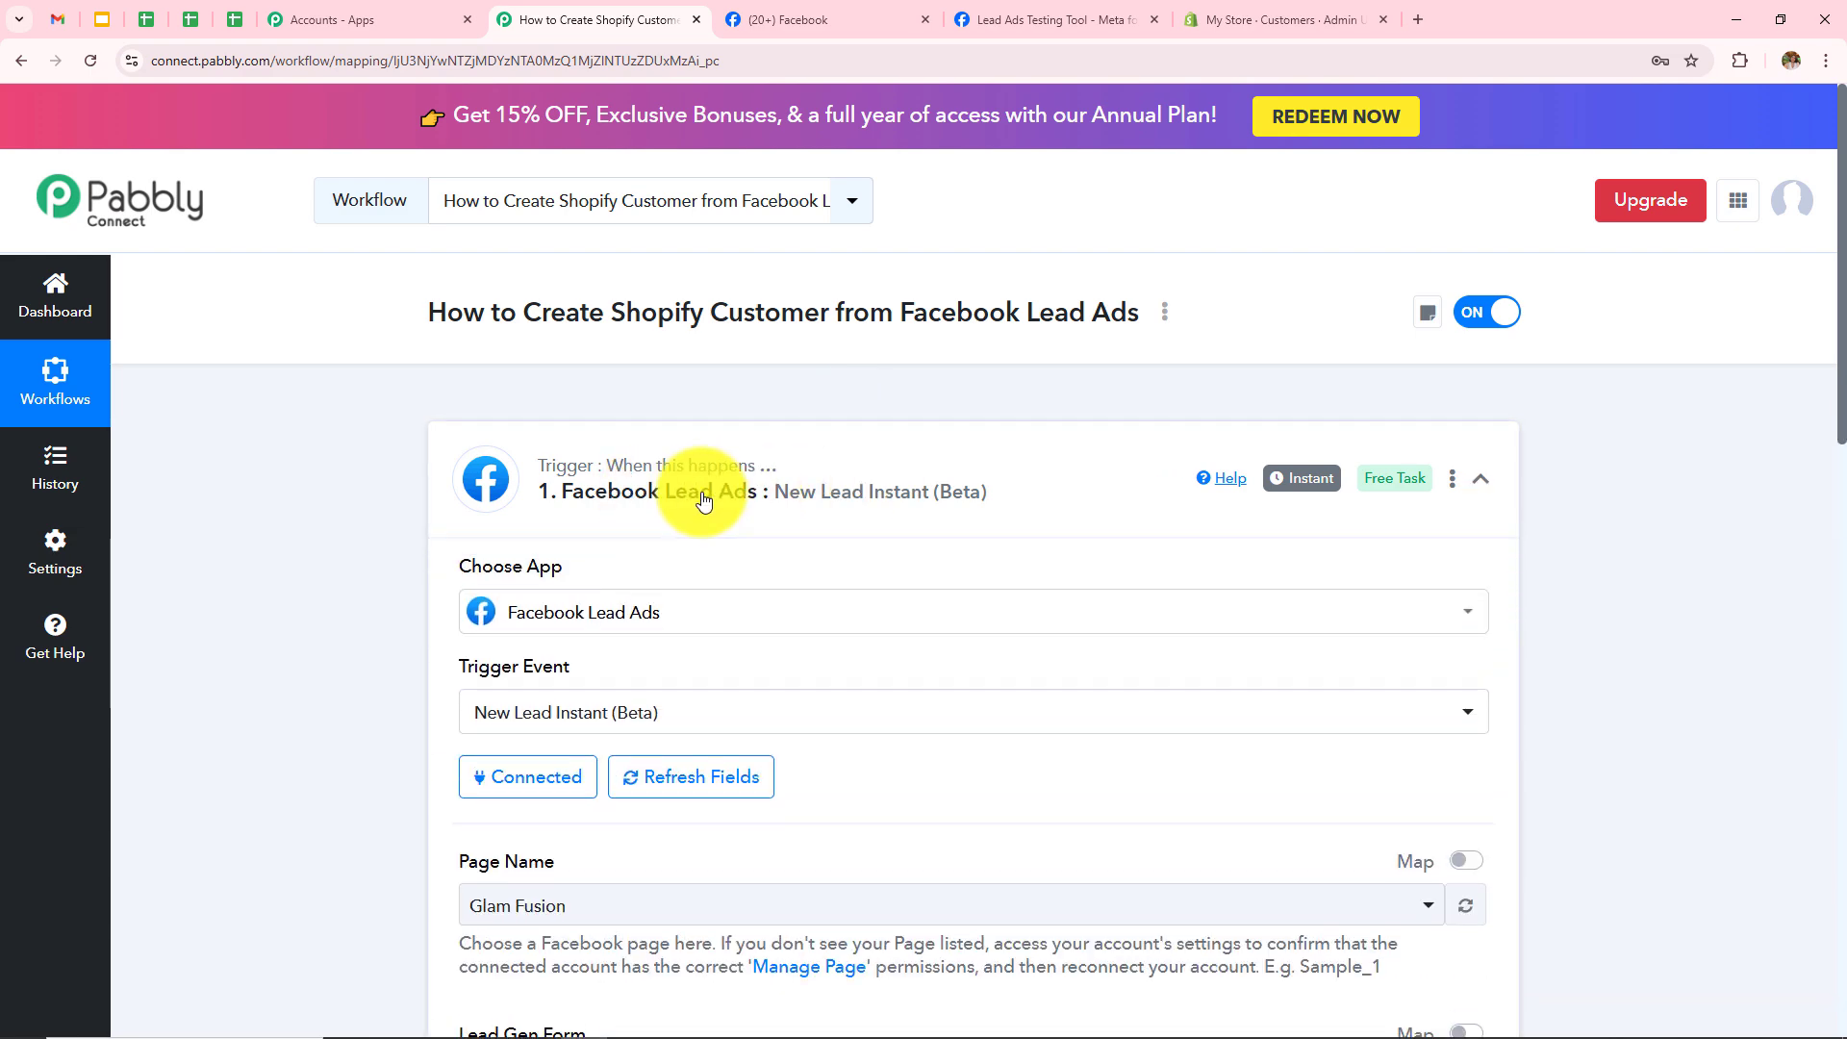
pyautogui.scroll(-4, 703, 498)
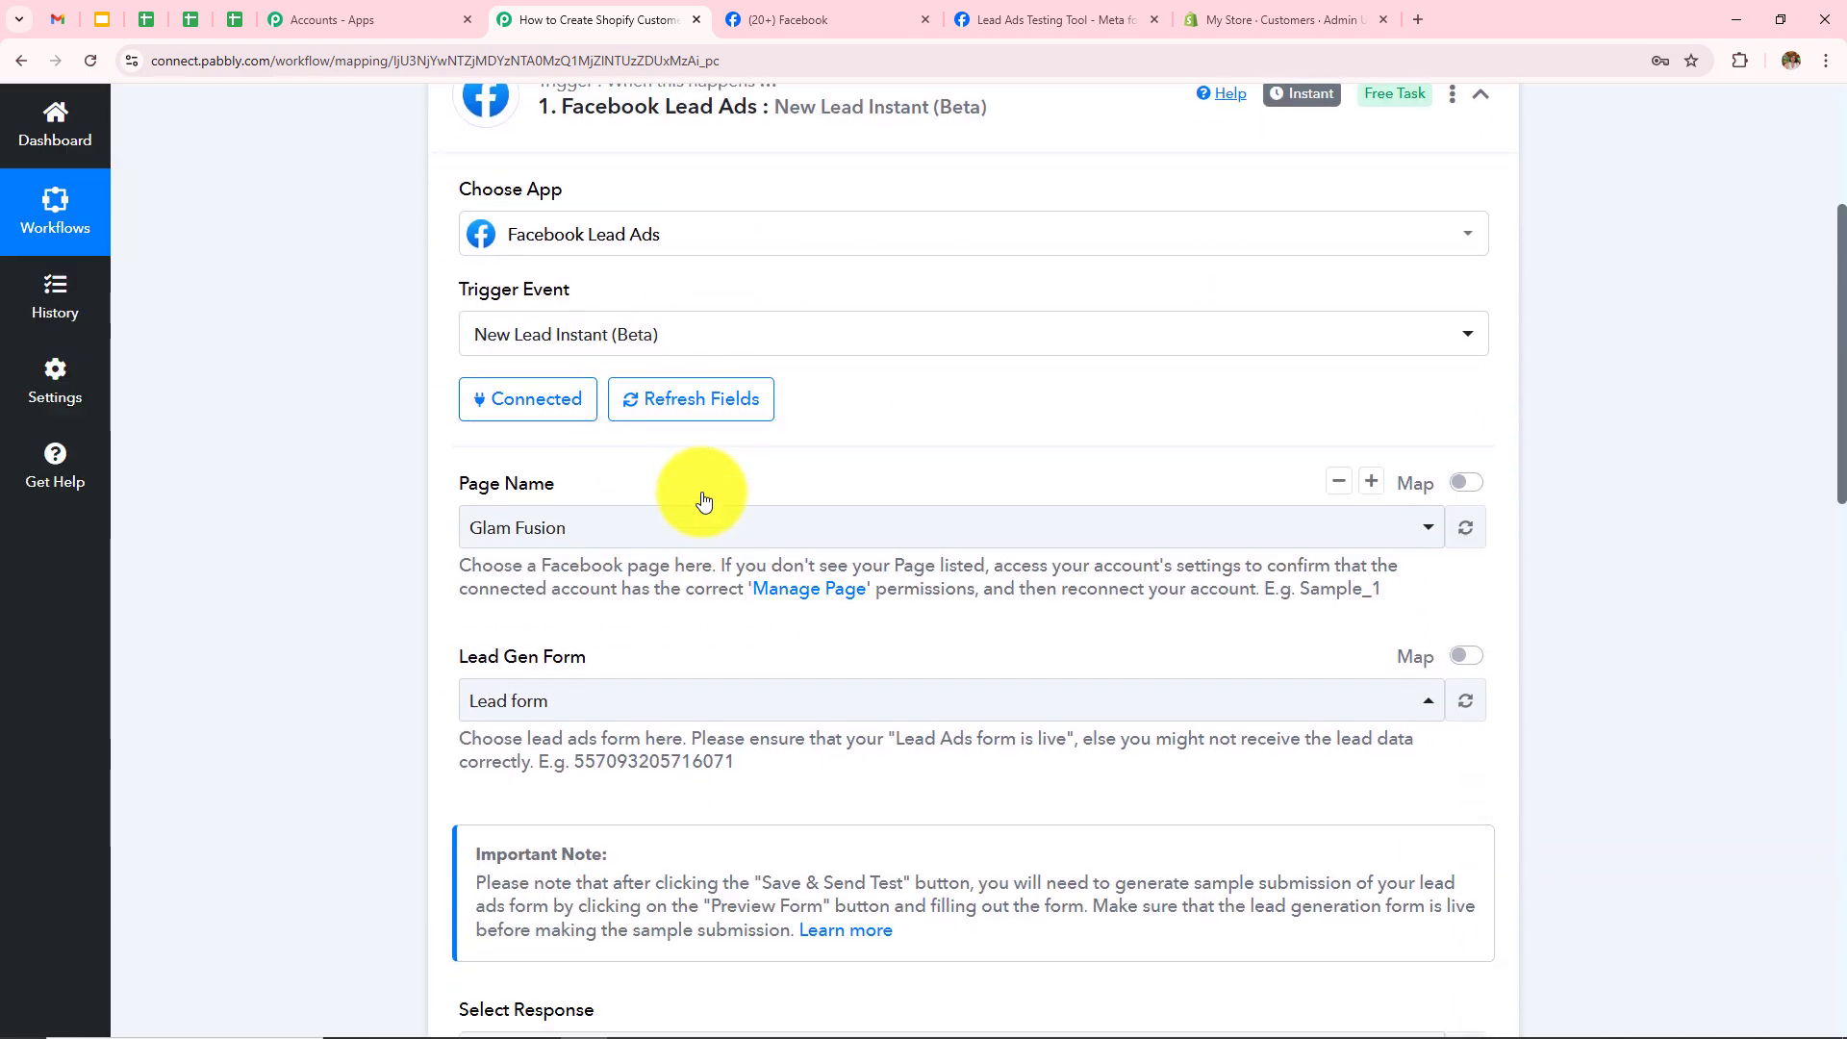
pyautogui.moveTo(448, 483); pyautogui.dragTo(672, 523)
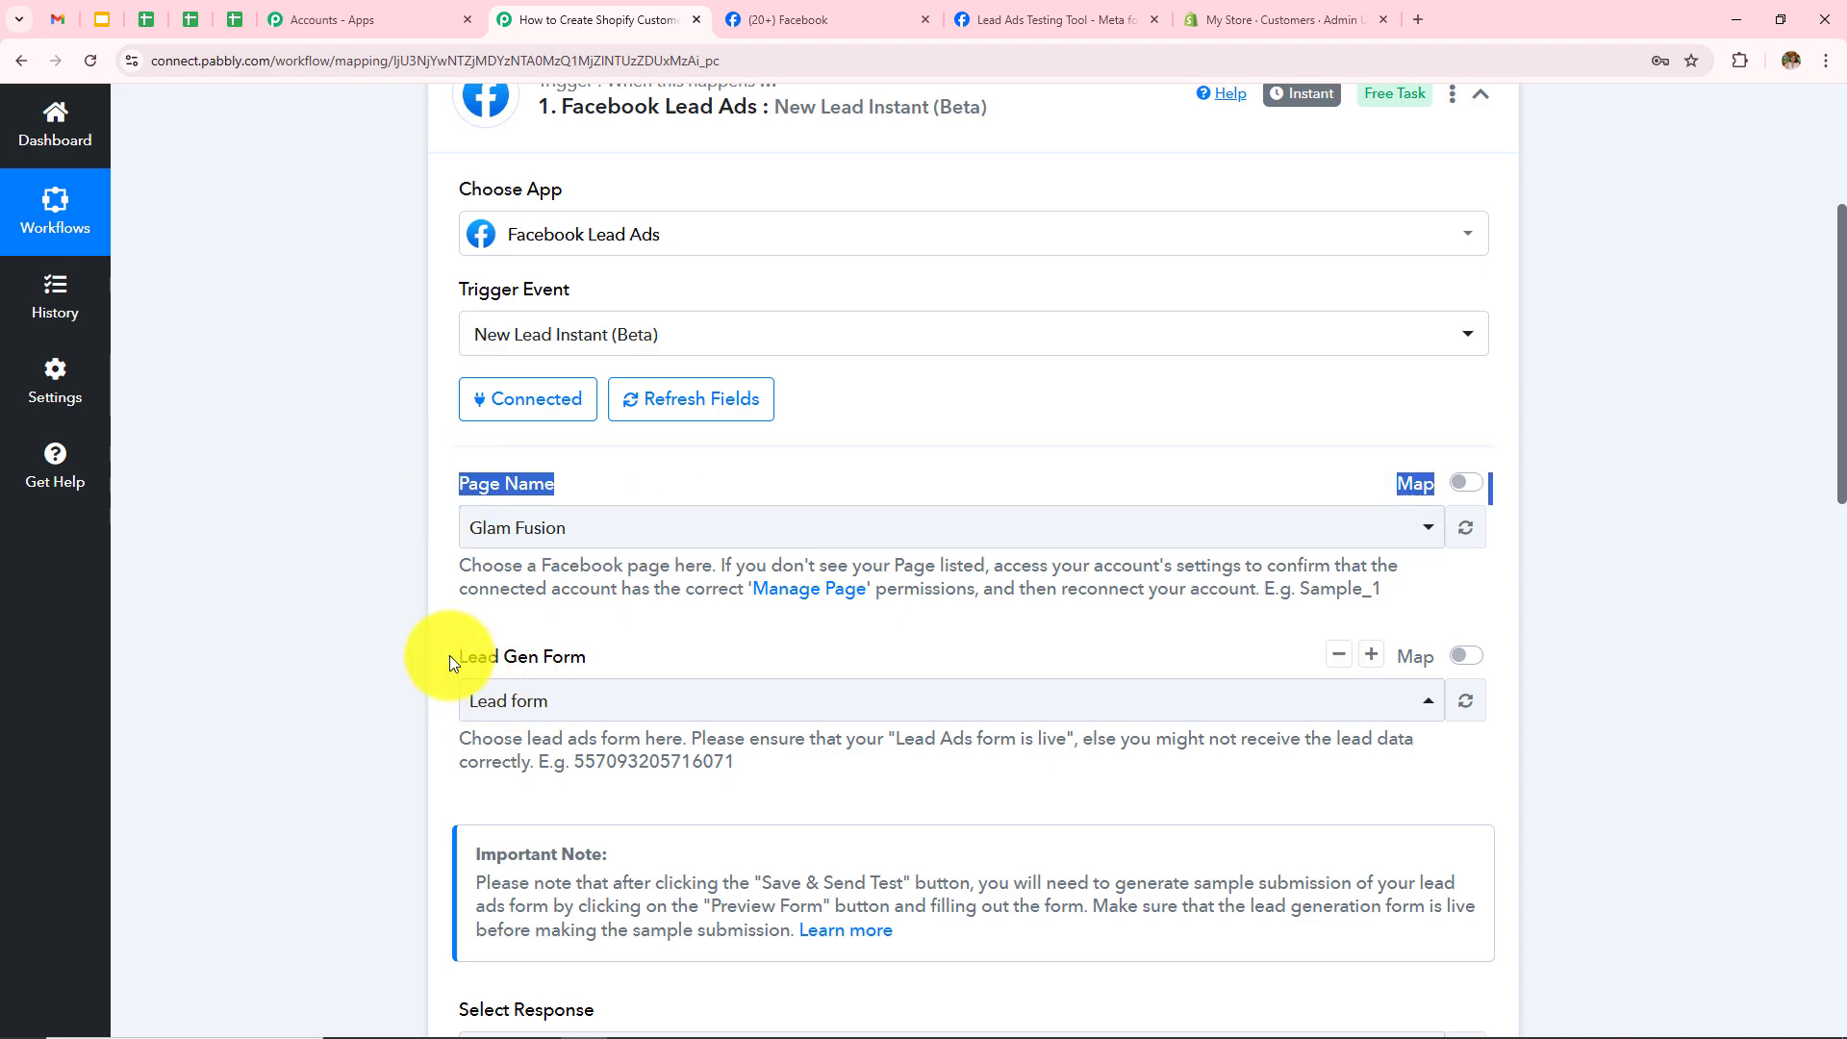
pyautogui.moveTo(446, 648); pyautogui.dragTo(672, 660)
pyautogui.click(314, 656)
pyautogui.scroll(-10, 1319, 510)
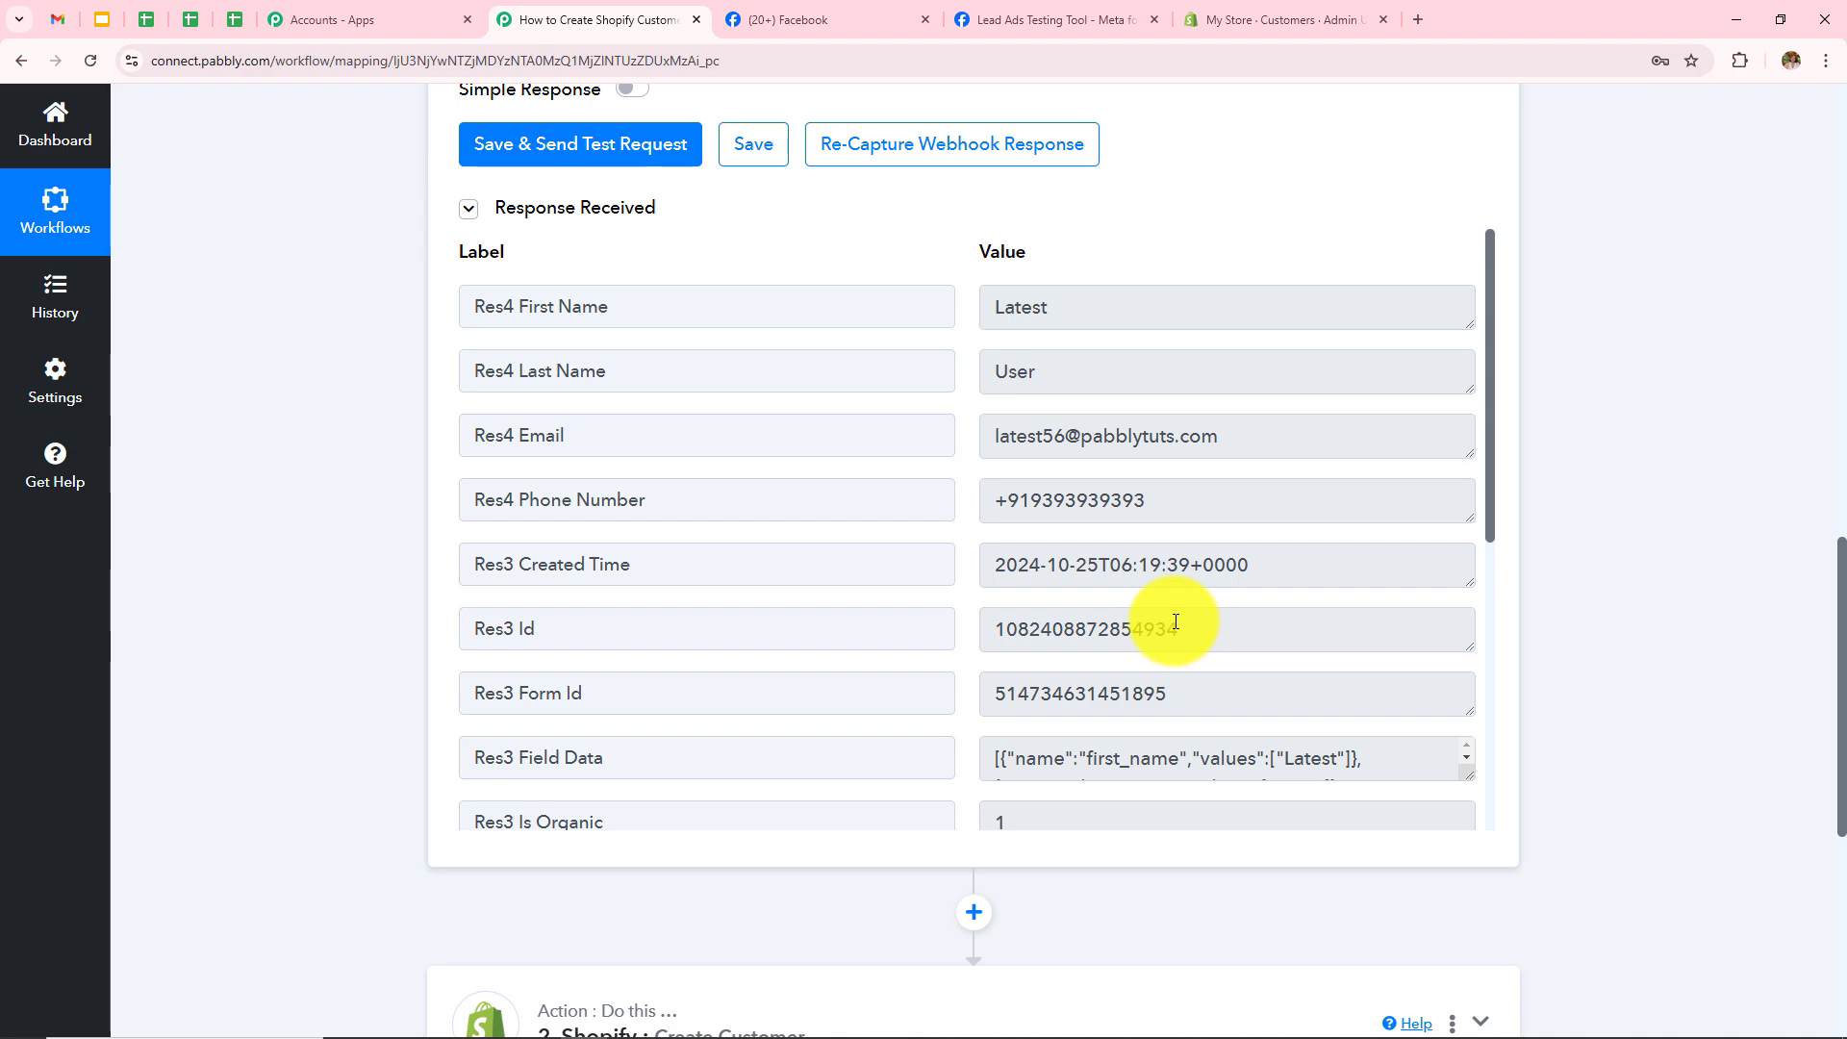
pyautogui.scroll(12, 1176, 622)
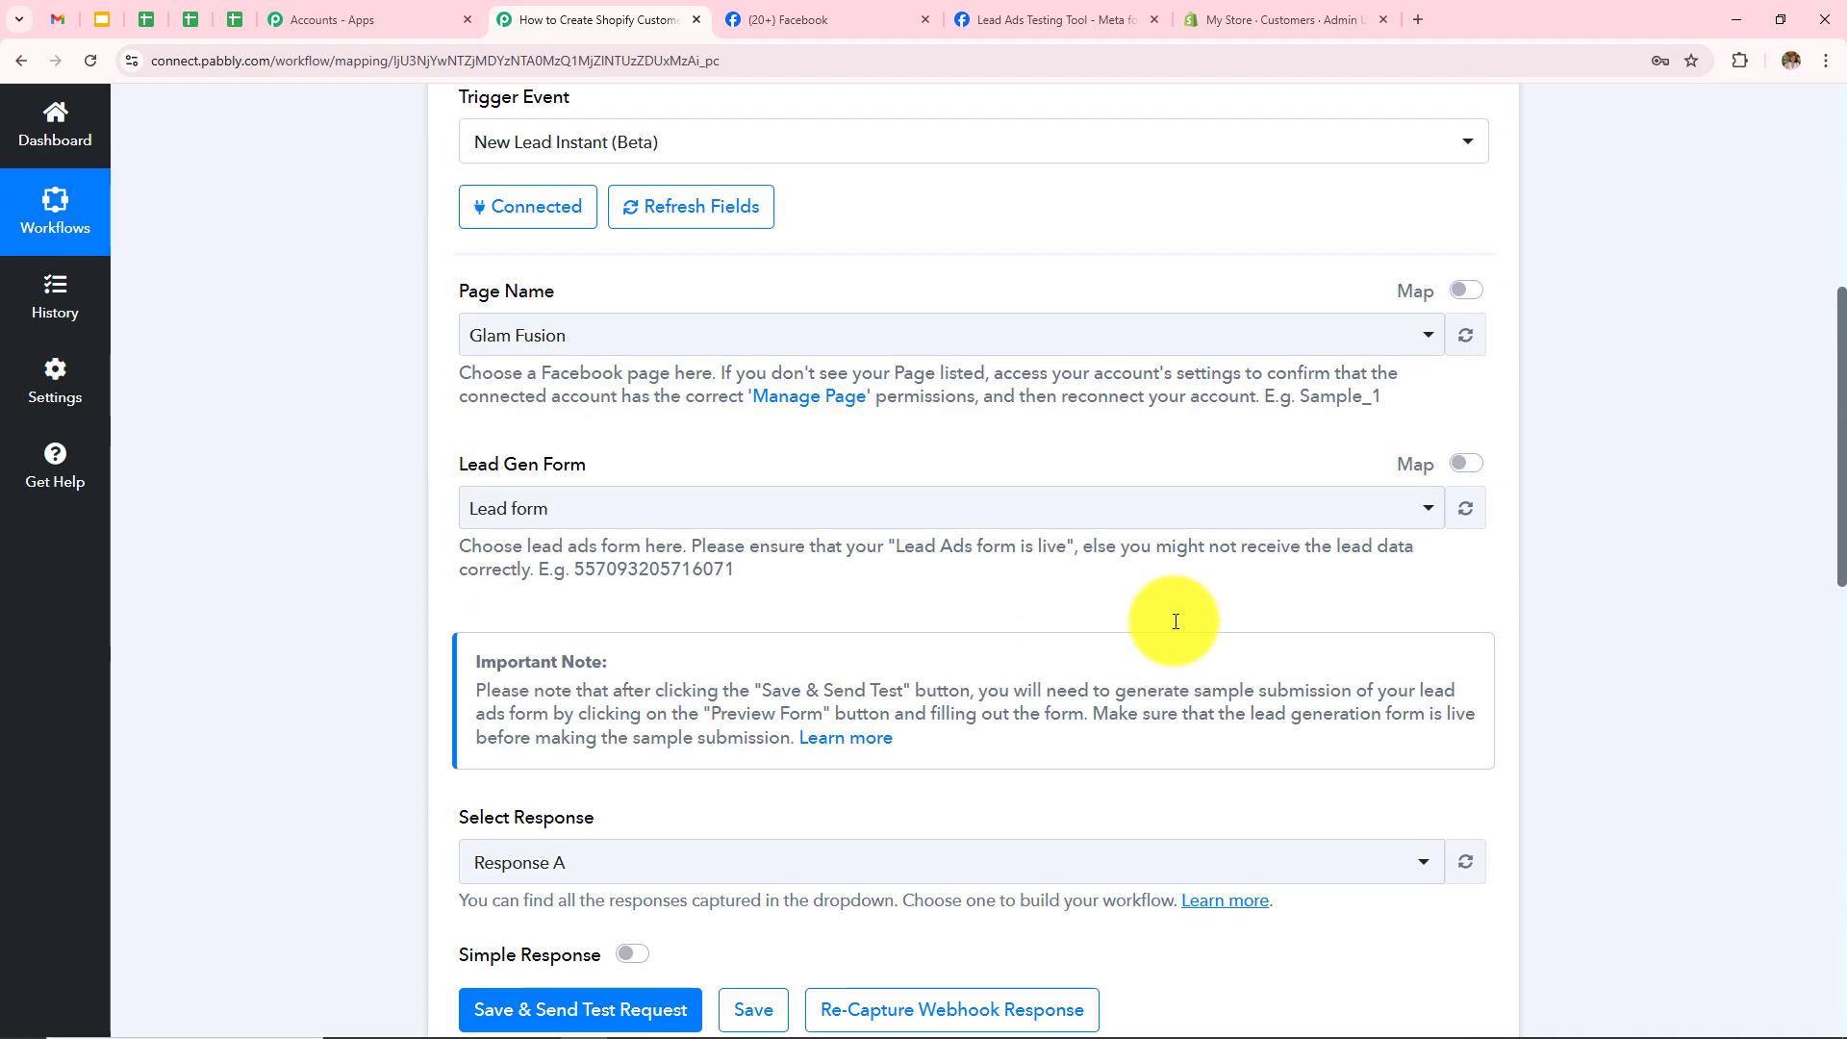
pyautogui.moveTo(539, 299); pyautogui.dragTo(991, 318)
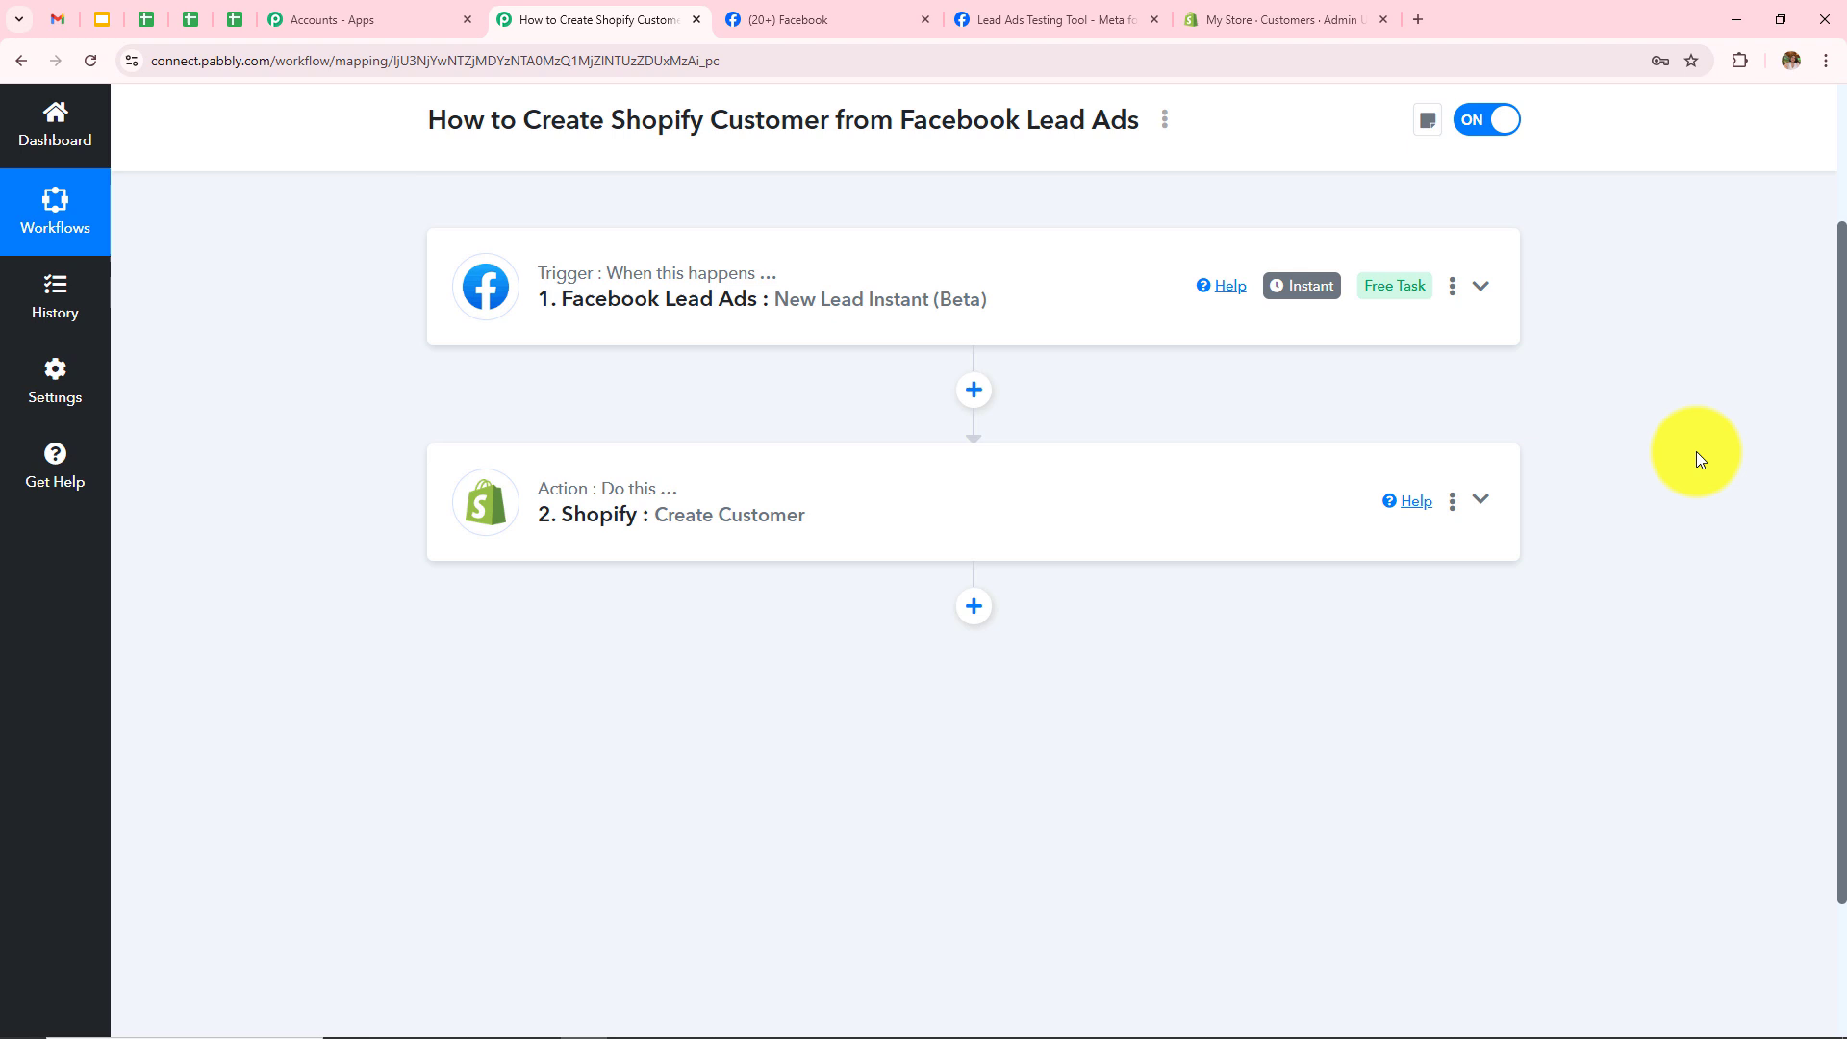
pyautogui.click(849, 541)
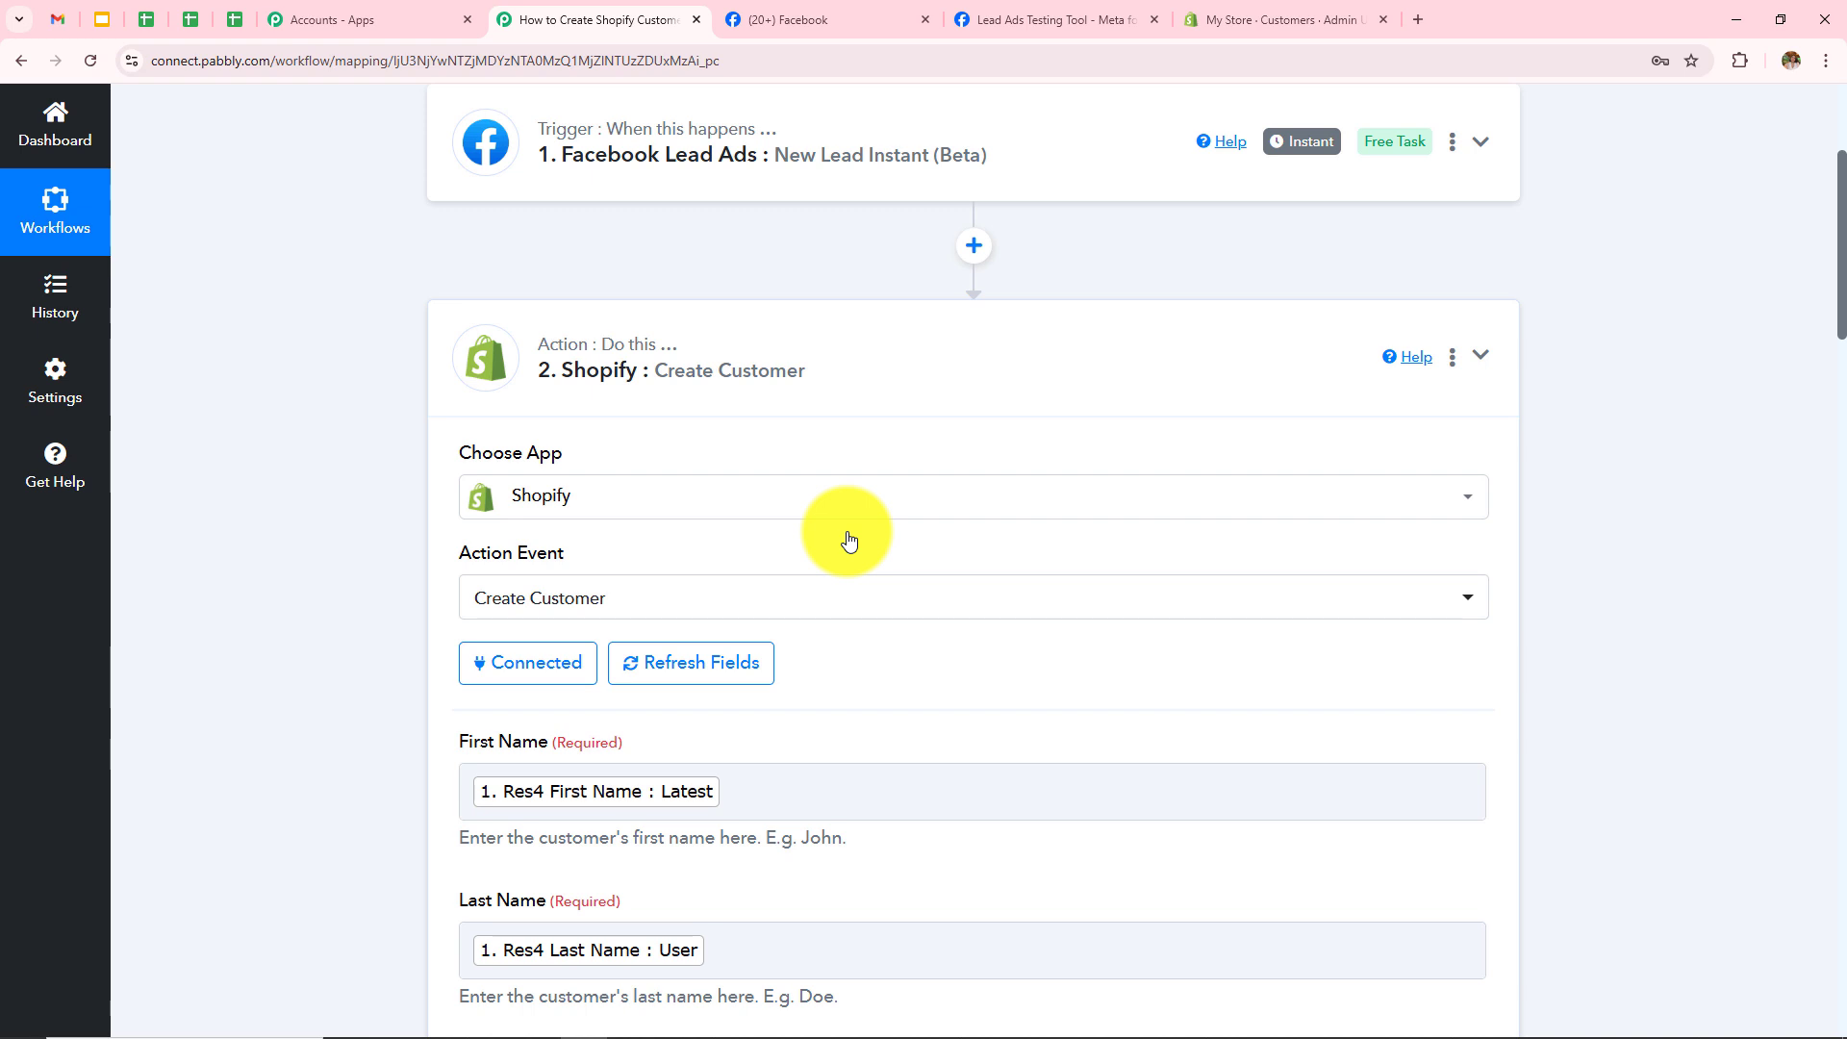
pyautogui.scroll(-3, 847, 531)
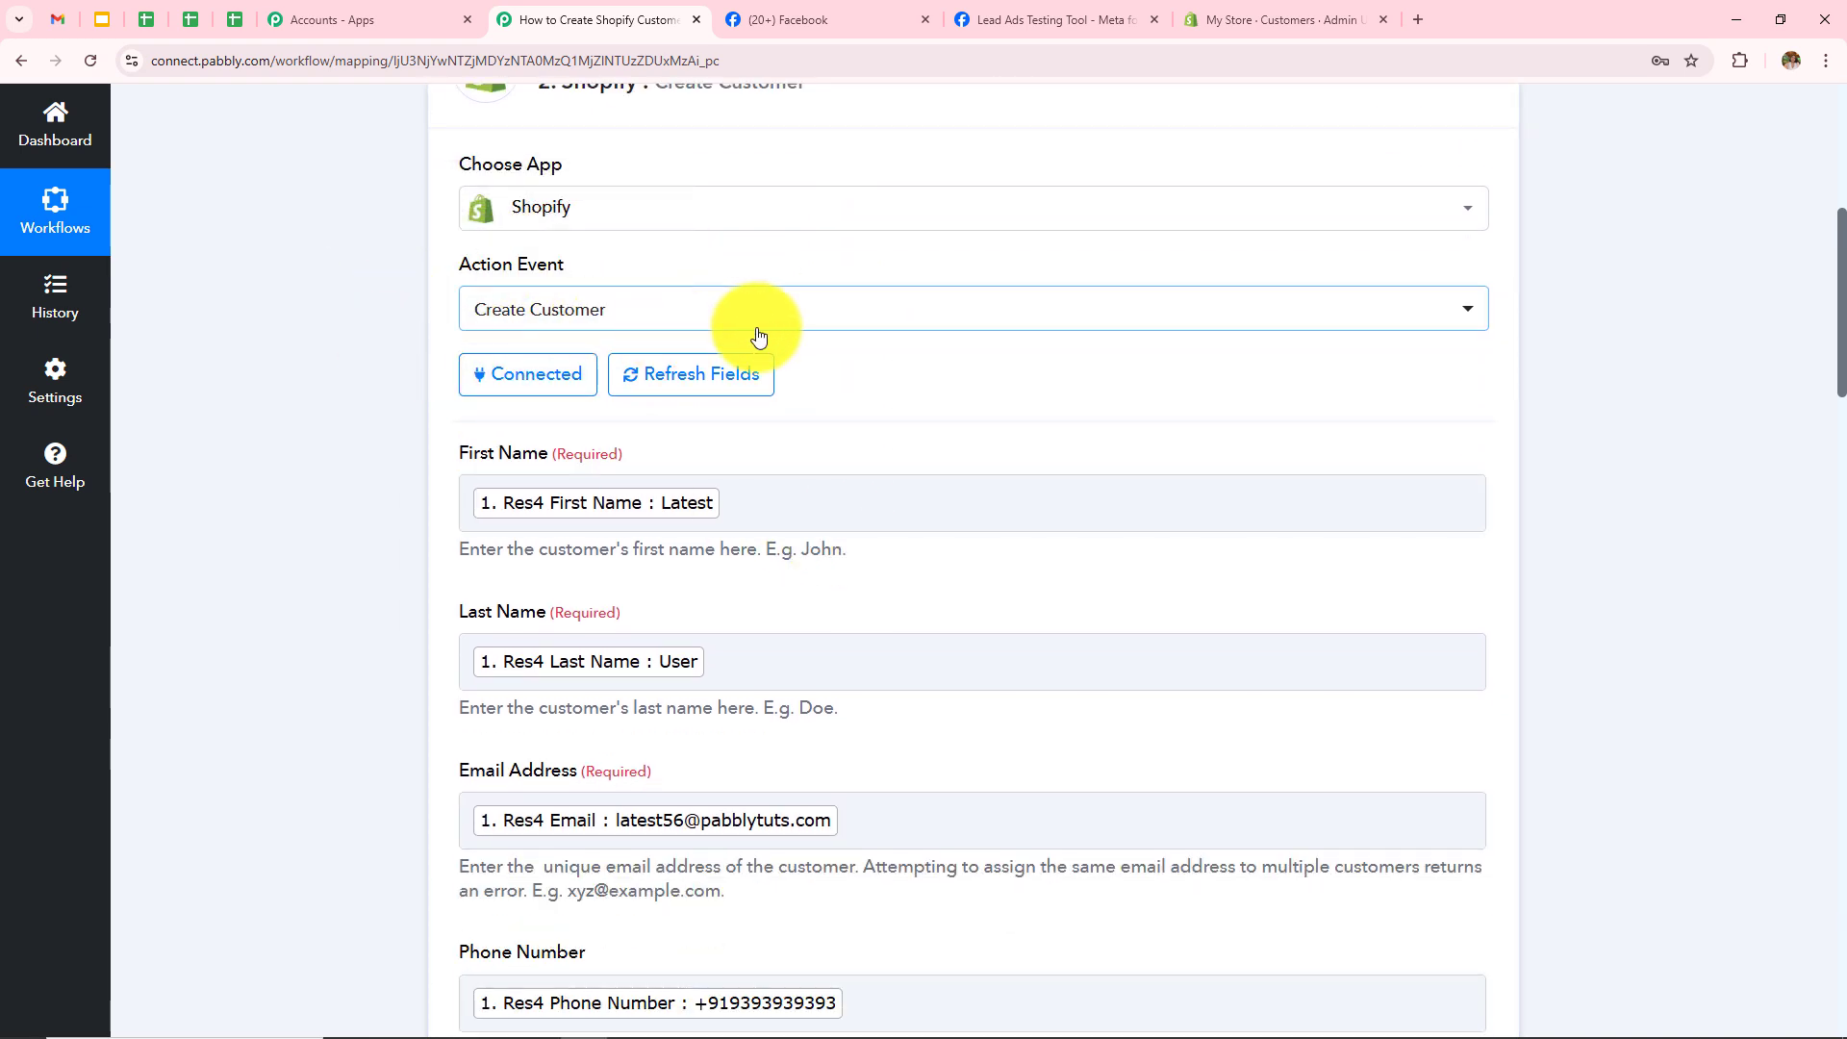
pyautogui.scroll(5, 793, 332)
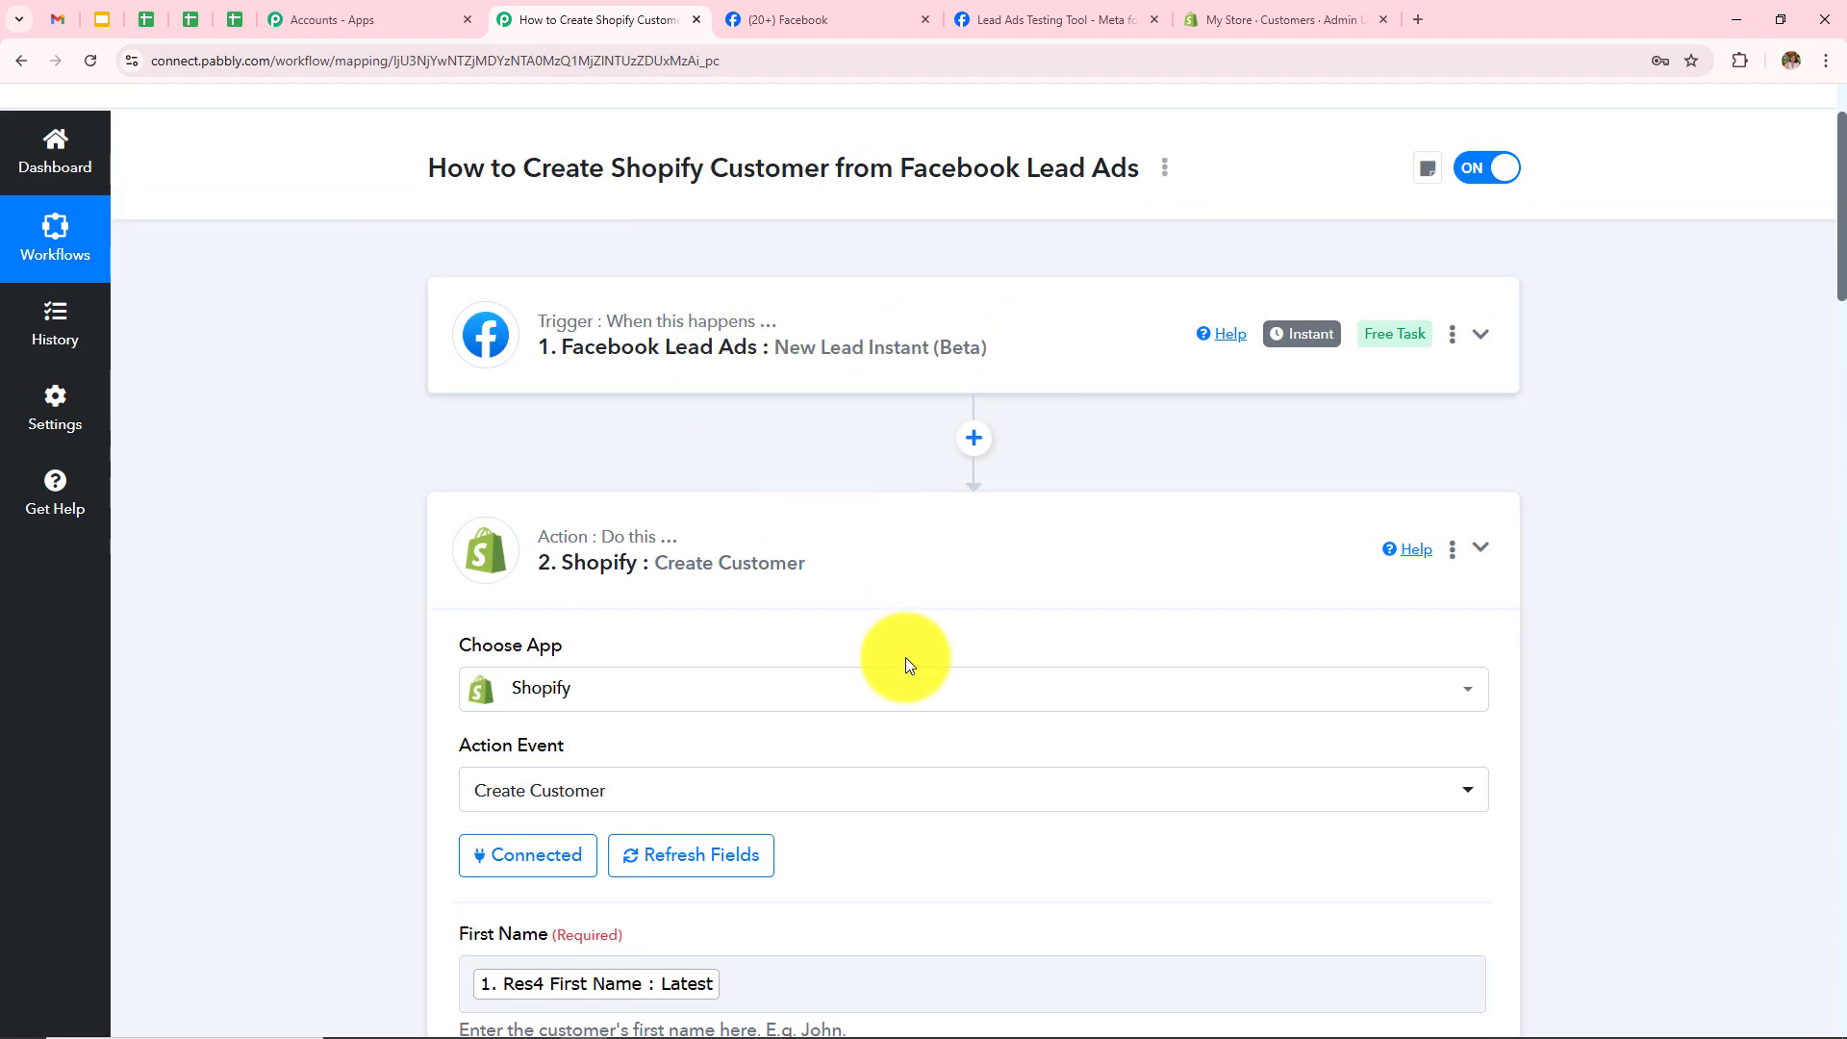
pyautogui.scroll(-9, 904, 658)
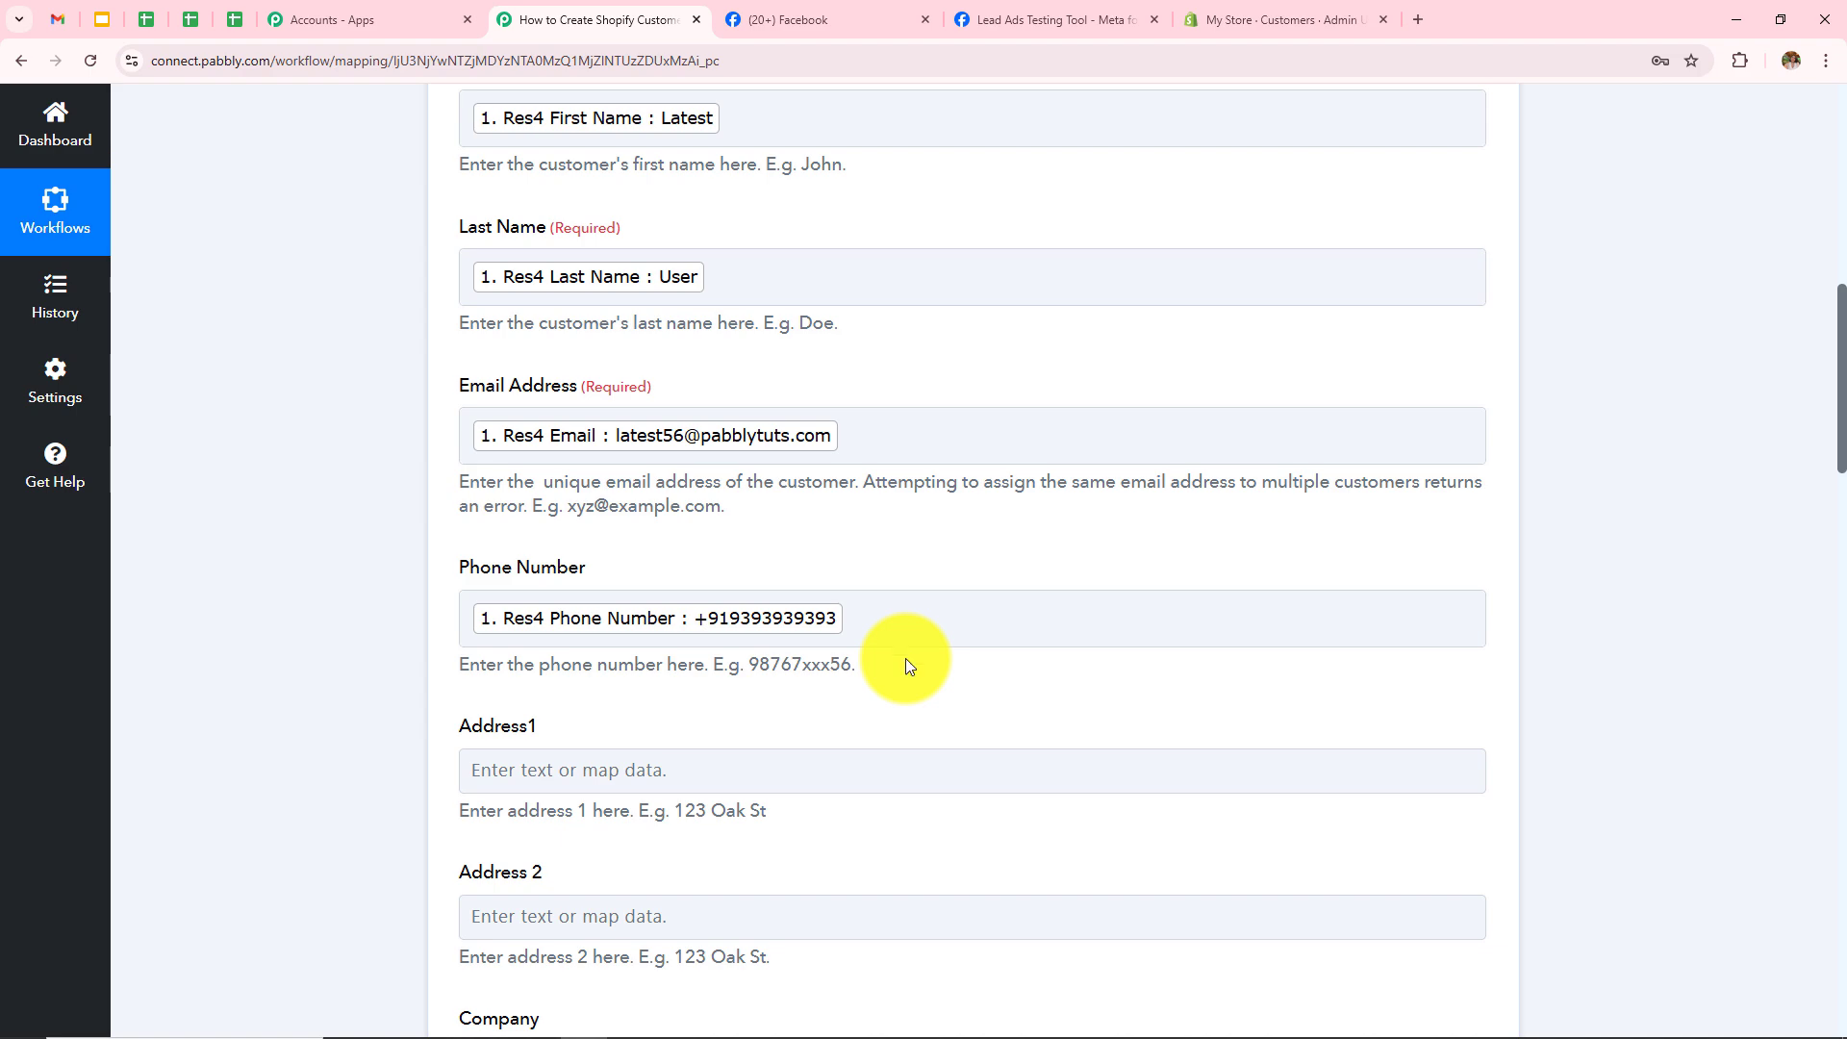
pyautogui.scroll(3, 904, 658)
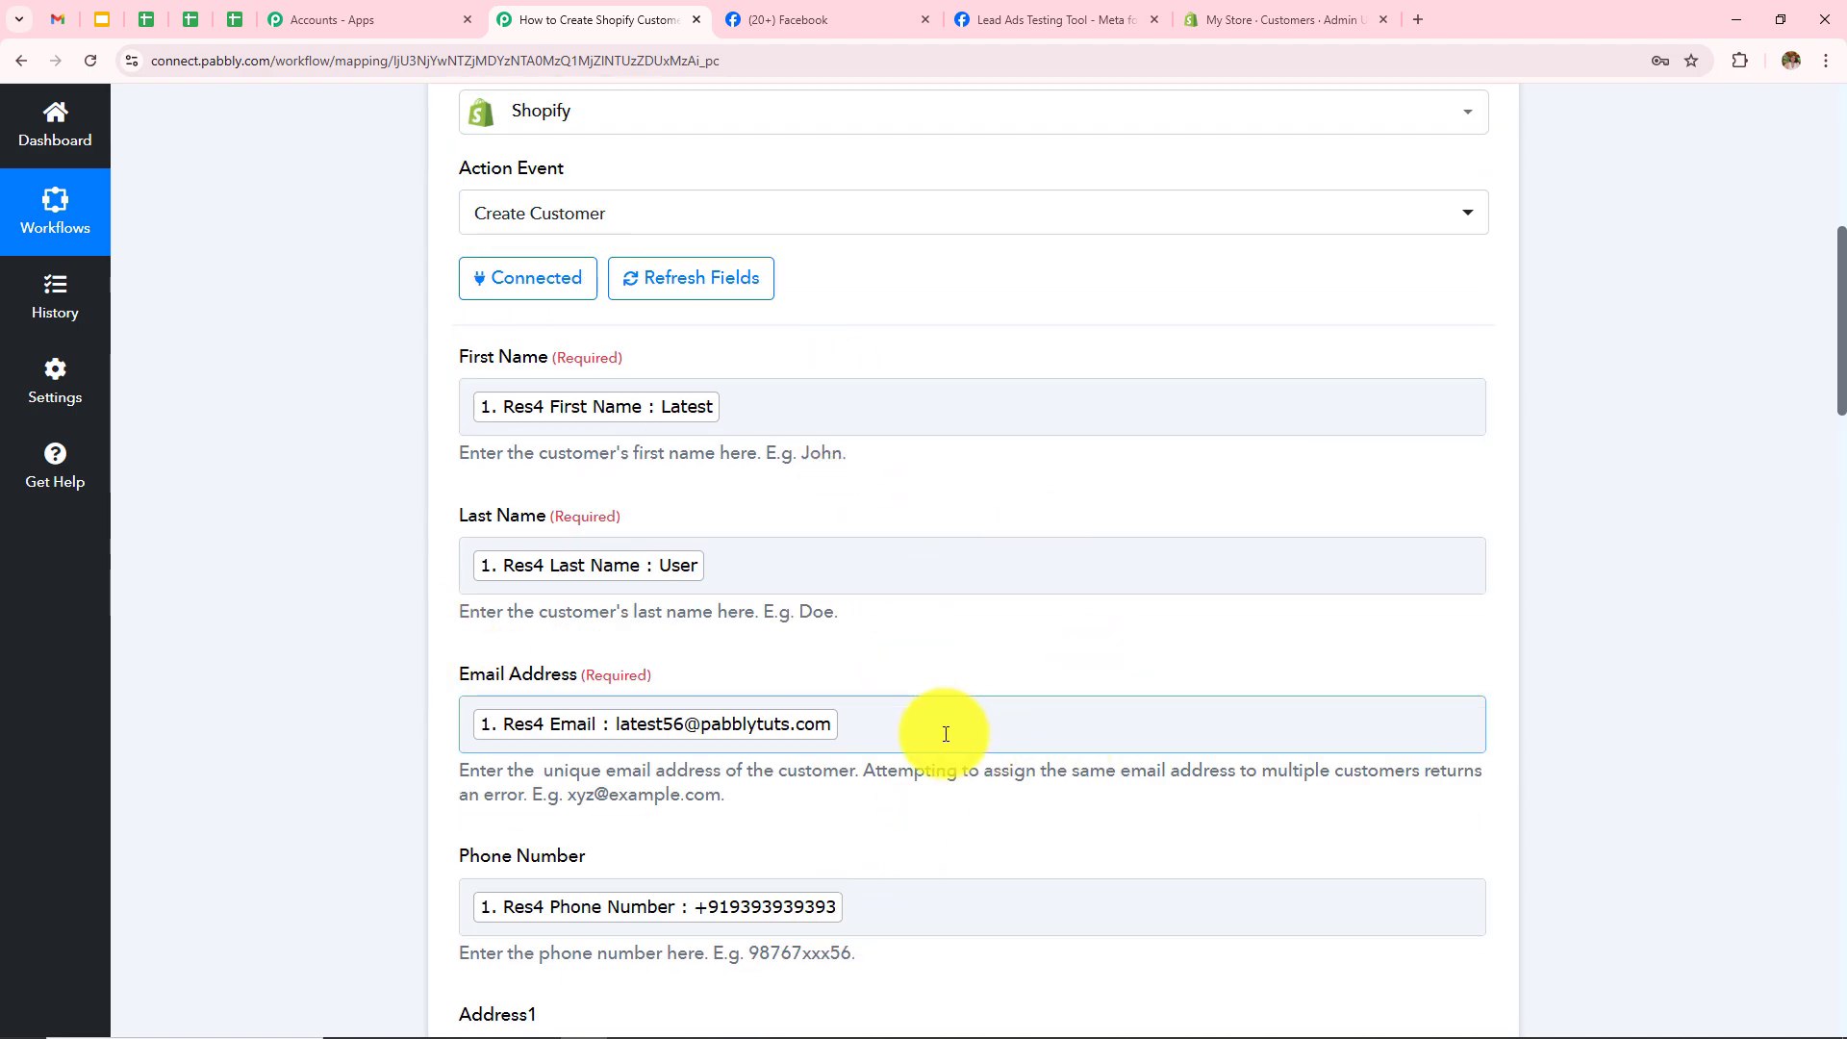
pyautogui.scroll(-20, 945, 734)
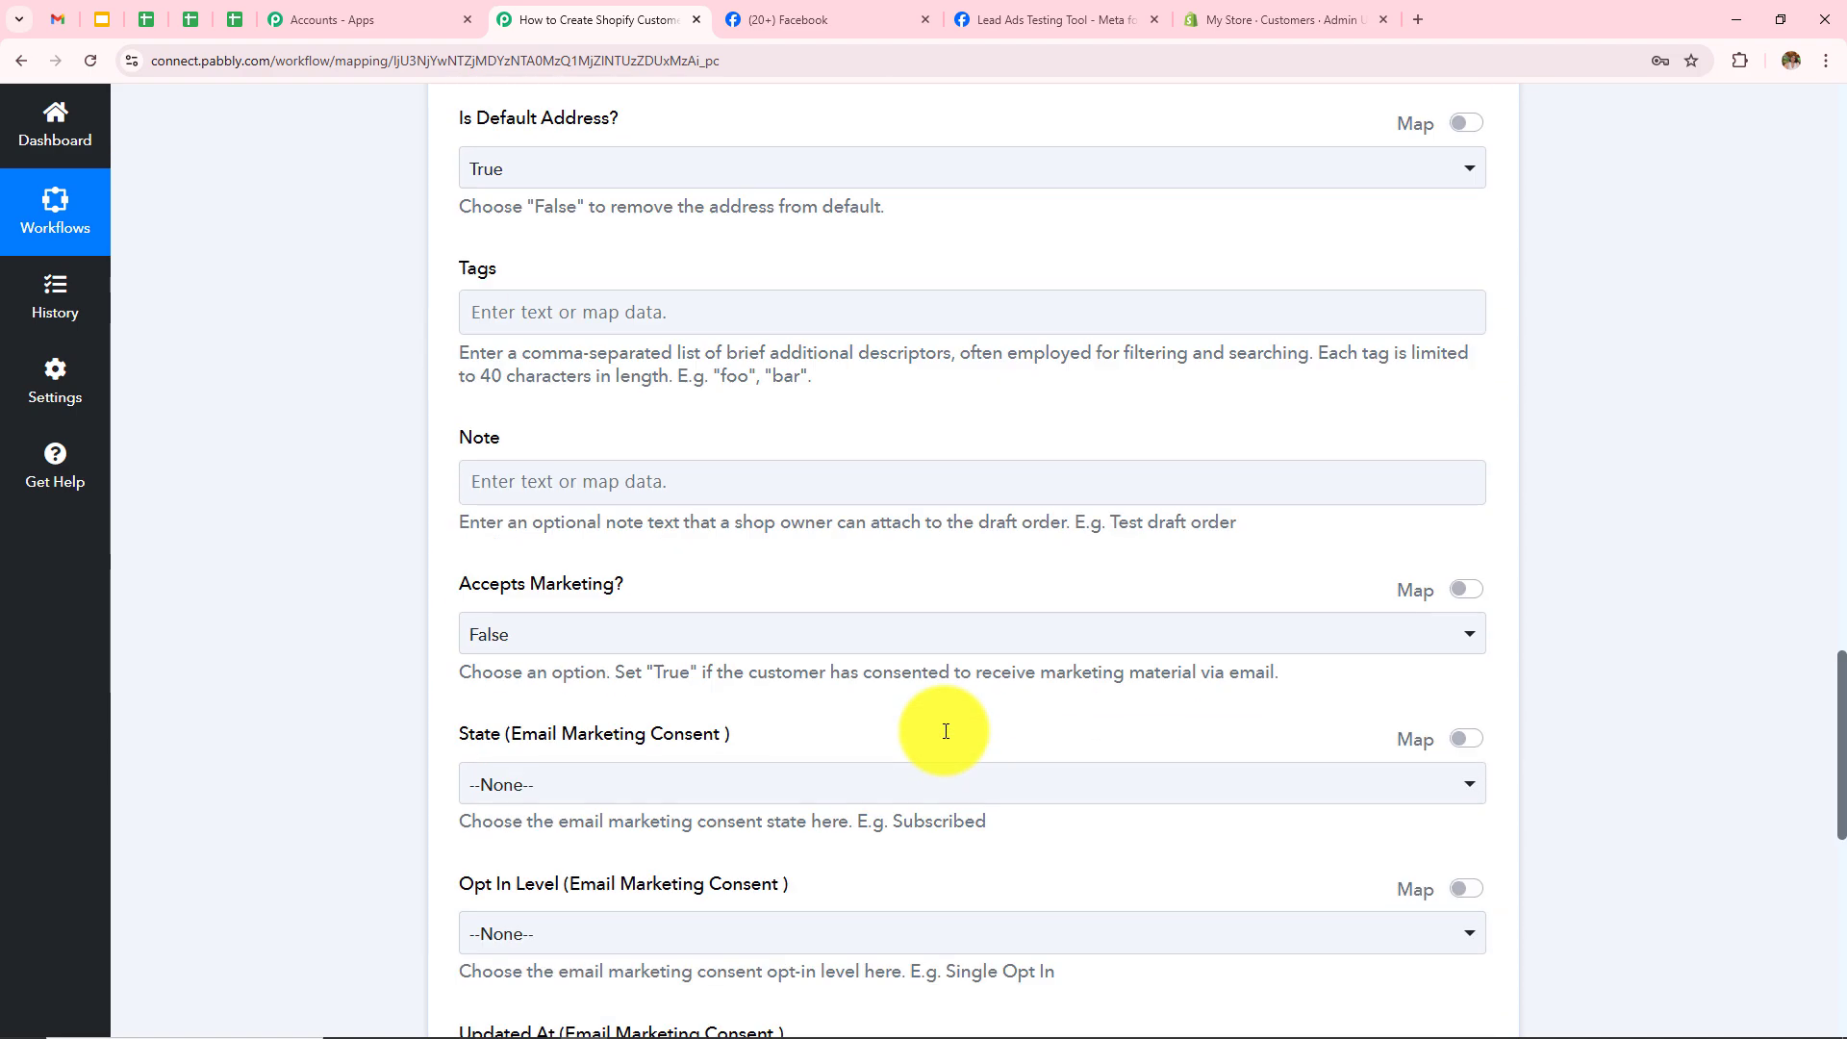
pyautogui.scroll(-9, 946, 731)
pyautogui.click(589, 400)
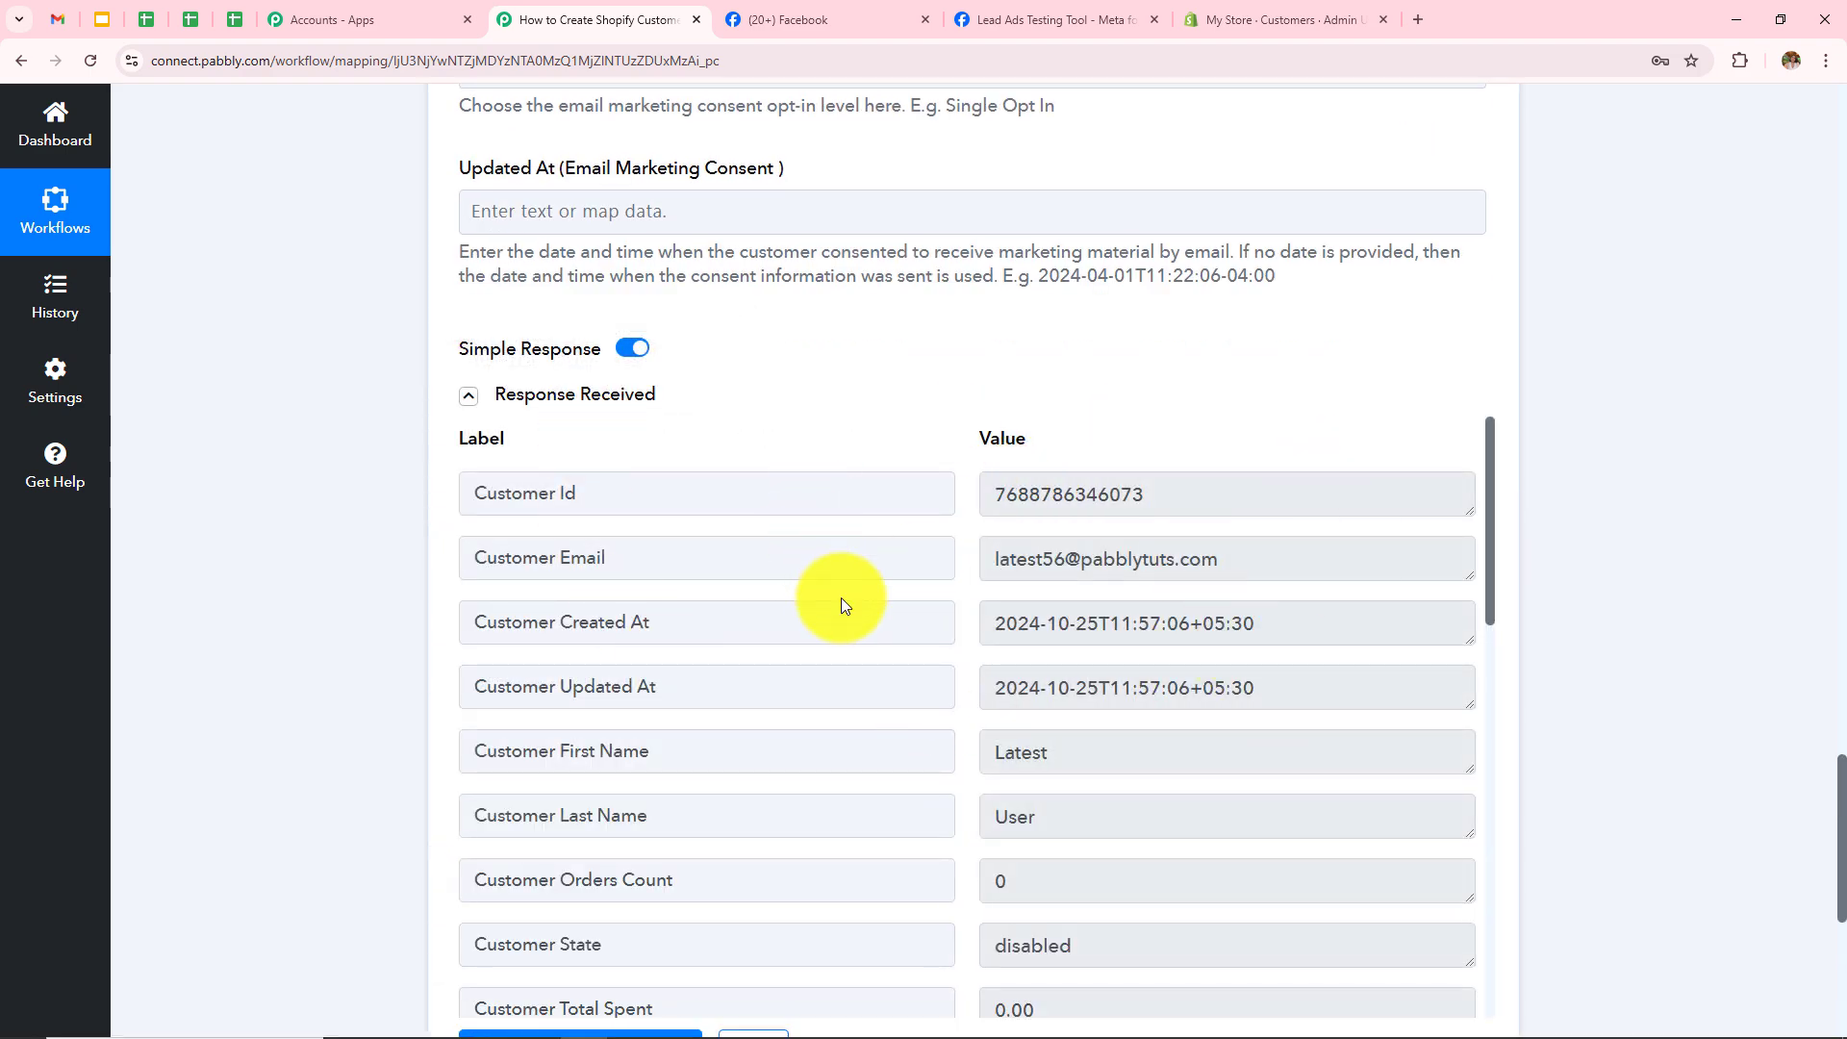
pyautogui.click(1251, 17)
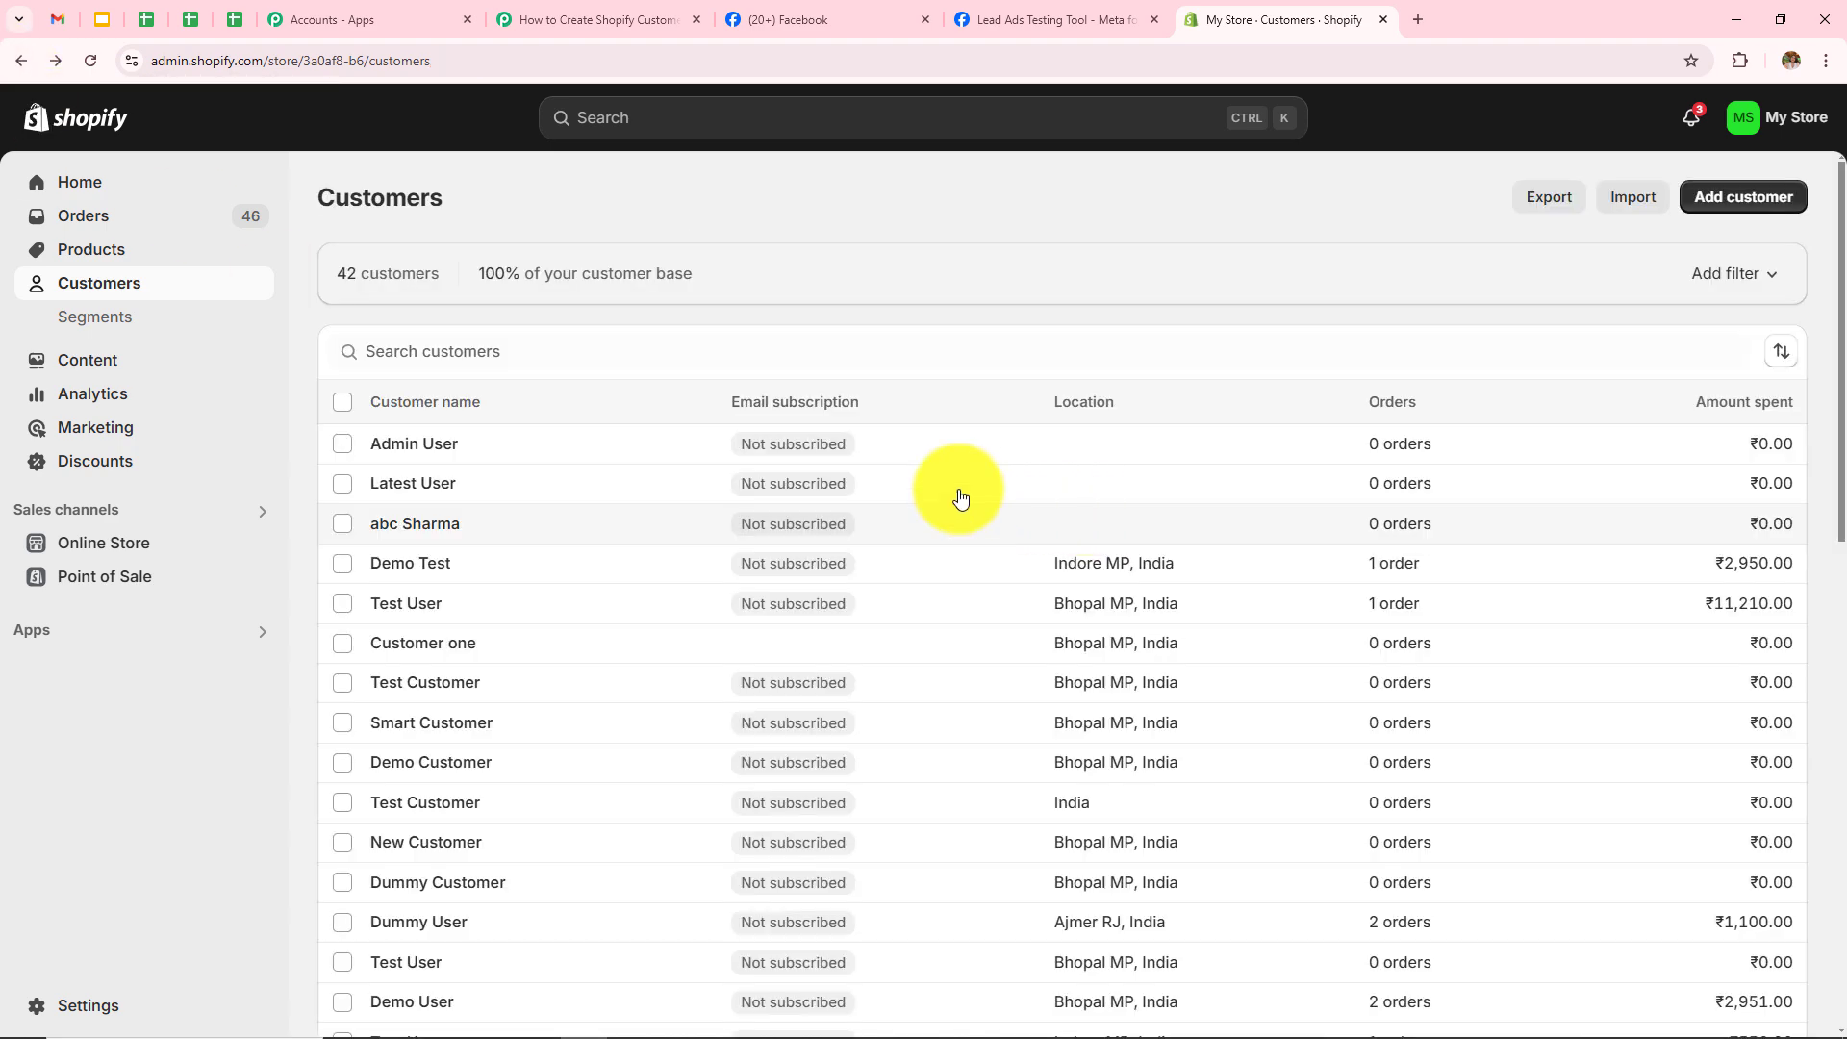
pyautogui.click(592, 19)
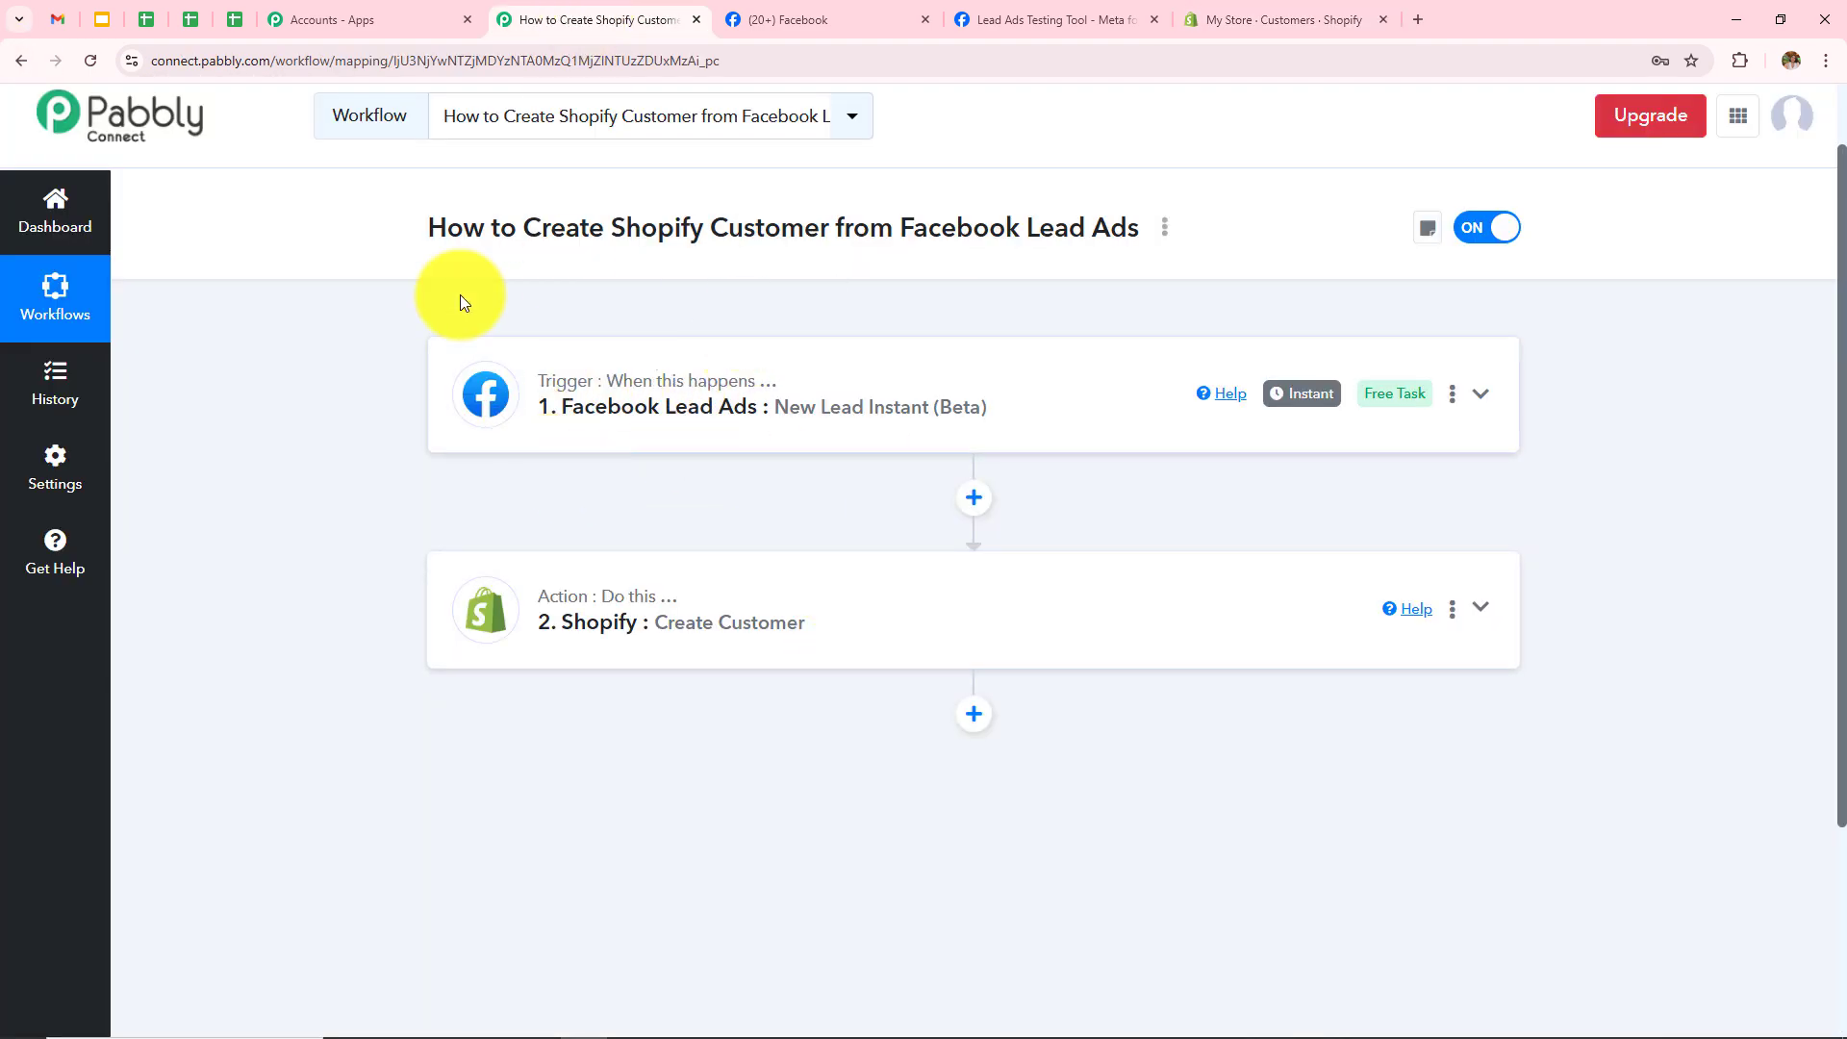